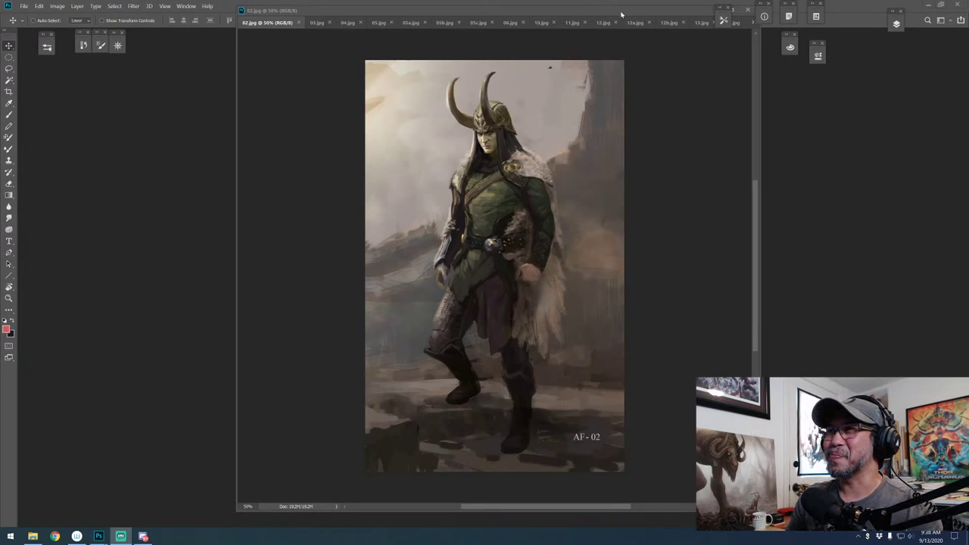
Shift the floating 02.jpg window to the right and make it slightly narrower
{"action": "left_click_drag", "start_coordinate": [621, 14], "coordinate": [625, 16]}
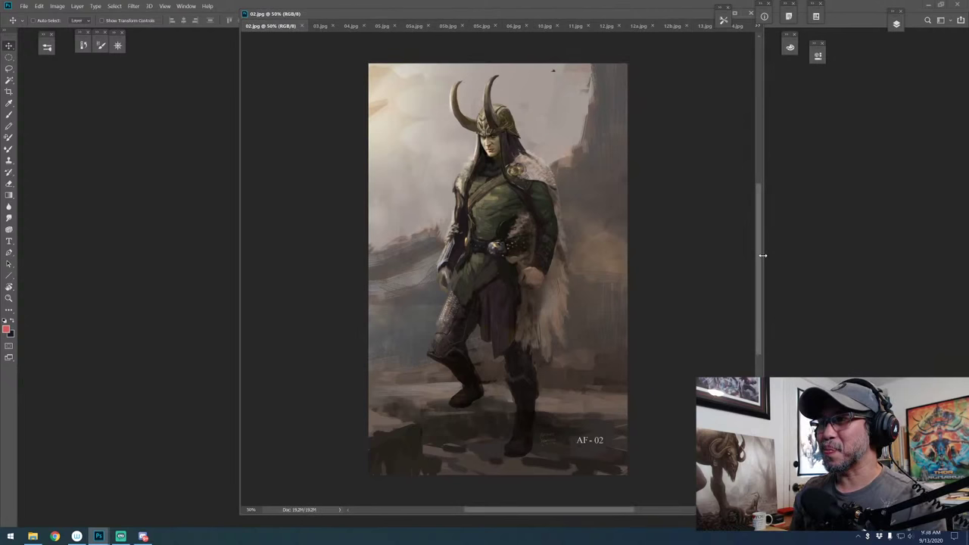
{"action": "left_click_drag", "start_coordinate": [763, 256], "coordinate": [726, 259]}
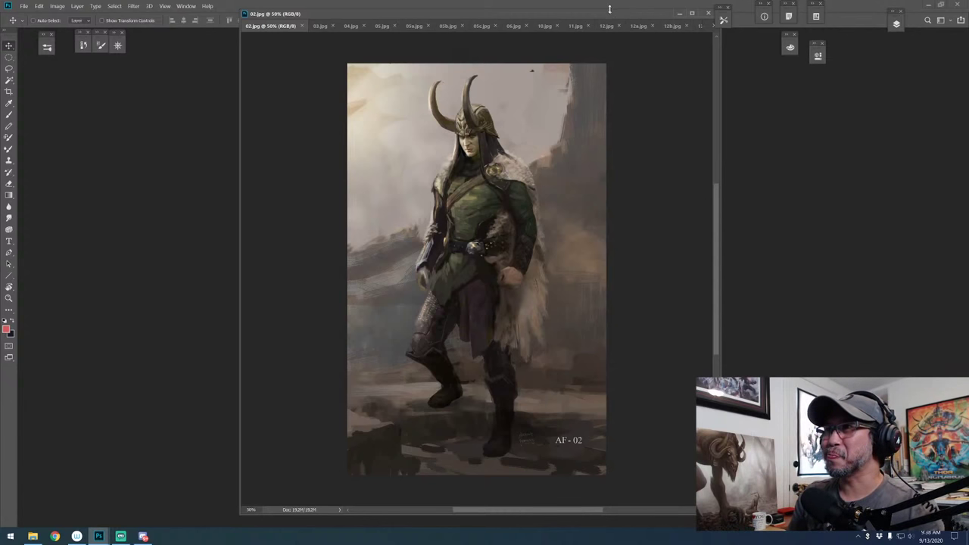
{"action": "left_click_drag", "start_coordinate": [608, 14], "coordinate": [625, 12]}
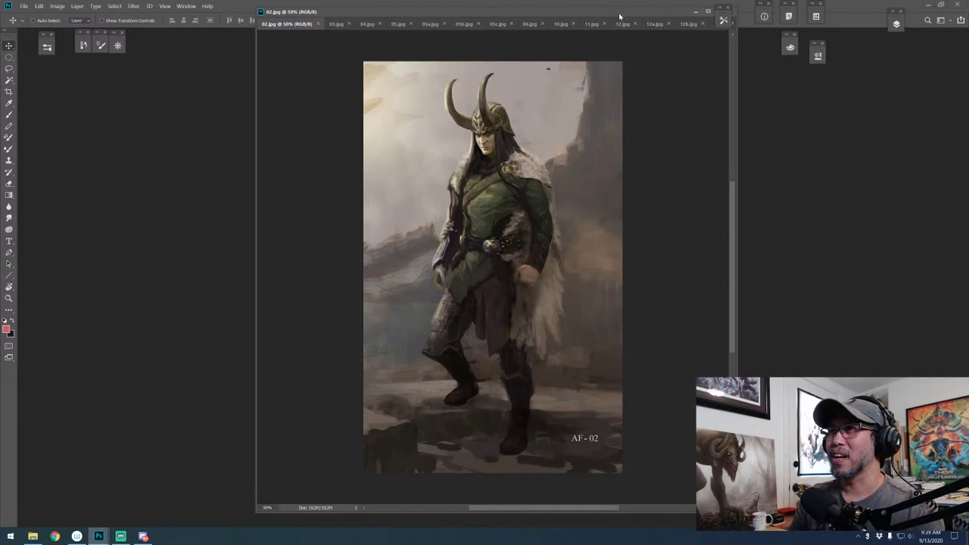
{"action": "left_click_drag", "start_coordinate": [628, 15], "coordinate": [638, 14]}
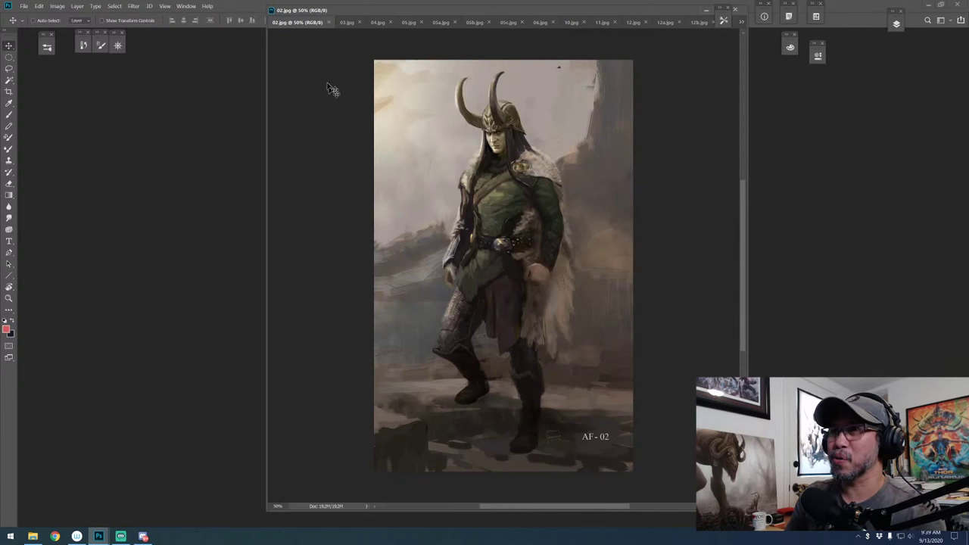
Switch to 03.jpg with the Brush, circle the shoulder in red, then undo back through earlier marks
{"action": "left_click", "coordinate": [345, 24]}
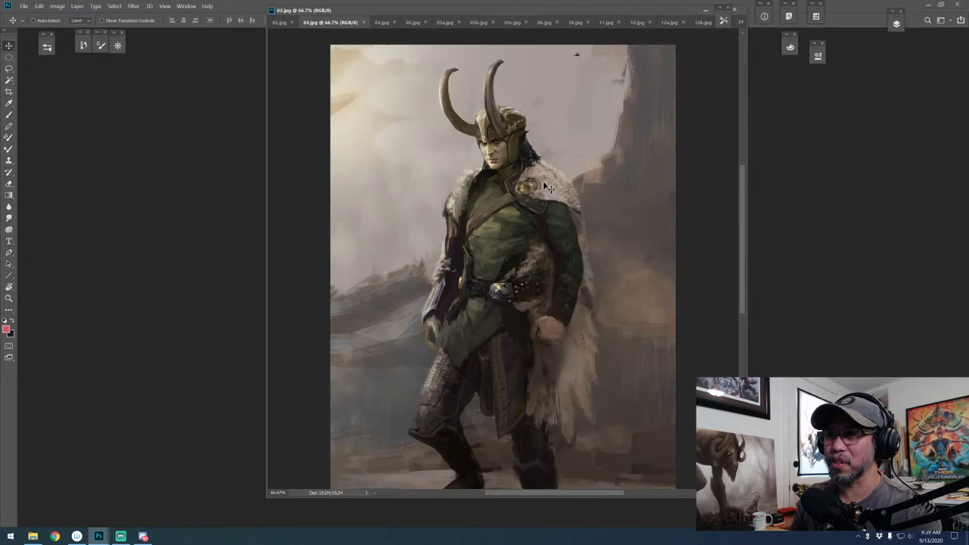
{"action": "key", "text": "b"}
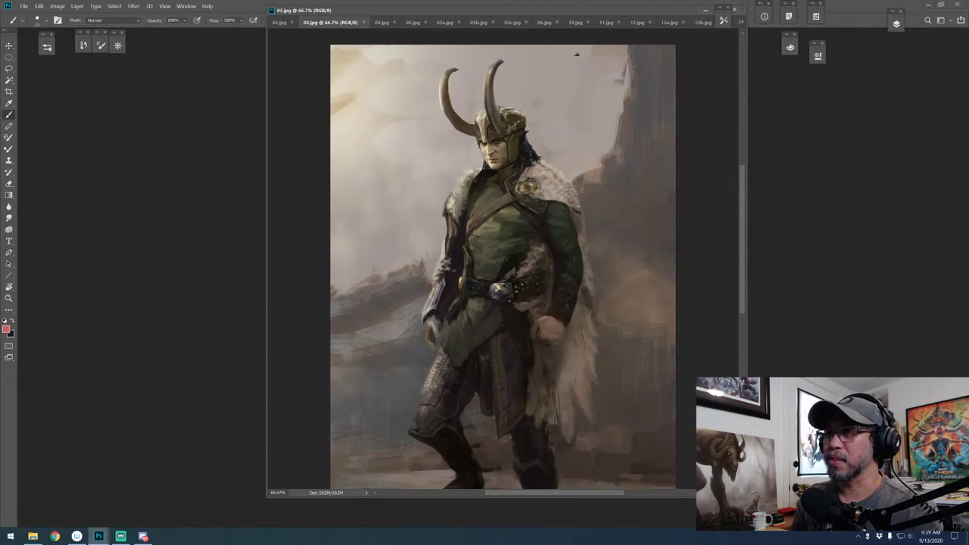
{"action": "mouse_move", "coordinate": [536, 162]}
{"action": "left_mouse_down"}
{"action": "mouse_move", "coordinate": [589, 180]}
{"action": "mouse_move", "coordinate": [551, 212]}
{"action": "mouse_move", "coordinate": [526, 179]}
{"action": "left_mouse_up"}
{"action": "key", "text": "ctrl+alt+z"}
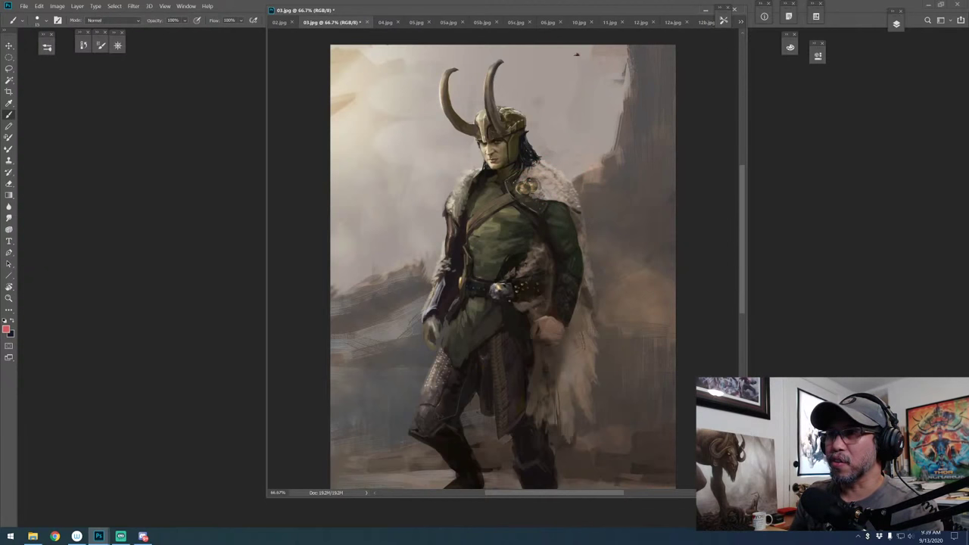
{"action": "key", "text": "ctrl+alt+z"}
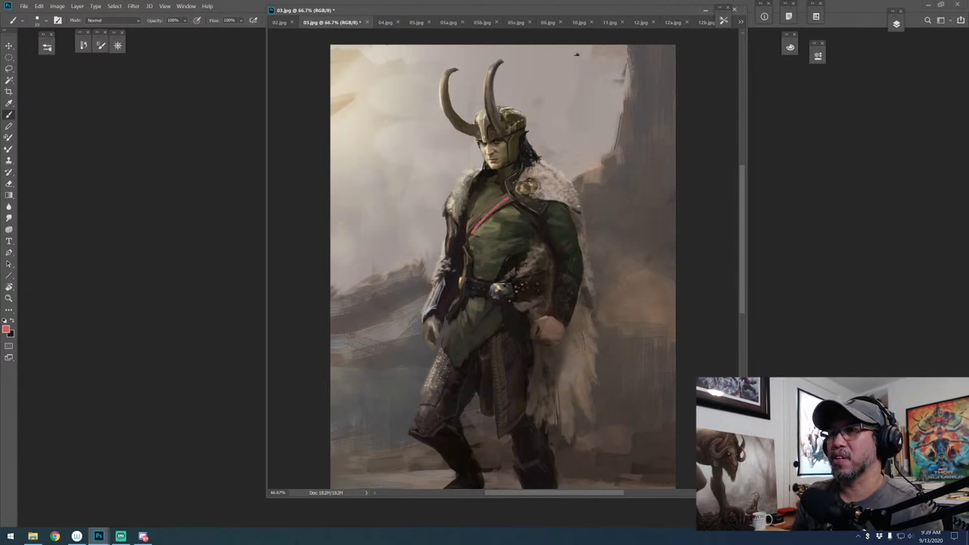
{"action": "key", "text": "ctrl+alt+z"}
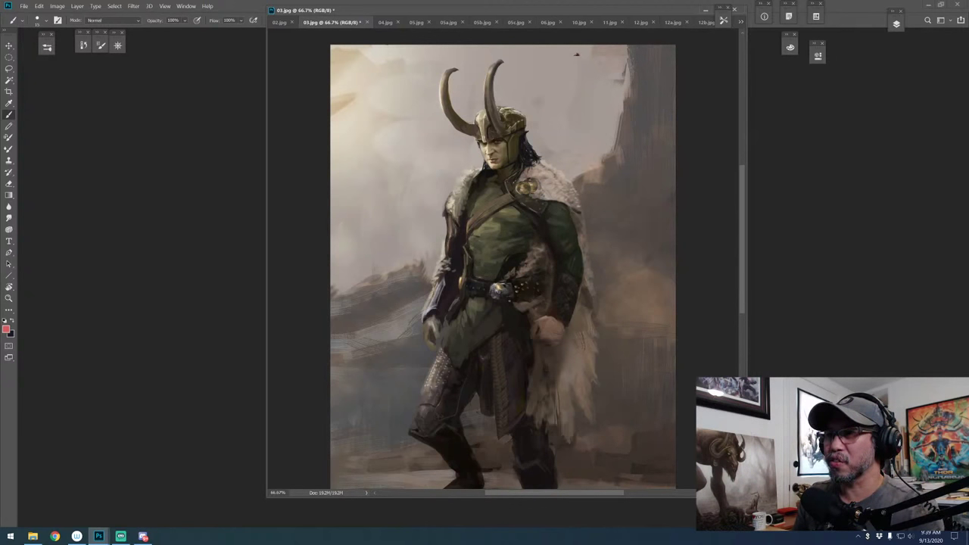
{"action": "key", "text": "ctrl+alt+z"}
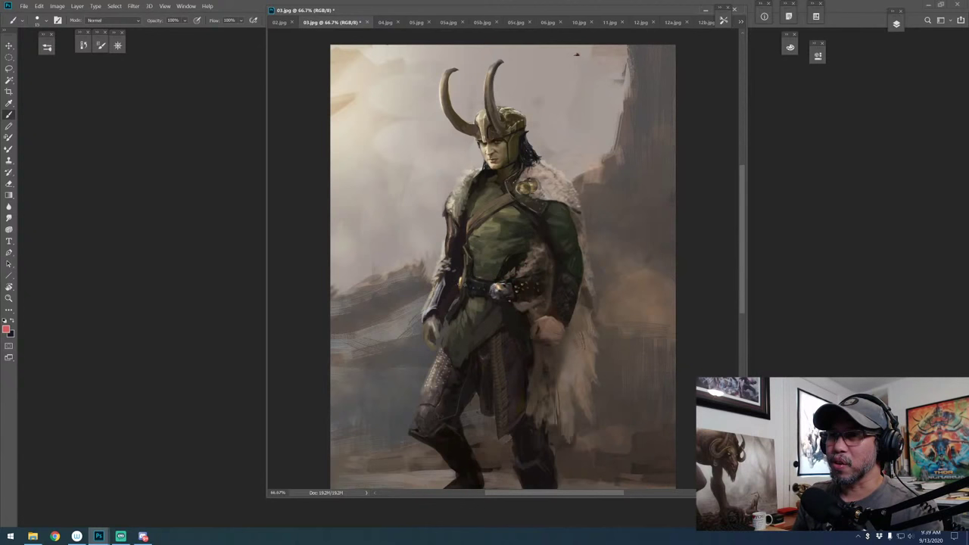
Try pink buckle-to-shoulder and leg markup lines, undoing each one
{"action": "mouse_move", "coordinate": [504, 282]}
{"action": "left_mouse_down"}
{"action": "mouse_move", "coordinate": [527, 198]}
{"action": "mouse_move", "coordinate": [510, 141]}
{"action": "mouse_move", "coordinate": [490, 127]}
{"action": "mouse_move", "coordinate": [464, 128]}
{"action": "left_mouse_up"}
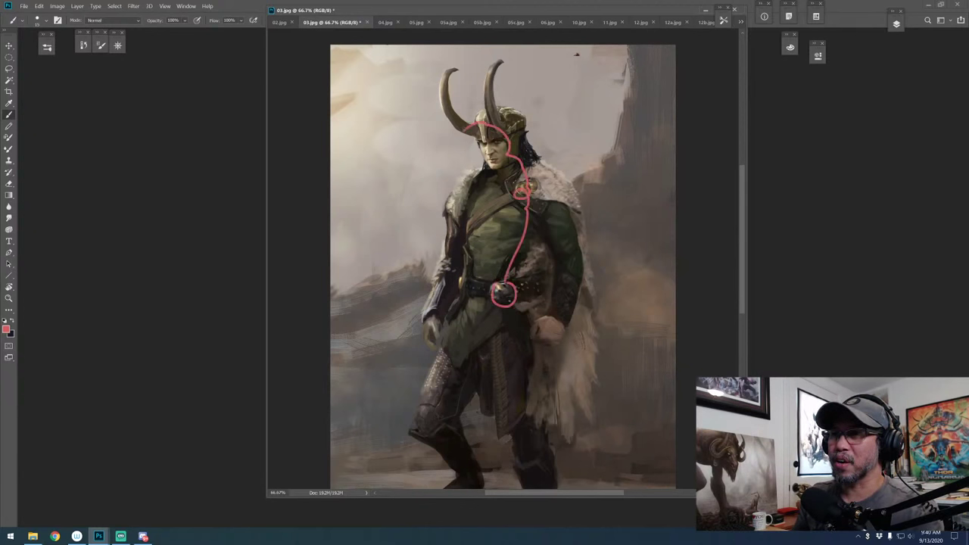
{"action": "key", "text": "ctrl+z"}
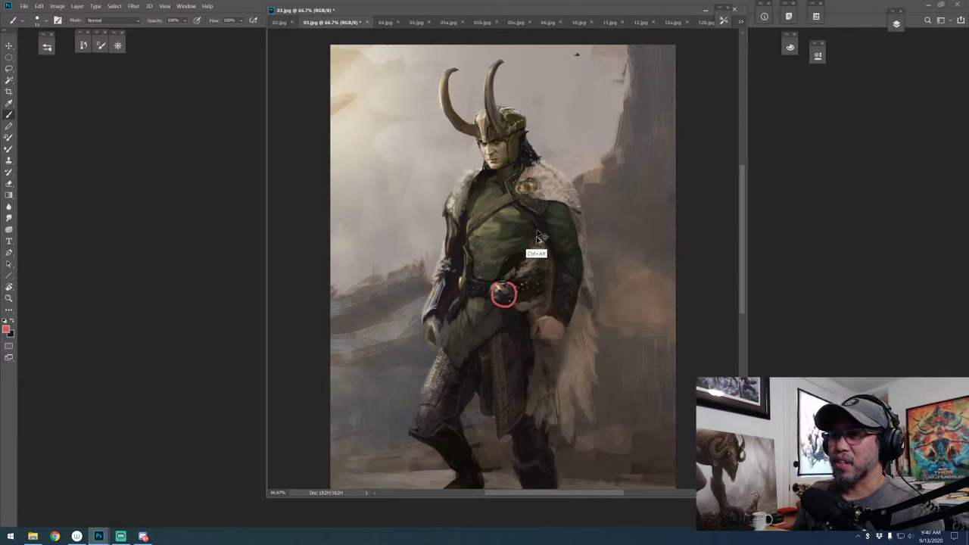
{"action": "key", "text": "ctrl+z"}
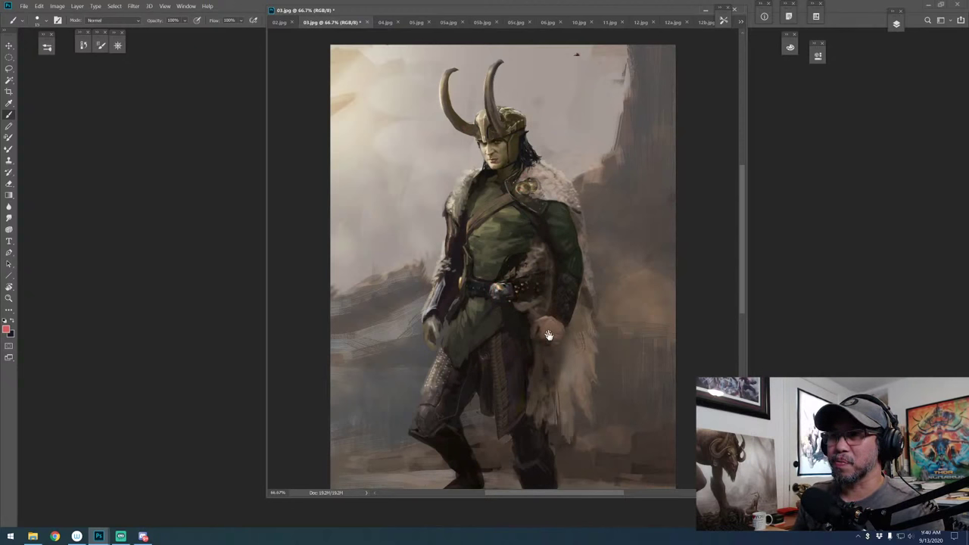
{"action": "left_click_drag", "start_coordinate": [549, 334], "coordinate": [547, 277]}
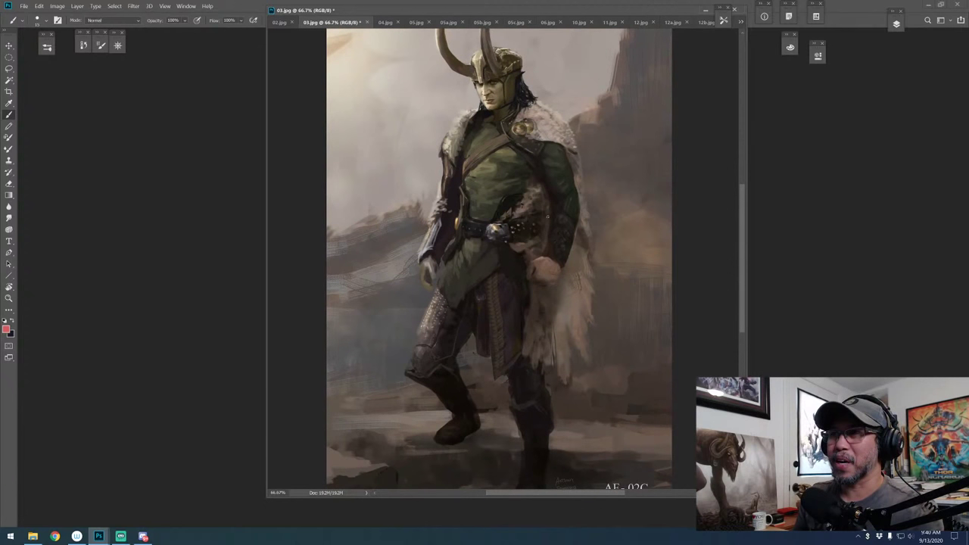
{"action": "left_click_drag", "start_coordinate": [458, 254], "coordinate": [421, 375]}
{"action": "left_click_drag", "start_coordinate": [537, 409], "coordinate": [512, 282]}
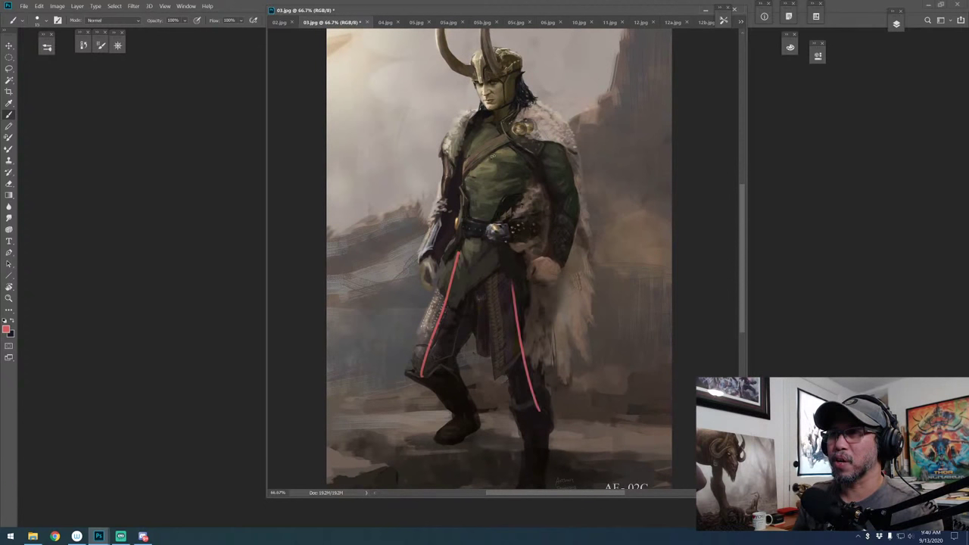
{"action": "key", "text": "ctrl+alt+z"}
{"action": "key", "text": "ctrl+alt+z"}
Draw and undo a horn-to-collar line and a long curved stroke, leaving 03.jpg clean
{"action": "left_click_drag", "start_coordinate": [439, 57], "coordinate": [489, 143]}
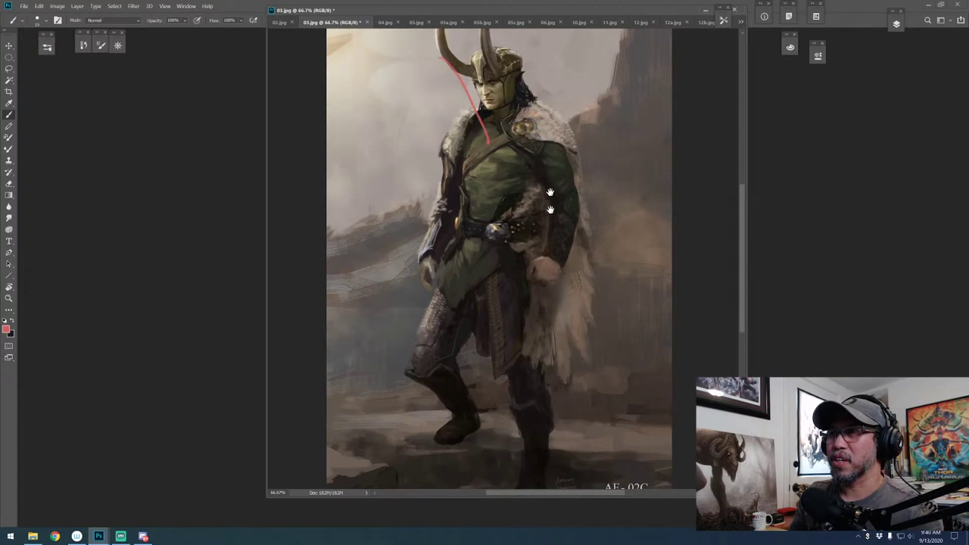
{"action": "left_click_drag", "start_coordinate": [550, 185], "coordinate": [546, 277]}
{"action": "key", "text": "ctrl+alt+z"}
{"action": "mouse_move", "coordinate": [629, 80]}
{"action": "left_mouse_down"}
{"action": "mouse_move", "coordinate": [626, 148]}
{"action": "mouse_move", "coordinate": [532, 267]}
{"action": "mouse_move", "coordinate": [403, 329]}
{"action": "left_mouse_up"}
{"action": "key", "text": "ctrl+alt+z"}
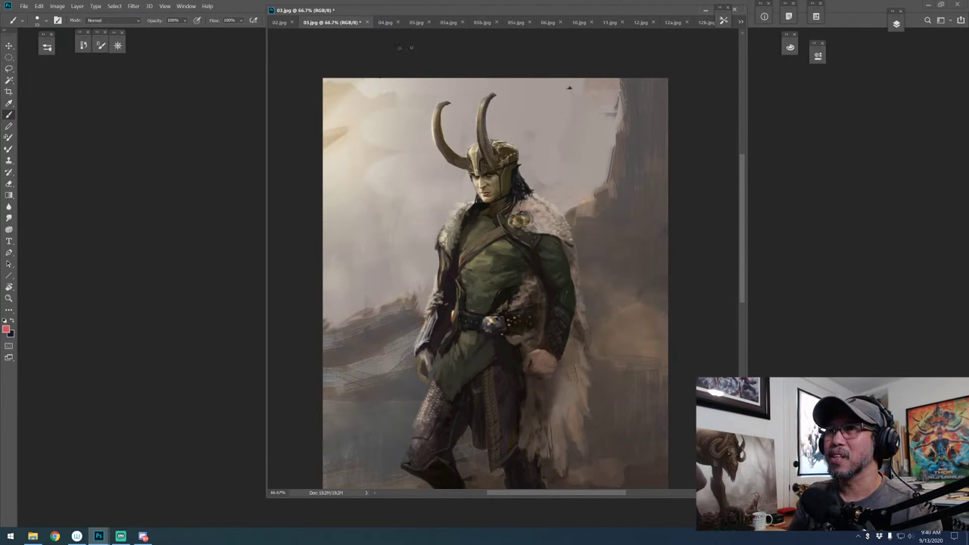
Switch to 04.jpg (AF-05) and zoom to 100% centred on the figure's face
{"action": "left_click", "coordinate": [385, 22]}
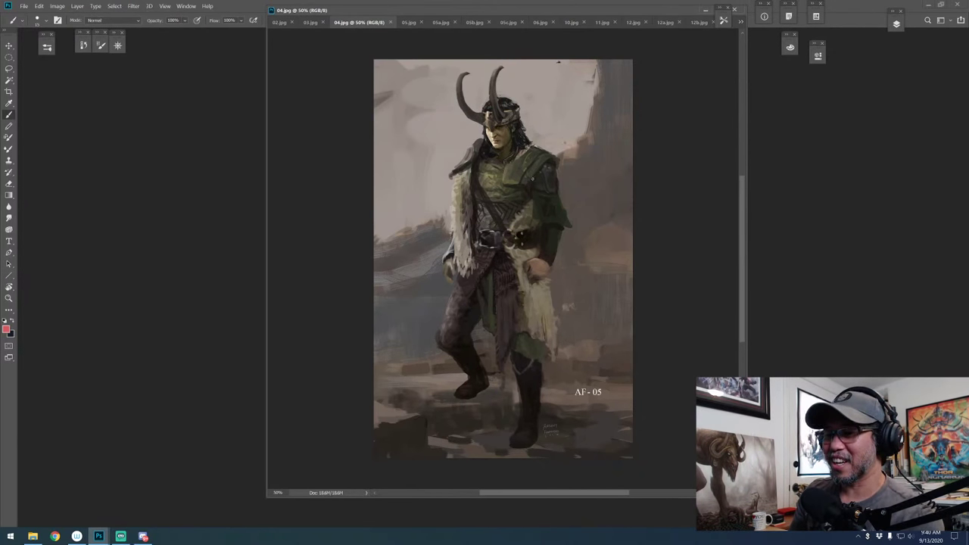
{"action": "key", "text": "ctrl+plus"}
{"action": "left_click_drag", "start_coordinate": [514, 153], "coordinate": [513, 241]}
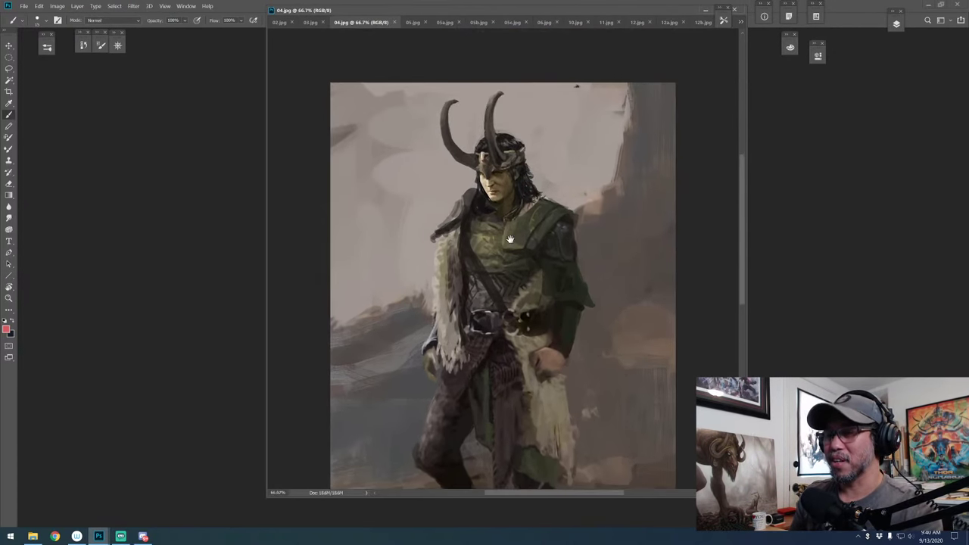
{"action": "key", "text": "ctrl+plus"}
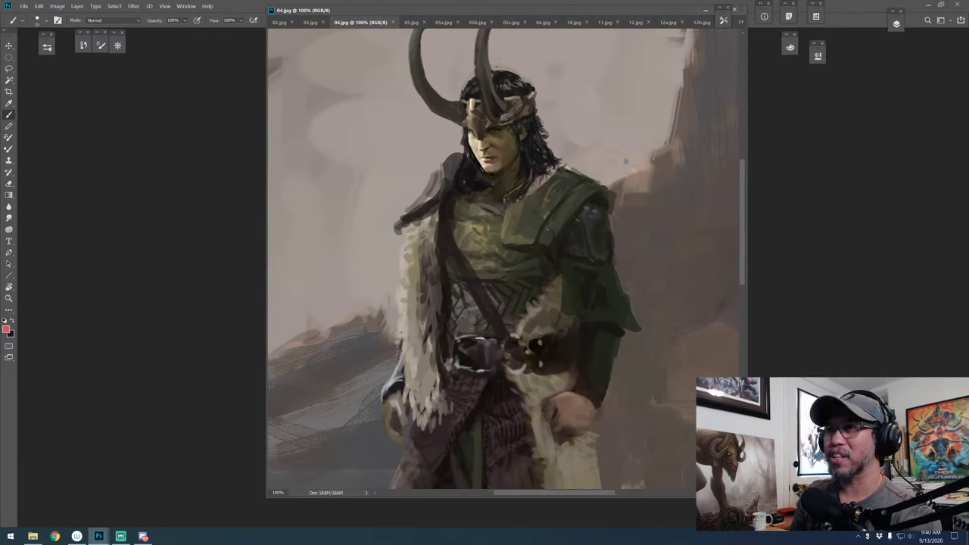
{"action": "left_click_drag", "start_coordinate": [493, 168], "coordinate": [495, 196]}
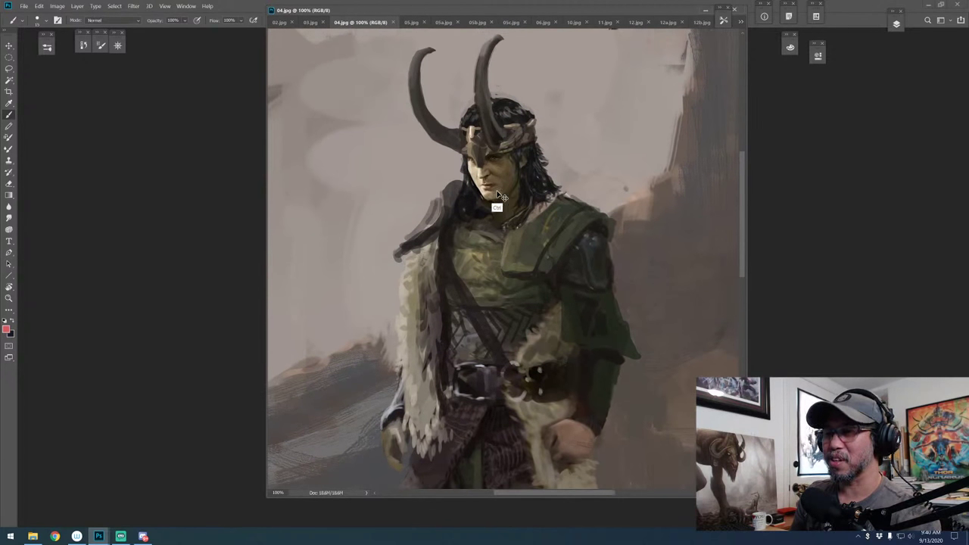
Zoom back out to 50% and recentre the whole AF-05 painting
{"action": "key", "text": "ctrl+minus"}
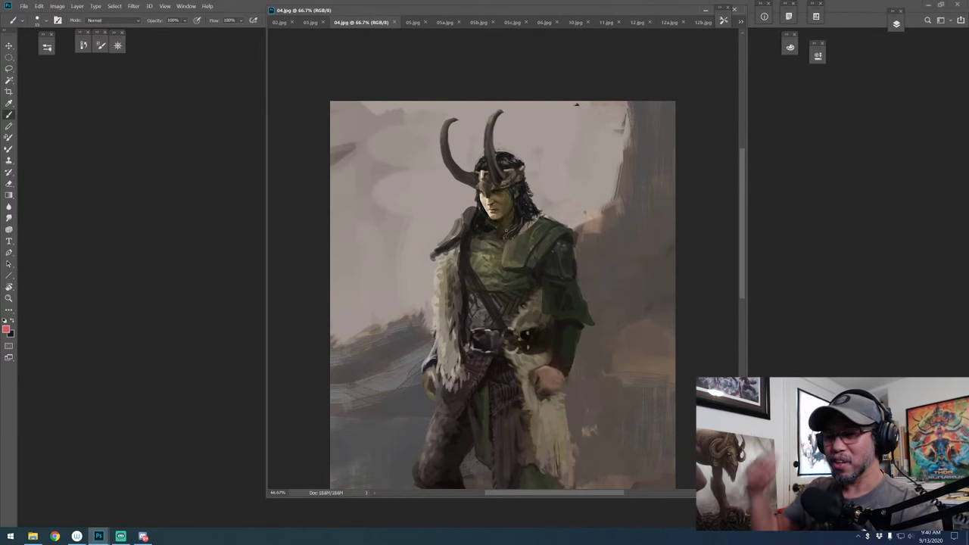
{"action": "left_click_drag", "start_coordinate": [553, 286], "coordinate": [551, 266]}
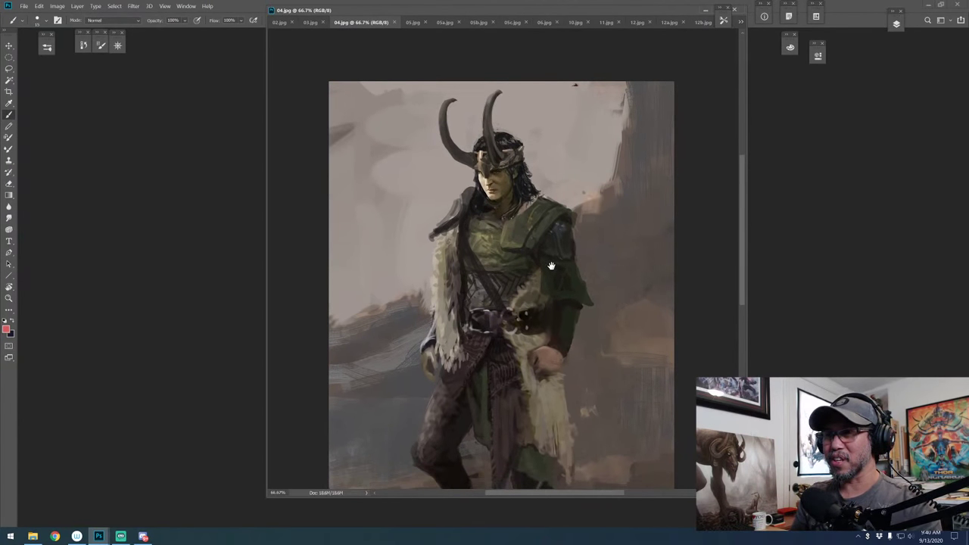
{"action": "key", "text": "ctrl+minus"}
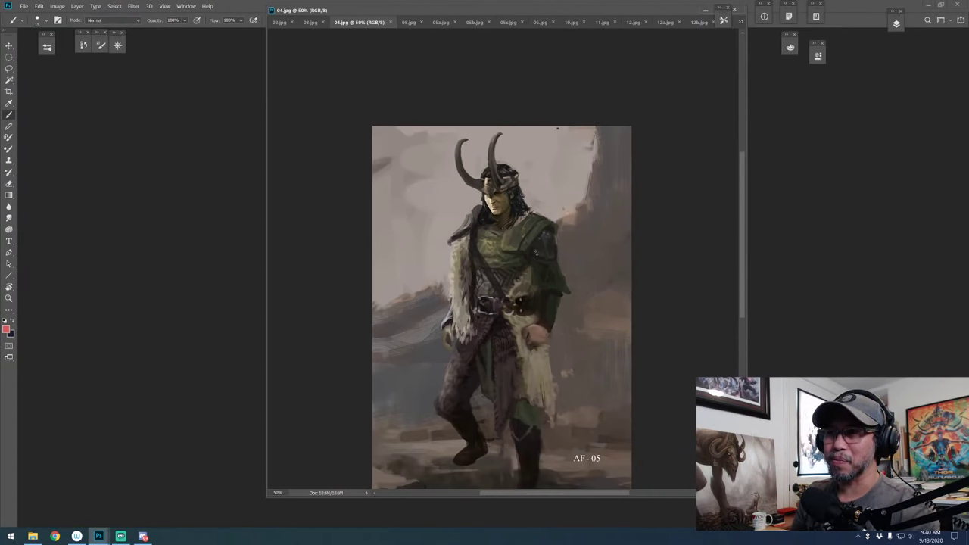
{"action": "left_click_drag", "start_coordinate": [550, 223], "coordinate": [557, 216]}
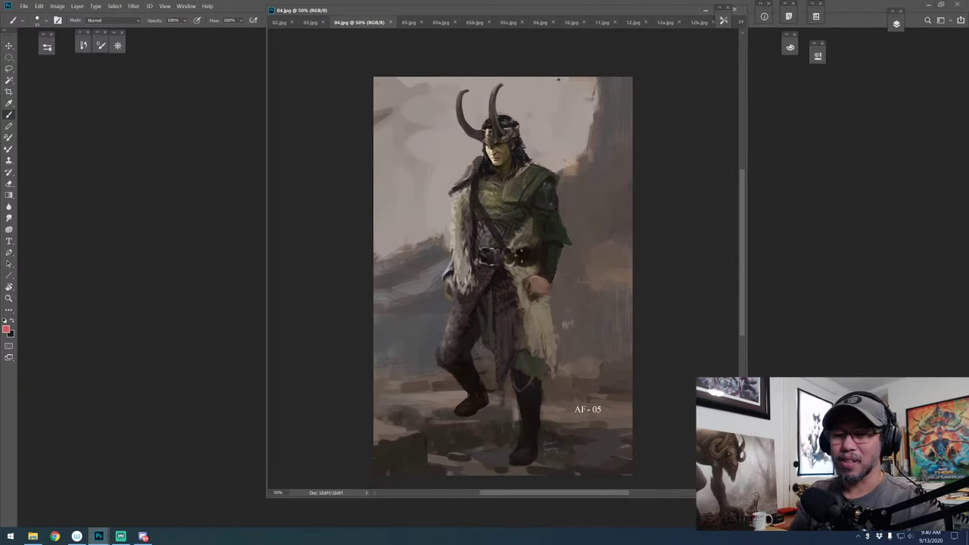
Switch via 05.jpg to the 05a.jpg Loki image and zoom out to see all of it
{"action": "left_click", "coordinate": [409, 22]}
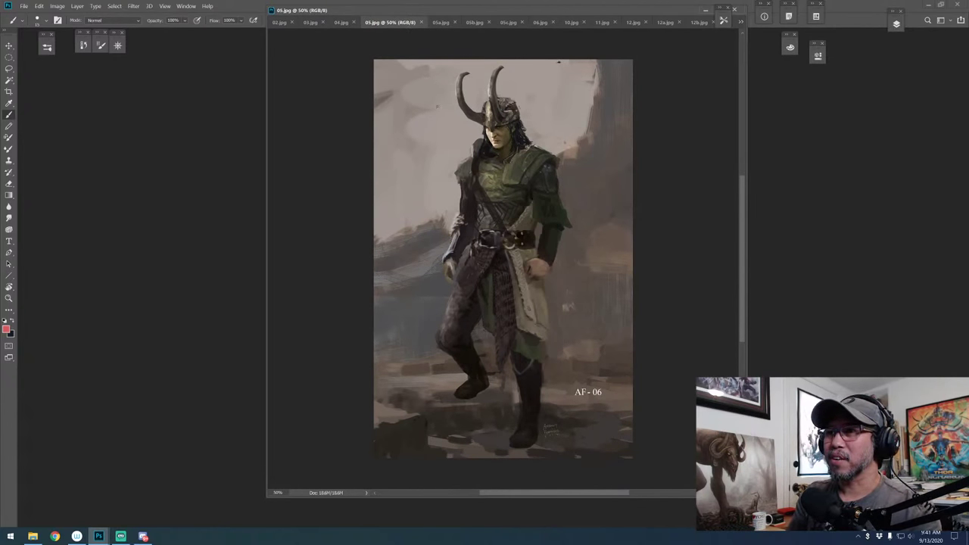
{"action": "left_click", "coordinate": [442, 23]}
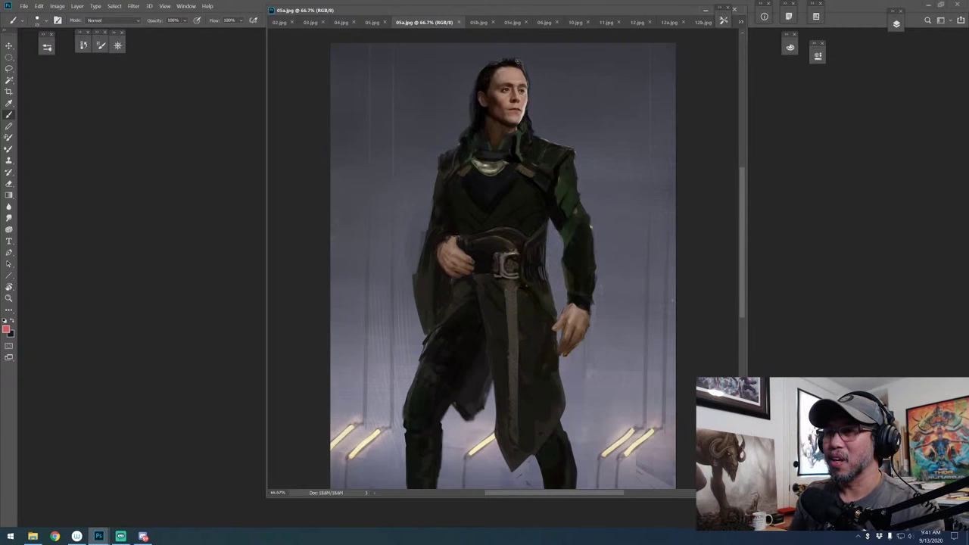
{"action": "key", "text": "ctrl+minus"}
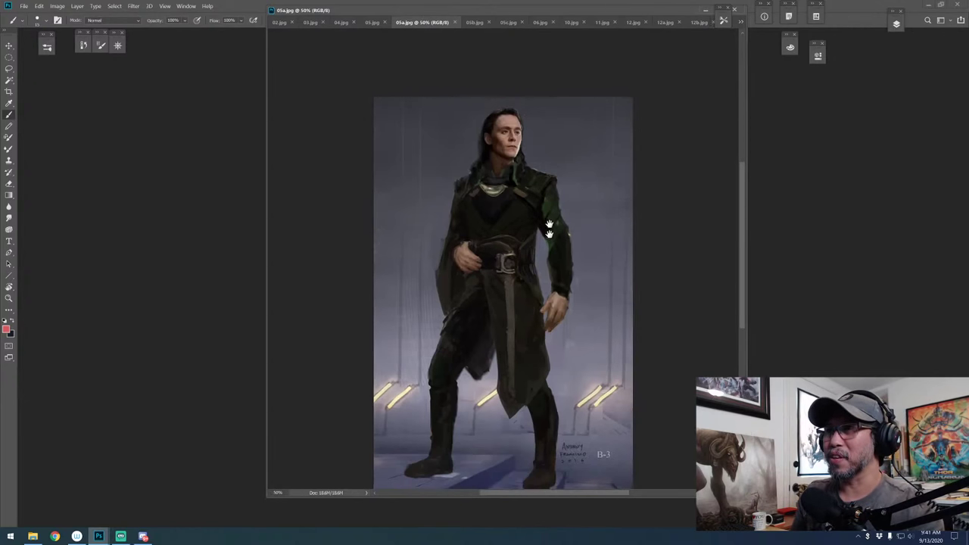
{"action": "left_click_drag", "start_coordinate": [553, 223], "coordinate": [546, 190]}
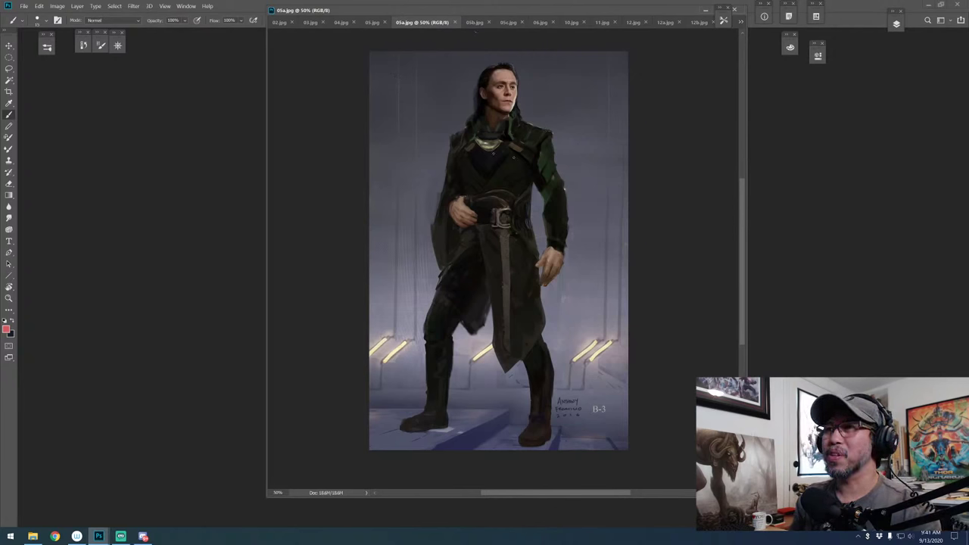
Zoom in on the neck and paint a stroke over the collar area
{"action": "scroll", "coordinate": [484, 161], "scroll_direction": "up", "scroll_amount": 1}
{"action": "scroll", "coordinate": [470, 144], "scroll_direction": "up", "scroll_amount": 1}
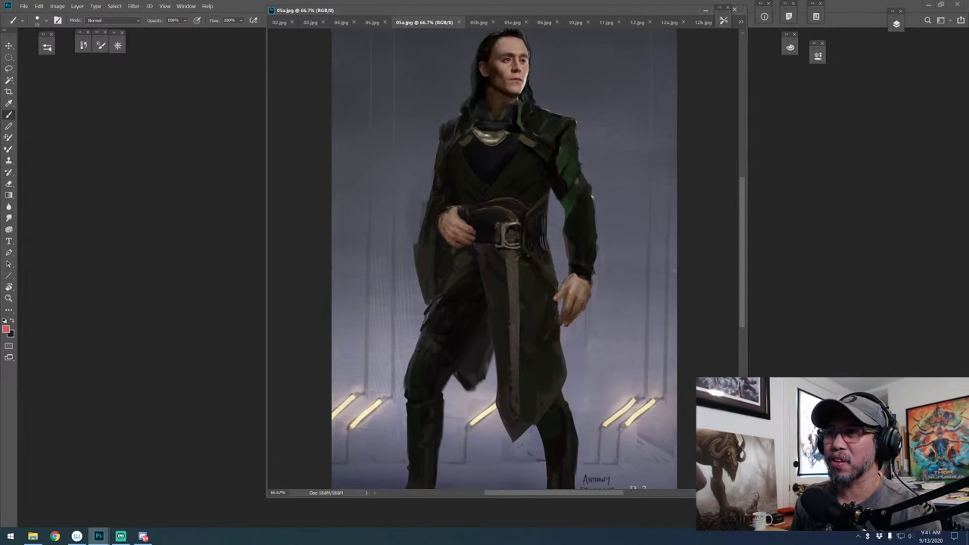
{"action": "scroll", "coordinate": [531, 160], "scroll_direction": "up", "scroll_amount": 1}
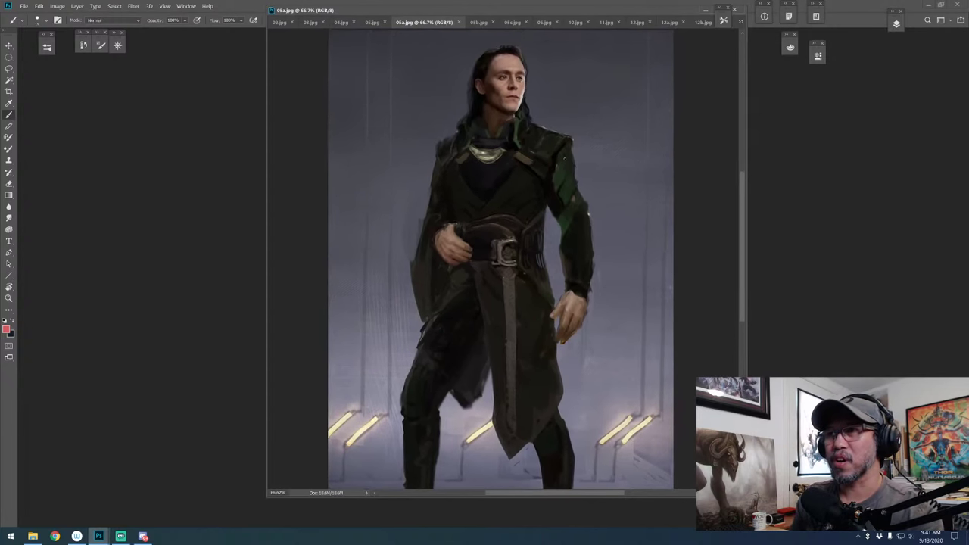
{"action": "mouse_move", "coordinate": [468, 145]}
{"action": "left_mouse_down"}
{"action": "mouse_move", "coordinate": [509, 172]}
{"action": "mouse_move", "coordinate": [509, 147]}
{"action": "mouse_move", "coordinate": [518, 177]}
{"action": "left_mouse_up"}
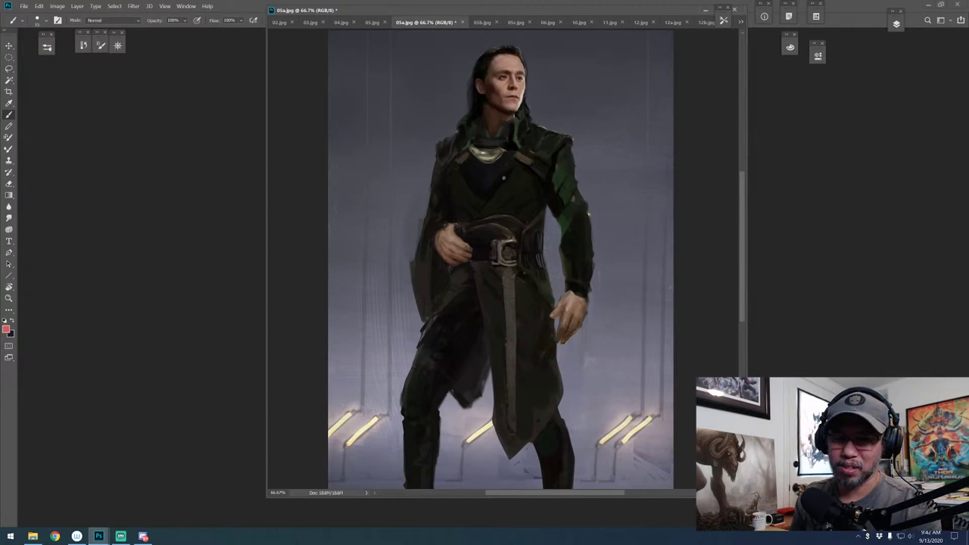
Page through 05b, 05c, 06 and 10.jpg to the 11.jpg C-2 concept, panning slightly
{"action": "left_click", "coordinate": [483, 23]}
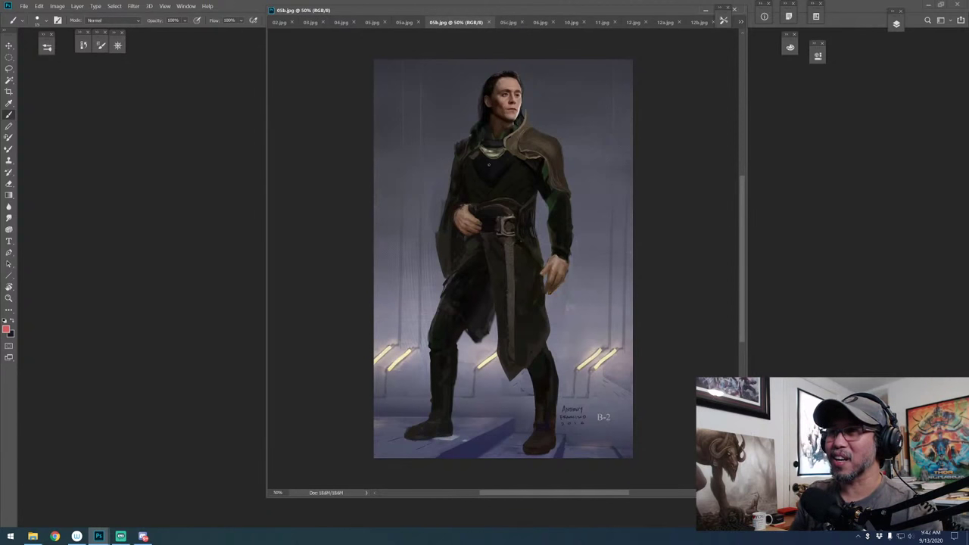
{"action": "left_click", "coordinate": [508, 24]}
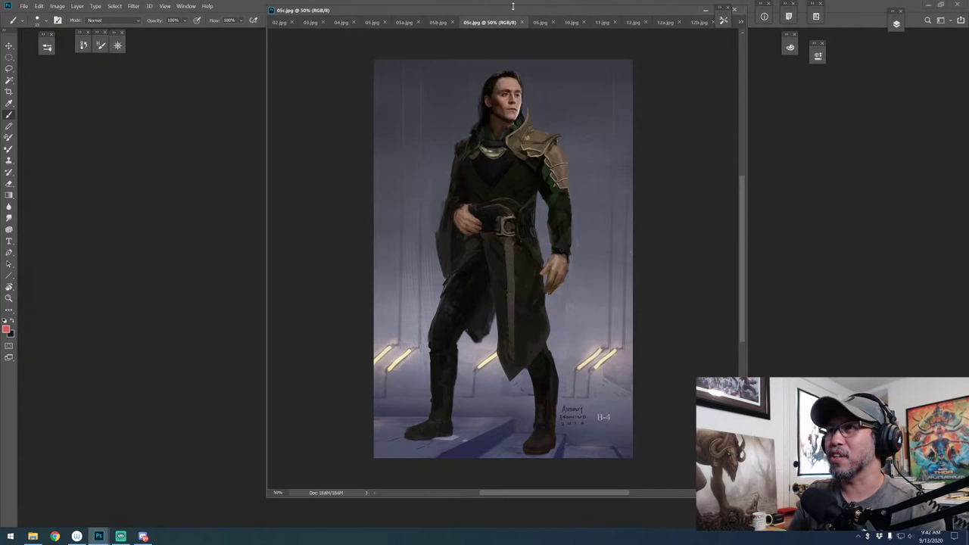
{"action": "left_click", "coordinate": [540, 23]}
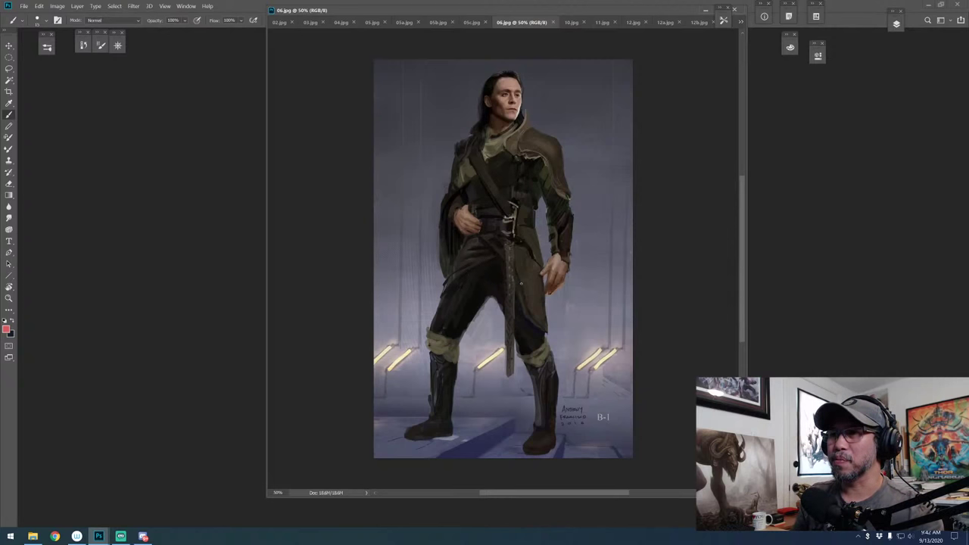
{"action": "left_click", "coordinate": [572, 24]}
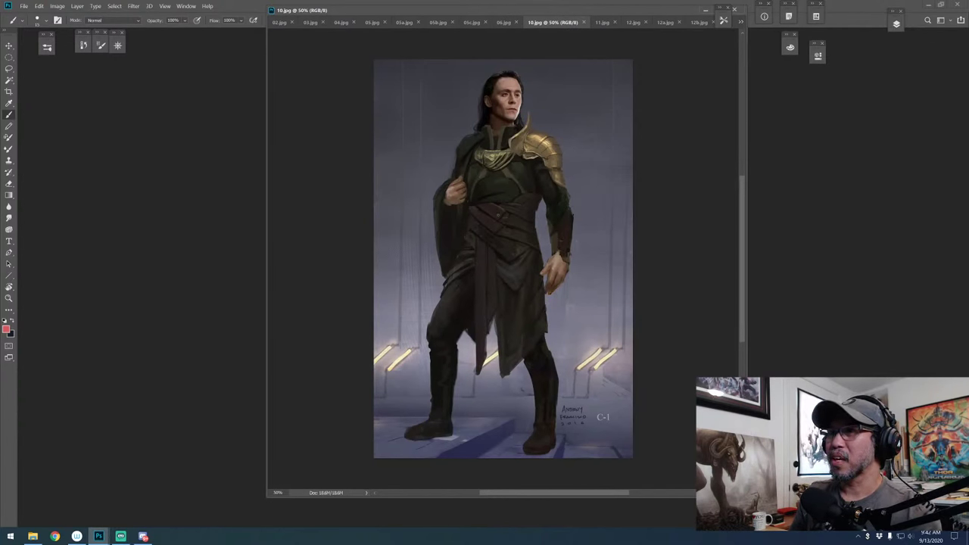
{"action": "left_click", "coordinate": [602, 24]}
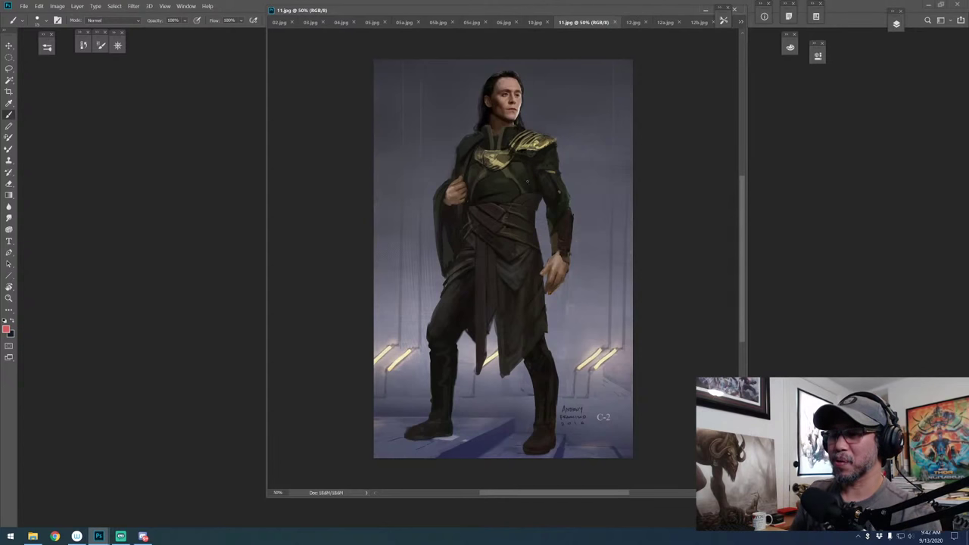
{"action": "left_click_drag", "start_coordinate": [528, 144], "coordinate": [525, 236]}
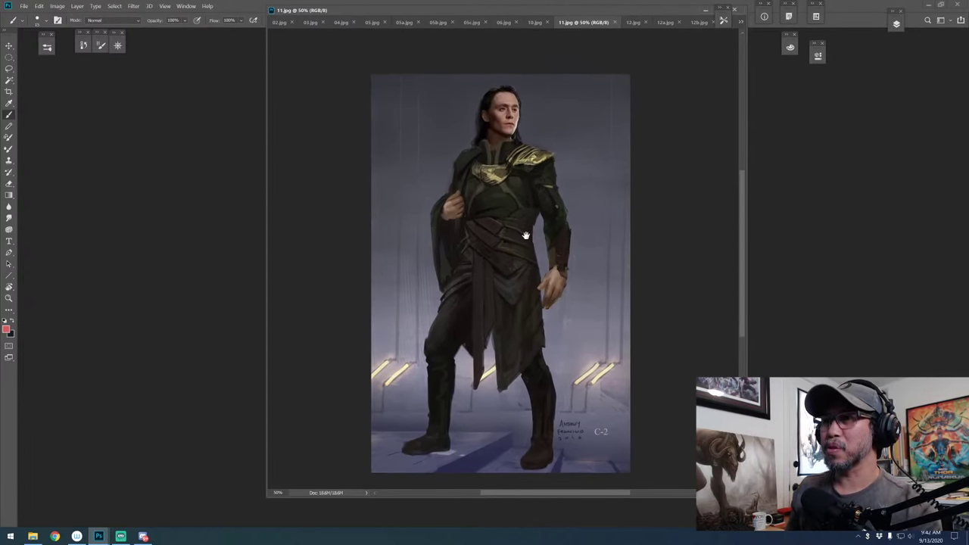
Switch to the 12.jpg C-3 Loki concept
{"action": "left_click", "coordinate": [635, 23]}
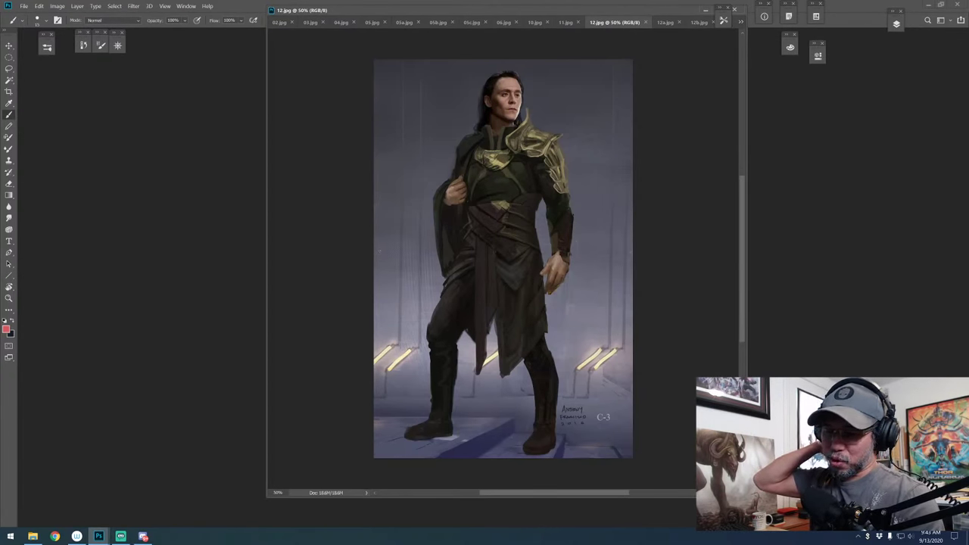
On 12a.jpg, sketch red chest lines and a background arrow, then undo them all
{"action": "left_click", "coordinate": [664, 22]}
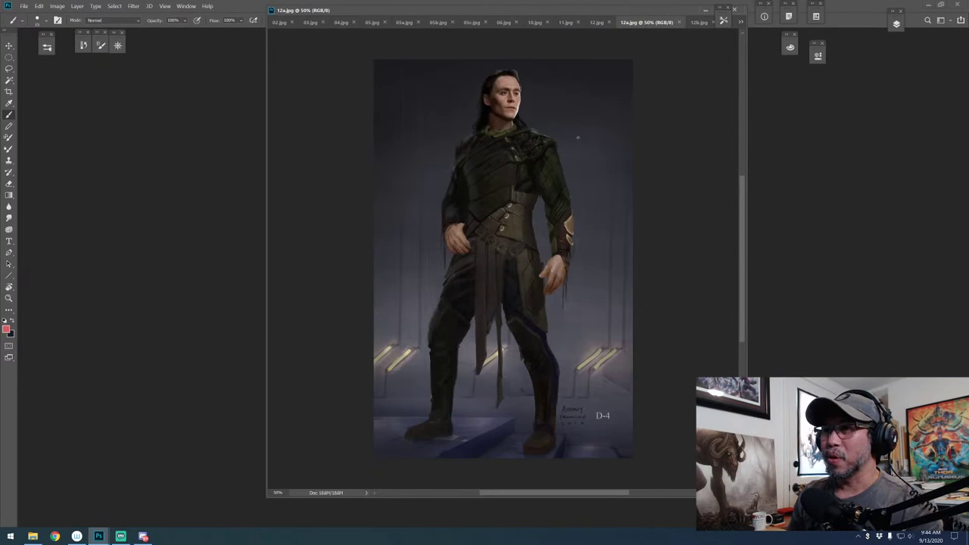
{"action": "left_click_drag", "start_coordinate": [522, 161], "coordinate": [456, 213]}
{"action": "left_click_drag", "start_coordinate": [533, 188], "coordinate": [467, 221]}
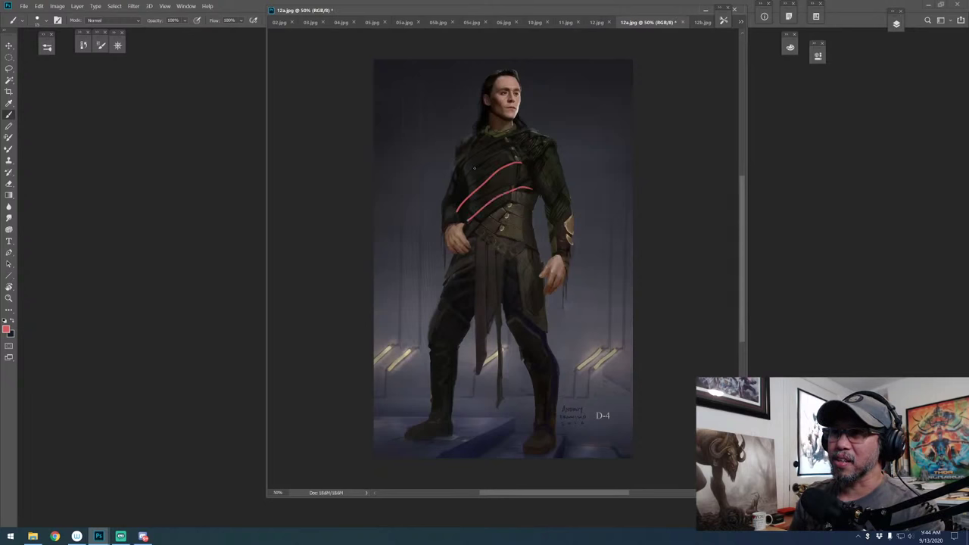
{"action": "left_click_drag", "start_coordinate": [457, 186], "coordinate": [509, 144]}
{"action": "key", "text": "ctrl+z"}
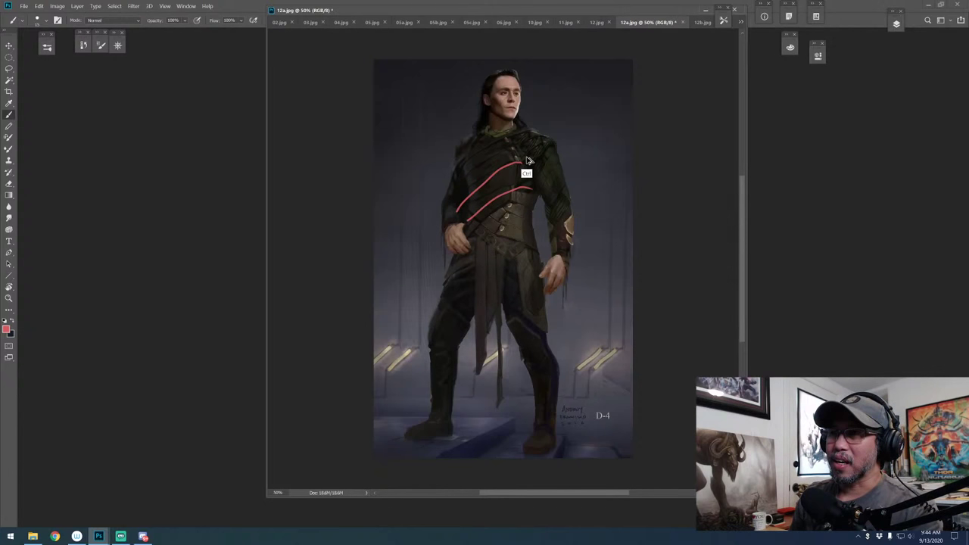
{"action": "key", "text": "ctrl+z"}
{"action": "key", "text": "ctrl+z"}
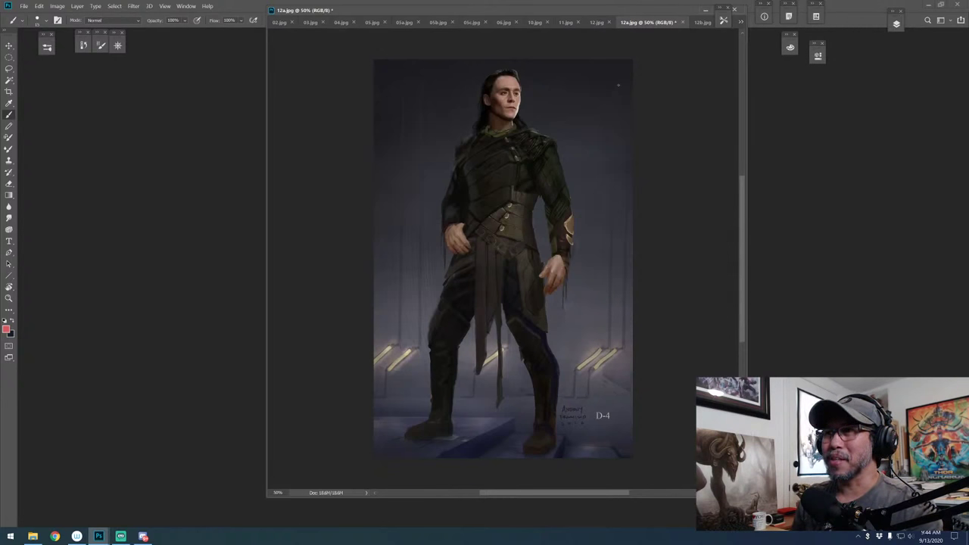
{"action": "mouse_move", "coordinate": [621, 78]}
{"action": "left_mouse_down"}
{"action": "mouse_move", "coordinate": [567, 123]}
{"action": "mouse_move", "coordinate": [612, 115]}
{"action": "left_mouse_up"}
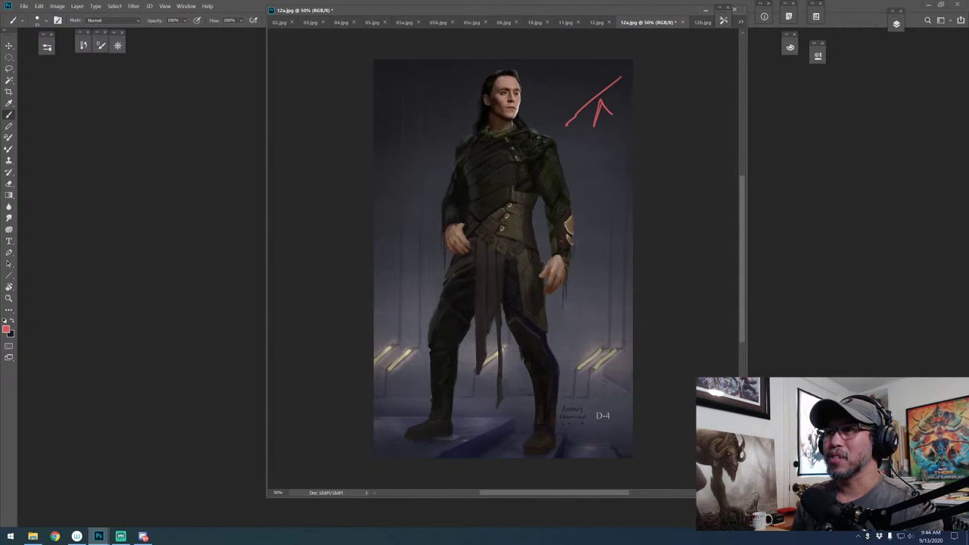
{"action": "key", "text": "ctrl+z"}
{"action": "key", "text": "ctrl+z"}
{"action": "key", "text": "ctrl+z"}
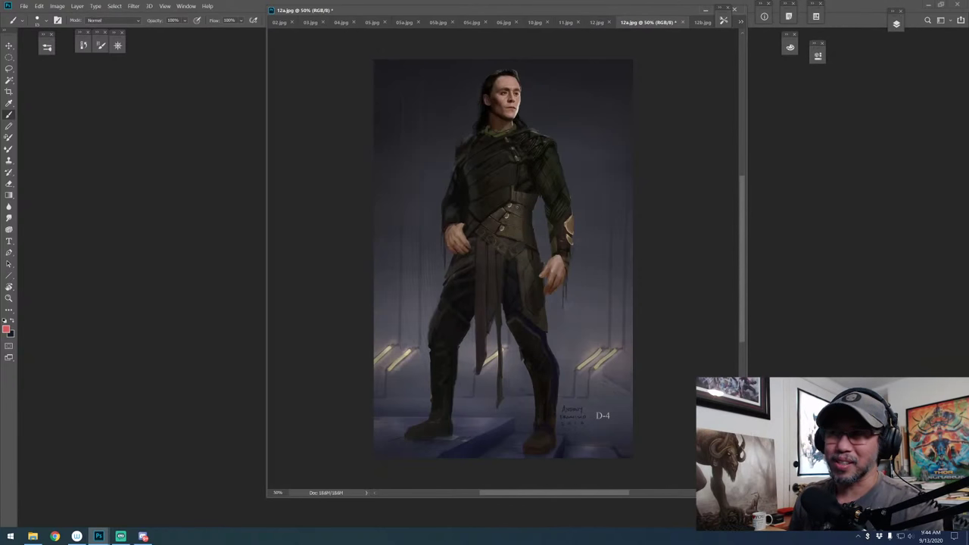
Zoom to 200%, inspect the torso, collar and face, then zoom back out
{"action": "left_click", "coordinate": [554, 193], "text": "ctrl"}
{"action": "left_click", "coordinate": [554, 193], "text": "ctrl"}
{"action": "left_click", "coordinate": [554, 193], "text": "ctrl"}
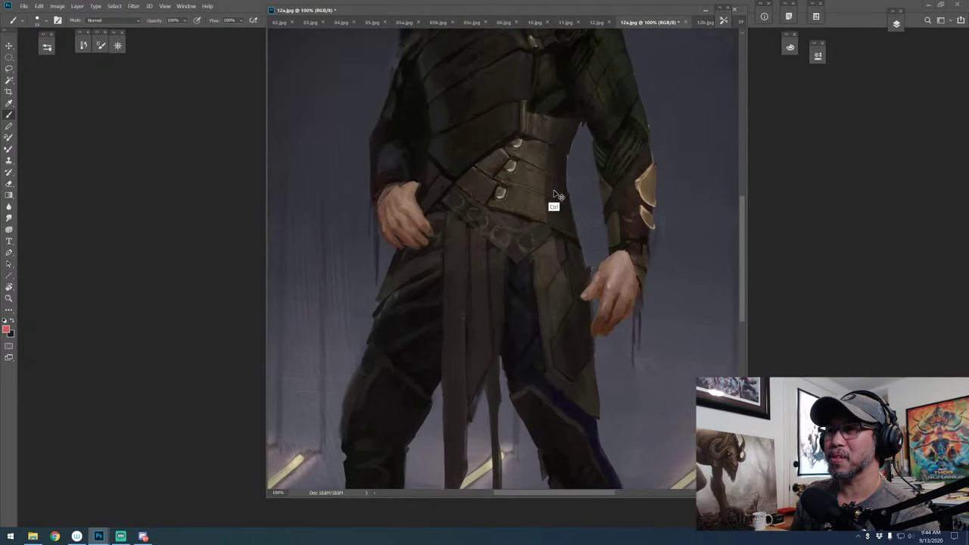
{"action": "left_click_drag", "start_coordinate": [539, 209], "coordinate": [561, 380]}
{"action": "mouse_move", "coordinate": [599, 101]}
{"action": "left_mouse_down"}
{"action": "mouse_move", "coordinate": [598, 147]}
{"action": "mouse_move", "coordinate": [541, 283]}
{"action": "left_mouse_up"}
{"action": "left_click_drag", "start_coordinate": [544, 203], "coordinate": [551, 253]}
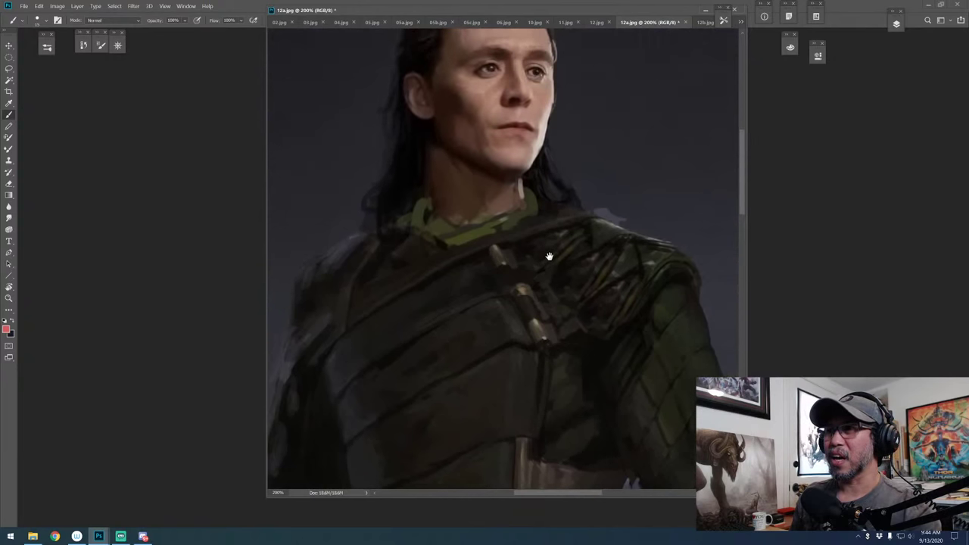
{"action": "key", "text": "ctrl+minus"}
{"action": "key", "text": "ctrl+minus"}
{"action": "key", "text": "ctrl+minus"}
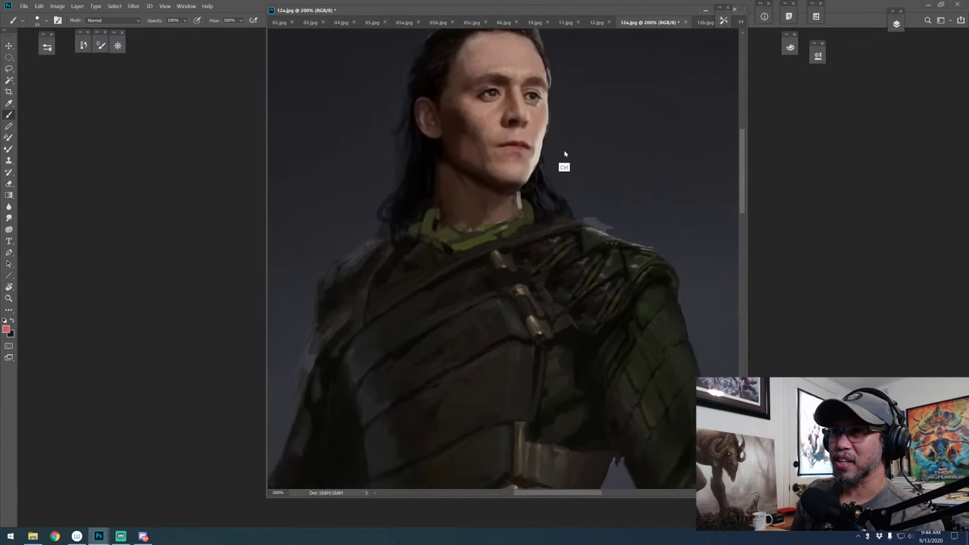
Flip between 12b, 13, 12 and 12a.jpg, ending back on 12b.jpg
{"action": "left_click", "coordinate": [705, 22]}
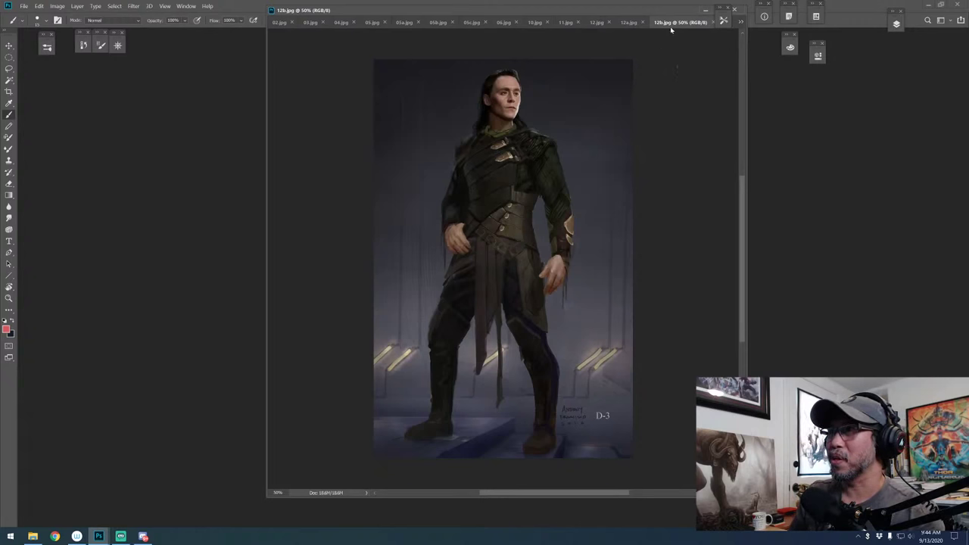
{"action": "left_click_drag", "start_coordinate": [782, 79], "coordinate": [794, 86]}
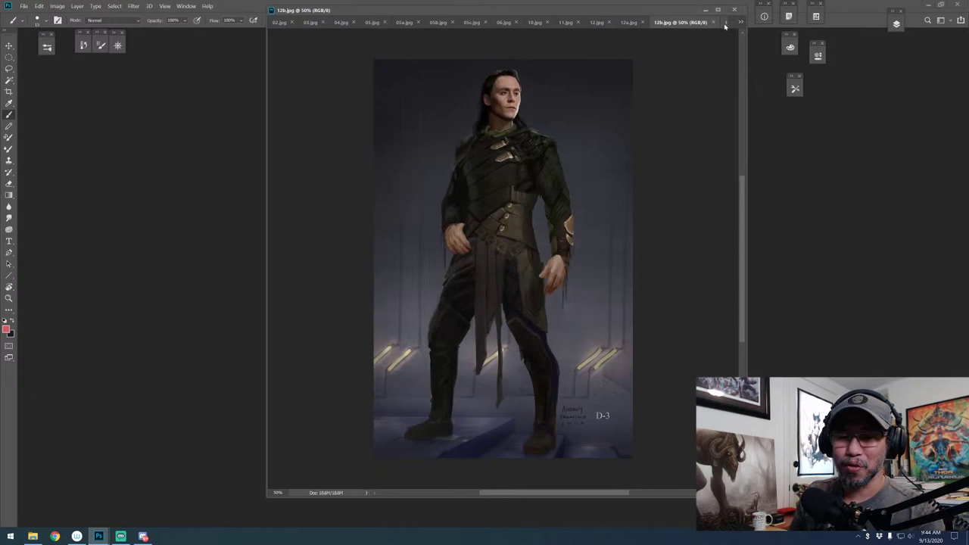
{"action": "left_click", "coordinate": [725, 24]}
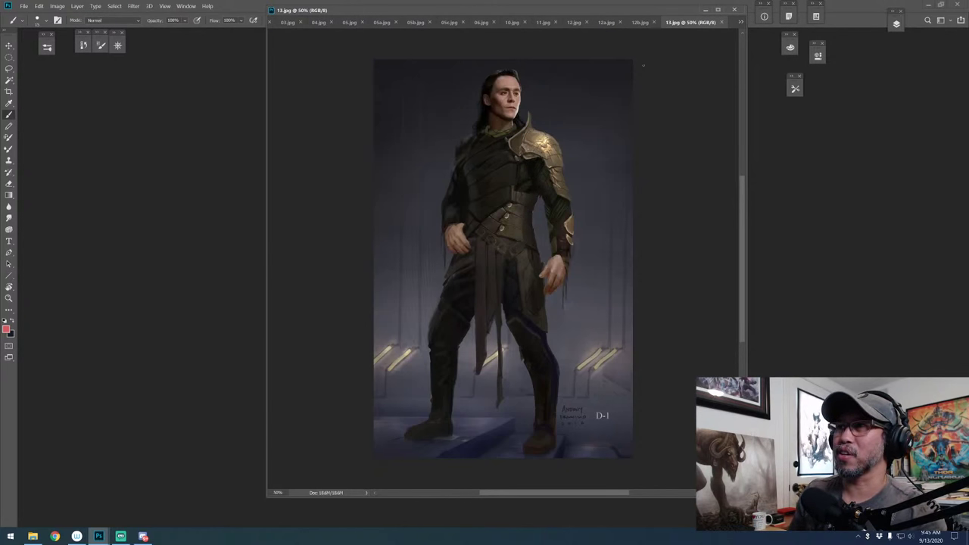
{"action": "left_click", "coordinate": [574, 23]}
{"action": "left_click", "coordinate": [668, 24]}
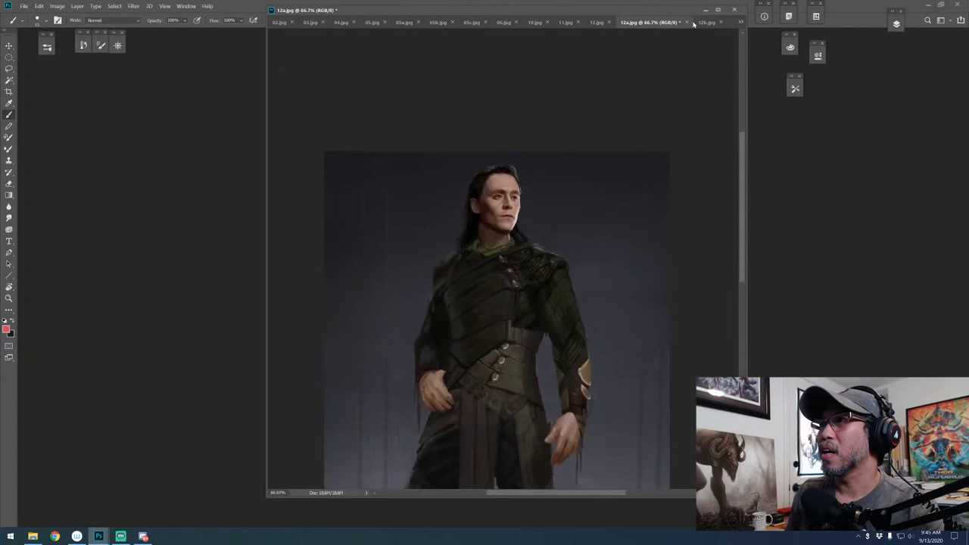
{"action": "left_click", "coordinate": [702, 25]}
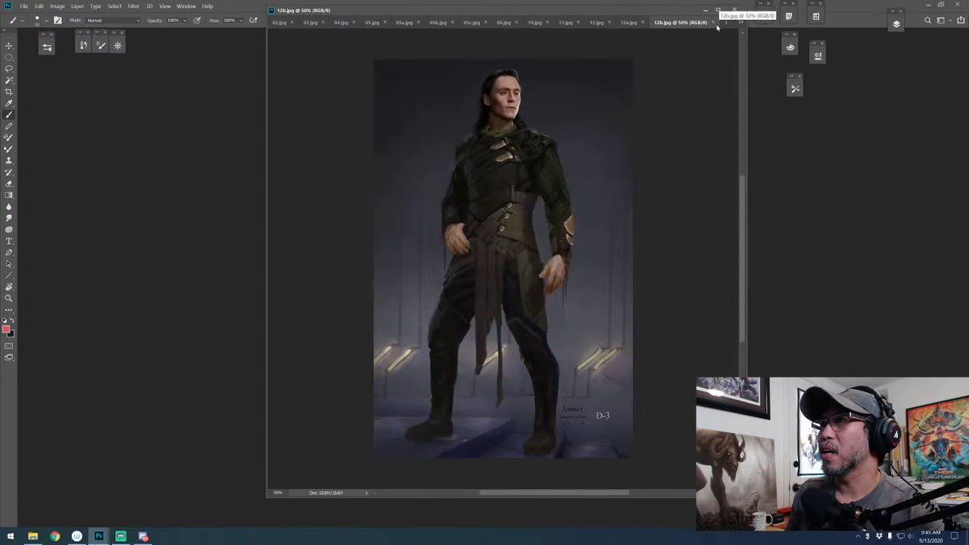
Zoom in on Loki's head, try and undo red loops on forearm and collar, then reframe the full figure
{"action": "key", "text": "ctrl+plus"}
{"action": "key", "text": "ctrl+plus"}
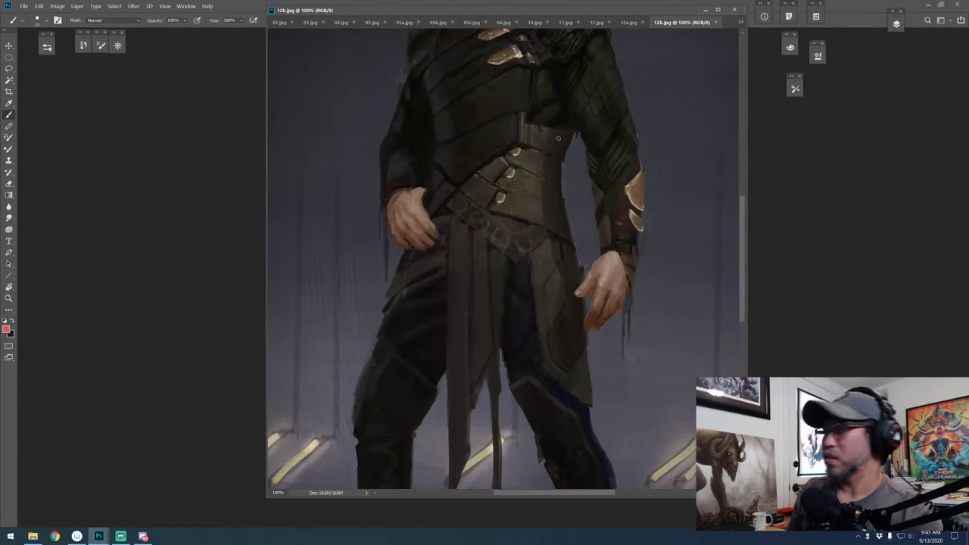
{"action": "left_click_drag", "start_coordinate": [567, 137], "coordinate": [526, 275]}
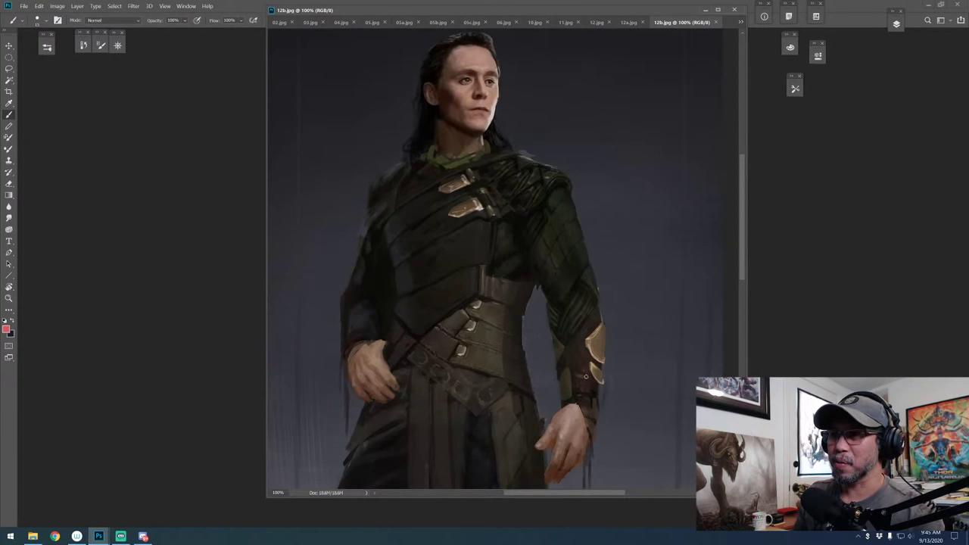
{"action": "mouse_move", "coordinate": [601, 306]}
{"action": "left_mouse_down"}
{"action": "mouse_move", "coordinate": [607, 385]}
{"action": "mouse_move", "coordinate": [593, 310]}
{"action": "mouse_move", "coordinate": [615, 318]}
{"action": "left_mouse_up"}
{"action": "key", "text": "ctrl+z"}
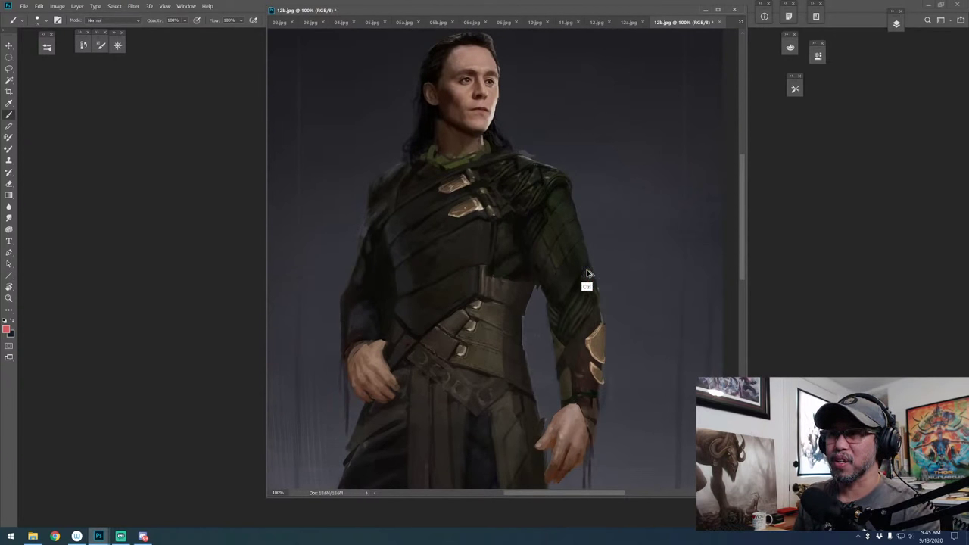
{"action": "mouse_move", "coordinate": [476, 180]}
{"action": "left_mouse_down"}
{"action": "mouse_move", "coordinate": [450, 195]}
{"action": "mouse_move", "coordinate": [462, 170]}
{"action": "left_mouse_up"}
{"action": "key", "text": "ctrl+alt+z"}
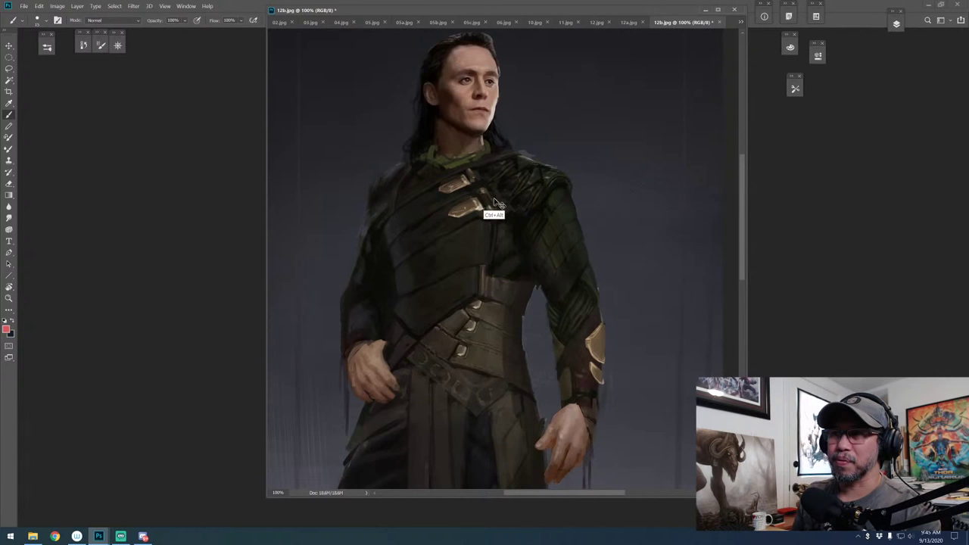
{"action": "left_click_drag", "start_coordinate": [496, 203], "coordinate": [525, 170]}
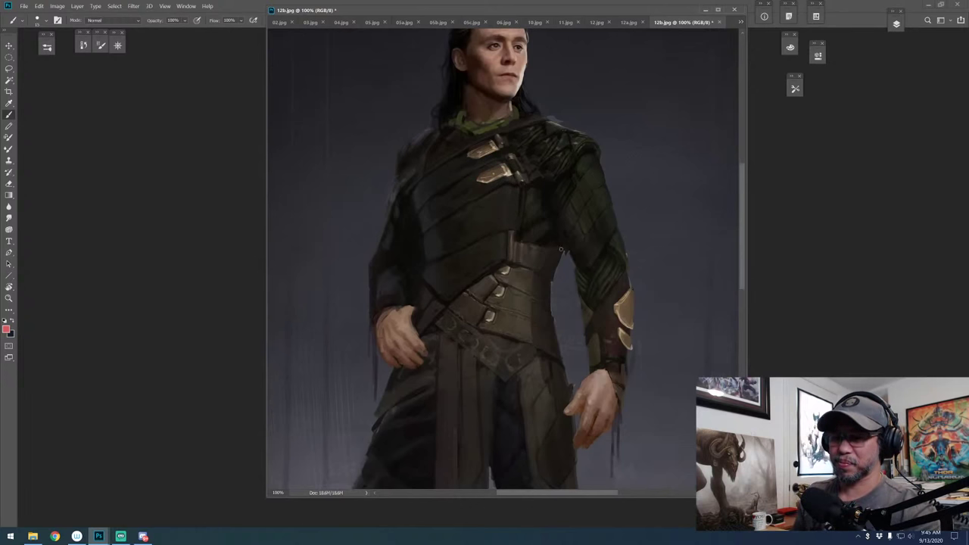
{"action": "key", "text": "ctrl+minus"}
{"action": "left_click_drag", "start_coordinate": [568, 248], "coordinate": [575, 217]}
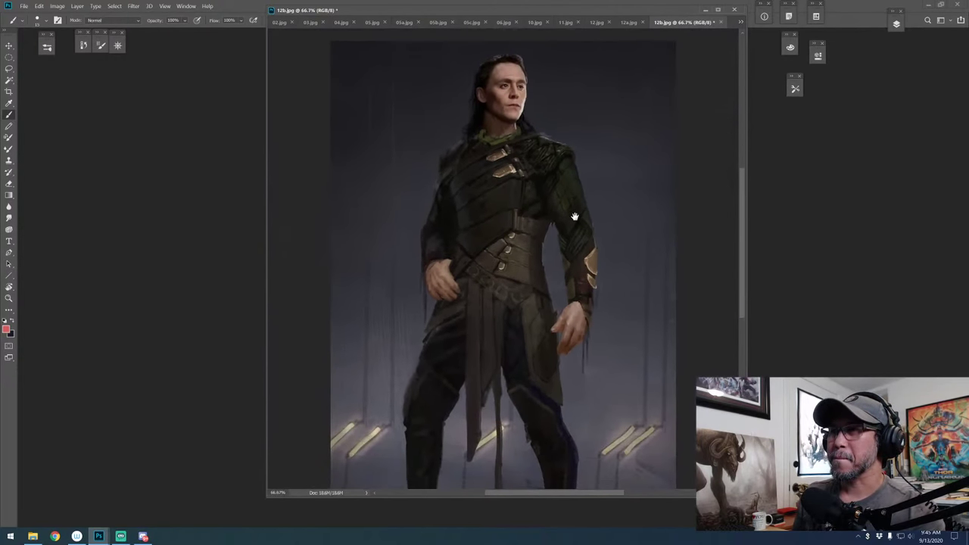
Step through 13, 14, 17 and 18.jpg from the open-documents overflow list
{"action": "left_click", "coordinate": [741, 22]}
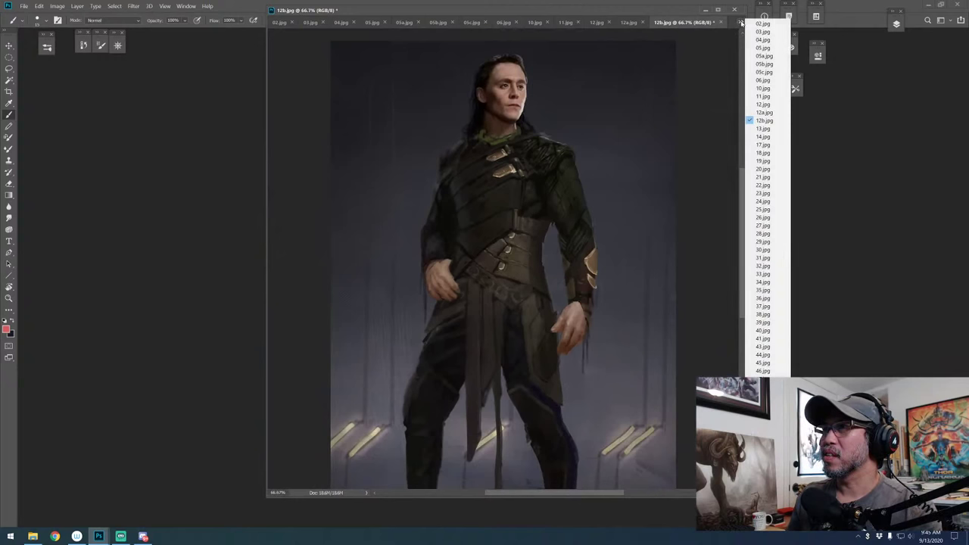
{"action": "left_click", "coordinate": [763, 128]}
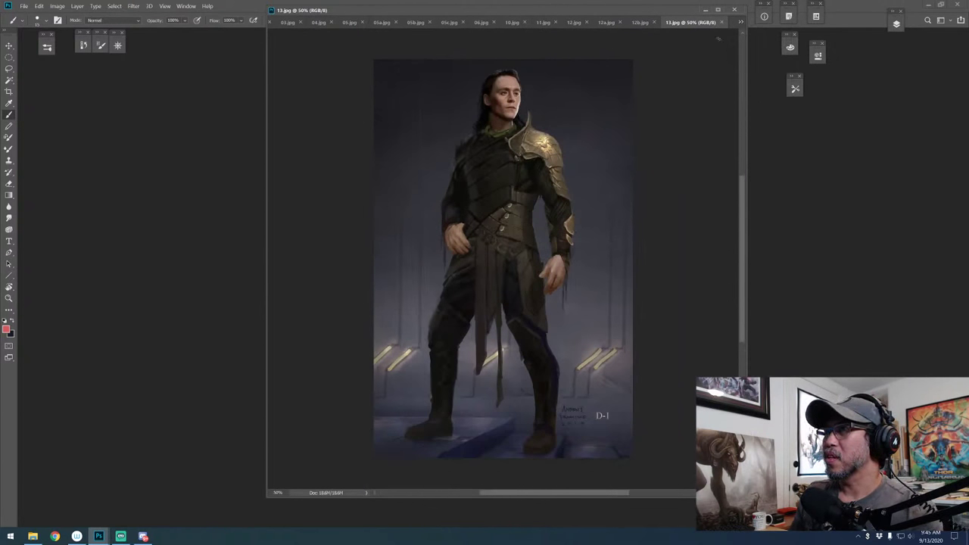
{"action": "left_click", "coordinate": [740, 22]}
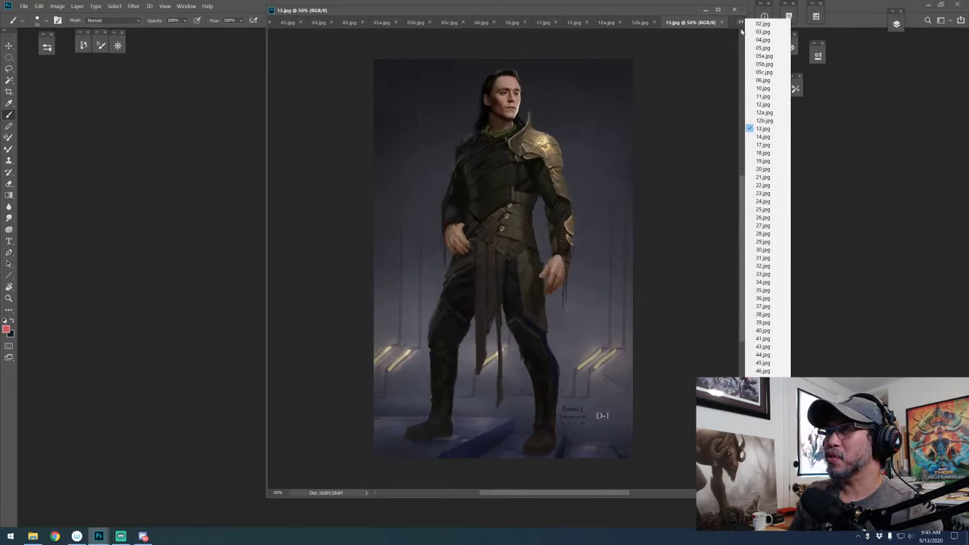
{"action": "left_click", "coordinate": [763, 137]}
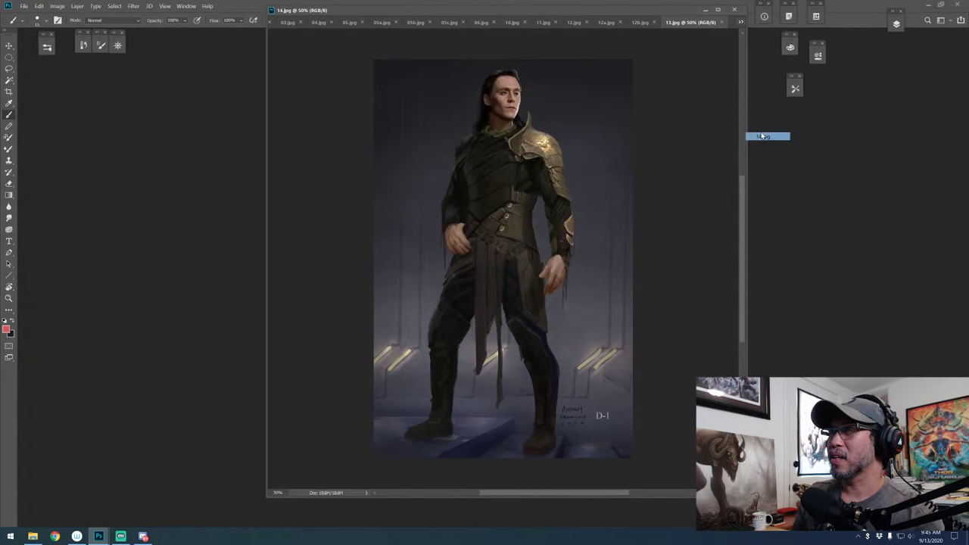
{"action": "left_click", "coordinate": [740, 22]}
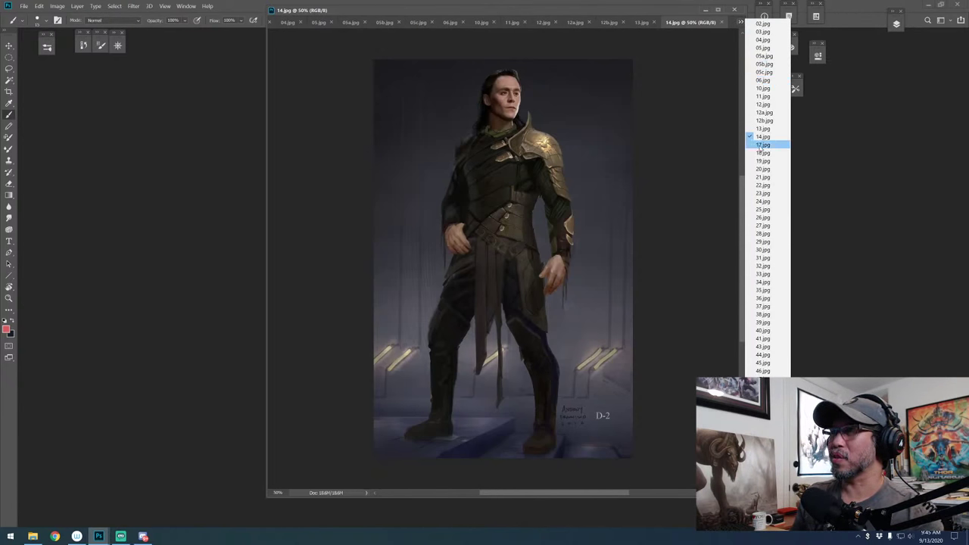
{"action": "left_click", "coordinate": [762, 145]}
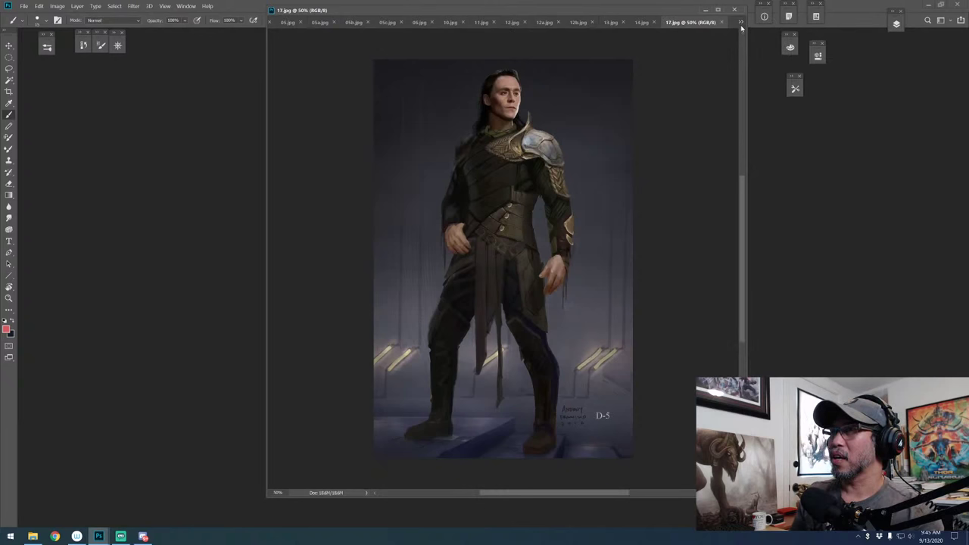
{"action": "left_click", "coordinate": [741, 24]}
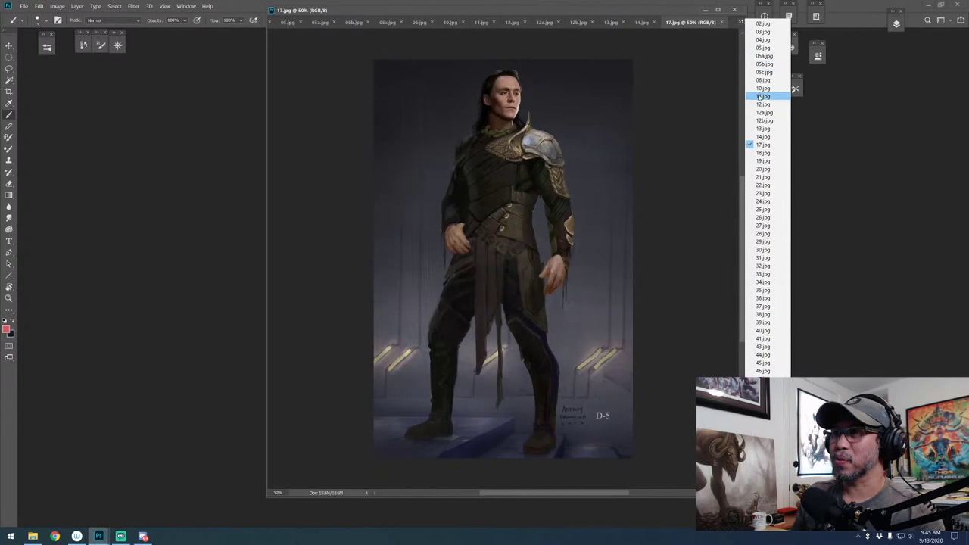
{"action": "left_click", "coordinate": [761, 153]}
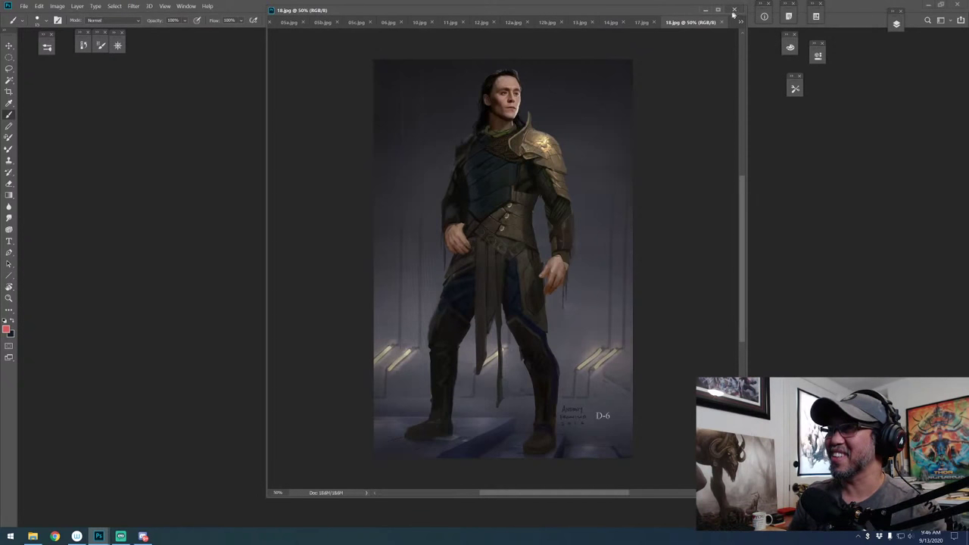
Continue through 19, 20 and 21.jpg to reach 22.jpg
{"action": "left_click", "coordinate": [740, 22]}
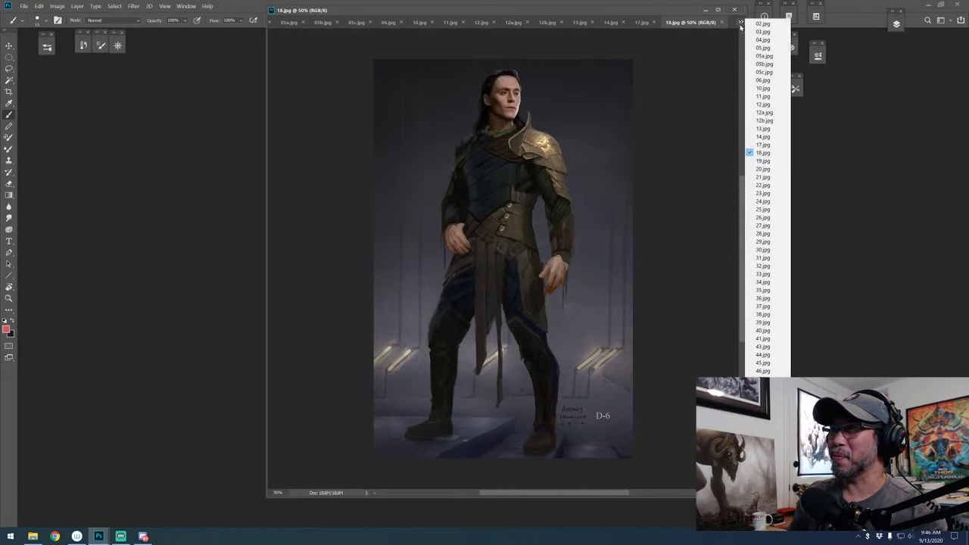
{"action": "left_click", "coordinate": [762, 161]}
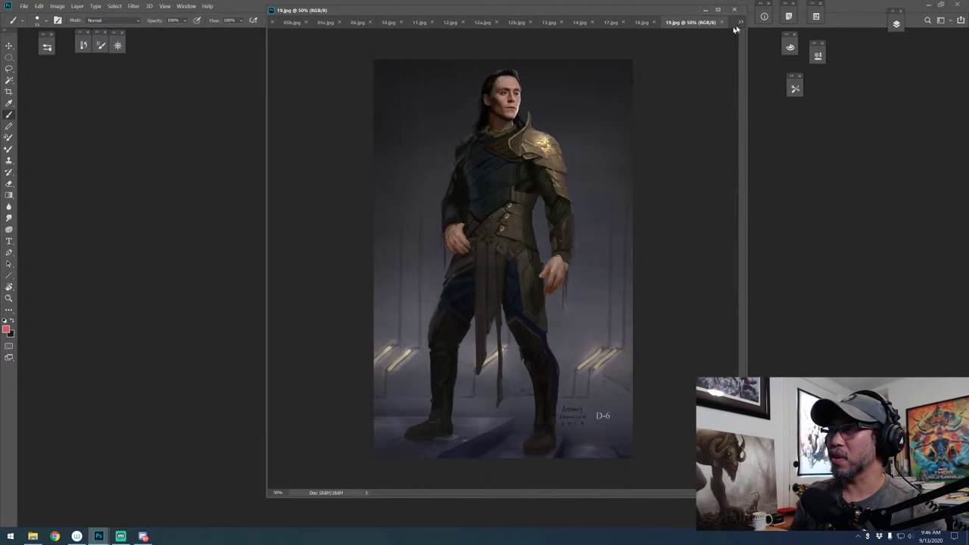
{"action": "left_click", "coordinate": [741, 22]}
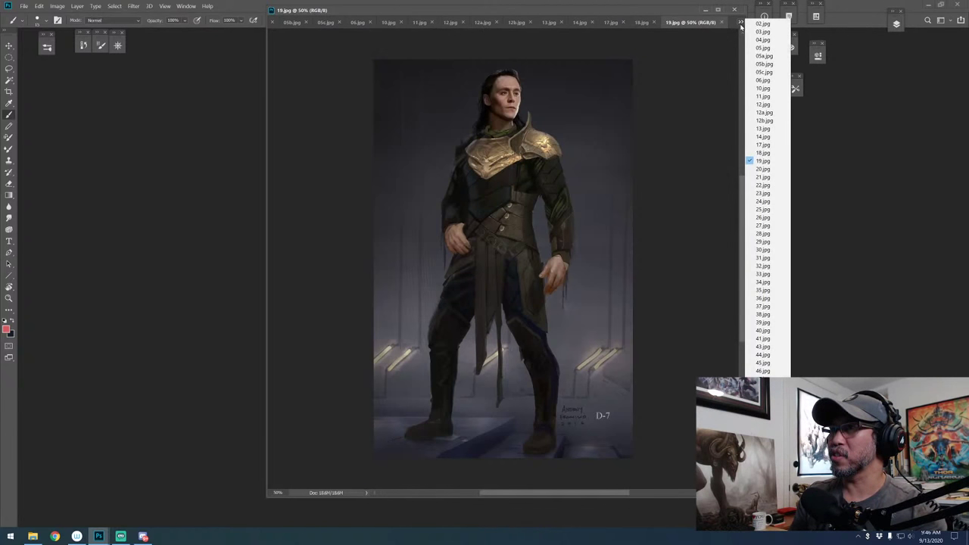
{"action": "left_click", "coordinate": [763, 169]}
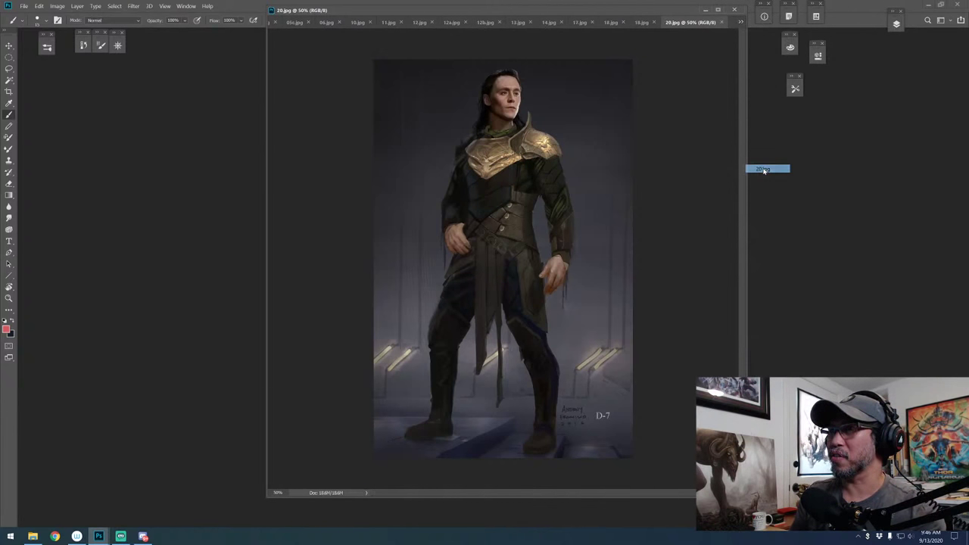
{"action": "left_click", "coordinate": [741, 22]}
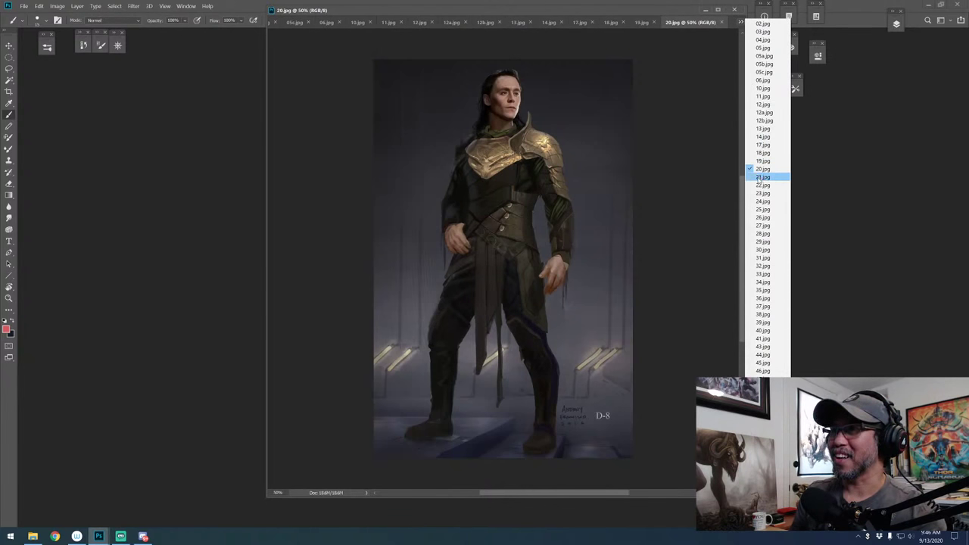
{"action": "left_click", "coordinate": [761, 177]}
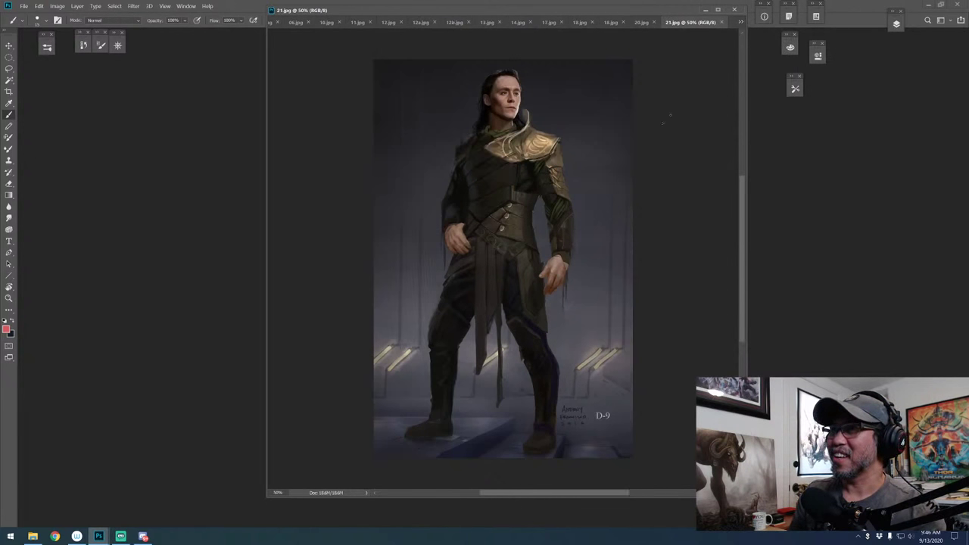
{"action": "left_click", "coordinate": [742, 23]}
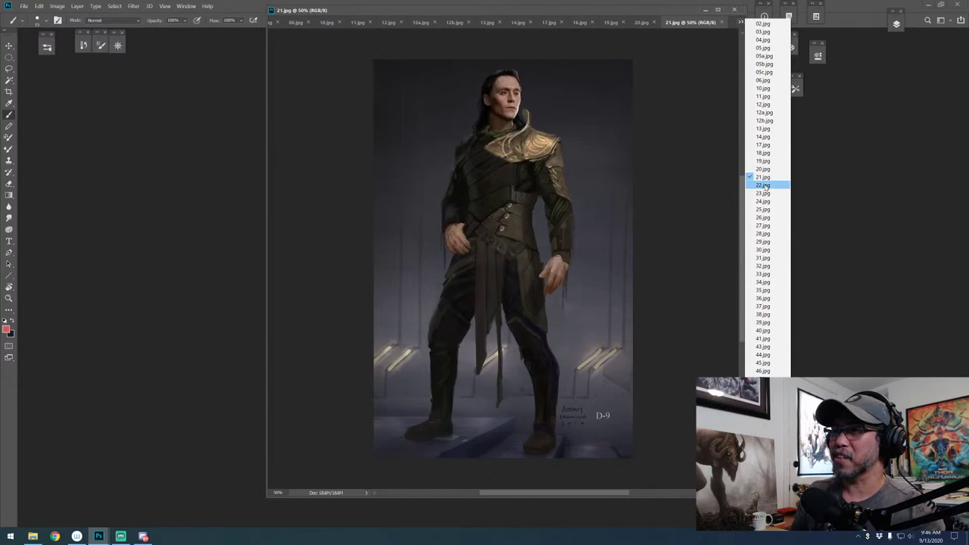
{"action": "left_click", "coordinate": [763, 185]}
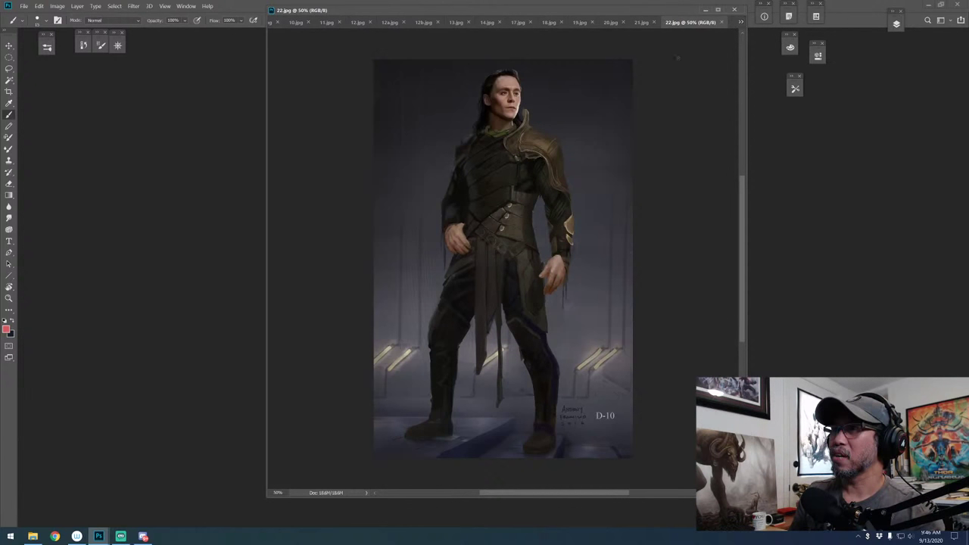
Zoom in on the D-10 painting, then switch to 23.jpg and zoom to its head
{"action": "key", "text": "ctrl+shift+z"}
{"action": "key", "text": "ctrl+plus"}
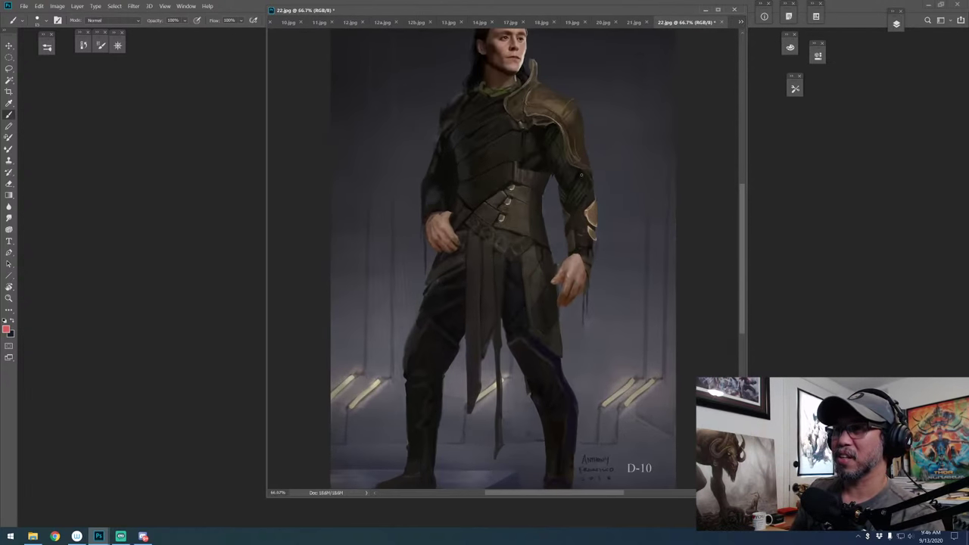
{"action": "scroll", "coordinate": [541, 158], "scroll_direction": "up", "scroll_amount": 2}
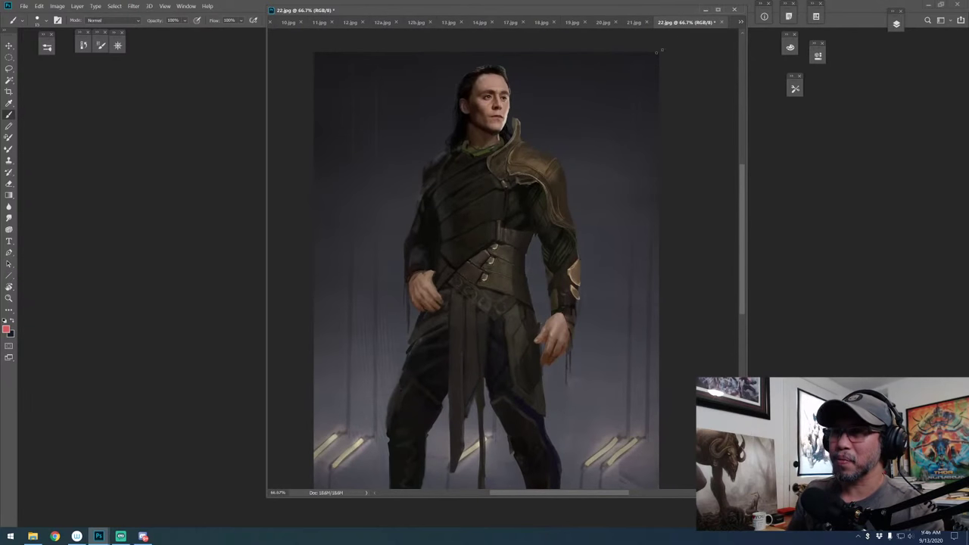
{"action": "left_click", "coordinate": [741, 22]}
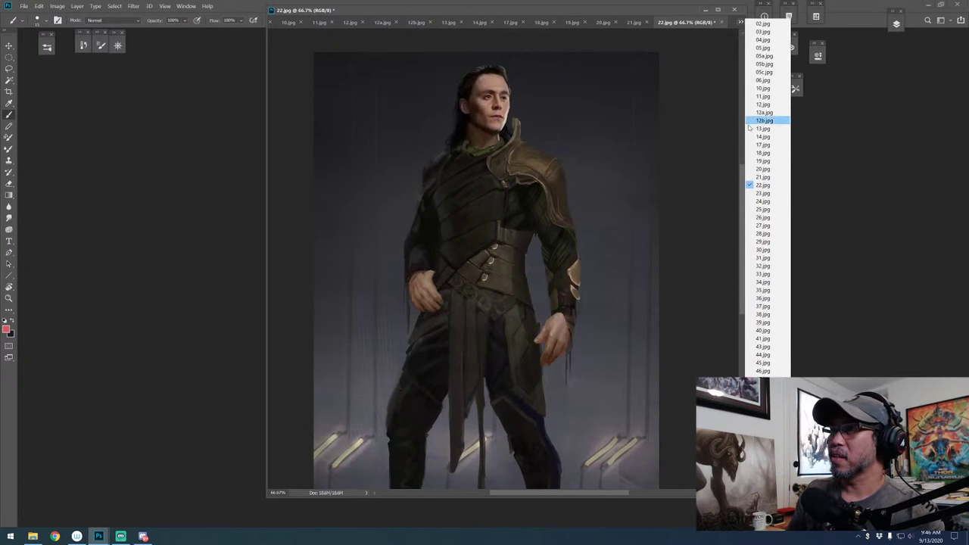
{"action": "left_click", "coordinate": [756, 193]}
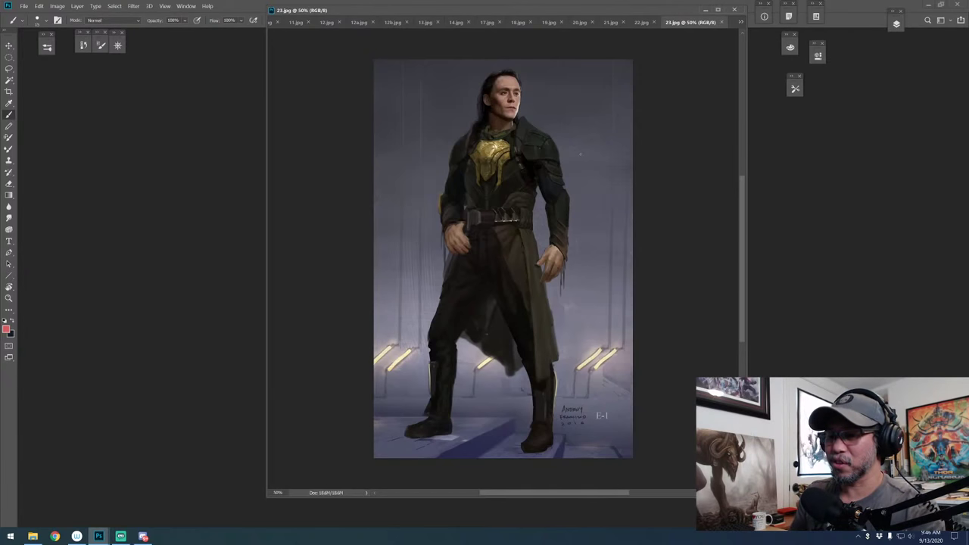
{"action": "key", "text": "ctrl+plus"}
{"action": "left_click_drag", "start_coordinate": [586, 150], "coordinate": [578, 202]}
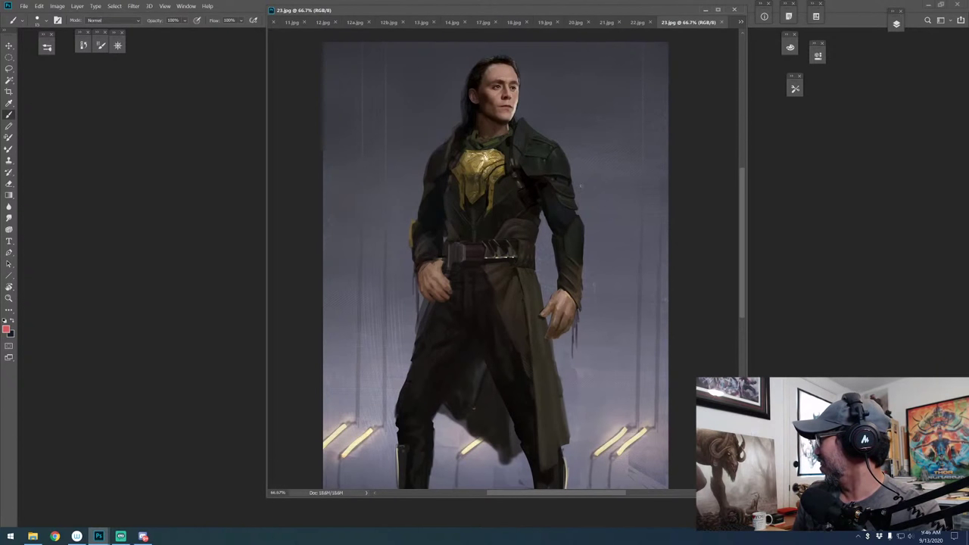
Switch to 24.jpg, then on to 25.jpg, the A-4 concept
{"action": "left_click", "coordinate": [740, 22]}
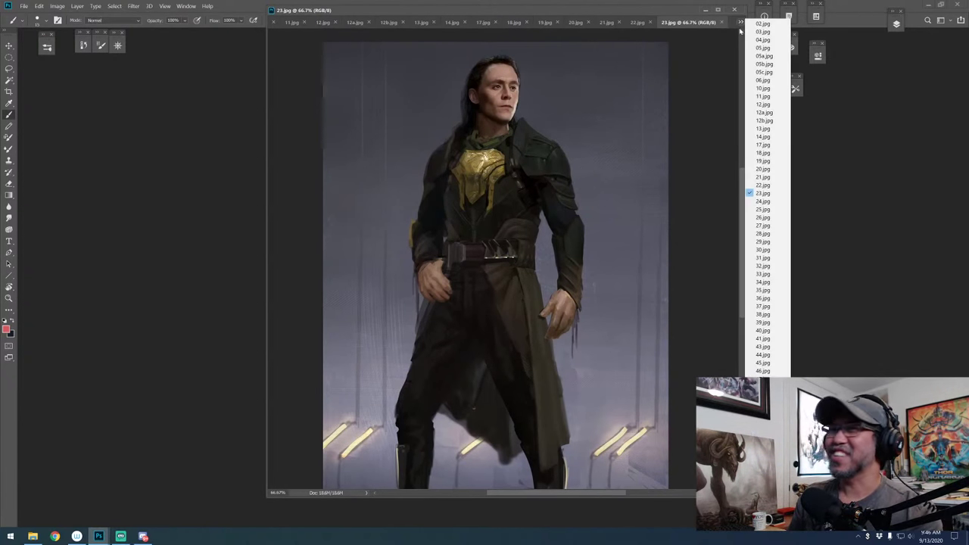
{"action": "left_click", "coordinate": [762, 202]}
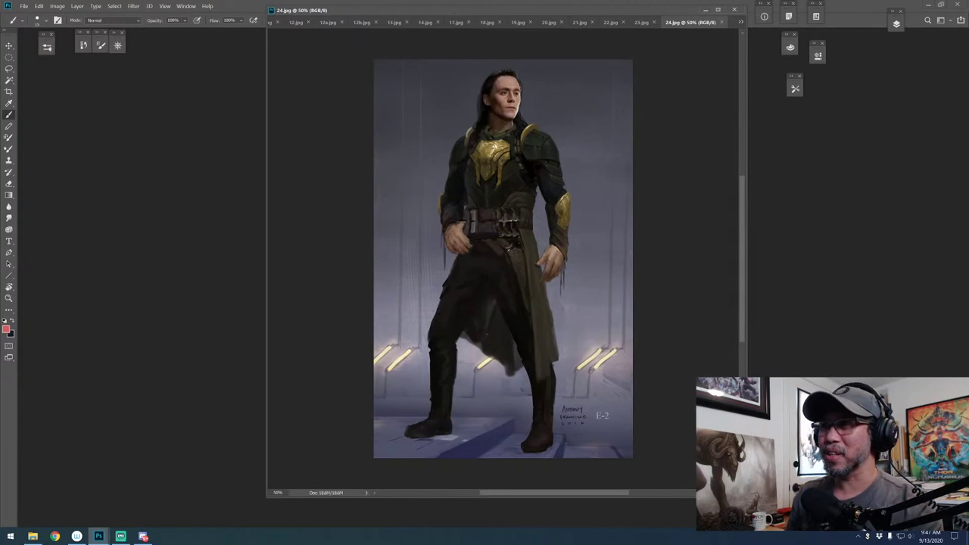
{"action": "left_click", "coordinate": [740, 22]}
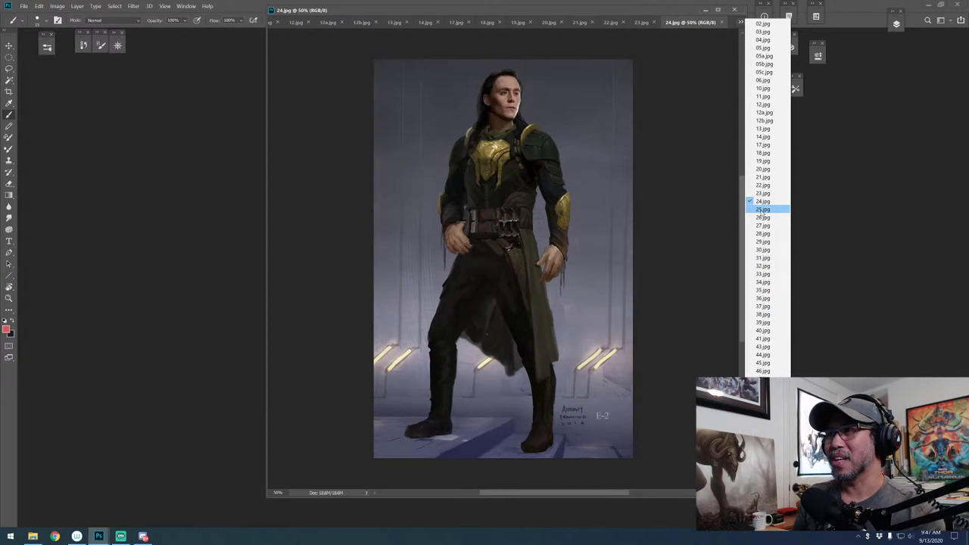
{"action": "left_click", "coordinate": [763, 209]}
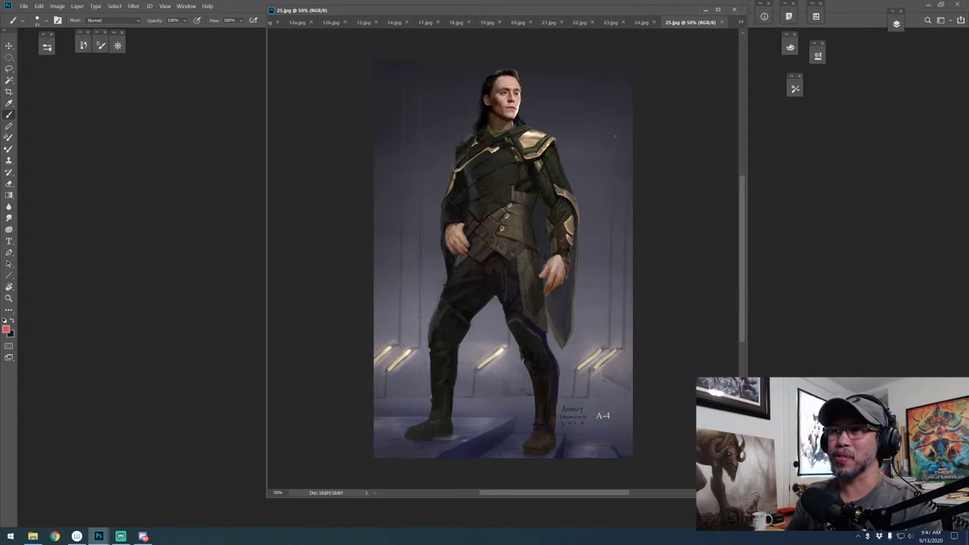
Zoom into 25.jpg, sketch pink guide strokes along the figure's side and chest plate, then list open documents
{"action": "key", "text": "ctrl+plus"}
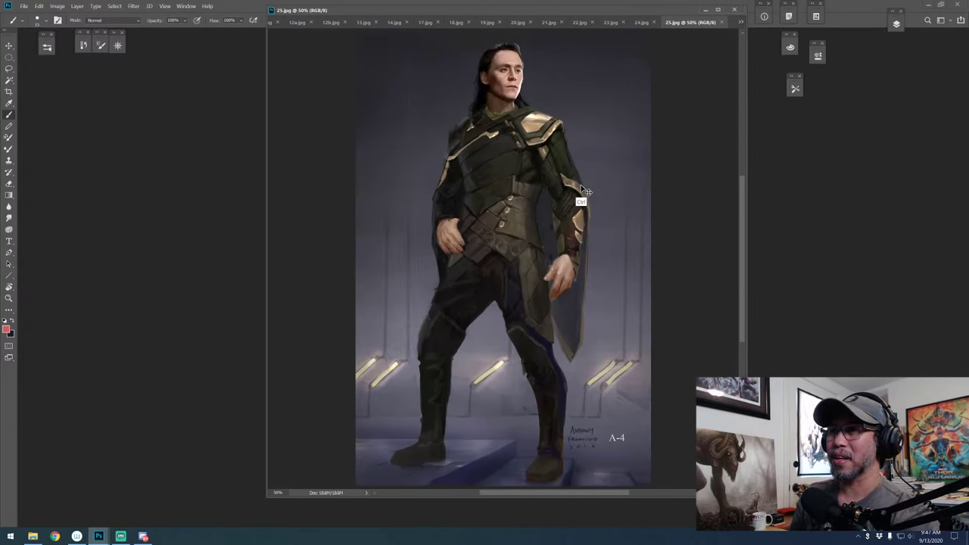
{"action": "left_click_drag", "start_coordinate": [575, 185], "coordinate": [578, 220]}
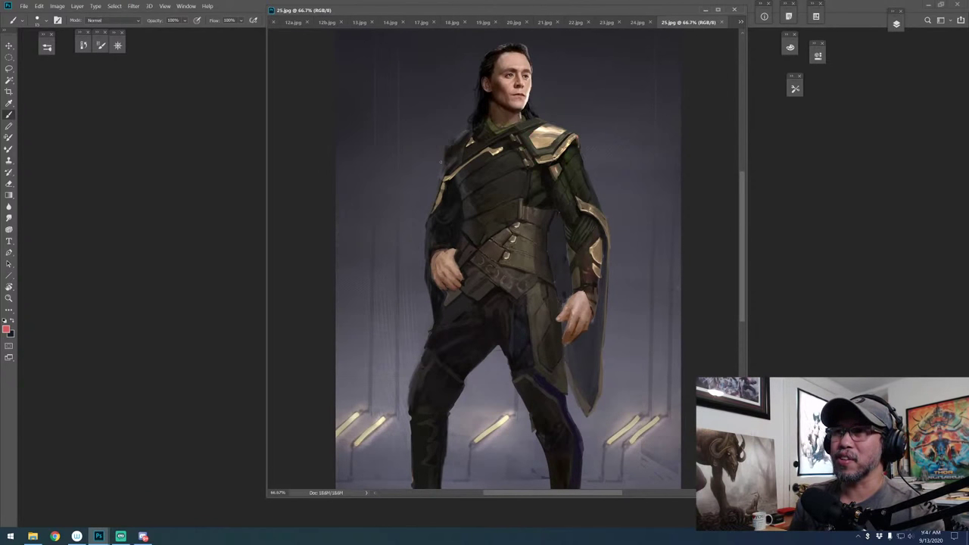
{"action": "mouse_move", "coordinate": [465, 135]}
{"action": "left_mouse_down"}
{"action": "mouse_move", "coordinate": [429, 233]}
{"action": "mouse_move", "coordinate": [431, 327]}
{"action": "left_mouse_up"}
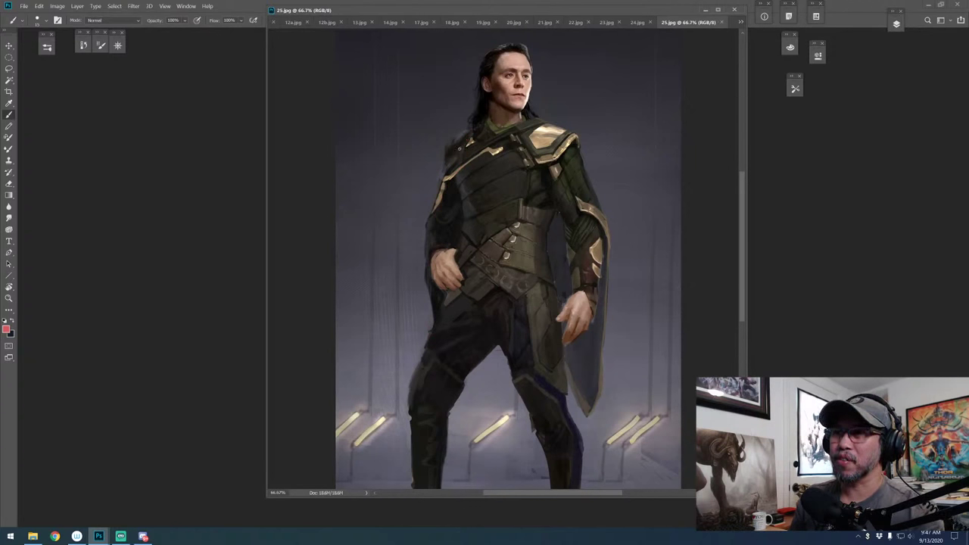
{"action": "mouse_move", "coordinate": [459, 149]}
{"action": "left_mouse_down"}
{"action": "mouse_move", "coordinate": [427, 257]}
{"action": "mouse_move", "coordinate": [426, 306]}
{"action": "left_mouse_up"}
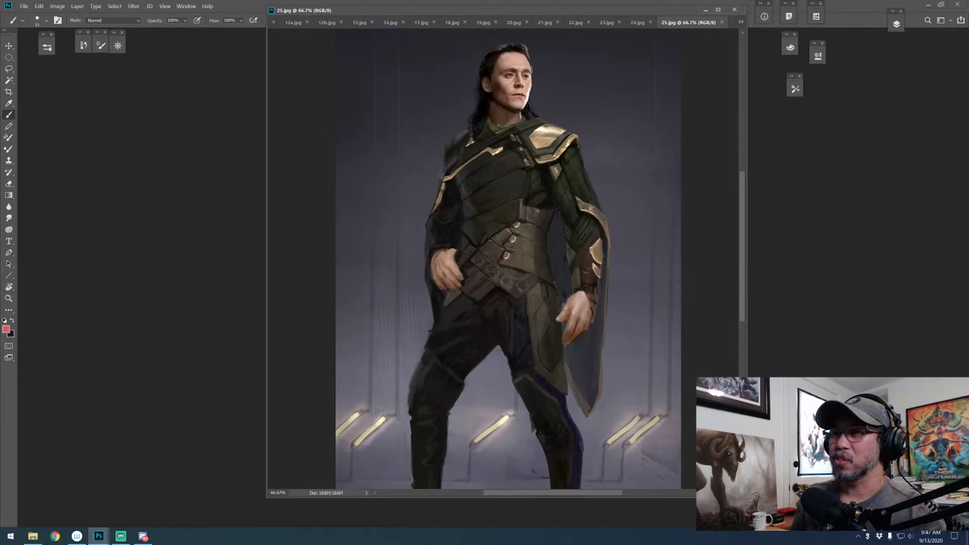
{"action": "mouse_move", "coordinate": [511, 137]}
{"action": "left_mouse_down"}
{"action": "mouse_move", "coordinate": [528, 156]}
{"action": "mouse_move", "coordinate": [519, 224]}
{"action": "mouse_move", "coordinate": [498, 241]}
{"action": "mouse_move", "coordinate": [458, 237]}
{"action": "mouse_move", "coordinate": [468, 149]}
{"action": "mouse_move", "coordinate": [557, 129]}
{"action": "left_mouse_up"}
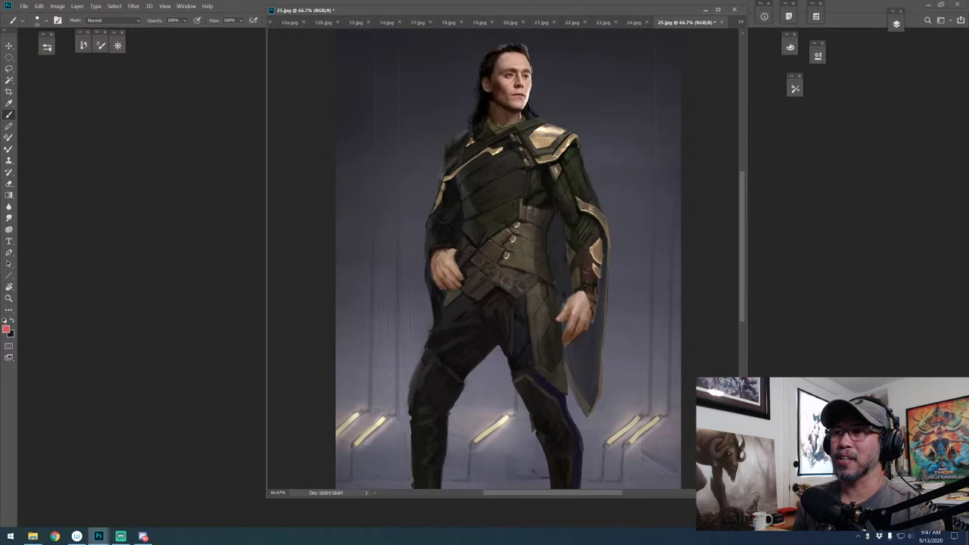
{"action": "mouse_move", "coordinate": [528, 207]}
{"action": "left_mouse_down"}
{"action": "mouse_move", "coordinate": [551, 231]}
{"action": "mouse_move", "coordinate": [554, 292]}
{"action": "mouse_move", "coordinate": [504, 270]}
{"action": "mouse_move", "coordinate": [520, 206]}
{"action": "left_mouse_up"}
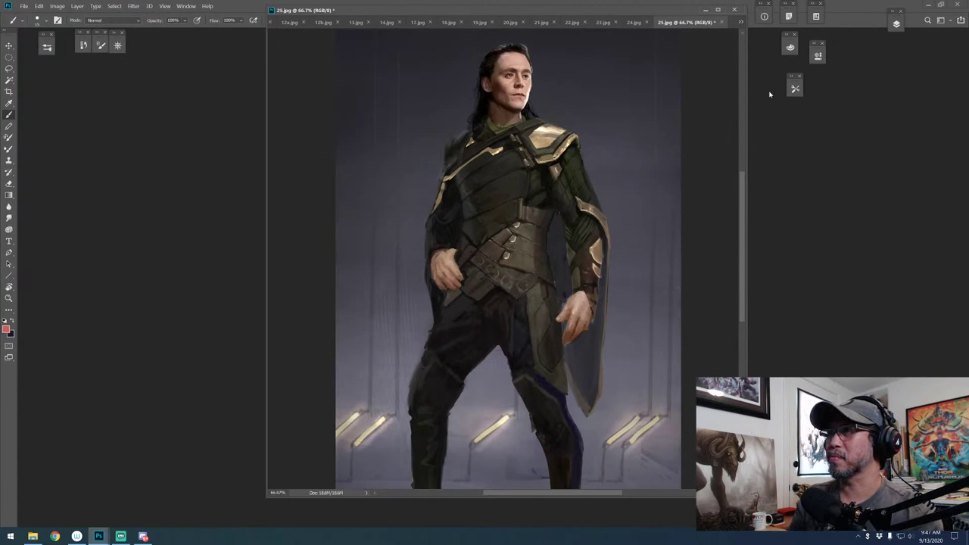
{"action": "left_click", "coordinate": [741, 22]}
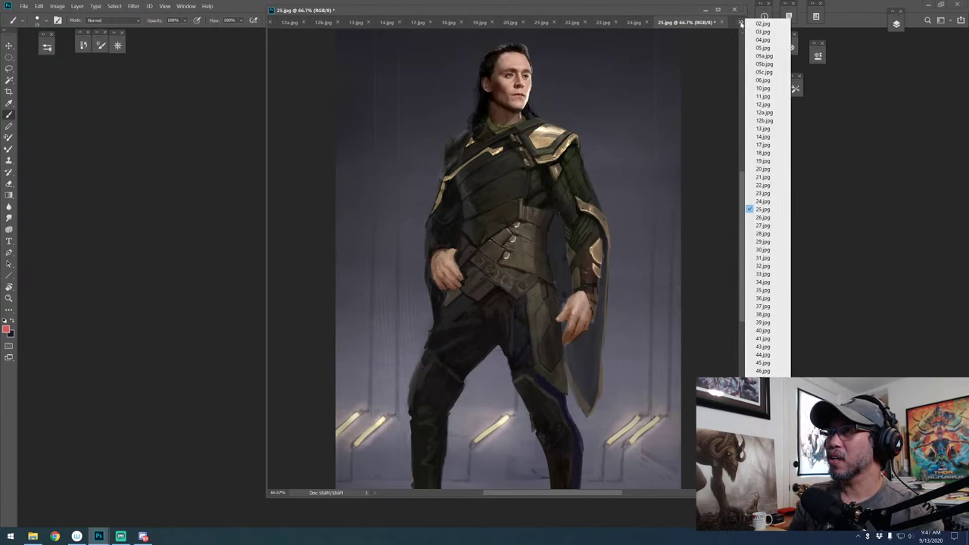
Switch to the 26.jpg AF-02 painting and dab a brush mark on the figure's leg
{"action": "left_click", "coordinate": [764, 218]}
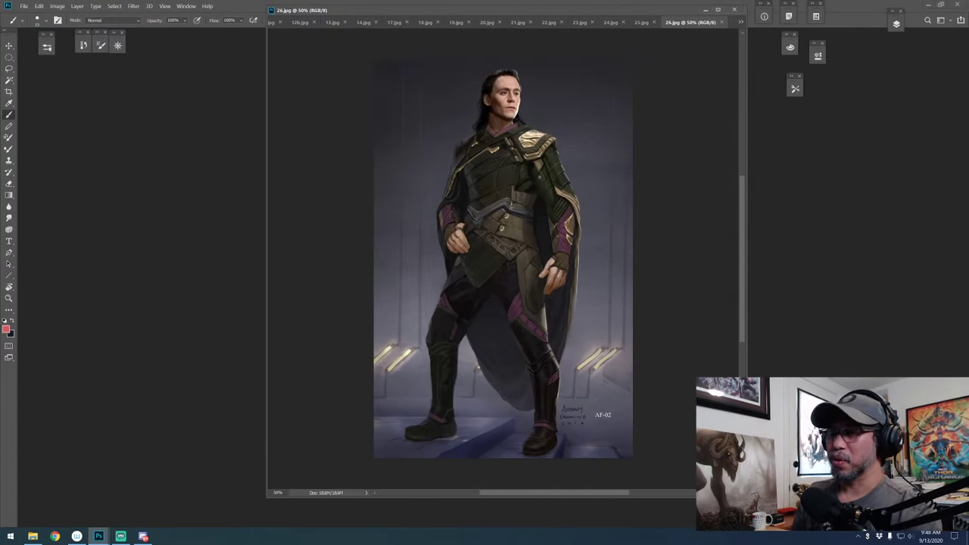
{"action": "scroll", "coordinate": [503, 272], "scroll_direction": "up", "scroll_amount": 1}
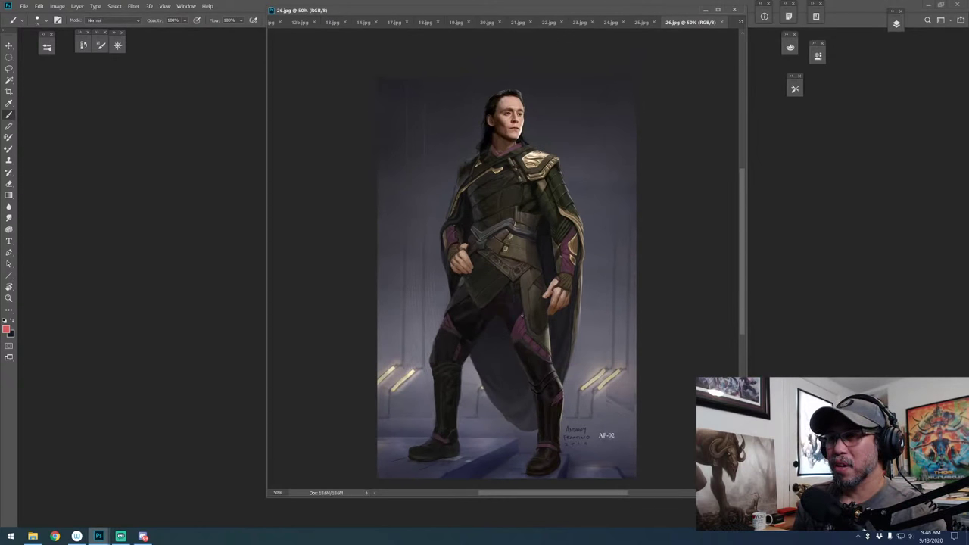
{"action": "left_click", "coordinate": [535, 347]}
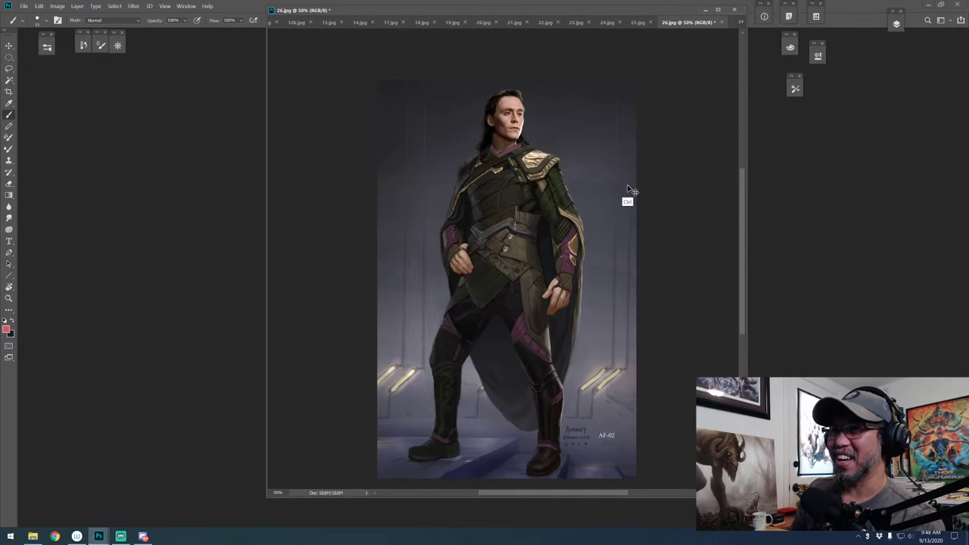
Zoom in on 26.jpg, shift the view slightly down, and show the open-documents list
{"action": "key", "text": "ctrl+plus"}
{"action": "left_click_drag", "start_coordinate": [613, 208], "coordinate": [609, 228]}
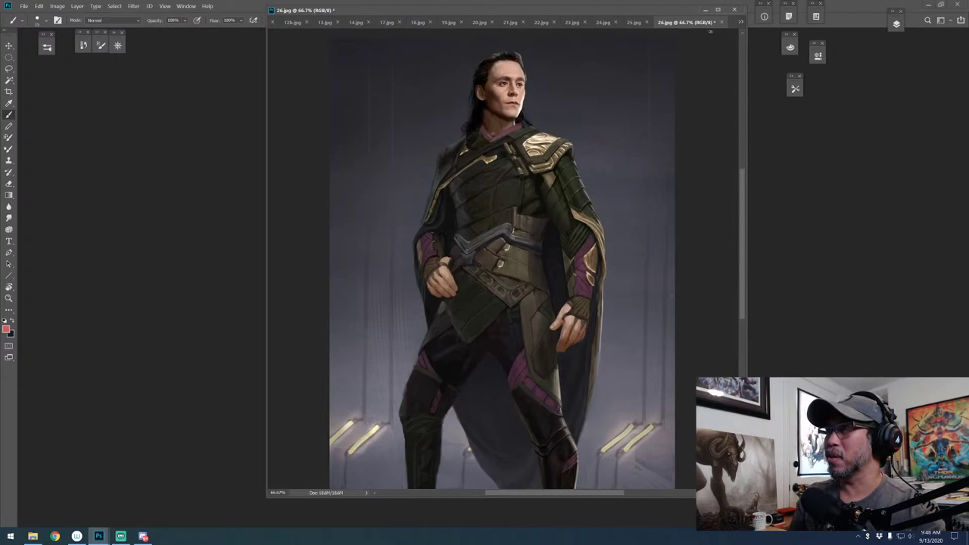
{"action": "left_click", "coordinate": [741, 22]}
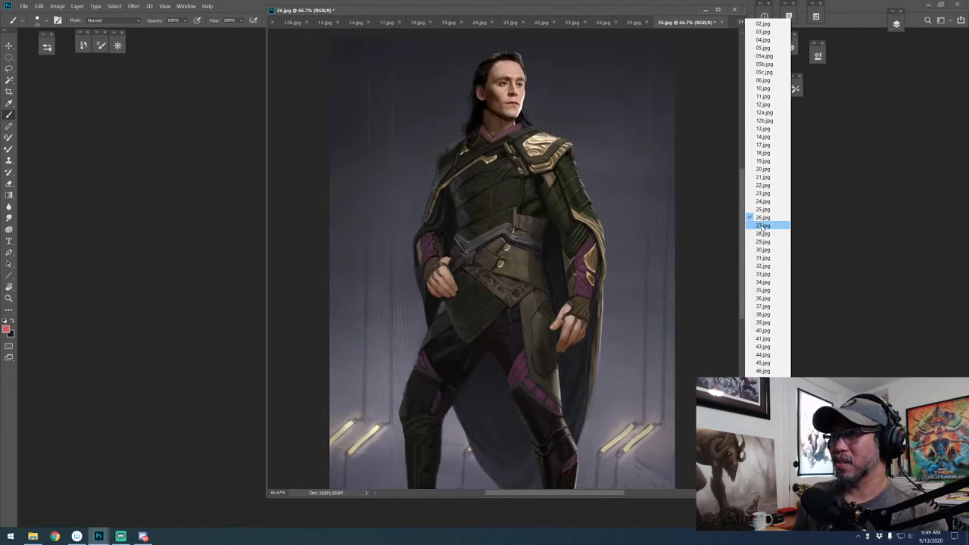
Switch to 27.jpg, zoom in to 66.7%, and show the brush presets
{"action": "left_click", "coordinate": [763, 226]}
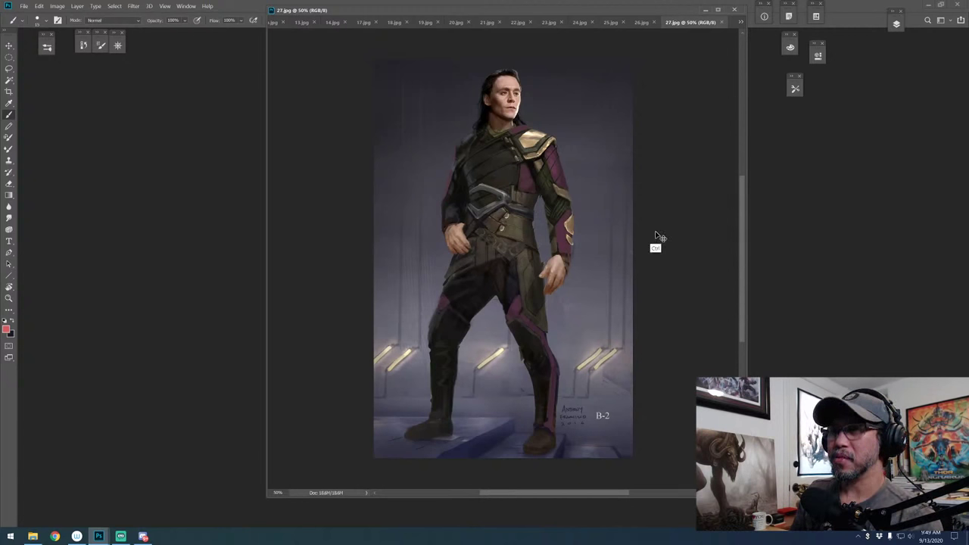
{"action": "key", "text": "ctrl+equal"}
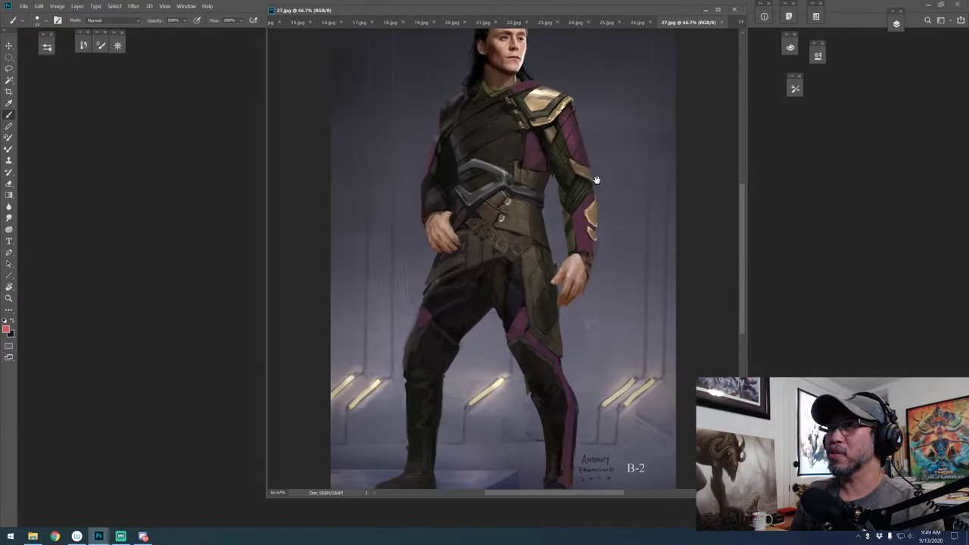
{"action": "scroll", "coordinate": [598, 204], "scroll_direction": "up", "scroll_amount": 1}
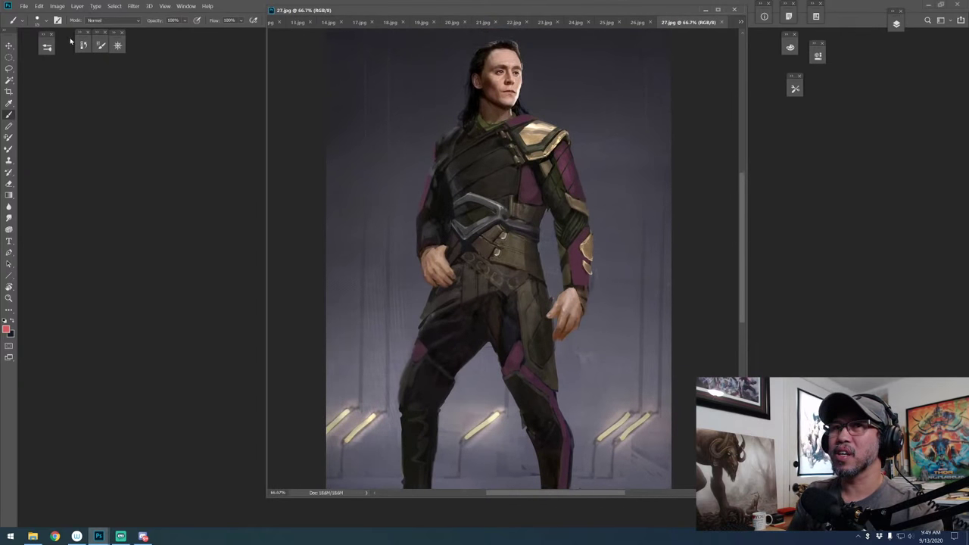
{"action": "left_click", "coordinate": [47, 47]}
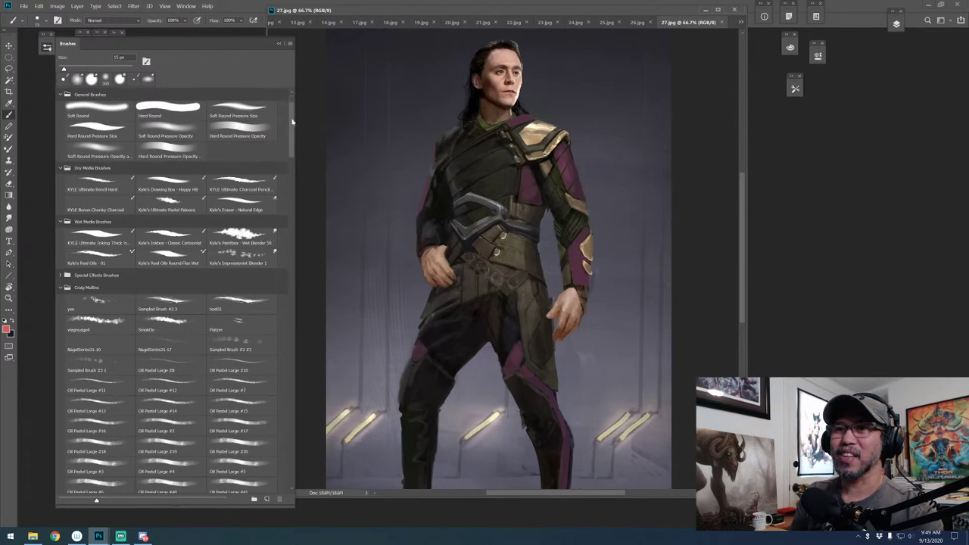
{"action": "scroll", "coordinate": [291, 109], "scroll_direction": "down", "scroll_amount": 3}
{"action": "scroll", "coordinate": [291, 110], "scroll_direction": "up", "scroll_amount": 3}
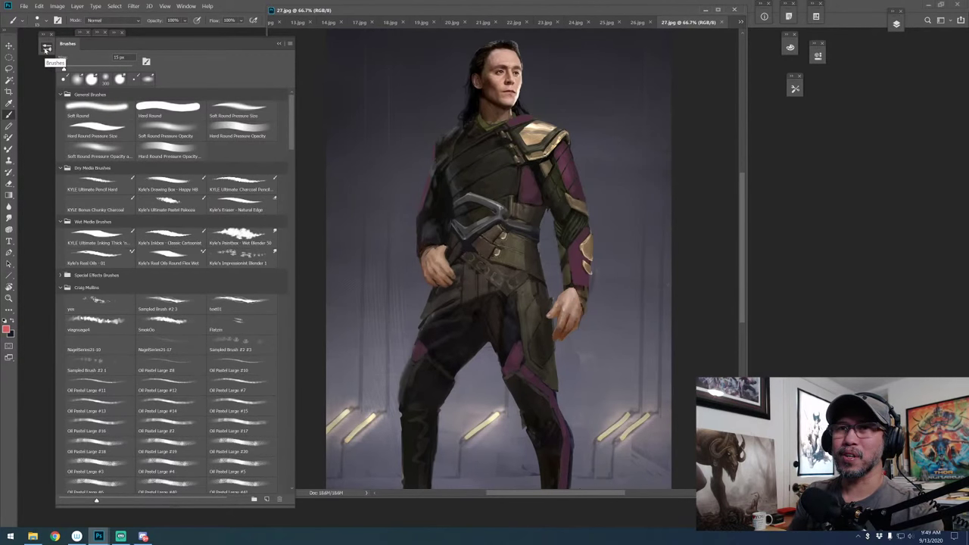
{"action": "left_click", "coordinate": [47, 49]}
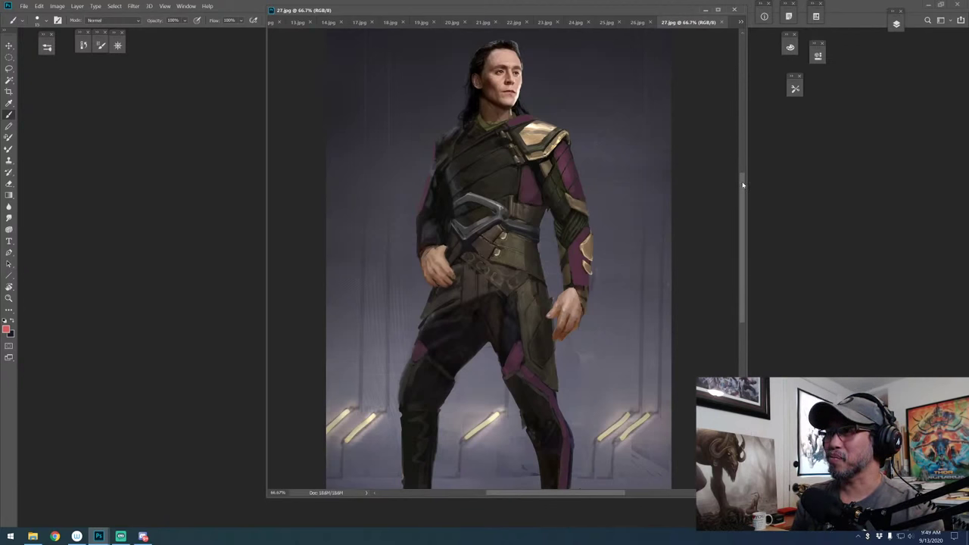
Pan up to the B-2 figure's chest and draw a closed red triangle over the purple panel
{"action": "left_click_drag", "start_coordinate": [743, 185], "coordinate": [744, 173]}
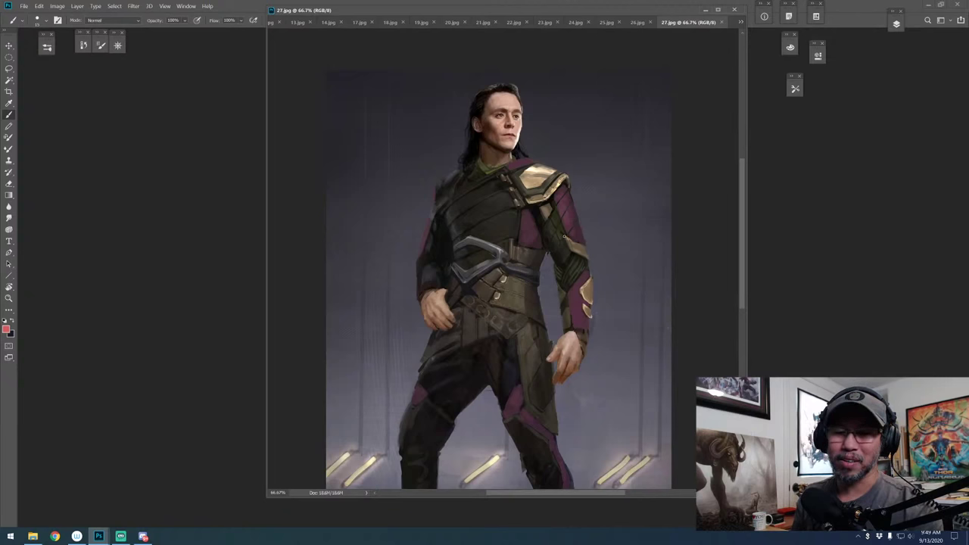
{"action": "left_click_drag", "start_coordinate": [576, 253], "coordinate": [579, 221]}
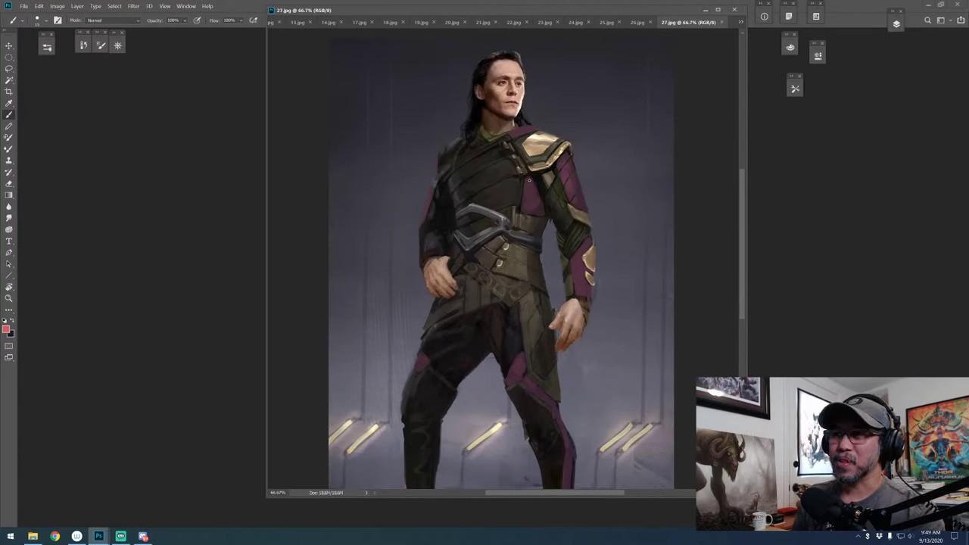
{"action": "mouse_move", "coordinate": [530, 179]}
{"action": "left_mouse_down"}
{"action": "mouse_move", "coordinate": [518, 221]}
{"action": "mouse_move", "coordinate": [531, 183]}
{"action": "left_mouse_up"}
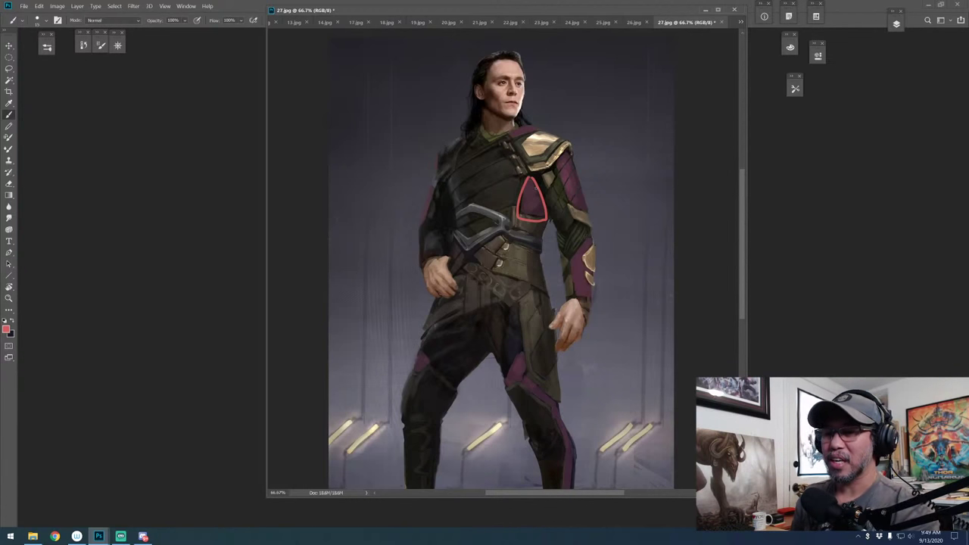
Undo the red triangle, then zoom out and nudge the 27.jpg painting up slightly
{"action": "key", "text": "ctrl+z"}
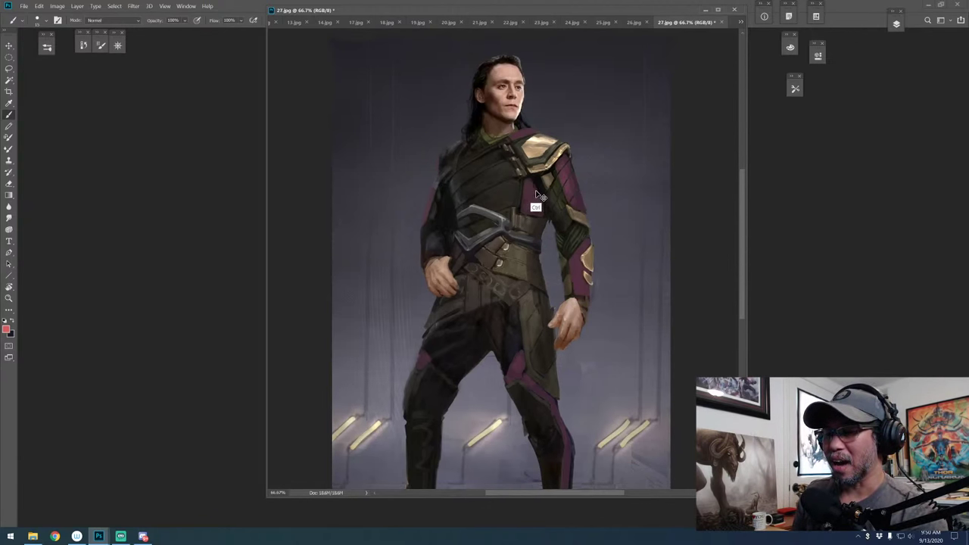
{"action": "key", "text": "ctrl+minus"}
{"action": "left_click_drag", "start_coordinate": [549, 229], "coordinate": [553, 215]}
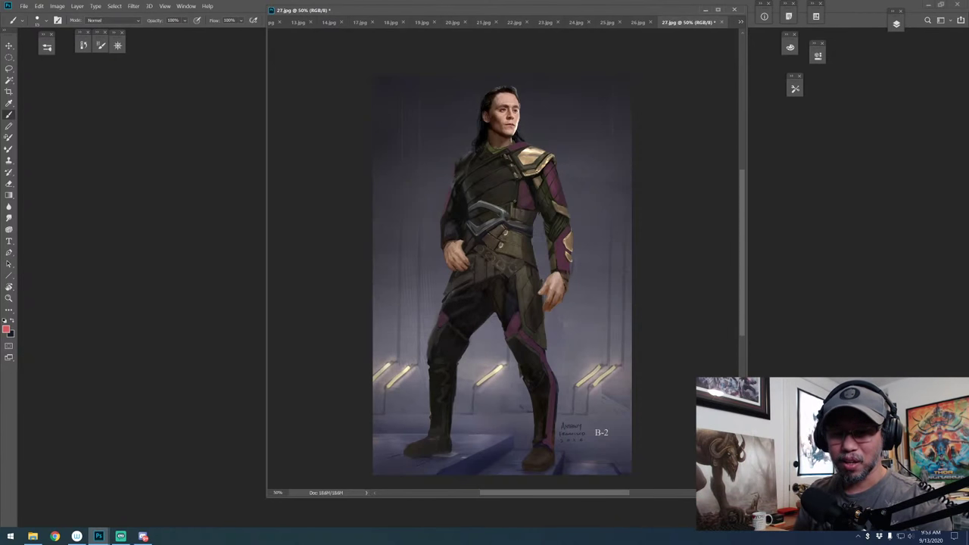
Reposition the floating 27.jpg window, pan the painting up, and zoom in from 50%
{"action": "left_click_drag", "start_coordinate": [576, 13], "coordinate": [574, 15]}
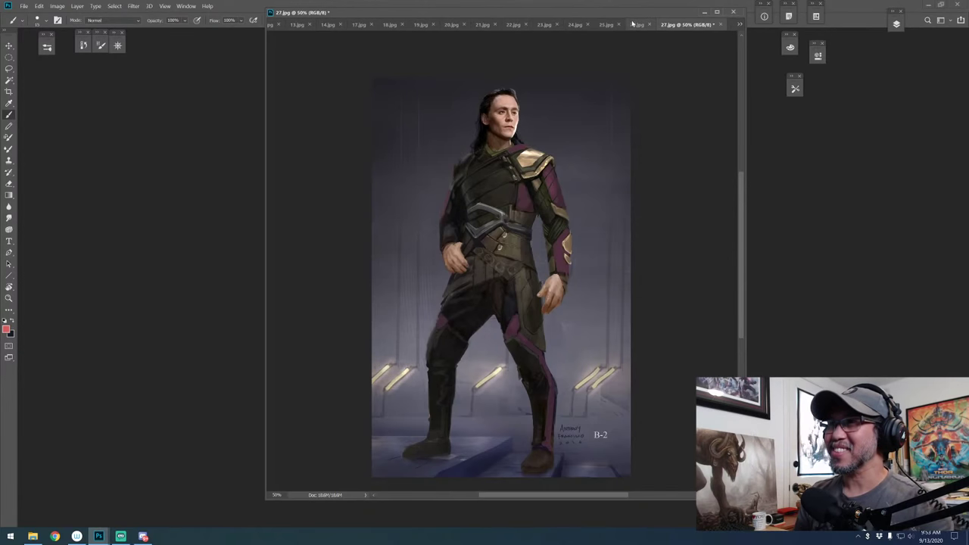
{"action": "left_click_drag", "start_coordinate": [603, 255], "coordinate": [599, 232]}
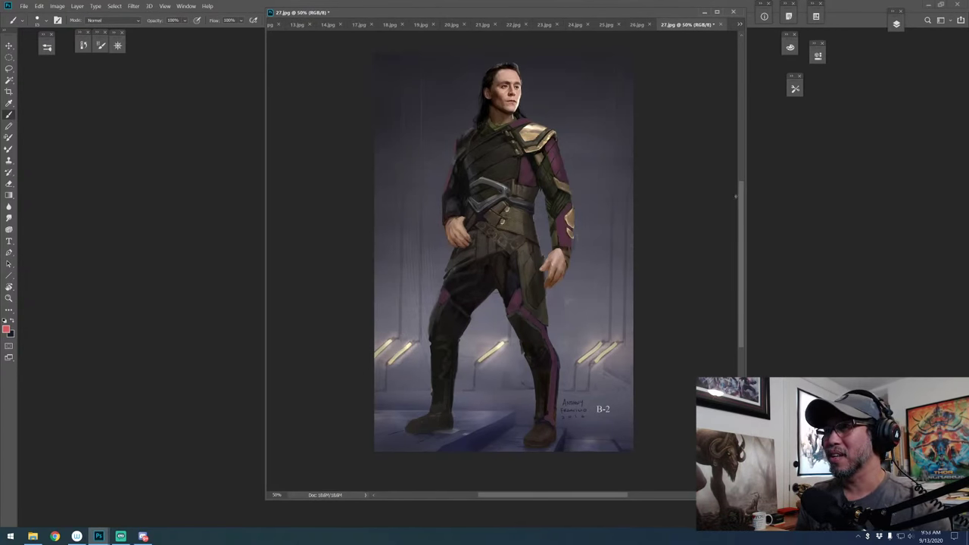
{"action": "scroll", "coordinate": [739, 206], "scroll_direction": "up", "scroll_amount": 2}
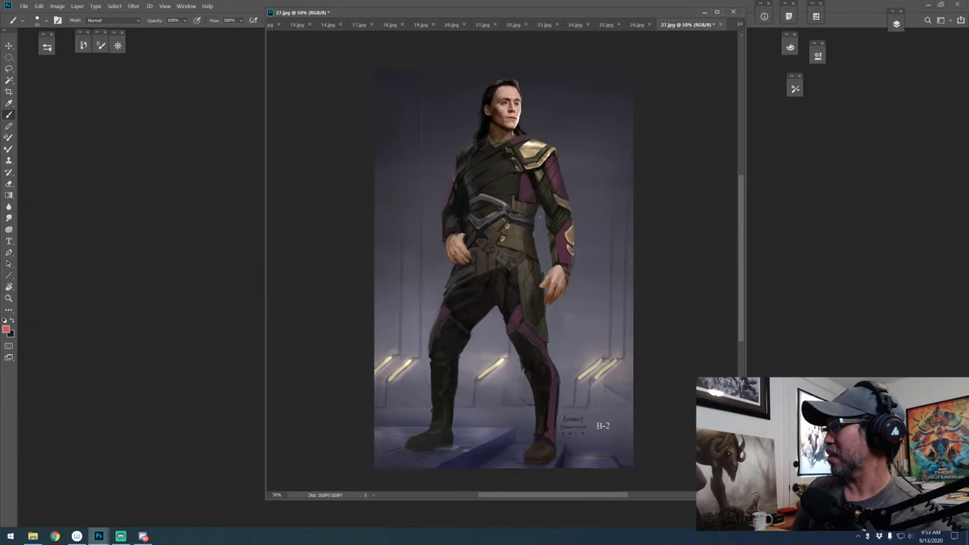
{"action": "key", "text": "ctrl+plus"}
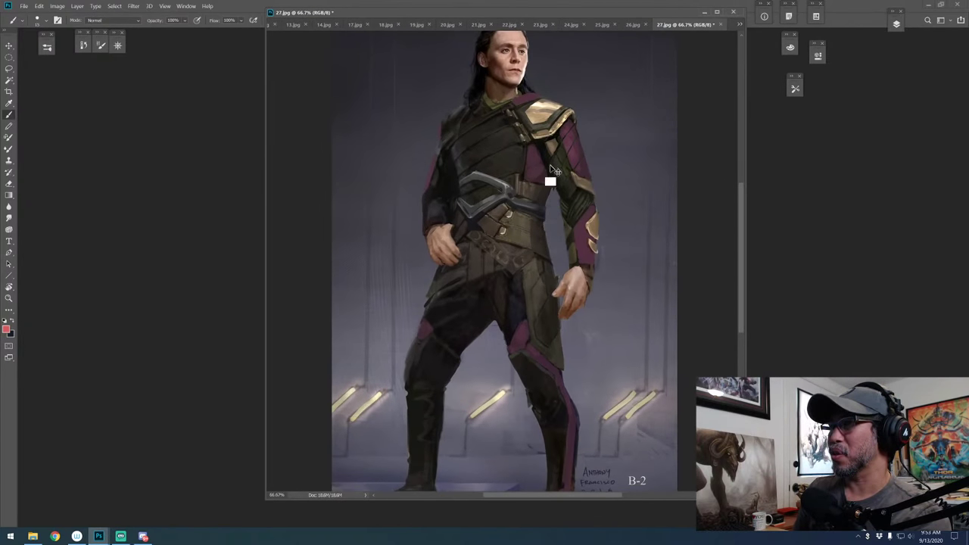
{"action": "key", "text": "ctrl+plus"}
{"action": "scroll", "coordinate": [553, 177], "scroll_direction": "up", "scroll_amount": 3}
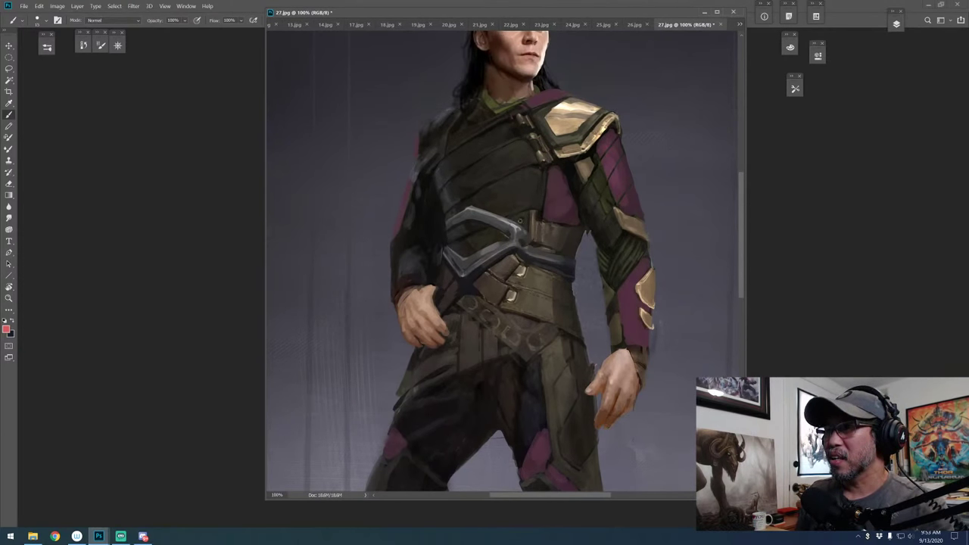
{"action": "mouse_move", "coordinate": [526, 236]}
{"action": "left_mouse_down"}
{"action": "mouse_move", "coordinate": [471, 200]}
{"action": "mouse_move", "coordinate": [448, 221]}
{"action": "mouse_move", "coordinate": [471, 223]}
{"action": "left_mouse_up"}
{"action": "key", "text": "ctrl+z"}
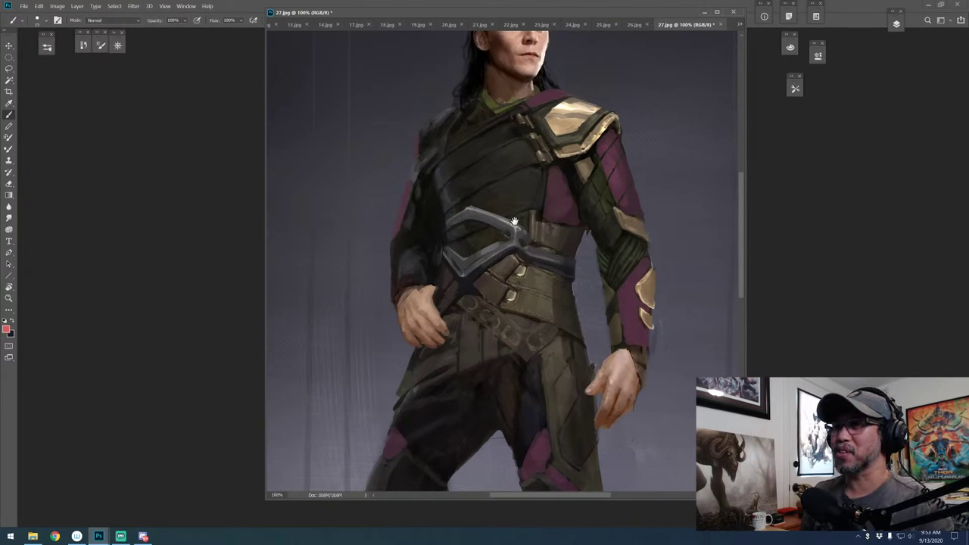
{"action": "scroll", "coordinate": [528, 242], "scroll_direction": "up", "scroll_amount": 2}
{"action": "key", "text": "ctrl+minus"}
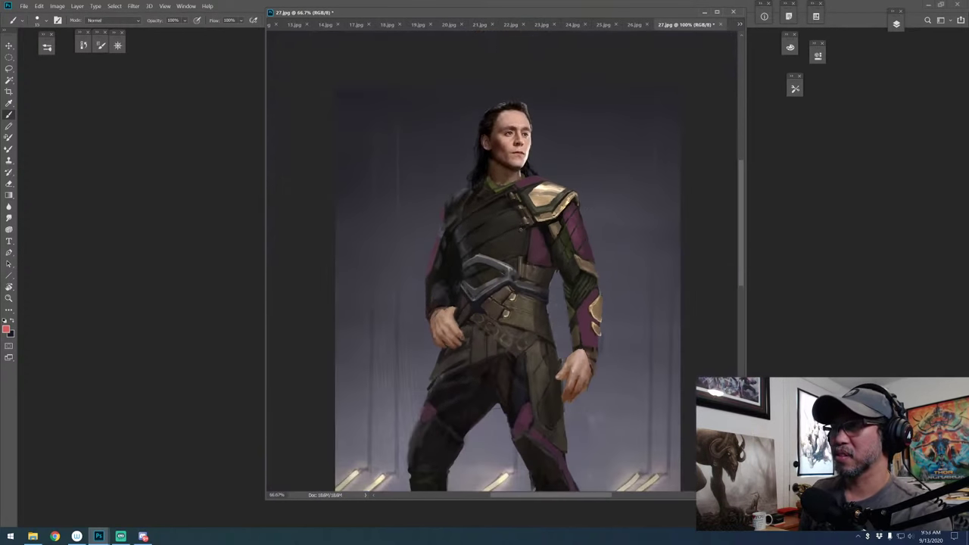
{"action": "left_click", "coordinate": [741, 24]}
{"action": "left_click", "coordinate": [761, 236]}
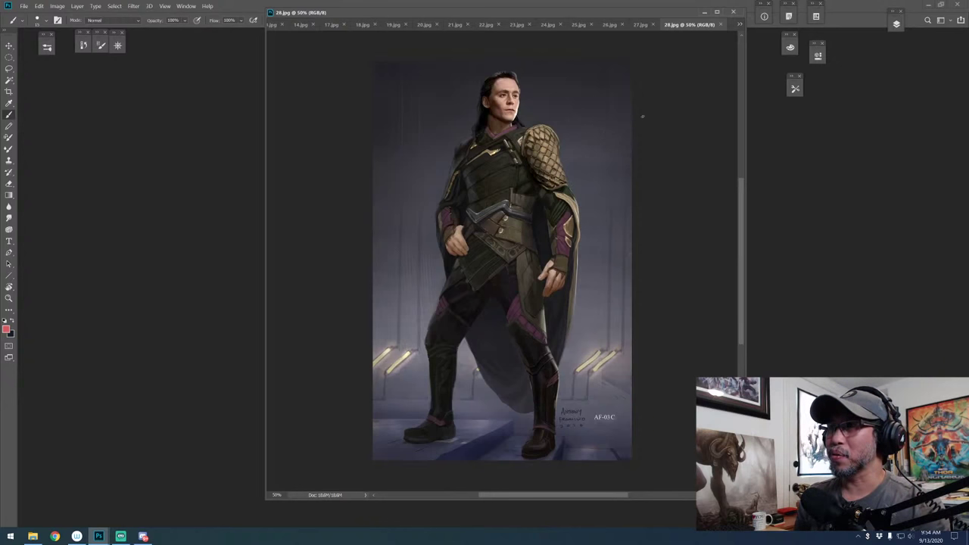
{"action": "mouse_move", "coordinate": [543, 159]}
{"action": "left_mouse_down"}
{"action": "mouse_move", "coordinate": [494, 216]}
{"action": "mouse_move", "coordinate": [486, 359]}
{"action": "left_mouse_up"}
{"action": "key", "text": "ctrl+z"}
{"action": "mouse_move", "coordinate": [538, 287]}
{"action": "left_mouse_down"}
{"action": "mouse_move", "coordinate": [518, 183]}
{"action": "mouse_move", "coordinate": [533, 115]}
{"action": "left_mouse_up"}
{"action": "key", "text": "ctrl+z"}
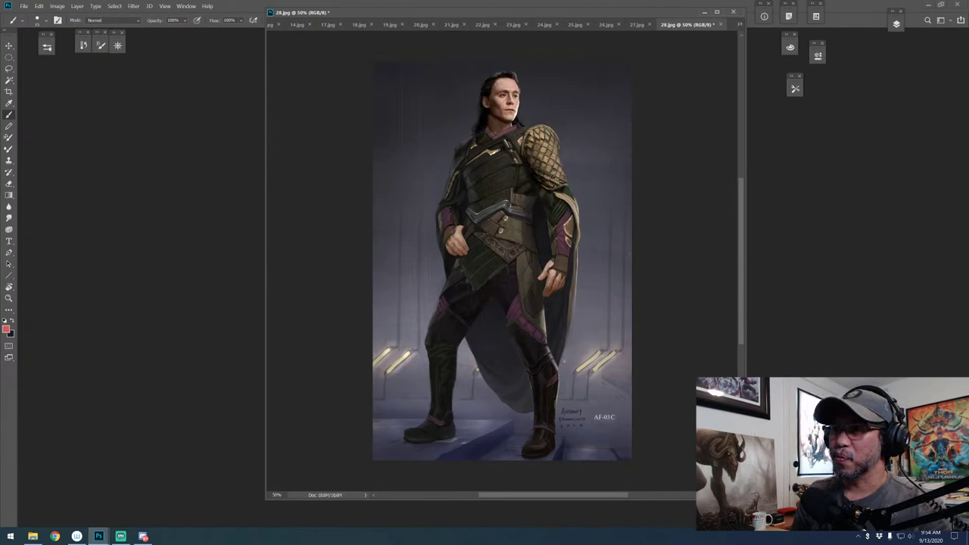
{"action": "mouse_move", "coordinate": [568, 354]}
{"action": "left_mouse_down"}
{"action": "mouse_move", "coordinate": [578, 218]}
{"action": "mouse_move", "coordinate": [570, 195]}
{"action": "mouse_move", "coordinate": [509, 136]}
{"action": "mouse_move", "coordinate": [513, 111]}
{"action": "mouse_move", "coordinate": [488, 151]}
{"action": "left_mouse_up"}
{"action": "key", "text": "ctrl+z"}
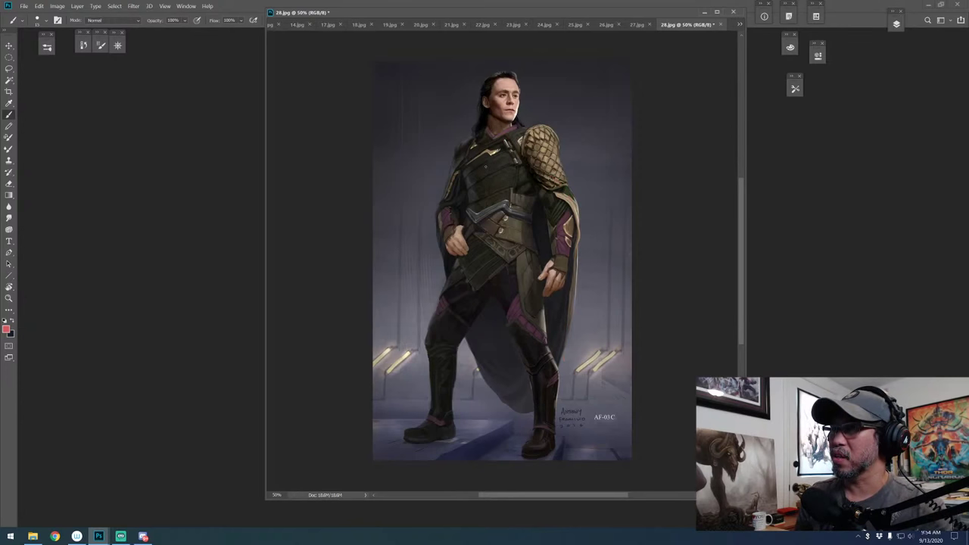
{"action": "mouse_move", "coordinate": [469, 143]}
{"action": "left_mouse_down"}
{"action": "mouse_move", "coordinate": [479, 163]}
{"action": "mouse_move", "coordinate": [522, 145]}
{"action": "mouse_move", "coordinate": [466, 149]}
{"action": "left_mouse_up"}
{"action": "key", "text": "ctrl+z"}
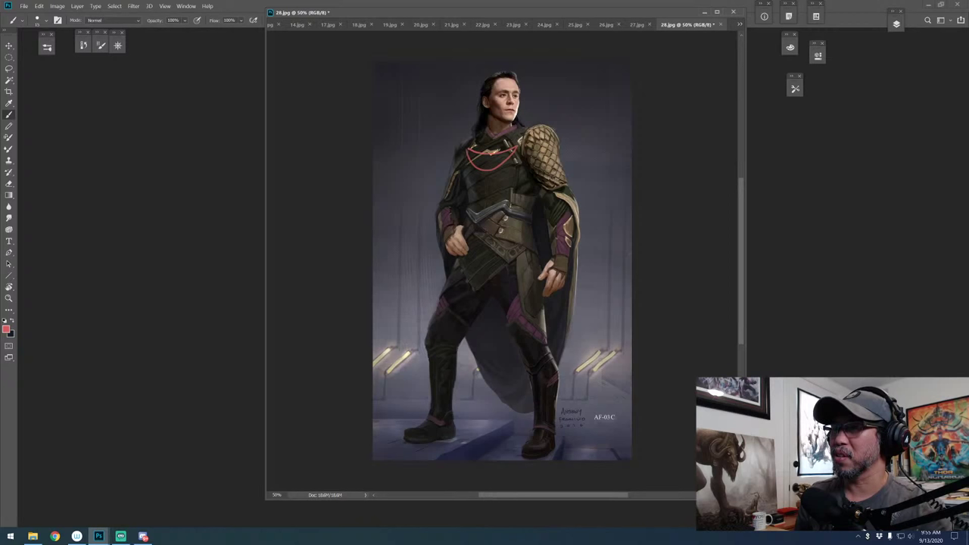
Loop red strokes around Loki's shoulder armour and arms, then step back with Ctrl+Alt+Z to remove them
{"action": "mouse_move", "coordinate": [539, 175]}
{"action": "left_mouse_down"}
{"action": "mouse_move", "coordinate": [552, 132]}
{"action": "mouse_move", "coordinate": [563, 168]}
{"action": "left_mouse_up"}
{"action": "mouse_move", "coordinate": [441, 187]}
{"action": "left_mouse_down"}
{"action": "mouse_move", "coordinate": [450, 170]}
{"action": "mouse_move", "coordinate": [440, 162]}
{"action": "left_mouse_up"}
{"action": "mouse_move", "coordinate": [569, 219]}
{"action": "left_mouse_down"}
{"action": "mouse_move", "coordinate": [559, 241]}
{"action": "mouse_move", "coordinate": [577, 250]}
{"action": "left_mouse_up"}
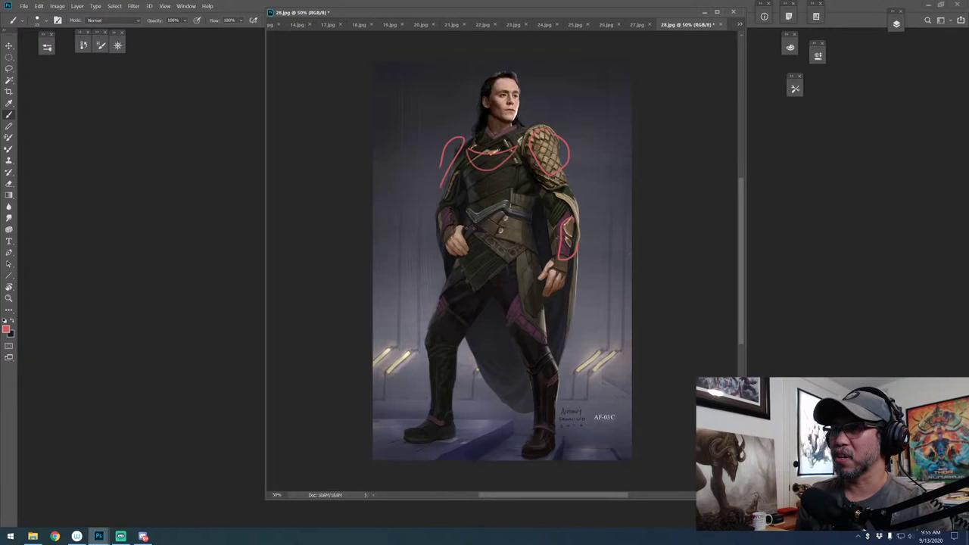
{"action": "left_click_drag", "start_coordinate": [421, 206], "coordinate": [441, 228]}
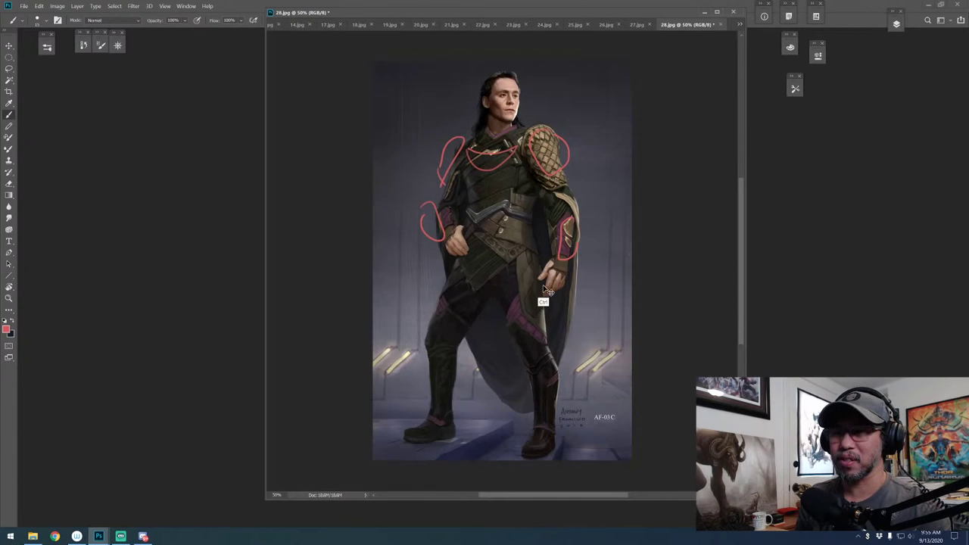
{"action": "key", "text": "ctrl+alt+z"}
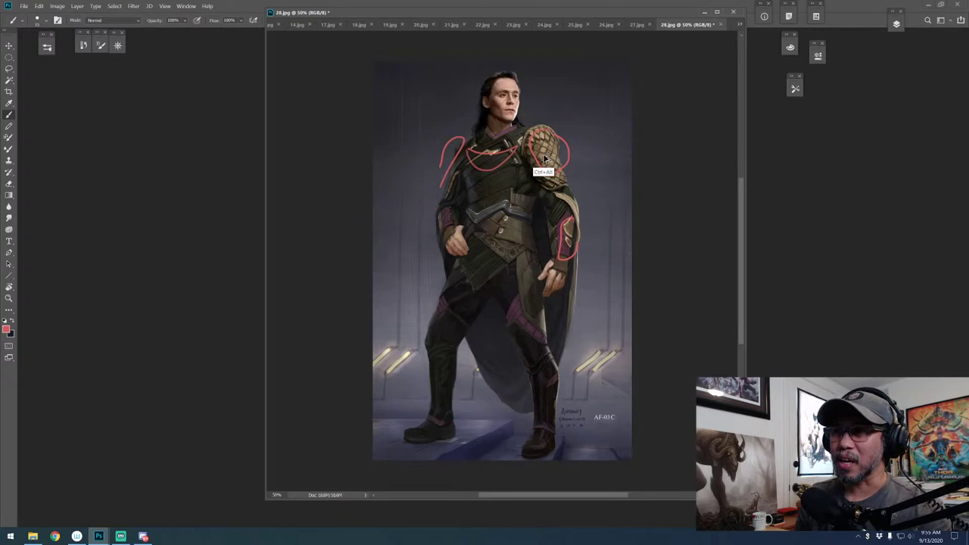
{"action": "key", "text": "ctrl+alt+z"}
{"action": "key", "text": "ctrl+alt+z"}
{"action": "key", "text": "ctrl+alt+z"}
{"action": "key", "text": "ctrl+alt+z"}
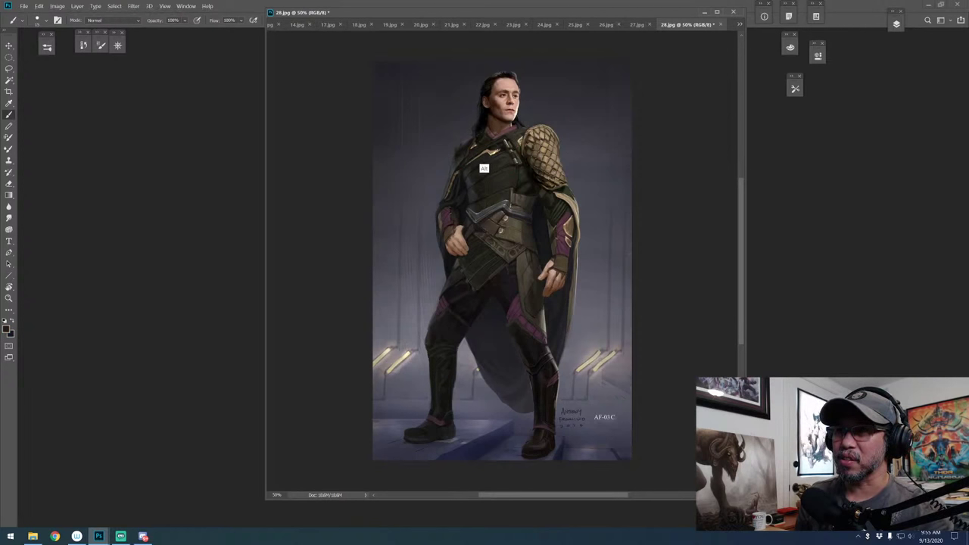
Sample a light tan from Loki's chest armour and try a V highlight, then undo it
{"action": "left_click", "coordinate": [493, 156], "text": "alt"}
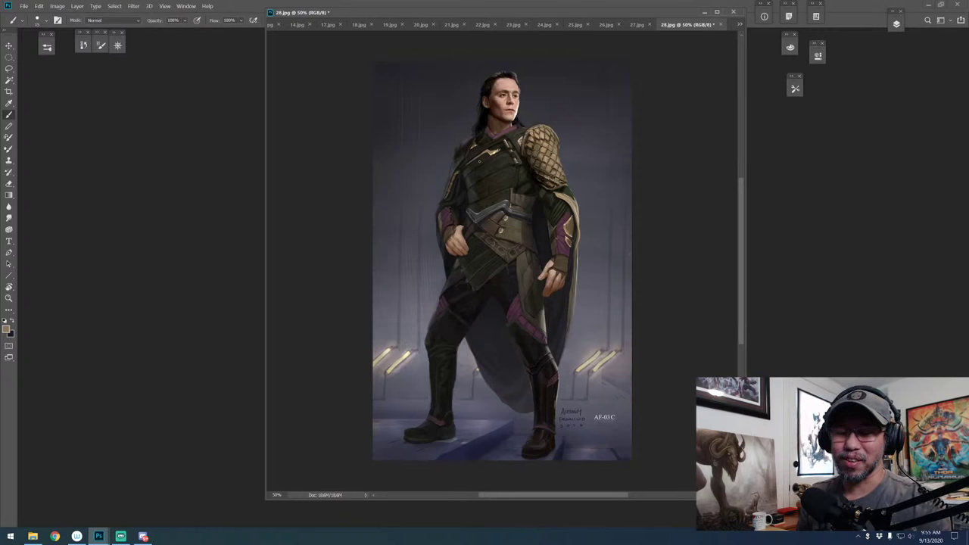
{"action": "mouse_move", "coordinate": [474, 156]}
{"action": "left_mouse_down"}
{"action": "mouse_move", "coordinate": [486, 185]}
{"action": "mouse_move", "coordinate": [505, 161]}
{"action": "mouse_move", "coordinate": [481, 180]}
{"action": "mouse_move", "coordinate": [498, 150]}
{"action": "mouse_move", "coordinate": [482, 182]}
{"action": "mouse_move", "coordinate": [500, 159]}
{"action": "mouse_move", "coordinate": [484, 176]}
{"action": "mouse_move", "coordinate": [500, 172]}
{"action": "mouse_move", "coordinate": [483, 174]}
{"action": "mouse_move", "coordinate": [503, 175]}
{"action": "mouse_move", "coordinate": [487, 181]}
{"action": "left_mouse_up"}
{"action": "key", "text": "ctrl+z"}
{"action": "key", "text": "ctrl+z"}
Paint beige necklace strands across the chest, toggling them with undo and redo before removing them
{"action": "mouse_move", "coordinate": [502, 133]}
{"action": "left_mouse_down"}
{"action": "mouse_move", "coordinate": [500, 171]}
{"action": "mouse_move", "coordinate": [493, 167]}
{"action": "mouse_move", "coordinate": [503, 156]}
{"action": "left_mouse_up"}
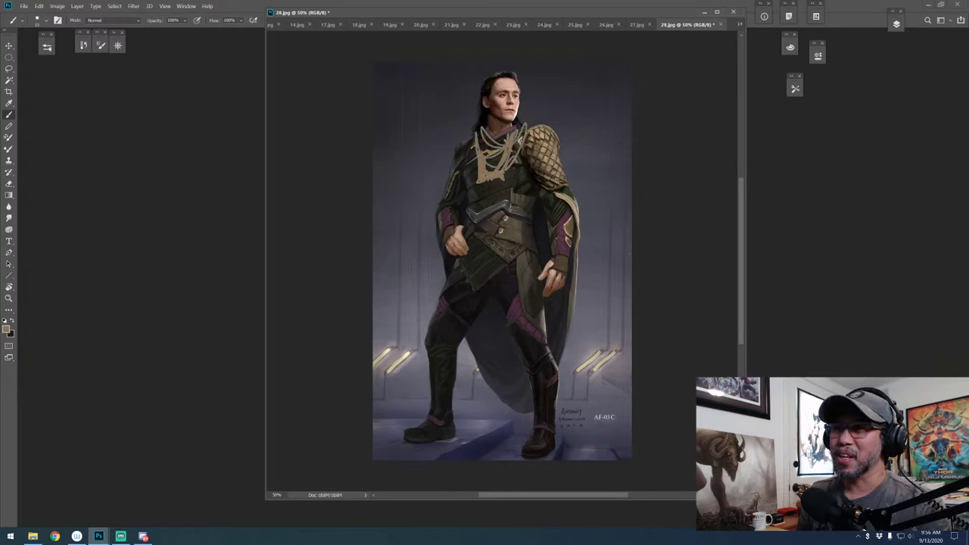
{"action": "key", "text": "ctrl+alt+z"}
{"action": "key", "text": "ctrl+alt+z"}
{"action": "key", "text": "ctrl+alt+z"}
{"action": "key", "text": "ctrl+alt+z"}
{"action": "key", "text": "ctrl+shift+z"}
{"action": "key", "text": "ctrl+shift+z"}
{"action": "key", "text": "ctrl+shift+z"}
{"action": "key", "text": "ctrl+shift+z"}
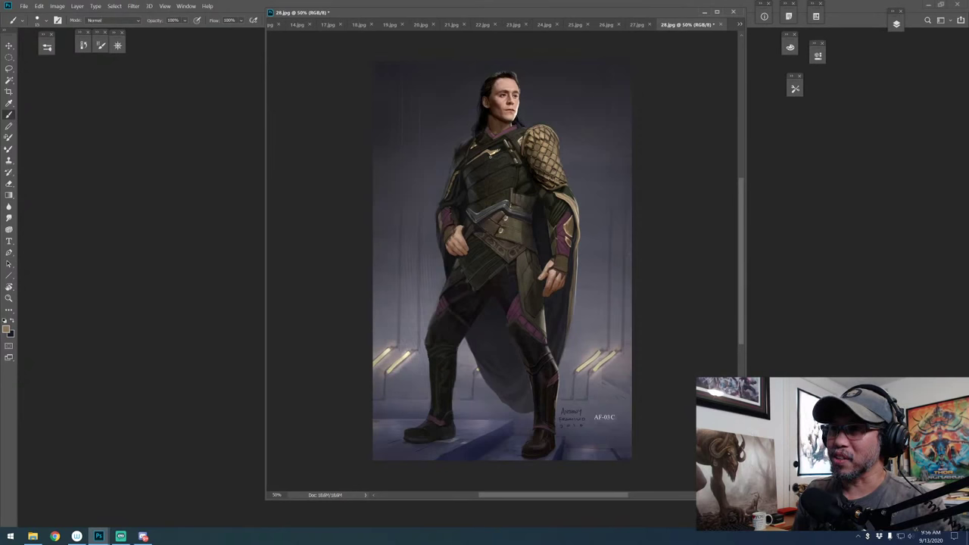
{"action": "key", "text": "ctrl+shift+z"}
{"action": "key", "text": "ctrl+shift+z"}
{"action": "key", "text": "ctrl+shift+z"}
{"action": "key", "text": "ctrl+shift+z"}
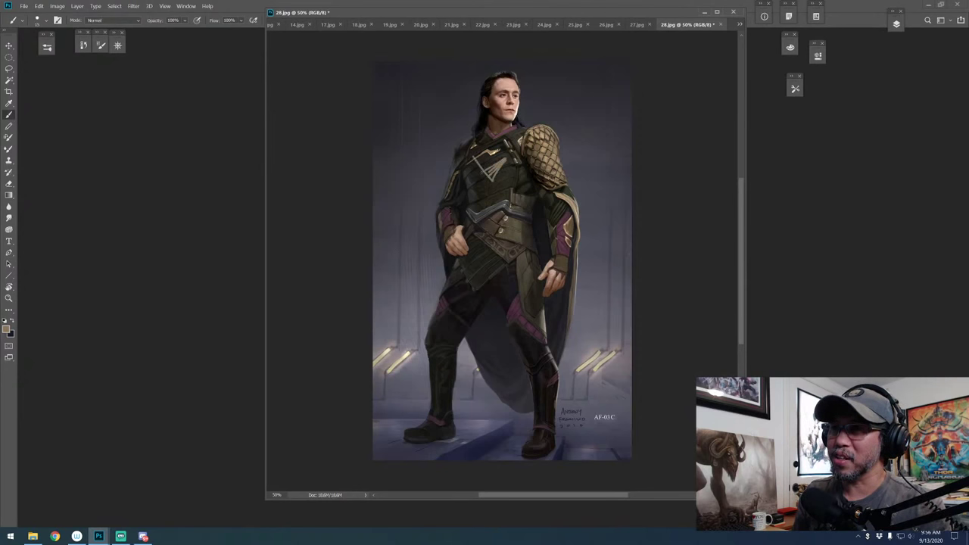
{"action": "key", "text": "ctrl+z"}
{"action": "key", "text": "ctrl+z"}
{"action": "key", "text": "ctrl+z"}
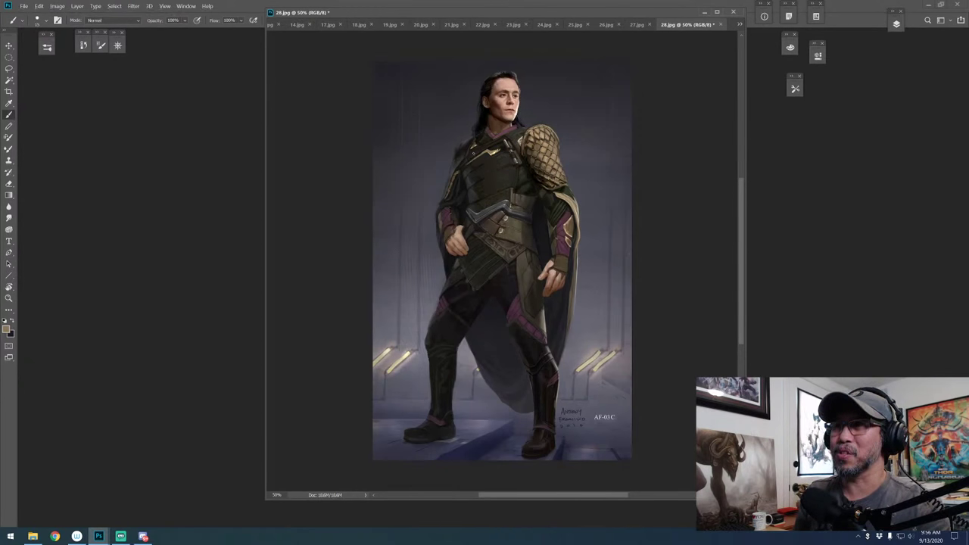
{"action": "key", "text": "ctrl+shift+z"}
{"action": "key", "text": "ctrl+shift+z"}
{"action": "key", "text": "ctrl+shift+z"}
{"action": "key", "text": "ctrl+shift+z"}
{"action": "key", "text": "ctrl+shift+z"}
{"action": "key", "text": "ctrl+shift+z"}
{"action": "key", "text": "ctrl+shift+z"}
{"action": "key", "text": "ctrl+shift+z"}
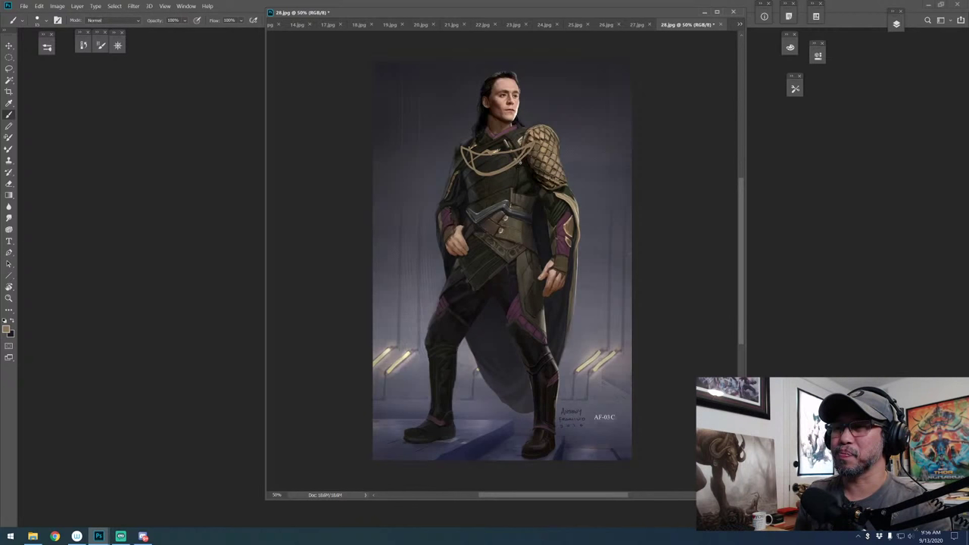
{"action": "key", "text": "ctrl+z"}
{"action": "key", "text": "ctrl+z"}
{"action": "key", "text": "ctrl+z"}
{"action": "key", "text": "ctrl+z"}
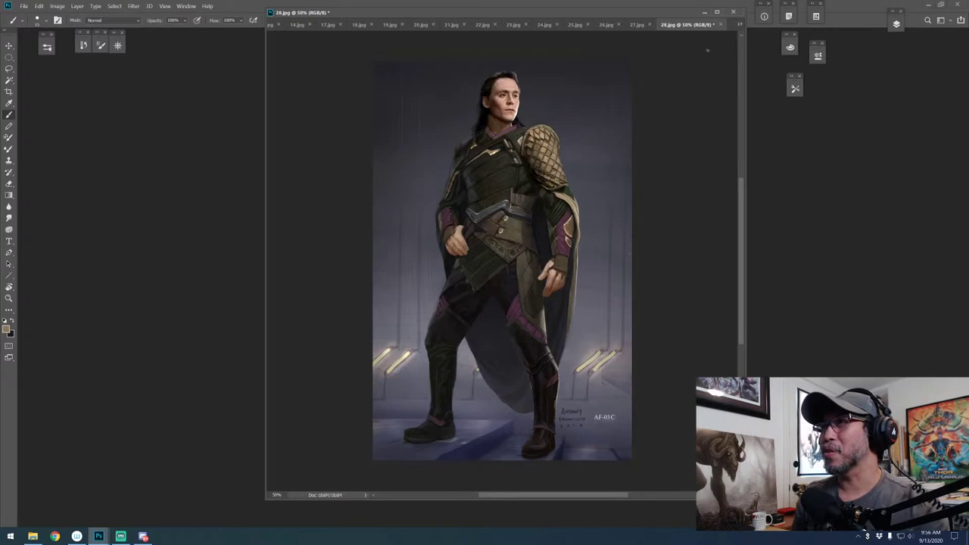
Switch to 29.jpg from the document list, then to 30.jpg, Loki Helmet Option B
{"action": "left_click", "coordinate": [739, 25]}
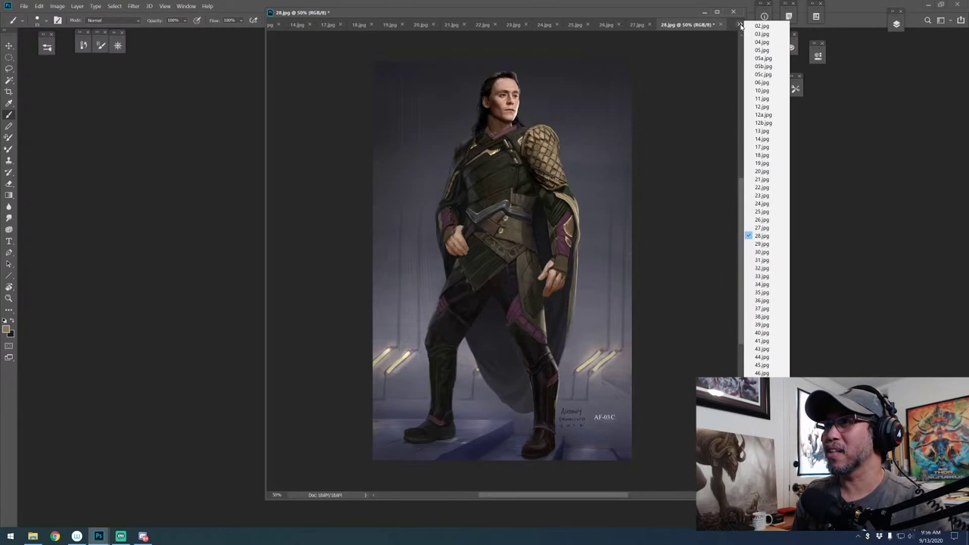
{"action": "left_click", "coordinate": [761, 244]}
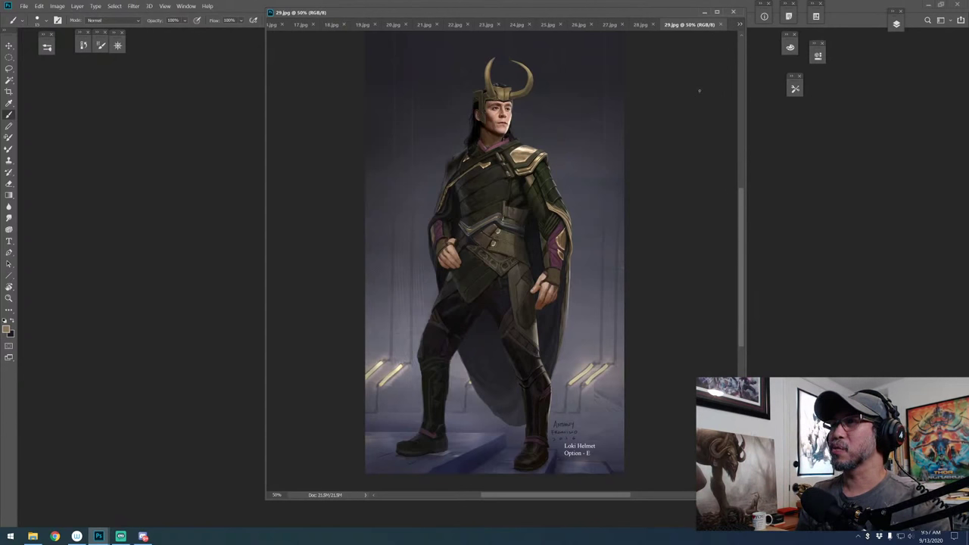
{"action": "left_click", "coordinate": [740, 25]}
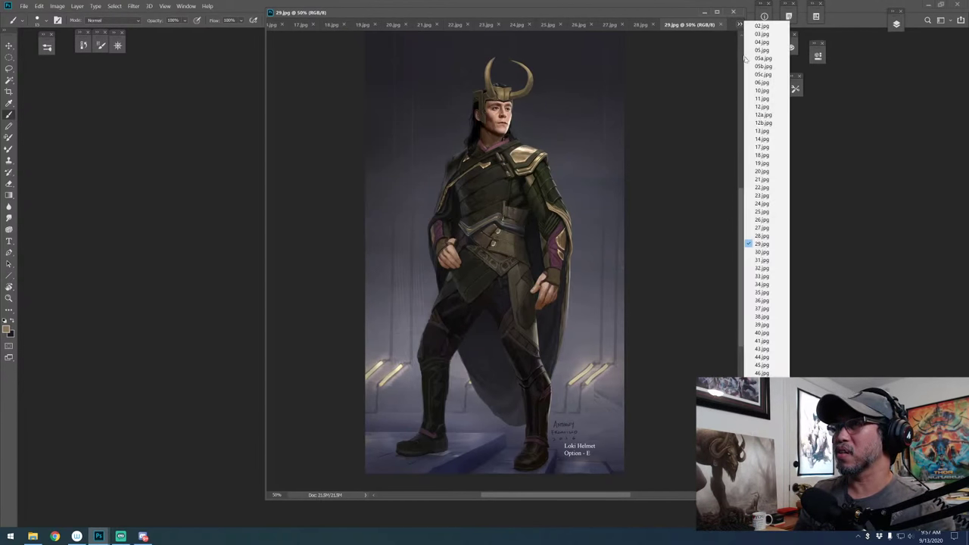
{"action": "left_click", "coordinate": [762, 251]}
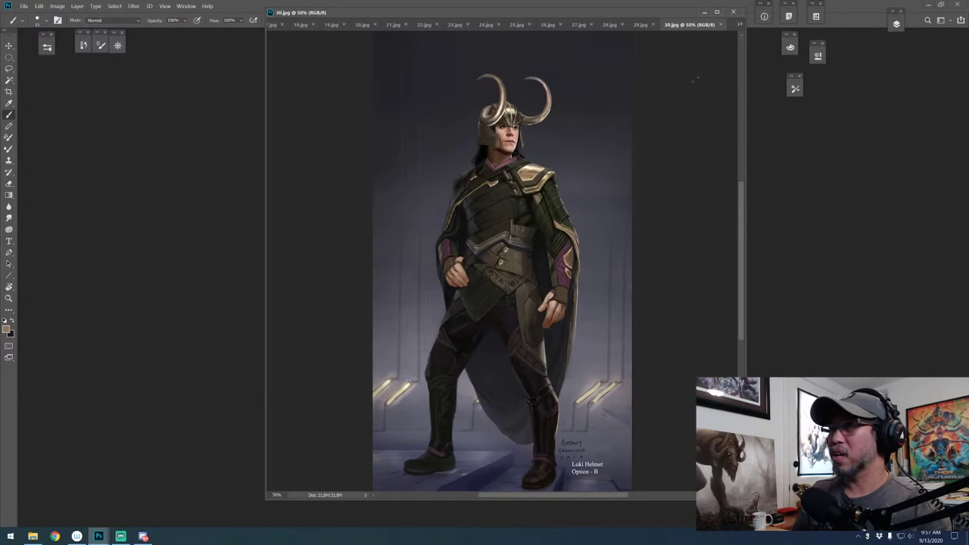
Float 30.jpg into a narrowed window at left and 29.jpg into its own window beside it
{"action": "left_click_drag", "start_coordinate": [670, 26], "coordinate": [72, 35]}
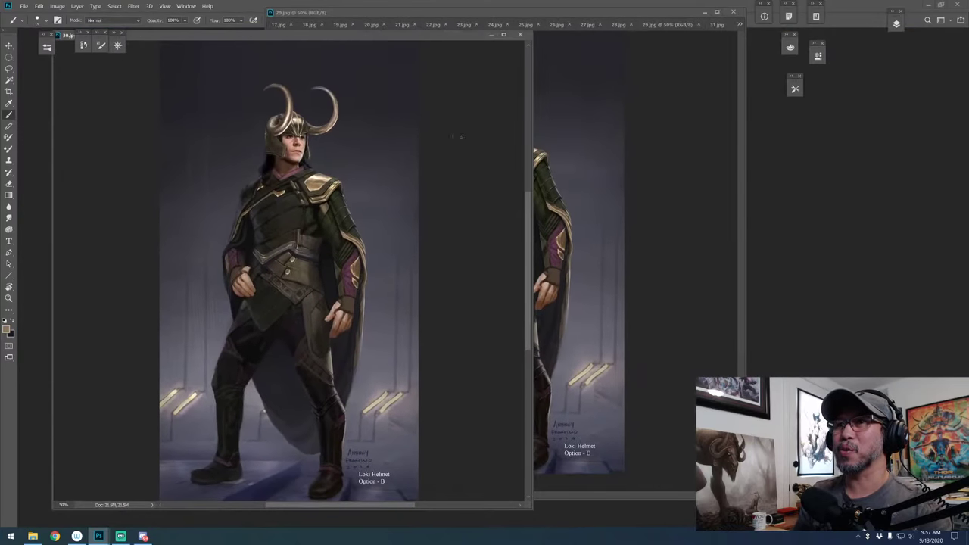
{"action": "left_click_drag", "start_coordinate": [530, 141], "coordinate": [320, 134]}
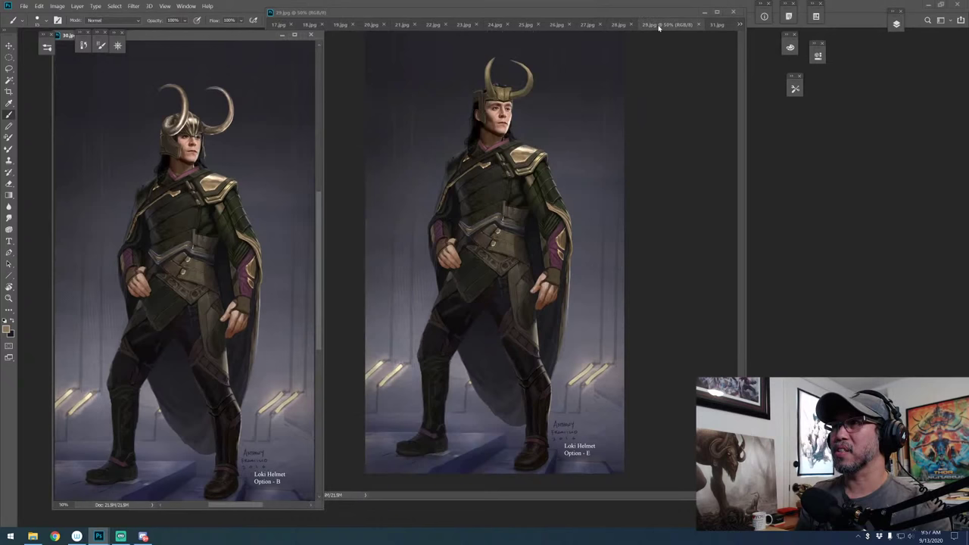
{"action": "left_click_drag", "start_coordinate": [670, 26], "coordinate": [254, 50]}
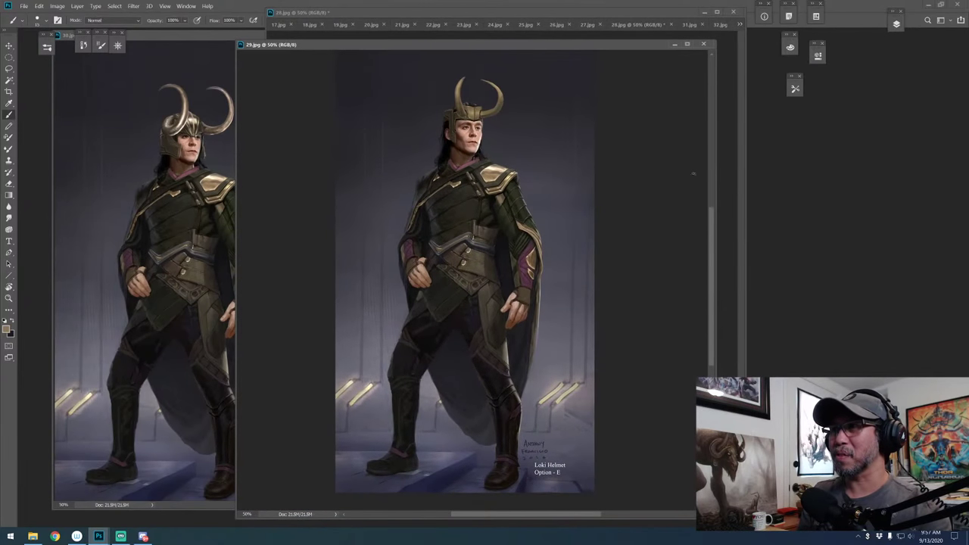
Narrow the 29.jpg window and bring up 31.jpg from the open-documents list
{"action": "left_click_drag", "start_coordinate": [717, 168], "coordinate": [488, 162]}
{"action": "left_click_drag", "start_coordinate": [669, 15], "coordinate": [840, 22]}
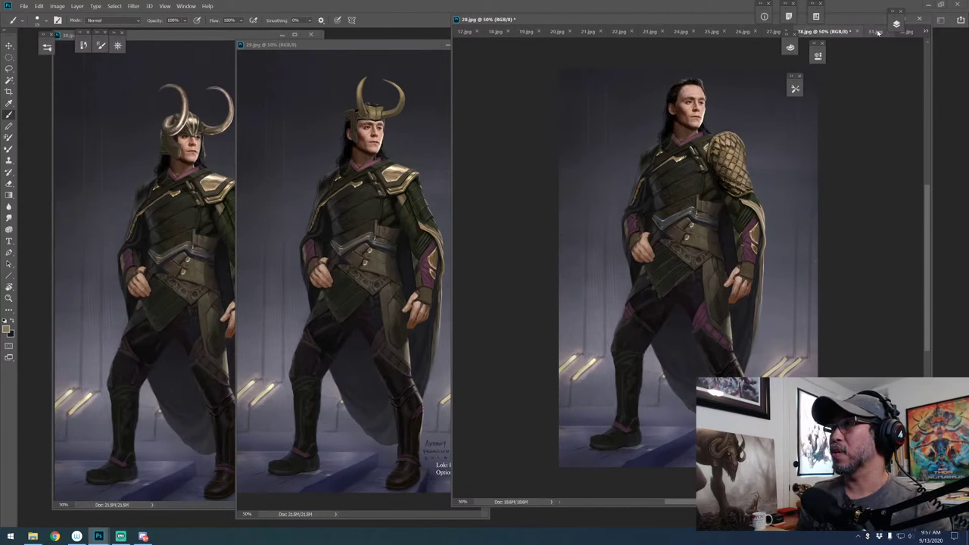
{"action": "left_click", "coordinate": [926, 31]}
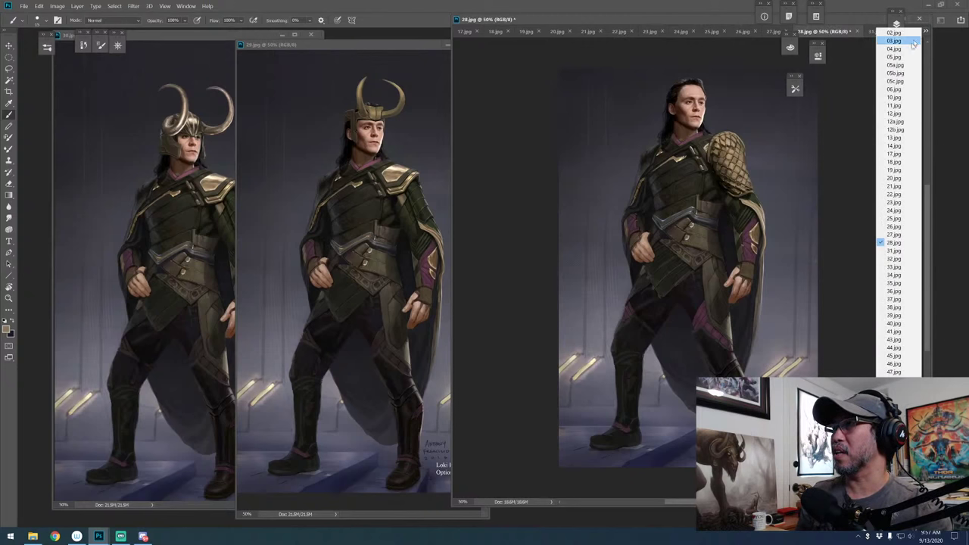
{"action": "left_click", "coordinate": [894, 250]}
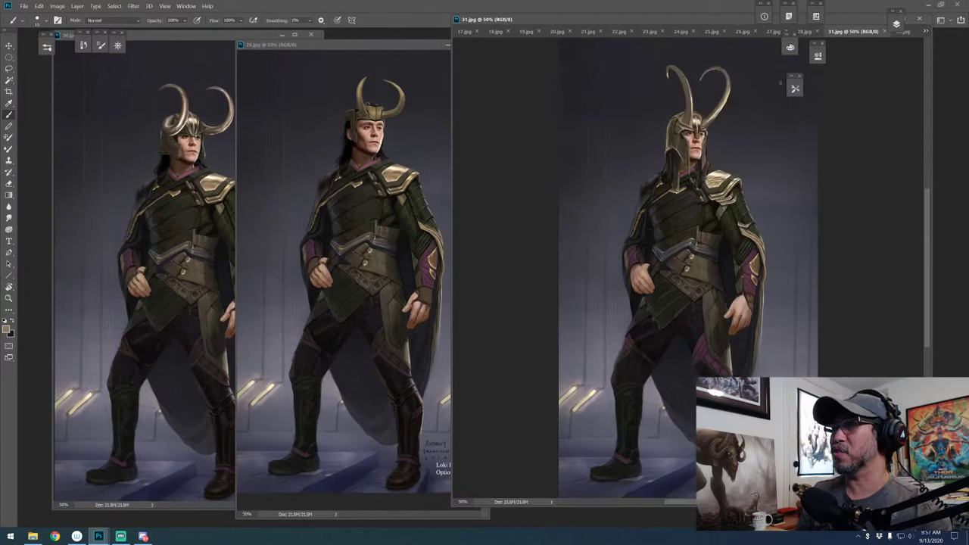
Float 31.jpg in its own window and collapse the leftover 28.jpg tab group
{"action": "left_click_drag", "start_coordinate": [740, 19], "coordinate": [795, 22]}
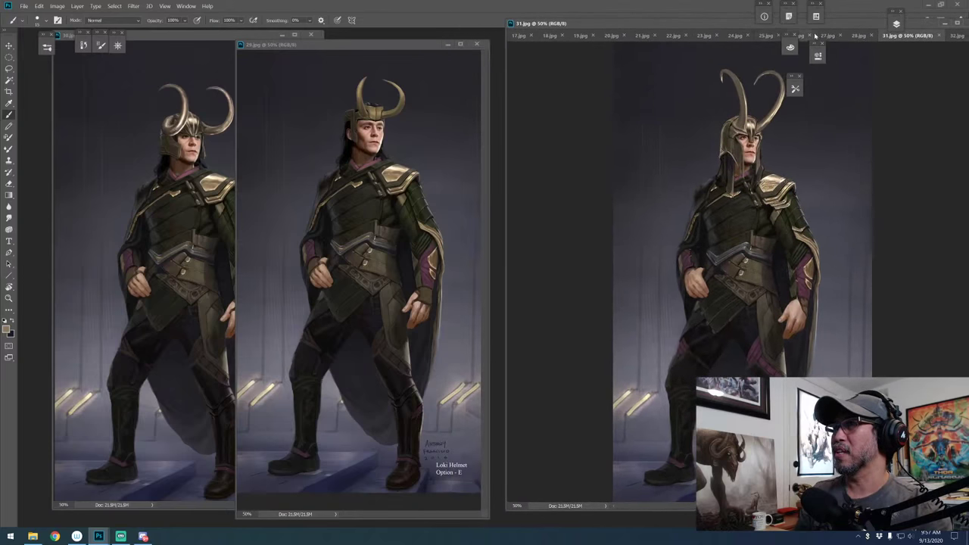
{"action": "left_click_drag", "start_coordinate": [909, 36], "coordinate": [483, 34]}
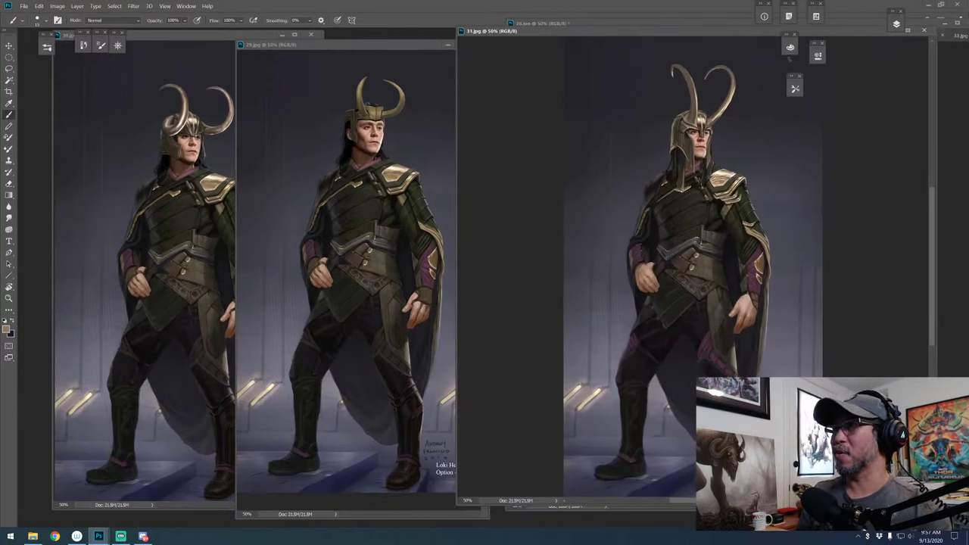
{"action": "left_click", "coordinate": [938, 83]}
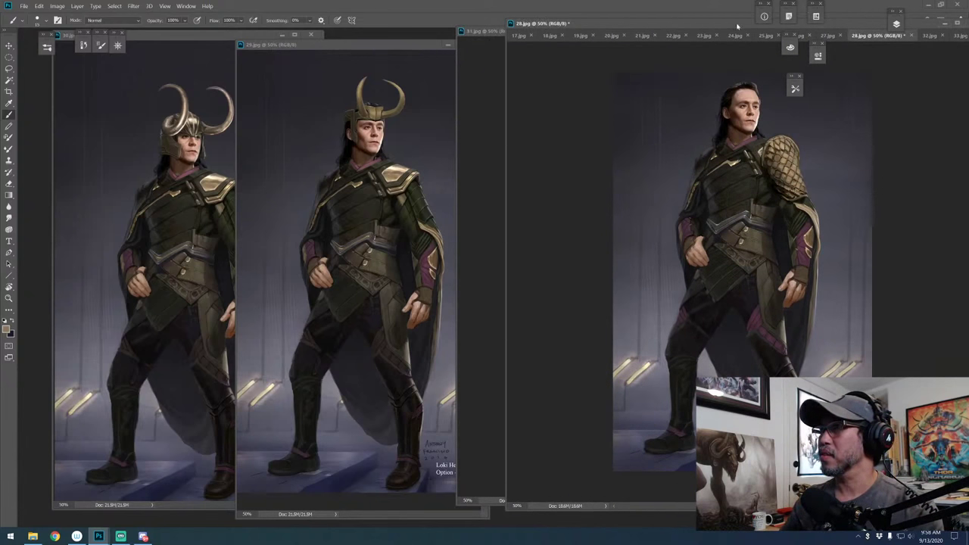
{"action": "left_click", "coordinate": [928, 23]}
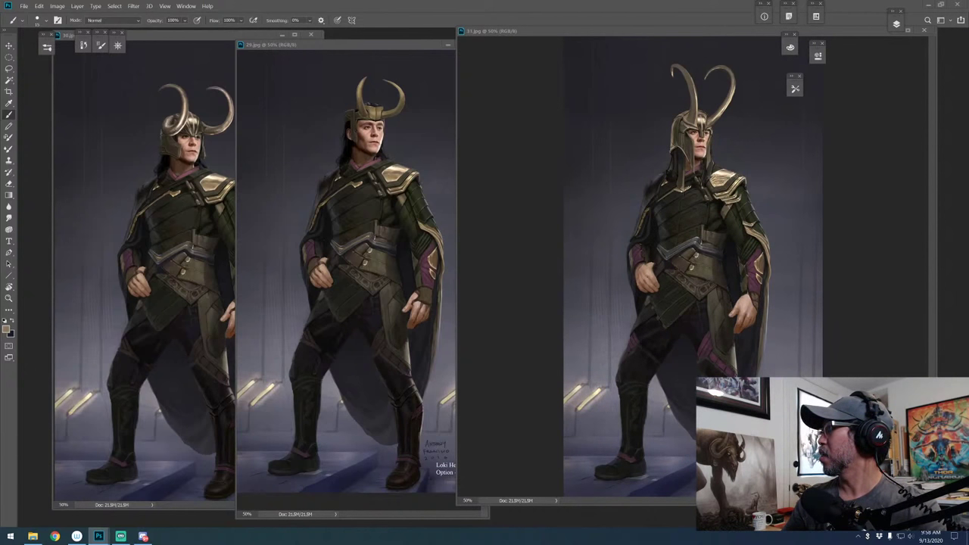
Place 32.jpg beside 29.jpg and shift the 30.jpg, Option E and Option A windows
{"action": "left_click_drag", "start_coordinate": [757, 68], "coordinate": [345, 59]}
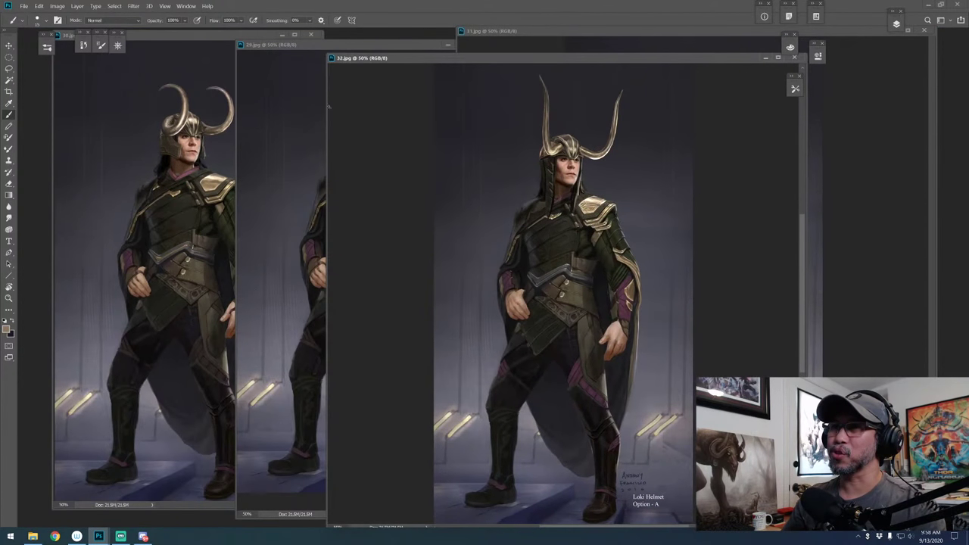
{"action": "left_click_drag", "start_coordinate": [326, 111], "coordinate": [486, 111]}
{"action": "left_click_drag", "start_coordinate": [187, 33], "coordinate": [170, 43]}
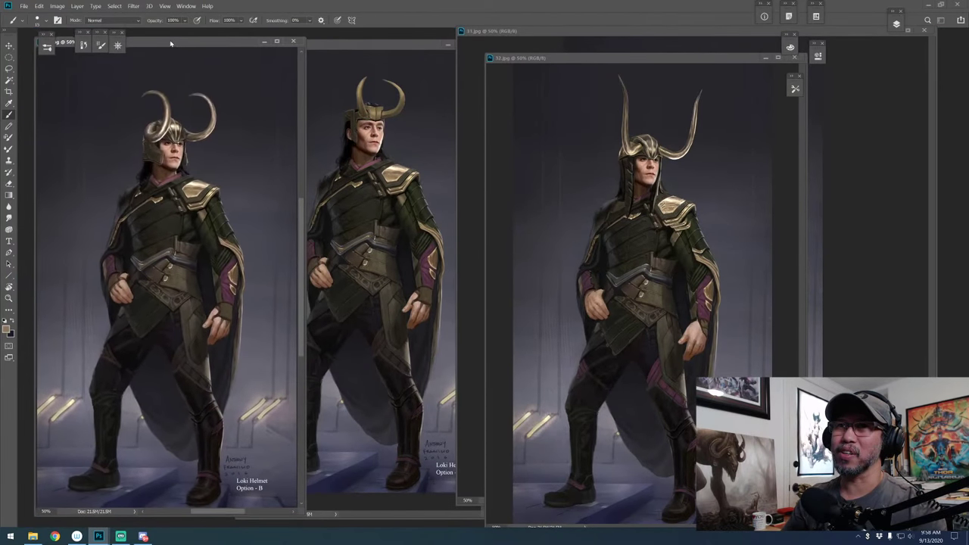
{"action": "left_click_drag", "start_coordinate": [392, 51], "coordinate": [424, 48]}
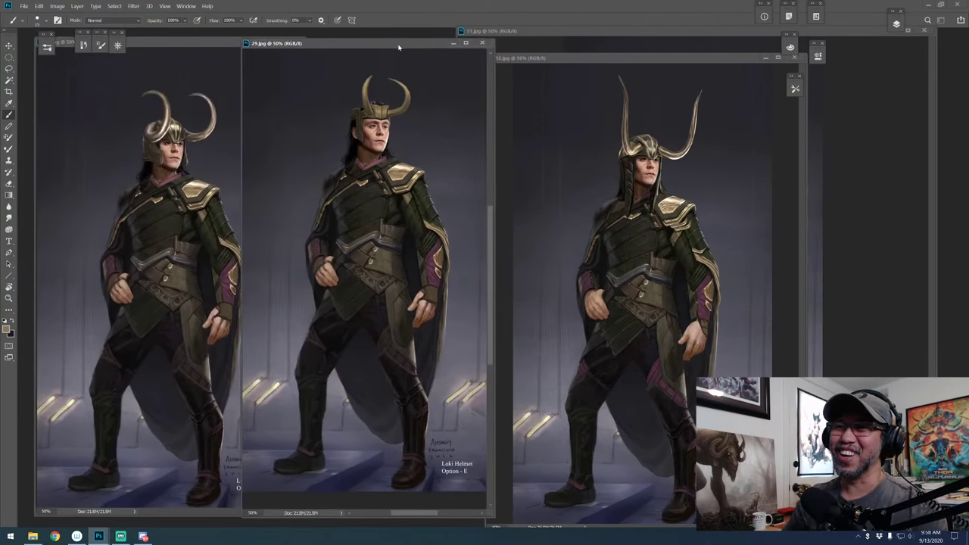
{"action": "mouse_move", "coordinate": [663, 65]}
{"action": "left_mouse_down"}
{"action": "mouse_move", "coordinate": [634, 38]}
{"action": "mouse_move", "coordinate": [649, 53]}
{"action": "left_mouse_up"}
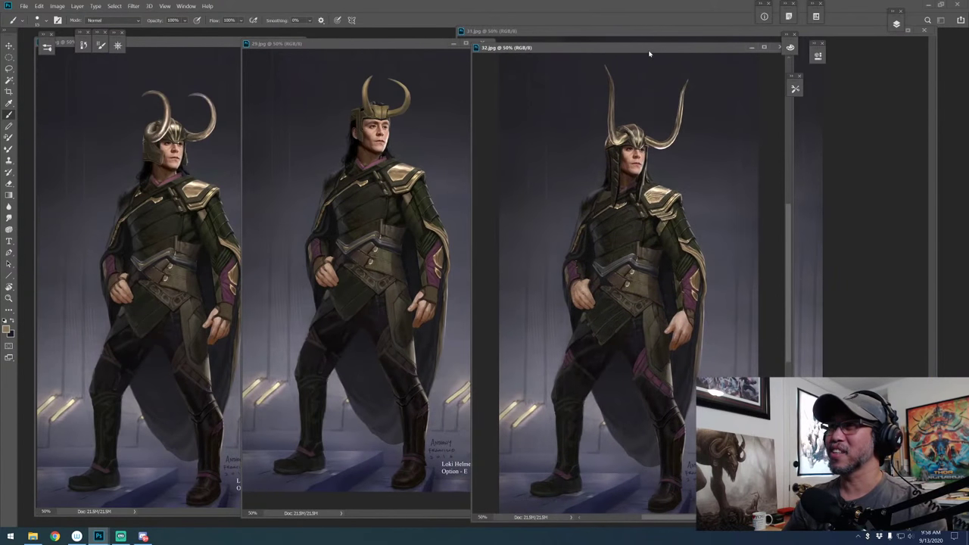
{"action": "left_click", "coordinate": [723, 40]}
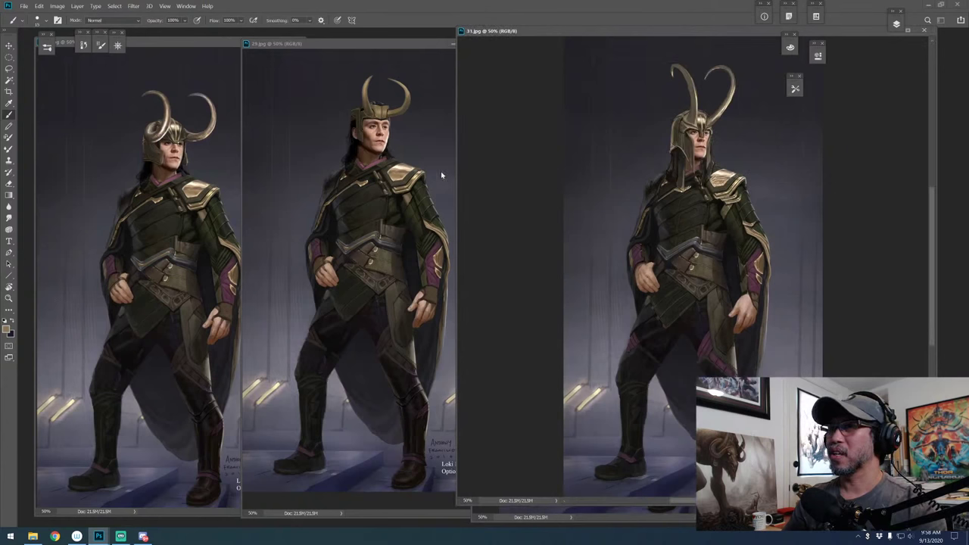
Narrow the fourth painting, slide Option A beside Option E, and bring Option A forward
{"action": "left_click_drag", "start_coordinate": [458, 165], "coordinate": [660, 113]}
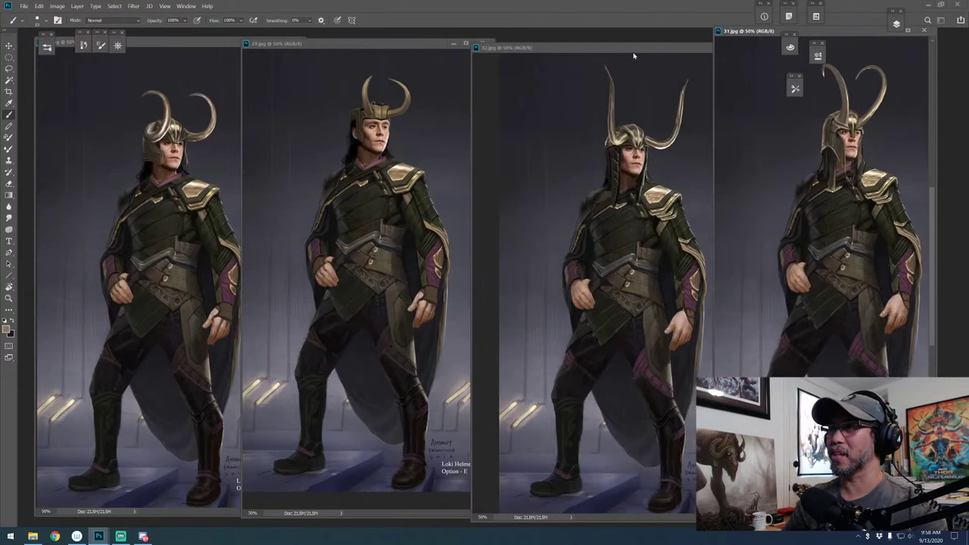
{"action": "left_click_drag", "start_coordinate": [633, 51], "coordinate": [533, 36]}
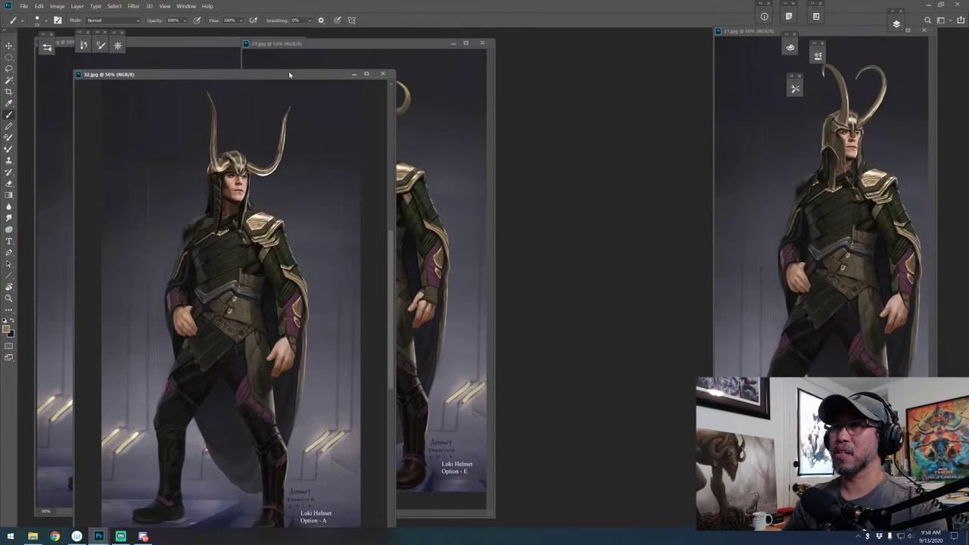
{"action": "left_click_drag", "start_coordinate": [287, 73], "coordinate": [659, 43]}
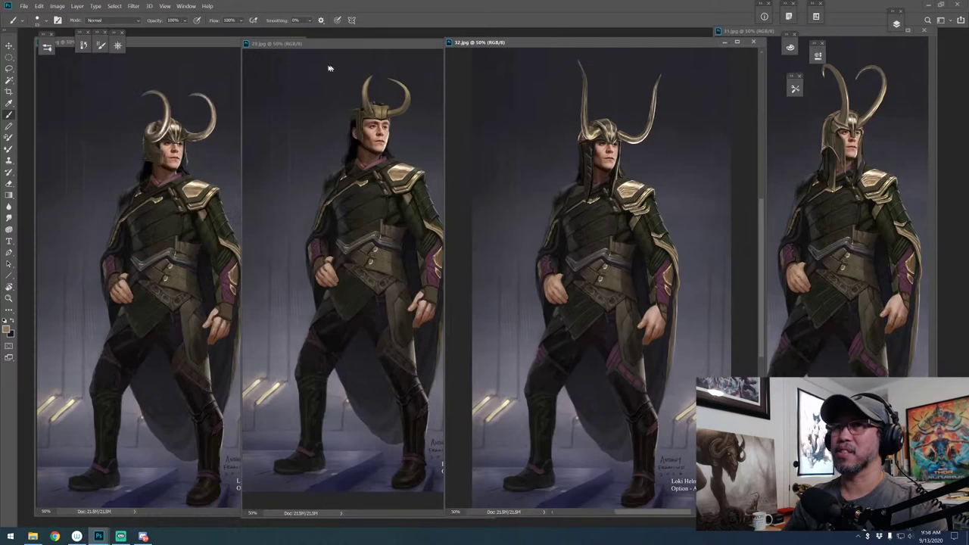
{"action": "left_click_drag", "start_coordinate": [224, 45], "coordinate": [209, 39]}
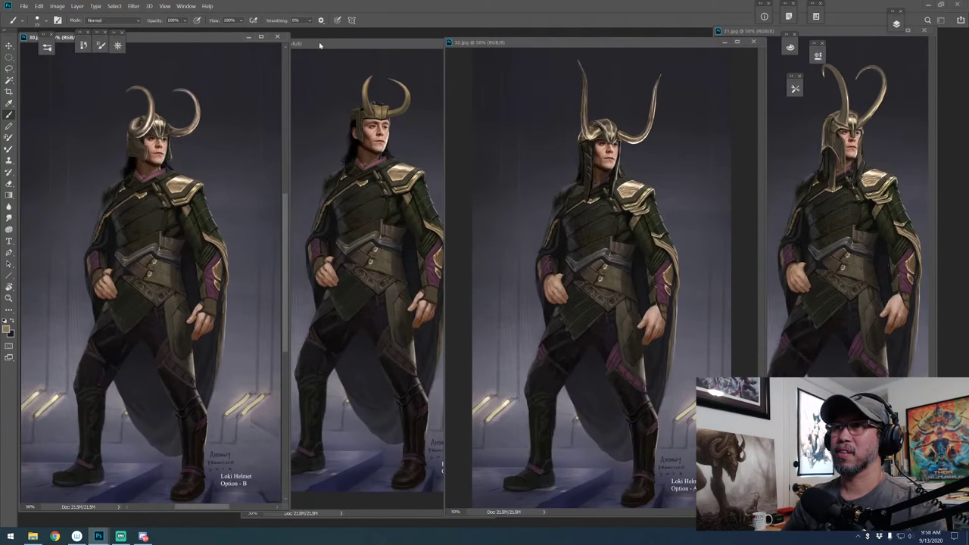
{"action": "left_click_drag", "start_coordinate": [412, 44], "coordinate": [391, 38]}
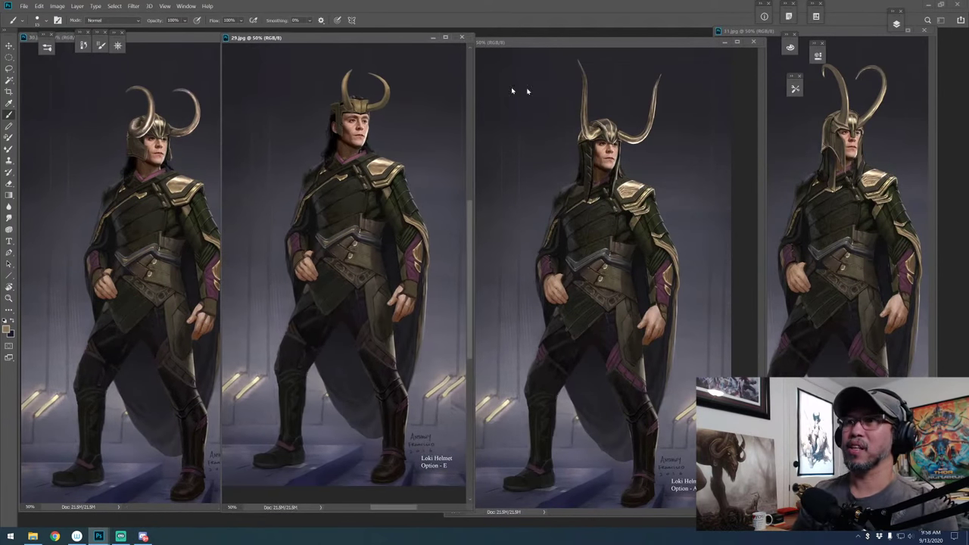
{"action": "left_click", "coordinate": [626, 43]}
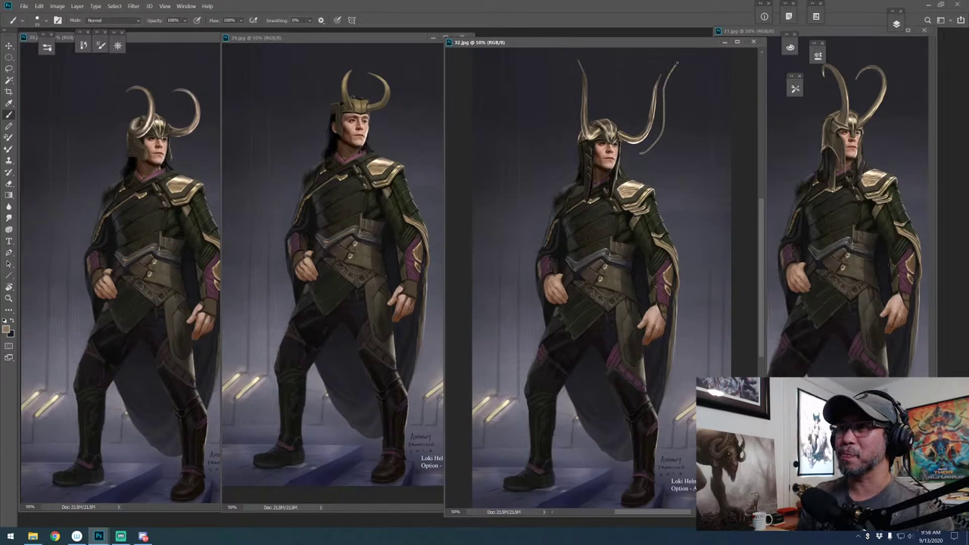
After a test stroke near the right horn, set the foreground colour to orange
{"action": "left_click_drag", "start_coordinate": [676, 85], "coordinate": [659, 144]}
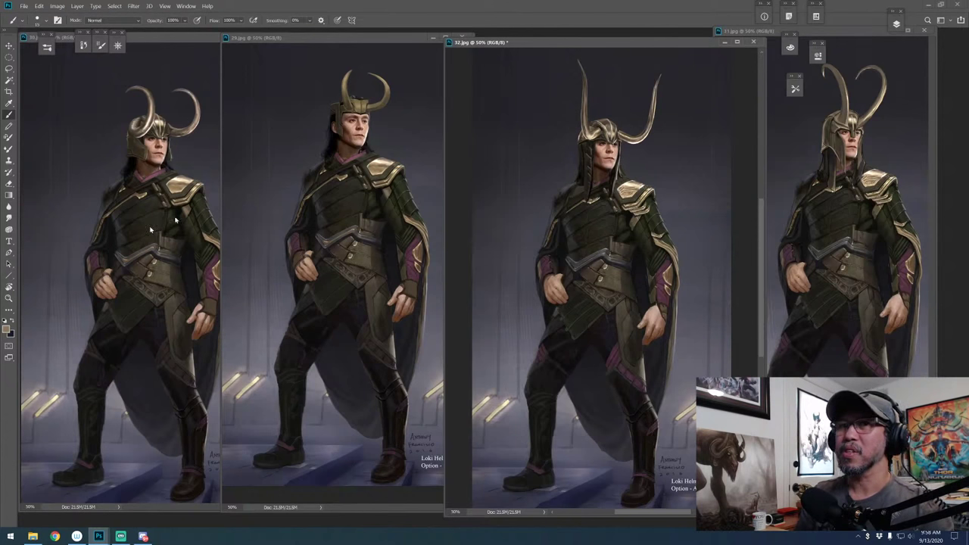
{"action": "left_click", "coordinate": [7, 327]}
{"action": "left_click", "coordinate": [692, 217]}
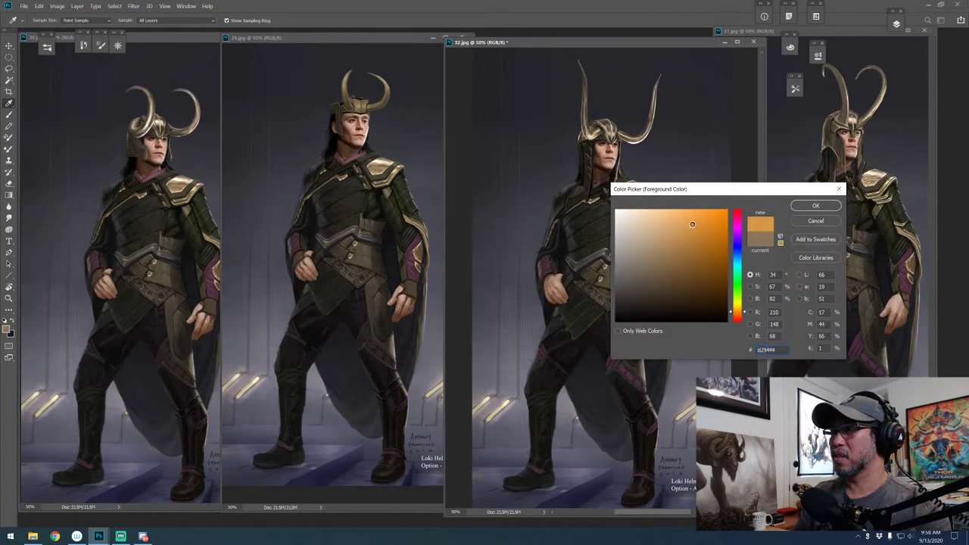
{"action": "left_click", "coordinate": [808, 206]}
Trace the Option A helmet's horns and face in orange, then erase and undo the face outline
{"action": "left_click_drag", "start_coordinate": [635, 155], "coordinate": [688, 61]}
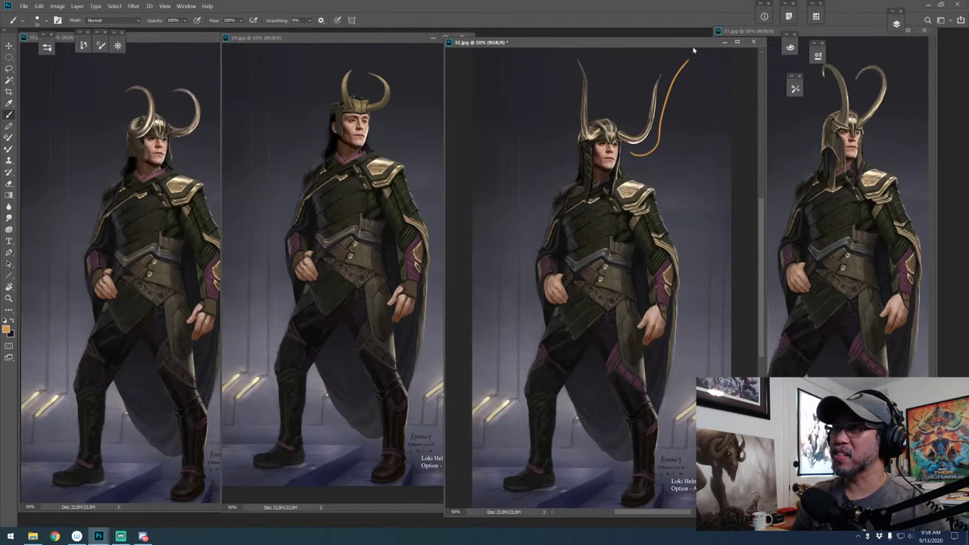
{"action": "mouse_move", "coordinate": [549, 61]}
{"action": "left_mouse_down"}
{"action": "mouse_move", "coordinate": [565, 139]}
{"action": "mouse_move", "coordinate": [593, 158]}
{"action": "mouse_move", "coordinate": [635, 156]}
{"action": "left_mouse_up"}
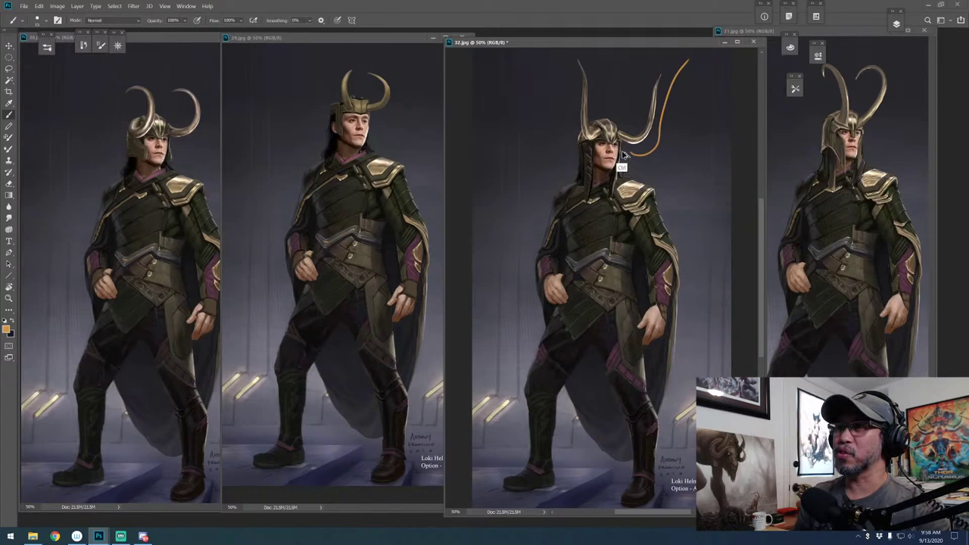
{"action": "mouse_move", "coordinate": [610, 189]}
{"action": "left_mouse_down"}
{"action": "mouse_move", "coordinate": [590, 188]}
{"action": "mouse_move", "coordinate": [613, 141]}
{"action": "mouse_move", "coordinate": [614, 192]}
{"action": "mouse_move", "coordinate": [604, 196]}
{"action": "left_mouse_up"}
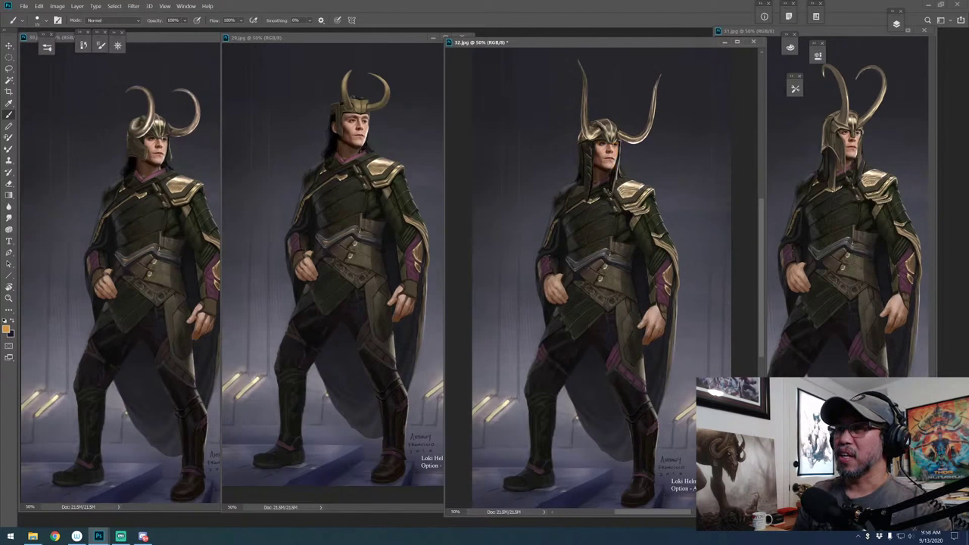
{"action": "mouse_move", "coordinate": [591, 141]}
{"action": "left_mouse_down"}
{"action": "mouse_move", "coordinate": [606, 195]}
{"action": "mouse_move", "coordinate": [618, 139]}
{"action": "left_mouse_up"}
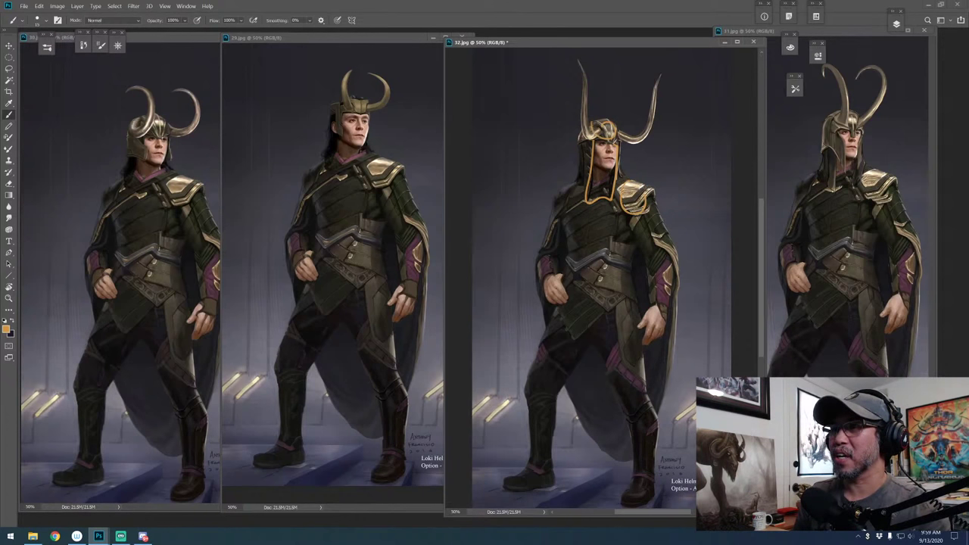
{"action": "left_click_drag", "start_coordinate": [629, 201], "coordinate": [617, 178]}
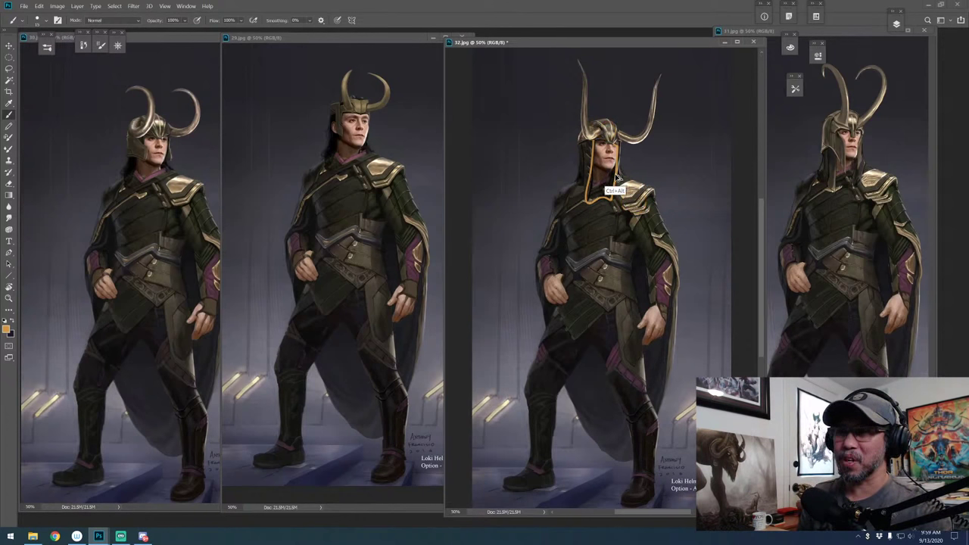
{"action": "key", "text": "ctrl+alt+z"}
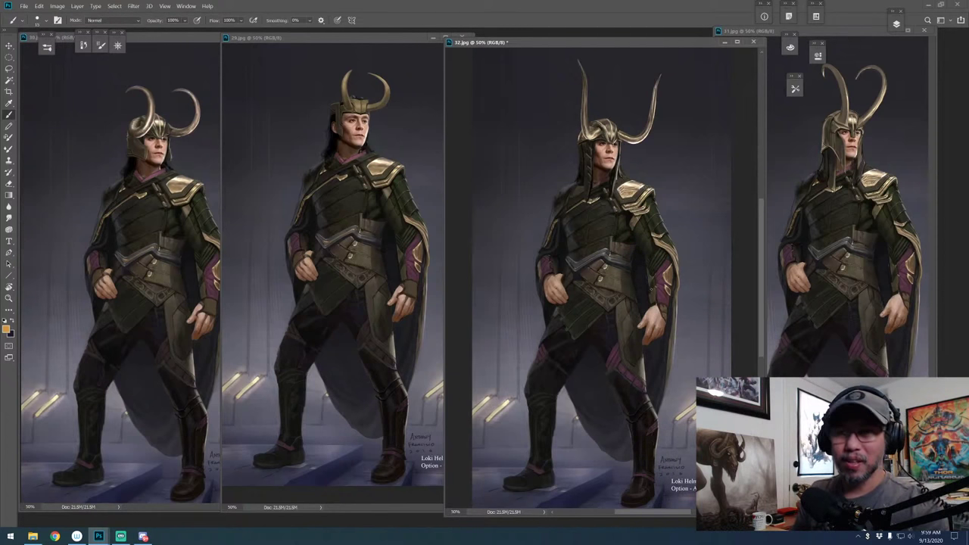
Move Option E to the far left, then raise Option B, Option A and the fourth painting in turn
{"action": "left_click_drag", "start_coordinate": [340, 38], "coordinate": [440, 40]}
{"action": "left_click", "coordinate": [203, 43]}
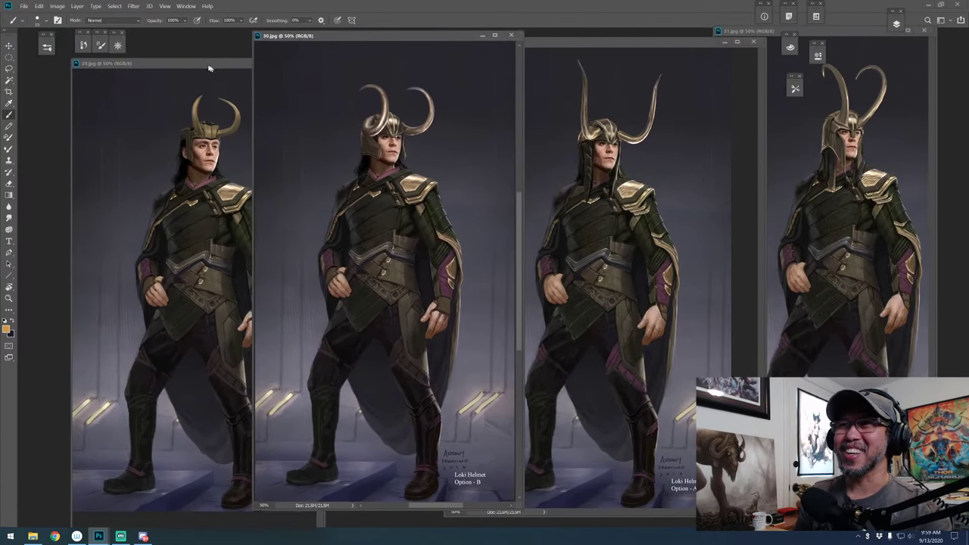
{"action": "left_click_drag", "start_coordinate": [204, 69], "coordinate": [170, 52]}
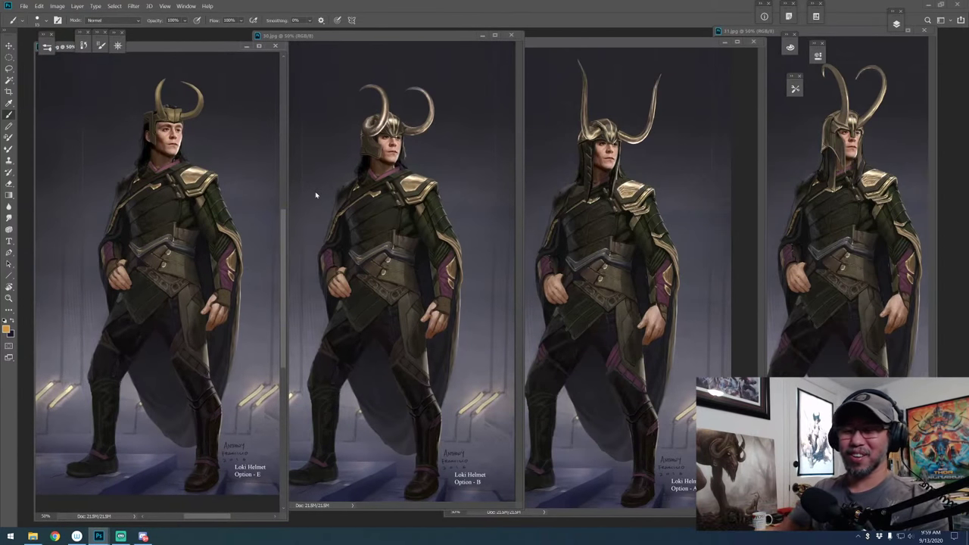
{"action": "left_click", "coordinate": [422, 37]}
{"action": "left_click", "coordinate": [632, 43]}
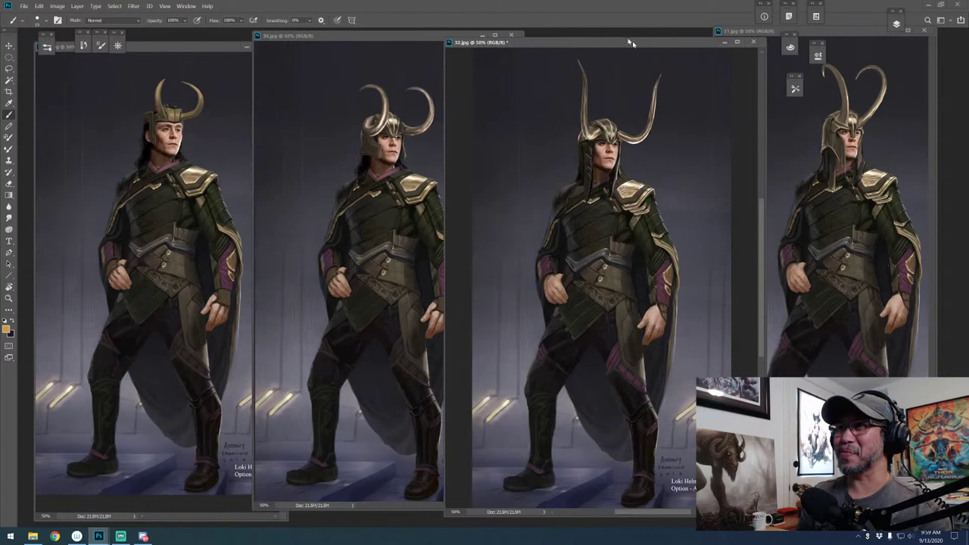
{"action": "left_click_drag", "start_coordinate": [852, 33], "coordinate": [851, 60]}
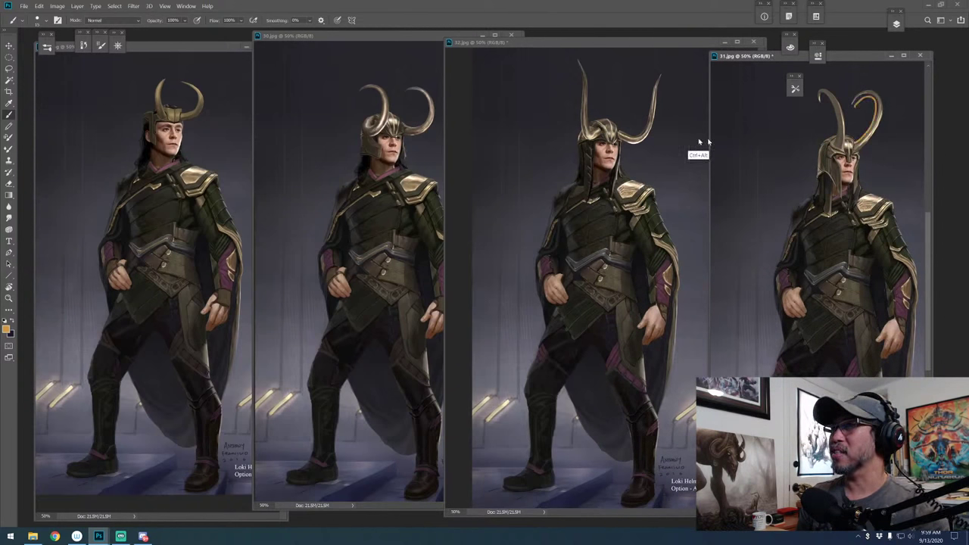
{"action": "left_click", "coordinate": [400, 154]}
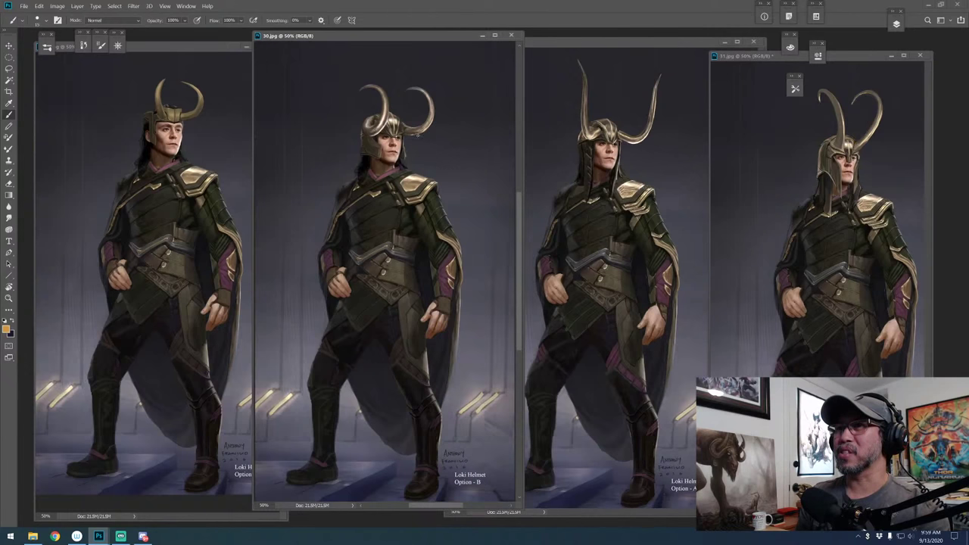
{"action": "left_click_drag", "start_coordinate": [415, 138], "coordinate": [446, 97]}
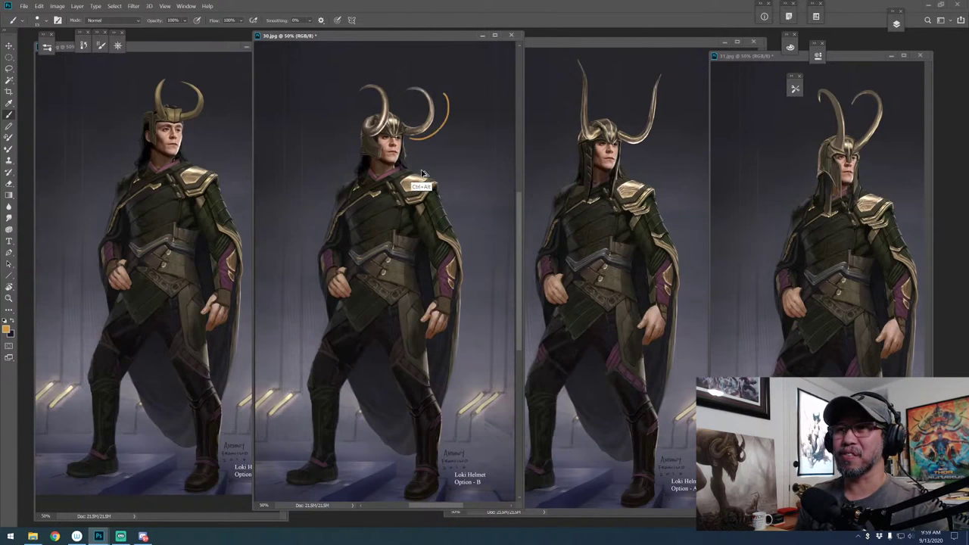
{"action": "key", "text": "ctrl+z"}
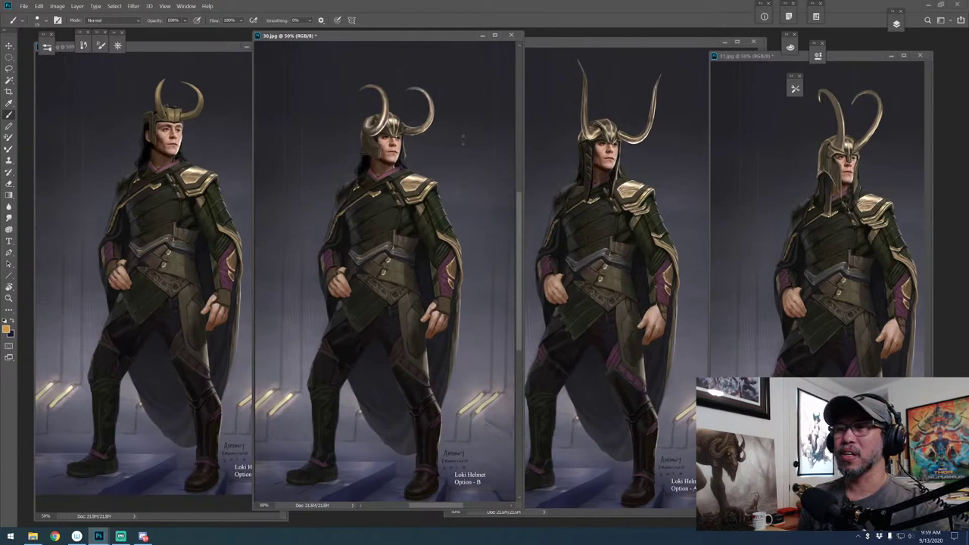
{"action": "left_click_drag", "start_coordinate": [451, 34], "coordinate": [456, 19]}
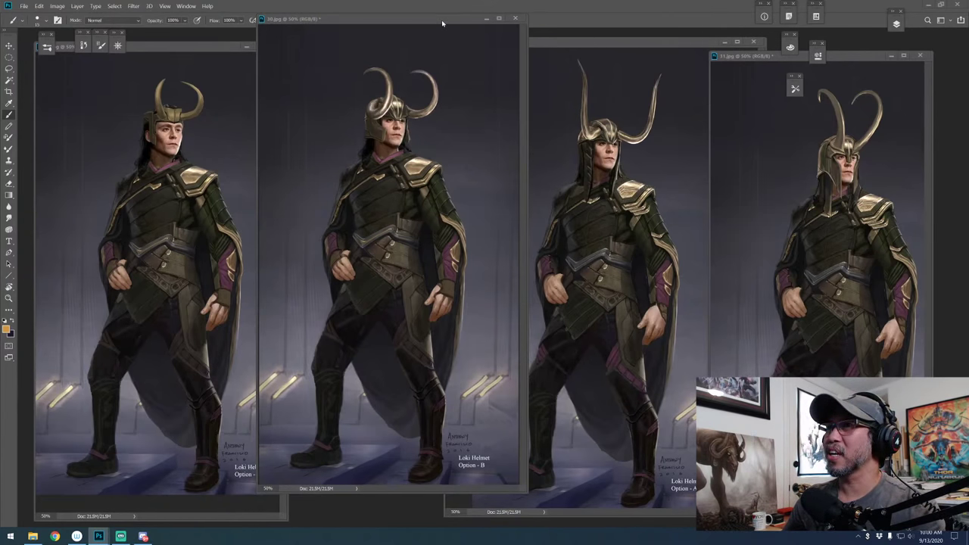
{"action": "left_click_drag", "start_coordinate": [442, 20], "coordinate": [458, 26]}
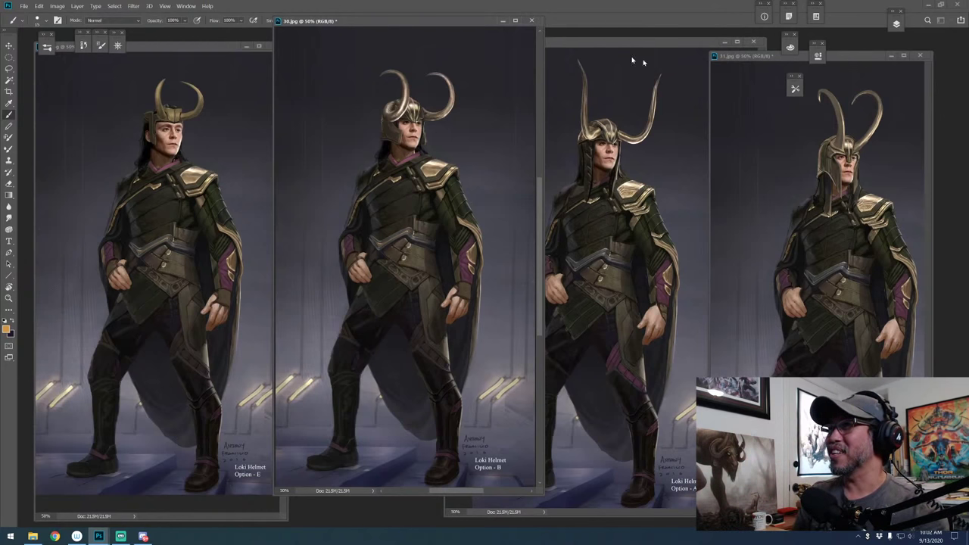
Shift Option B between the others, undo a stray torso stroke, and centre the AF-06 sketch window
{"action": "left_click_drag", "start_coordinate": [473, 24], "coordinate": [533, 25]}
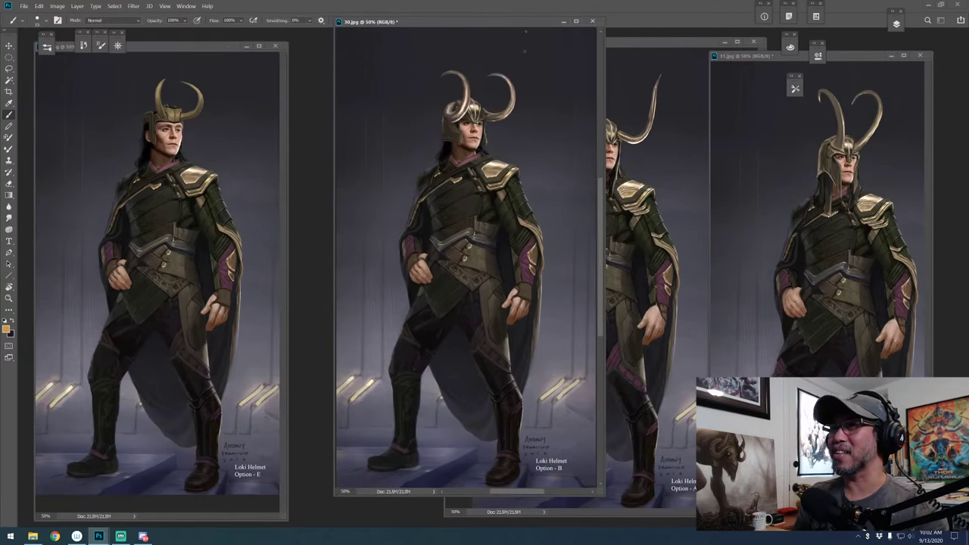
{"action": "mouse_move", "coordinate": [479, 162]}
{"action": "left_mouse_down"}
{"action": "mouse_move", "coordinate": [477, 306]}
{"action": "mouse_move", "coordinate": [519, 198]}
{"action": "mouse_move", "coordinate": [513, 213]}
{"action": "left_mouse_up"}
{"action": "key", "text": "ctrl+alt+z"}
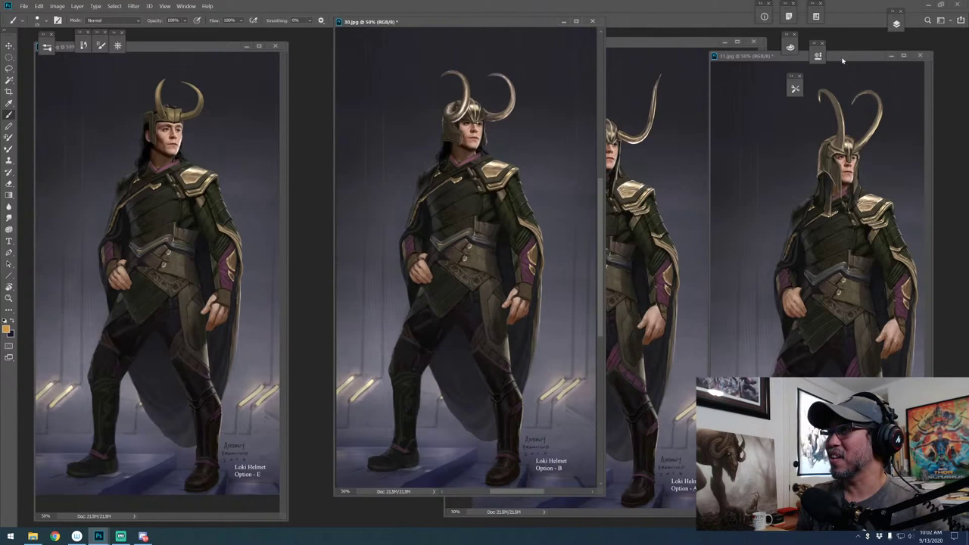
{"action": "left_click_drag", "start_coordinate": [499, 18], "coordinate": [497, 10]}
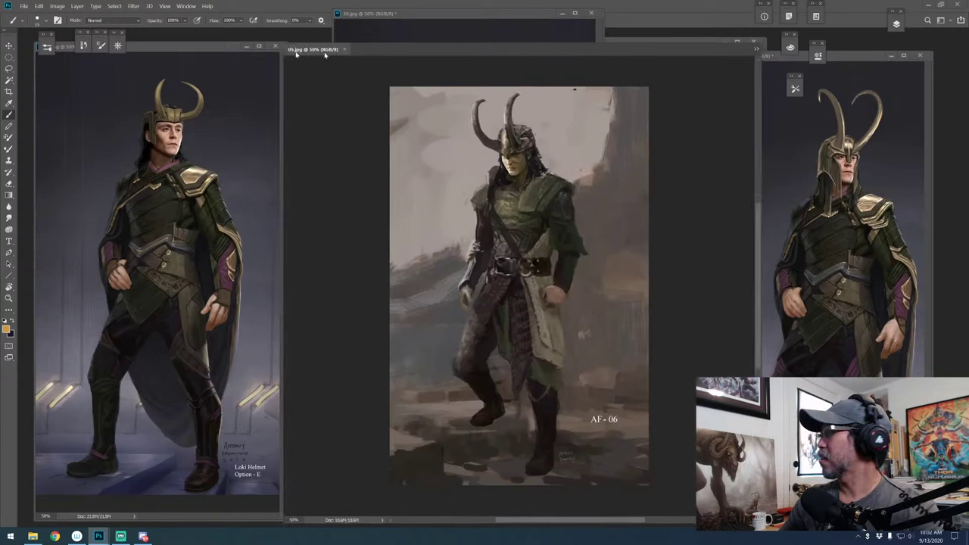
{"action": "mouse_move", "coordinate": [325, 47]}
{"action": "left_mouse_down"}
{"action": "mouse_move", "coordinate": [338, 28]}
{"action": "mouse_move", "coordinate": [331, 47]}
{"action": "mouse_move", "coordinate": [330, 36]}
{"action": "left_mouse_up"}
Dock the Layers panel beside the AF-06 sketch and create a new empty Layer 1
{"action": "key", "text": "Tab"}
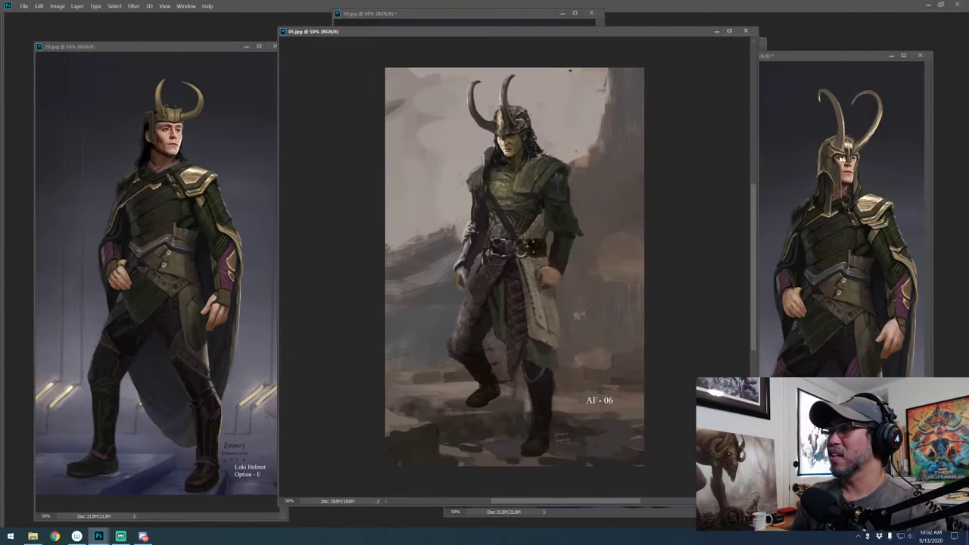
{"action": "key", "text": "Tab"}
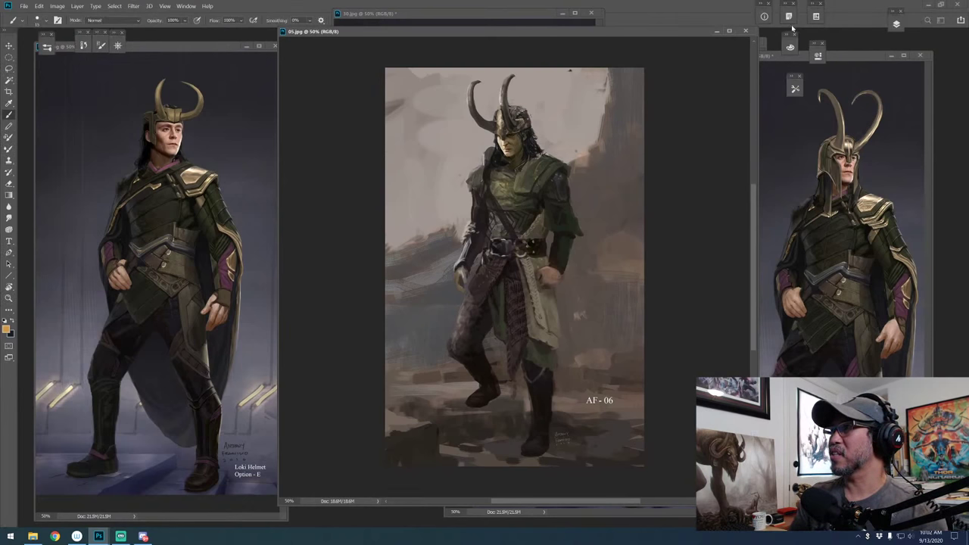
{"action": "left_click", "coordinate": [897, 24]}
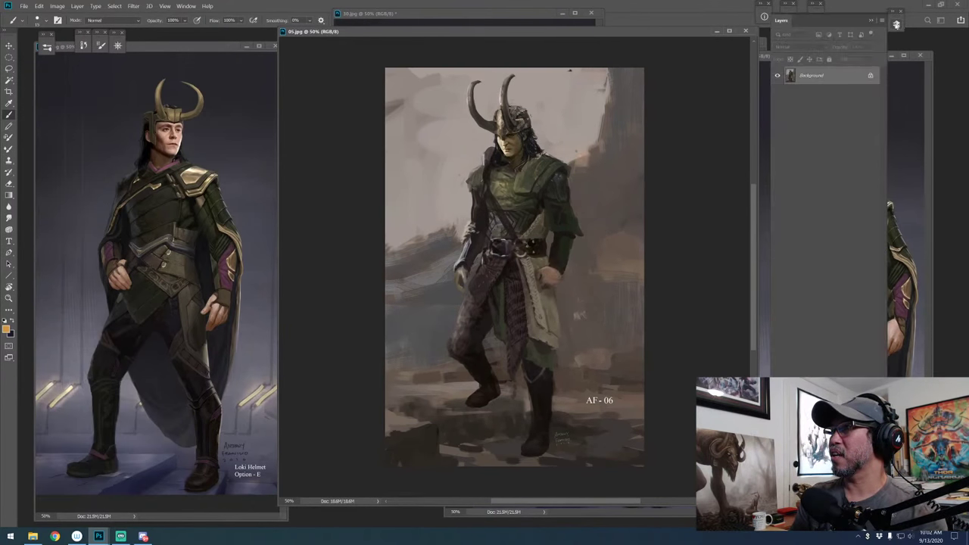
{"action": "left_click_drag", "start_coordinate": [846, 28], "coordinate": [915, 52]}
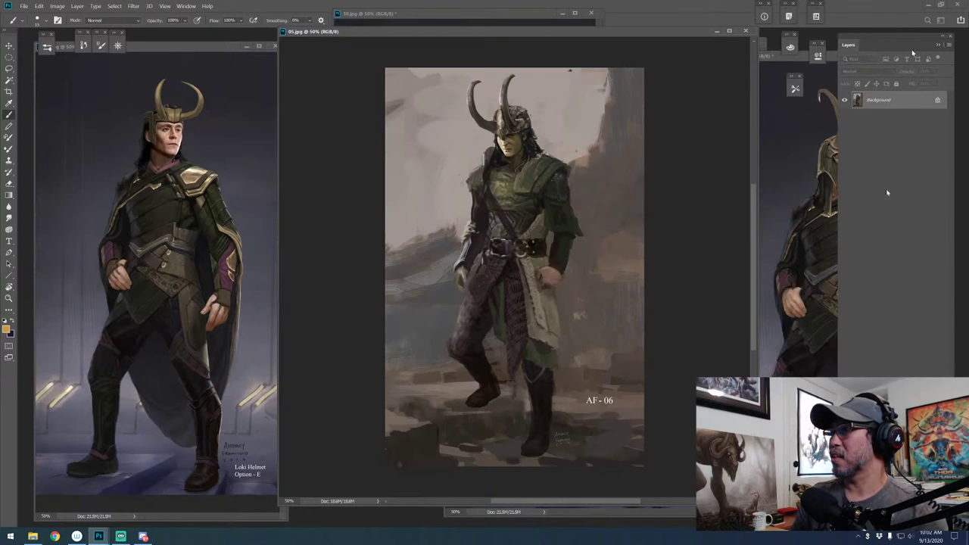
{"action": "key", "text": "ctrl+shift+alt+n"}
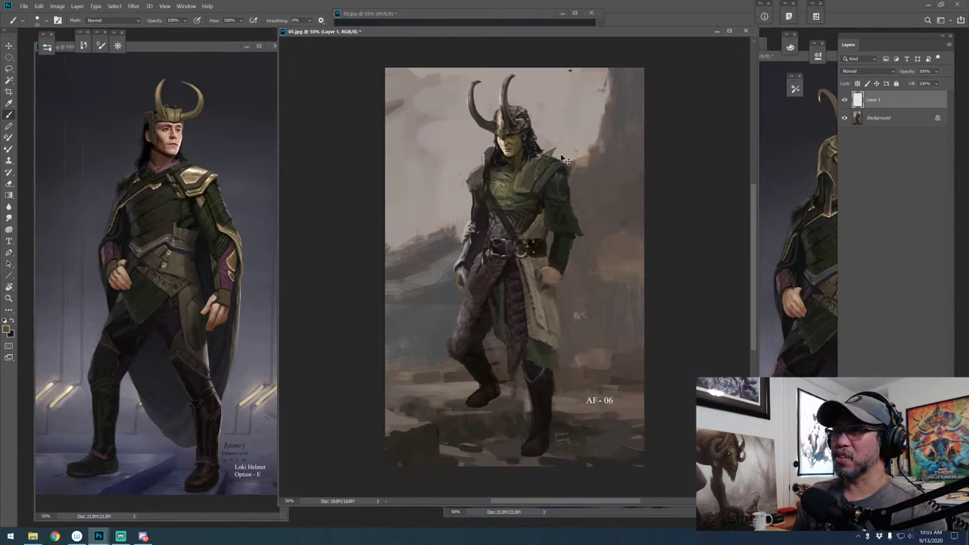
Paint blue-grey armour strokes on the figure's right arm and both shins, then zoom out
{"action": "mouse_move", "coordinate": [562, 185]}
{"action": "left_mouse_down"}
{"action": "mouse_move", "coordinate": [572, 221]}
{"action": "mouse_move", "coordinate": [560, 185]}
{"action": "mouse_move", "coordinate": [568, 214]}
{"action": "mouse_move", "coordinate": [569, 204]}
{"action": "mouse_move", "coordinate": [544, 197]}
{"action": "mouse_move", "coordinate": [539, 217]}
{"action": "mouse_move", "coordinate": [557, 164]}
{"action": "left_mouse_up"}
{"action": "left_click", "coordinate": [557, 194]}
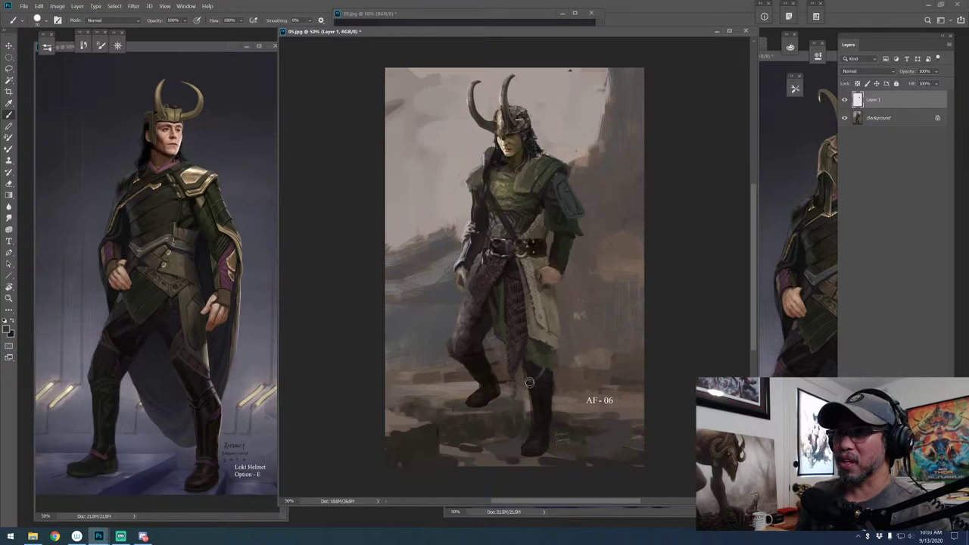
{"action": "mouse_move", "coordinate": [535, 383]}
{"action": "left_mouse_down"}
{"action": "mouse_move", "coordinate": [539, 428]}
{"action": "mouse_move", "coordinate": [546, 384]}
{"action": "mouse_move", "coordinate": [544, 429]}
{"action": "left_mouse_up"}
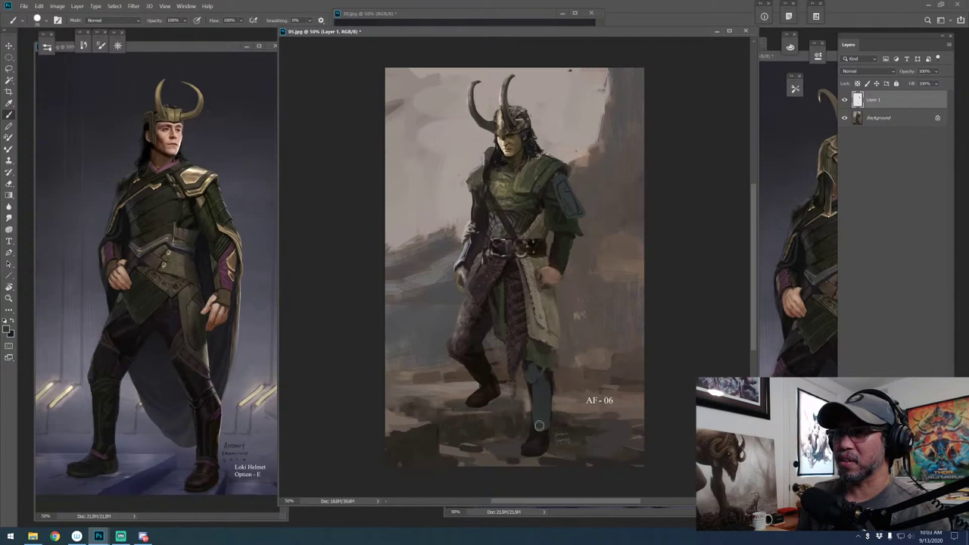
{"action": "mouse_move", "coordinate": [463, 360]}
{"action": "left_mouse_down"}
{"action": "mouse_move", "coordinate": [486, 379]}
{"action": "mouse_move", "coordinate": [458, 353]}
{"action": "mouse_move", "coordinate": [472, 366]}
{"action": "mouse_move", "coordinate": [471, 343]}
{"action": "mouse_move", "coordinate": [452, 348]}
{"action": "mouse_move", "coordinate": [510, 385]}
{"action": "mouse_move", "coordinate": [523, 362]}
{"action": "left_mouse_up"}
{"action": "key", "text": "ctrl+minus"}
{"action": "key", "text": "ctrl+minus"}
{"action": "key", "text": "ctrl+minus"}
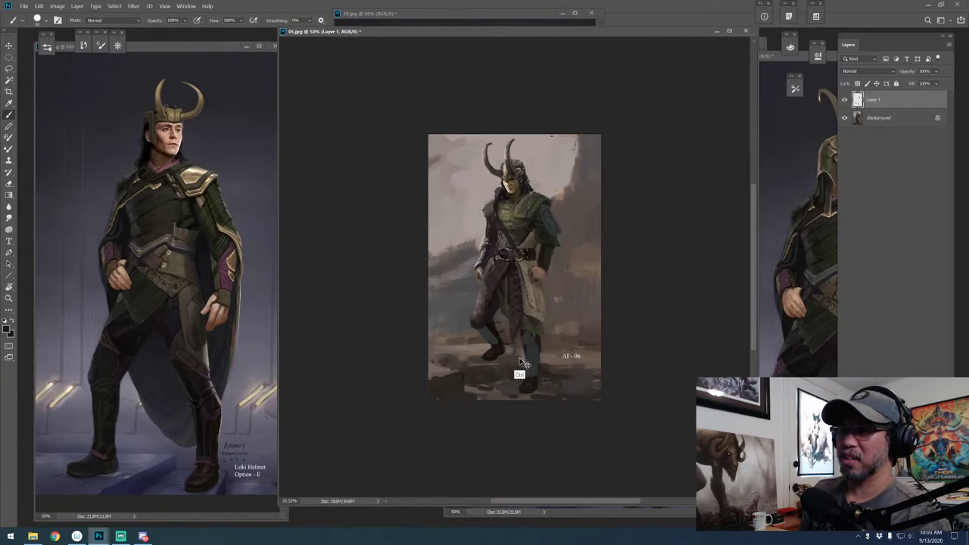
{"action": "left_click", "coordinate": [532, 231], "text": "alt"}
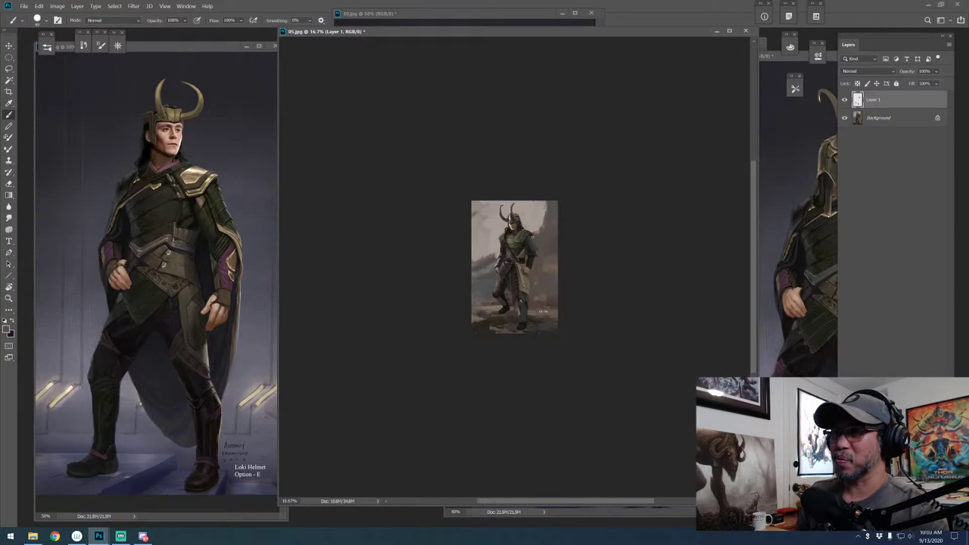
Sample a lighter colour from the figure's shoulder, return to the Brush, and zoom back to 50%
{"action": "left_click", "coordinate": [533, 244], "text": "alt"}
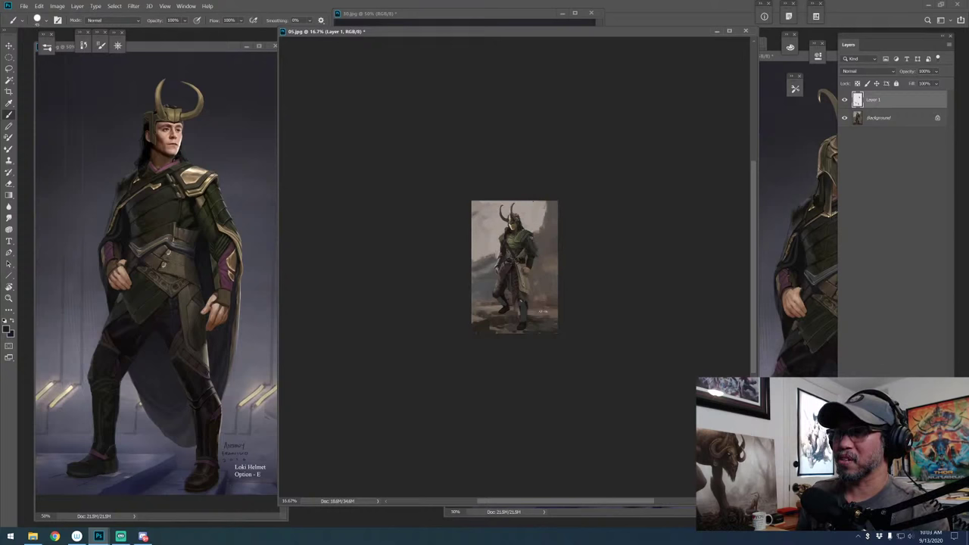
{"action": "left_click", "coordinate": [533, 244], "text": "alt"}
{"action": "key", "text": "p"}
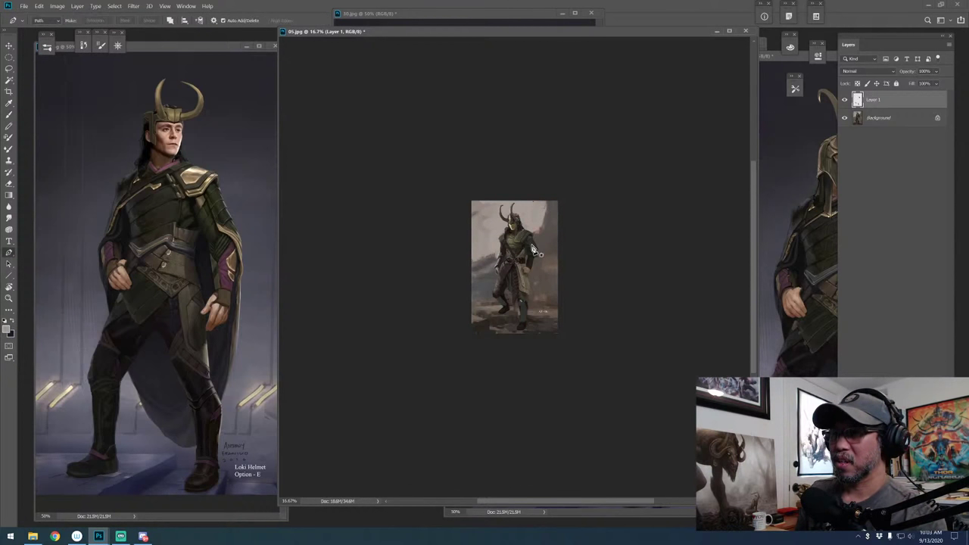
{"action": "key", "text": "b"}
{"action": "key", "text": "ctrl+plus"}
{"action": "key", "text": "ctrl+plus"}
{"action": "key", "text": "ctrl+plus"}
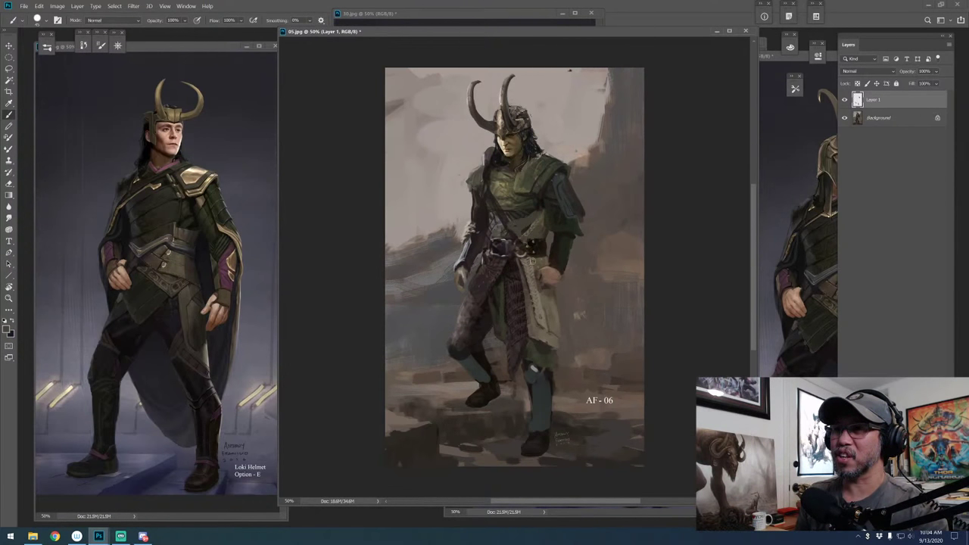
Try light and dark strap strokes across the chest and belt, then erase them
{"action": "mouse_move", "coordinate": [524, 267]}
{"action": "left_mouse_down"}
{"action": "mouse_move", "coordinate": [492, 221]}
{"action": "mouse_move", "coordinate": [511, 237]}
{"action": "mouse_move", "coordinate": [499, 235]}
{"action": "mouse_move", "coordinate": [531, 227]}
{"action": "mouse_move", "coordinate": [505, 222]}
{"action": "mouse_move", "coordinate": [539, 220]}
{"action": "left_mouse_up"}
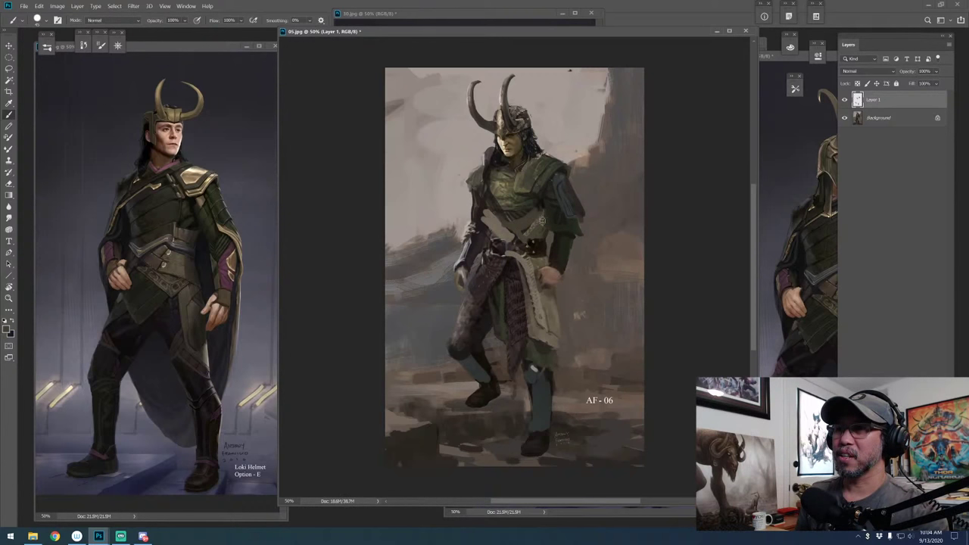
{"action": "left_click", "coordinate": [537, 224], "text": "alt"}
{"action": "left_click", "coordinate": [526, 231], "text": "alt"}
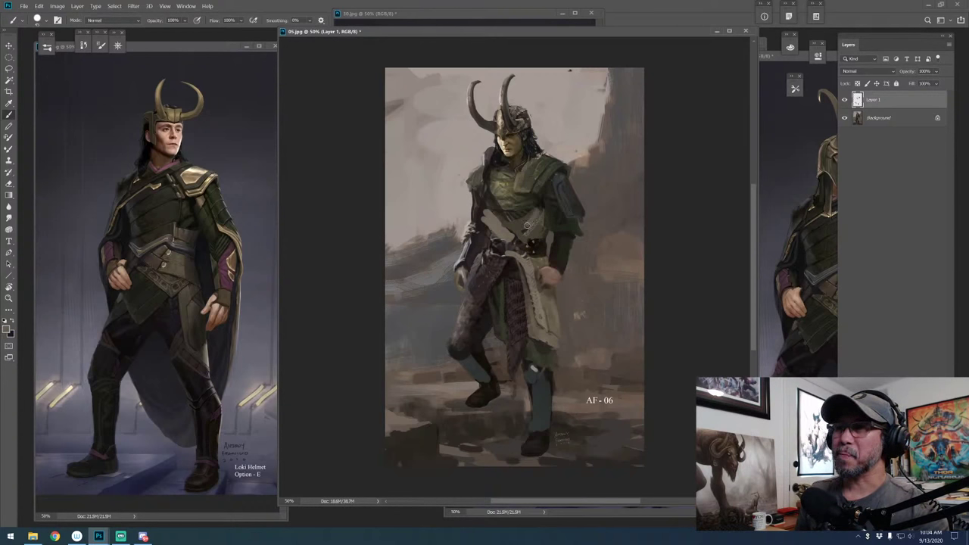
{"action": "mouse_move", "coordinate": [524, 246]}
{"action": "left_mouse_down"}
{"action": "mouse_move", "coordinate": [507, 226]}
{"action": "mouse_move", "coordinate": [518, 237]}
{"action": "left_mouse_up"}
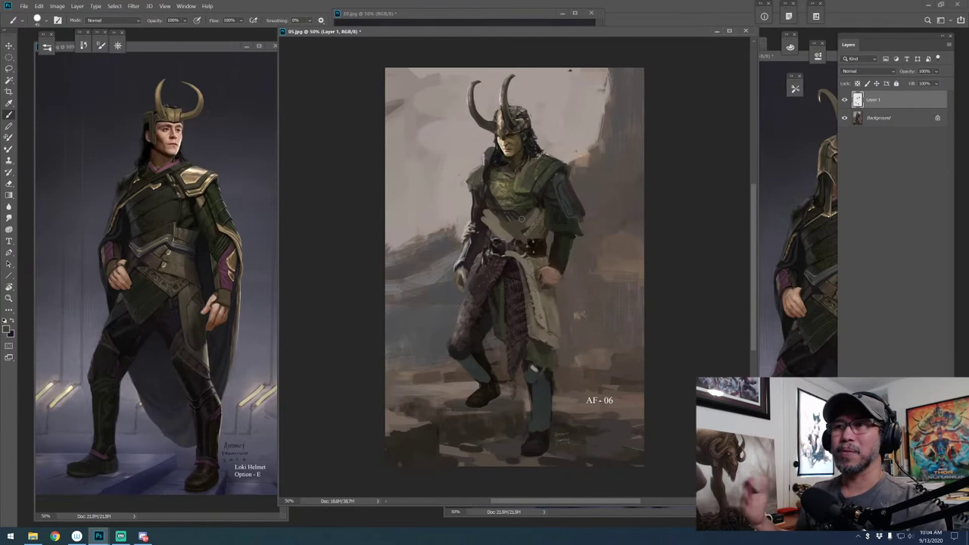
{"action": "key", "text": "e"}
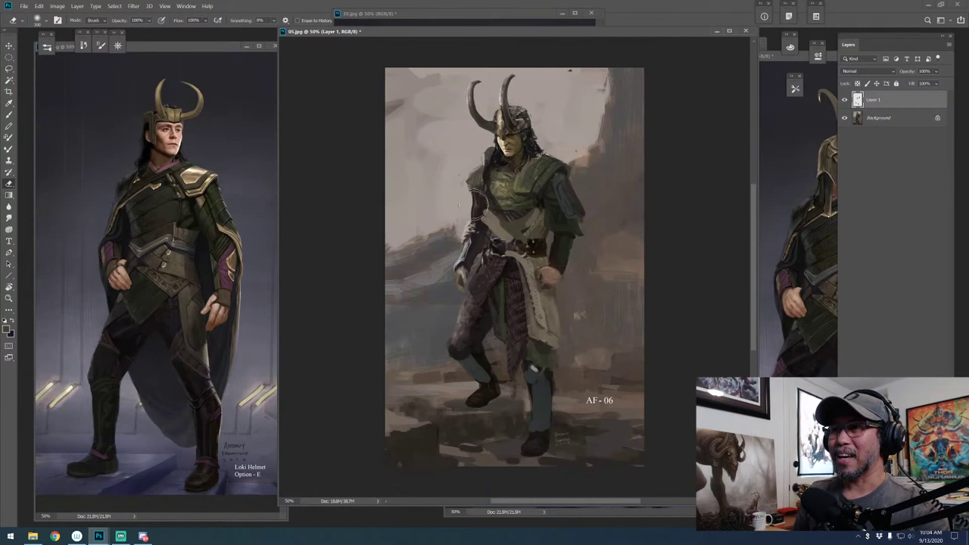
{"action": "mouse_move", "coordinate": [484, 216]}
{"action": "left_mouse_down"}
{"action": "mouse_move", "coordinate": [524, 220]}
{"action": "mouse_move", "coordinate": [544, 251]}
{"action": "left_mouse_up"}
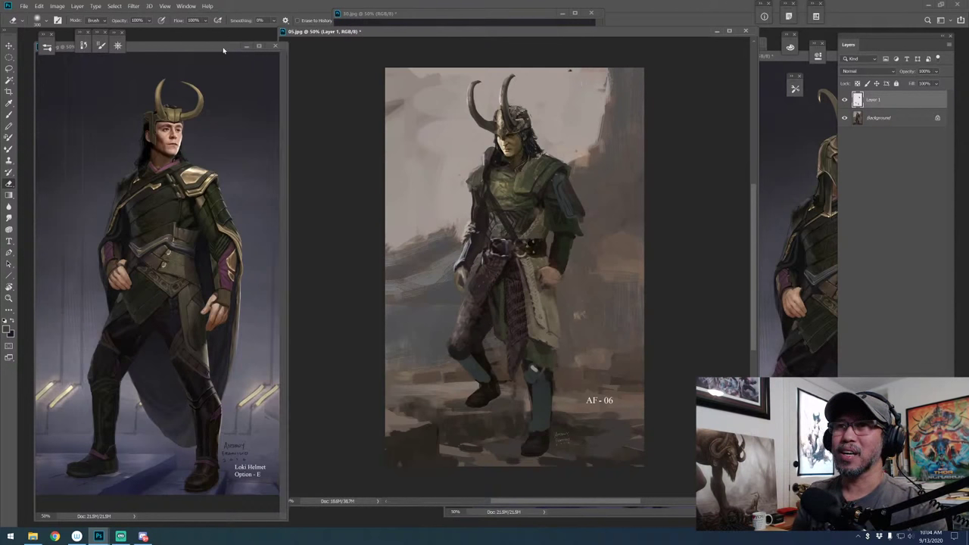
Narrow the AF-06 window and move the Option E and Option B windows off it
{"action": "left_click_drag", "start_coordinate": [231, 57], "coordinate": [576, 25]}
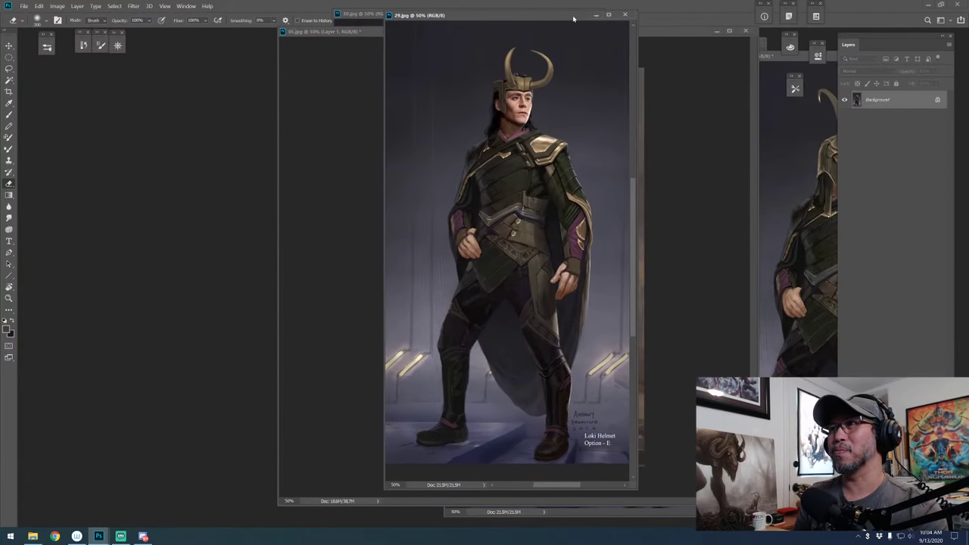
{"action": "left_click_drag", "start_coordinate": [695, 37], "coordinate": [465, 50]}
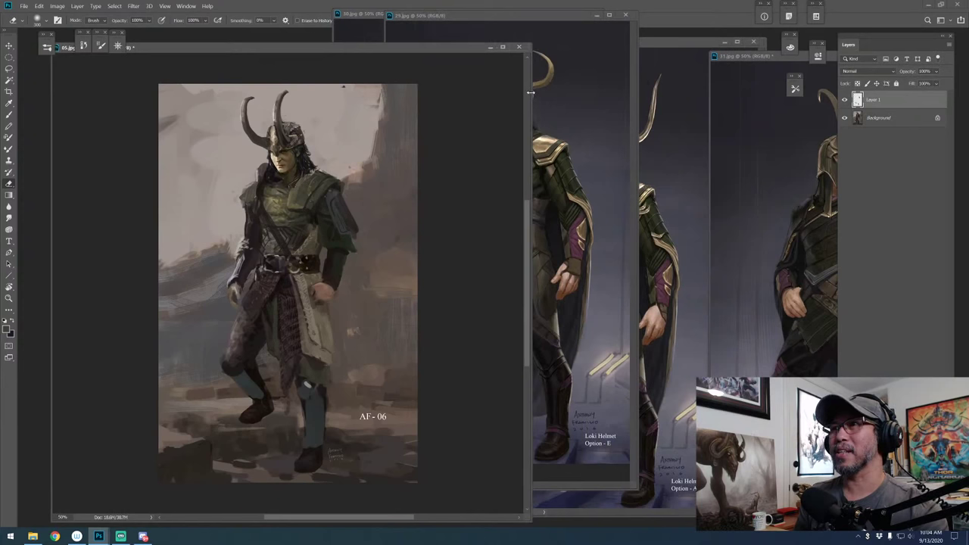
{"action": "left_click_drag", "start_coordinate": [530, 92], "coordinate": [319, 125]}
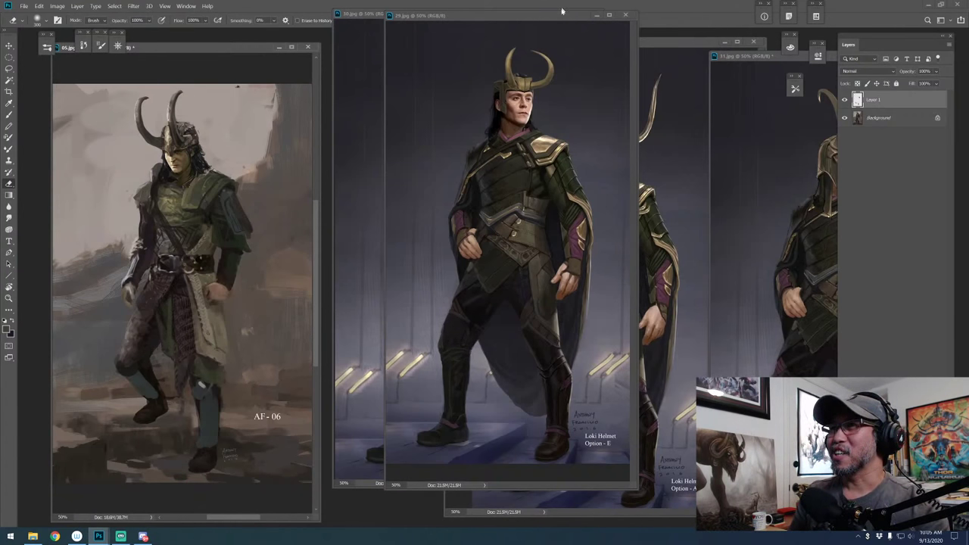
{"action": "left_click_drag", "start_coordinate": [562, 17], "coordinate": [337, 44]}
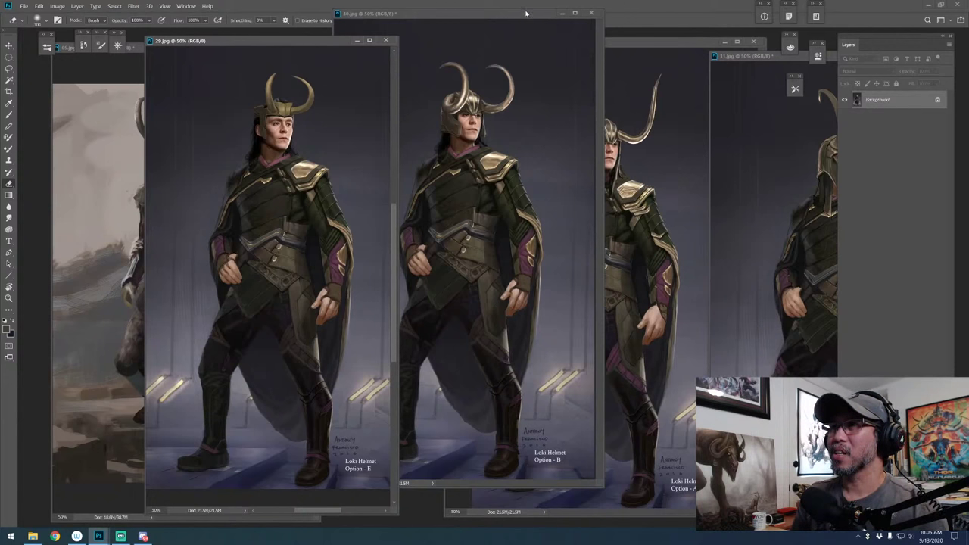
{"action": "left_click_drag", "start_coordinate": [526, 13], "coordinate": [580, 17]}
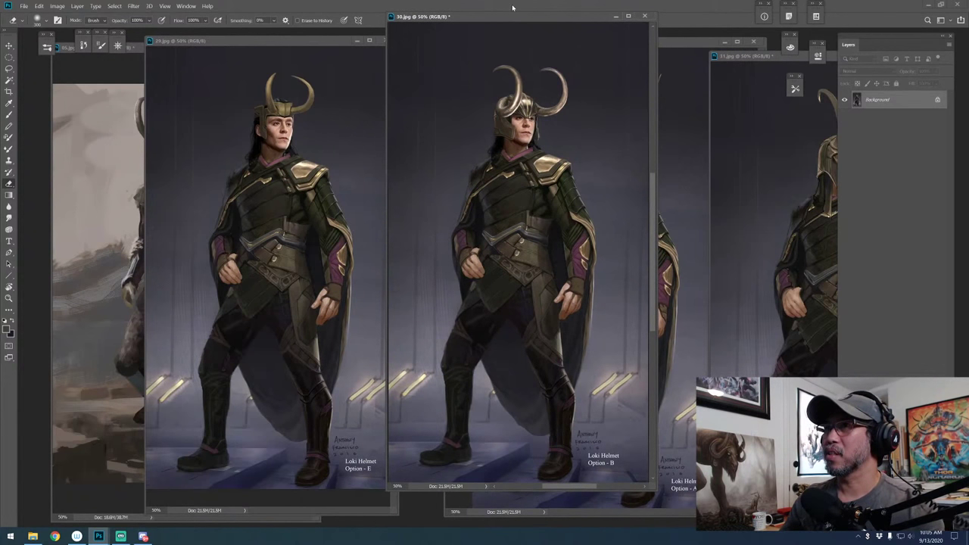
{"action": "left_click_drag", "start_coordinate": [513, 16], "coordinate": [581, 14]}
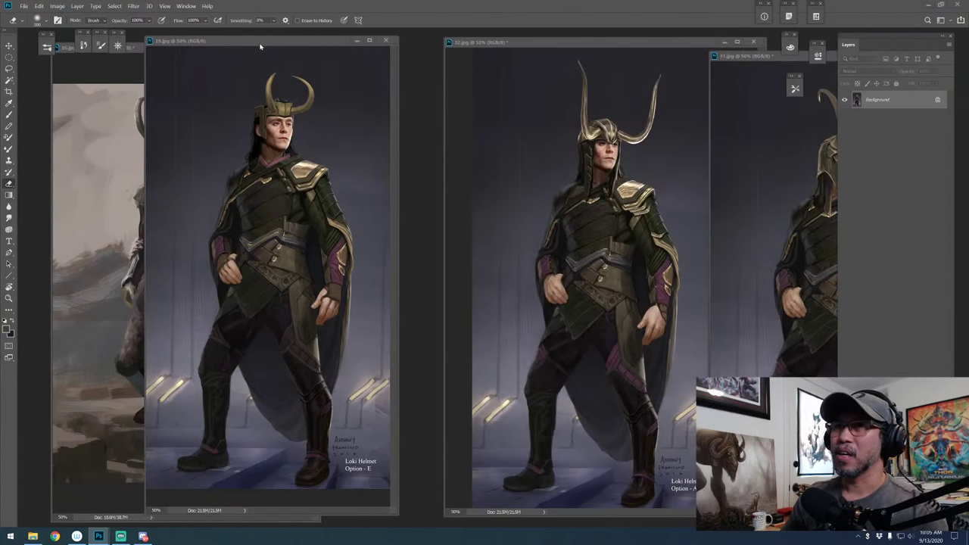
{"action": "left_click_drag", "start_coordinate": [262, 42], "coordinate": [262, 32]}
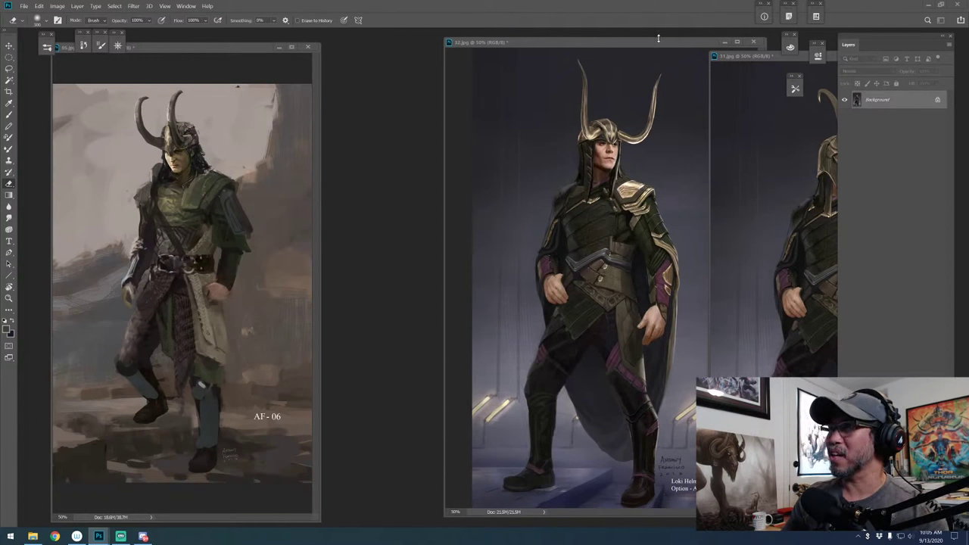
Close 32.jpg and bring the D-5 17.jpg painting into the centre, resizing its window
{"action": "left_click_drag", "start_coordinate": [659, 38], "coordinate": [600, 38]}
{"action": "key", "text": "ctrl+w"}
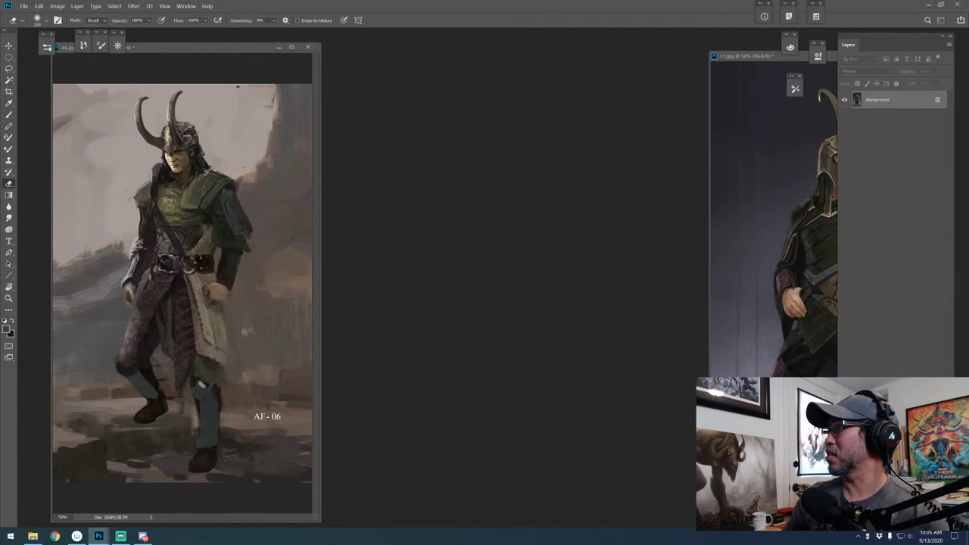
{"action": "left_click_drag", "start_coordinate": [743, 30], "coordinate": [357, 19]}
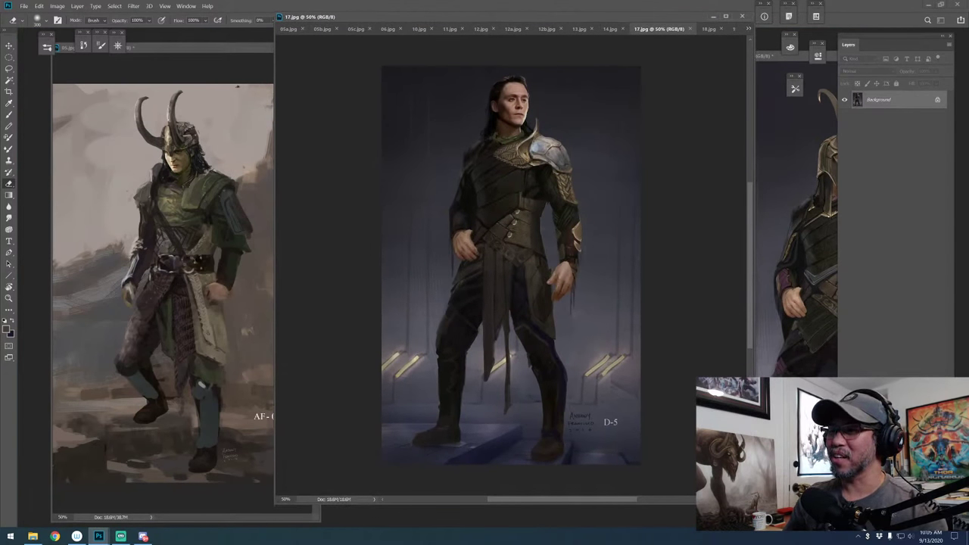
{"action": "left_click_drag", "start_coordinate": [755, 504], "coordinate": [733, 516]}
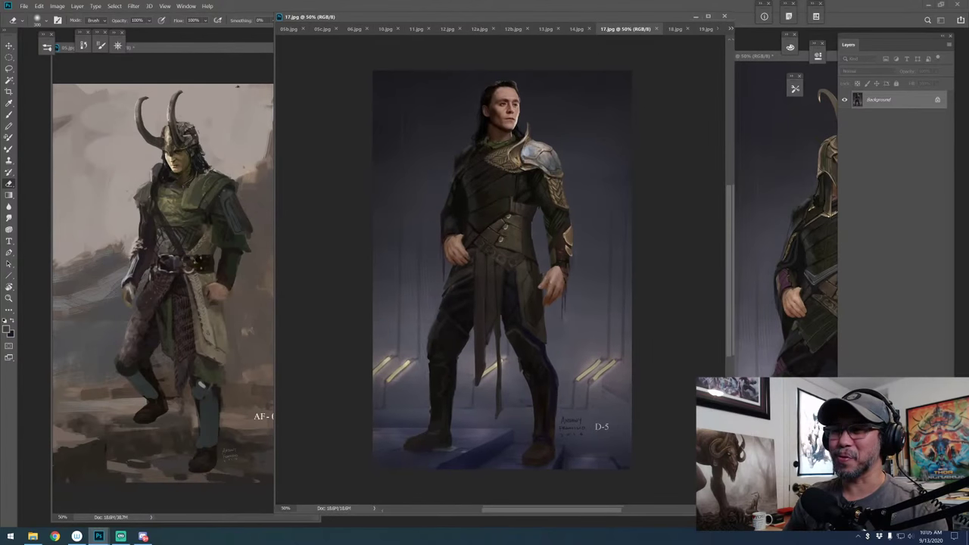
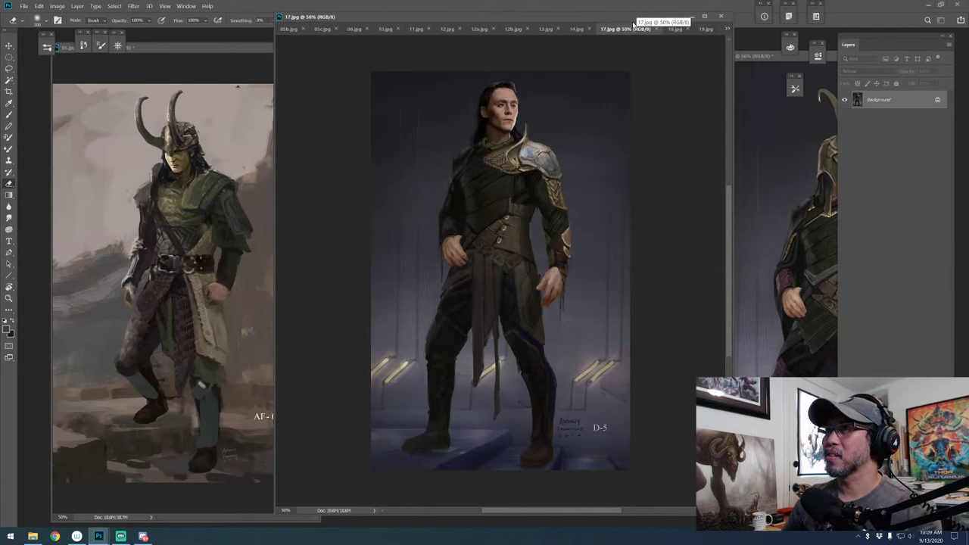
Switch from 17.jpg through 33.jpg to the 28.jpg paint-over
{"action": "left_click_drag", "start_coordinate": [633, 25], "coordinate": [594, 104]}
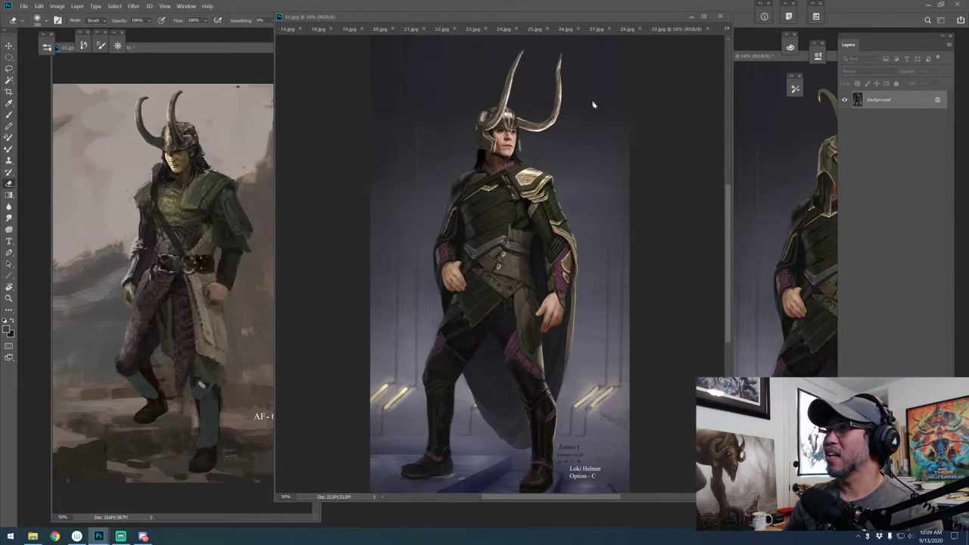
{"action": "left_click", "coordinate": [661, 65]}
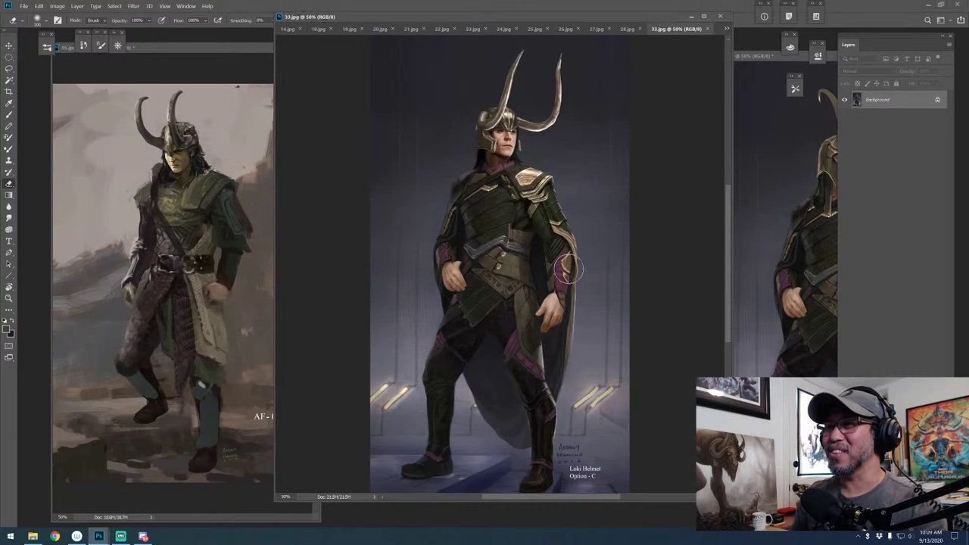
{"action": "left_click_drag", "start_coordinate": [624, 277], "coordinate": [582, 279]}
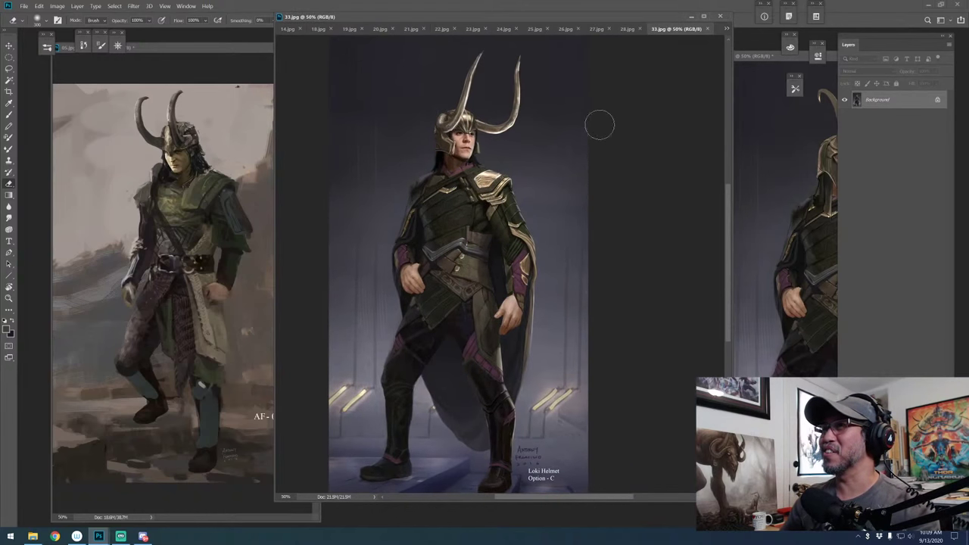
{"action": "left_click", "coordinate": [657, 30]}
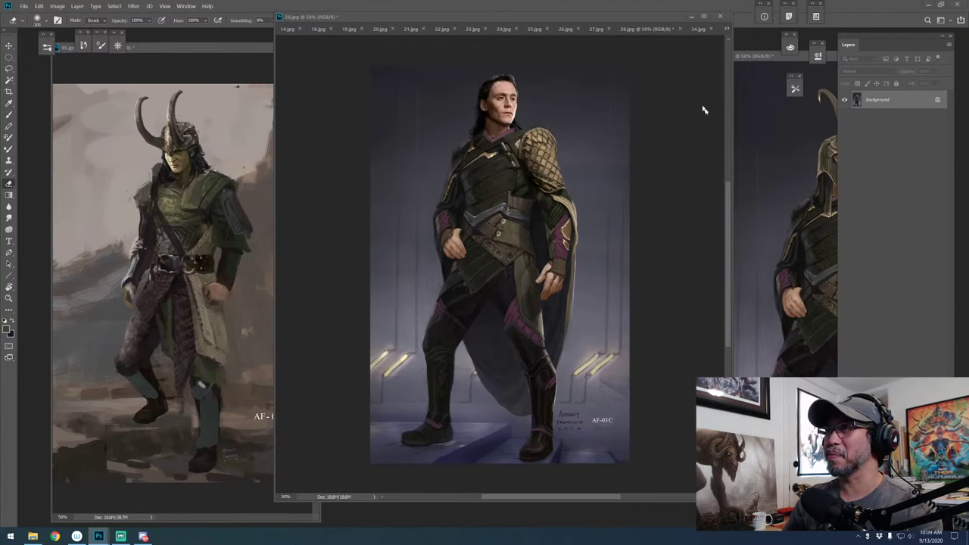
Toggle between the reshaped Loki figure versions with undo, then bring up New Document
{"action": "key", "text": "ctrl+z"}
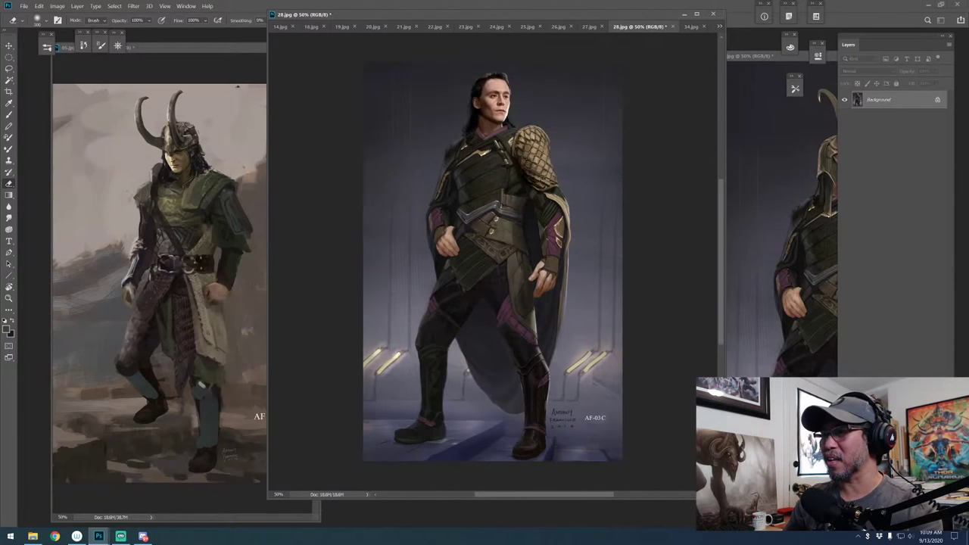
{"action": "key", "text": "ctrl+z"}
{"action": "key", "text": "ctrl+z"}
{"action": "key", "text": "ctrl+z"}
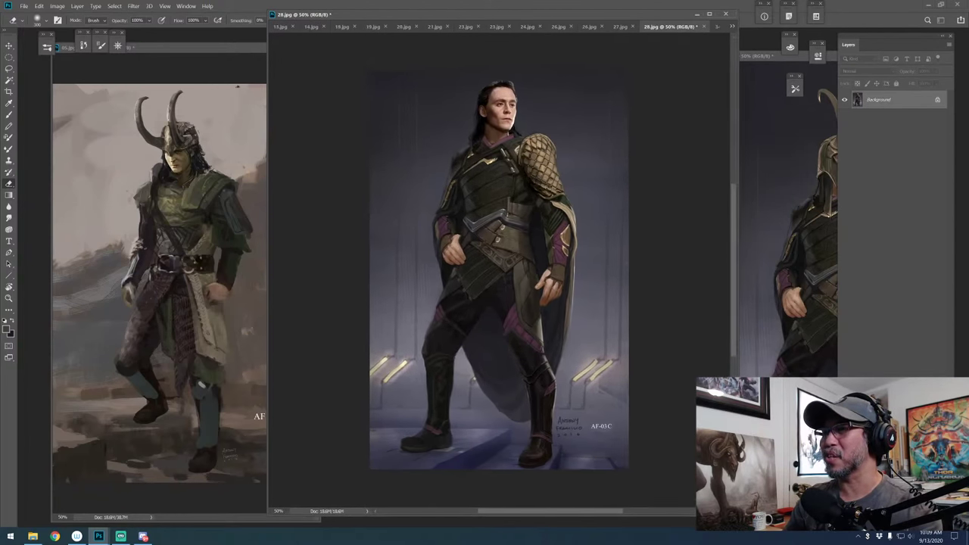
{"action": "key", "text": "ctrl+z"}
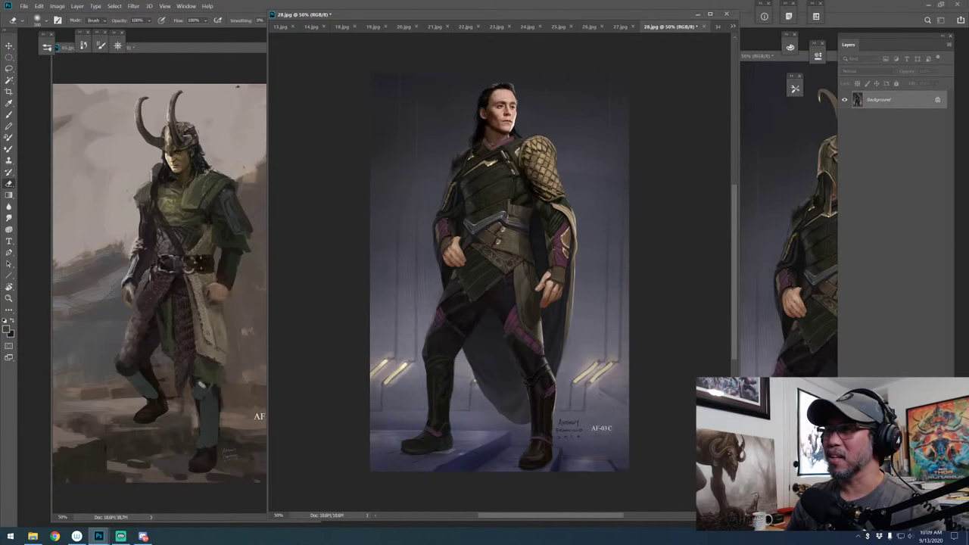
{"action": "left_click", "coordinate": [25, 8]}
{"action": "key", "text": "Escape"}
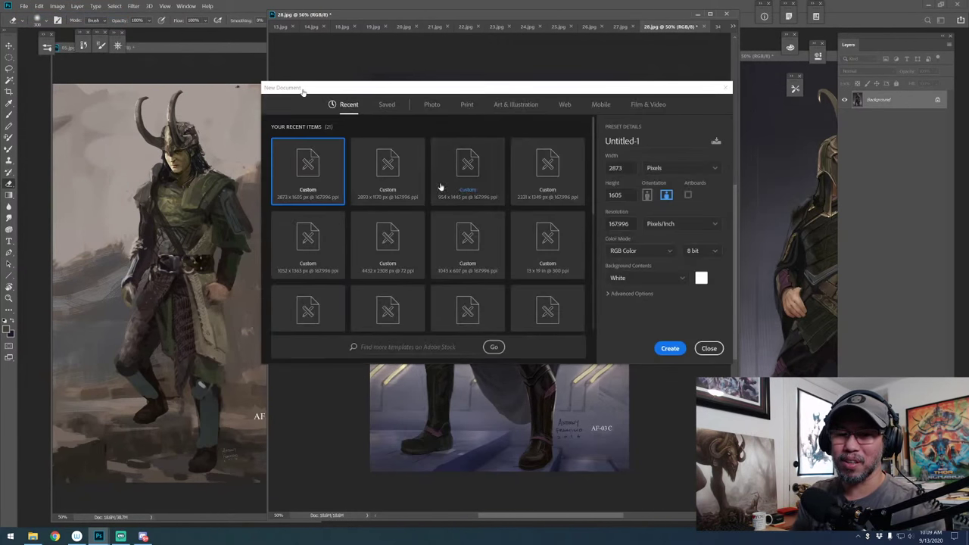
Create the 2873 × 1605 px Untitled-1 document and choose a lighter grey foreground colour
{"action": "left_click", "coordinate": [668, 349]}
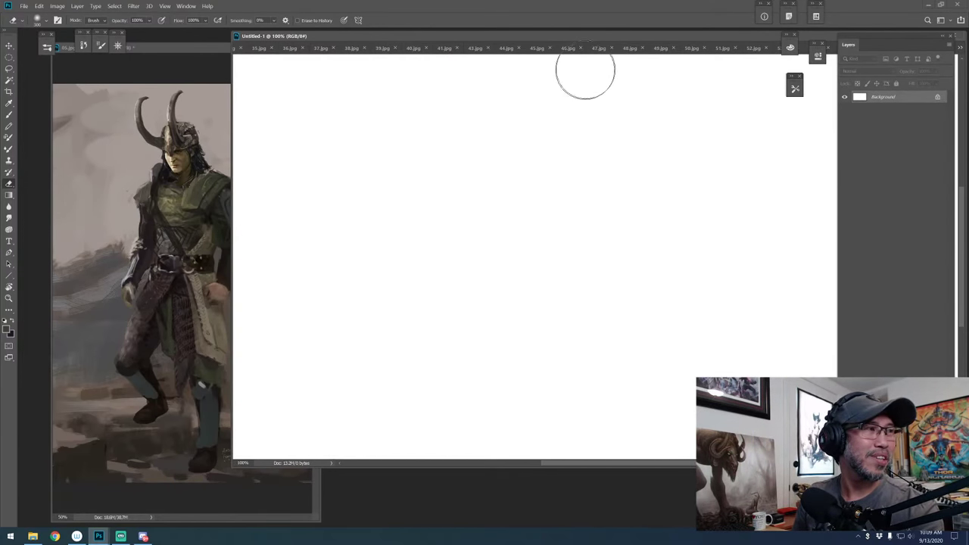
{"action": "left_click_drag", "start_coordinate": [617, 40], "coordinate": [576, 56]}
{"action": "key", "text": "b"}
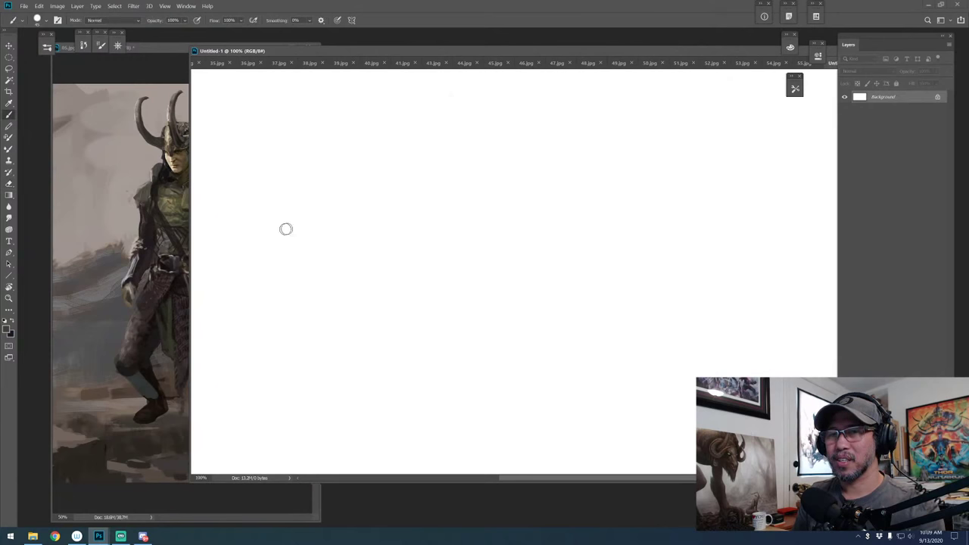
{"action": "left_click", "coordinate": [7, 329]}
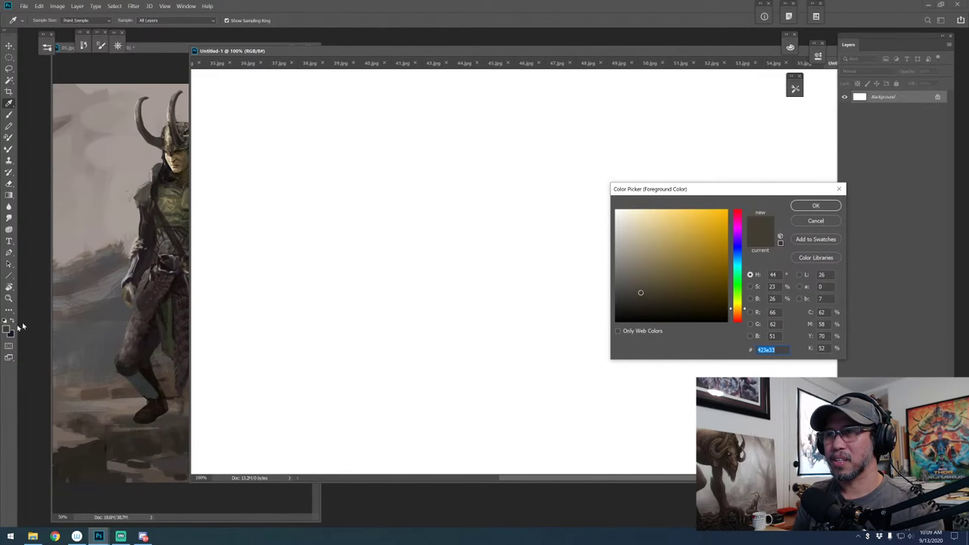
{"action": "left_click", "coordinate": [625, 268]}
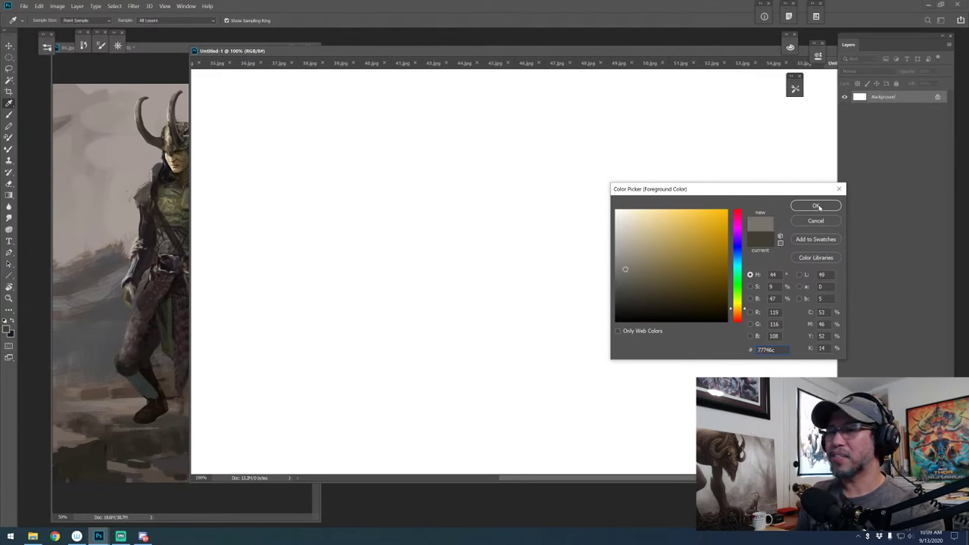
{"action": "left_click", "coordinate": [816, 205]}
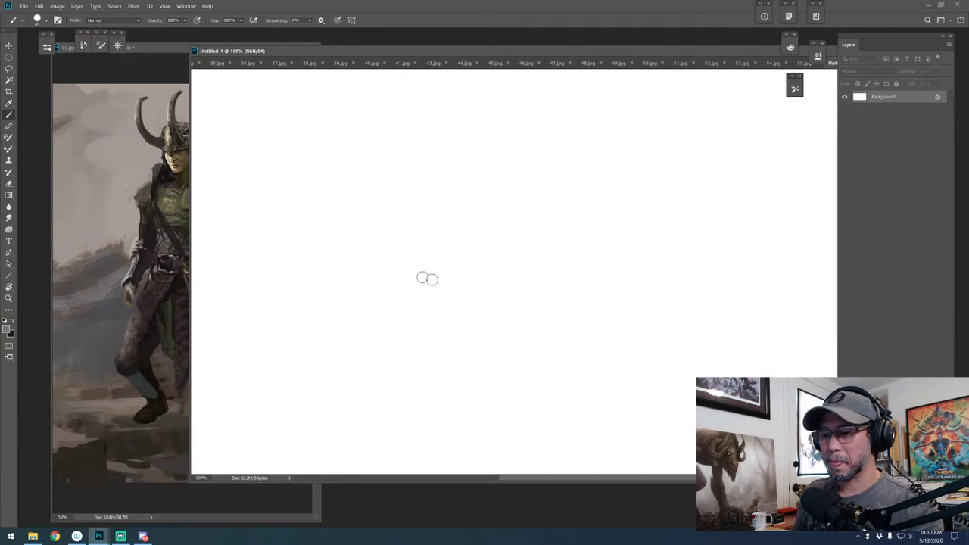
Fill the background with the grey and add an empty Layer 1 above it
{"action": "key", "text": "alt+BackSpace"}
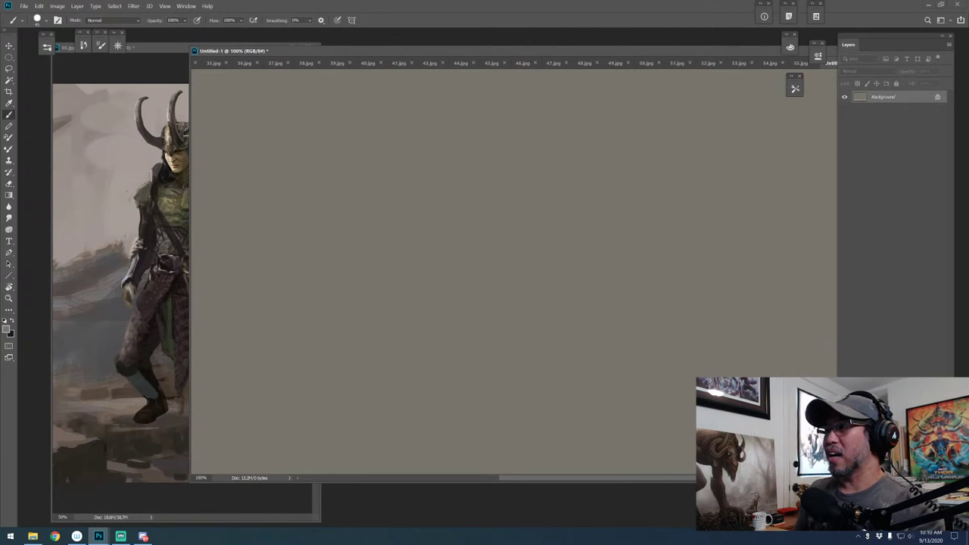
{"action": "key", "text": "ctrl+shift+alt+n"}
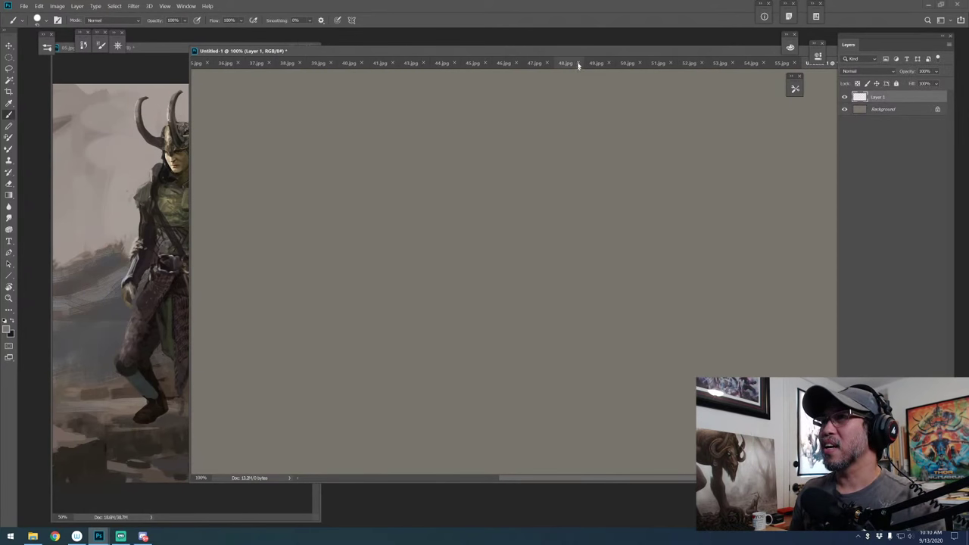
{"action": "left_click_drag", "start_coordinate": [581, 50], "coordinate": [537, 44]}
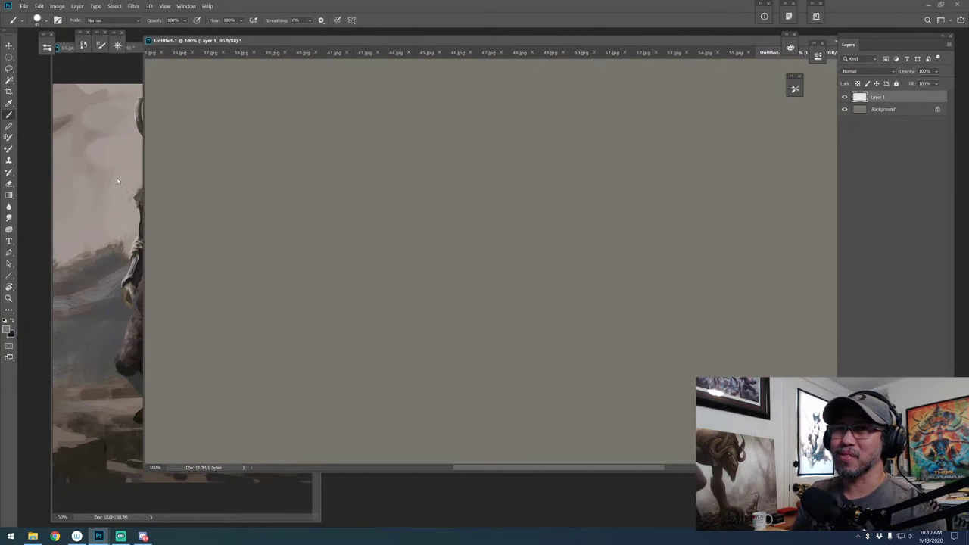
Place the narrowed Untitled-1 canvas beside the horned Loki reference 05.jpg
{"action": "left_click", "coordinate": [143, 179]}
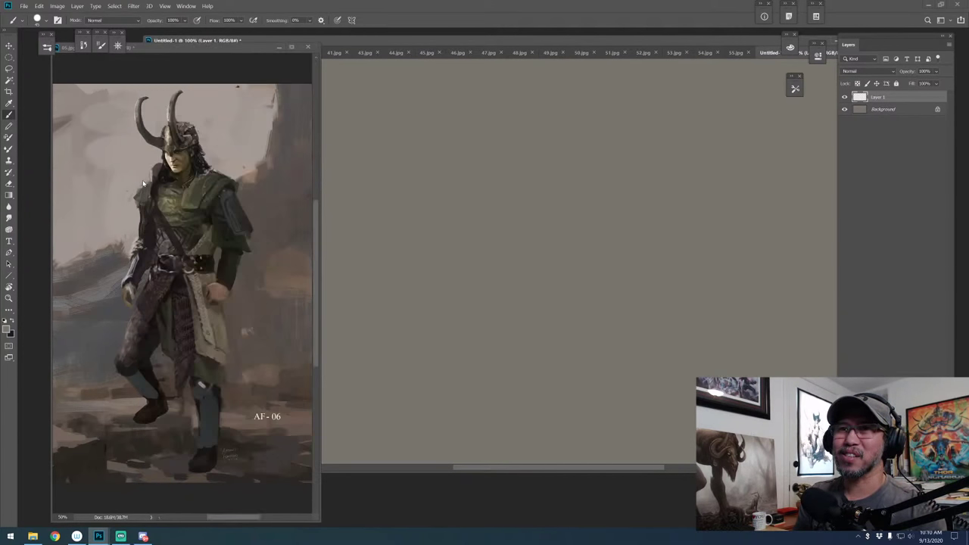
{"action": "left_click_drag", "start_coordinate": [459, 47], "coordinate": [432, 44]}
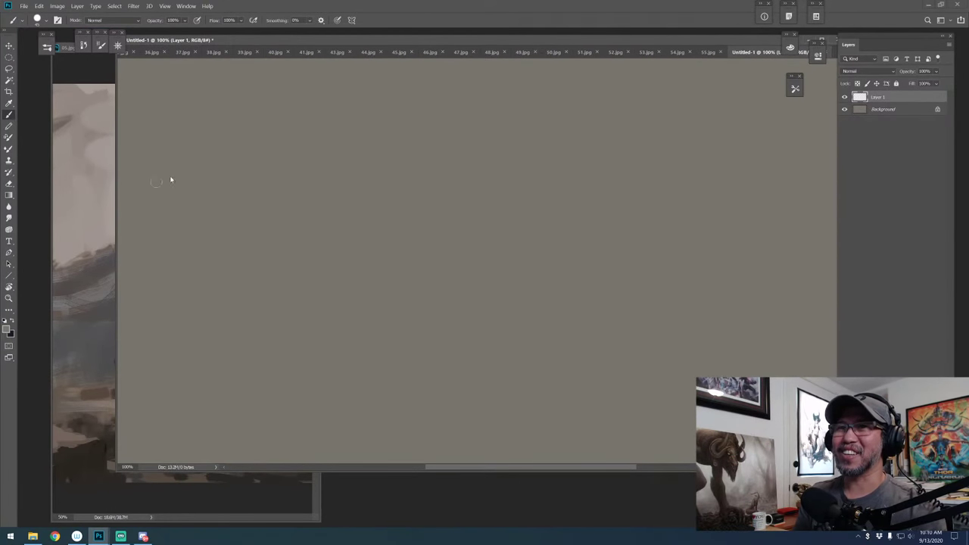
{"action": "left_click_drag", "start_coordinate": [115, 189], "coordinate": [239, 223]}
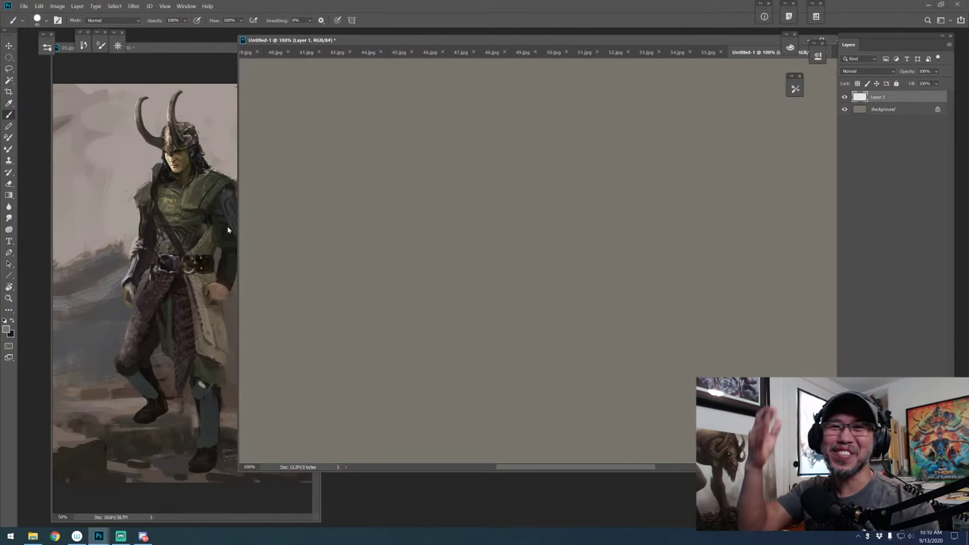
{"action": "left_click_drag", "start_coordinate": [577, 43], "coordinate": [596, 31]}
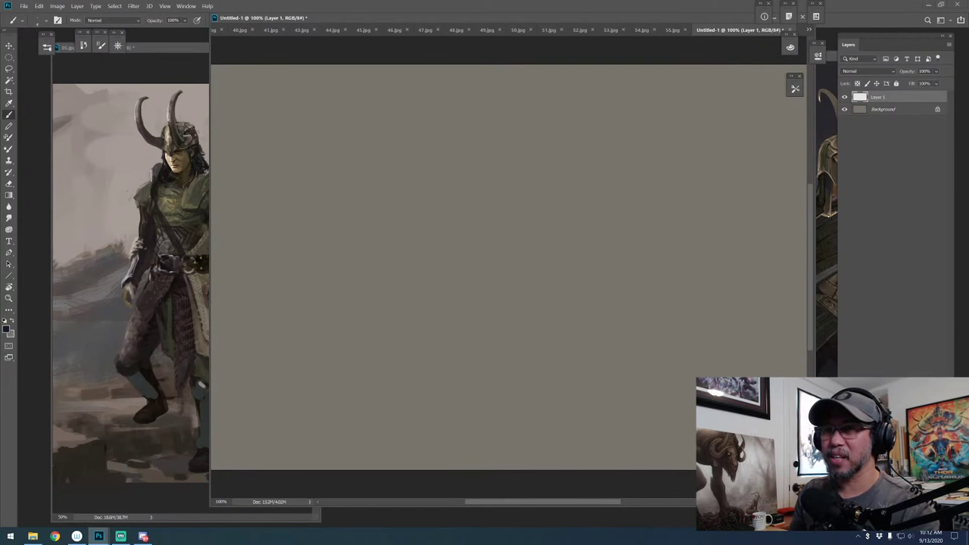
Sketch a U-shaped curve, restoring undone strokes and removing a misplaced curve
{"action": "mouse_move", "coordinate": [298, 189]}
{"action": "left_mouse_down"}
{"action": "mouse_move", "coordinate": [318, 259]}
{"action": "mouse_move", "coordinate": [350, 238]}
{"action": "mouse_move", "coordinate": [385, 167]}
{"action": "left_mouse_up"}
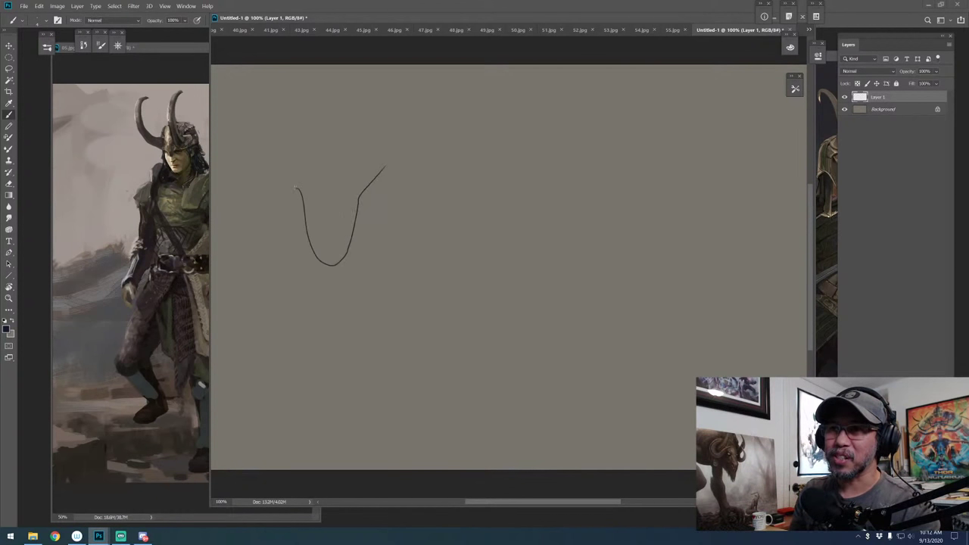
{"action": "mouse_move", "coordinate": [297, 196]}
{"action": "left_mouse_down"}
{"action": "mouse_move", "coordinate": [366, 91]}
{"action": "mouse_move", "coordinate": [347, 94]}
{"action": "mouse_move", "coordinate": [362, 100]}
{"action": "mouse_move", "coordinate": [387, 171]}
{"action": "left_mouse_up"}
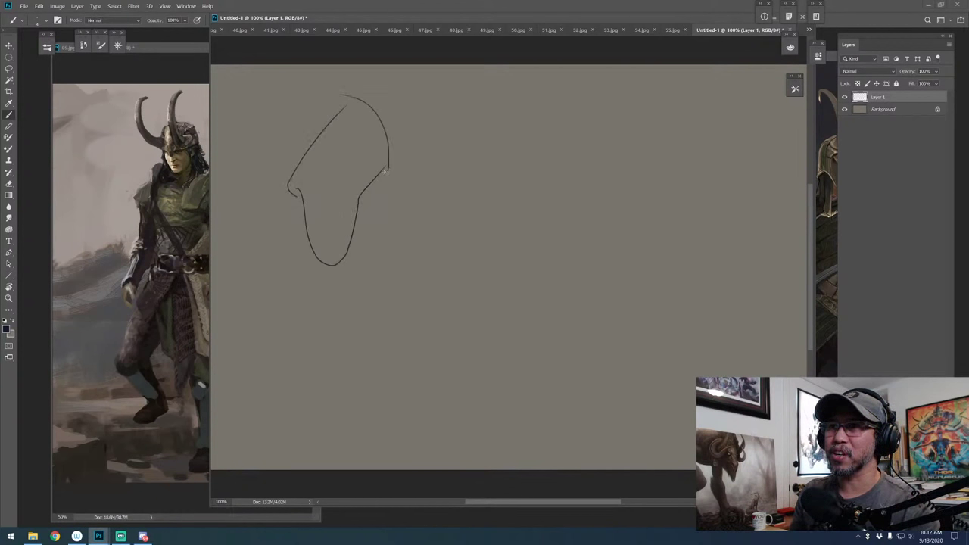
{"action": "key", "text": "ctrl+z"}
{"action": "key", "text": "ctrl+z"}
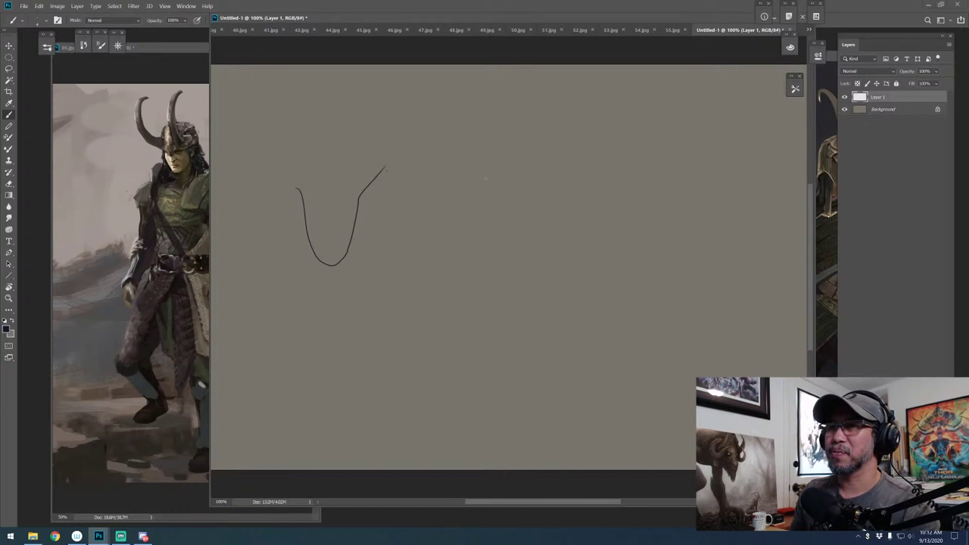
{"action": "key", "text": "ctrl+shift+z"}
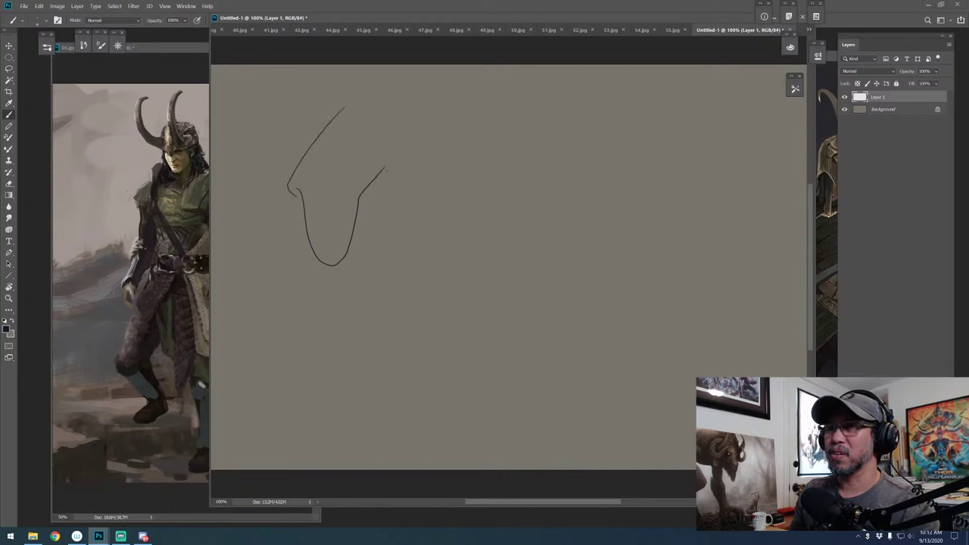
{"action": "key", "text": "ctrl+shift+z"}
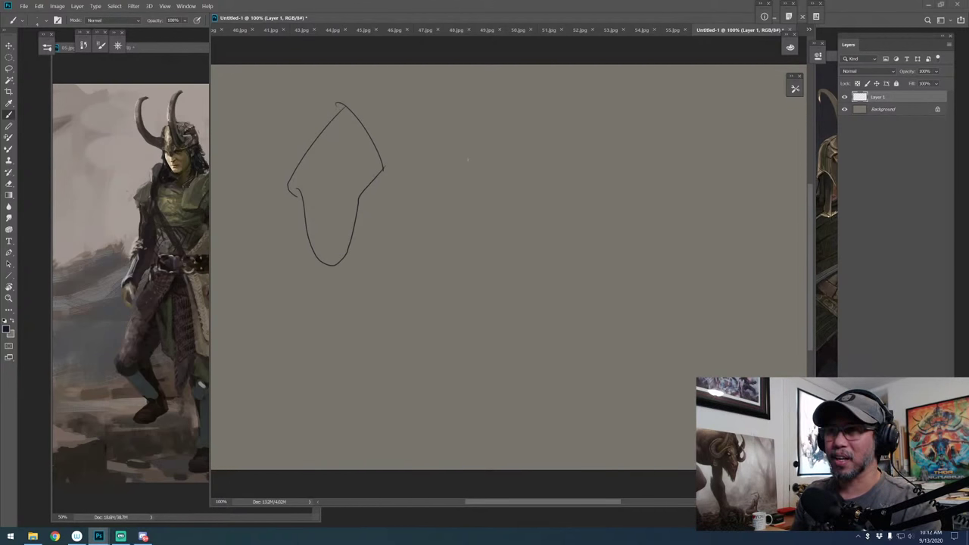
{"action": "mouse_move", "coordinate": [445, 220]}
{"action": "left_mouse_down"}
{"action": "mouse_move", "coordinate": [502, 147]}
{"action": "mouse_move", "coordinate": [559, 173]}
{"action": "left_mouse_up"}
{"action": "key", "text": "ctrl+z"}
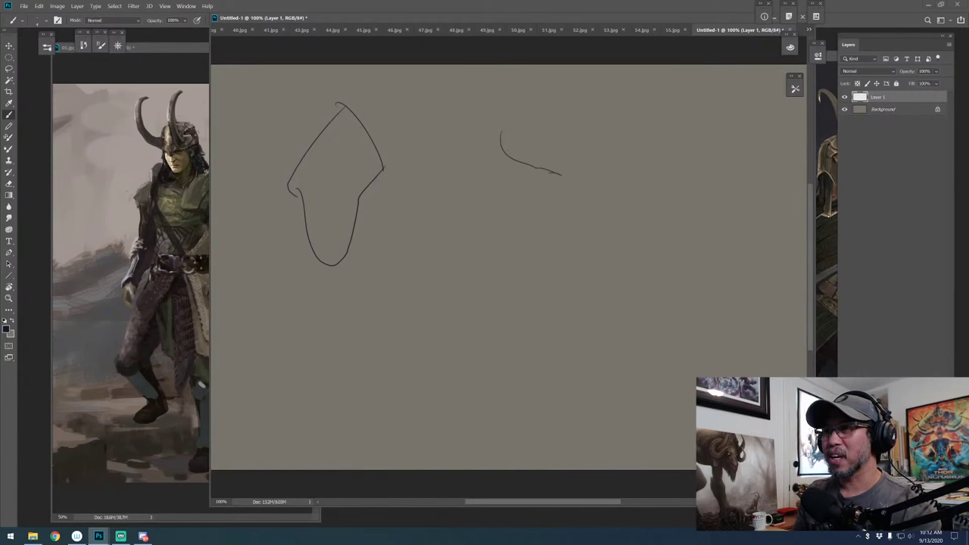
Sketch the cloaked figure with long diagonal lines, construction lines and a shoulder line
{"action": "mouse_move", "coordinate": [500, 133]}
{"action": "left_mouse_down"}
{"action": "mouse_move", "coordinate": [447, 217]}
{"action": "mouse_move", "coordinate": [475, 317]}
{"action": "left_mouse_up"}
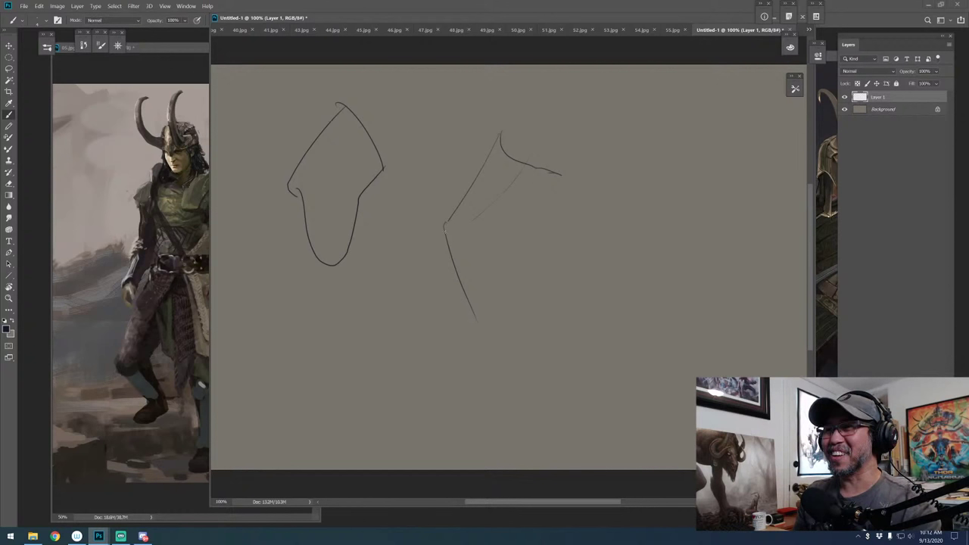
{"action": "left_click_drag", "start_coordinate": [446, 221], "coordinate": [440, 262]}
{"action": "mouse_move", "coordinate": [544, 138]}
{"action": "left_mouse_down"}
{"action": "mouse_move", "coordinate": [527, 167]}
{"action": "mouse_move", "coordinate": [489, 433]}
{"action": "left_mouse_up"}
{"action": "left_click_drag", "start_coordinate": [485, 241], "coordinate": [583, 402]}
{"action": "left_click_drag", "start_coordinate": [471, 281], "coordinate": [587, 401]}
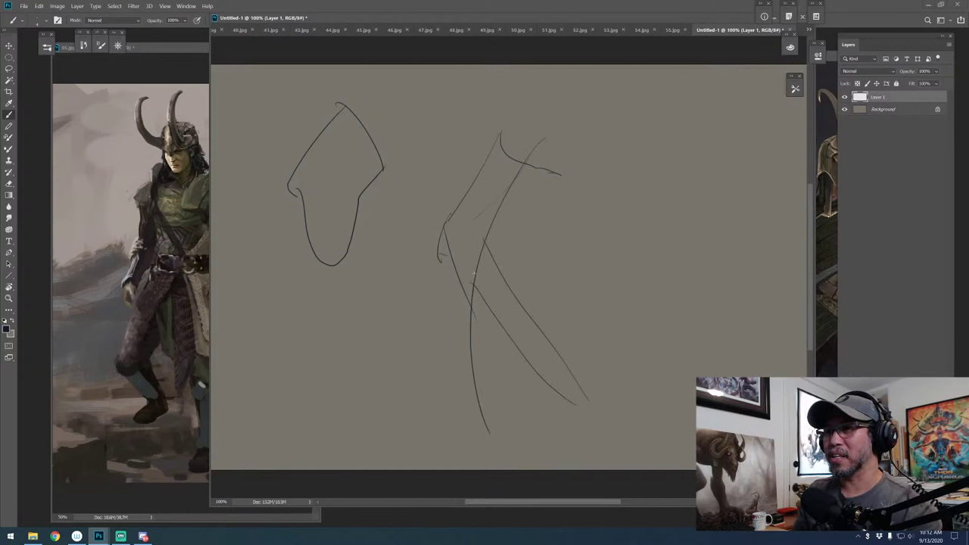
{"action": "left_click_drag", "start_coordinate": [426, 309], "coordinate": [400, 428]}
{"action": "left_click_drag", "start_coordinate": [474, 129], "coordinate": [492, 174]}
{"action": "left_click_drag", "start_coordinate": [509, 178], "coordinate": [582, 231]}
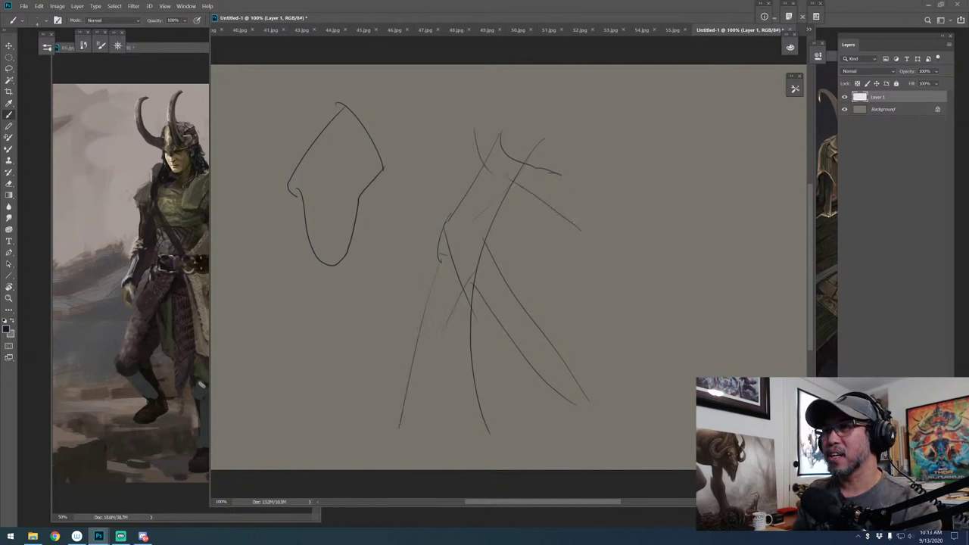
{"action": "left_click_drag", "start_coordinate": [559, 194], "coordinate": [568, 212]}
{"action": "mouse_move", "coordinate": [531, 119]}
{"action": "left_mouse_down"}
{"action": "mouse_move", "coordinate": [427, 146]}
{"action": "mouse_move", "coordinate": [426, 191]}
{"action": "left_mouse_up"}
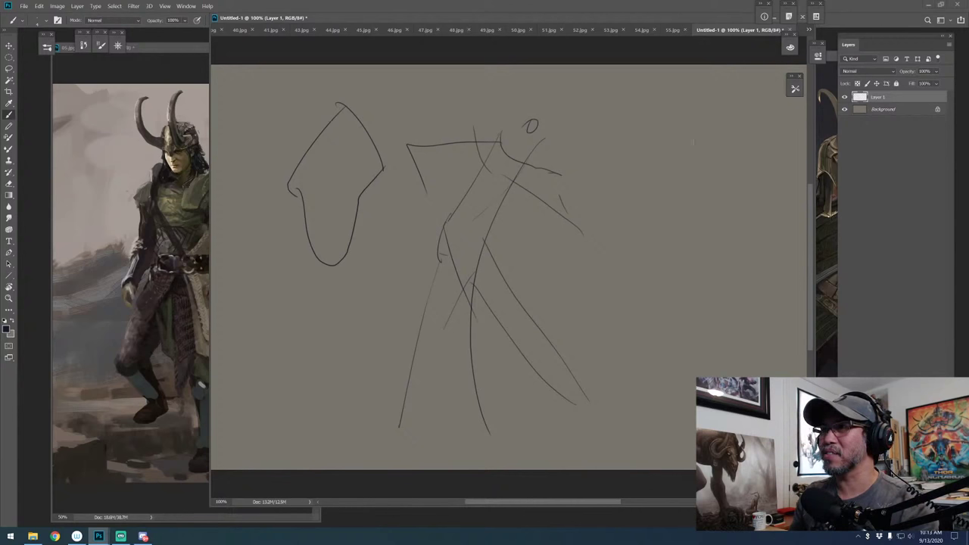
Draw horn-like arcs and hooked lines at the upper right of the canvas
{"action": "left_click_drag", "start_coordinate": [681, 103], "coordinate": [668, 179]}
{"action": "mouse_move", "coordinate": [660, 104]}
{"action": "left_mouse_down"}
{"action": "mouse_move", "coordinate": [656, 141]}
{"action": "mouse_move", "coordinate": [631, 148]}
{"action": "mouse_move", "coordinate": [659, 138]}
{"action": "left_mouse_up"}
{"action": "mouse_move", "coordinate": [661, 109]}
{"action": "left_mouse_down"}
{"action": "mouse_move", "coordinate": [658, 138]}
{"action": "mouse_move", "coordinate": [635, 149]}
{"action": "left_mouse_up"}
{"action": "mouse_move", "coordinate": [654, 113]}
{"action": "left_mouse_down"}
{"action": "mouse_move", "coordinate": [653, 144]}
{"action": "mouse_move", "coordinate": [636, 152]}
{"action": "left_mouse_up"}
{"action": "mouse_move", "coordinate": [701, 98]}
{"action": "left_mouse_down"}
{"action": "mouse_move", "coordinate": [709, 143]}
{"action": "mouse_move", "coordinate": [696, 171]}
{"action": "mouse_move", "coordinate": [708, 170]}
{"action": "left_mouse_up"}
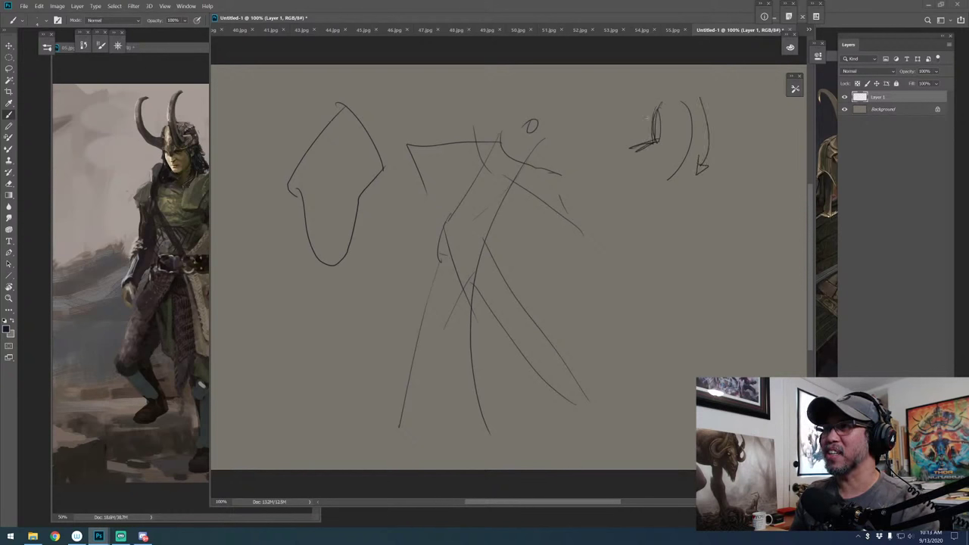
{"action": "mouse_move", "coordinate": [646, 105]}
{"action": "left_mouse_down"}
{"action": "mouse_move", "coordinate": [616, 178]}
{"action": "mouse_move", "coordinate": [676, 176]}
{"action": "left_mouse_up"}
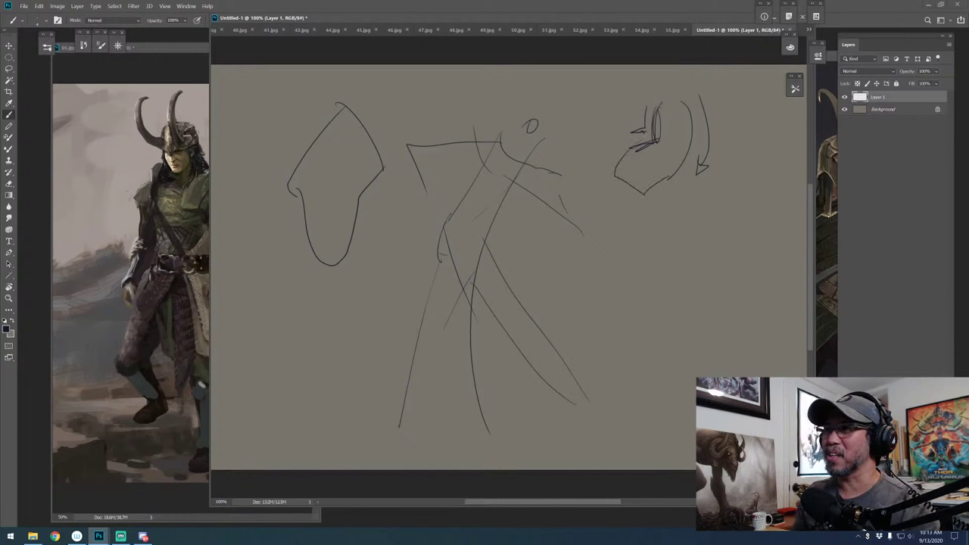
Sketch the beast head with its long top line, jaw, eye and jagged teeth
{"action": "left_click_drag", "start_coordinate": [569, 270], "coordinate": [734, 253]}
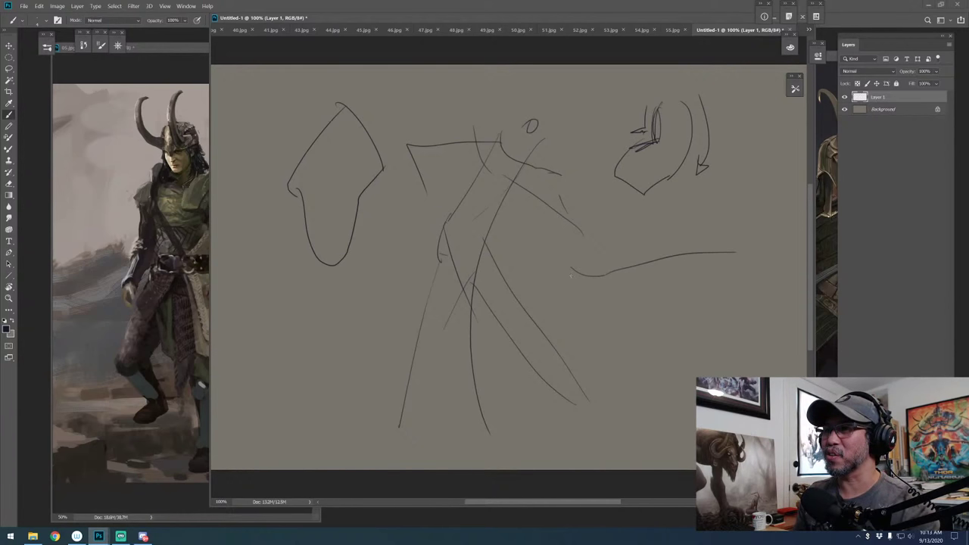
{"action": "mouse_move", "coordinate": [572, 271]}
{"action": "left_mouse_down"}
{"action": "mouse_move", "coordinate": [597, 311]}
{"action": "mouse_move", "coordinate": [613, 282]}
{"action": "mouse_move", "coordinate": [612, 331]}
{"action": "left_mouse_up"}
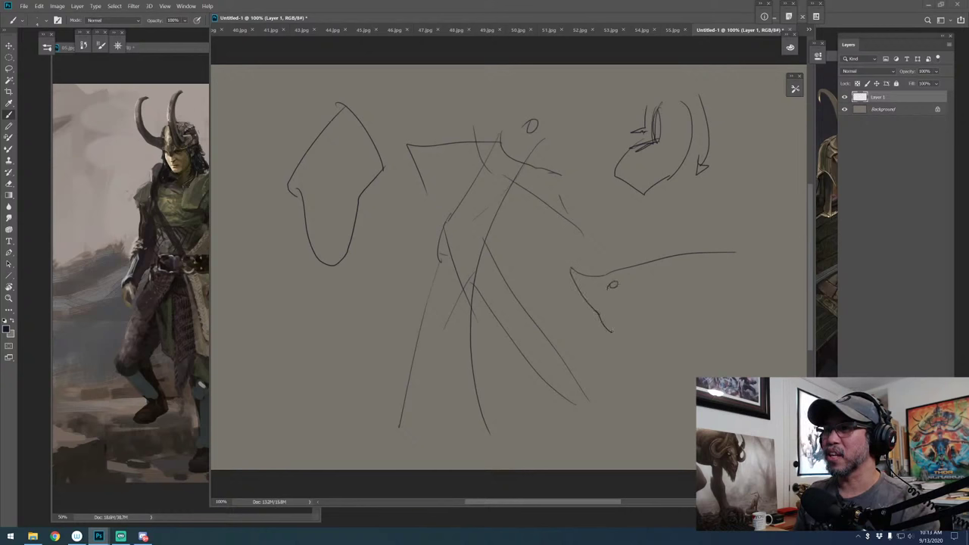
{"action": "left_click_drag", "start_coordinate": [618, 257], "coordinate": [685, 246]}
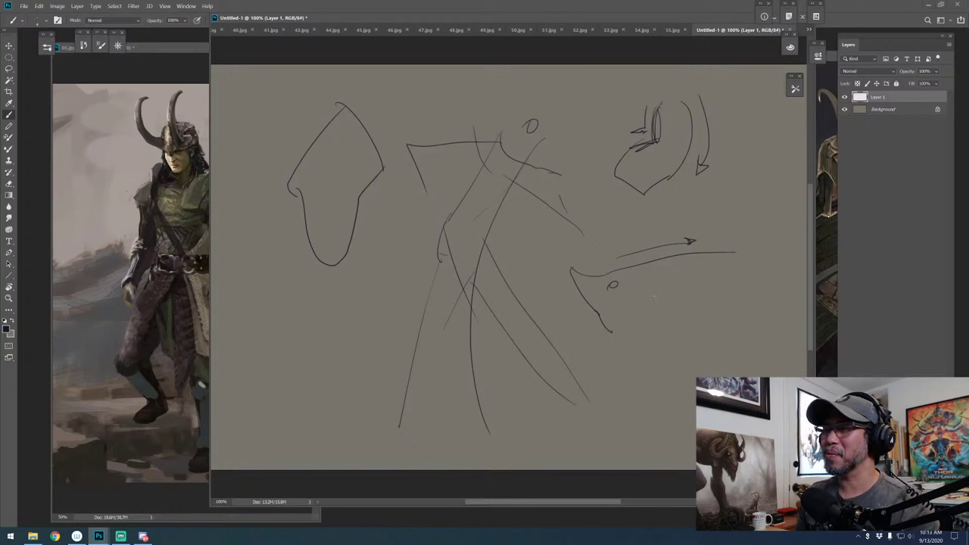
{"action": "mouse_move", "coordinate": [619, 340]}
{"action": "left_mouse_down"}
{"action": "mouse_move", "coordinate": [652, 320]}
{"action": "mouse_move", "coordinate": [704, 315]}
{"action": "mouse_move", "coordinate": [774, 369]}
{"action": "left_mouse_up"}
{"action": "left_click_drag", "start_coordinate": [733, 254], "coordinate": [779, 286]}
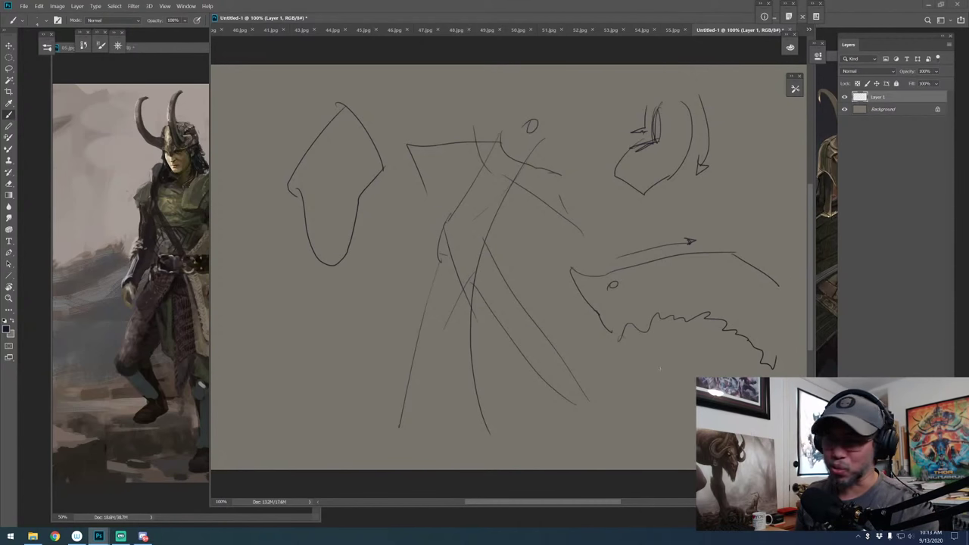
Sketch a claw shape with arcs and curves below the beast's jaw
{"action": "mouse_move", "coordinate": [650, 359]}
{"action": "left_mouse_down"}
{"action": "mouse_move", "coordinate": [667, 419]}
{"action": "mouse_move", "coordinate": [692, 457]}
{"action": "left_mouse_up"}
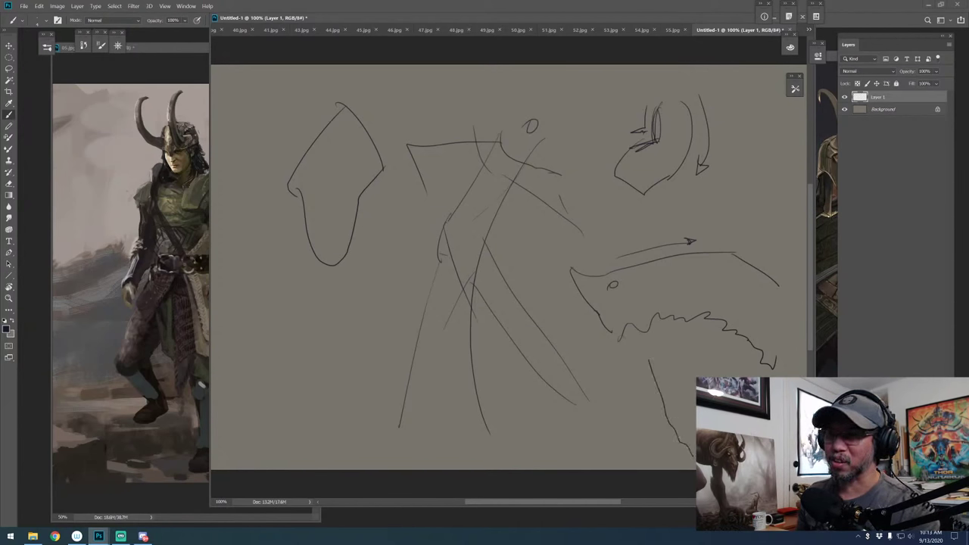
{"action": "mouse_move", "coordinate": [597, 360]}
{"action": "left_mouse_down"}
{"action": "mouse_move", "coordinate": [580, 429]}
{"action": "mouse_move", "coordinate": [613, 453]}
{"action": "mouse_move", "coordinate": [620, 478]}
{"action": "mouse_move", "coordinate": [656, 468]}
{"action": "left_mouse_up"}
{"action": "mouse_move", "coordinate": [676, 364]}
{"action": "left_mouse_down"}
{"action": "mouse_move", "coordinate": [632, 337]}
{"action": "mouse_move", "coordinate": [586, 355]}
{"action": "left_mouse_up"}
{"action": "left_click_drag", "start_coordinate": [640, 342], "coordinate": [693, 390]}
{"action": "mouse_move", "coordinate": [621, 341]}
{"action": "left_mouse_down"}
{"action": "mouse_move", "coordinate": [572, 397]}
{"action": "mouse_move", "coordinate": [636, 433]}
{"action": "left_mouse_up"}
{"action": "left_click_drag", "start_coordinate": [643, 432], "coordinate": [693, 403]}
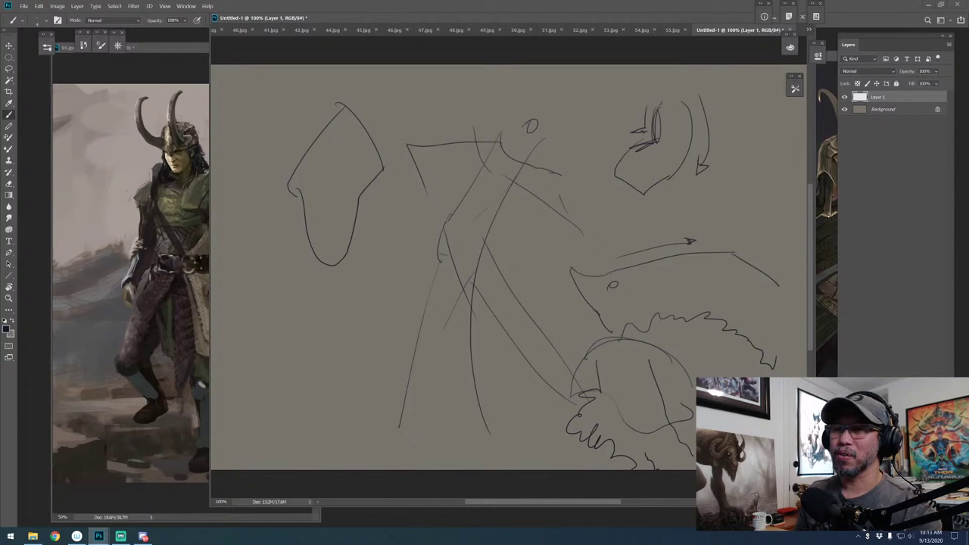
Begin the left hooded creature with a jagged claw, body outline and hood arc
{"action": "mouse_move", "coordinate": [277, 285]}
{"action": "left_mouse_down"}
{"action": "mouse_move", "coordinate": [233, 331]}
{"action": "mouse_move", "coordinate": [243, 353]}
{"action": "mouse_move", "coordinate": [240, 421]}
{"action": "mouse_move", "coordinate": [288, 364]}
{"action": "mouse_move", "coordinate": [298, 383]}
{"action": "mouse_move", "coordinate": [295, 452]}
{"action": "mouse_move", "coordinate": [330, 400]}
{"action": "mouse_move", "coordinate": [364, 401]}
{"action": "left_mouse_up"}
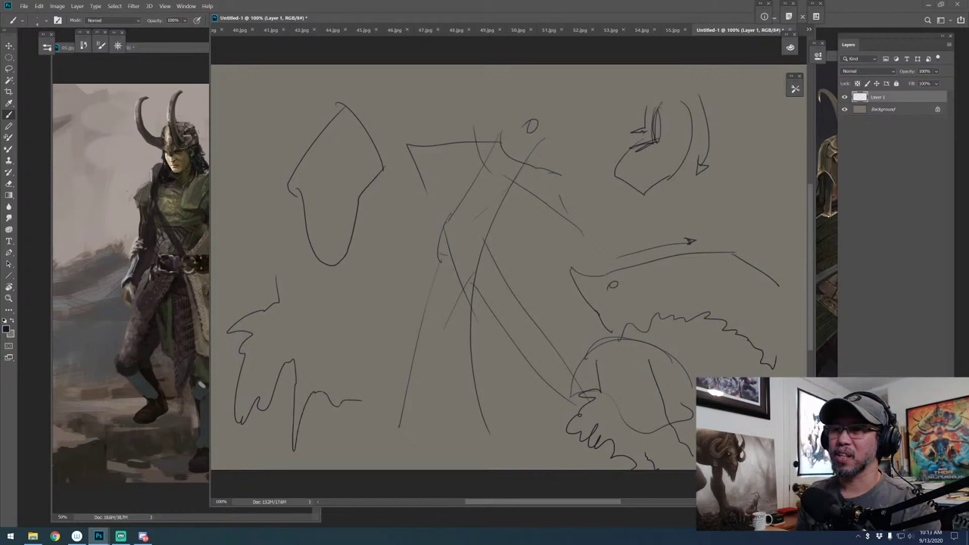
{"action": "left_click_drag", "start_coordinate": [378, 223], "coordinate": [416, 393]}
{"action": "mouse_move", "coordinate": [350, 400]}
{"action": "left_mouse_down"}
{"action": "mouse_move", "coordinate": [351, 424]}
{"action": "mouse_move", "coordinate": [407, 413]}
{"action": "left_mouse_up"}
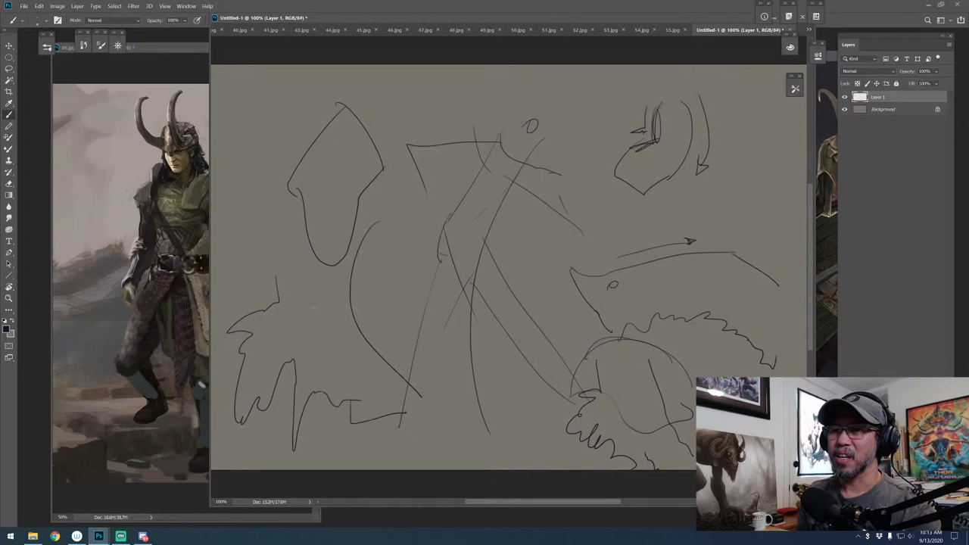
{"action": "mouse_move", "coordinate": [318, 313]}
{"action": "left_mouse_down"}
{"action": "mouse_move", "coordinate": [320, 336]}
{"action": "mouse_move", "coordinate": [356, 339]}
{"action": "mouse_move", "coordinate": [353, 377]}
{"action": "left_mouse_up"}
{"action": "left_click_drag", "start_coordinate": [329, 338], "coordinate": [350, 362]}
{"action": "left_click_drag", "start_coordinate": [308, 262], "coordinate": [327, 334]}
{"action": "mouse_move", "coordinate": [278, 279]}
{"action": "left_mouse_down"}
{"action": "mouse_move", "coordinate": [311, 200]}
{"action": "mouse_move", "coordinate": [376, 224]}
{"action": "left_mouse_up"}
{"action": "left_click_drag", "start_coordinate": [322, 241], "coordinate": [312, 330]}
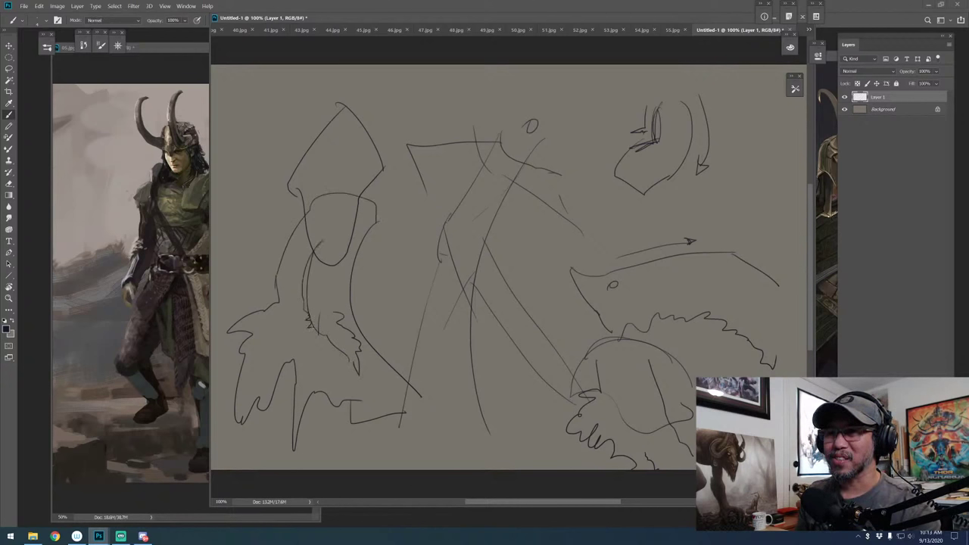
Detail the hooded creature's chest, curls, lower lines, eyes and hood
{"action": "left_click_drag", "start_coordinate": [251, 403], "coordinate": [262, 417]}
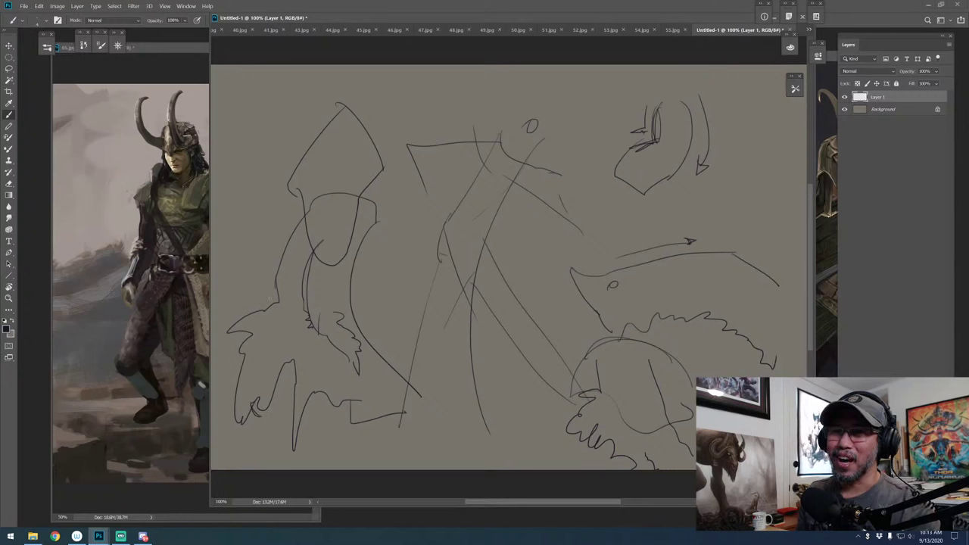
{"action": "left_click_drag", "start_coordinate": [273, 293], "coordinate": [232, 321]}
{"action": "left_click_drag", "start_coordinate": [278, 282], "coordinate": [268, 297]}
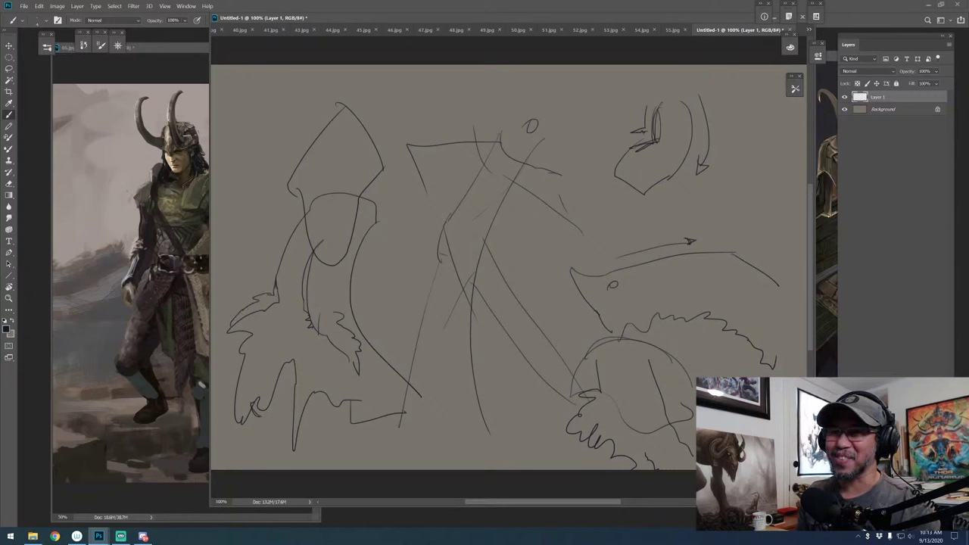
{"action": "left_click_drag", "start_coordinate": [330, 242], "coordinate": [327, 336]}
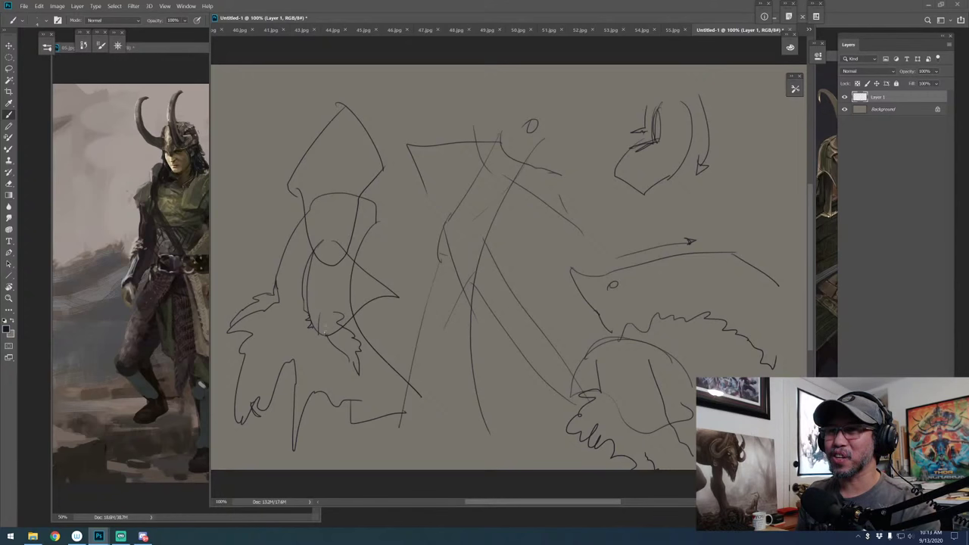
{"action": "left_click_drag", "start_coordinate": [320, 262], "coordinate": [324, 274]}
{"action": "left_click_drag", "start_coordinate": [375, 220], "coordinate": [376, 251]}
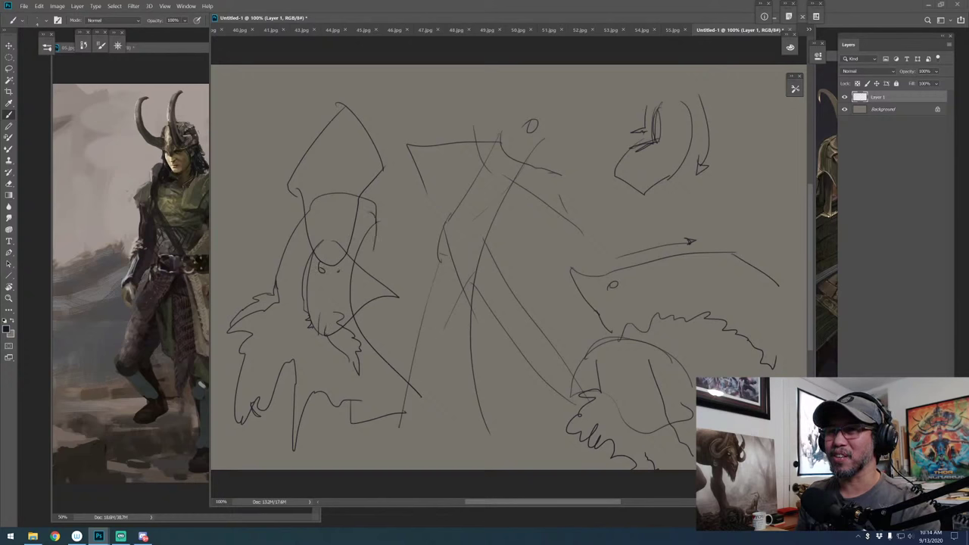
{"action": "left_click_drag", "start_coordinate": [276, 383], "coordinate": [245, 469]}
{"action": "left_click_drag", "start_coordinate": [383, 428], "coordinate": [387, 470]}
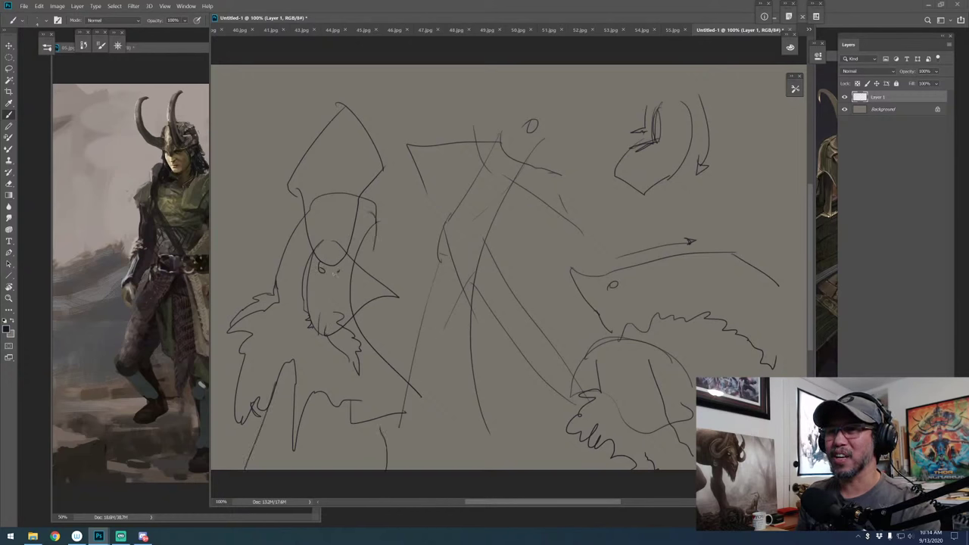
{"action": "mouse_move", "coordinate": [318, 259]}
{"action": "left_mouse_down"}
{"action": "mouse_move", "coordinate": [349, 267]}
{"action": "mouse_move", "coordinate": [368, 218]}
{"action": "mouse_move", "coordinate": [316, 246]}
{"action": "mouse_move", "coordinate": [374, 264]}
{"action": "mouse_move", "coordinate": [368, 306]}
{"action": "left_mouse_up"}
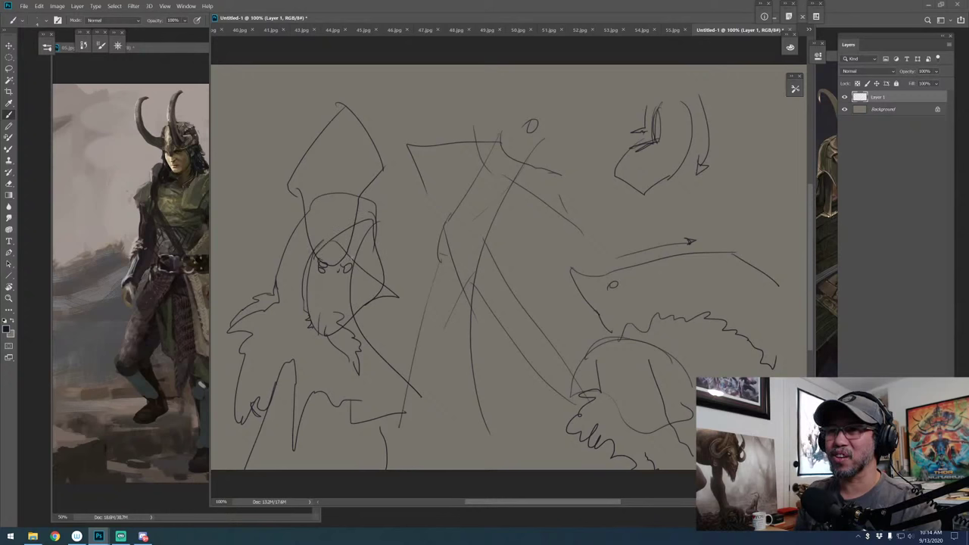
Switch to the Eraser, clear the creature's face, and select the 'eraser Airy Hard' preset
{"action": "key", "text": "e"}
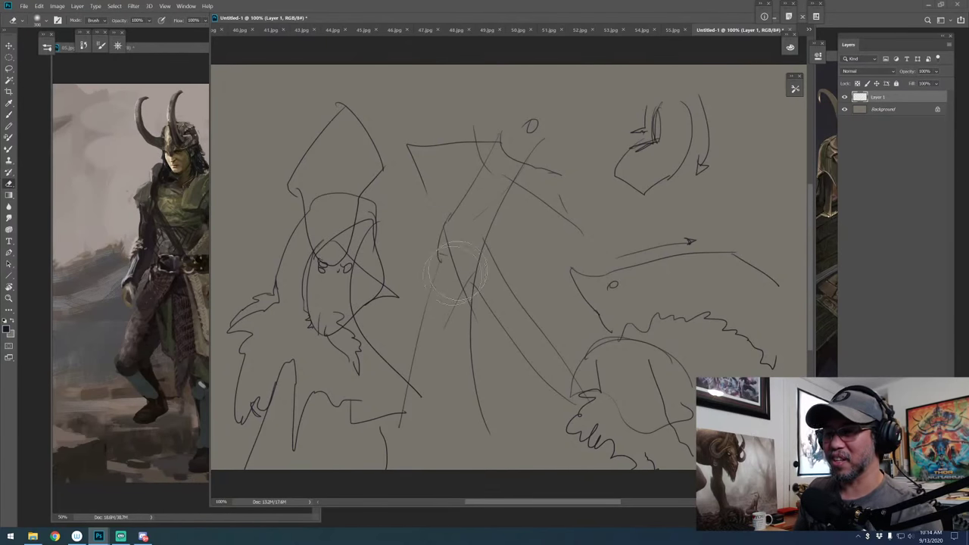
{"action": "mouse_move", "coordinate": [356, 235]}
{"action": "left_mouse_down"}
{"action": "mouse_move", "coordinate": [333, 341]}
{"action": "mouse_move", "coordinate": [382, 341]}
{"action": "left_mouse_up"}
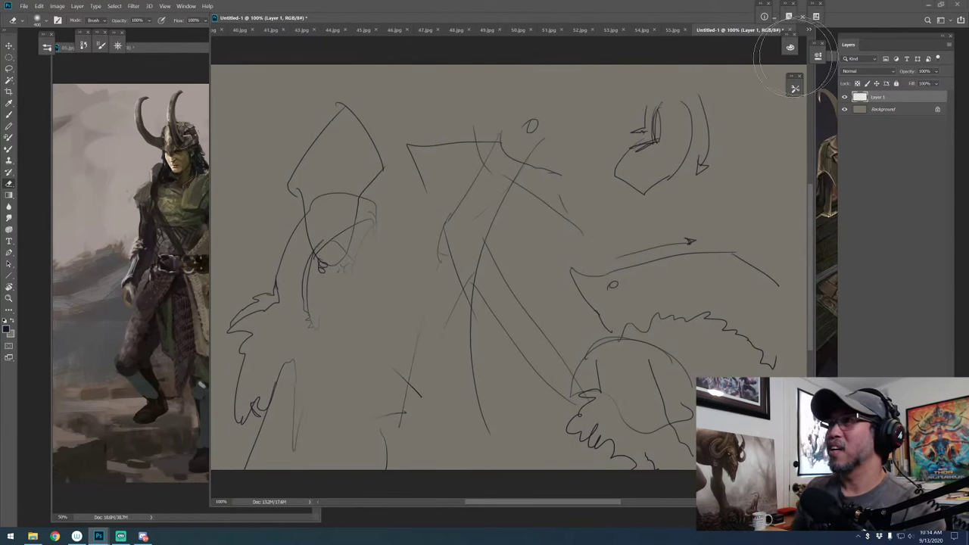
{"action": "left_click", "coordinate": [796, 88]}
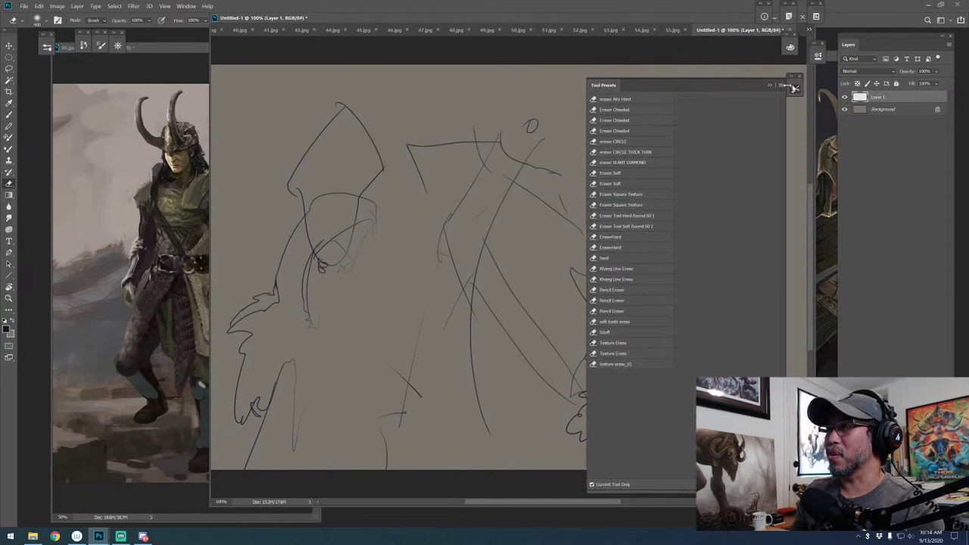
{"action": "left_click", "coordinate": [636, 99]}
{"action": "left_click", "coordinate": [796, 88]}
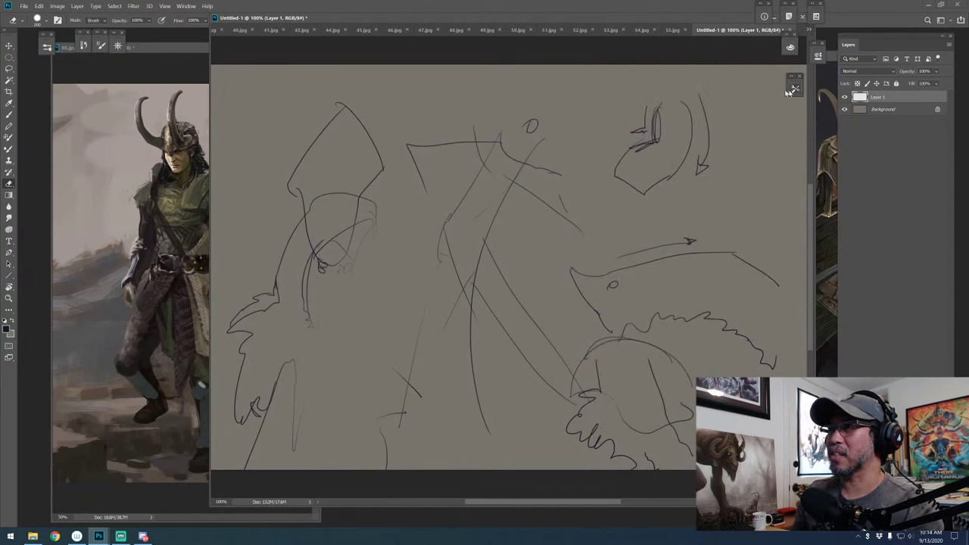
Erase the remaining strokes across the canvas and return to the Brush
{"action": "mouse_move", "coordinate": [568, 156]}
{"action": "left_mouse_down"}
{"action": "mouse_move", "coordinate": [485, 341]}
{"action": "mouse_move", "coordinate": [621, 101]}
{"action": "mouse_move", "coordinate": [690, 174]}
{"action": "mouse_move", "coordinate": [716, 298]}
{"action": "mouse_move", "coordinate": [772, 348]}
{"action": "mouse_move", "coordinate": [530, 326]}
{"action": "mouse_move", "coordinate": [394, 425]}
{"action": "mouse_move", "coordinate": [367, 314]}
{"action": "mouse_move", "coordinate": [242, 364]}
{"action": "mouse_move", "coordinate": [417, 147]}
{"action": "mouse_move", "coordinate": [247, 168]}
{"action": "left_mouse_up"}
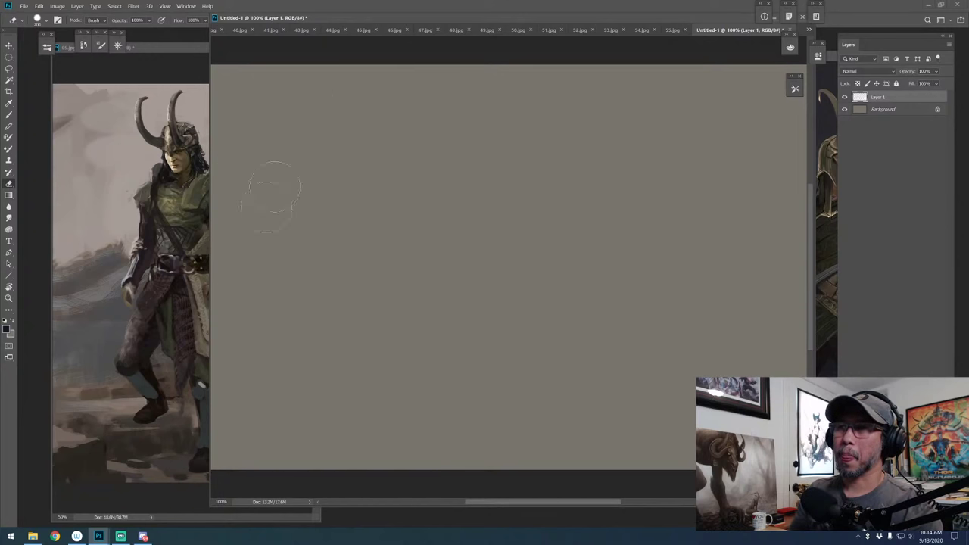
{"action": "mouse_move", "coordinate": [588, 250]}
{"action": "left_mouse_down"}
{"action": "mouse_move", "coordinate": [569, 266]}
{"action": "mouse_move", "coordinate": [574, 235]}
{"action": "left_mouse_up"}
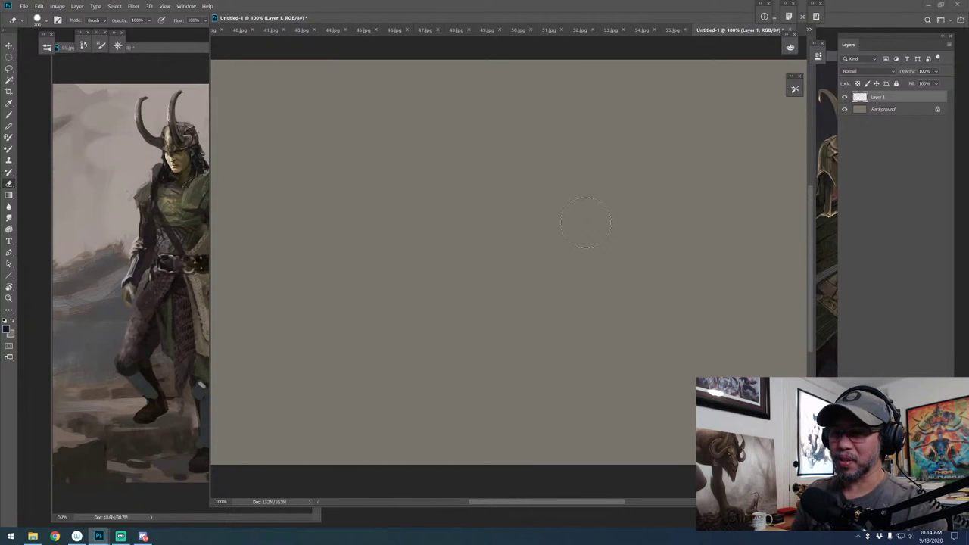
{"action": "key", "text": "b"}
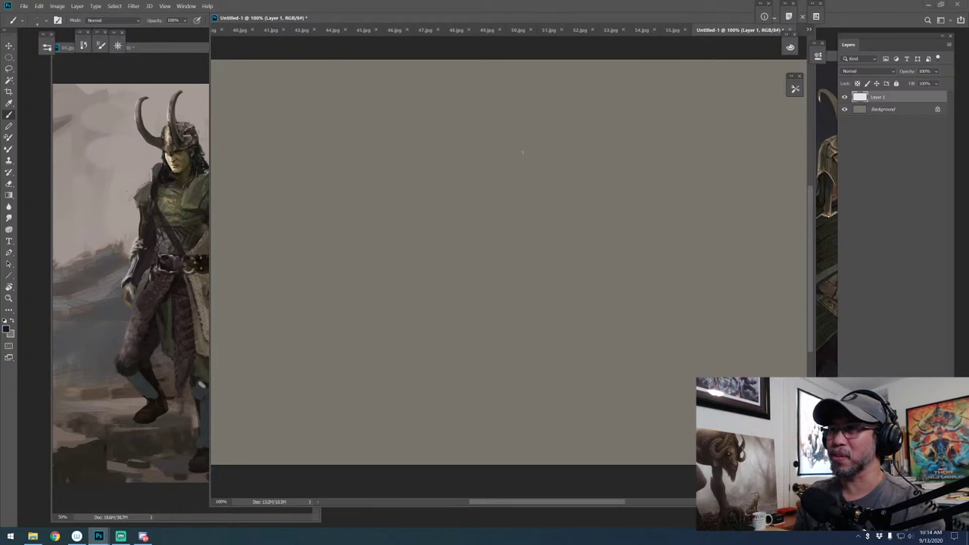
Draw the figure's shoulders and torso, undoing and redrawing the torso outline
{"action": "mouse_move", "coordinate": [522, 152]}
{"action": "left_mouse_down"}
{"action": "mouse_move", "coordinate": [543, 133]}
{"action": "mouse_move", "coordinate": [519, 159]}
{"action": "mouse_move", "coordinate": [524, 179]}
{"action": "mouse_move", "coordinate": [540, 179]}
{"action": "mouse_move", "coordinate": [493, 187]}
{"action": "left_mouse_up"}
{"action": "key", "text": "ctrl+z"}
{"action": "mouse_move", "coordinate": [541, 176]}
{"action": "left_mouse_down"}
{"action": "mouse_move", "coordinate": [566, 200]}
{"action": "mouse_move", "coordinate": [546, 265]}
{"action": "left_mouse_up"}
{"action": "mouse_move", "coordinate": [492, 189]}
{"action": "left_mouse_down"}
{"action": "mouse_move", "coordinate": [505, 269]}
{"action": "mouse_move", "coordinate": [496, 294]}
{"action": "mouse_move", "coordinate": [517, 312]}
{"action": "mouse_move", "coordinate": [560, 300]}
{"action": "mouse_move", "coordinate": [546, 262]}
{"action": "left_mouse_up"}
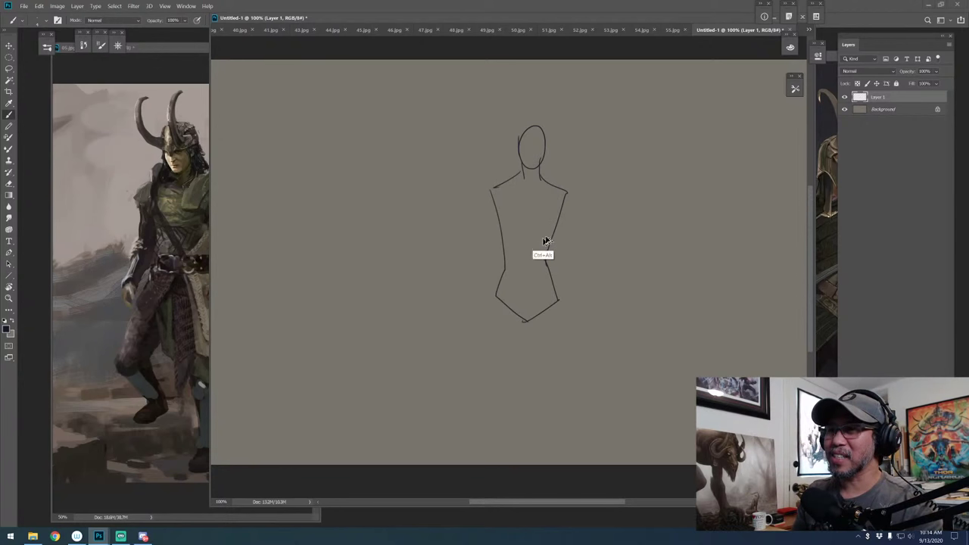
{"action": "key", "text": "ctrl+alt+z"}
{"action": "key", "text": "ctrl+alt+z"}
{"action": "mouse_move", "coordinate": [493, 191]}
{"action": "left_mouse_down"}
{"action": "mouse_move", "coordinate": [504, 256]}
{"action": "mouse_move", "coordinate": [523, 280]}
{"action": "mouse_move", "coordinate": [548, 244]}
{"action": "left_mouse_up"}
{"action": "key", "text": "ctrl+alt+z"}
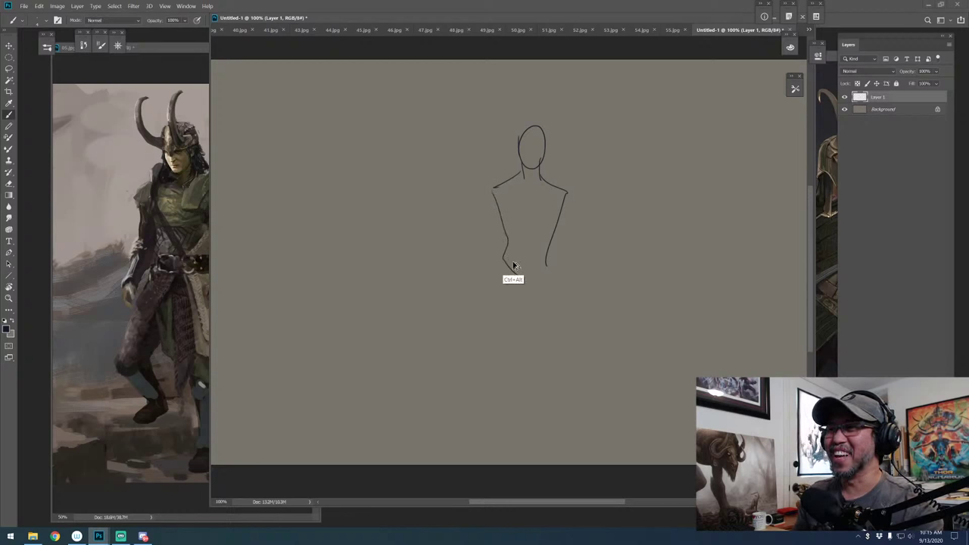
{"action": "key", "text": "ctrl+alt+z"}
{"action": "mouse_move", "coordinate": [493, 189]}
{"action": "left_mouse_down"}
{"action": "mouse_move", "coordinate": [506, 251]}
{"action": "mouse_move", "coordinate": [497, 277]}
{"action": "mouse_move", "coordinate": [518, 298]}
{"action": "mouse_move", "coordinate": [546, 265]}
{"action": "left_mouse_up"}
Draw both legs with inner and outer lines, shins and a foot
{"action": "left_click_drag", "start_coordinate": [493, 277], "coordinate": [506, 408]}
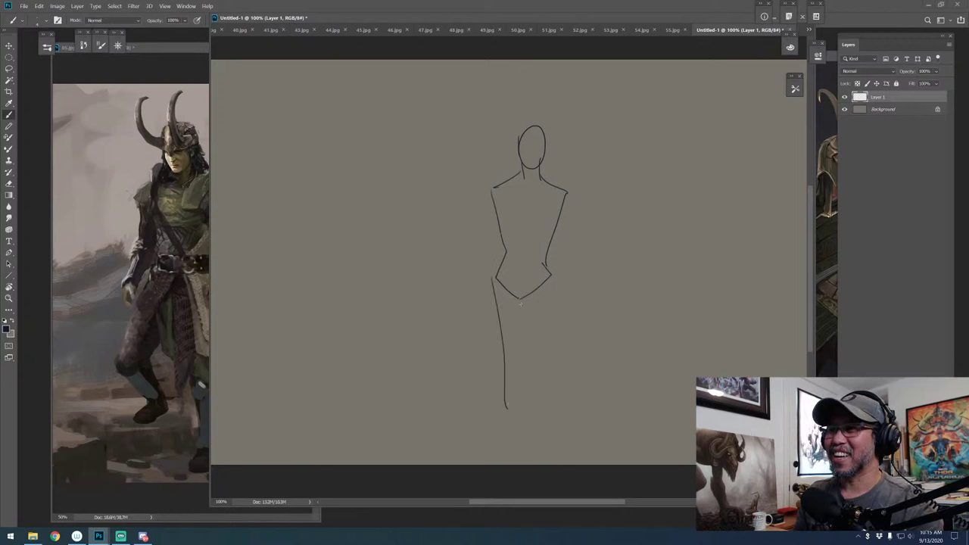
{"action": "left_click_drag", "start_coordinate": [520, 303], "coordinate": [516, 433]}
{"action": "left_click_drag", "start_coordinate": [521, 302], "coordinate": [546, 379]}
{"action": "left_click_drag", "start_coordinate": [553, 274], "coordinate": [547, 423]}
{"action": "left_click_drag", "start_coordinate": [545, 364], "coordinate": [547, 444]}
{"action": "mouse_move", "coordinate": [517, 414]}
{"action": "left_mouse_down"}
{"action": "mouse_move", "coordinate": [512, 437]}
{"action": "mouse_move", "coordinate": [493, 447]}
{"action": "left_mouse_up"}
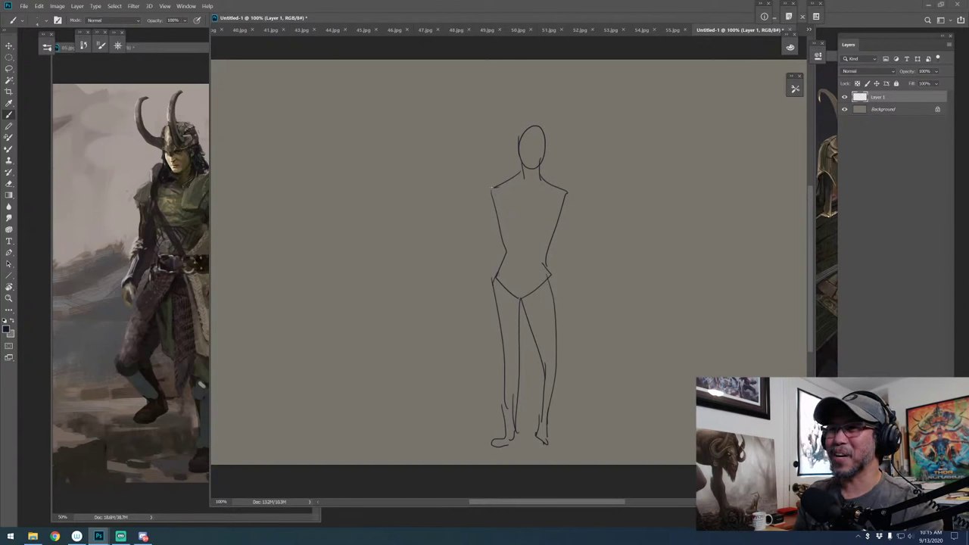
Add one arm with hand on hip, a hanging arm, and the waistline
{"action": "mouse_move", "coordinate": [492, 188]}
{"action": "left_mouse_down"}
{"action": "mouse_move", "coordinate": [459, 230]}
{"action": "mouse_move", "coordinate": [487, 246]}
{"action": "mouse_move", "coordinate": [474, 225]}
{"action": "mouse_move", "coordinate": [503, 270]}
{"action": "left_mouse_up"}
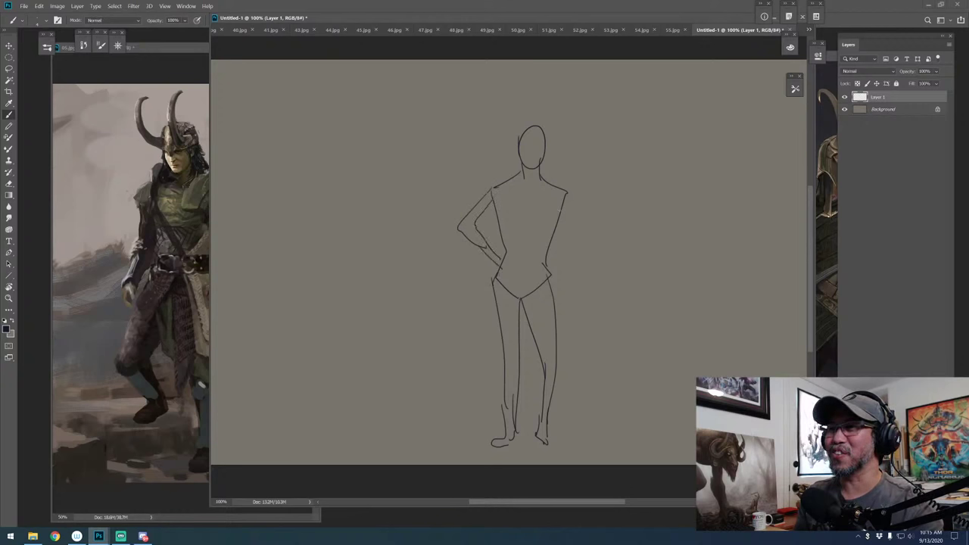
{"action": "left_click_drag", "start_coordinate": [566, 188], "coordinate": [582, 320]}
{"action": "left_click_drag", "start_coordinate": [559, 215], "coordinate": [573, 304]}
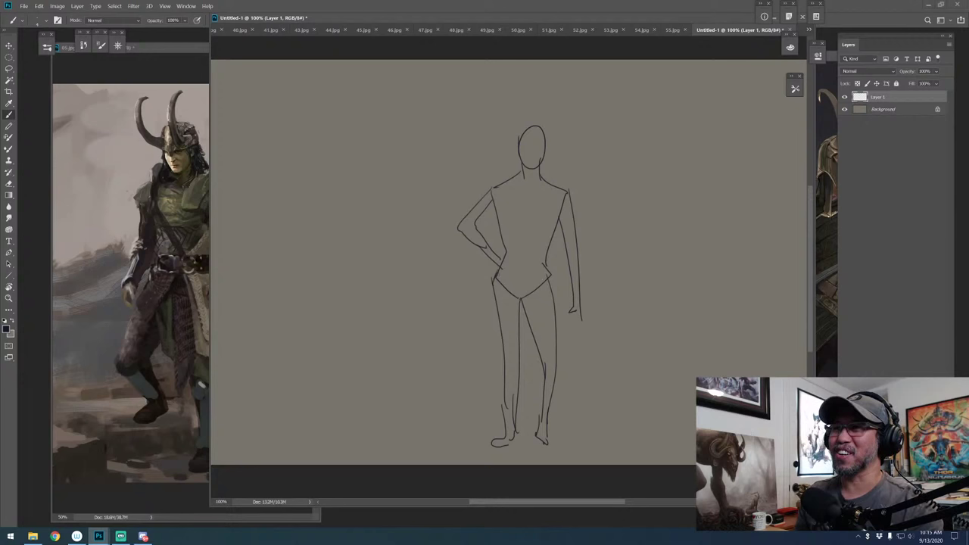
{"action": "left_click_drag", "start_coordinate": [501, 255], "coordinate": [541, 254]}
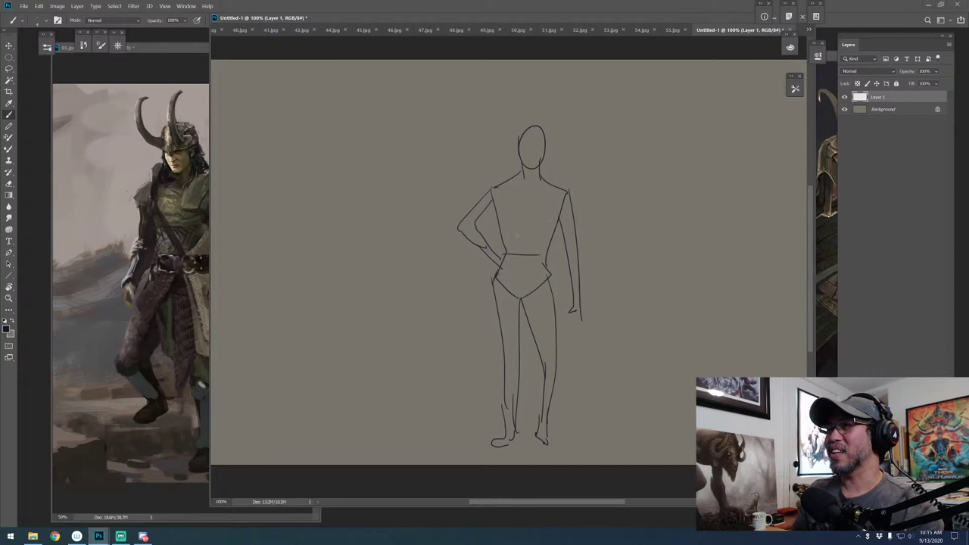
Shift the third duplicate figure about 250 px left into place
{"action": "key", "text": "v"}
{"action": "mouse_move", "coordinate": [536, 247]}
{"action": "left_mouse_down"}
{"action": "mouse_move", "coordinate": [368, 220]}
{"action": "mouse_move", "coordinate": [363, 244]}
{"action": "mouse_move", "coordinate": [516, 249]}
{"action": "mouse_move", "coordinate": [514, 240]}
{"action": "mouse_move", "coordinate": [510, 252]}
{"action": "mouse_move", "coordinate": [656, 255]}
{"action": "mouse_move", "coordinate": [695, 229]}
{"action": "mouse_move", "coordinate": [691, 238]}
{"action": "left_mouse_up"}
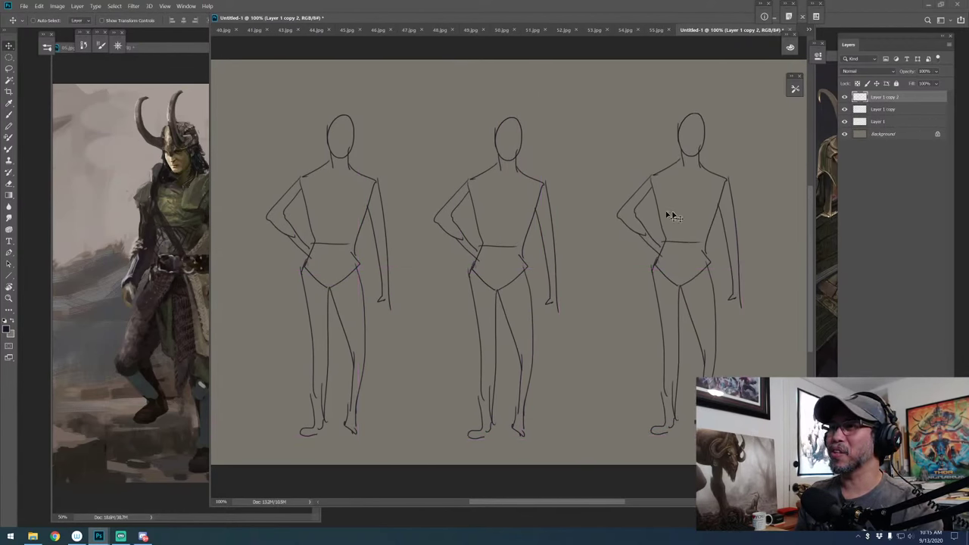
{"action": "key", "text": "b"}
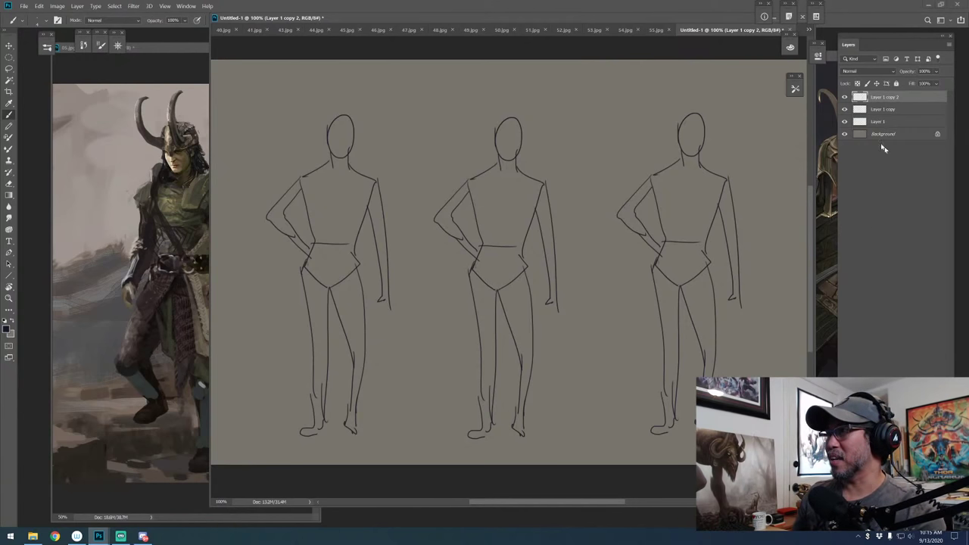
{"action": "left_click", "coordinate": [894, 112]}
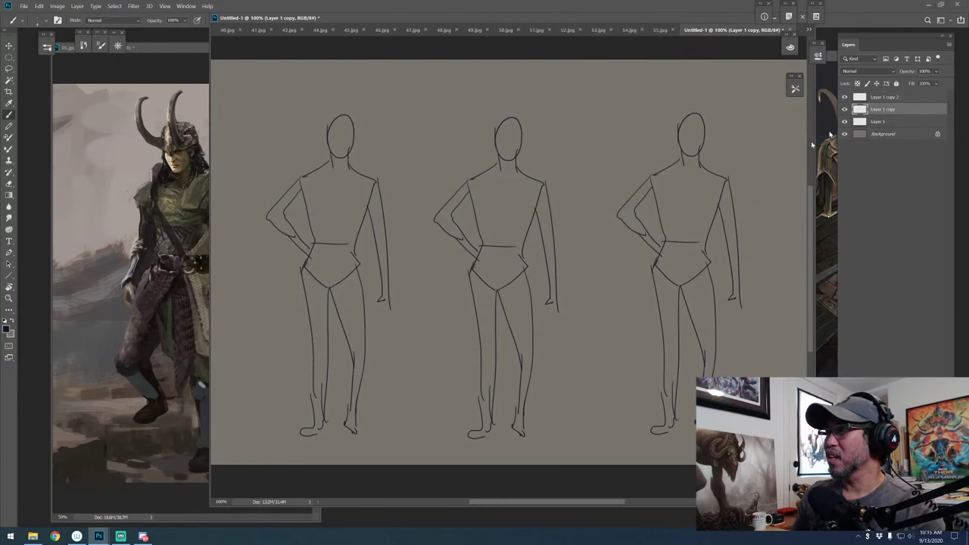
{"action": "left_click", "coordinate": [901, 98]}
Free-transform the right figure to squash it shorter
{"action": "key", "text": "ctrl+t"}
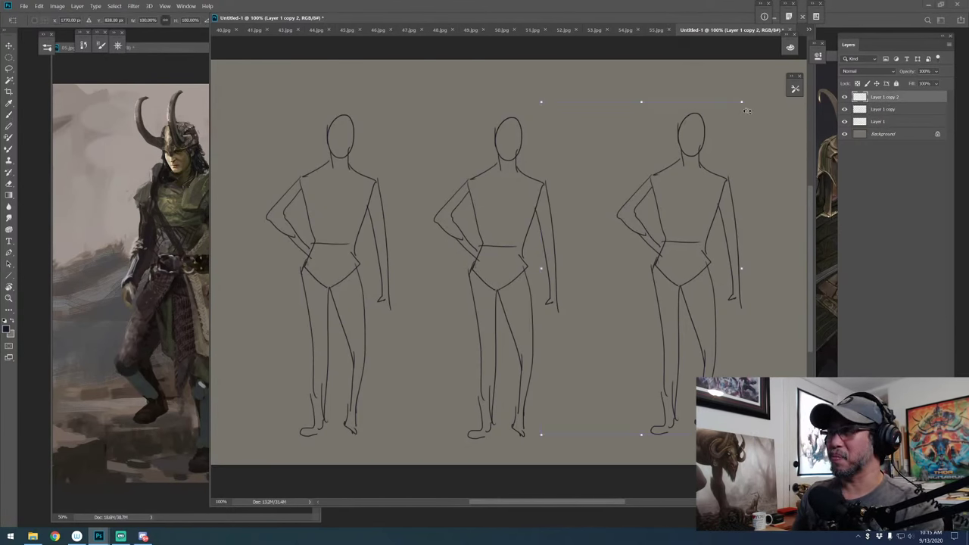
{"action": "left_click_drag", "start_coordinate": [643, 103], "coordinate": [638, 126]}
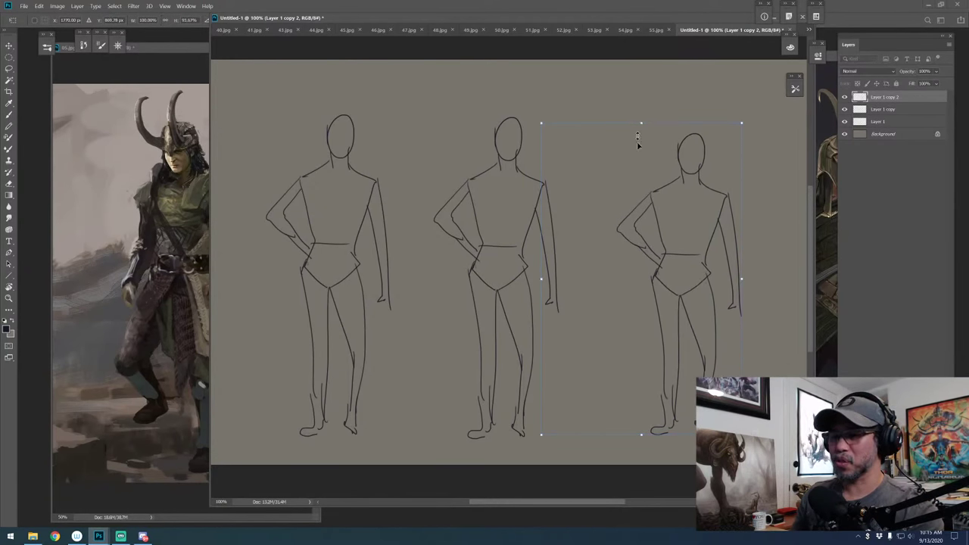
{"action": "key", "text": "Return"}
{"action": "key", "text": "b"}
Lasso and shorten the right figure's legs, deselect, and add a new top layer
{"action": "key", "text": "l"}
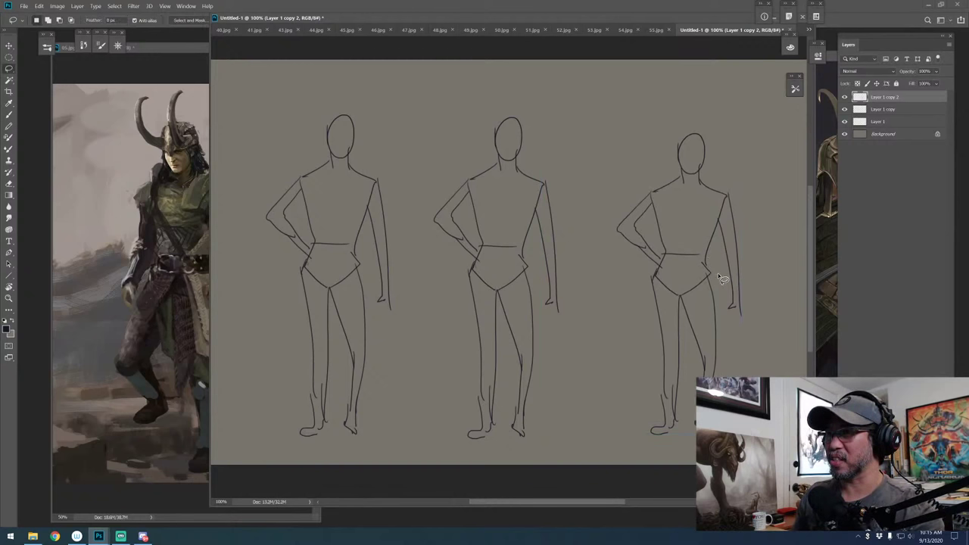
{"action": "mouse_move", "coordinate": [718, 272]}
{"action": "left_mouse_down"}
{"action": "mouse_move", "coordinate": [627, 447]}
{"action": "mouse_move", "coordinate": [732, 357]}
{"action": "mouse_move", "coordinate": [728, 312]}
{"action": "left_mouse_up"}
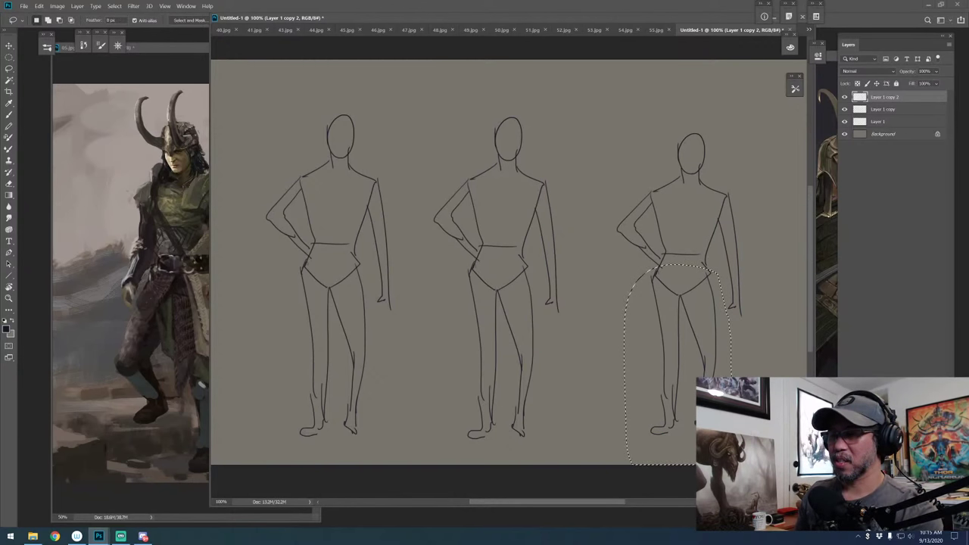
{"action": "key", "text": "ctrl+t"}
{"action": "left_click_drag", "start_coordinate": [681, 463], "coordinate": [681, 449]}
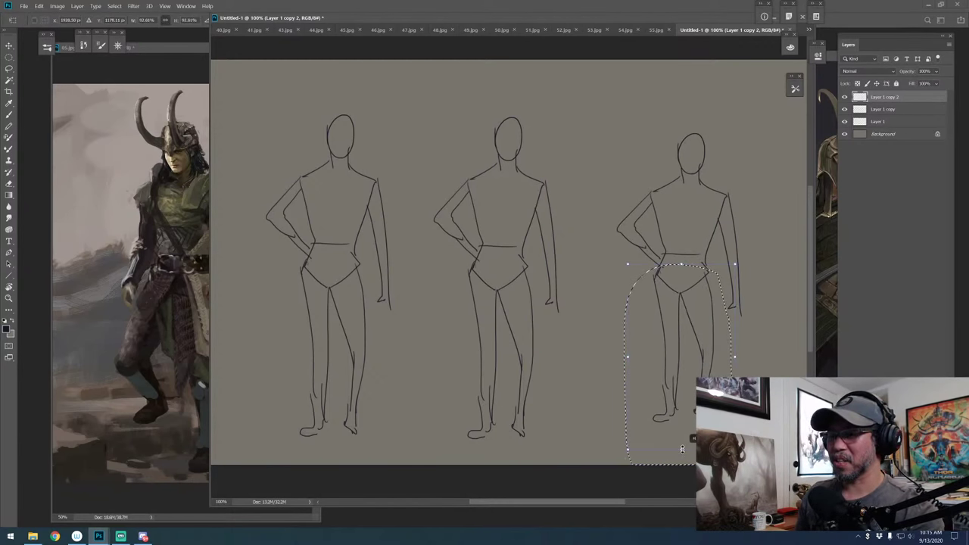
{"action": "key", "text": "Return"}
{"action": "left_click", "coordinate": [878, 110]}
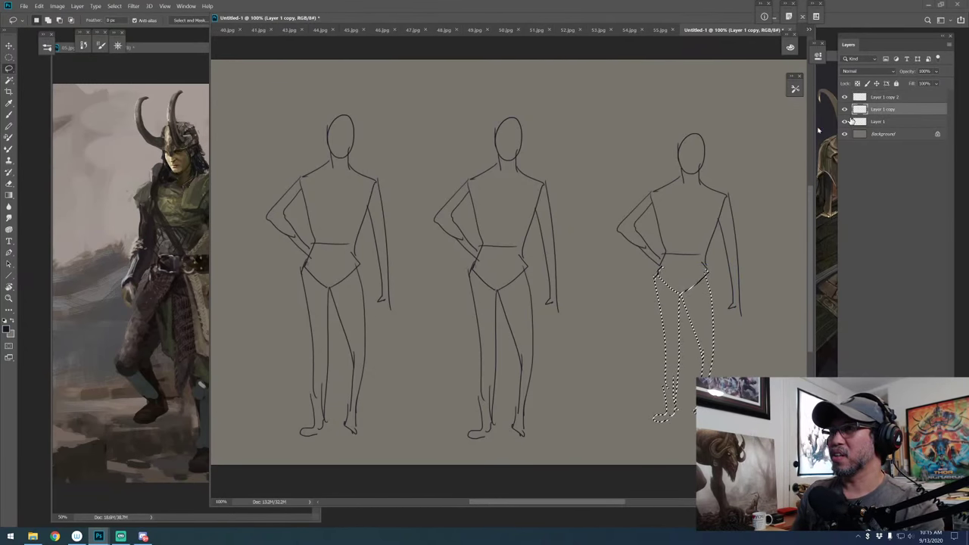
{"action": "key", "text": "ctrl+d"}
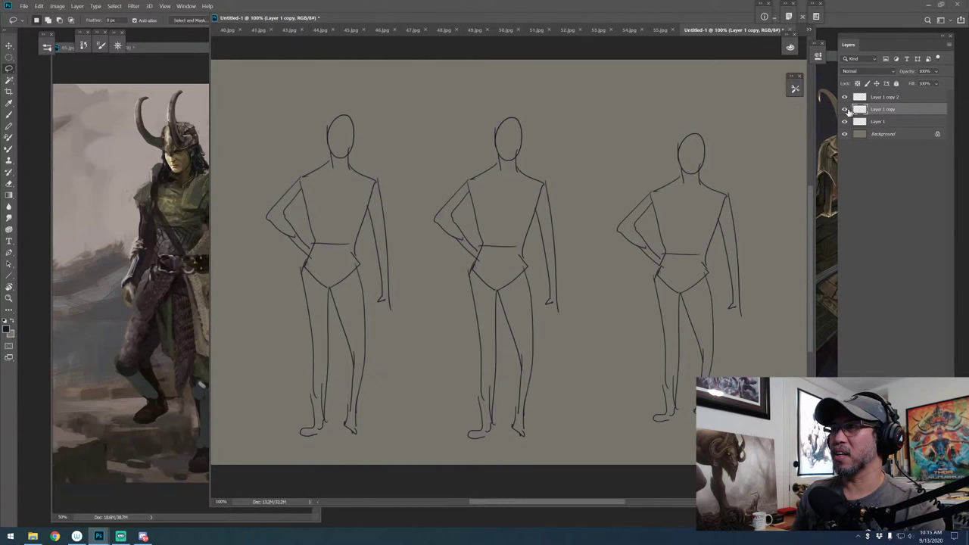
{"action": "left_click", "coordinate": [888, 98]}
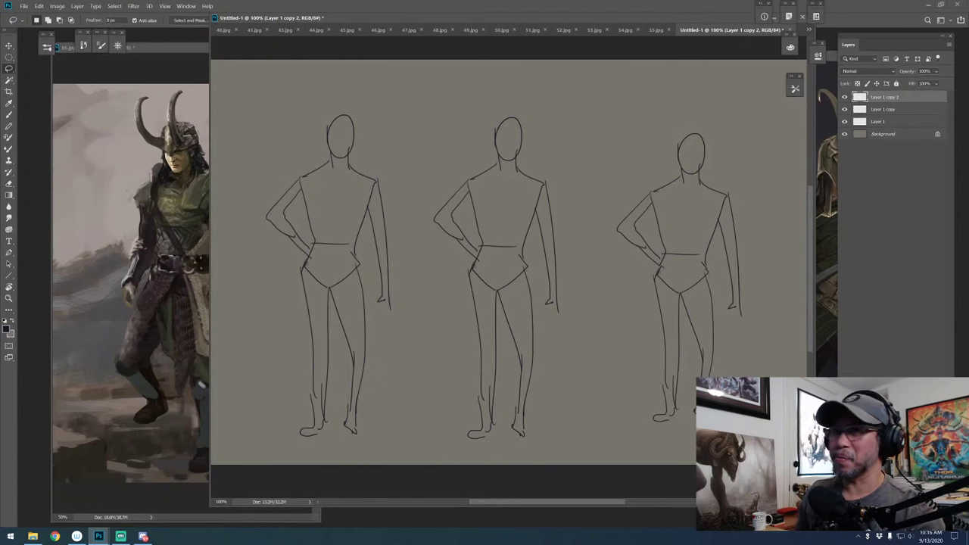
{"action": "key", "text": "ctrl+shift+alt+n"}
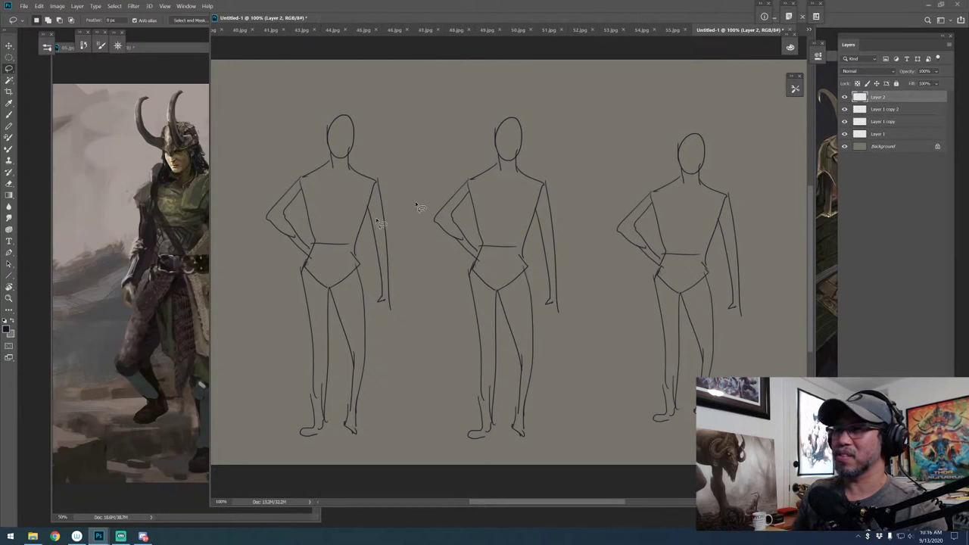
Paint a dark purple belt and trousers down the left figure's hips and legs
{"action": "key", "text": "b"}
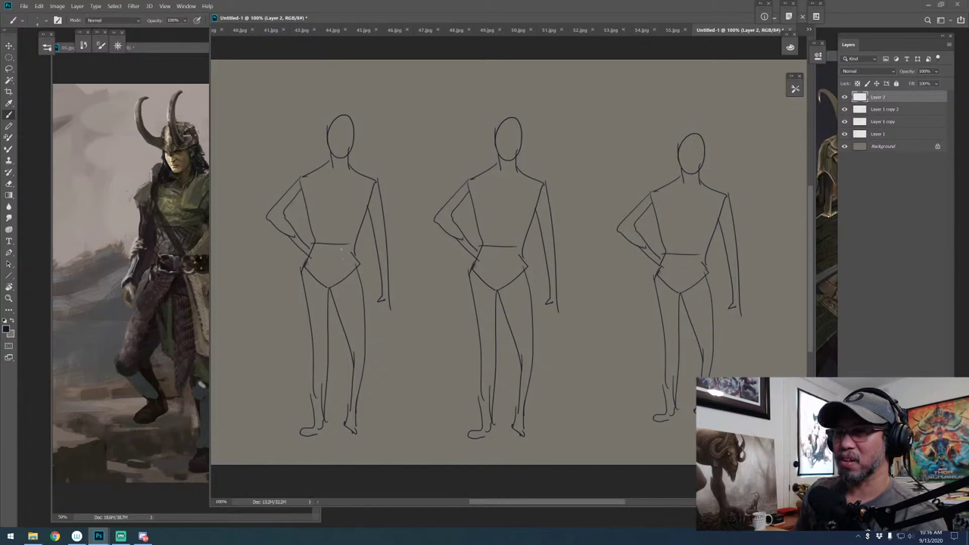
{"action": "mouse_move", "coordinate": [308, 228]}
{"action": "left_mouse_down"}
{"action": "mouse_move", "coordinate": [354, 232]}
{"action": "mouse_move", "coordinate": [312, 238]}
{"action": "mouse_move", "coordinate": [353, 242]}
{"action": "mouse_move", "coordinate": [361, 267]}
{"action": "mouse_move", "coordinate": [305, 271]}
{"action": "left_mouse_up"}
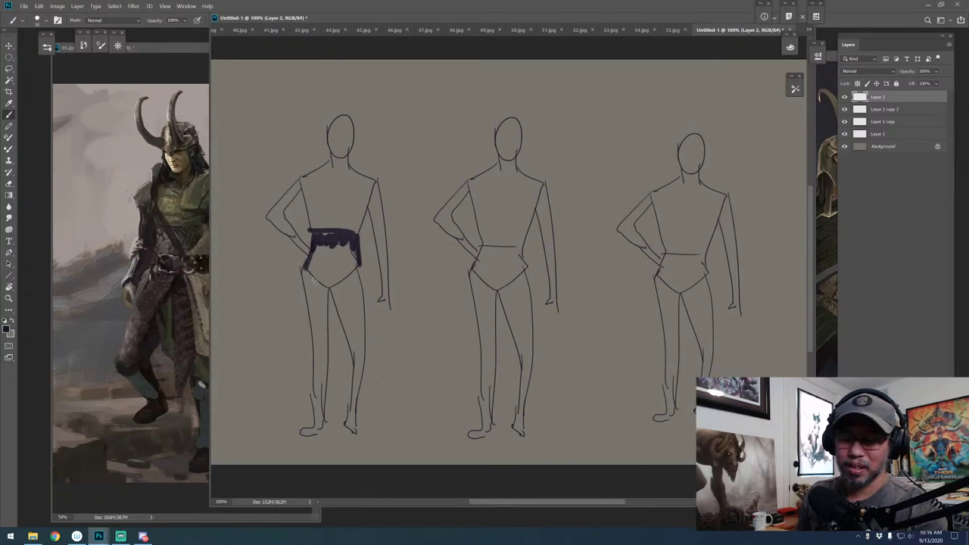
{"action": "mouse_move", "coordinate": [305, 264]}
{"action": "left_mouse_down"}
{"action": "mouse_move", "coordinate": [352, 348]}
{"action": "mouse_move", "coordinate": [335, 280]}
{"action": "mouse_move", "coordinate": [354, 346]}
{"action": "mouse_move", "coordinate": [355, 255]}
{"action": "mouse_move", "coordinate": [364, 331]}
{"action": "mouse_move", "coordinate": [359, 258]}
{"action": "mouse_move", "coordinate": [361, 348]}
{"action": "left_mouse_up"}
{"action": "mouse_move", "coordinate": [323, 304]}
{"action": "left_mouse_down"}
{"action": "mouse_move", "coordinate": [330, 353]}
{"action": "mouse_move", "coordinate": [330, 341]}
{"action": "left_mouse_up"}
{"action": "mouse_move", "coordinate": [303, 275]}
{"action": "left_mouse_down"}
{"action": "mouse_move", "coordinate": [316, 348]}
{"action": "mouse_move", "coordinate": [330, 363]}
{"action": "mouse_move", "coordinate": [326, 410]}
{"action": "mouse_move", "coordinate": [316, 362]}
{"action": "mouse_move", "coordinate": [318, 413]}
{"action": "left_mouse_up"}
{"action": "mouse_move", "coordinate": [350, 341]}
{"action": "left_mouse_down"}
{"action": "mouse_move", "coordinate": [352, 364]}
{"action": "mouse_move", "coordinate": [359, 343]}
{"action": "mouse_move", "coordinate": [347, 418]}
{"action": "left_mouse_up"}
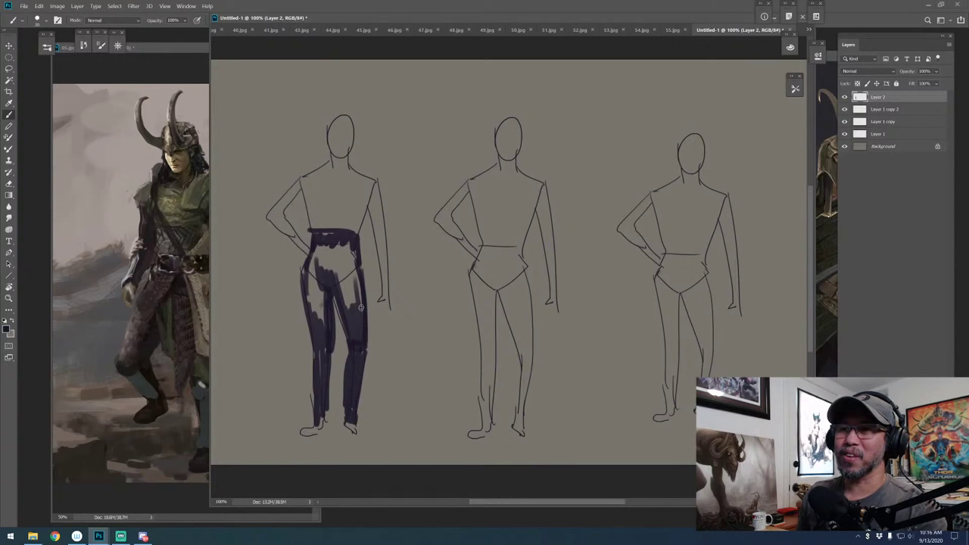
{"action": "mouse_move", "coordinate": [361, 307]}
{"action": "left_mouse_down"}
{"action": "mouse_move", "coordinate": [362, 319]}
{"action": "mouse_move", "coordinate": [361, 301]}
{"action": "left_mouse_up"}
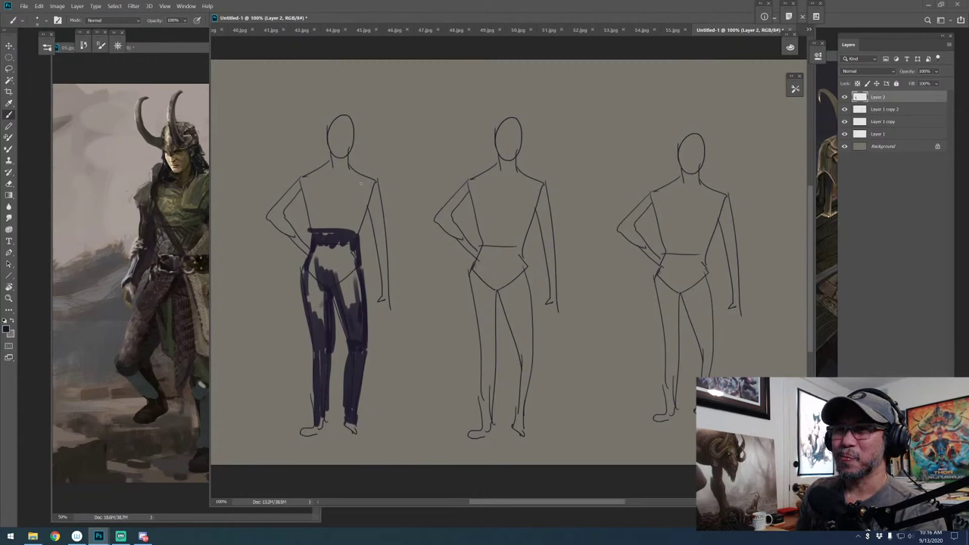
Sketch bulkier outlines around the left figure's torso, shoulders and arms
{"action": "mouse_move", "coordinate": [306, 171]}
{"action": "left_mouse_down"}
{"action": "mouse_move", "coordinate": [309, 232]}
{"action": "mouse_move", "coordinate": [346, 221]}
{"action": "left_mouse_up"}
{"action": "left_click_drag", "start_coordinate": [363, 172], "coordinate": [369, 204]}
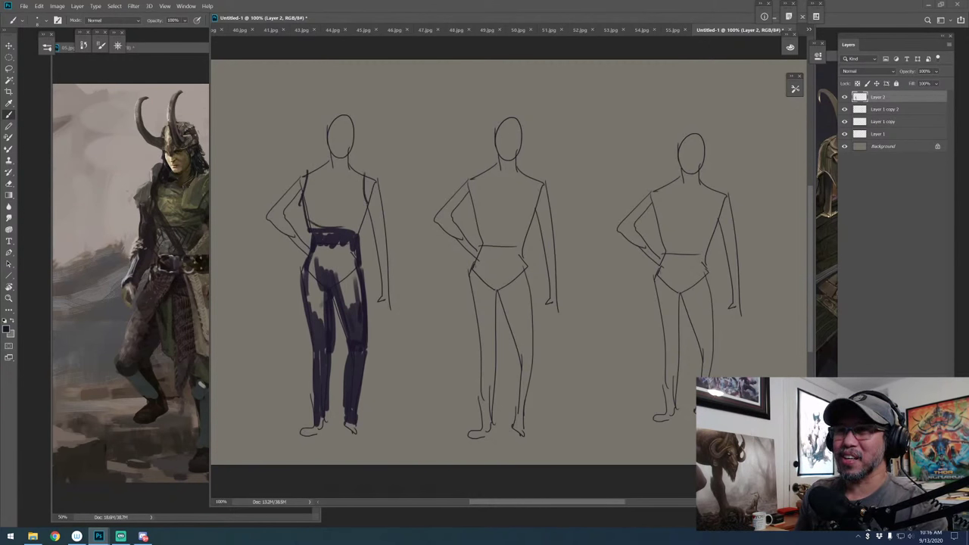
{"action": "mouse_move", "coordinate": [314, 167]}
{"action": "left_mouse_down"}
{"action": "mouse_move", "coordinate": [360, 171]}
{"action": "mouse_move", "coordinate": [326, 168]}
{"action": "mouse_move", "coordinate": [361, 171]}
{"action": "mouse_move", "coordinate": [384, 241]}
{"action": "mouse_move", "coordinate": [381, 284]}
{"action": "left_mouse_up"}
{"action": "mouse_move", "coordinate": [300, 179]}
{"action": "left_mouse_down"}
{"action": "mouse_move", "coordinate": [270, 214]}
{"action": "mouse_move", "coordinate": [288, 225]}
{"action": "left_mouse_up"}
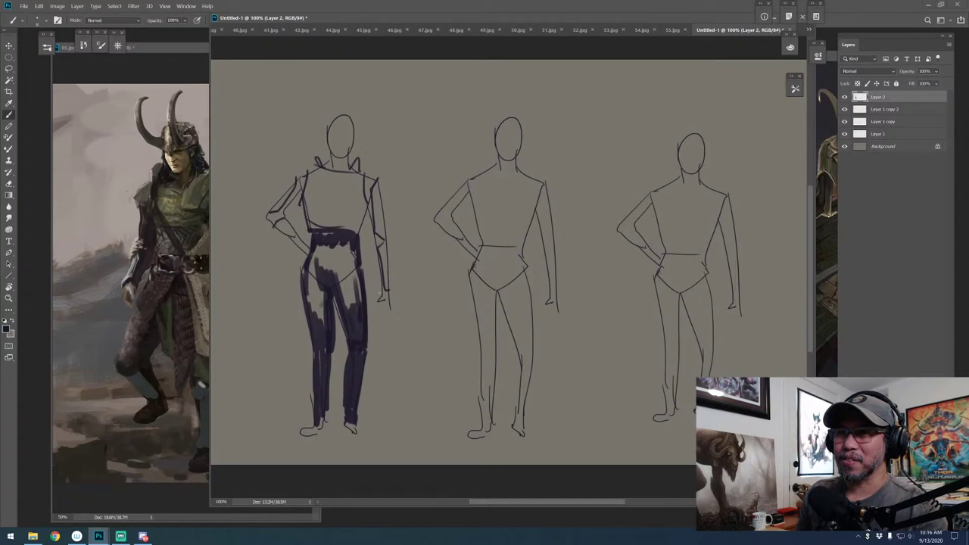
{"action": "left_click_drag", "start_coordinate": [380, 297], "coordinate": [363, 186]}
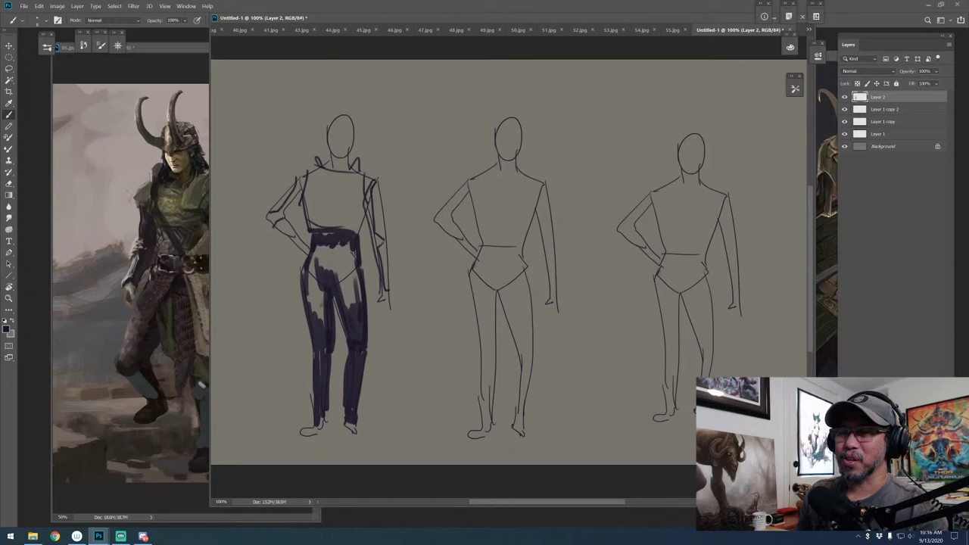
{"action": "left_click_drag", "start_coordinate": [380, 198], "coordinate": [392, 274]}
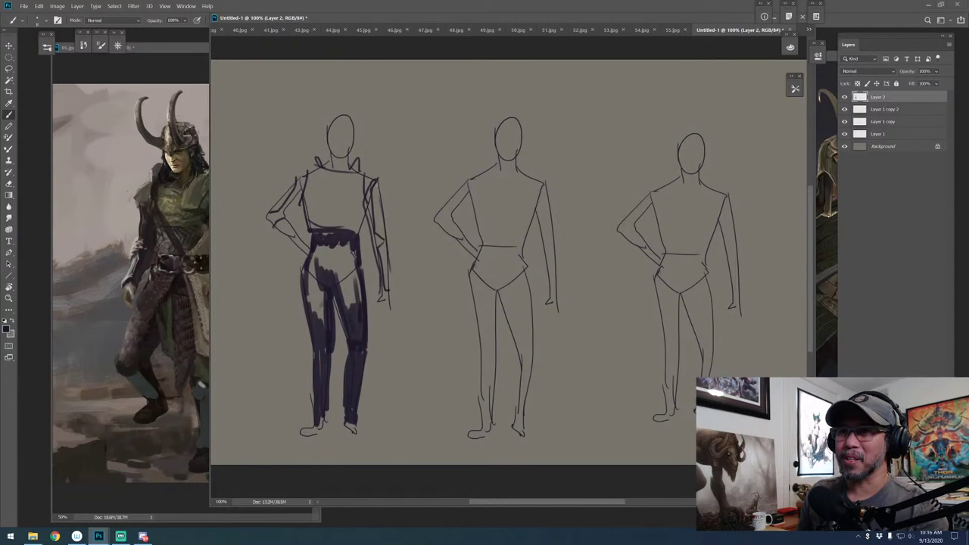
{"action": "left_click_drag", "start_coordinate": [378, 183], "coordinate": [393, 293]}
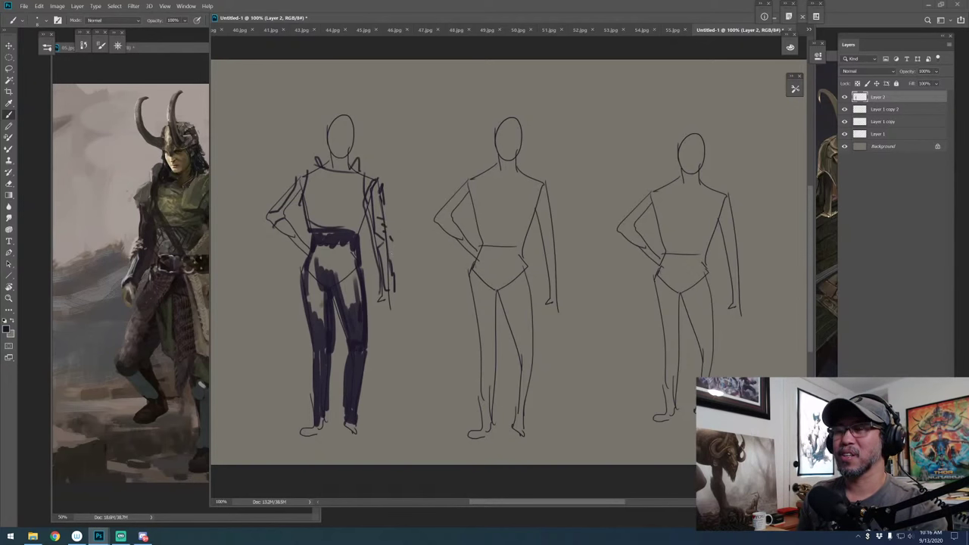
Brush a V emblem on the left chest and zigzag spikes above the middle figure's shoulders
{"action": "mouse_move", "coordinate": [353, 179]}
{"action": "left_mouse_down"}
{"action": "mouse_move", "coordinate": [322, 183]}
{"action": "mouse_move", "coordinate": [336, 196]}
{"action": "mouse_move", "coordinate": [282, 199]}
{"action": "left_mouse_up"}
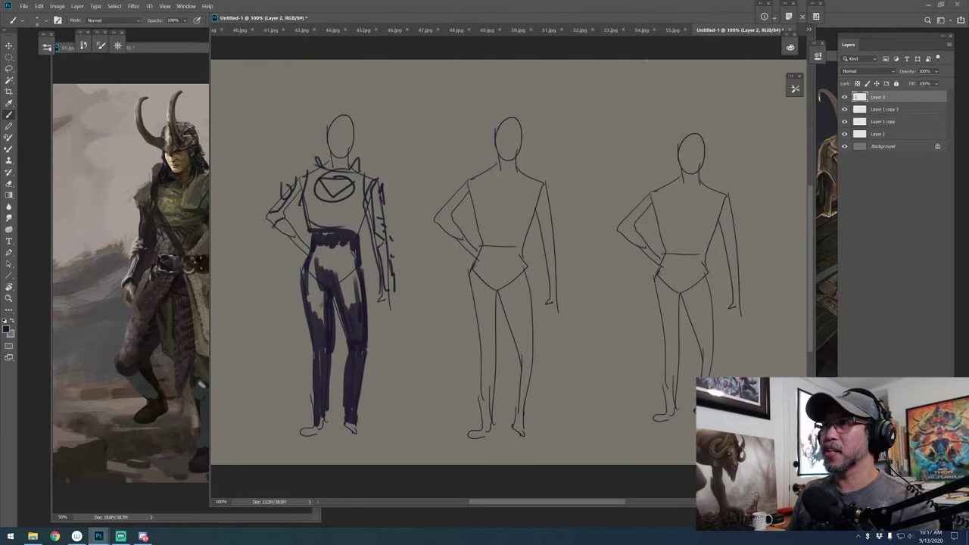
{"action": "scroll", "coordinate": [554, 283], "scroll_direction": "up", "scroll_amount": 1}
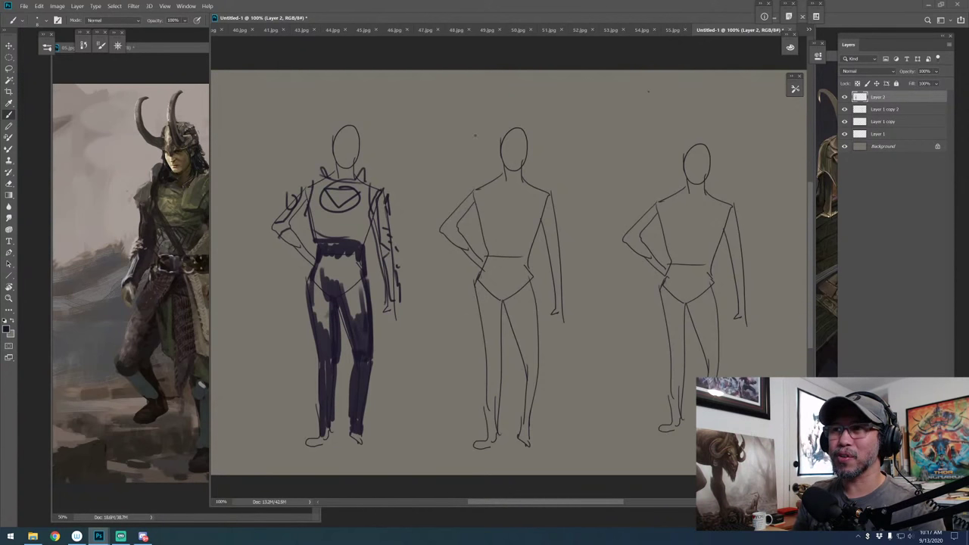
{"action": "mouse_move", "coordinate": [475, 138]}
{"action": "left_mouse_down"}
{"action": "mouse_move", "coordinate": [477, 182]}
{"action": "mouse_move", "coordinate": [479, 165]}
{"action": "mouse_move", "coordinate": [489, 187]}
{"action": "left_mouse_up"}
{"action": "left_click_drag", "start_coordinate": [551, 151], "coordinate": [536, 186]}
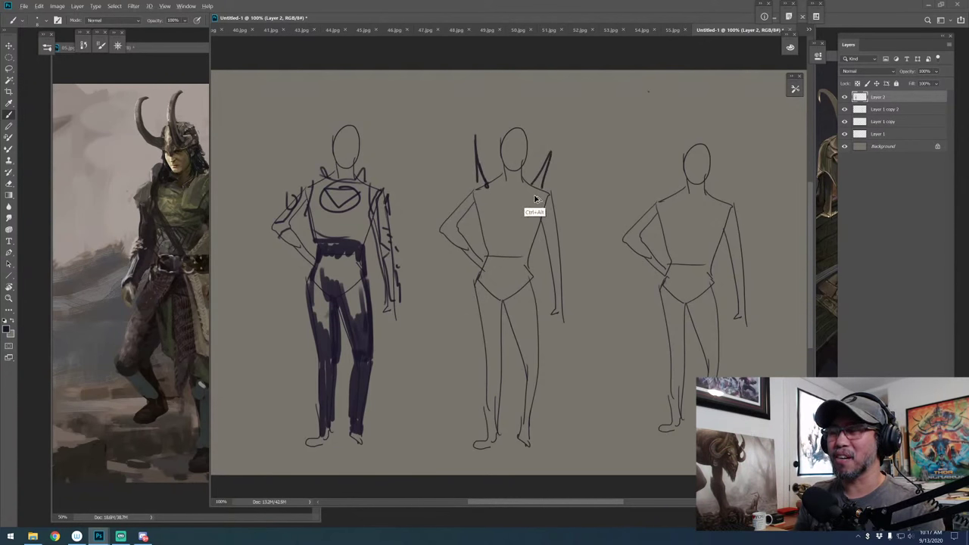
{"action": "key", "text": "ctrl+z"}
{"action": "key", "text": "ctrl+z"}
{"action": "key", "text": "ctrl+z"}
{"action": "left_click_drag", "start_coordinate": [460, 155], "coordinate": [471, 119]}
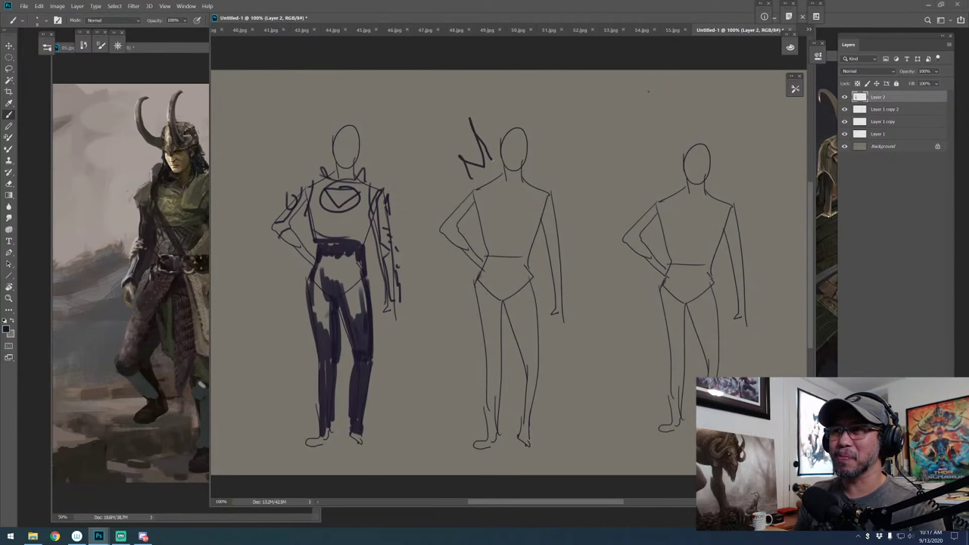
{"action": "mouse_move", "coordinate": [530, 172]}
{"action": "left_mouse_down"}
{"action": "mouse_move", "coordinate": [576, 179]}
{"action": "mouse_move", "coordinate": [559, 198]}
{"action": "left_mouse_up"}
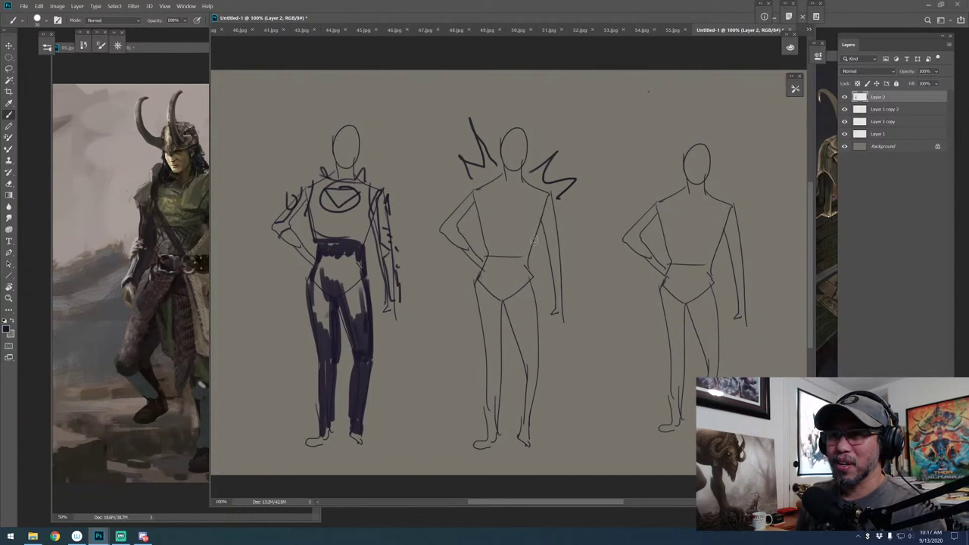
Hand-write '1000' and '100.00' above the two figures, removing a trial arrow between them
{"action": "left_click_drag", "start_coordinate": [329, 89], "coordinate": [333, 106]}
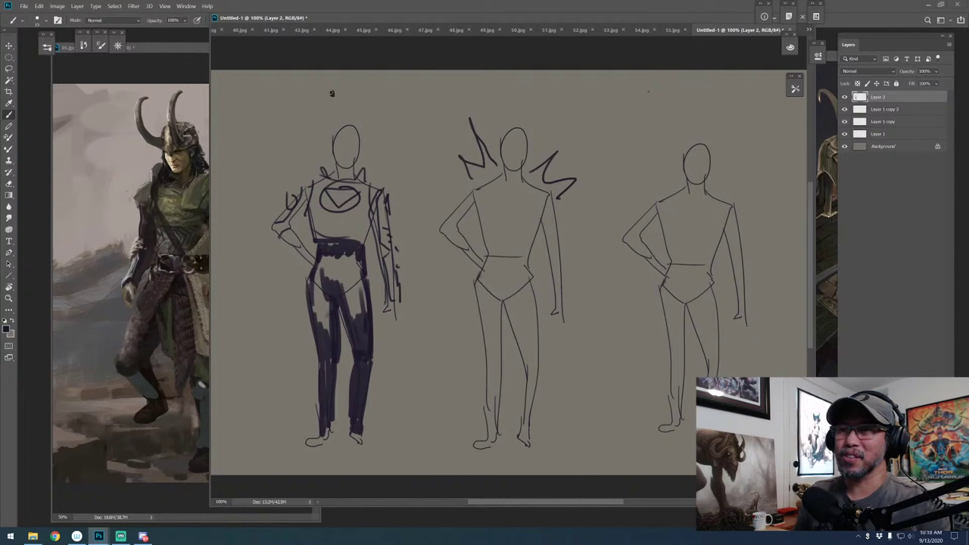
{"action": "mouse_move", "coordinate": [331, 93]}
{"action": "left_mouse_down"}
{"action": "mouse_move", "coordinate": [331, 105]}
{"action": "mouse_move", "coordinate": [349, 90]}
{"action": "left_mouse_up"}
{"action": "left_click_drag", "start_coordinate": [366, 91], "coordinate": [378, 95]}
{"action": "mouse_move", "coordinate": [492, 85]}
{"action": "left_mouse_down"}
{"action": "mouse_move", "coordinate": [494, 108]}
{"action": "mouse_move", "coordinate": [515, 94]}
{"action": "left_mouse_up"}
{"action": "left_click_drag", "start_coordinate": [533, 92], "coordinate": [532, 92]}
{"action": "left_click_drag", "start_coordinate": [574, 97], "coordinate": [580, 94]}
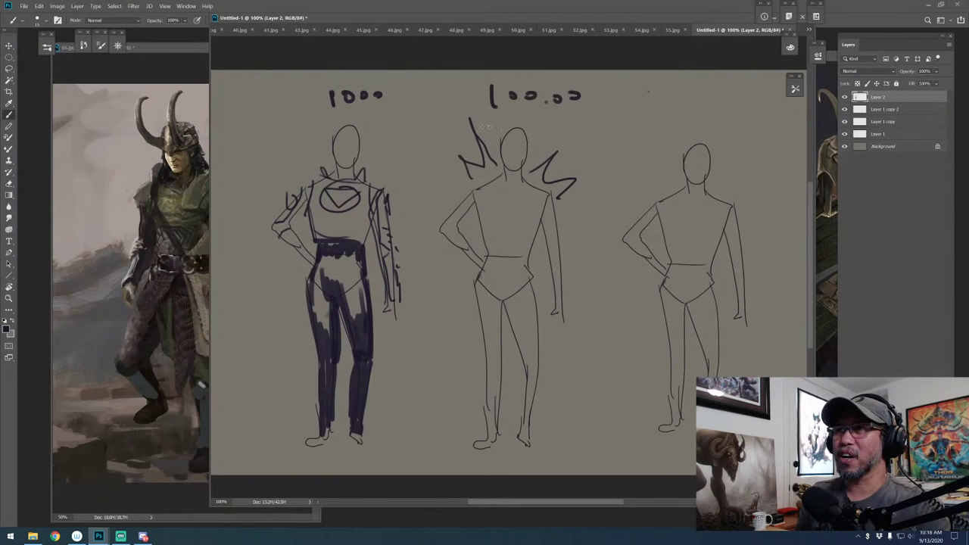
{"action": "left_click_drag", "start_coordinate": [414, 178], "coordinate": [455, 182]}
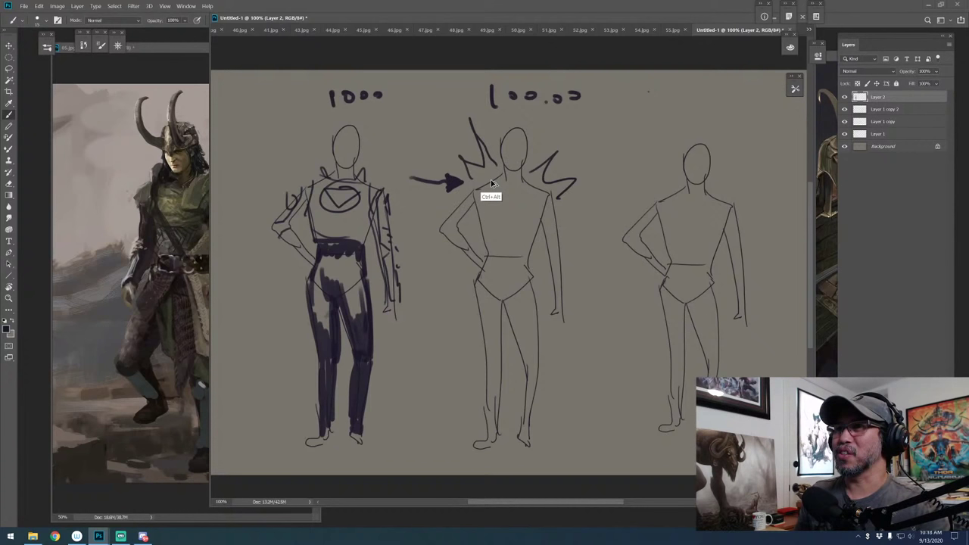
{"action": "key", "text": "ctrl+alt+z"}
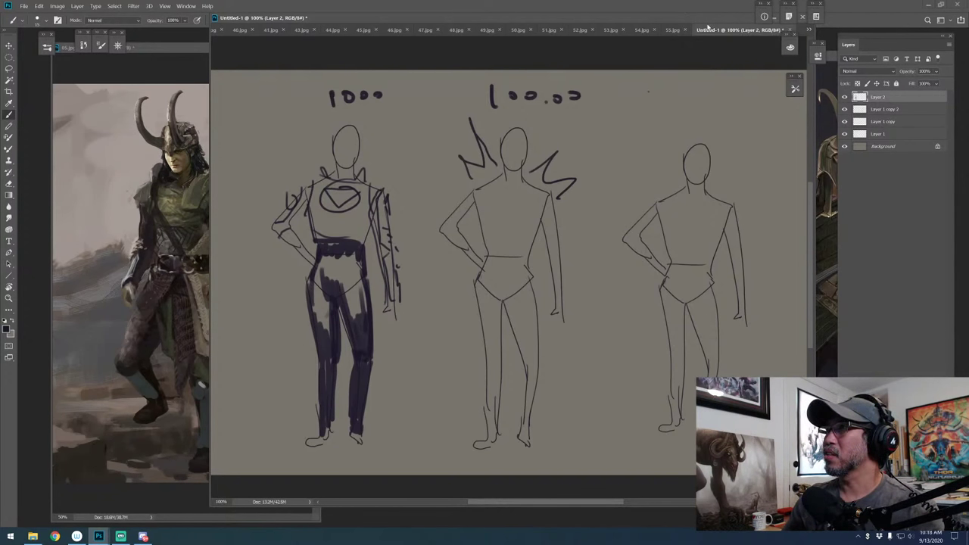
Switch to the 34.jpg image from the list of open documents
{"action": "left_click", "coordinate": [716, 31]}
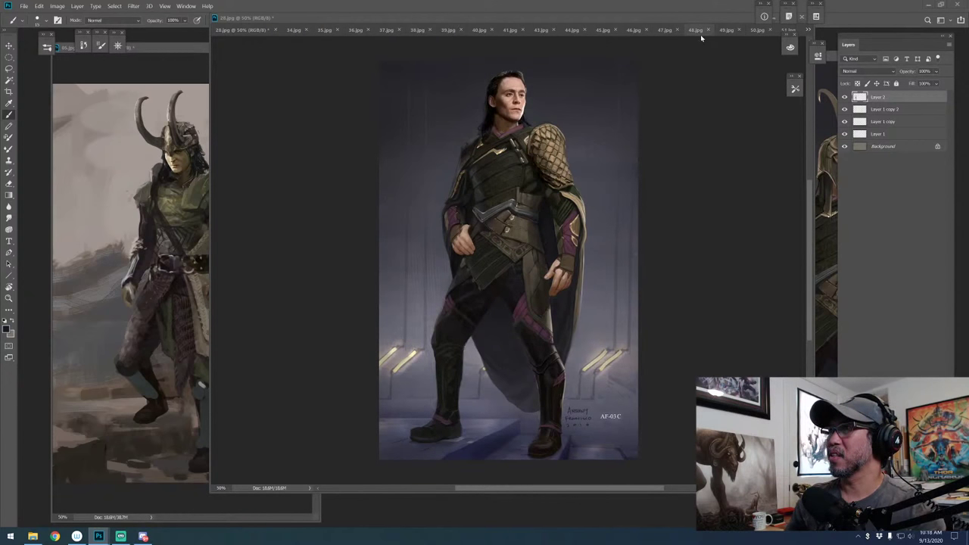
{"action": "left_click", "coordinate": [808, 32]}
{"action": "left_click", "coordinate": [824, 224]}
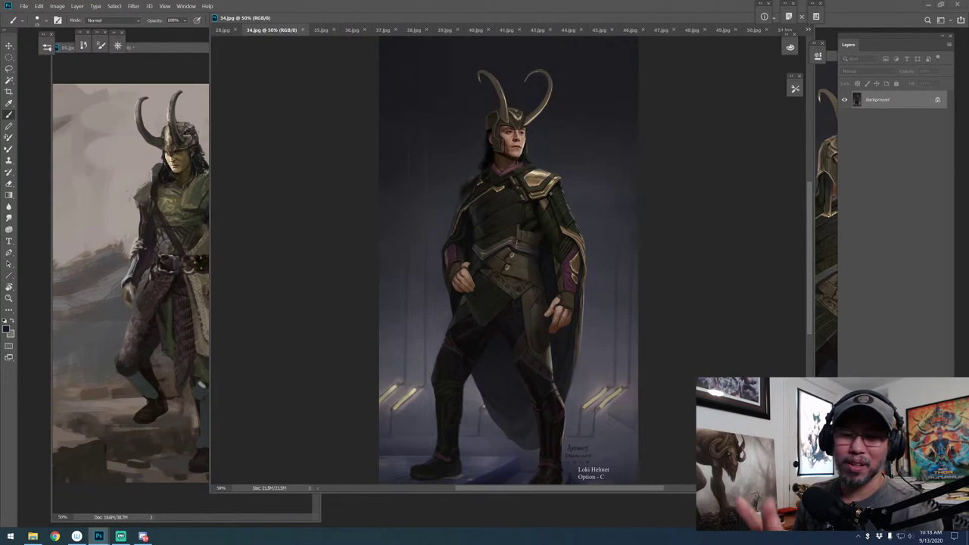
Zoom 34.jpg to 100% and paint over the character's face, sampling a skin tone
{"action": "left_click_drag", "start_coordinate": [577, 186], "coordinate": [563, 208]}
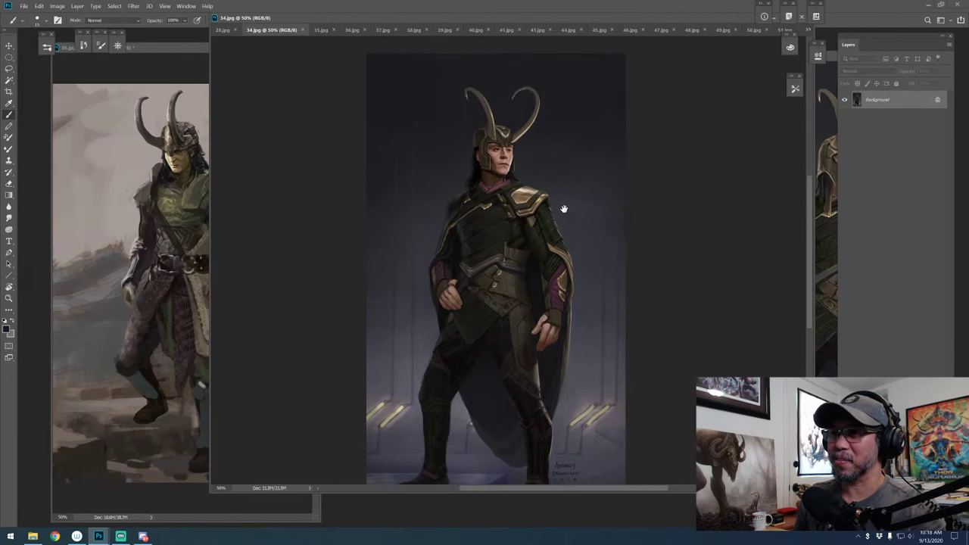
{"action": "key", "text": "ctrl+plus"}
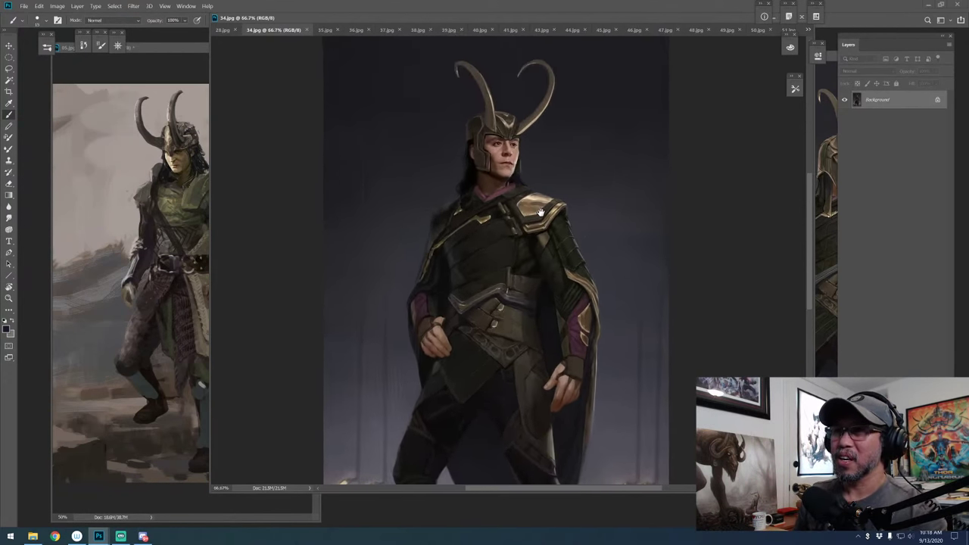
{"action": "key", "text": "ctrl+plus"}
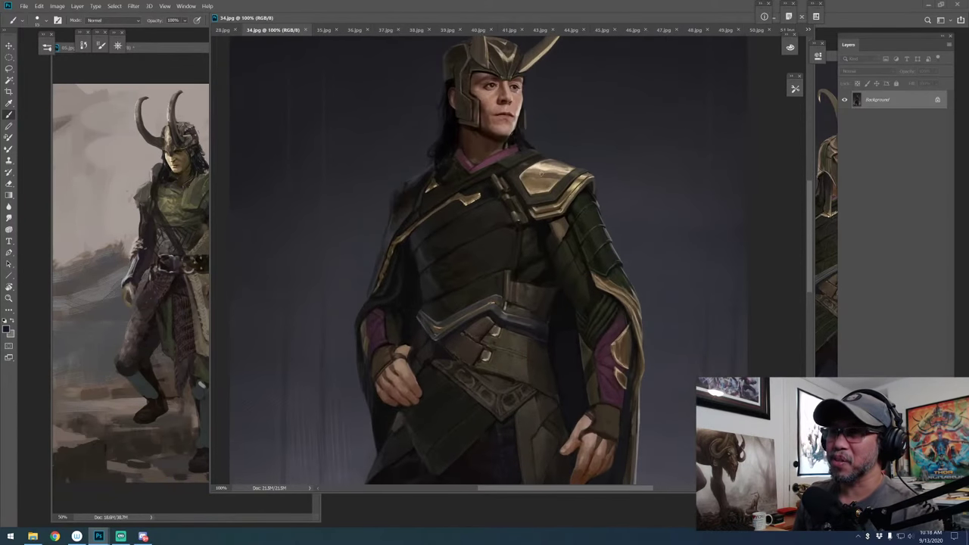
{"action": "scroll", "coordinate": [530, 152], "scroll_direction": "up", "scroll_amount": 2}
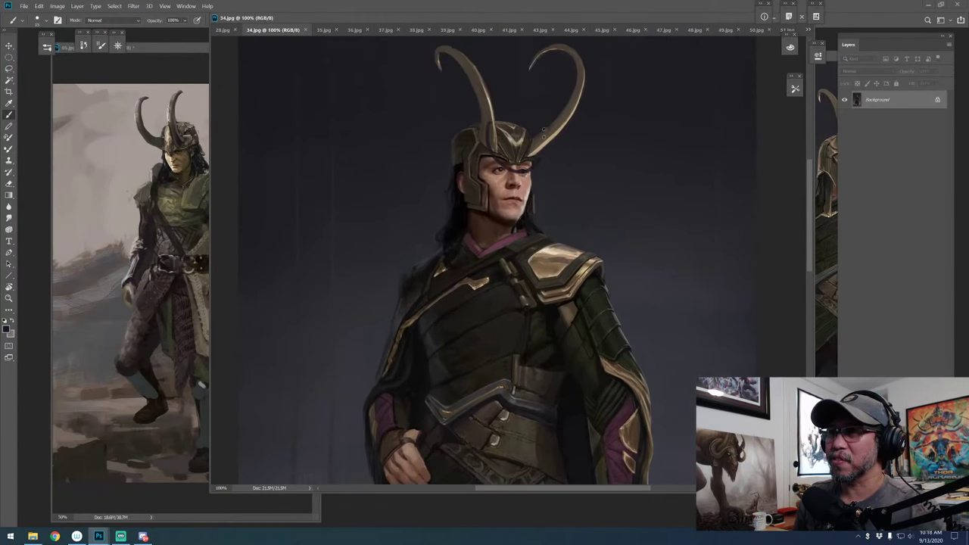
{"action": "left_click_drag", "start_coordinate": [506, 125], "coordinate": [544, 148]}
{"action": "left_click", "coordinate": [523, 191], "text": "alt"}
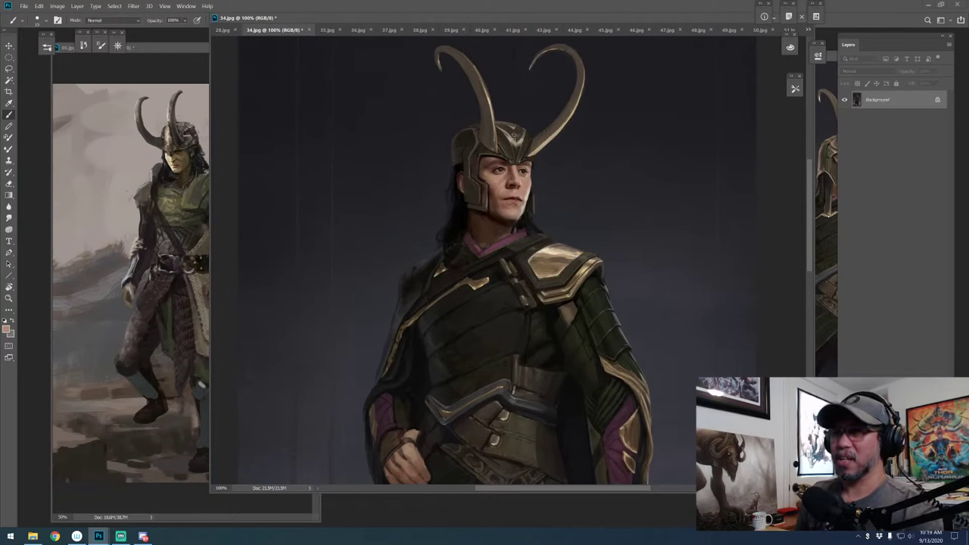
Go to 35.jpg after comparing with 36.jpg and add a new empty Layer 1
{"action": "left_click", "coordinate": [328, 30]}
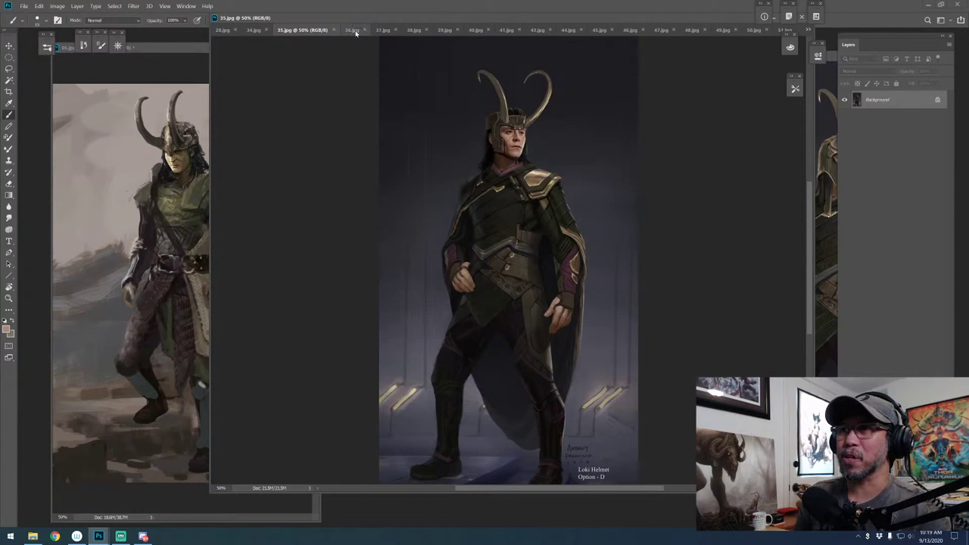
{"action": "left_click", "coordinate": [354, 30]}
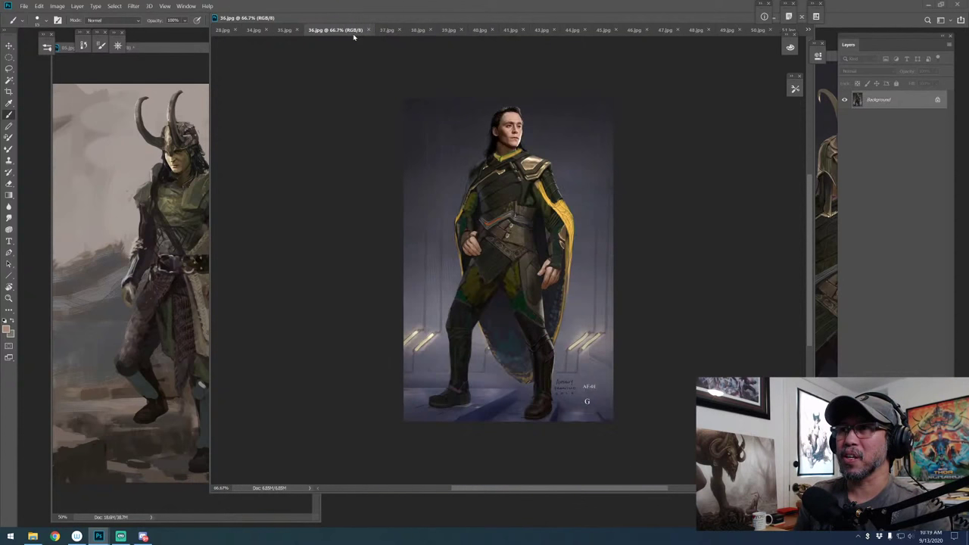
{"action": "left_click", "coordinate": [284, 30]}
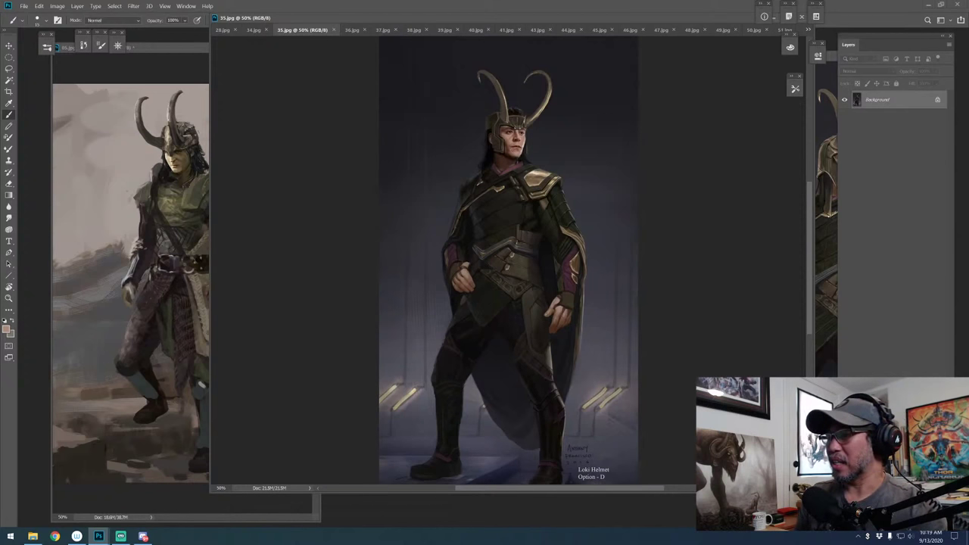
{"action": "scroll", "coordinate": [518, 150], "scroll_direction": "up", "scroll_amount": 1}
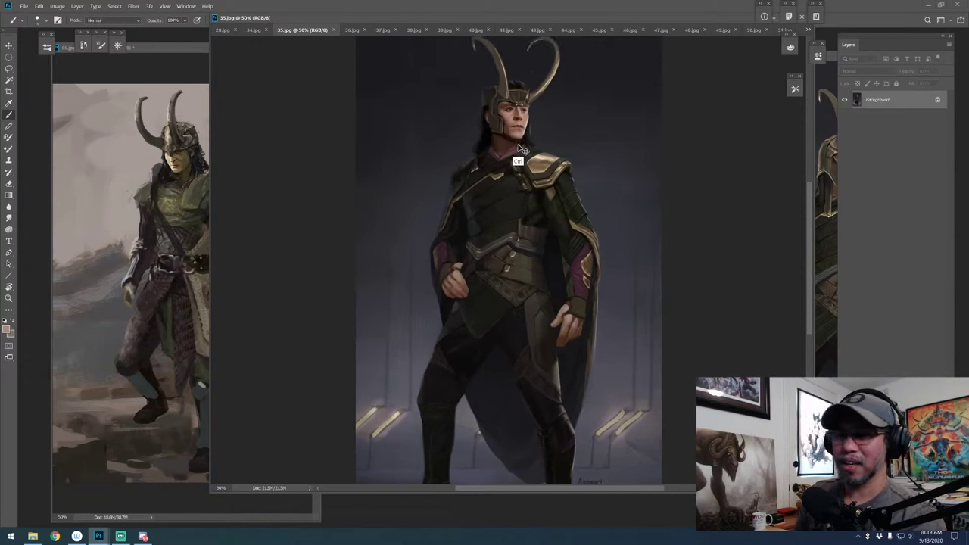
{"action": "left_click_drag", "start_coordinate": [512, 186], "coordinate": [507, 226]}
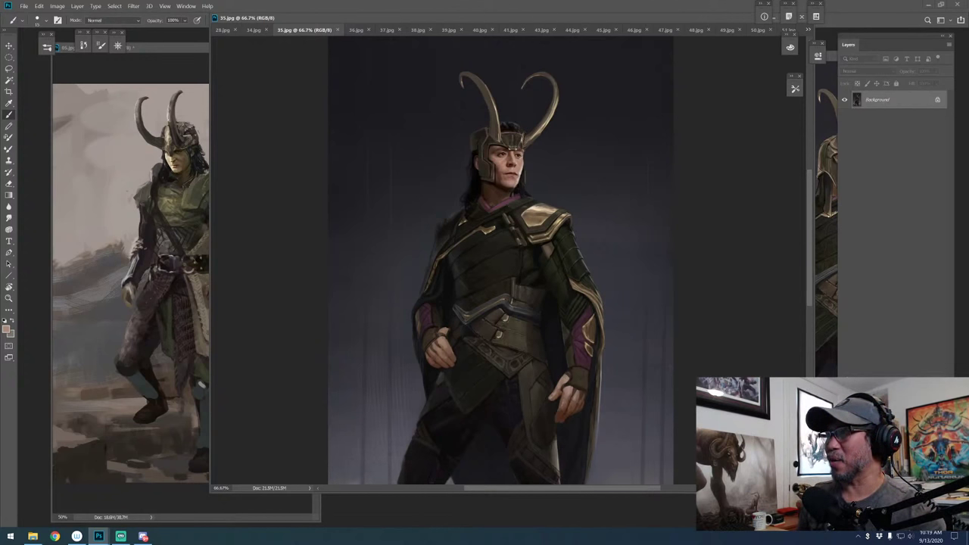
{"action": "key", "text": "ctrl+shift+alt+n"}
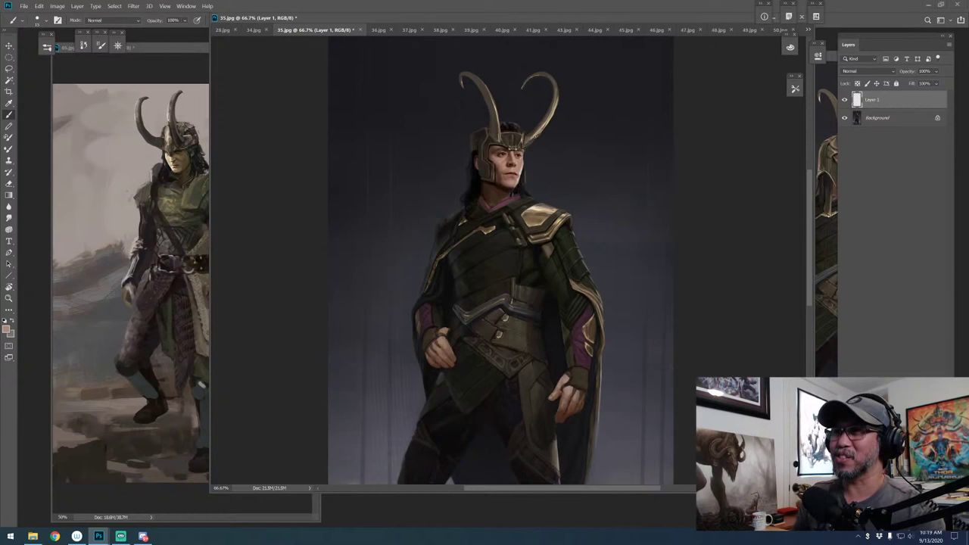
Lighten the helmet centre between the horns and add a small jewel, undoing a stray horn stroke
{"action": "mouse_move", "coordinate": [524, 143]}
{"action": "left_mouse_down"}
{"action": "mouse_move", "coordinate": [601, 95]}
{"action": "mouse_move", "coordinate": [604, 76]}
{"action": "mouse_move", "coordinate": [521, 144]}
{"action": "mouse_move", "coordinate": [604, 86]}
{"action": "mouse_move", "coordinate": [527, 136]}
{"action": "mouse_move", "coordinate": [503, 131]}
{"action": "mouse_move", "coordinate": [518, 140]}
{"action": "mouse_move", "coordinate": [500, 146]}
{"action": "mouse_move", "coordinate": [520, 144]}
{"action": "mouse_move", "coordinate": [509, 145]}
{"action": "left_mouse_up"}
{"action": "key", "text": "ctrl+z"}
{"action": "left_click", "coordinate": [515, 155], "text": "alt"}
{"action": "left_click", "coordinate": [513, 151], "text": "alt"}
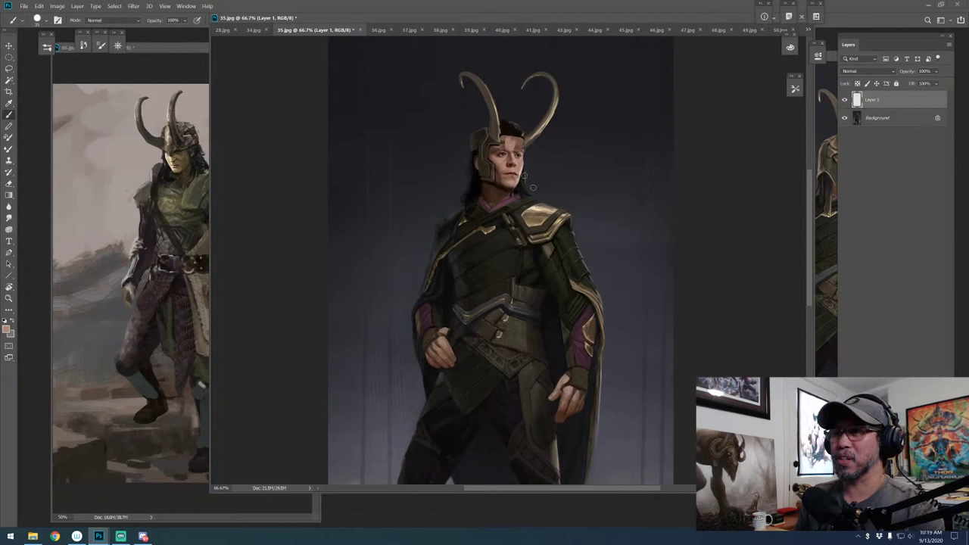
{"action": "key", "text": "e"}
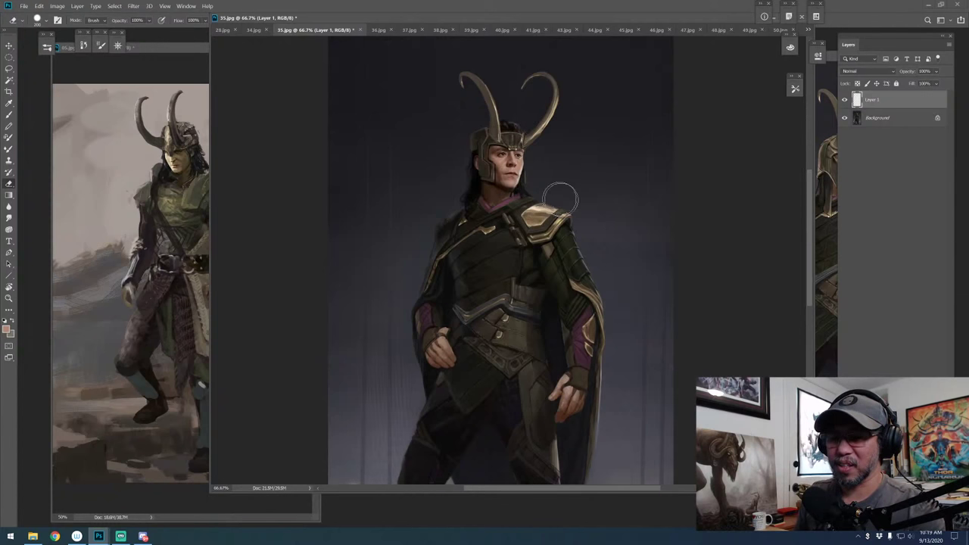
{"action": "key", "text": "b"}
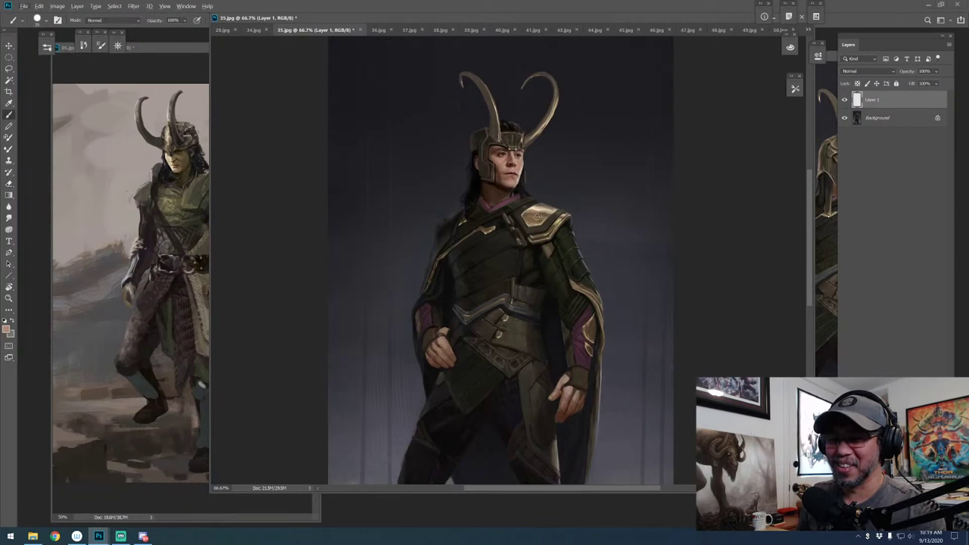
Sample shoulder armour tones and try beige strokes on the collar and upper shoulder
{"action": "left_click", "coordinate": [599, 171]}
{"action": "left_click", "coordinate": [533, 248], "text": "alt"}
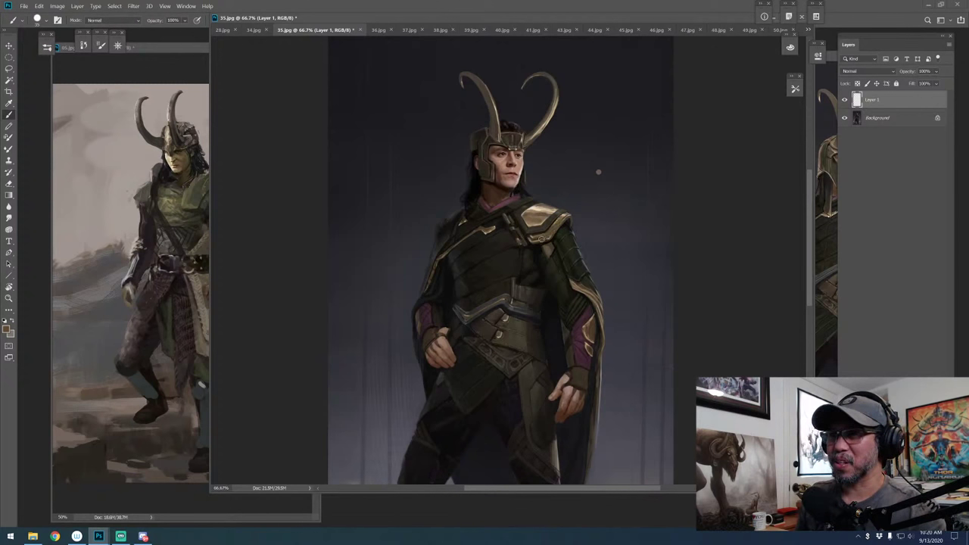
{"action": "left_click", "coordinate": [538, 209], "text": "alt"}
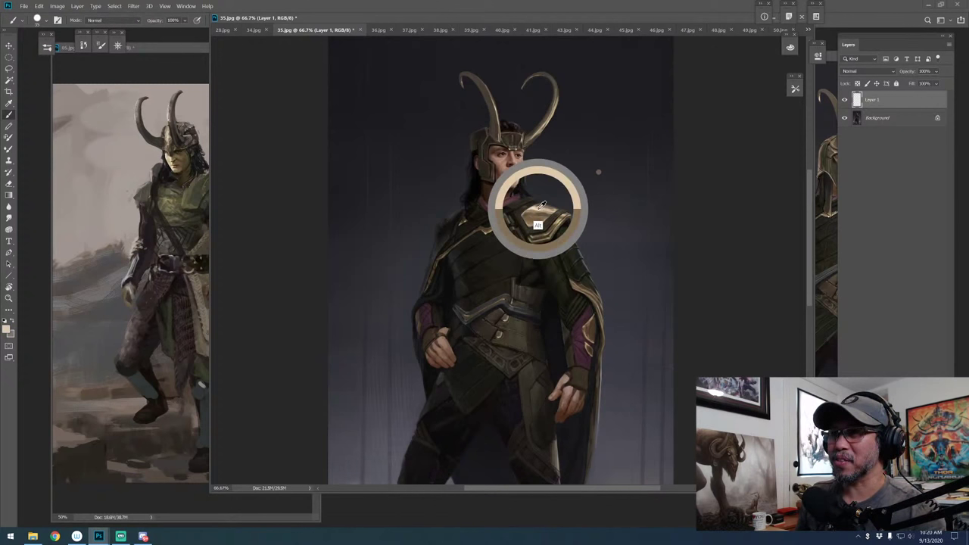
{"action": "mouse_move", "coordinate": [512, 200]}
{"action": "left_mouse_down"}
{"action": "mouse_move", "coordinate": [539, 186]}
{"action": "mouse_move", "coordinate": [524, 213]}
{"action": "mouse_move", "coordinate": [534, 181]}
{"action": "mouse_move", "coordinate": [542, 185]}
{"action": "mouse_move", "coordinate": [541, 227]}
{"action": "mouse_move", "coordinate": [540, 182]}
{"action": "mouse_move", "coordinate": [515, 211]}
{"action": "mouse_move", "coordinate": [537, 223]}
{"action": "mouse_move", "coordinate": [533, 233]}
{"action": "mouse_move", "coordinate": [536, 184]}
{"action": "left_mouse_up"}
{"action": "key", "text": "ctrl+z"}
{"action": "key", "text": "ctrl+z"}
{"action": "key", "text": "ctrl+z"}
{"action": "key", "text": "ctrl+z"}
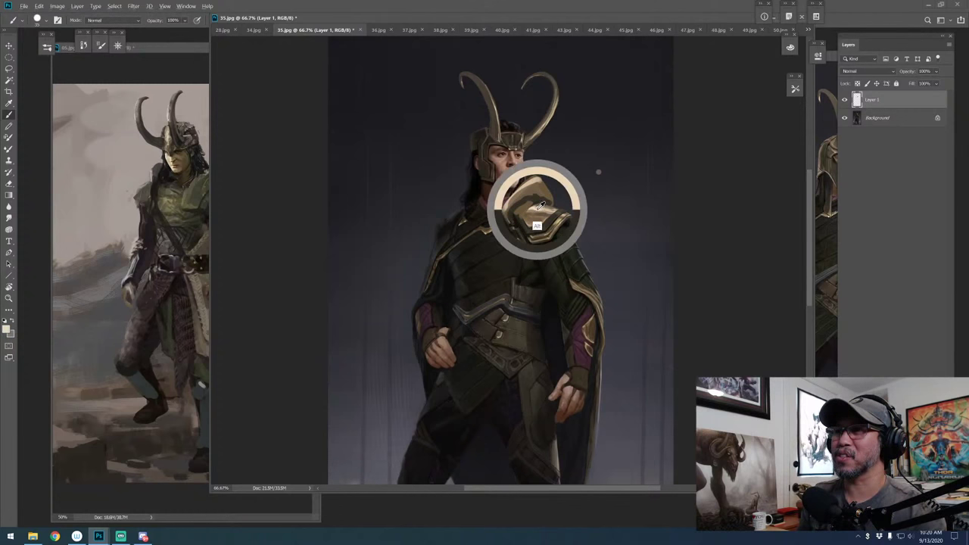
{"action": "mouse_move", "coordinate": [539, 201]}
{"action": "left_mouse_down"}
{"action": "mouse_move", "coordinate": [524, 209]}
{"action": "mouse_move", "coordinate": [523, 200]}
{"action": "left_mouse_up"}
{"action": "key", "text": "ctrl+z"}
{"action": "left_click", "coordinate": [534, 220], "text": "alt"}
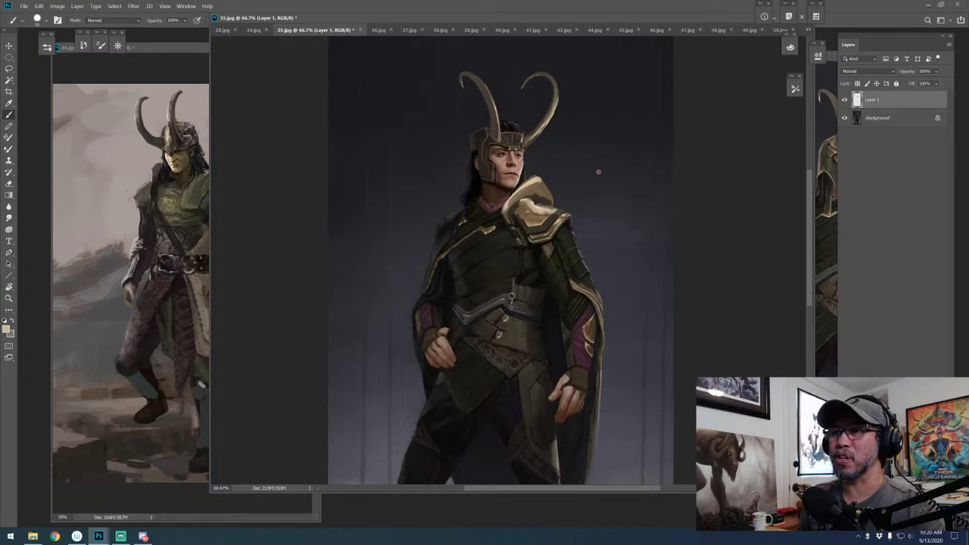
{"action": "left_click", "coordinate": [536, 215], "text": "alt"}
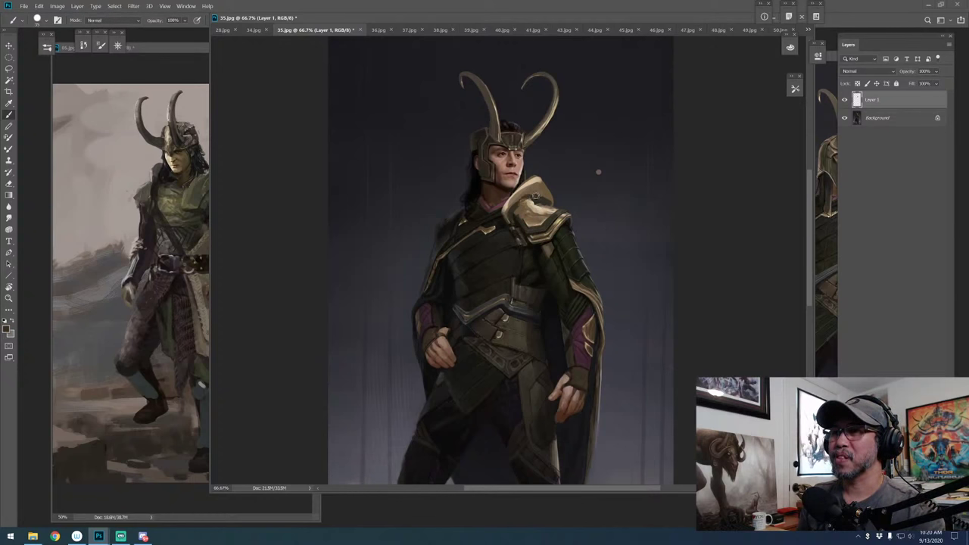
Sample the shoulder armour colour and pan to show more of the lower body
{"action": "left_click", "coordinate": [541, 198], "text": "alt"}
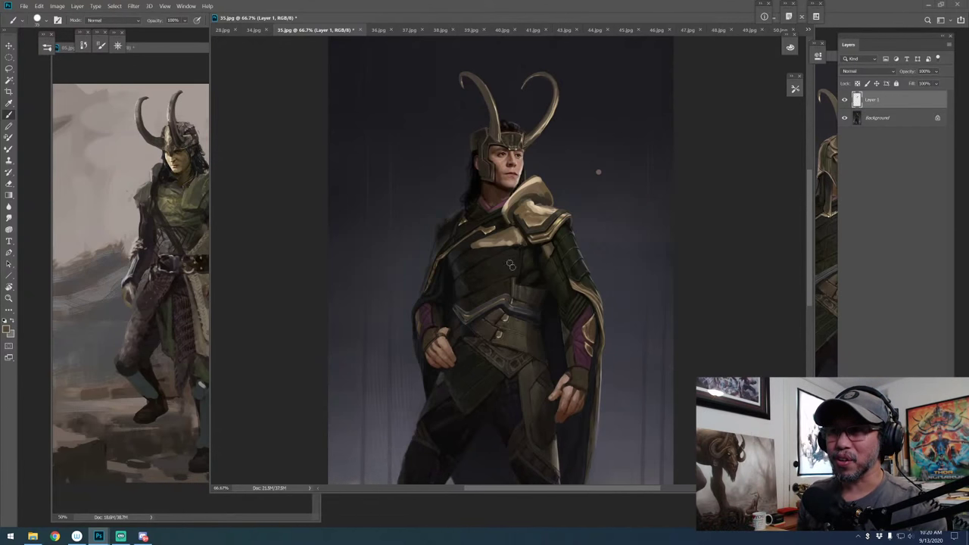
{"action": "left_click_drag", "start_coordinate": [524, 288], "coordinate": [518, 235]}
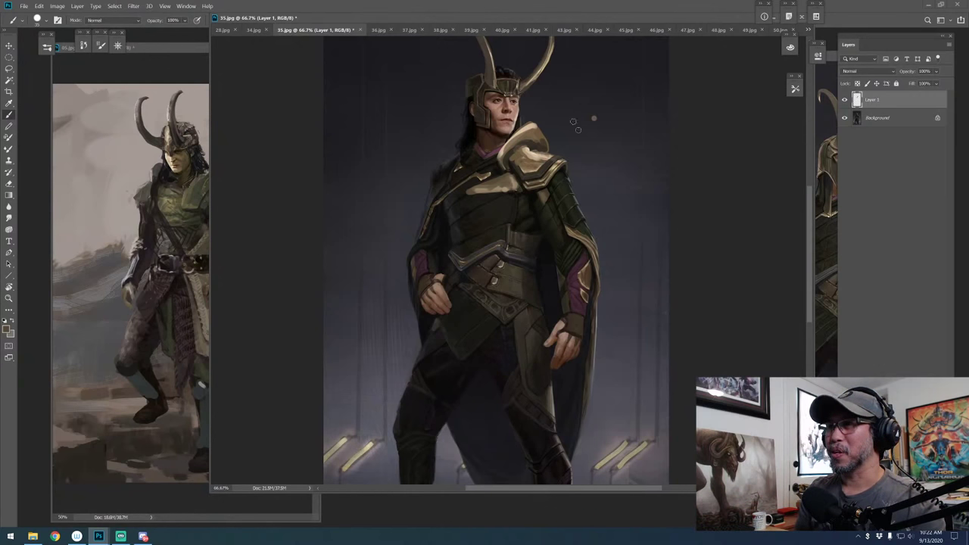
{"action": "left_click_drag", "start_coordinate": [618, 165], "coordinate": [615, 187]}
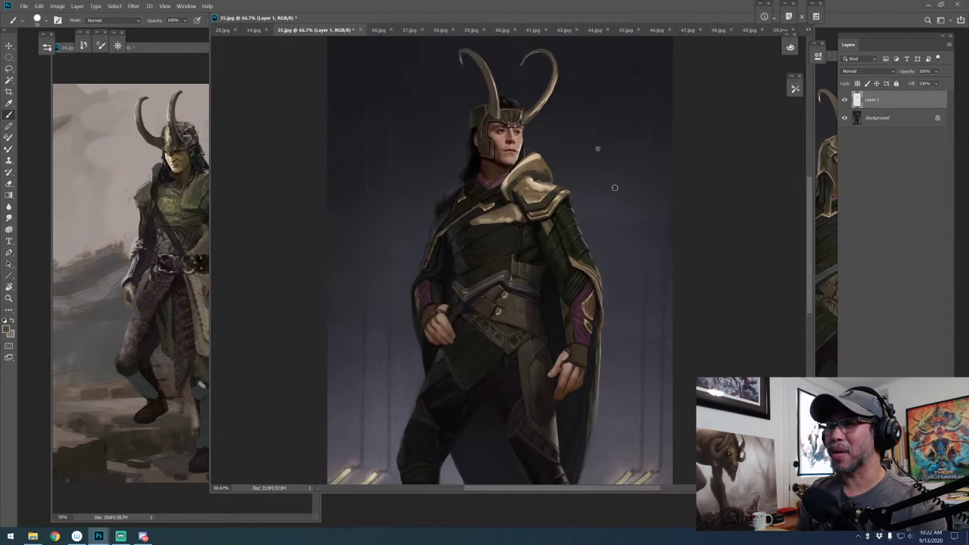
{"action": "key", "text": "e"}
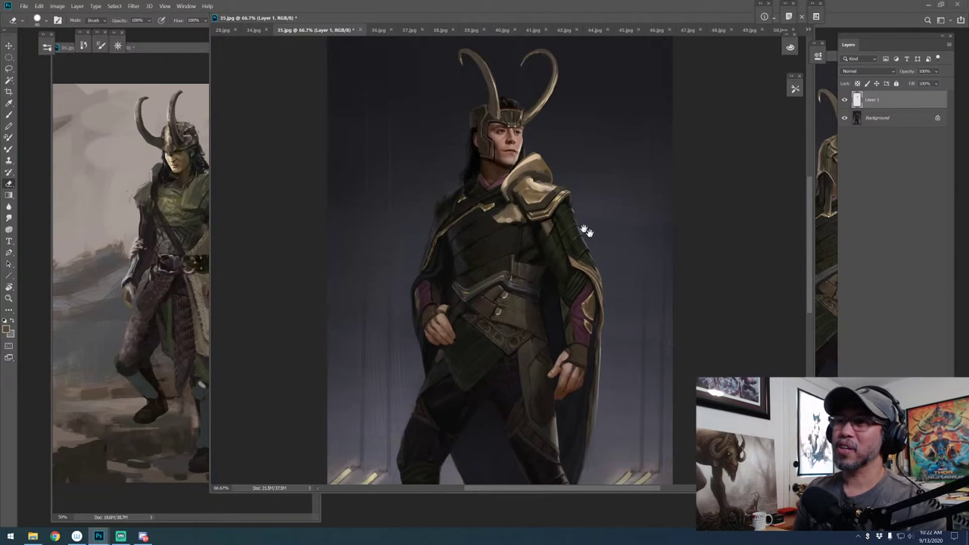
{"action": "mouse_move", "coordinate": [510, 174]}
{"action": "left_mouse_down"}
{"action": "mouse_move", "coordinate": [482, 181]}
{"action": "mouse_move", "coordinate": [488, 185]}
{"action": "left_mouse_up"}
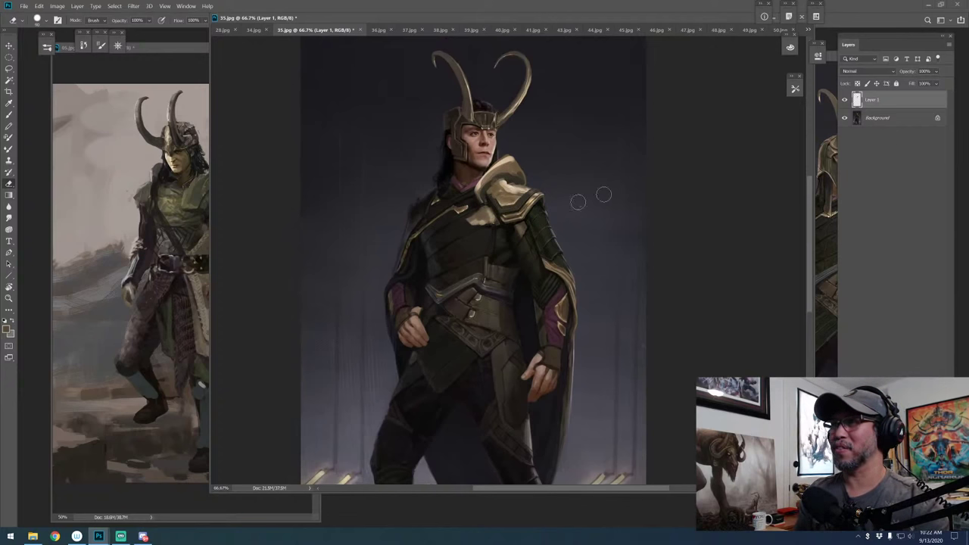
Add Layer 2 and save the state with Layer 2 hidden as Layer Comp 1
{"action": "key", "text": "ctrl+shift+alt+n"}
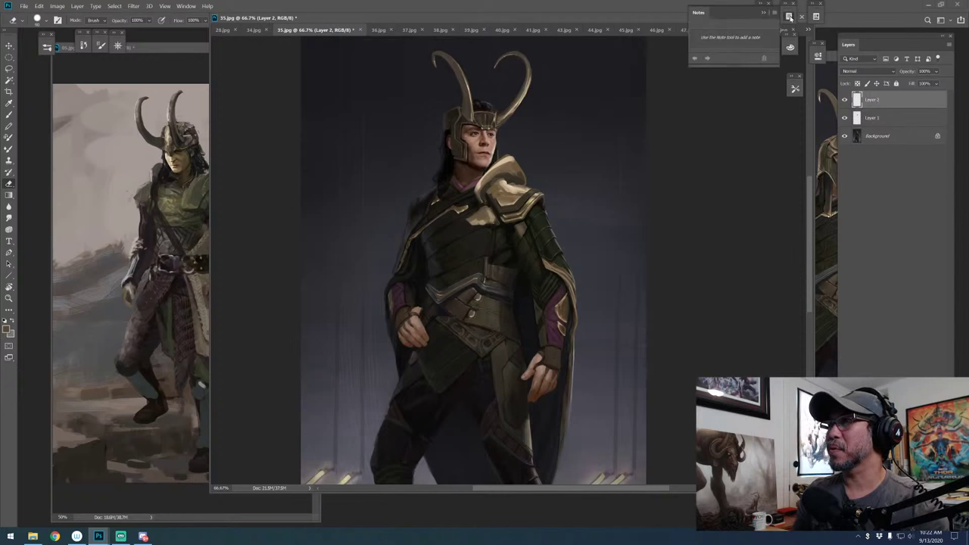
{"action": "left_click", "coordinate": [816, 17]}
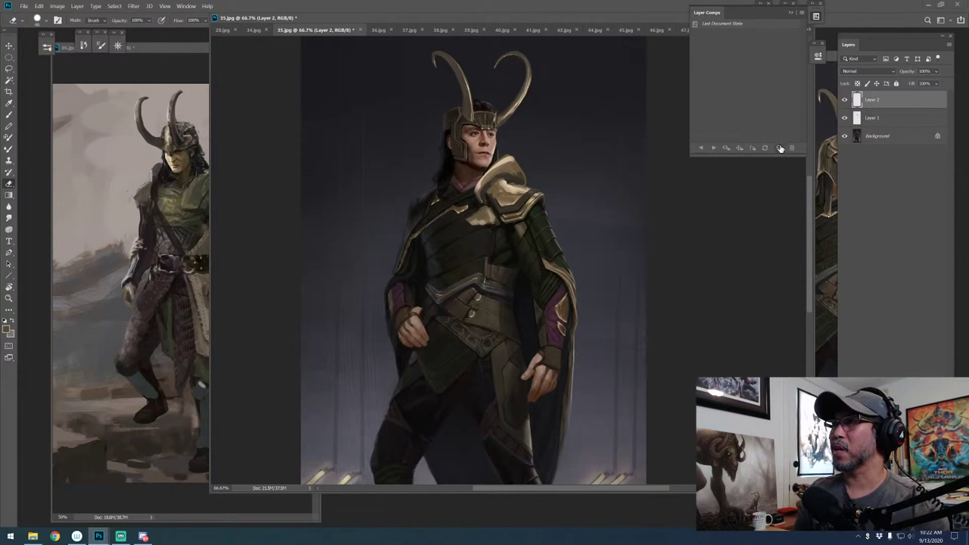
{"action": "left_click", "coordinate": [846, 99]}
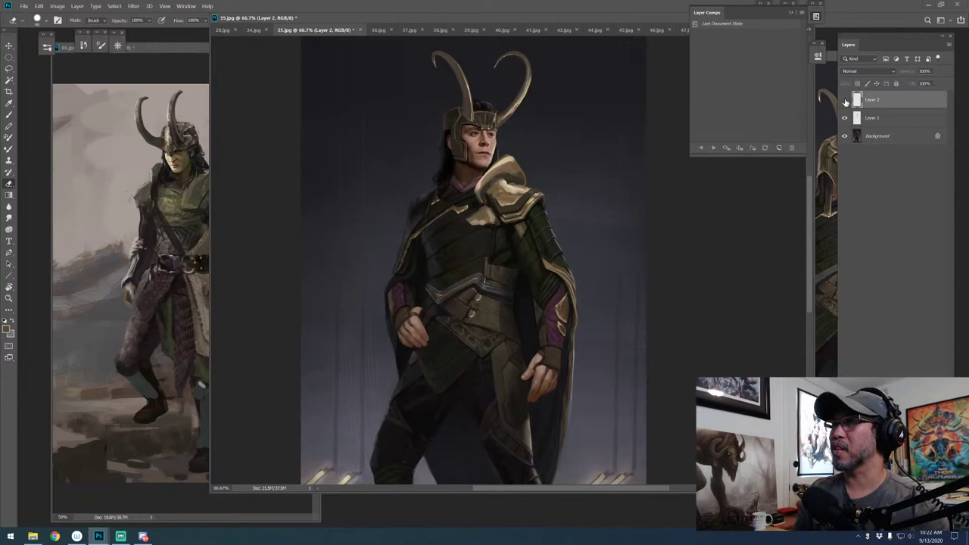
{"action": "left_click", "coordinate": [779, 149]}
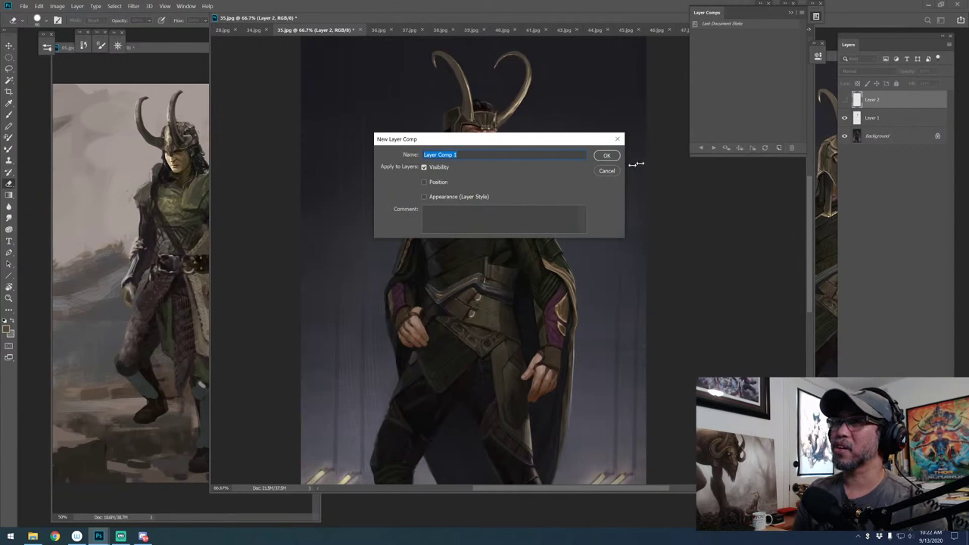
{"action": "left_click", "coordinate": [607, 156]}
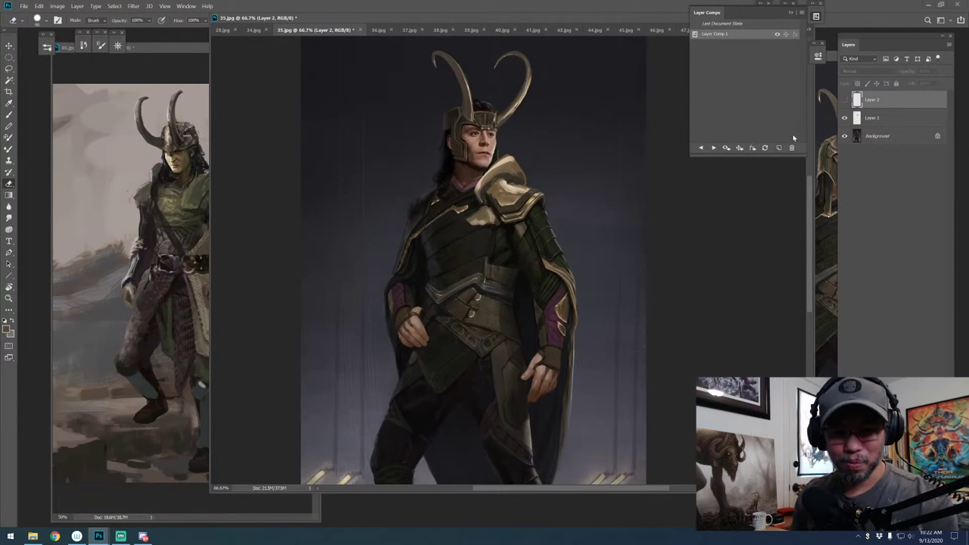
Paint gold strokes diagonally across the chest and below the shoulder armour on Layer 2
{"action": "left_click", "coordinate": [845, 100]}
{"action": "left_click", "coordinate": [845, 117]}
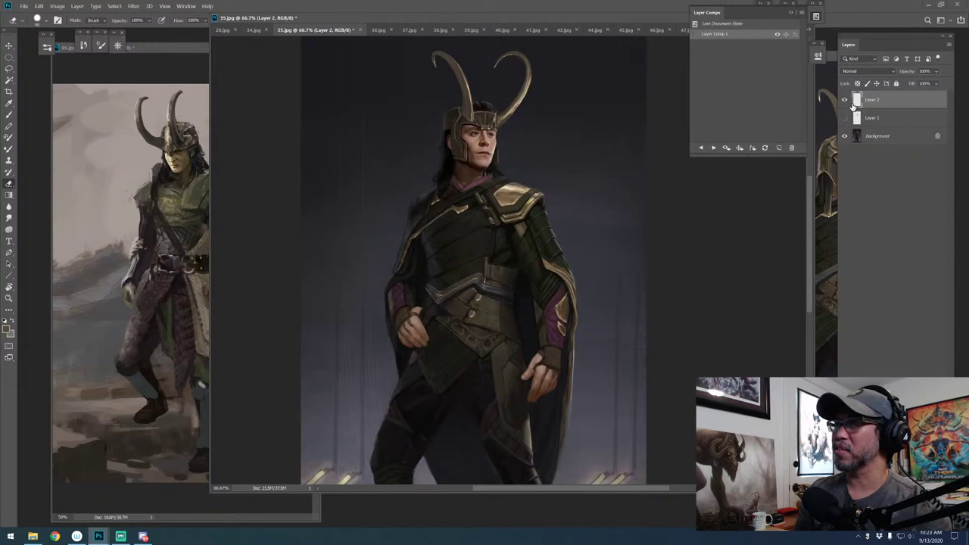
{"action": "left_click", "coordinate": [846, 100]}
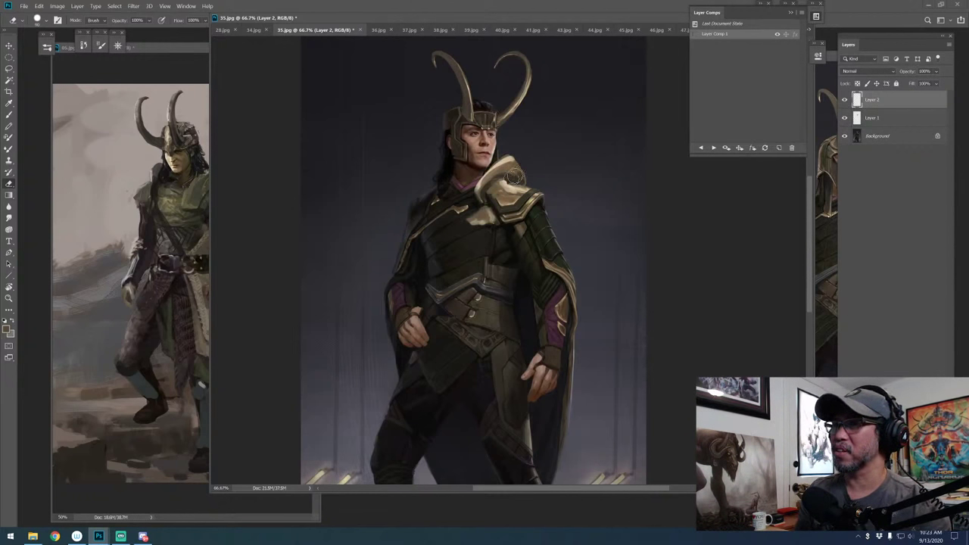
{"action": "key", "text": "b"}
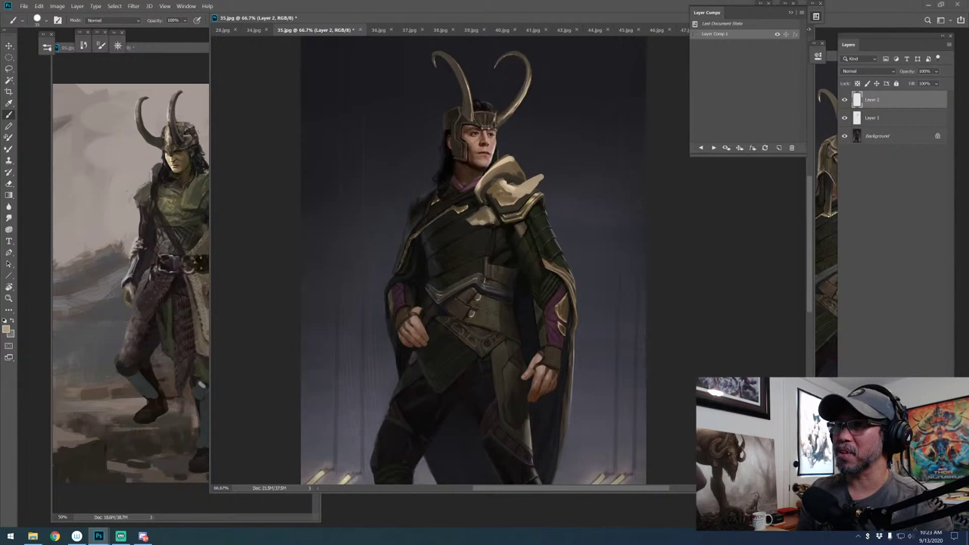
{"action": "left_click_drag", "start_coordinate": [523, 214], "coordinate": [438, 266]}
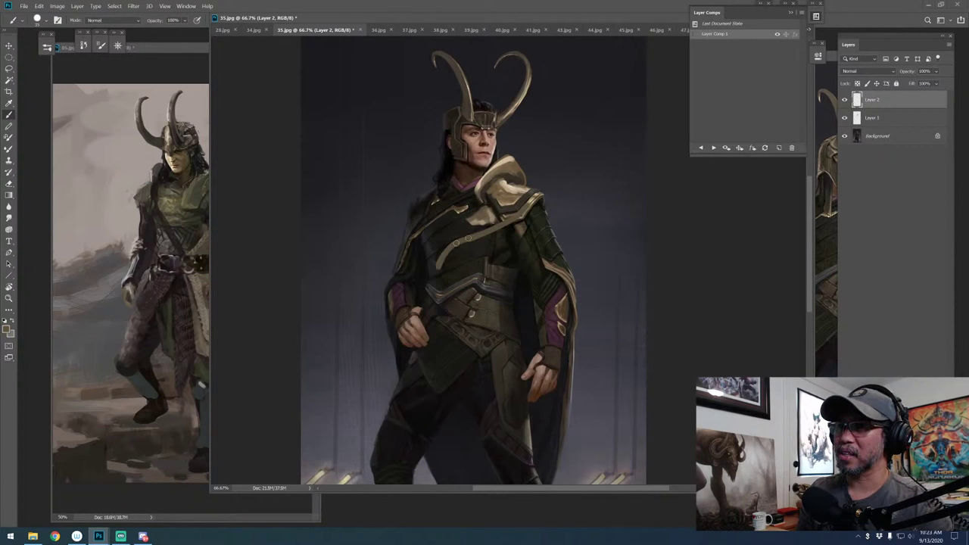
{"action": "left_click_drag", "start_coordinate": [526, 212], "coordinate": [458, 246]}
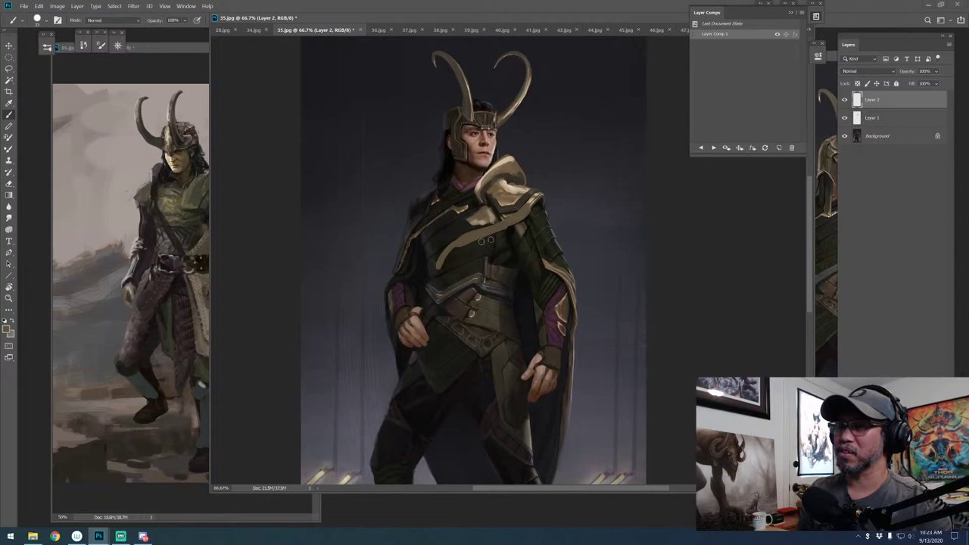
{"action": "mouse_move", "coordinate": [535, 219]}
{"action": "left_mouse_down"}
{"action": "mouse_move", "coordinate": [507, 235]}
{"action": "mouse_move", "coordinate": [538, 238]}
{"action": "left_mouse_up"}
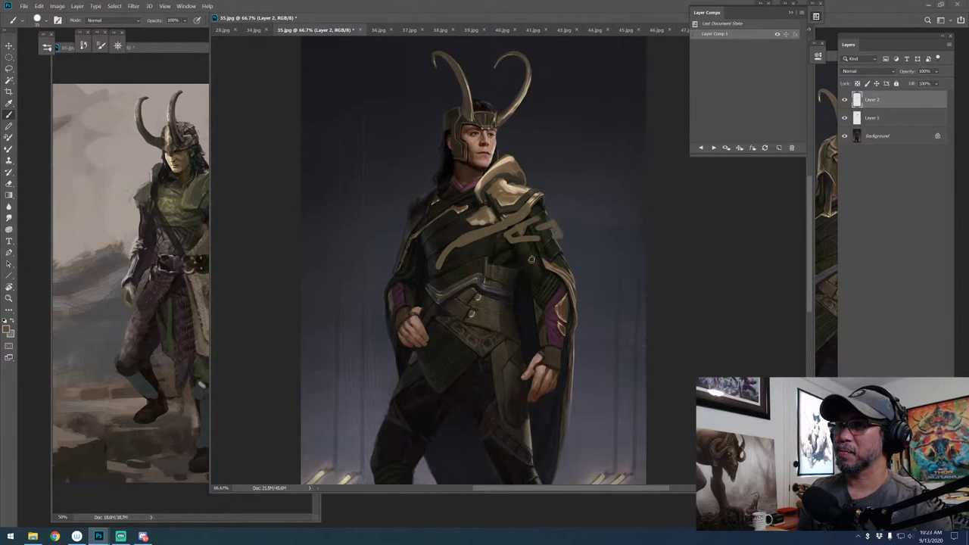
{"action": "mouse_move", "coordinate": [532, 259]}
{"action": "left_mouse_down"}
{"action": "mouse_move", "coordinate": [564, 247]}
{"action": "mouse_move", "coordinate": [531, 259]}
{"action": "left_mouse_up"}
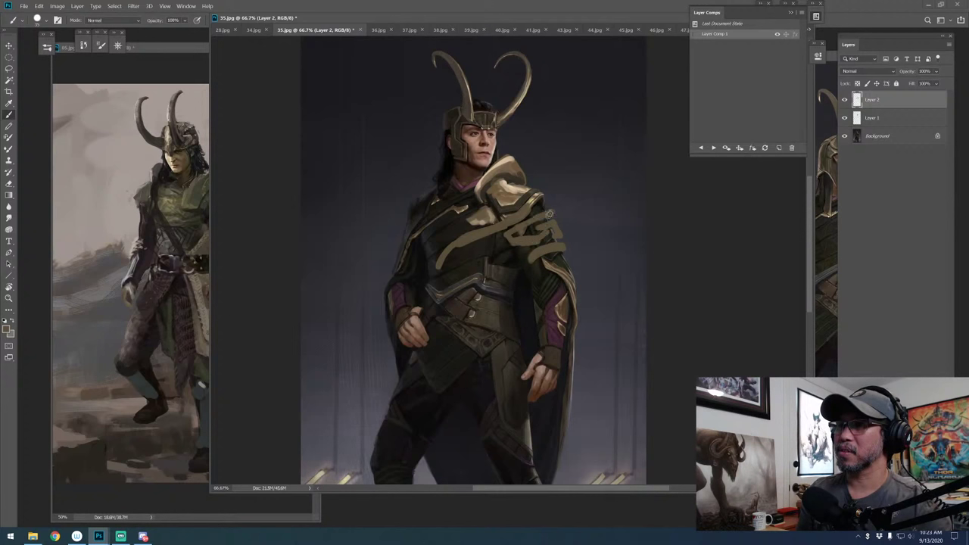
Lock Layer 2's transparent pixels, brighten the gold with Dodge, then unlock it
{"action": "key", "text": "e"}
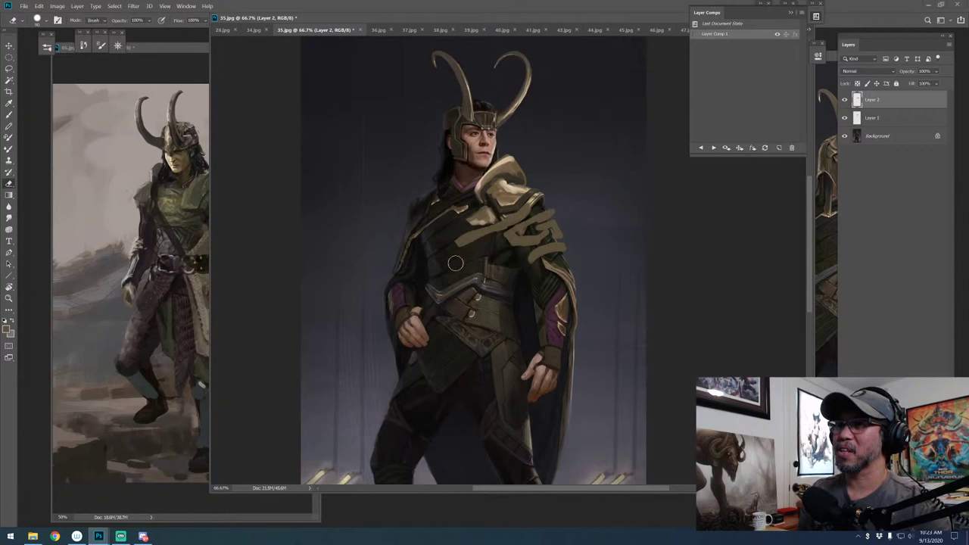
{"action": "left_click", "coordinate": [857, 84]}
{"action": "key", "text": "o"}
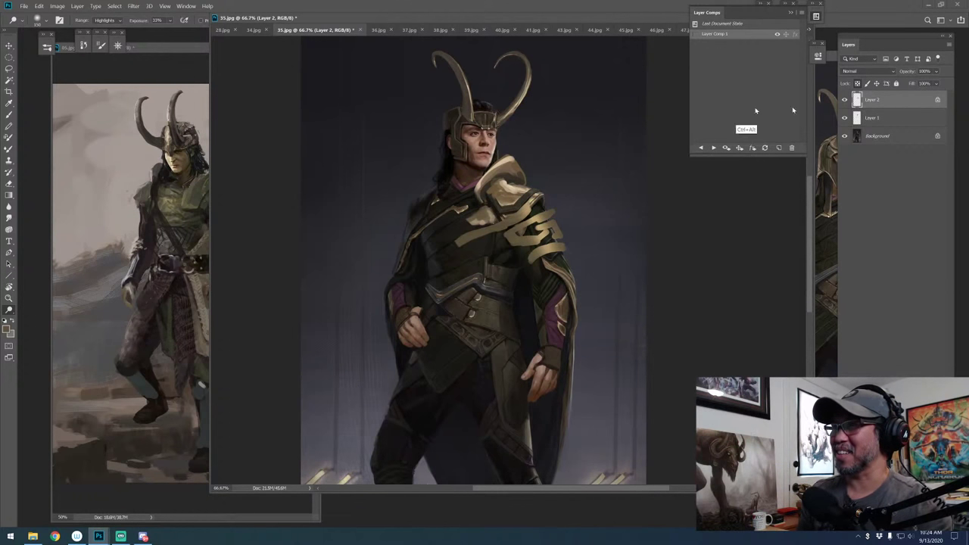
{"action": "left_click", "coordinate": [860, 84]}
{"action": "key", "text": "b"}
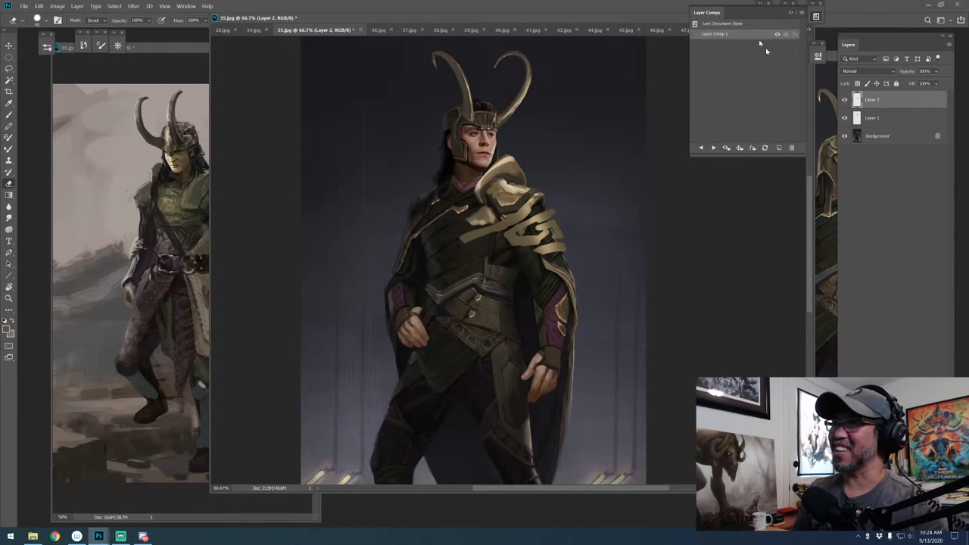
Create Layer Comp 2 and toggle between it and Layer Comp 1
{"action": "left_click", "coordinate": [781, 148]}
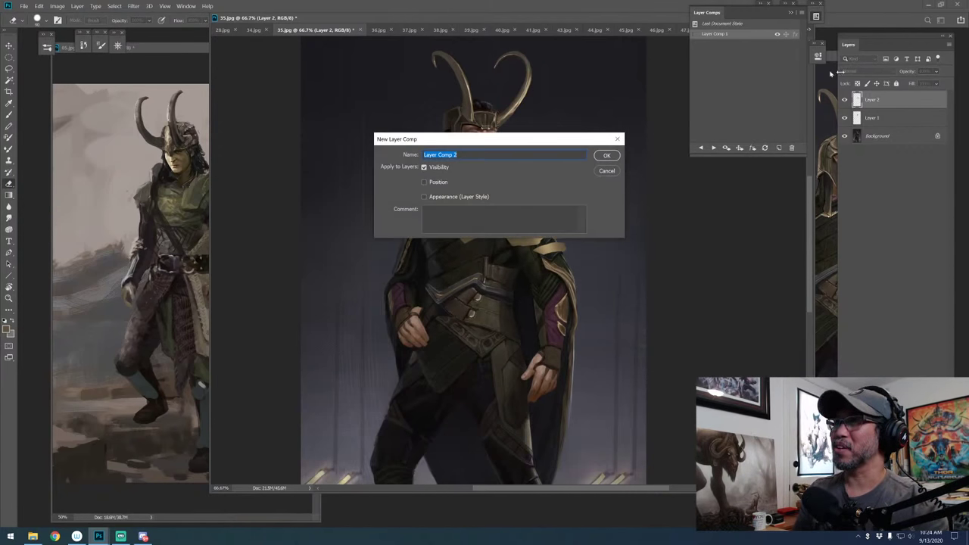
{"action": "left_click", "coordinate": [607, 157]}
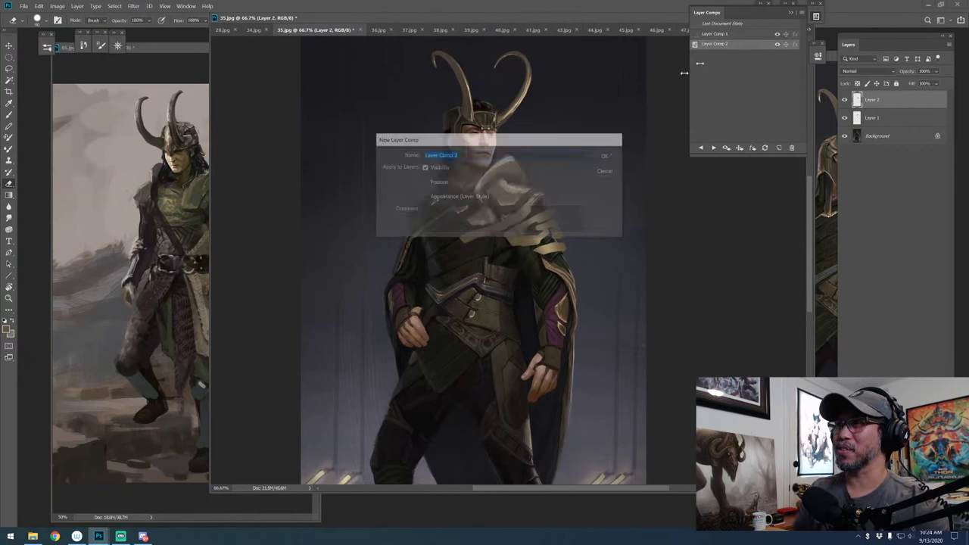
{"action": "left_click", "coordinate": [695, 35]}
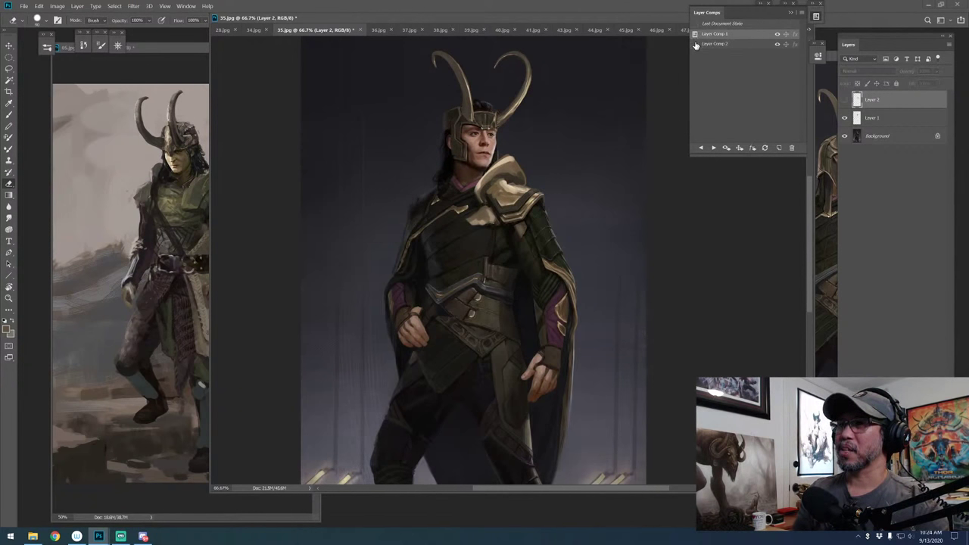
{"action": "left_click", "coordinate": [695, 44]}
{"action": "left_click", "coordinate": [695, 35]}
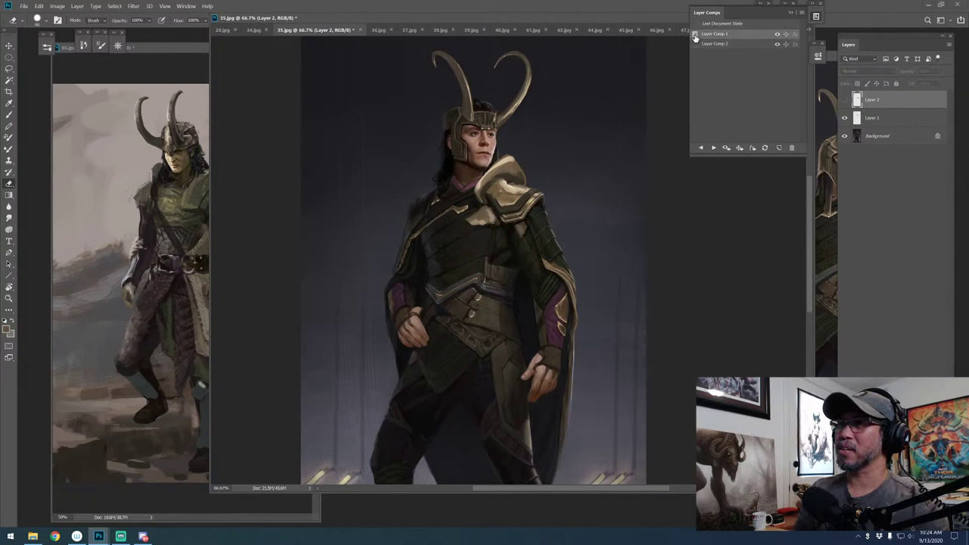
Restore visibility of Layer 1 and Layer 2 and make Layer 1 active
{"action": "left_click", "coordinate": [846, 118]}
{"action": "left_click", "coordinate": [845, 100]}
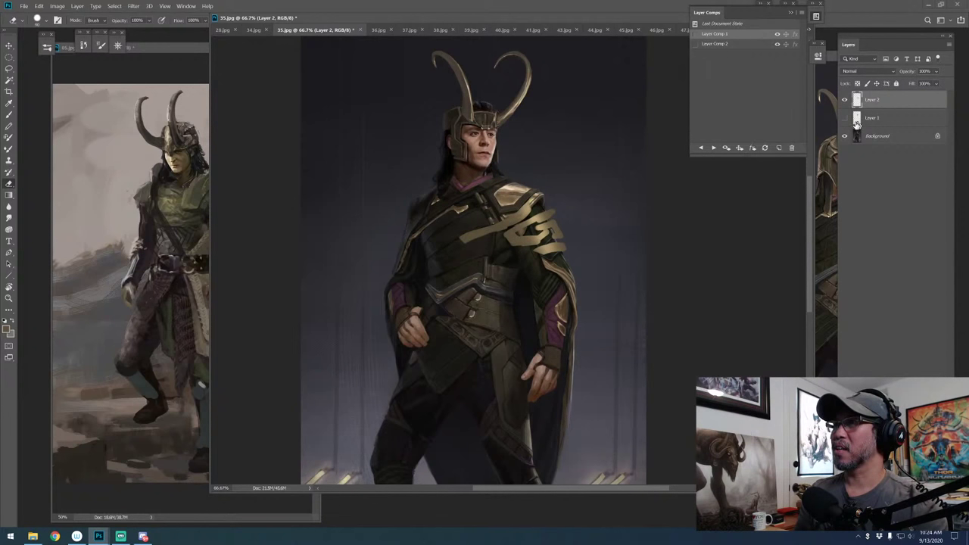
{"action": "left_click", "coordinate": [846, 118]}
{"action": "left_click", "coordinate": [878, 119]}
Duplicate the pale armour plate onto the hand and knee, erasing the excess
{"action": "key", "text": "v"}
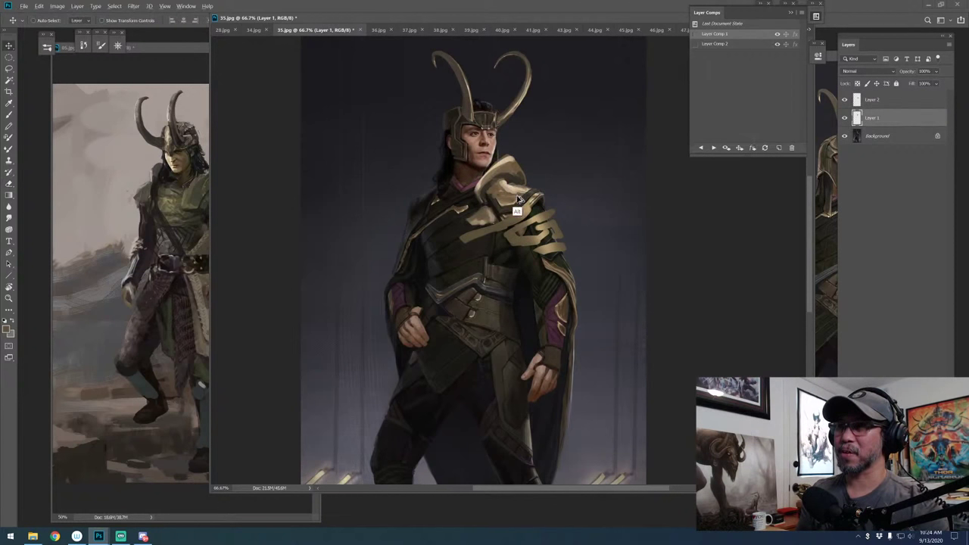
{"action": "mouse_move", "coordinate": [520, 200]}
{"action": "left_mouse_down"}
{"action": "mouse_move", "coordinate": [533, 291]}
{"action": "mouse_move", "coordinate": [560, 318]}
{"action": "mouse_move", "coordinate": [454, 303]}
{"action": "mouse_move", "coordinate": [484, 341]}
{"action": "left_mouse_up"}
{"action": "key", "text": "e"}
{"action": "left_click_drag", "start_coordinate": [524, 312], "coordinate": [517, 248]}
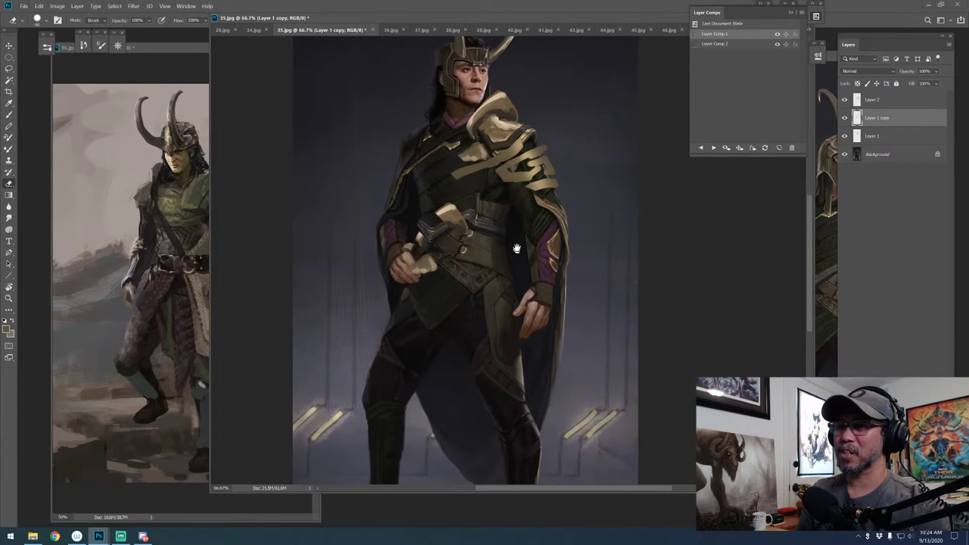
{"action": "key", "text": "v"}
{"action": "left_click_drag", "start_coordinate": [458, 215], "coordinate": [518, 366]}
{"action": "scroll", "coordinate": [518, 367], "scroll_direction": "down", "scroll_amount": 2}
{"action": "key", "text": "e"}
{"action": "mouse_move", "coordinate": [466, 325]}
{"action": "left_mouse_down"}
{"action": "mouse_move", "coordinate": [488, 375]}
{"action": "mouse_move", "coordinate": [476, 369]}
{"action": "mouse_move", "coordinate": [463, 388]}
{"action": "mouse_move", "coordinate": [483, 364]}
{"action": "left_mouse_up"}
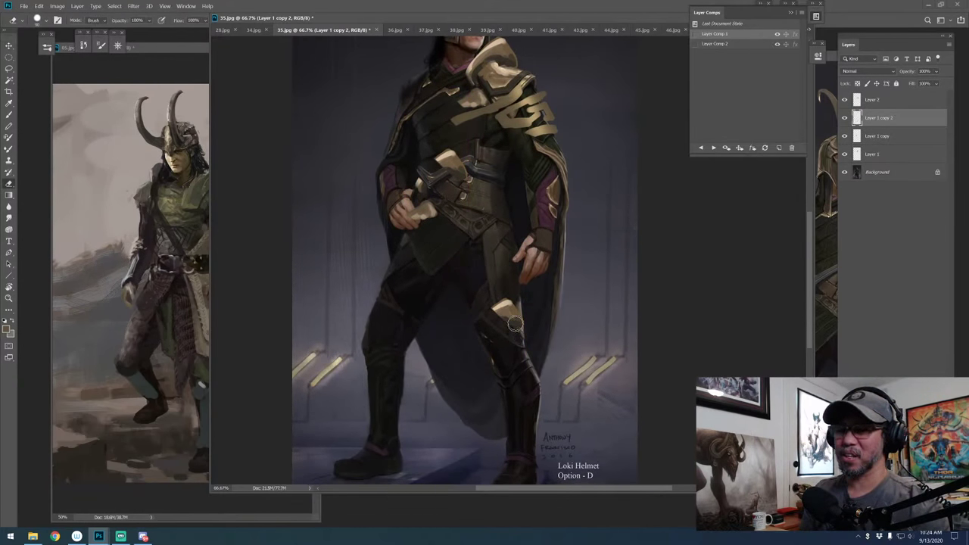
Duplicate the armour plate down onto the boot and nudge it into place
{"action": "key", "text": "v"}
{"action": "left_click_drag", "start_coordinate": [512, 333], "coordinate": [530, 440]}
{"action": "scroll", "coordinate": [541, 328], "scroll_direction": "down", "scroll_amount": 2}
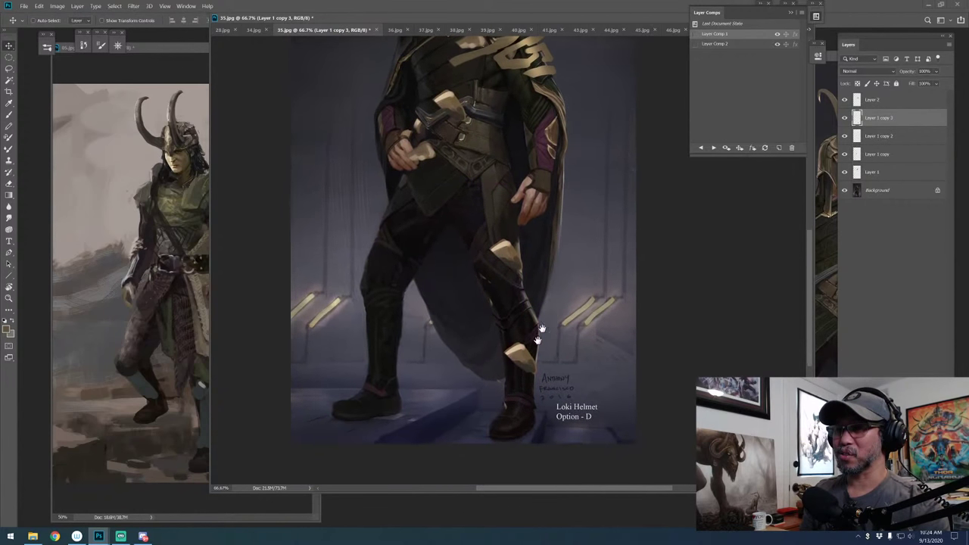
{"action": "left_click_drag", "start_coordinate": [541, 328], "coordinate": [521, 411]}
{"action": "key", "text": "e"}
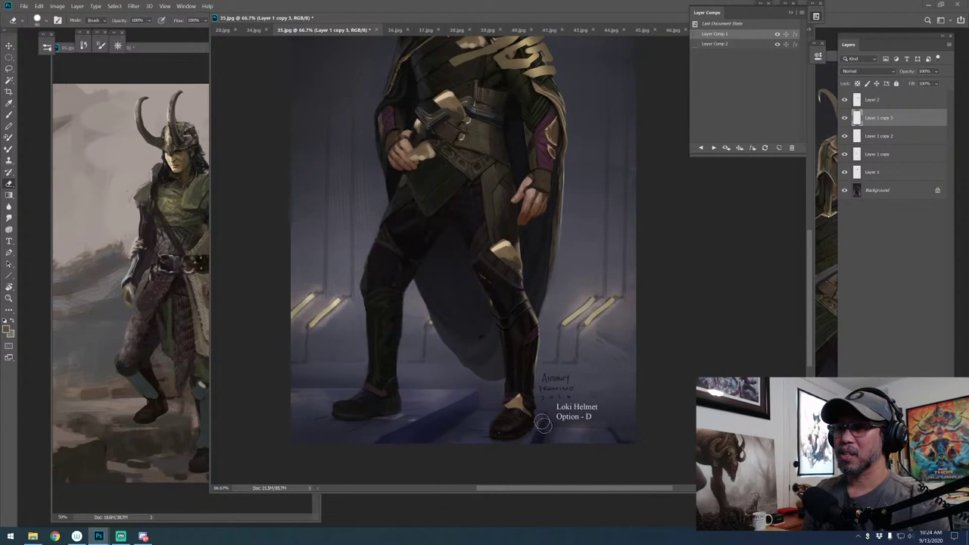
Zoom out and try gold strokes on the shoulder, torso and cape, undoing them all
{"action": "key", "text": "ctrl+minus"}
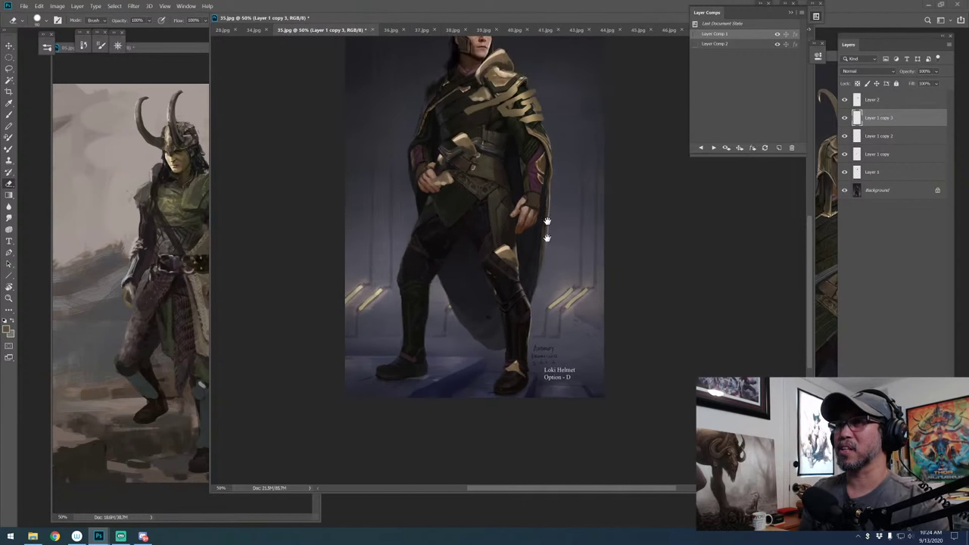
{"action": "left_click_drag", "start_coordinate": [549, 198], "coordinate": [545, 248]}
{"action": "key", "text": "b"}
{"action": "left_click", "coordinate": [493, 97], "text": "alt"}
{"action": "mouse_move", "coordinate": [522, 127]}
{"action": "left_mouse_down"}
{"action": "mouse_move", "coordinate": [553, 111]}
{"action": "mouse_move", "coordinate": [576, 156]}
{"action": "mouse_move", "coordinate": [590, 205]}
{"action": "mouse_move", "coordinate": [566, 205]}
{"action": "left_mouse_up"}
{"action": "left_click_drag", "start_coordinate": [459, 257], "coordinate": [485, 280]}
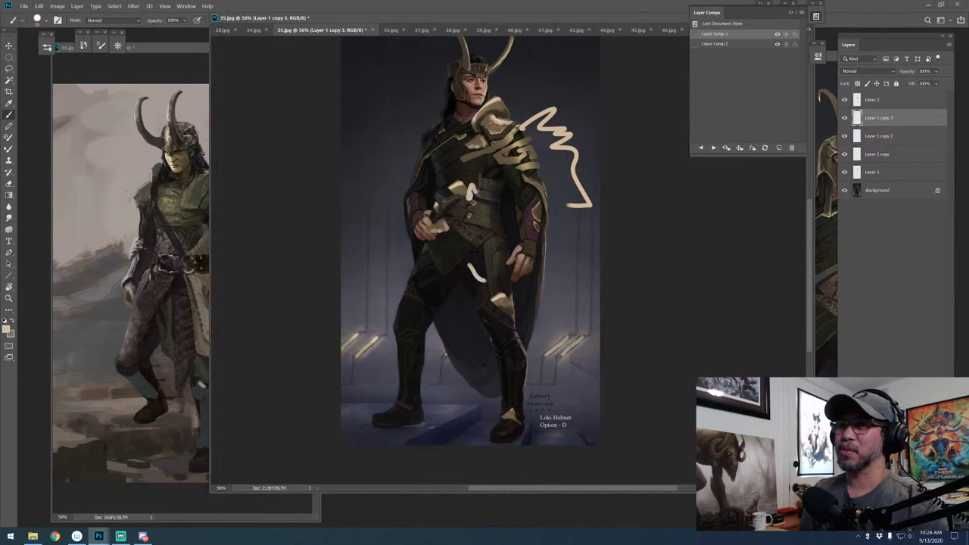
{"action": "key", "text": "ctrl+z"}
{"action": "key", "text": "ctrl+z"}
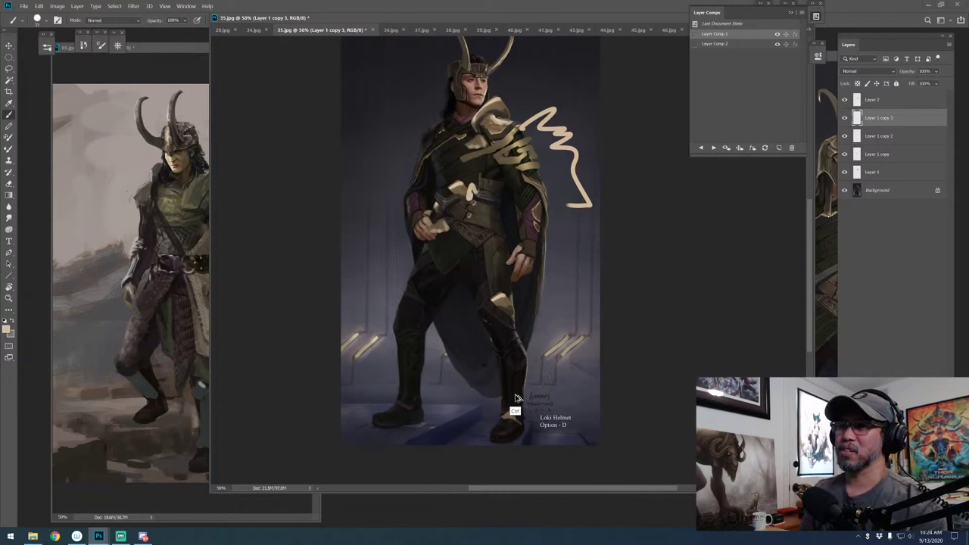
{"action": "mouse_move", "coordinate": [514, 395]}
{"action": "left_mouse_down"}
{"action": "mouse_move", "coordinate": [484, 315]}
{"action": "mouse_move", "coordinate": [541, 180]}
{"action": "mouse_move", "coordinate": [531, 137]}
{"action": "mouse_move", "coordinate": [435, 152]}
{"action": "left_mouse_up"}
{"action": "key", "text": "ctrl+alt+z"}
{"action": "key", "text": "ctrl+alt+z"}
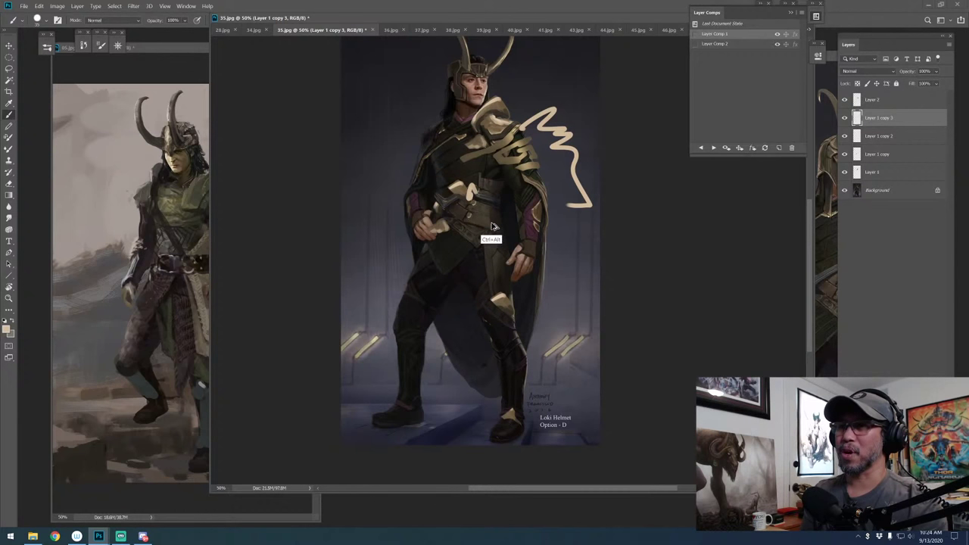
{"action": "key", "text": "ctrl+alt+z"}
{"action": "left_click_drag", "start_coordinate": [504, 201], "coordinate": [515, 244]}
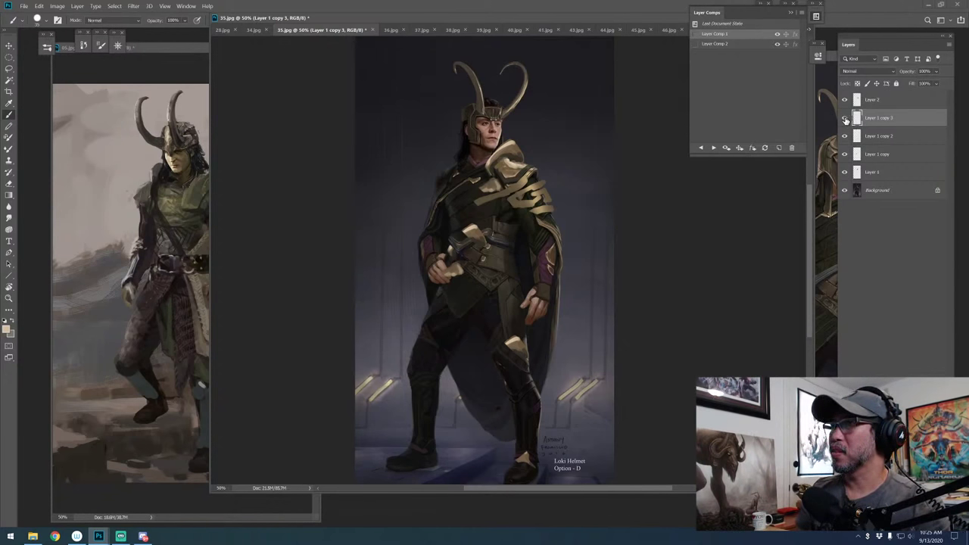
Hide the three armour copies and Layer 2's gold ornament, then select Layer 2
{"action": "left_click", "coordinate": [846, 119]}
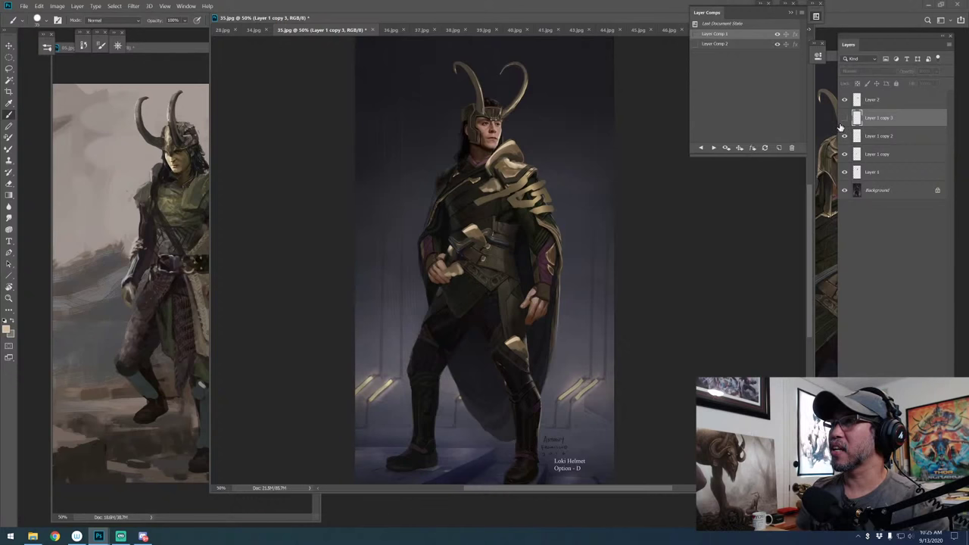
{"action": "left_click", "coordinate": [845, 136]}
{"action": "left_click", "coordinate": [844, 155]}
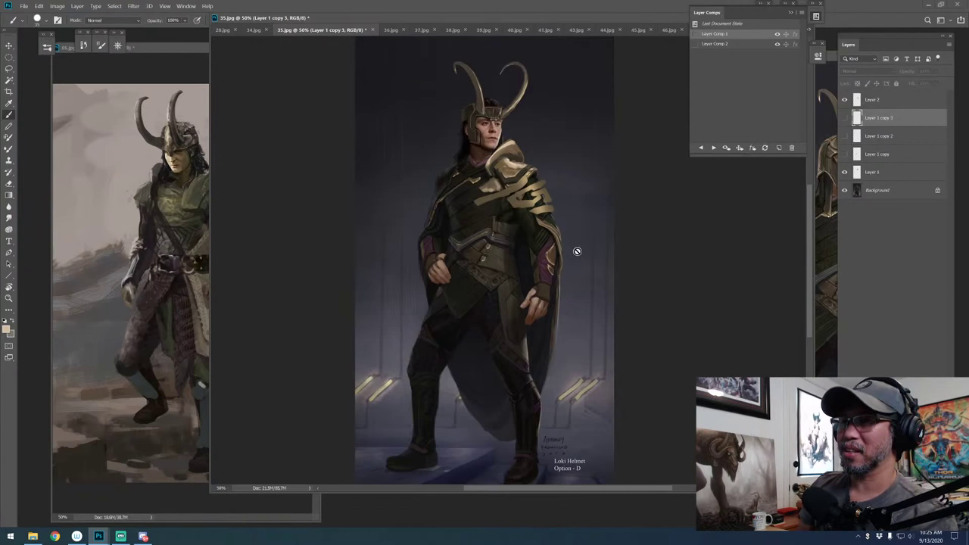
{"action": "key", "text": "ctrl+plus"}
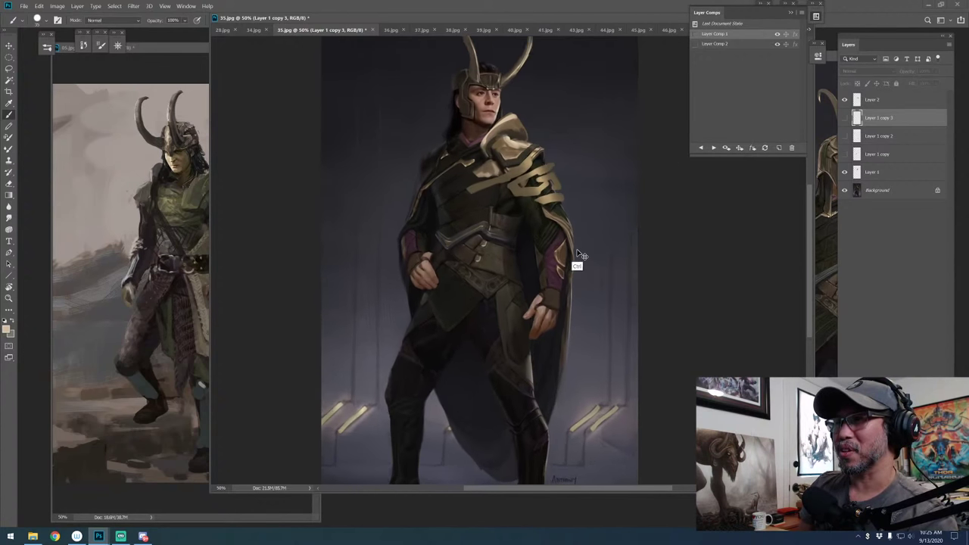
{"action": "left_click_drag", "start_coordinate": [567, 253], "coordinate": [573, 280]}
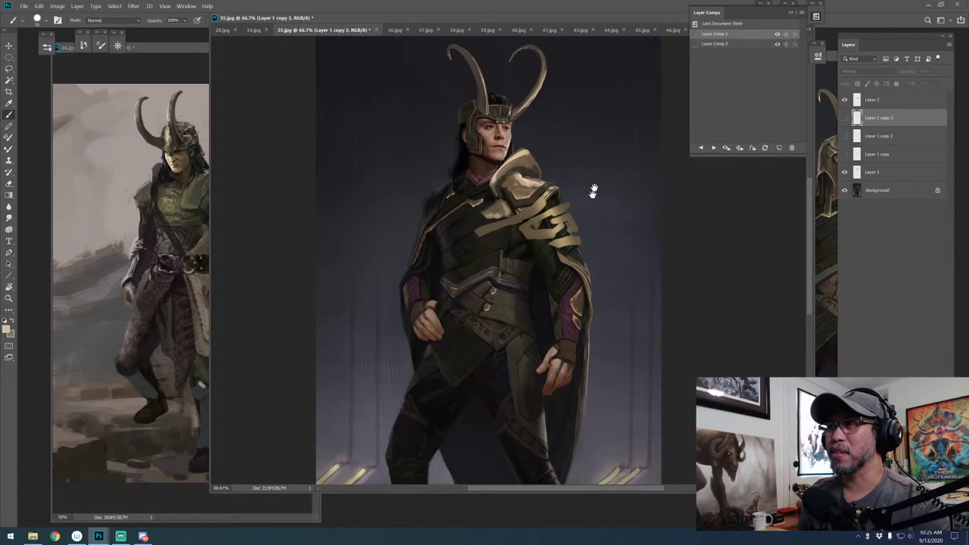
{"action": "left_click", "coordinate": [845, 100]}
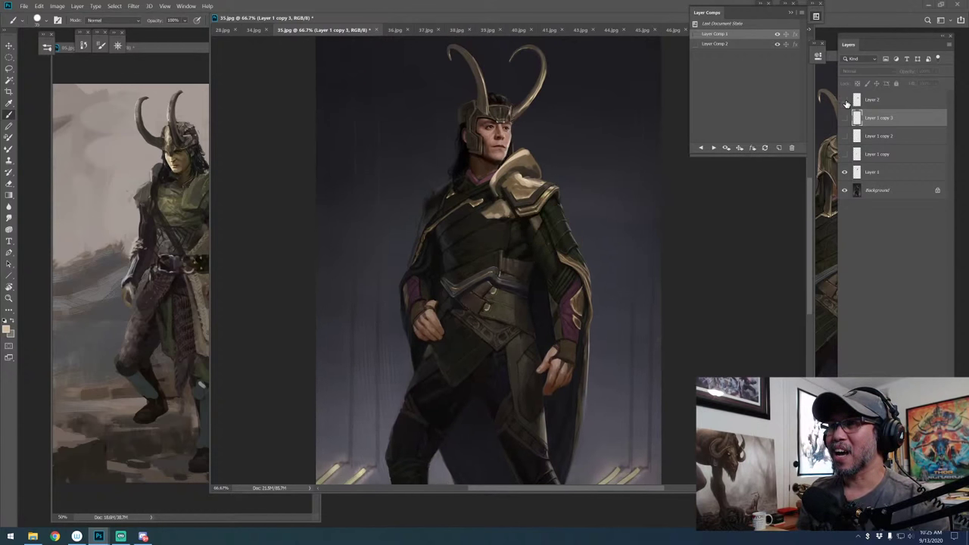
{"action": "left_click", "coordinate": [883, 100]}
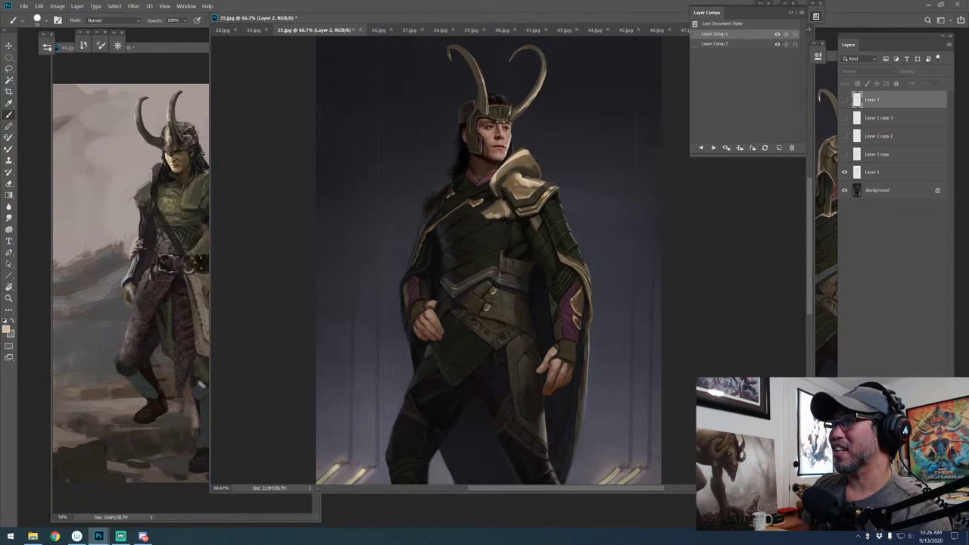
Add an empty Layer 3 to 35.jpg and float the document in its own window
{"action": "key", "text": "ctrl+shift+alt+n"}
{"action": "key", "text": "ctrl+plus"}
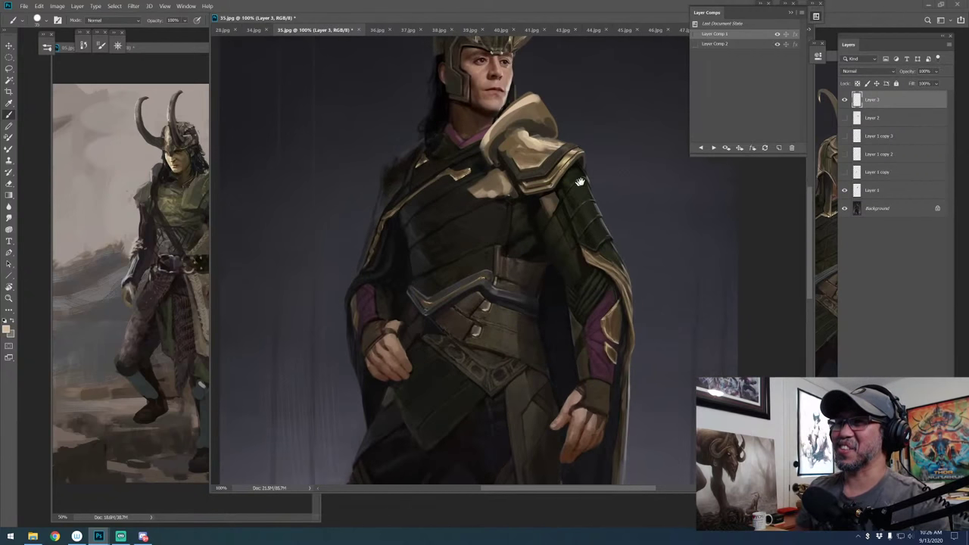
{"action": "left_click_drag", "start_coordinate": [563, 219], "coordinate": [600, 293]}
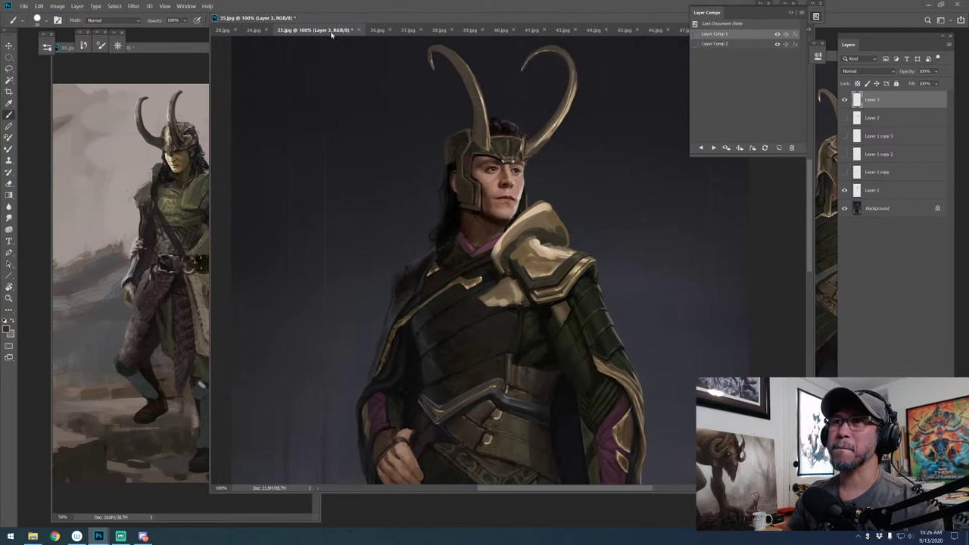
{"action": "mouse_move", "coordinate": [331, 33]}
{"action": "left_mouse_down"}
{"action": "mouse_move", "coordinate": [274, 36]}
{"action": "mouse_move", "coordinate": [373, 62]}
{"action": "mouse_move", "coordinate": [315, 64]}
{"action": "mouse_move", "coordinate": [608, 51]}
{"action": "mouse_move", "coordinate": [318, 30]}
{"action": "left_mouse_up"}
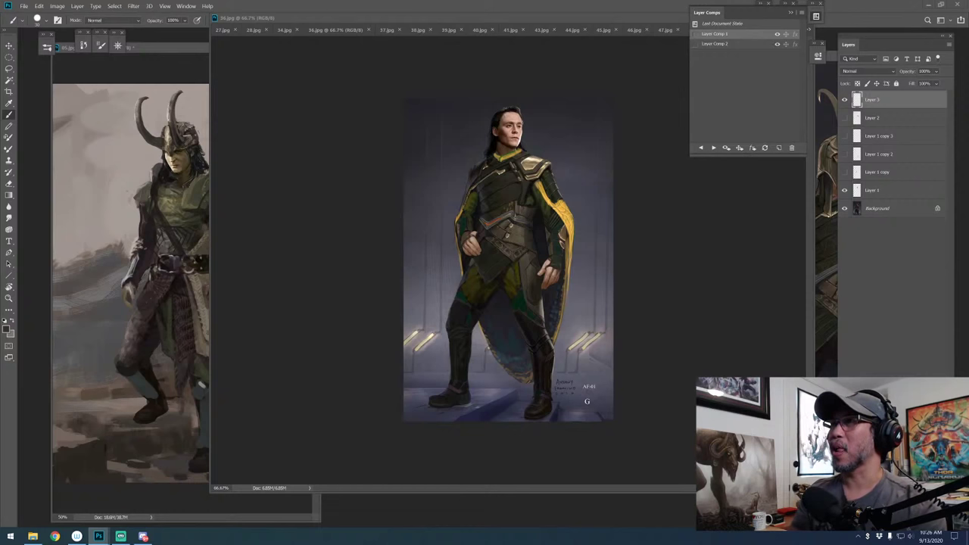
Collapse Layer Comps, flatten 36.jpg to a single Background layer, and view it at 100%
{"action": "left_click", "coordinate": [793, 13]}
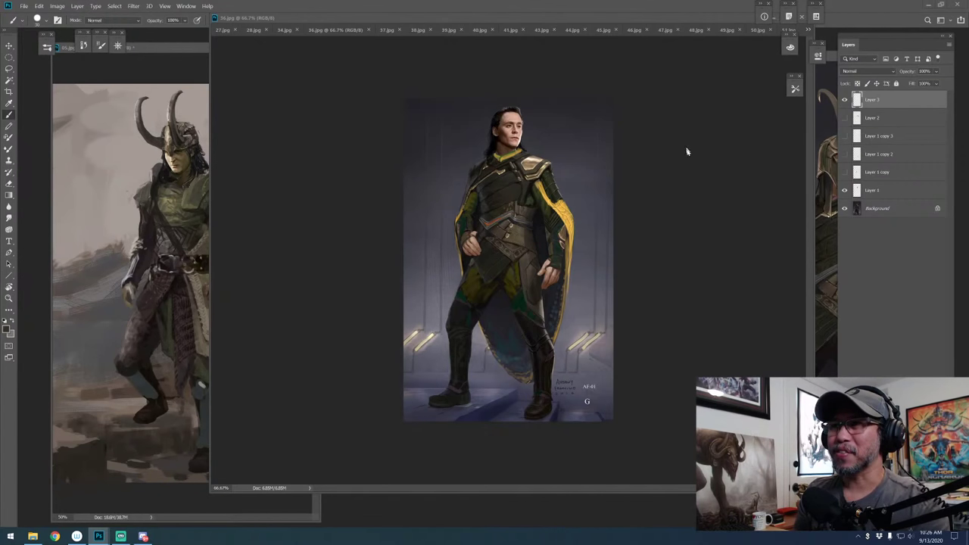
{"action": "key", "text": "ctrl+shift+e"}
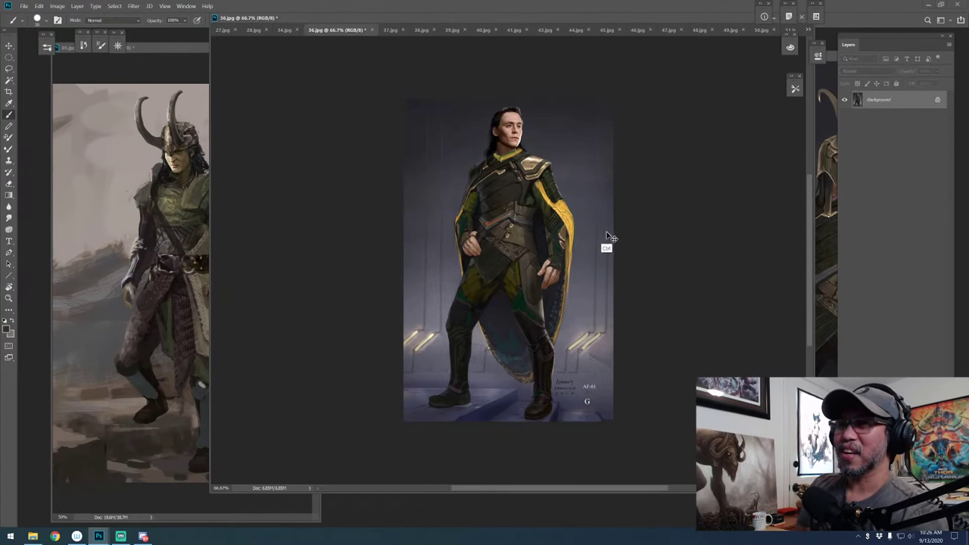
{"action": "key", "text": "ctrl+1"}
{"action": "left_click_drag", "start_coordinate": [643, 180], "coordinate": [623, 212]}
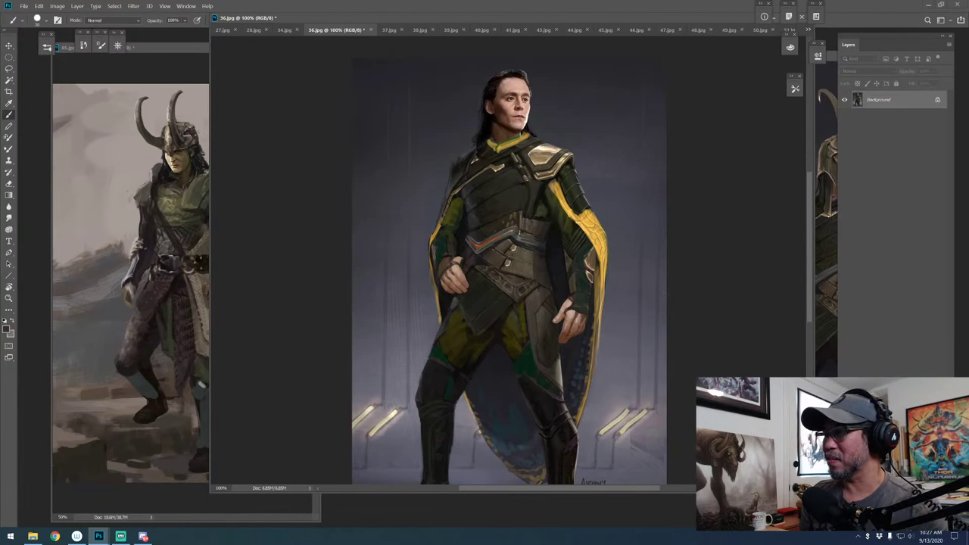
{"action": "left_click", "coordinate": [892, 381]}
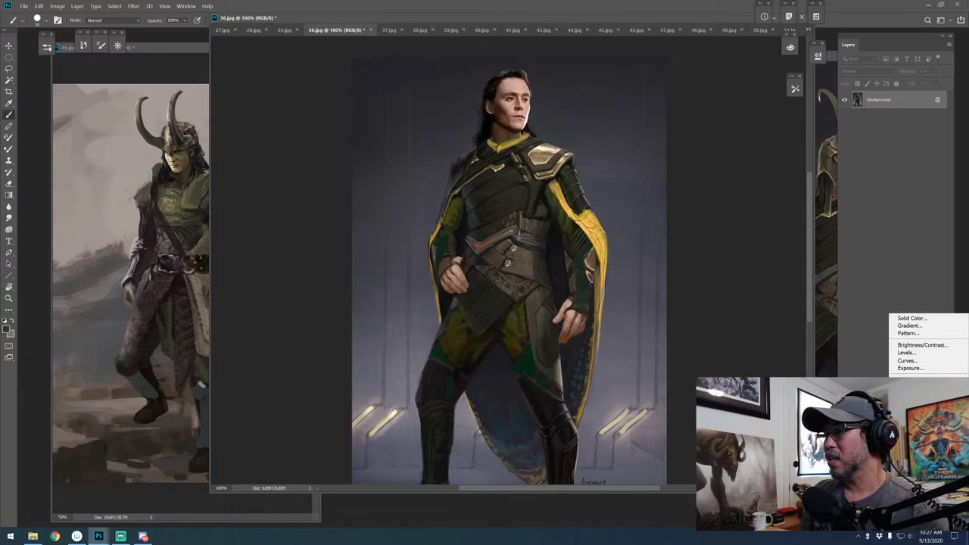
{"action": "left_click", "coordinate": [879, 198]}
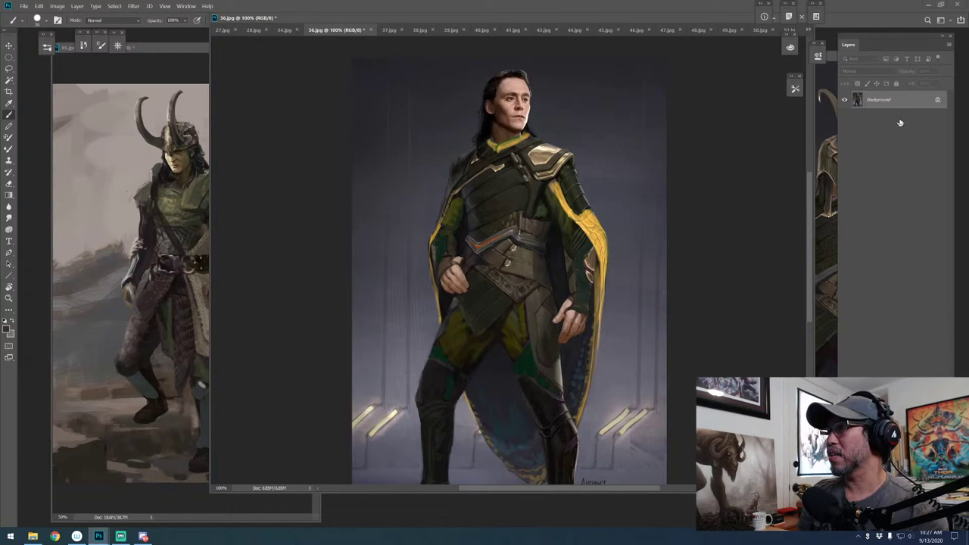
Create a new Color-blend layer and try yellow on the belt, then undo it
{"action": "key", "text": "ctrl+shift+alt+n"}
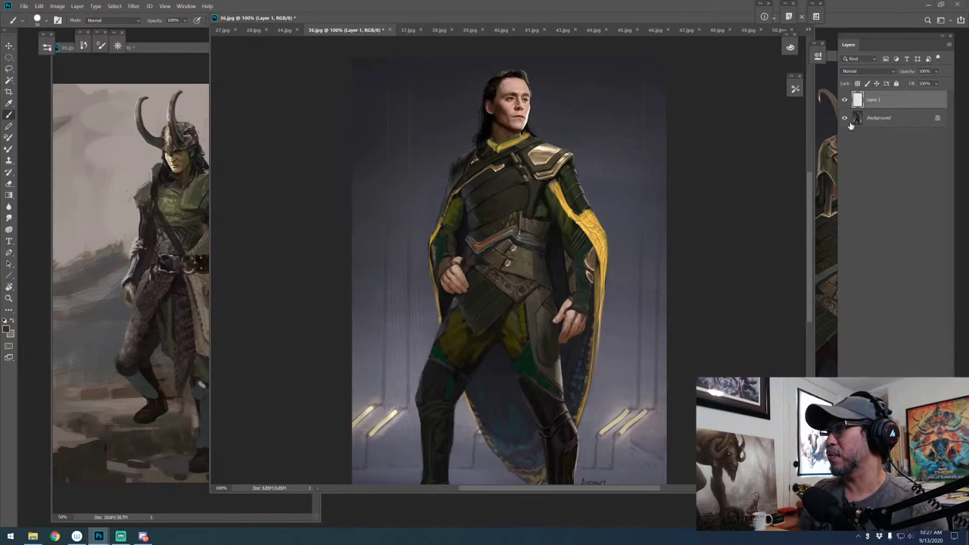
{"action": "left_click", "coordinate": [869, 72]}
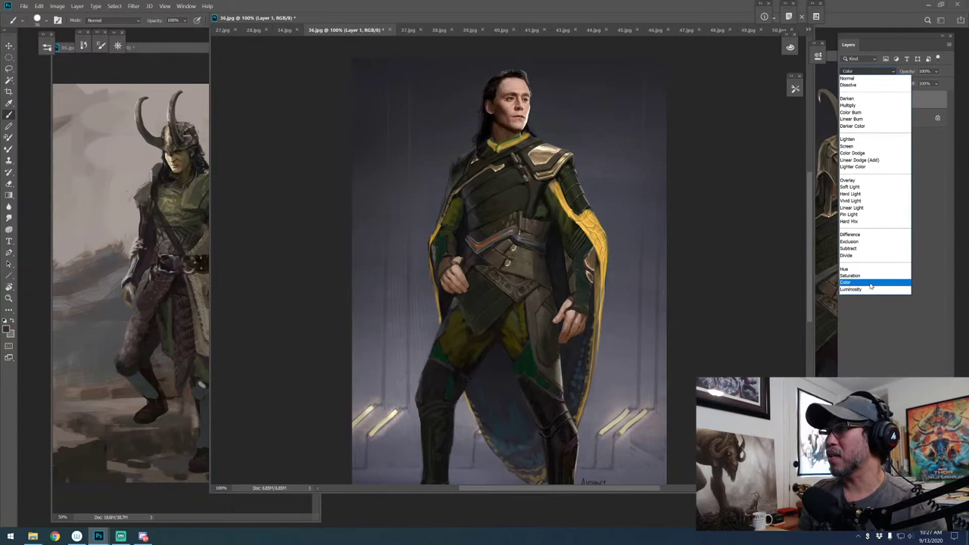
{"action": "left_click", "coordinate": [873, 284]}
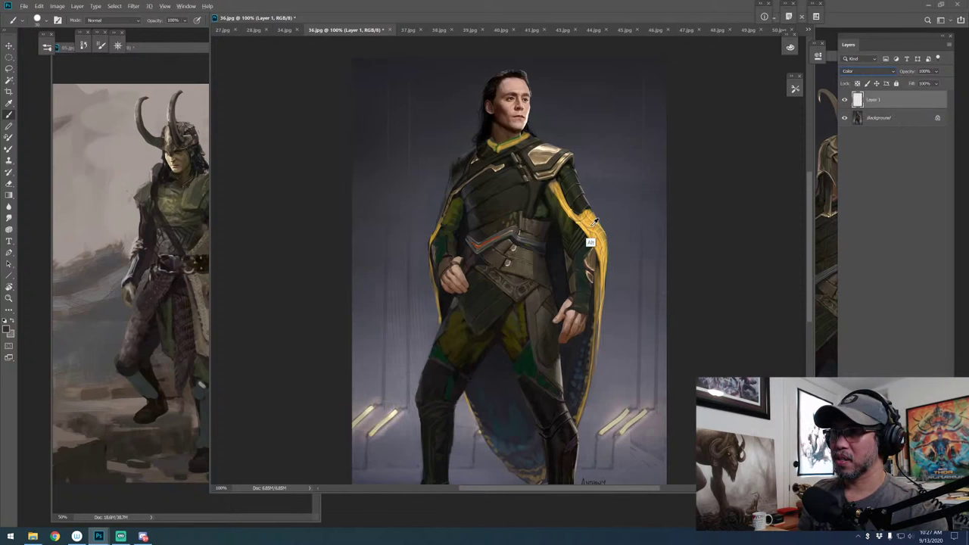
{"action": "left_click", "coordinate": [590, 243], "text": "alt"}
{"action": "mouse_move", "coordinate": [493, 256]}
{"action": "left_mouse_down"}
{"action": "mouse_move", "coordinate": [511, 270]}
{"action": "mouse_move", "coordinate": [509, 258]}
{"action": "mouse_move", "coordinate": [545, 258]}
{"action": "mouse_move", "coordinate": [540, 279]}
{"action": "mouse_move", "coordinate": [517, 272]}
{"action": "mouse_move", "coordinate": [533, 268]}
{"action": "mouse_move", "coordinate": [549, 282]}
{"action": "mouse_move", "coordinate": [530, 229]}
{"action": "mouse_move", "coordinate": [513, 222]}
{"action": "mouse_move", "coordinate": [481, 234]}
{"action": "mouse_move", "coordinate": [520, 218]}
{"action": "mouse_move", "coordinate": [529, 234]}
{"action": "mouse_move", "coordinate": [517, 222]}
{"action": "mouse_move", "coordinate": [545, 228]}
{"action": "left_mouse_up"}
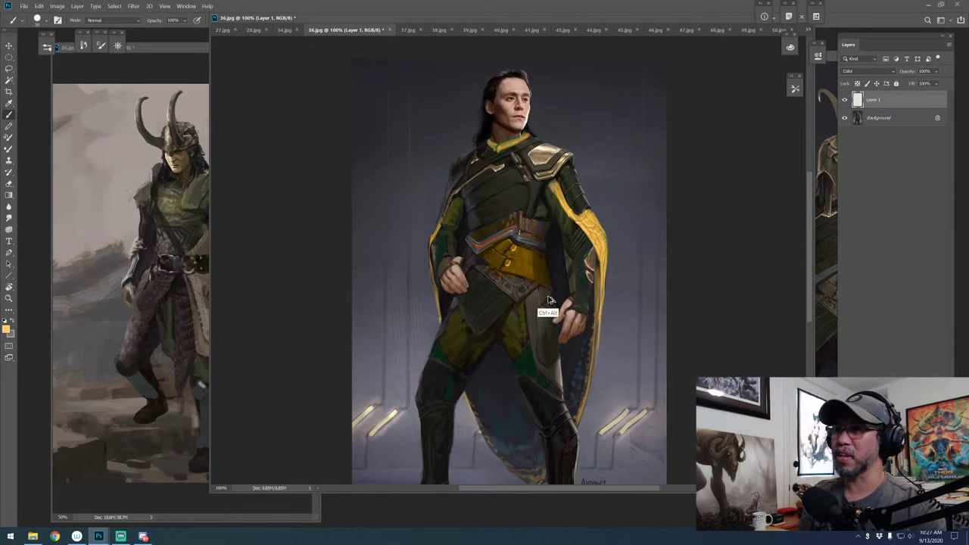
{"action": "key", "text": "ctrl+alt+z"}
{"action": "key", "text": "ctrl+alt+z"}
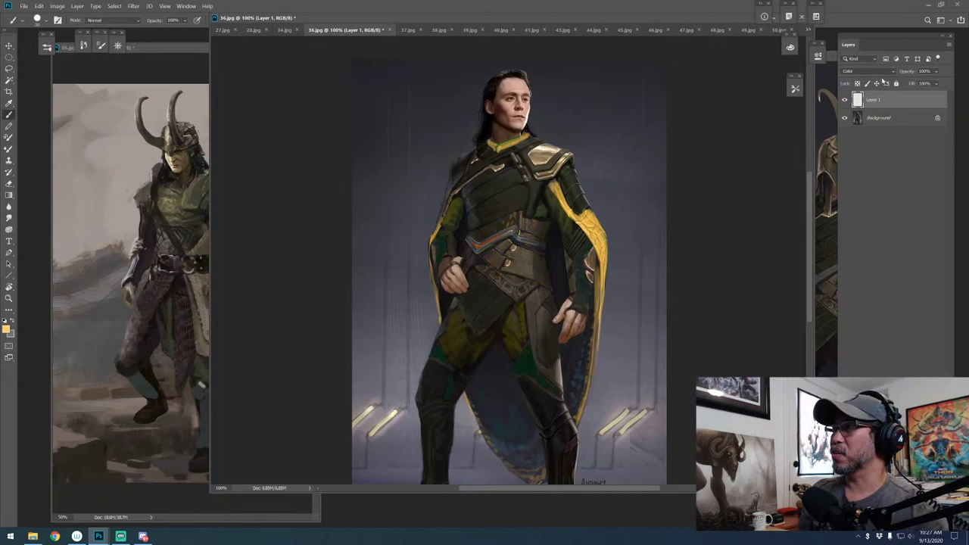
Switch the layer to Color Dodge and paint yellow glow on chest, shoulder, cape edge, torso and thigh
{"action": "left_click", "coordinate": [873, 72]}
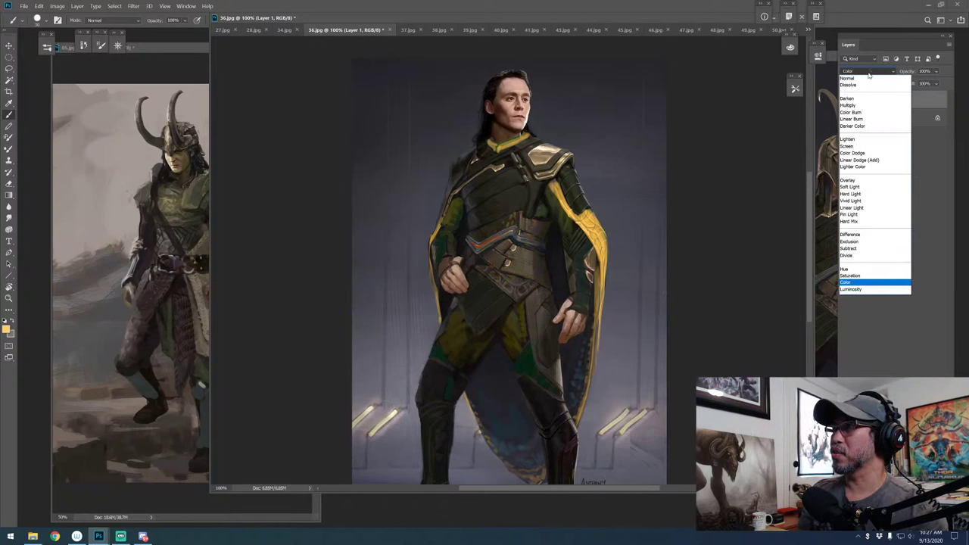
{"action": "left_click", "coordinate": [853, 154]}
{"action": "mouse_move", "coordinate": [507, 253]}
{"action": "left_mouse_down"}
{"action": "mouse_move", "coordinate": [533, 250]}
{"action": "mouse_move", "coordinate": [528, 269]}
{"action": "mouse_move", "coordinate": [534, 261]}
{"action": "mouse_move", "coordinate": [505, 257]}
{"action": "mouse_move", "coordinate": [532, 269]}
{"action": "mouse_move", "coordinate": [524, 226]}
{"action": "left_mouse_up"}
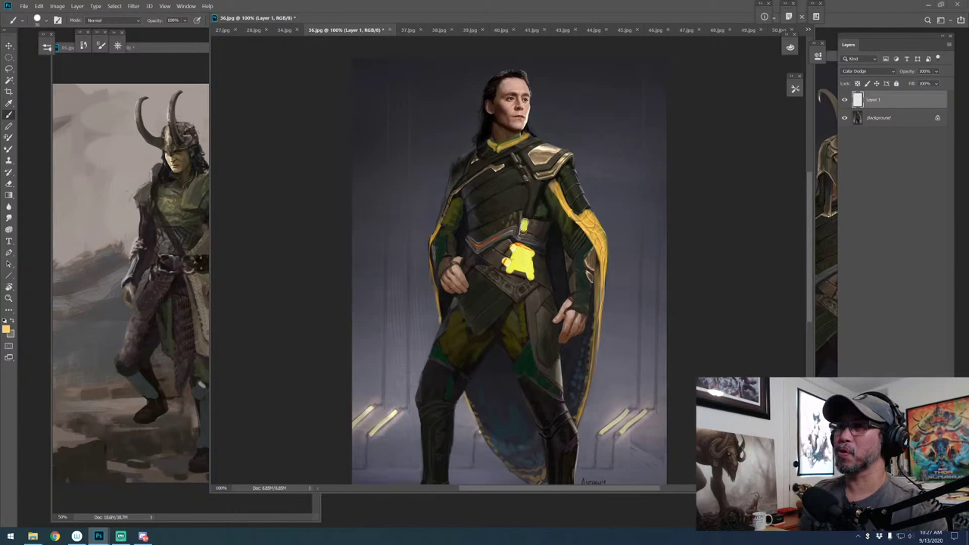
{"action": "left_click_drag", "start_coordinate": [536, 185], "coordinate": [559, 179]}
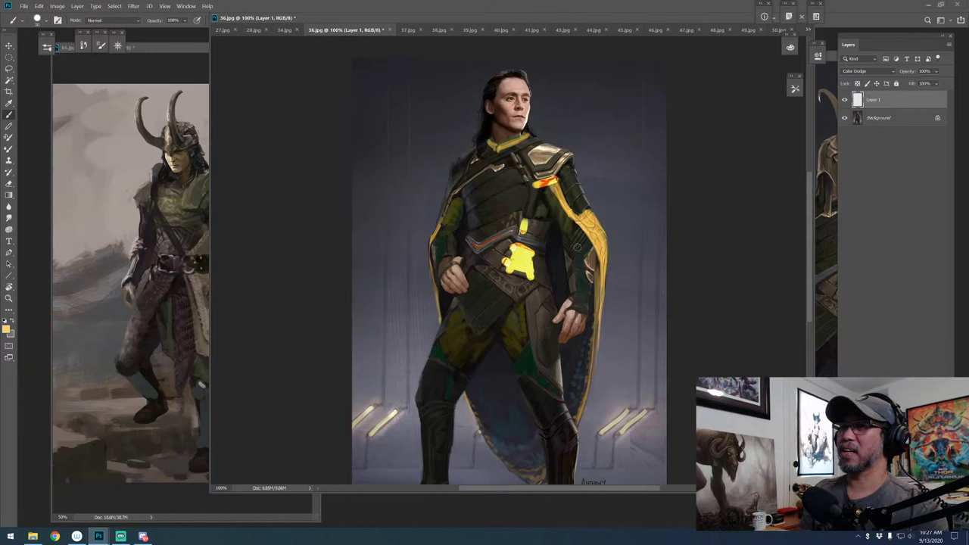
{"action": "left_click_drag", "start_coordinate": [577, 247], "coordinate": [595, 225]}
{"action": "mouse_move", "coordinate": [528, 312]}
{"action": "left_mouse_down"}
{"action": "mouse_move", "coordinate": [535, 363]}
{"action": "mouse_move", "coordinate": [526, 367]}
{"action": "mouse_move", "coordinate": [560, 397]}
{"action": "left_mouse_up"}
{"action": "left_click_drag", "start_coordinate": [435, 393], "coordinate": [438, 359]}
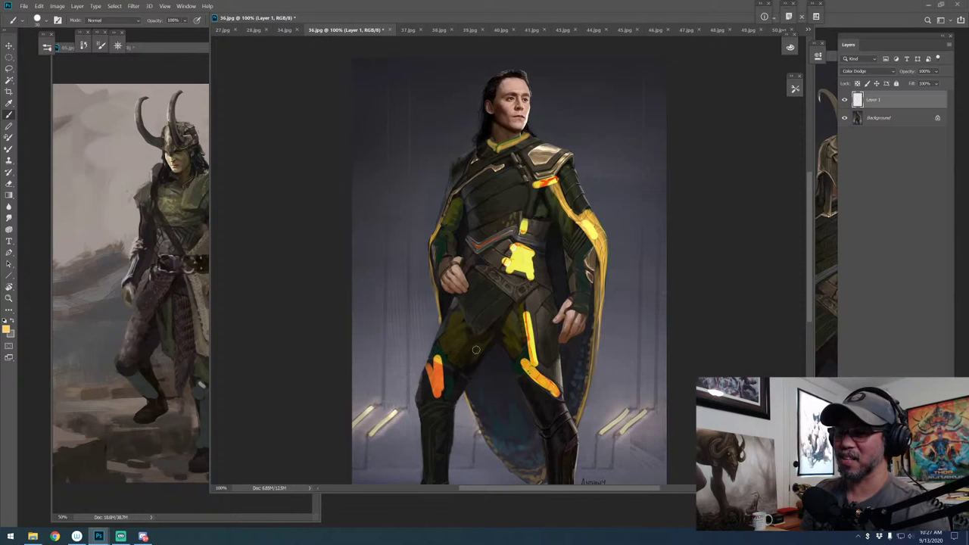
Tone down the glow by lowering Saturation and Lightness in Hue/Saturation
{"action": "key", "text": "ctrl+u"}
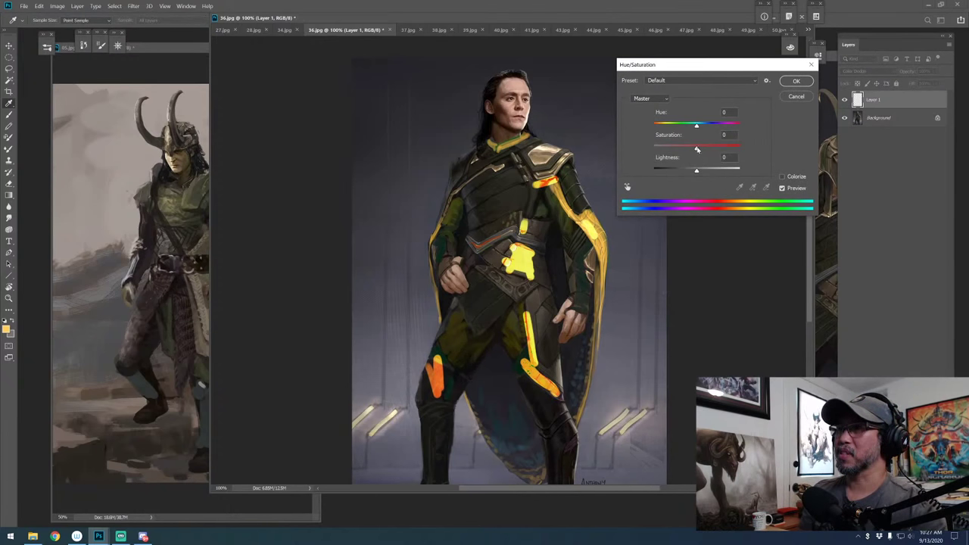
{"action": "mouse_move", "coordinate": [696, 149]}
{"action": "left_mouse_down"}
{"action": "mouse_move", "coordinate": [670, 150]}
{"action": "mouse_move", "coordinate": [685, 151]}
{"action": "mouse_move", "coordinate": [685, 173]}
{"action": "left_mouse_up"}
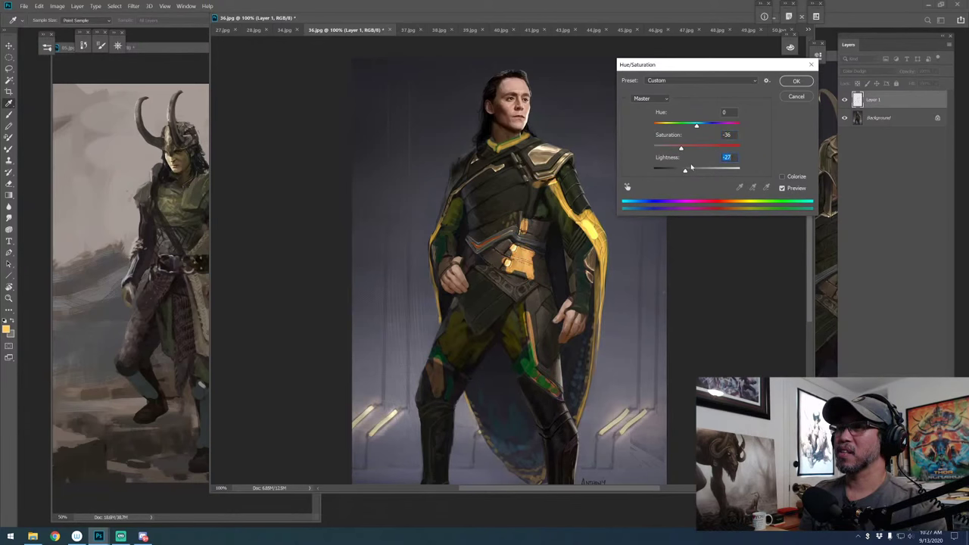
{"action": "left_click", "coordinate": [795, 81]}
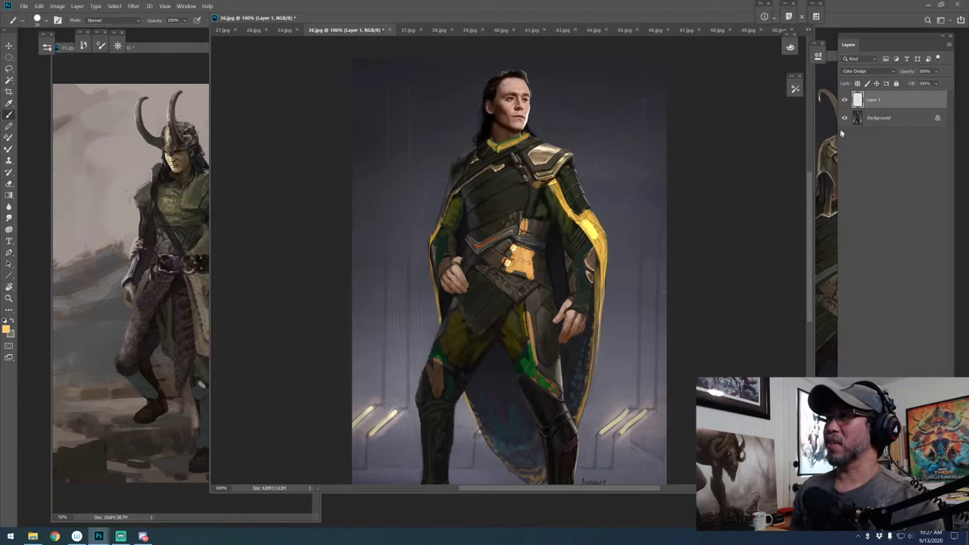
{"action": "key", "text": "l"}
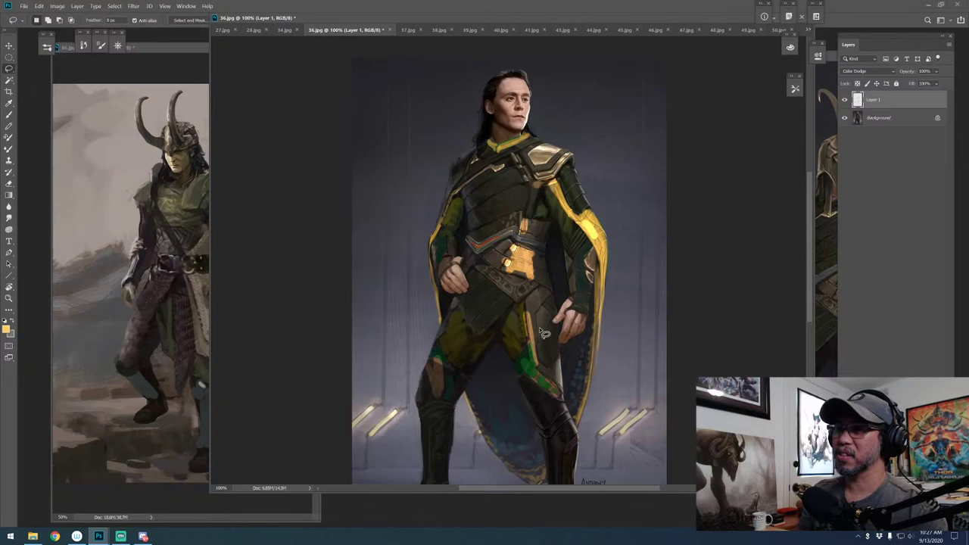
Lasso the green sash and add a Curves layer raising RGB and Red toward orange-red
{"action": "mouse_move", "coordinate": [520, 298]}
{"action": "left_mouse_down"}
{"action": "mouse_move", "coordinate": [499, 330]}
{"action": "mouse_move", "coordinate": [507, 355]}
{"action": "mouse_move", "coordinate": [519, 376]}
{"action": "mouse_move", "coordinate": [564, 395]}
{"action": "mouse_move", "coordinate": [535, 366]}
{"action": "mouse_move", "coordinate": [522, 299]}
{"action": "left_mouse_up"}
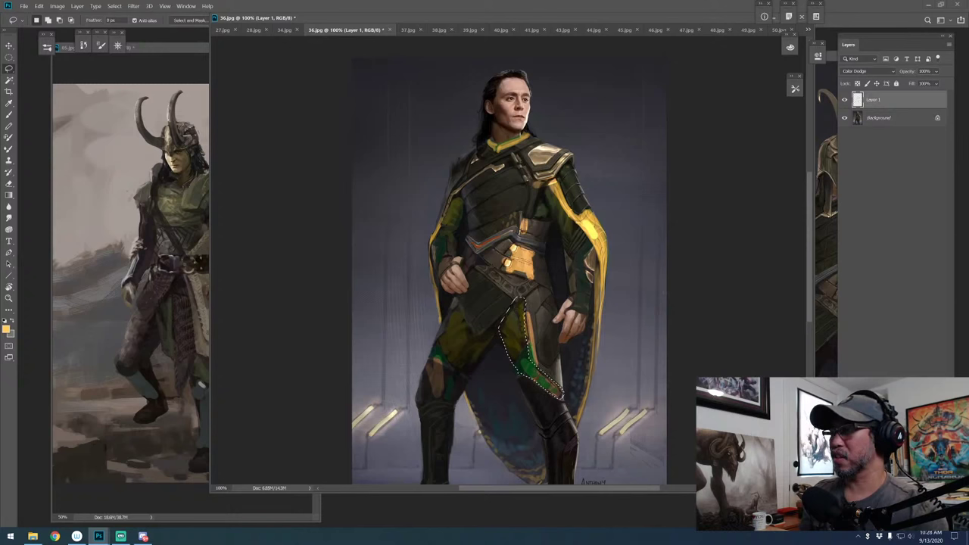
{"action": "left_click", "coordinate": [909, 492]}
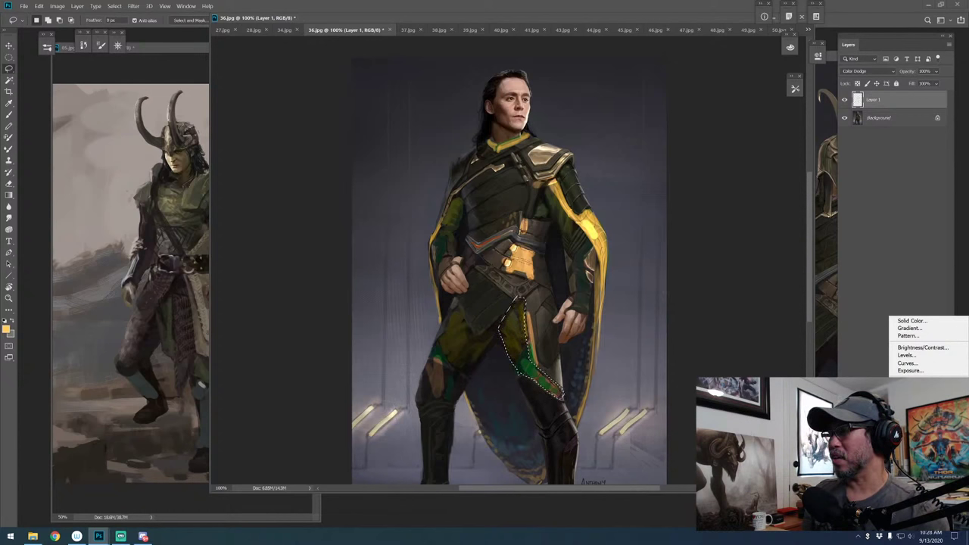
{"action": "left_click", "coordinate": [908, 364]}
{"action": "left_click_drag", "start_coordinate": [763, 128], "coordinate": [753, 115]}
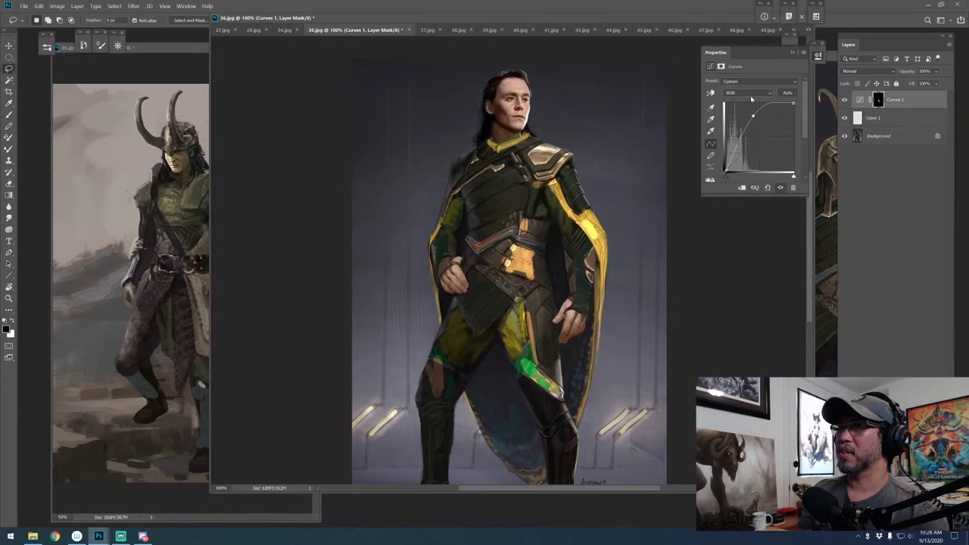
{"action": "left_click", "coordinate": [749, 93]}
{"action": "left_click", "coordinate": [738, 108]}
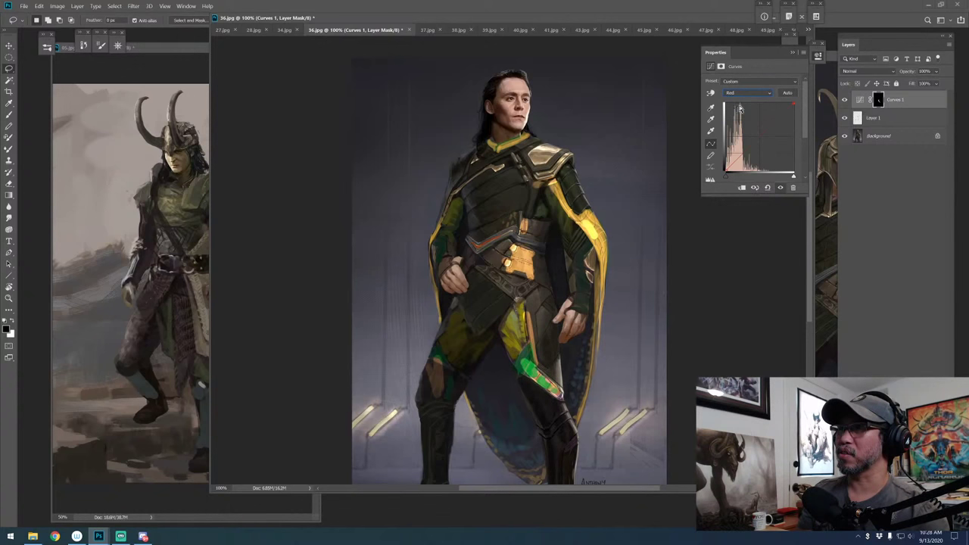
{"action": "left_click_drag", "start_coordinate": [753, 130], "coordinate": [754, 126]}
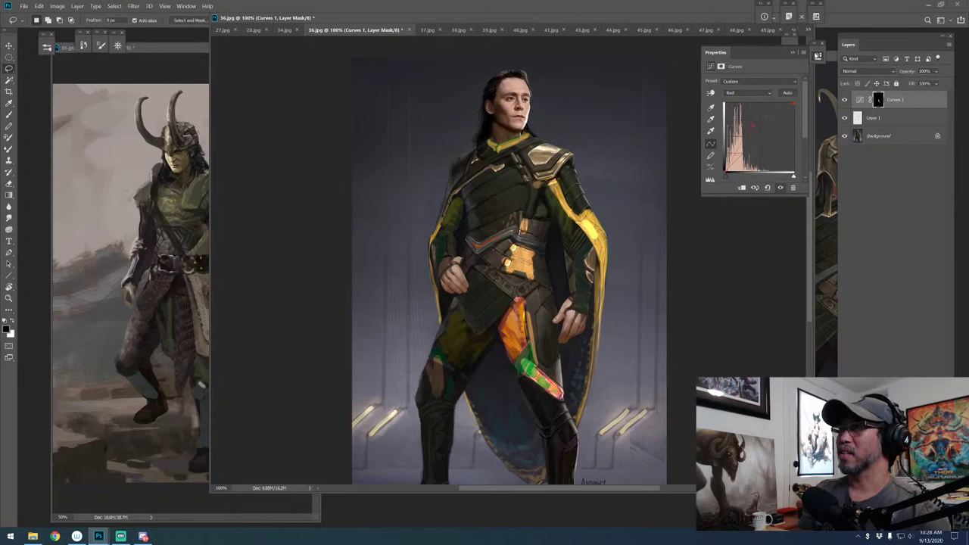
{"action": "left_click", "coordinate": [791, 53]}
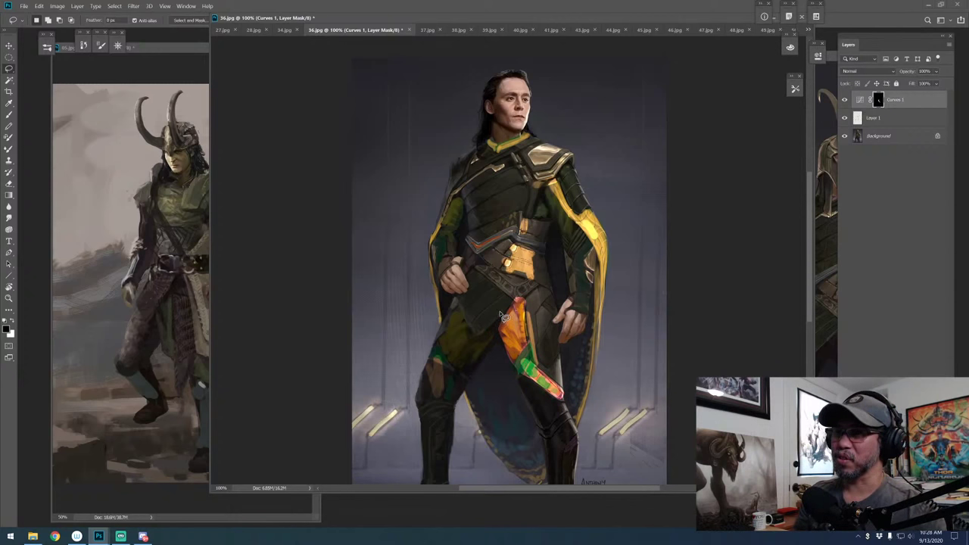
Brush on the Curves mask to spread the orange recolouring over the sash
{"action": "key", "text": "b"}
{"action": "mouse_move", "coordinate": [515, 317]}
{"action": "left_mouse_down"}
{"action": "mouse_move", "coordinate": [523, 281]}
{"action": "mouse_move", "coordinate": [544, 388]}
{"action": "left_mouse_up"}
{"action": "mouse_move", "coordinate": [533, 292]}
{"action": "left_mouse_down"}
{"action": "mouse_move", "coordinate": [550, 378]}
{"action": "mouse_move", "coordinate": [536, 318]}
{"action": "mouse_move", "coordinate": [515, 282]}
{"action": "mouse_move", "coordinate": [504, 318]}
{"action": "left_mouse_up"}
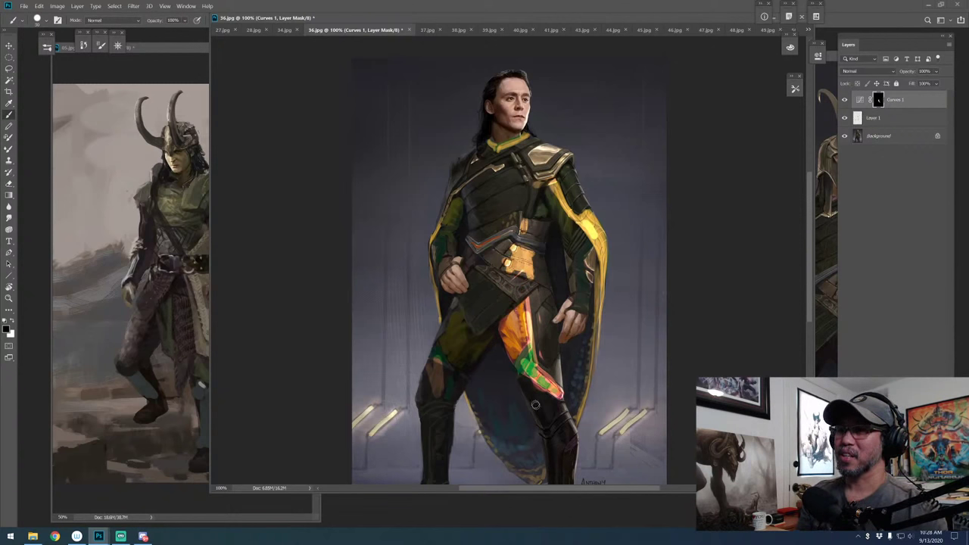
Refine the Curves 1 mask, hiding red on the lower sash and revealing it on thigh and torso
{"action": "key", "text": "x"}
{"action": "mouse_move", "coordinate": [544, 406]}
{"action": "left_mouse_down"}
{"action": "mouse_move", "coordinate": [530, 401]}
{"action": "mouse_move", "coordinate": [560, 435]}
{"action": "mouse_move", "coordinate": [562, 462]}
{"action": "mouse_move", "coordinate": [571, 439]}
{"action": "left_mouse_up"}
{"action": "key", "text": "x"}
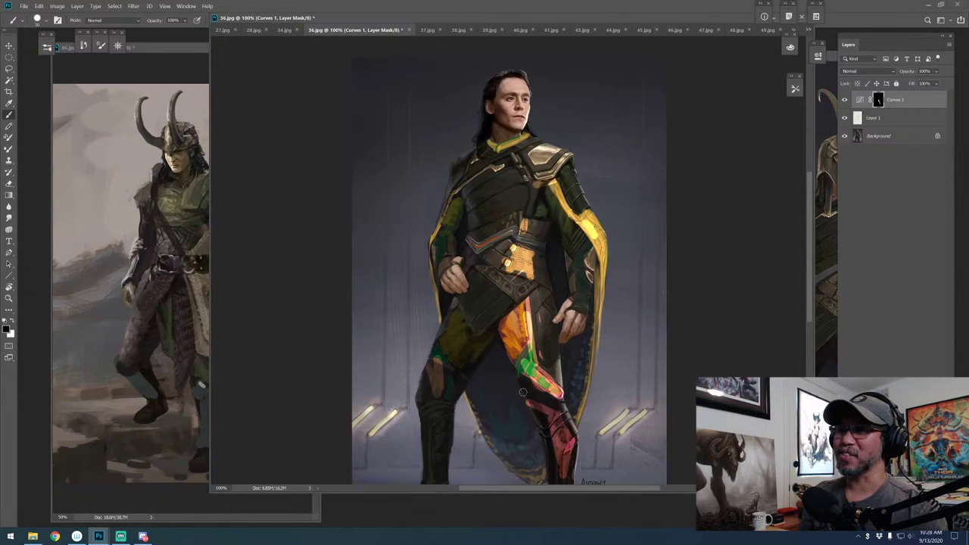
{"action": "left_click_drag", "start_coordinate": [535, 412], "coordinate": [566, 477]}
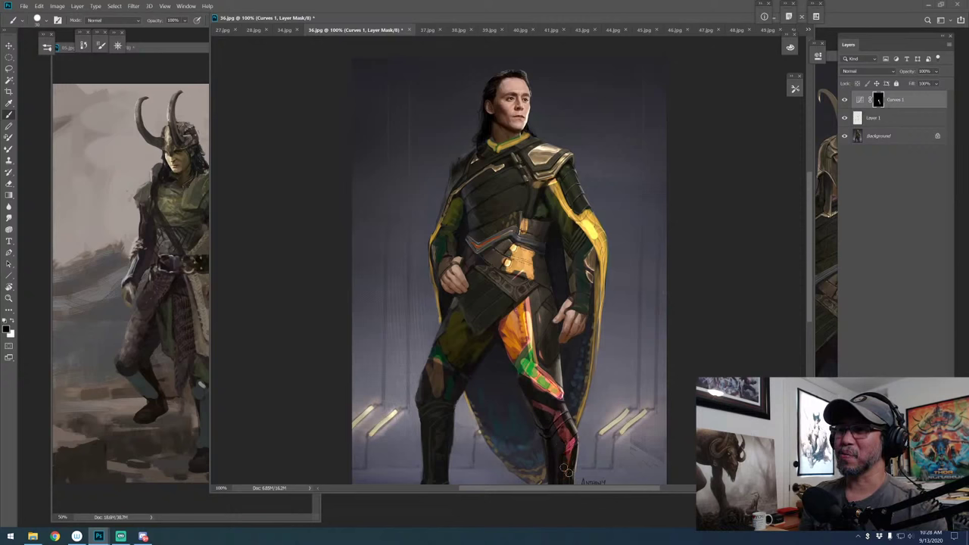
{"action": "left_click_drag", "start_coordinate": [601, 409], "coordinate": [591, 378]}
{"action": "key", "text": "x"}
{"action": "mouse_move", "coordinate": [522, 362]}
{"action": "left_mouse_down"}
{"action": "mouse_move", "coordinate": [538, 382]}
{"action": "mouse_move", "coordinate": [522, 359]}
{"action": "mouse_move", "coordinate": [541, 386]}
{"action": "mouse_move", "coordinate": [558, 380]}
{"action": "mouse_move", "coordinate": [546, 398]}
{"action": "mouse_move", "coordinate": [564, 435]}
{"action": "left_mouse_up"}
{"action": "key", "text": "x"}
{"action": "key", "text": "x"}
{"action": "mouse_move", "coordinate": [431, 369]}
{"action": "left_mouse_down"}
{"action": "mouse_move", "coordinate": [441, 356]}
{"action": "mouse_move", "coordinate": [429, 342]}
{"action": "mouse_move", "coordinate": [447, 335]}
{"action": "left_mouse_up"}
{"action": "mouse_move", "coordinate": [522, 165]}
{"action": "left_mouse_down"}
{"action": "mouse_move", "coordinate": [525, 155]}
{"action": "mouse_move", "coordinate": [520, 186]}
{"action": "mouse_move", "coordinate": [496, 187]}
{"action": "mouse_move", "coordinate": [502, 197]}
{"action": "mouse_move", "coordinate": [521, 174]}
{"action": "mouse_move", "coordinate": [494, 198]}
{"action": "mouse_move", "coordinate": [503, 184]}
{"action": "mouse_move", "coordinate": [493, 211]}
{"action": "left_mouse_up"}
{"action": "key", "text": "x"}
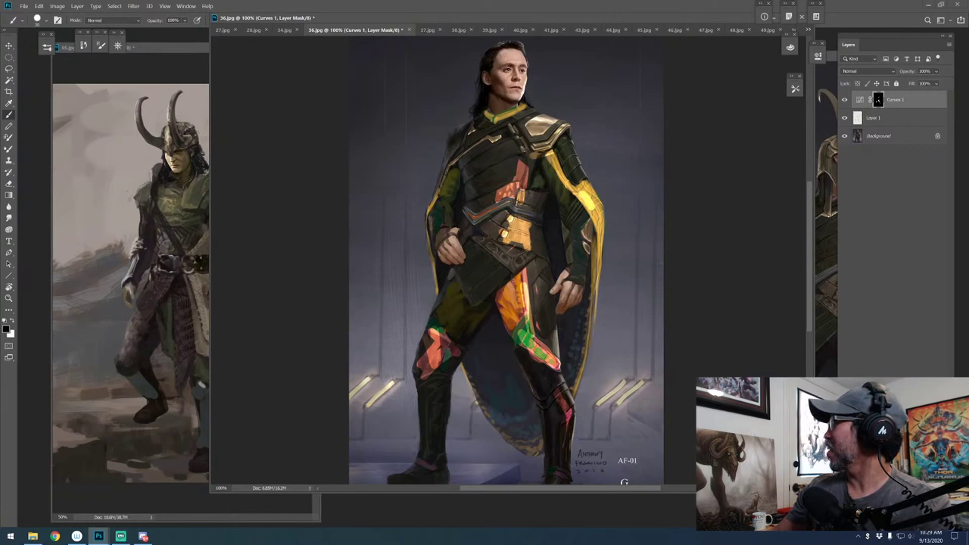
Turn off the Curves 1 and Layer 1 visibility on 36.jpg
{"action": "key", "text": "ctrl+Tab"}
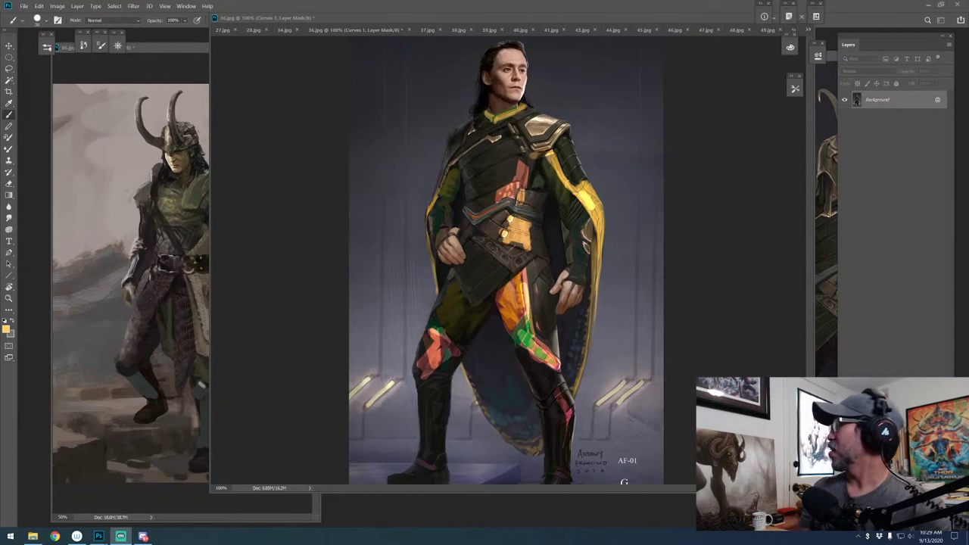
{"action": "left_click", "coordinate": [827, 131]}
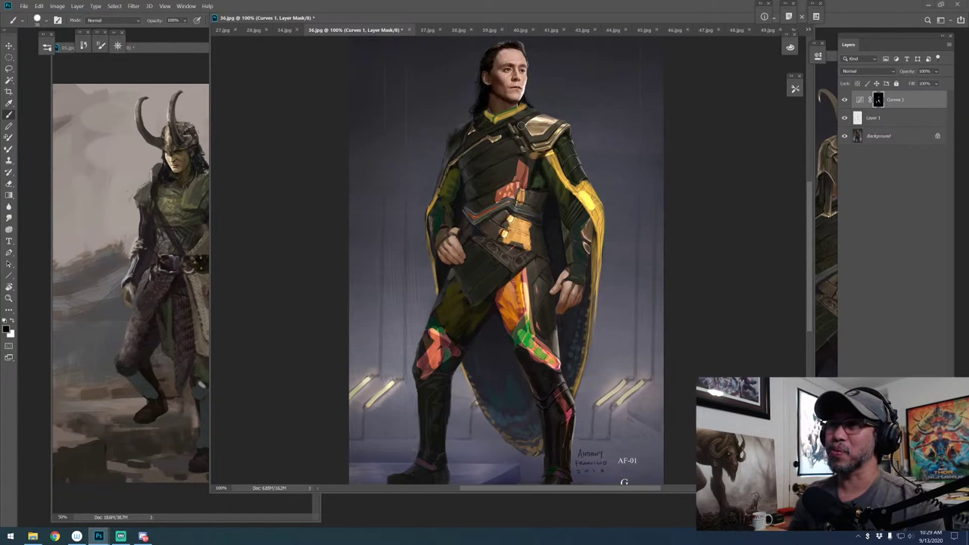
{"action": "left_click_drag", "start_coordinate": [844, 100], "coordinate": [844, 118]}
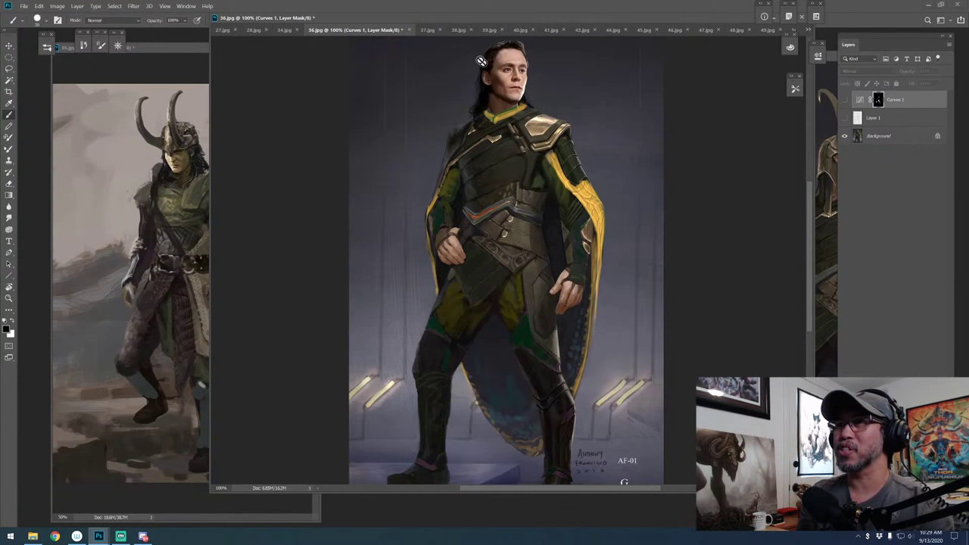
Float 37.jpg in its own window and zoom in on the cape and belt
{"action": "left_click", "coordinate": [424, 31]}
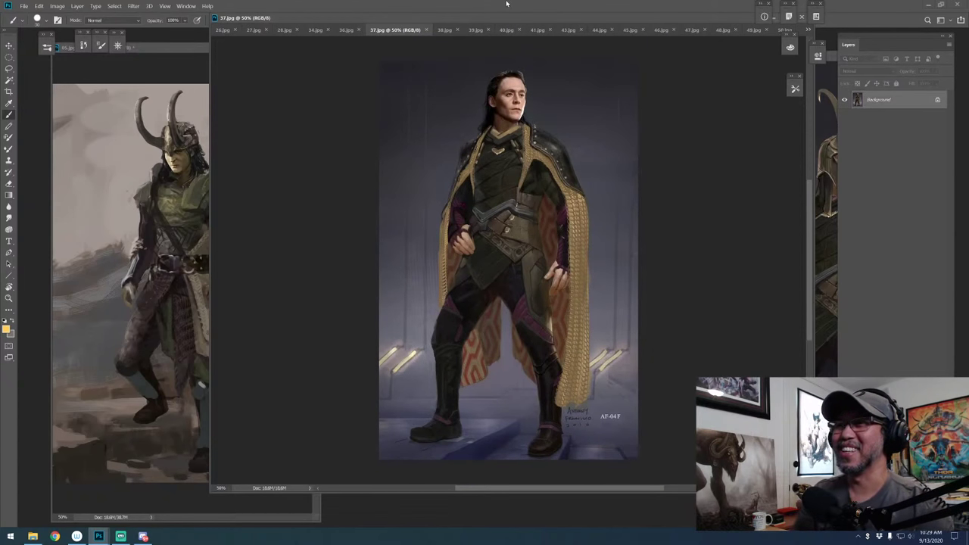
{"action": "left_click_drag", "start_coordinate": [395, 30], "coordinate": [281, 38]}
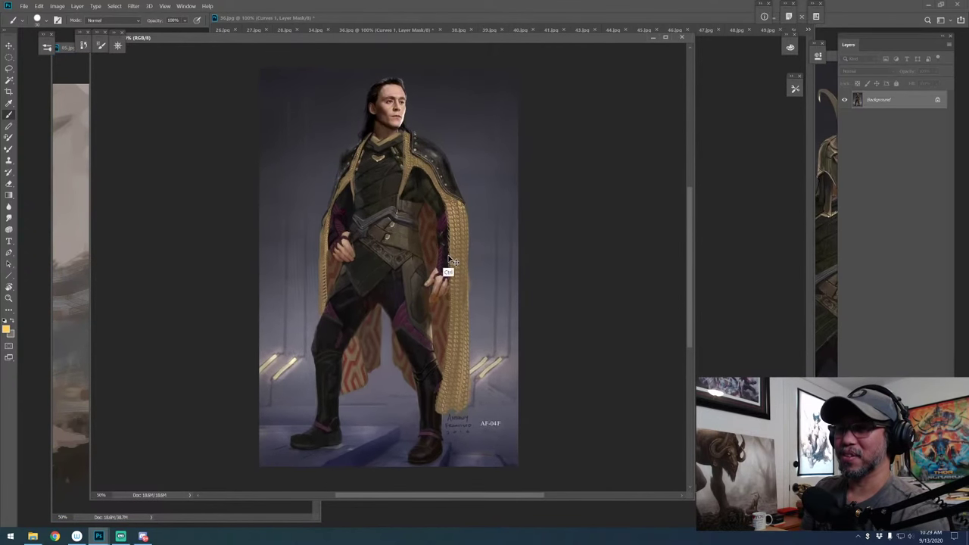
{"action": "key", "text": "ctrl+plus"}
{"action": "key", "text": "ctrl+plus"}
{"action": "key", "text": "ctrl+plus"}
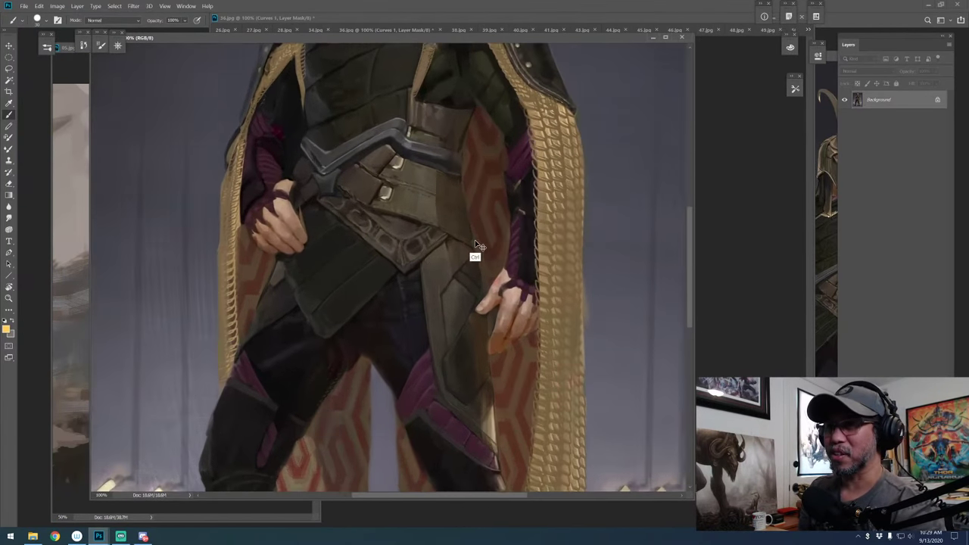
{"action": "left_click_drag", "start_coordinate": [526, 195], "coordinate": [500, 222]}
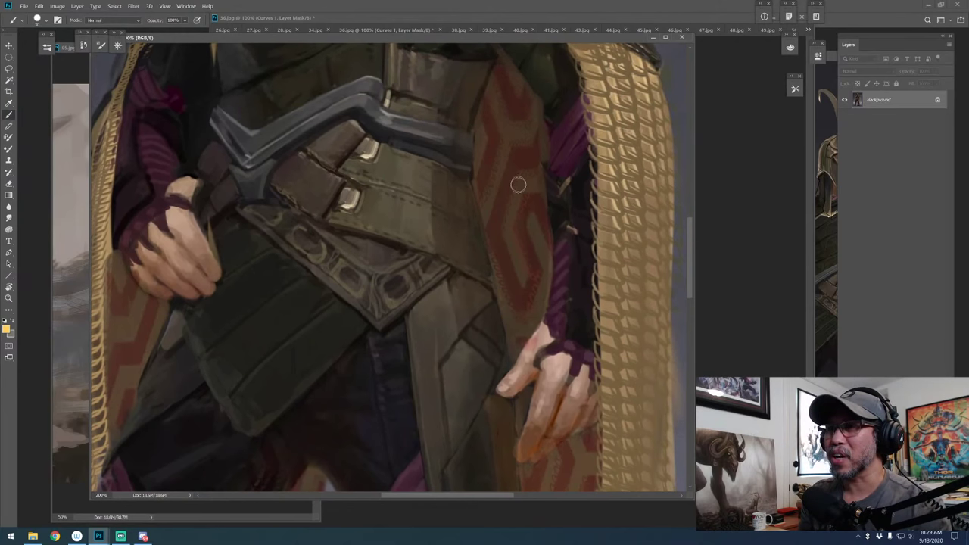
{"action": "left_click_drag", "start_coordinate": [510, 159], "coordinate": [498, 190]}
{"action": "left_click_drag", "start_coordinate": [463, 290], "coordinate": [495, 158]}
{"action": "left_click_drag", "start_coordinate": [444, 363], "coordinate": [444, 288]}
{"action": "left_click_drag", "start_coordinate": [356, 341], "coordinate": [411, 265]}
{"action": "scroll", "coordinate": [409, 261], "scroll_direction": "down", "scroll_amount": 3}
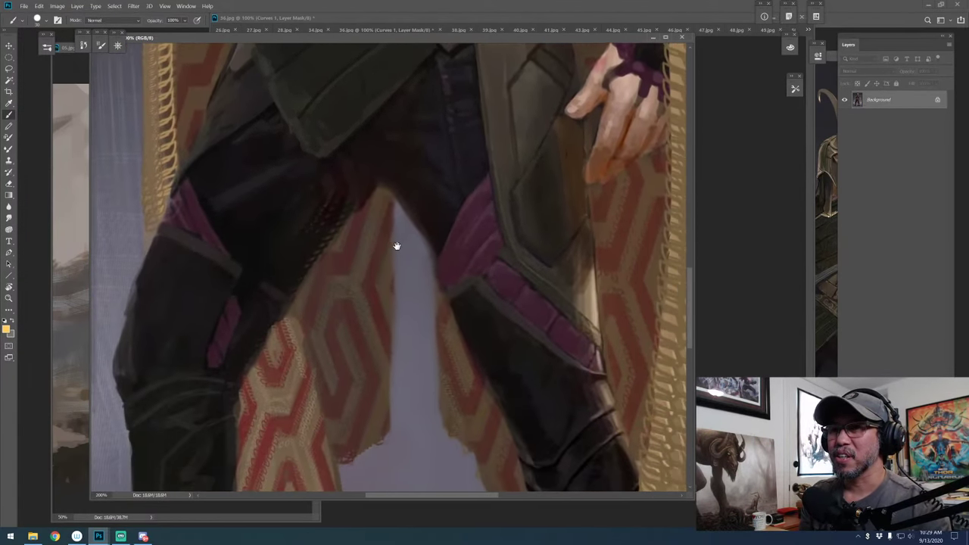
{"action": "scroll", "coordinate": [404, 255], "scroll_direction": "down", "scroll_amount": 1}
Inspect the patterned cape lining, gold fringe, sleeve and shoulder armour up close
{"action": "key", "text": "ctrl+plus"}
{"action": "scroll", "coordinate": [347, 220], "scroll_direction": "down", "scroll_amount": 2}
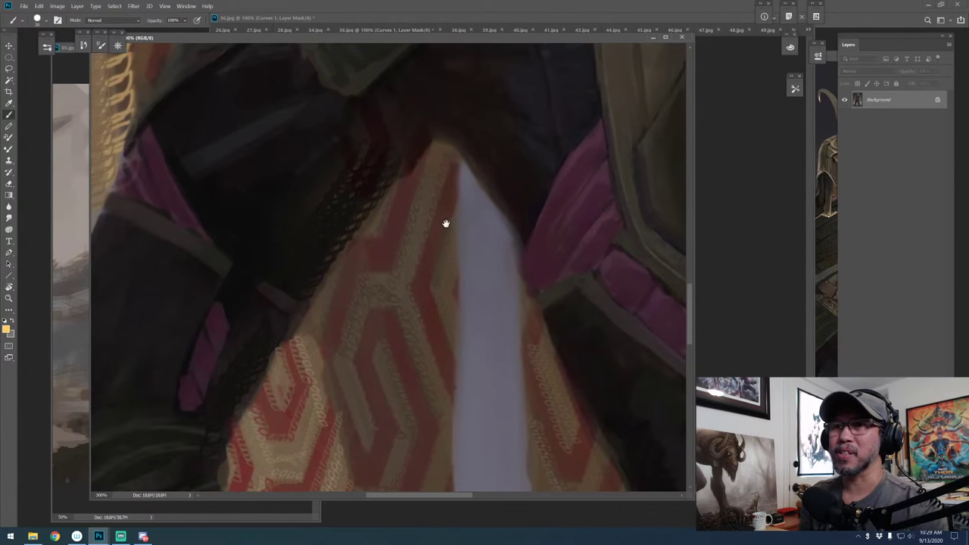
{"action": "scroll", "coordinate": [444, 223], "scroll_direction": "up", "scroll_amount": 2}
{"action": "left_click_drag", "start_coordinate": [320, 323], "coordinate": [411, 249]}
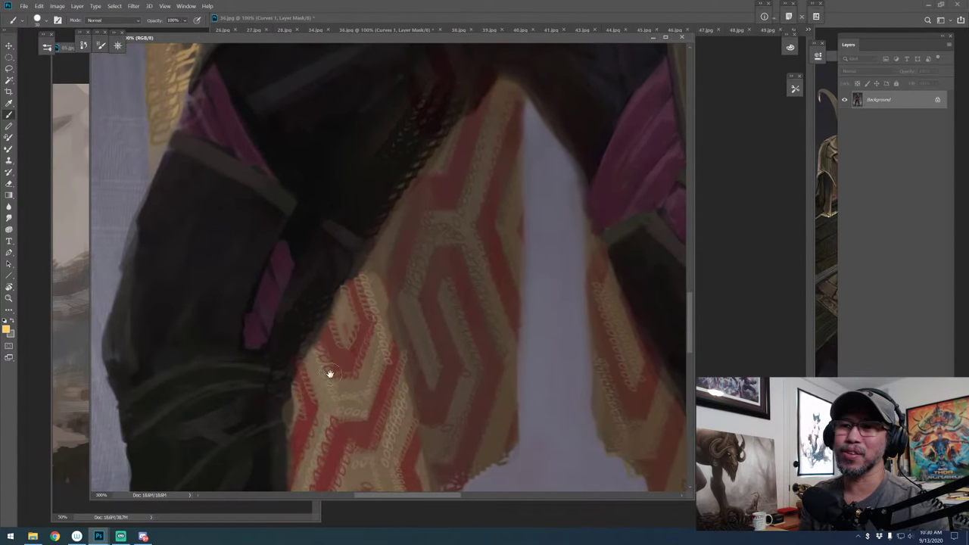
{"action": "left_click_drag", "start_coordinate": [329, 374], "coordinate": [476, 205]}
{"action": "left_click_drag", "start_coordinate": [440, 346], "coordinate": [373, 271]}
{"action": "left_click_drag", "start_coordinate": [374, 129], "coordinate": [329, 347]}
{"action": "left_click_drag", "start_coordinate": [477, 61], "coordinate": [451, 304]}
Zoom out to view the legs and signature, then close the 37.jpg window
{"action": "key", "text": "ctrl+minus"}
{"action": "key", "text": "ctrl+minus"}
{"action": "key", "text": "ctrl+minus"}
{"action": "key", "text": "ctrl+minus"}
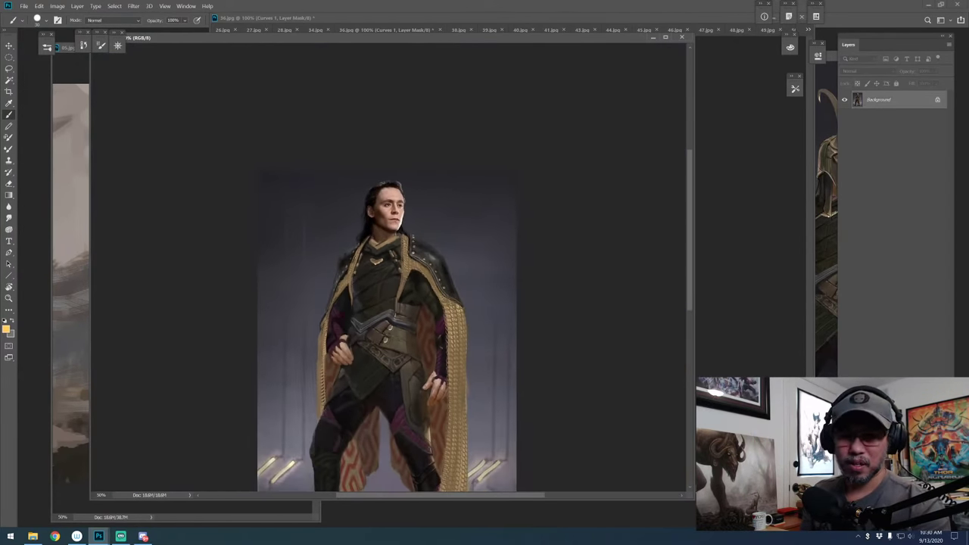
{"action": "left_click_drag", "start_coordinate": [624, 127], "coordinate": [653, 47]}
{"action": "left_click", "coordinate": [684, 38]}
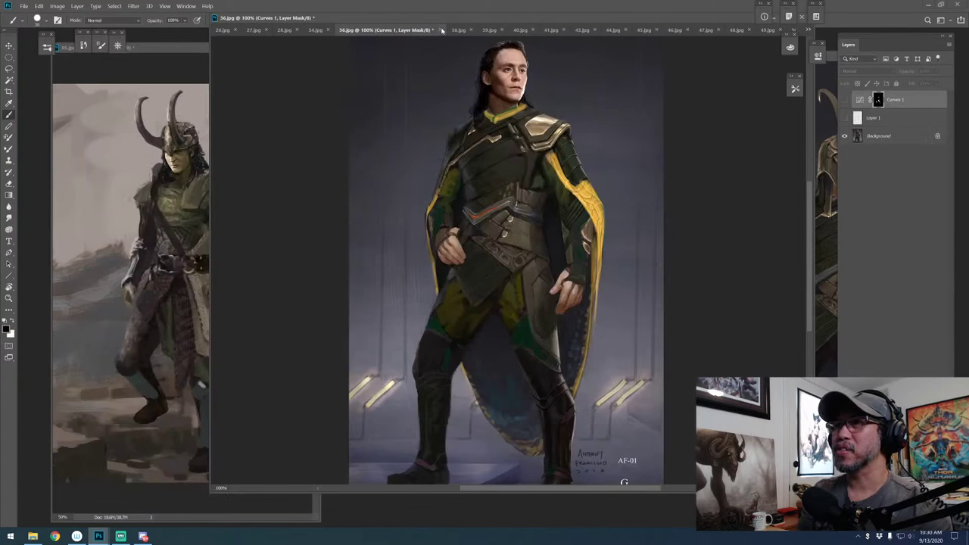
Close 36.jpg, 34.jpg and 28.jpg, discarding changes in each
{"action": "left_click", "coordinate": [441, 30]}
{"action": "left_click", "coordinate": [518, 205]}
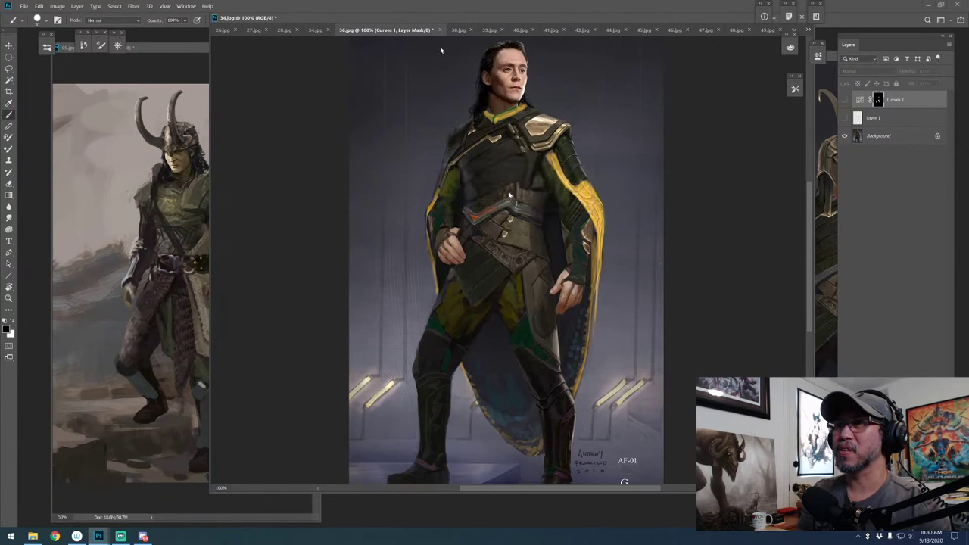
{"action": "left_click", "coordinate": [402, 31]}
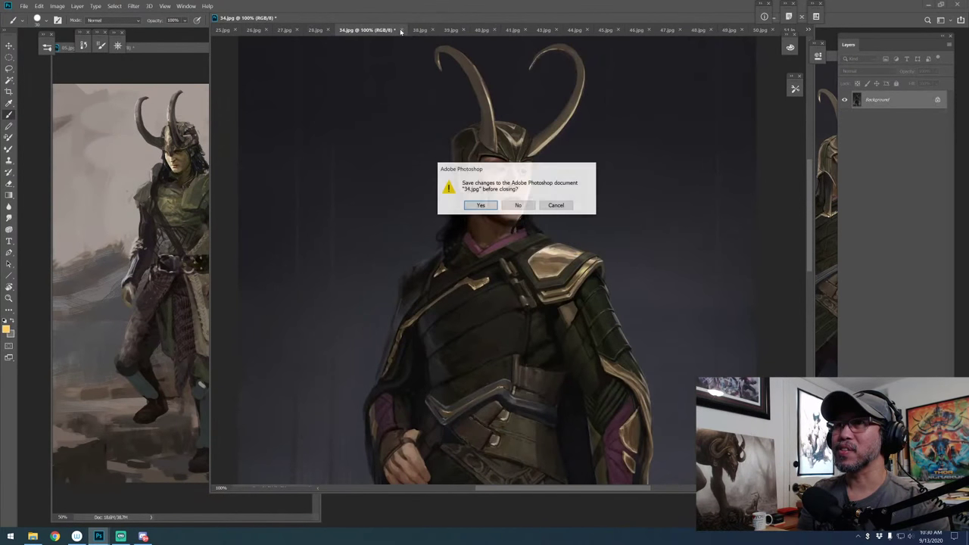
{"action": "left_click", "coordinate": [518, 205]}
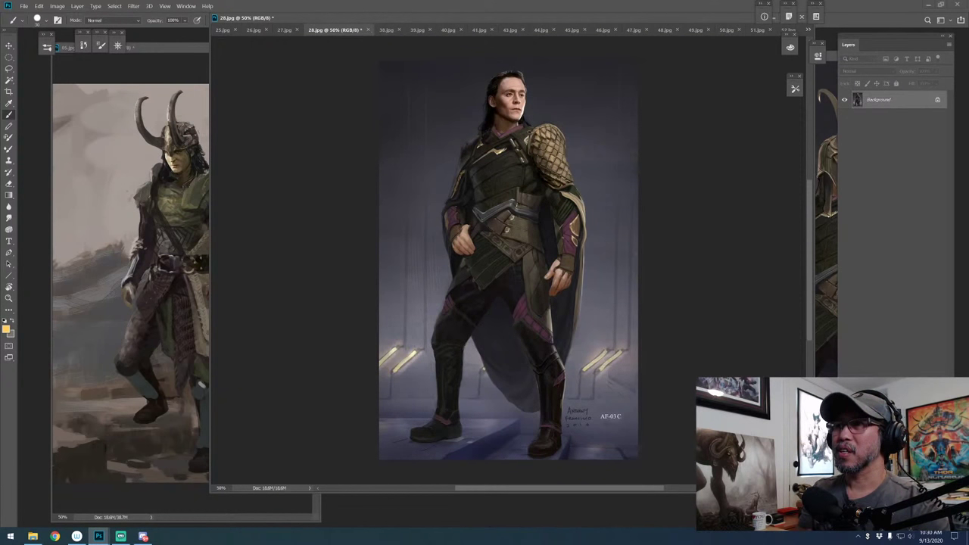
{"action": "left_click", "coordinate": [368, 31]}
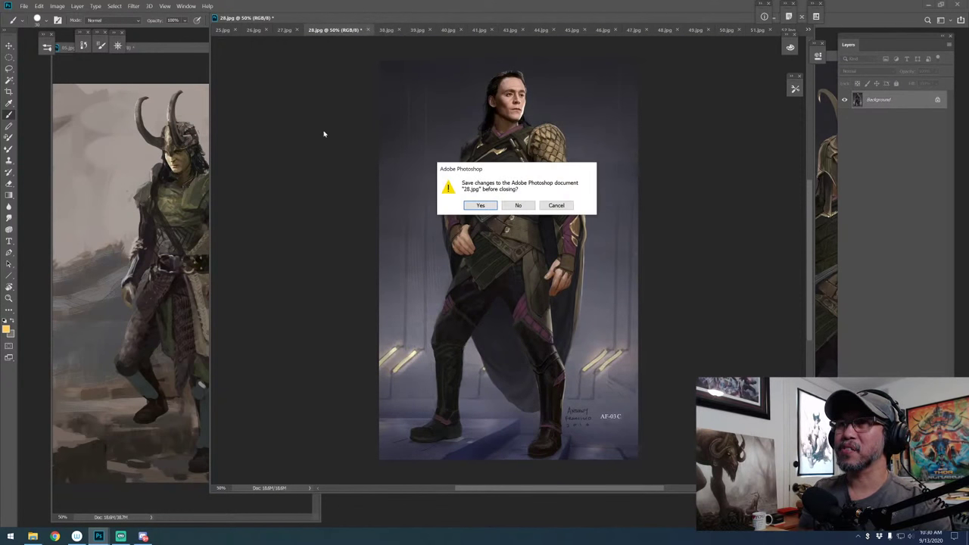
{"action": "left_click", "coordinate": [520, 206]}
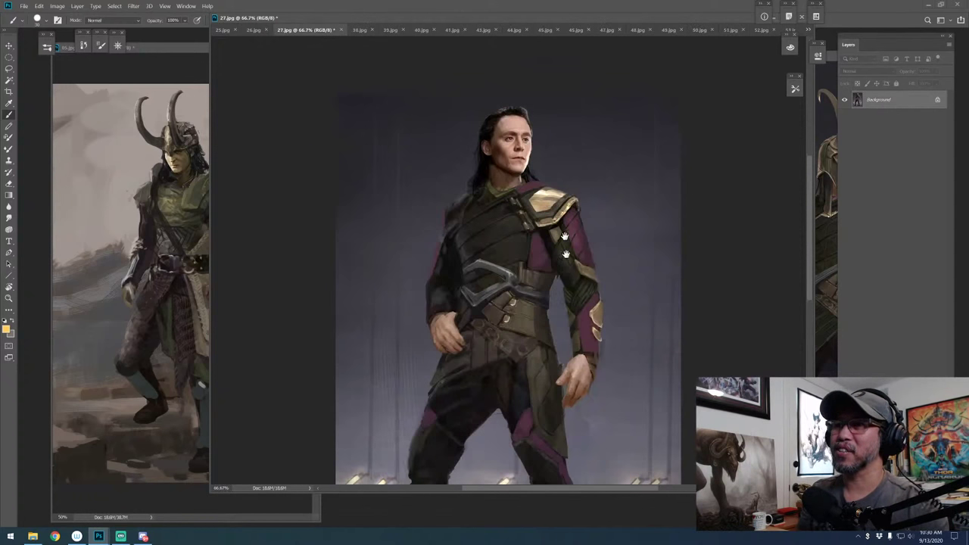
{"action": "left_click_drag", "start_coordinate": [565, 236], "coordinate": [535, 191]}
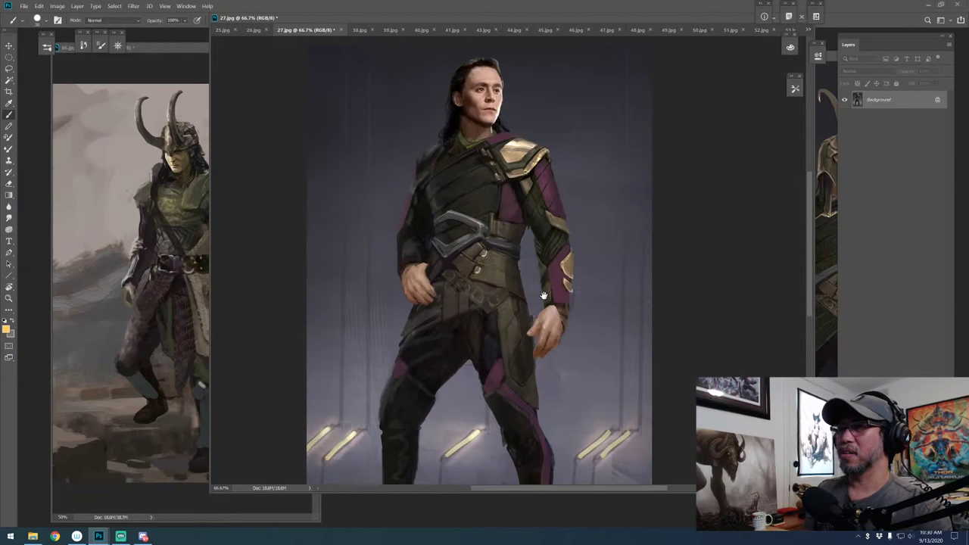
{"action": "key", "text": "ctrl+z"}
{"action": "key", "text": "ctrl+shift+z"}
{"action": "key", "text": "ctrl+shift+z"}
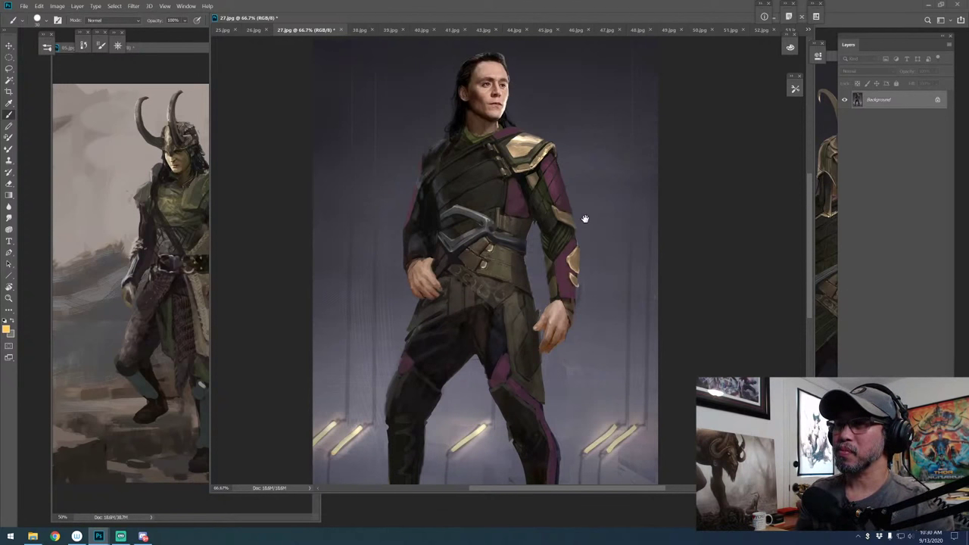
{"action": "left_click_drag", "start_coordinate": [585, 218], "coordinate": [598, 222]}
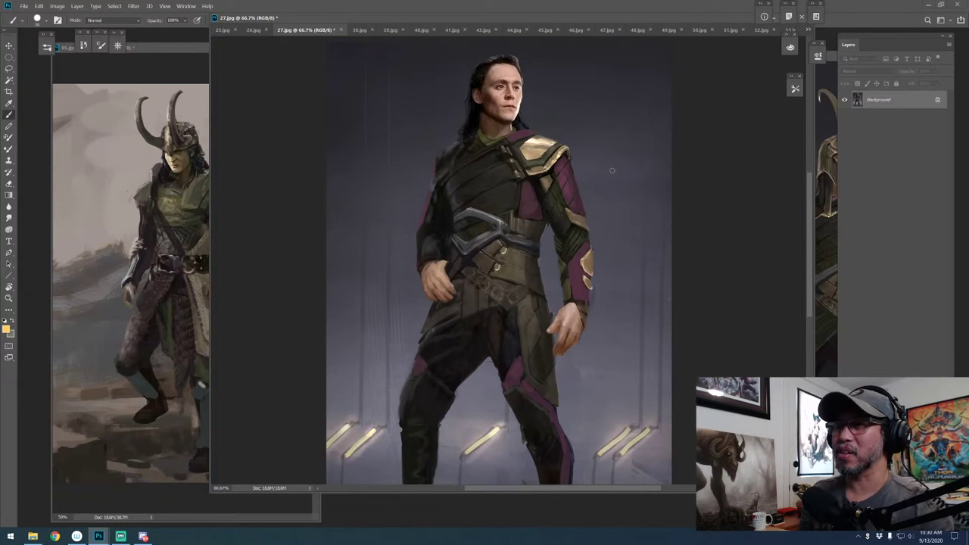
{"action": "left_click_drag", "start_coordinate": [468, 199], "coordinate": [515, 180]}
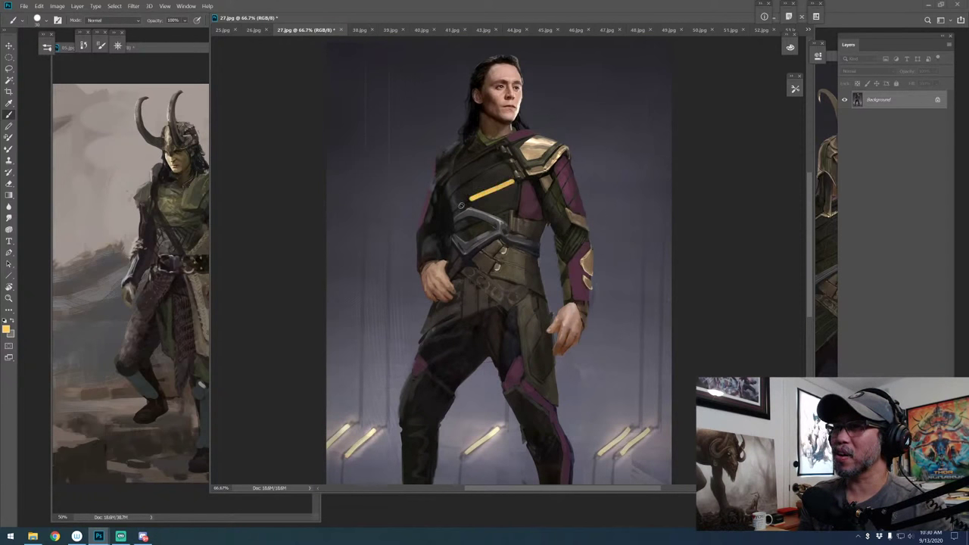
{"action": "key", "text": "ctrl+z"}
{"action": "mouse_move", "coordinate": [509, 147]}
{"action": "left_mouse_down"}
{"action": "mouse_move", "coordinate": [534, 182]}
{"action": "mouse_move", "coordinate": [532, 235]}
{"action": "mouse_move", "coordinate": [499, 308]}
{"action": "mouse_move", "coordinate": [464, 303]}
{"action": "mouse_move", "coordinate": [442, 176]}
{"action": "mouse_move", "coordinate": [471, 149]}
{"action": "mouse_move", "coordinate": [497, 150]}
{"action": "left_mouse_up"}
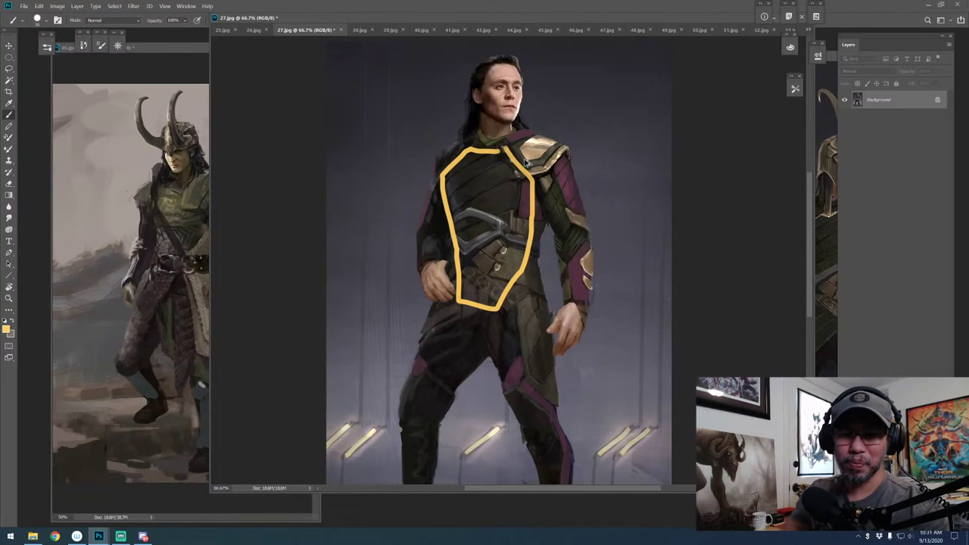
{"action": "key", "text": "ctrl+z"}
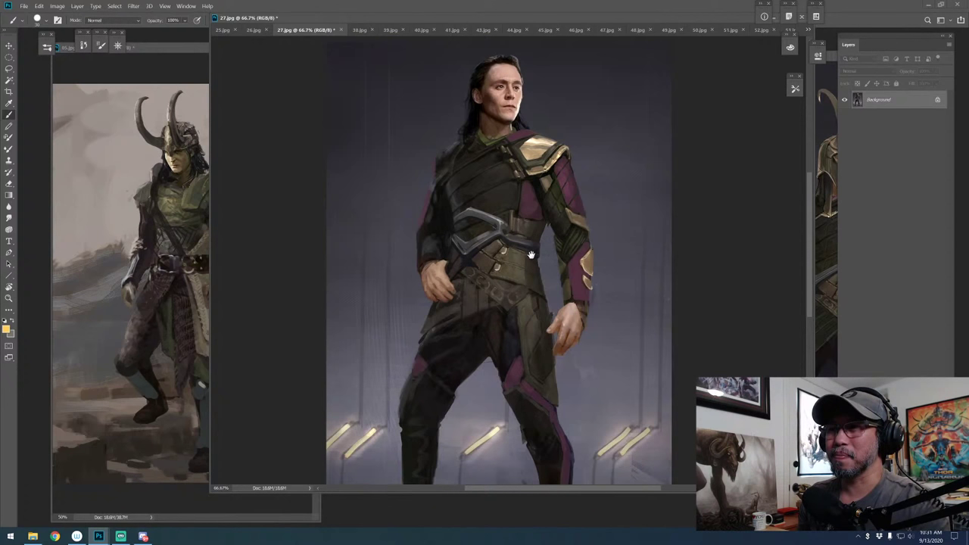
Reposition the 27.jpg window and make it narrower and taller
{"action": "left_click_drag", "start_coordinate": [531, 255], "coordinate": [551, 279]}
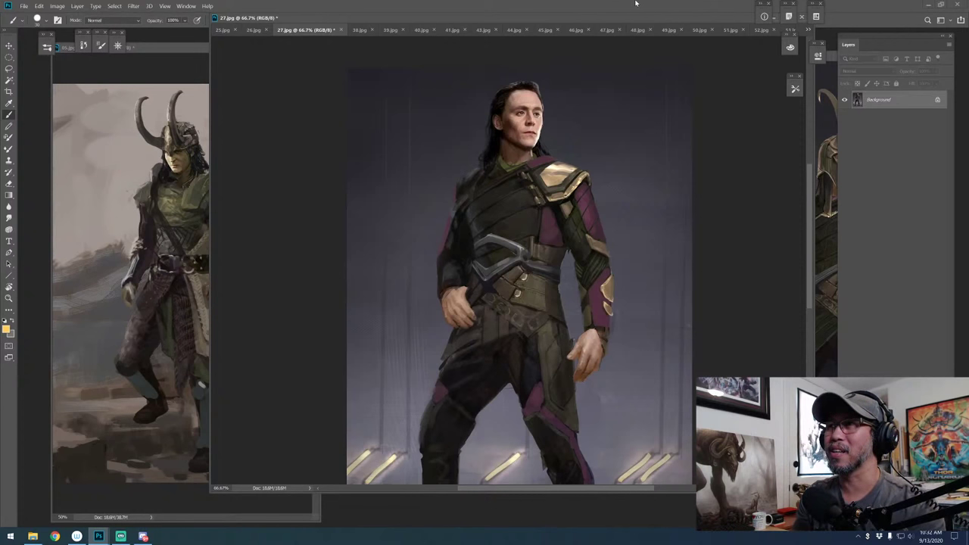
{"action": "left_click_drag", "start_coordinate": [618, 21], "coordinate": [616, 16]}
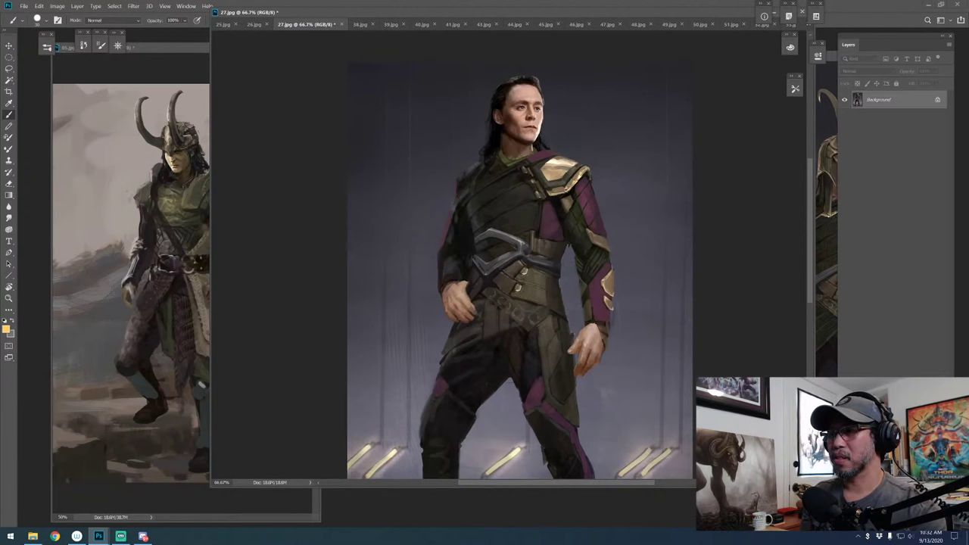
{"action": "left_click_drag", "start_coordinate": [816, 487], "coordinate": [689, 517]}
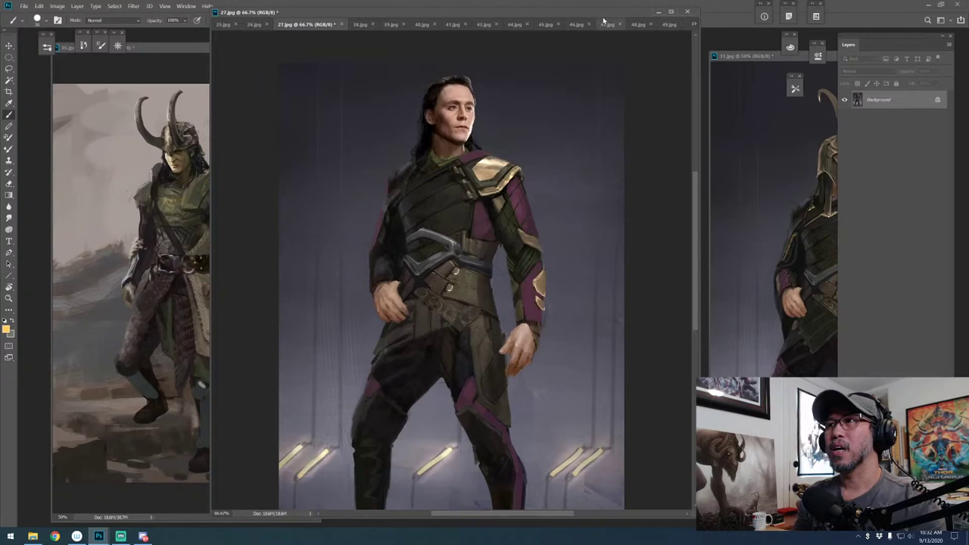
{"action": "left_click_drag", "start_coordinate": [602, 17], "coordinate": [616, 15]}
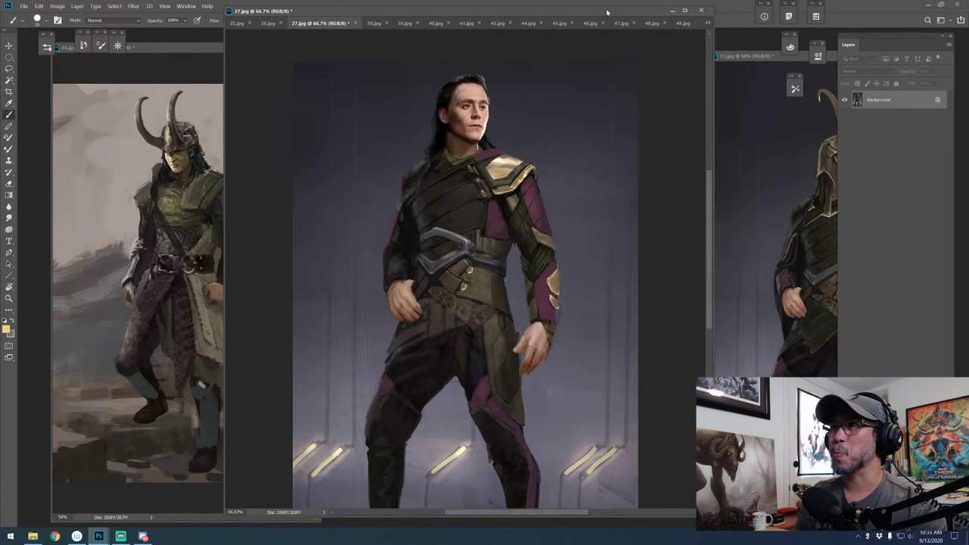
{"action": "left_click_drag", "start_coordinate": [607, 12], "coordinate": [617, 10]}
Compare 27.jpg's earlier and edited states, then close it without saving
{"action": "key", "text": "ctrl+alt+z"}
{"action": "key", "text": "ctrl+alt+z"}
{"action": "key", "text": "ctrl+alt+z"}
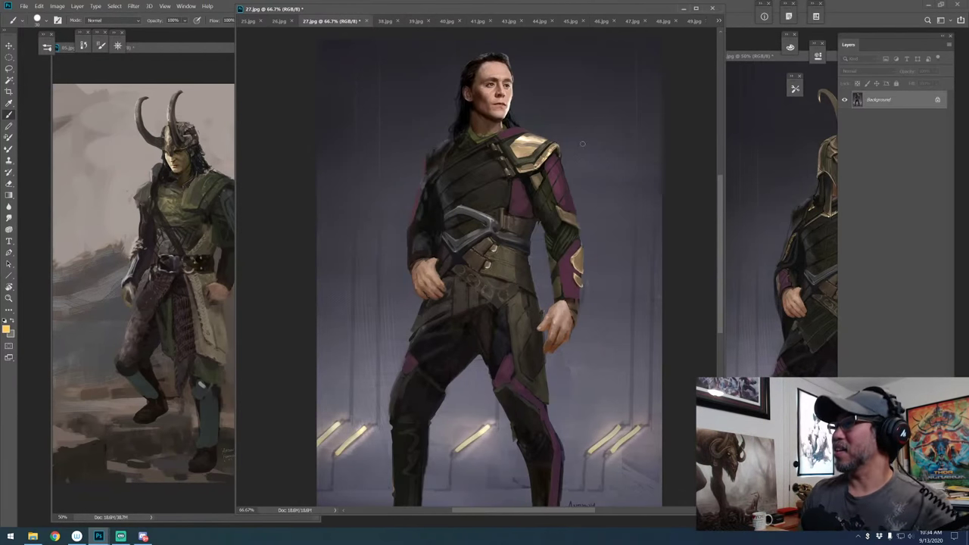
{"action": "left_click", "coordinate": [366, 22]}
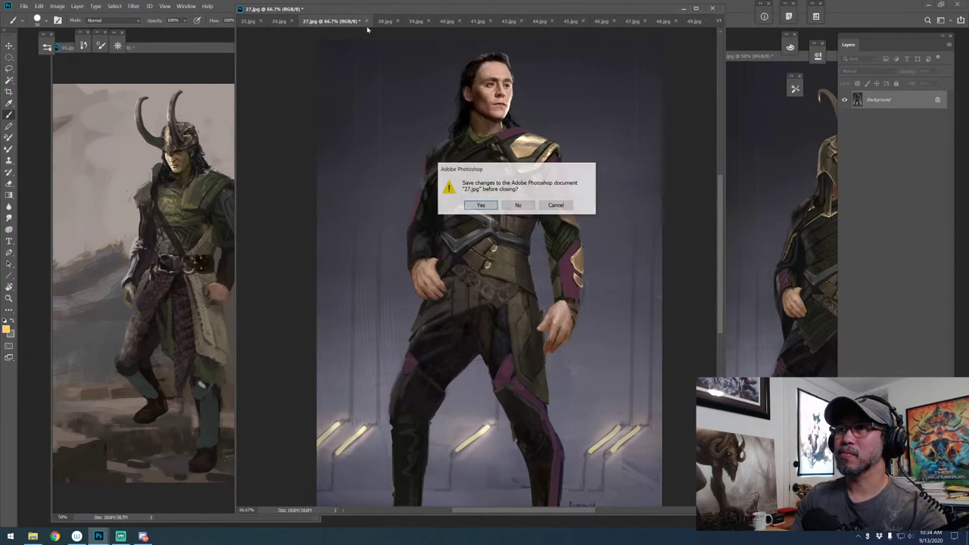
{"action": "left_click", "coordinate": [519, 206]}
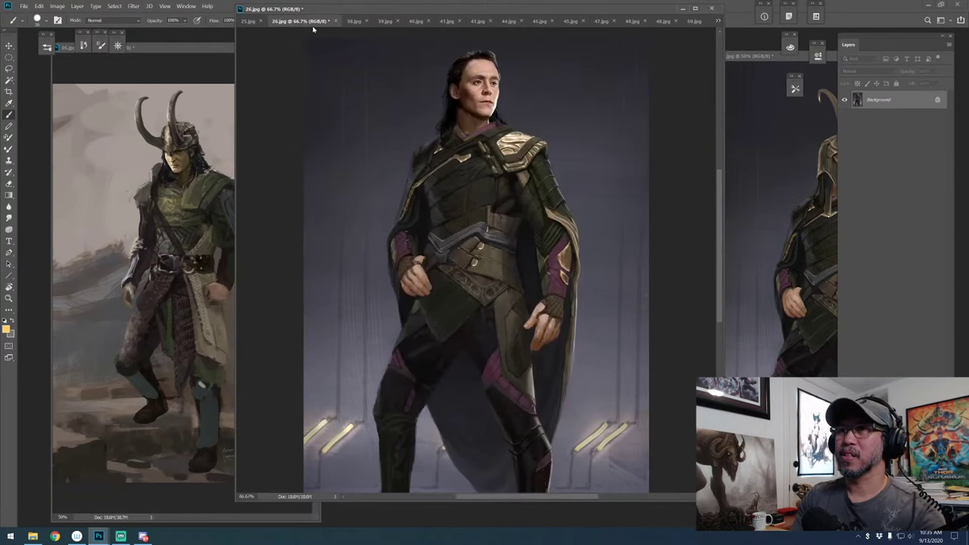
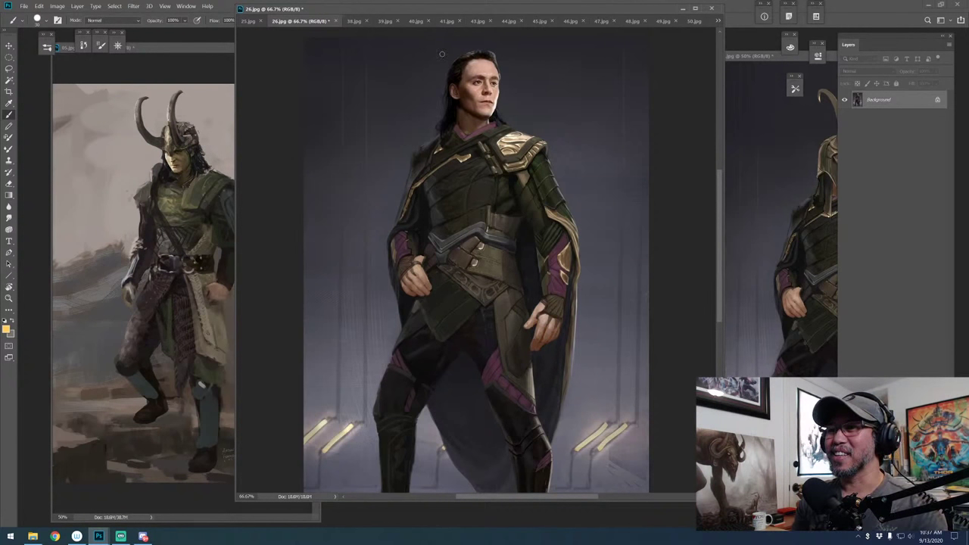
Discard 26.jpg and 25.jpg without saving, nudging the floating window right in between
{"action": "left_click", "coordinate": [335, 21]}
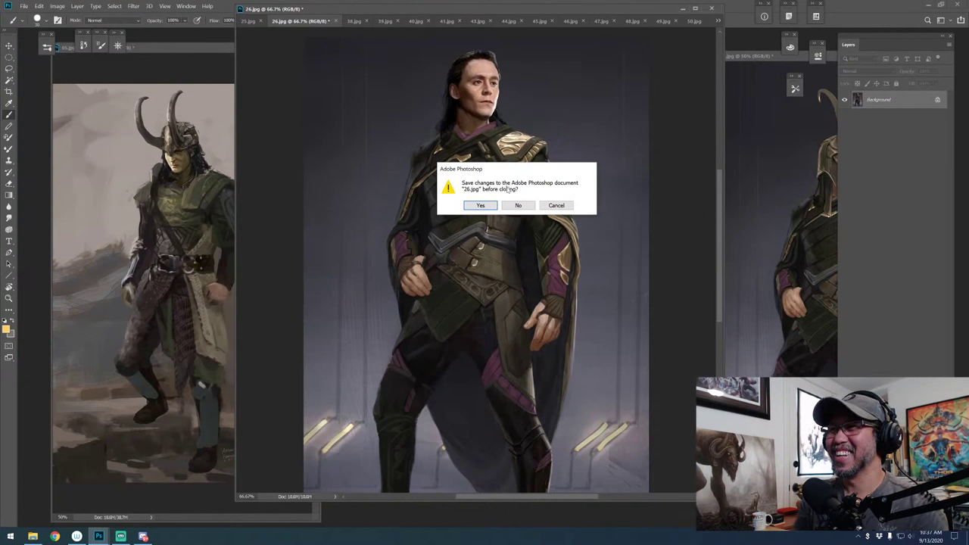
{"action": "left_click", "coordinate": [518, 205]}
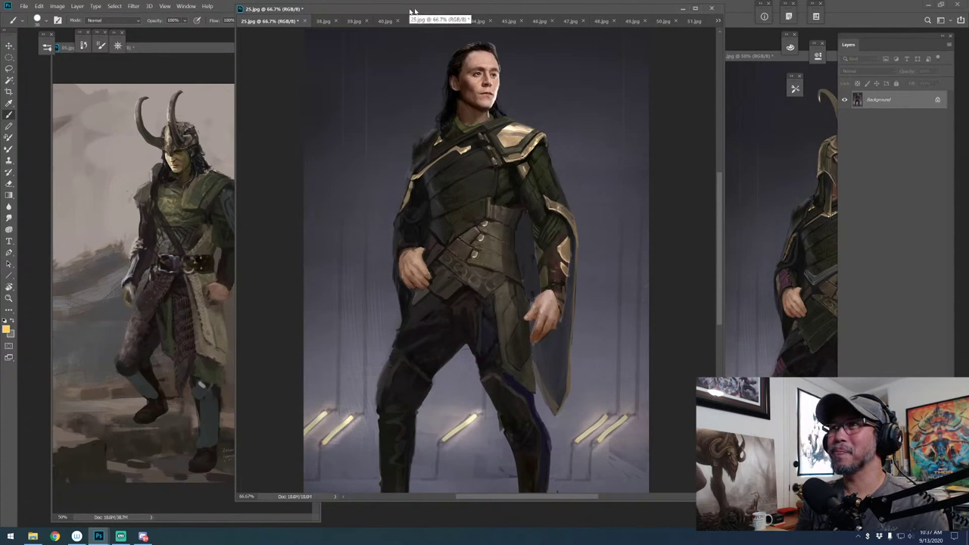
{"action": "left_click_drag", "start_coordinate": [413, 12], "coordinate": [426, 12]}
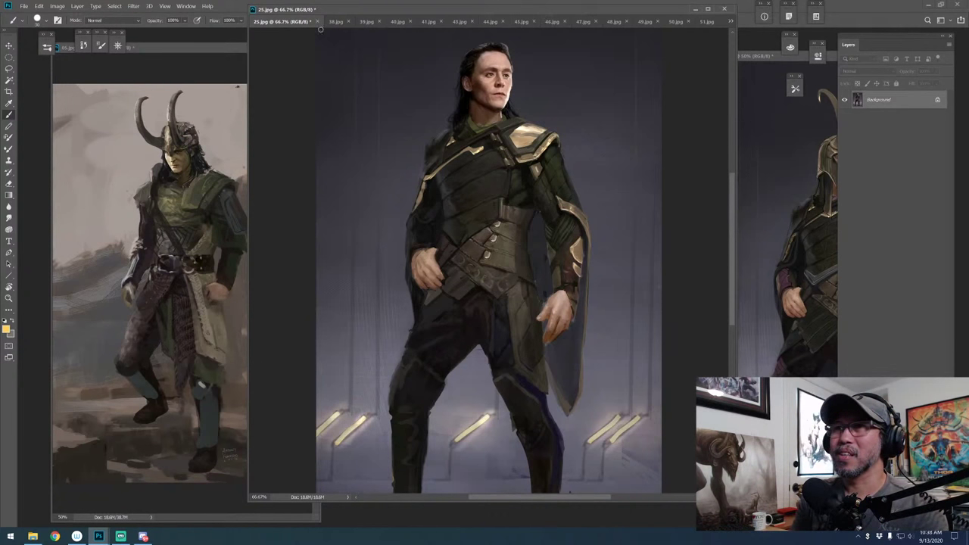
{"action": "left_click", "coordinate": [318, 21]}
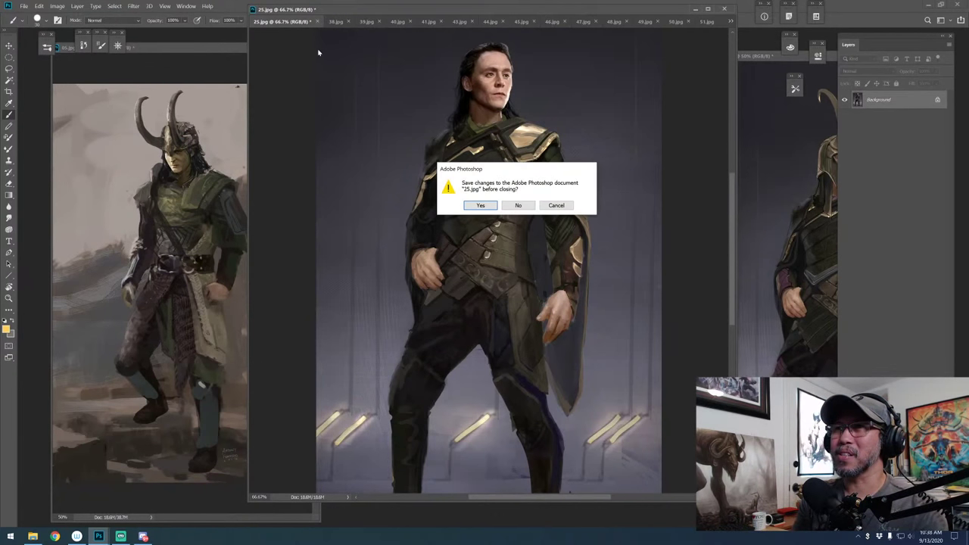
{"action": "left_click", "coordinate": [524, 205]}
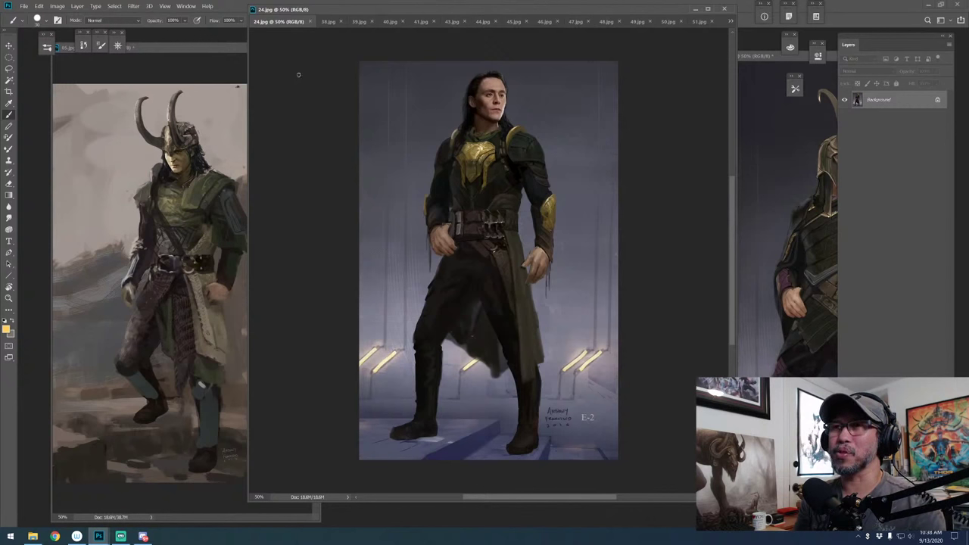
Close the reference images from 24.jpg down through 12b.jpg without saving
{"action": "left_click", "coordinate": [311, 22]}
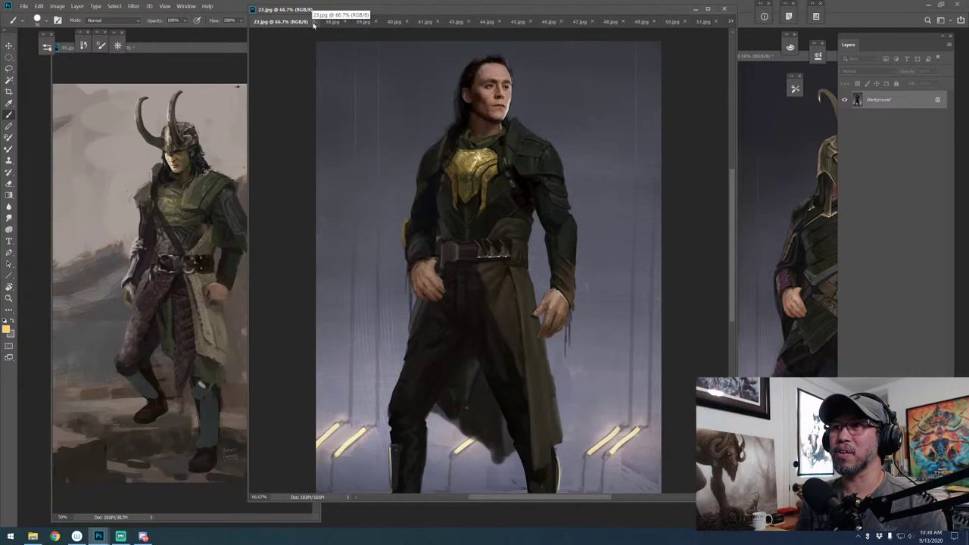
{"action": "left_click", "coordinate": [315, 23]}
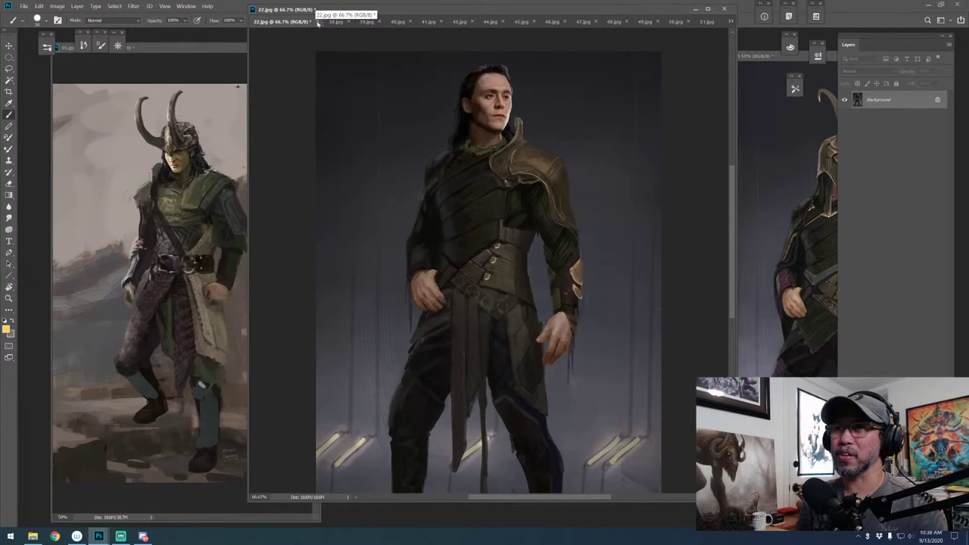
{"action": "left_click", "coordinate": [319, 23]}
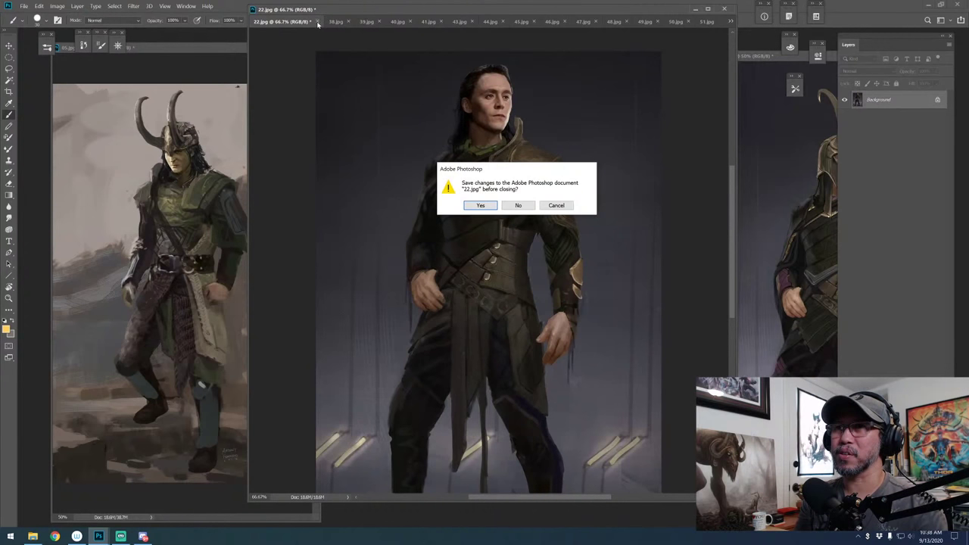
{"action": "left_click", "coordinate": [519, 206]}
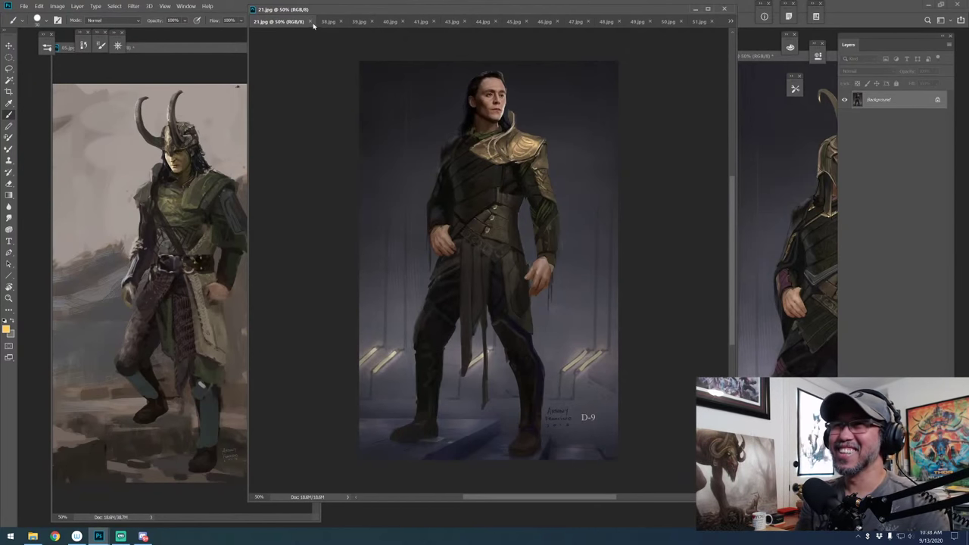
{"action": "left_click", "coordinate": [310, 21]}
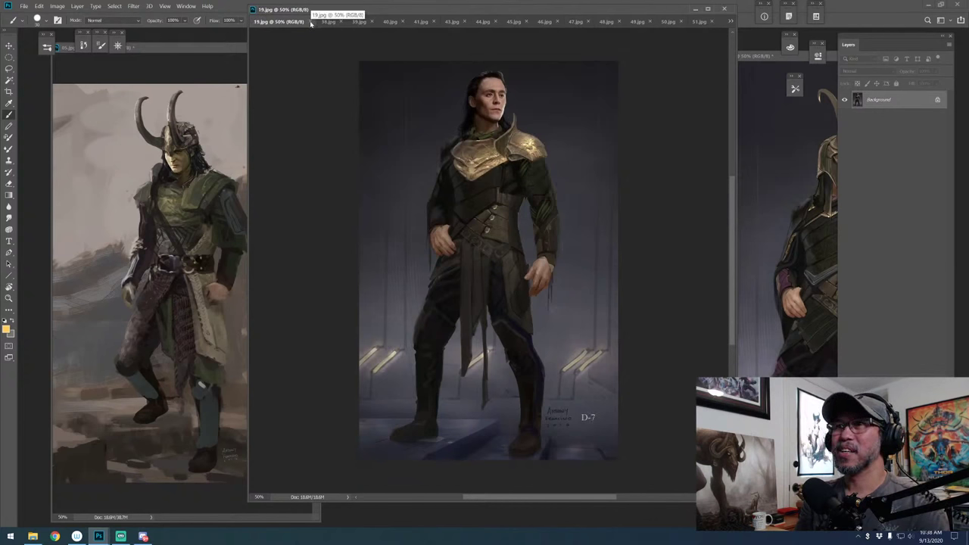
{"action": "left_click", "coordinate": [310, 21]}
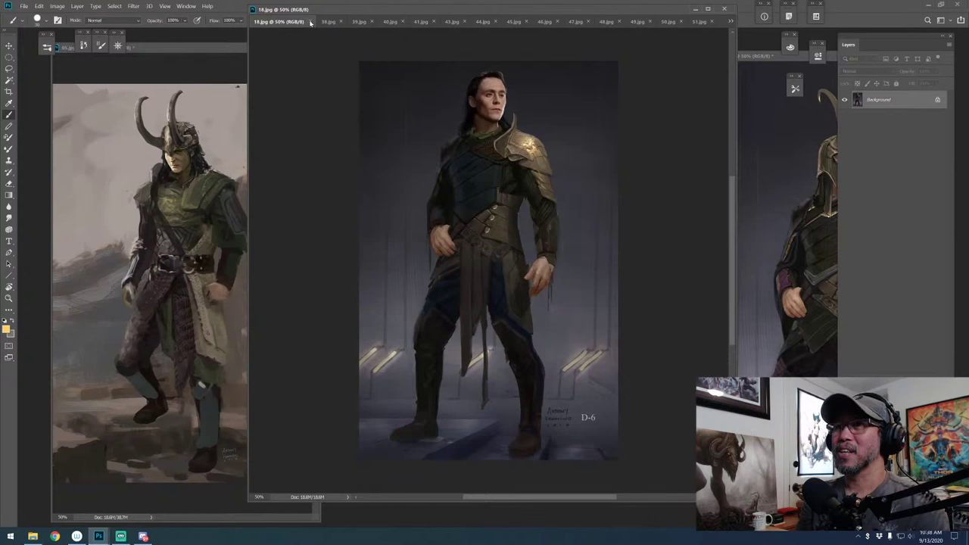
{"action": "left_click", "coordinate": [311, 21]}
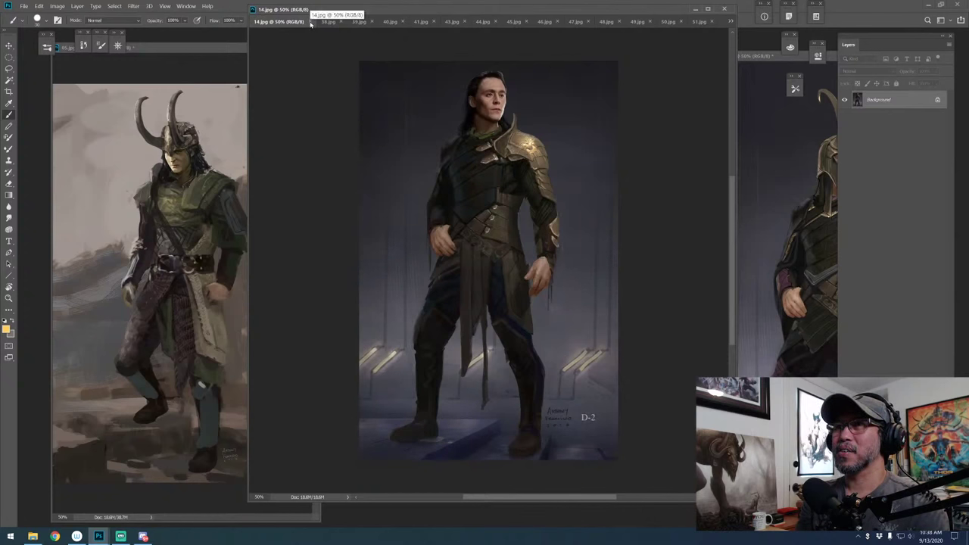
{"action": "left_click", "coordinate": [310, 21]}
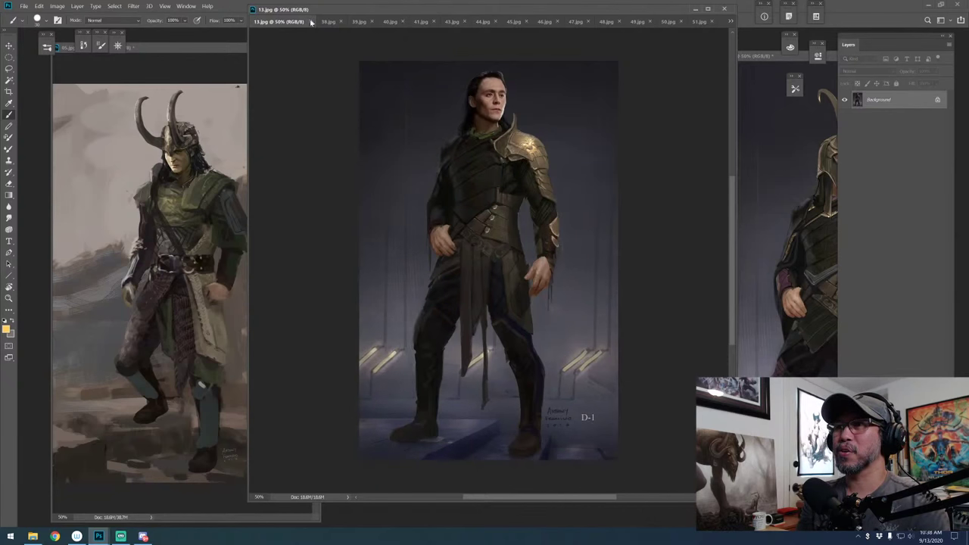
{"action": "left_click", "coordinate": [311, 22]}
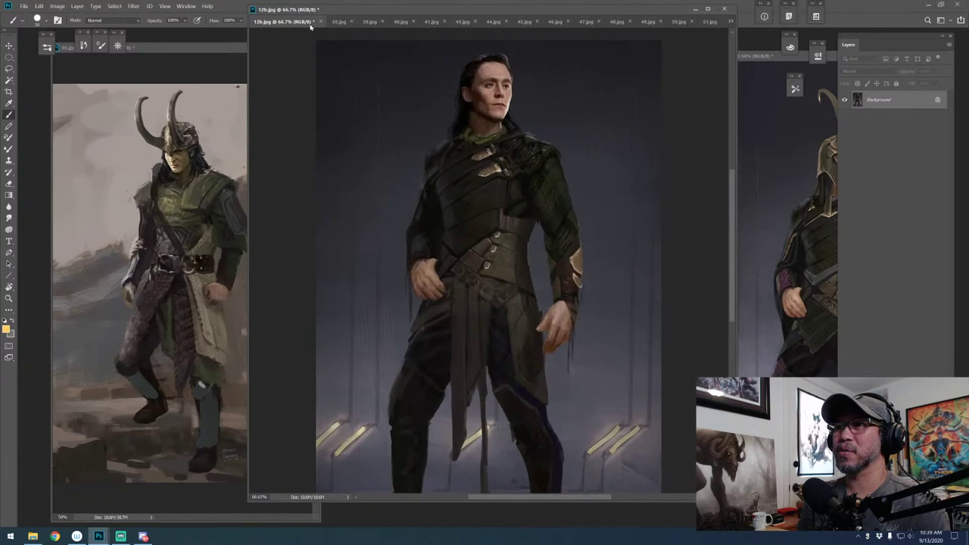
{"action": "left_click", "coordinate": [317, 22]}
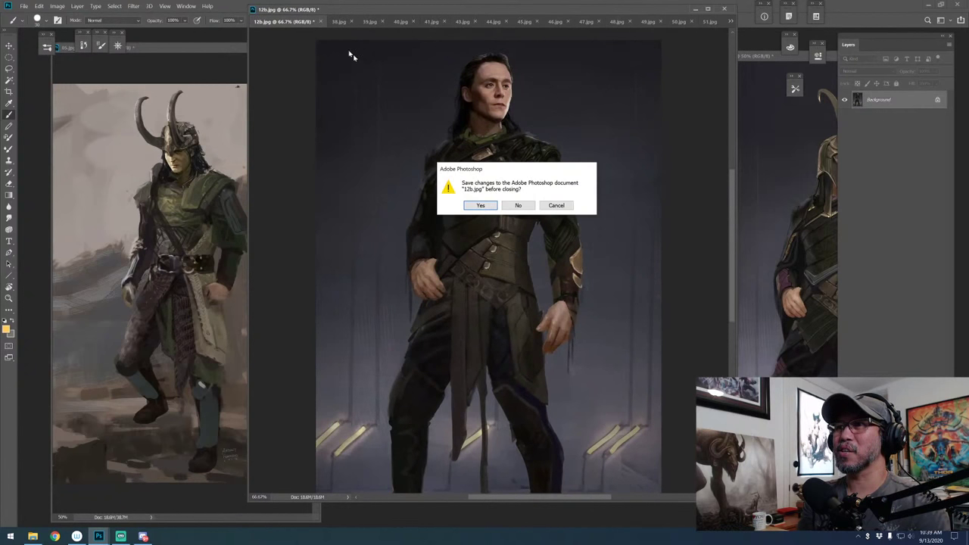
{"action": "left_click", "coordinate": [518, 205]}
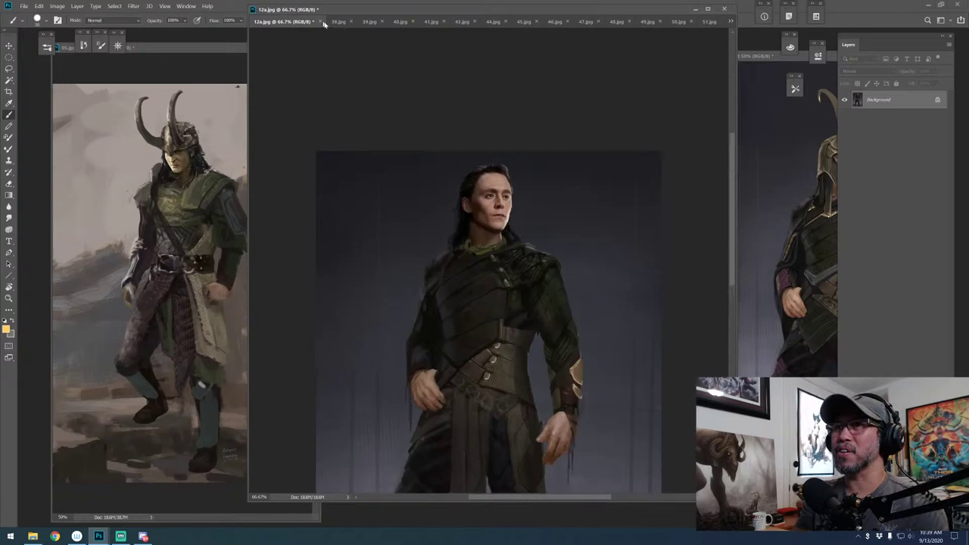
Close 12a.jpg through 05b.jpg without saving and begin closing 05a.jpg
{"action": "left_click", "coordinate": [322, 22]}
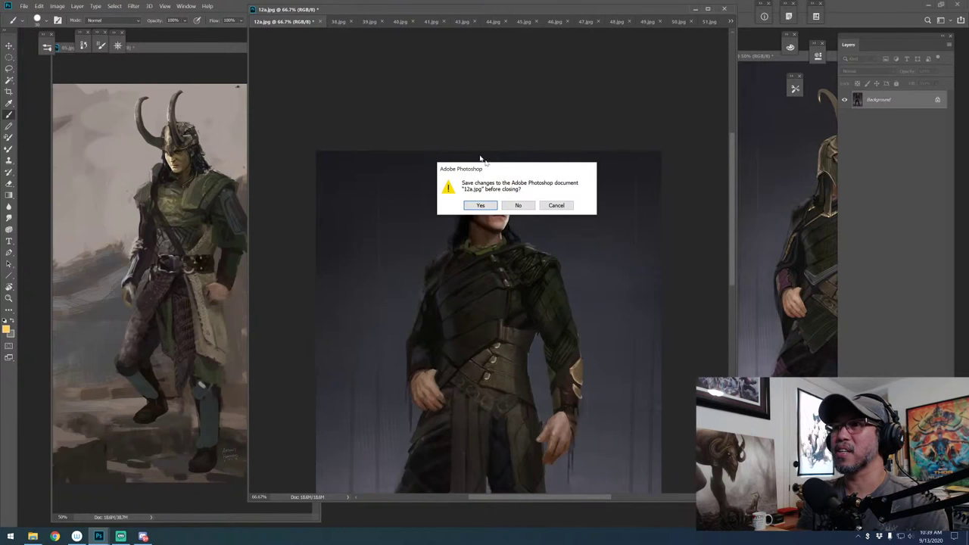
{"action": "left_click", "coordinate": [518, 205]}
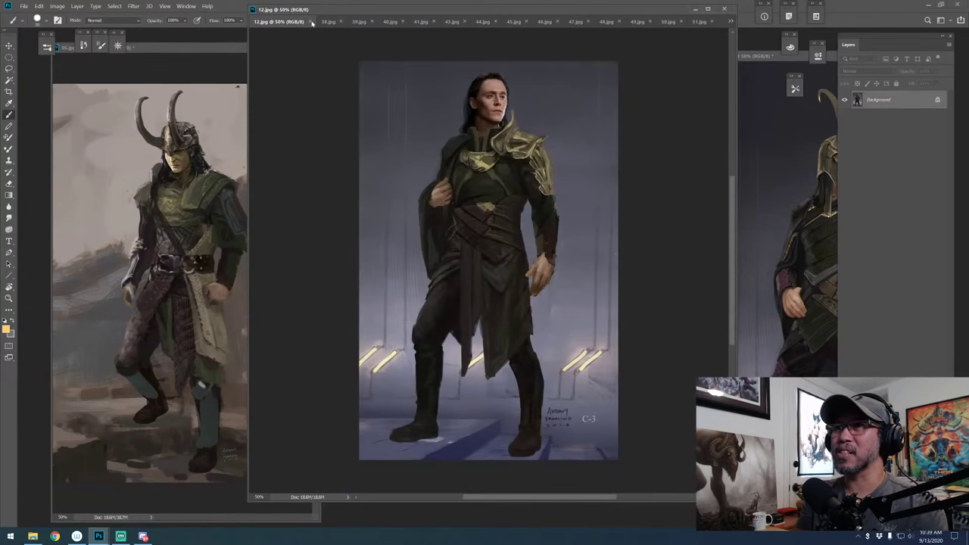
{"action": "left_click", "coordinate": [311, 22]}
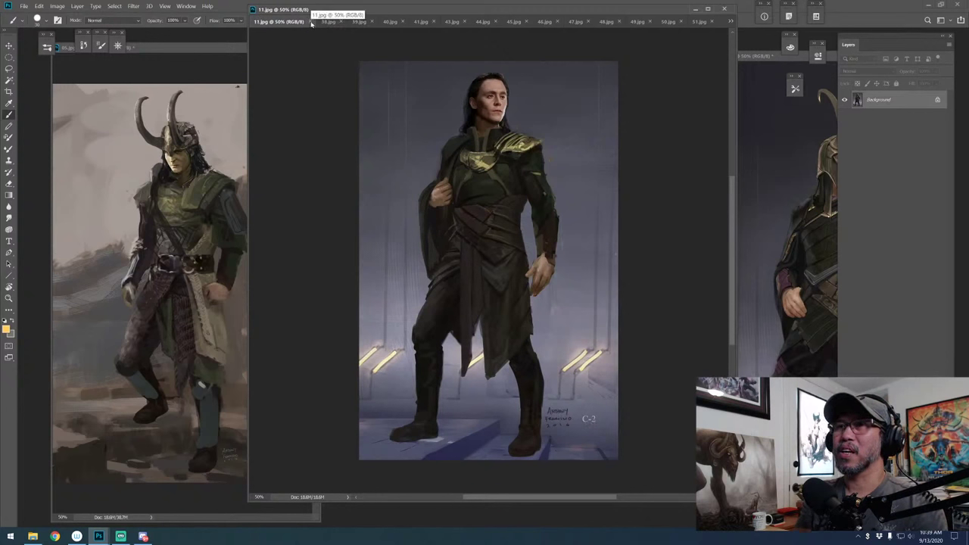
{"action": "left_click", "coordinate": [310, 23]}
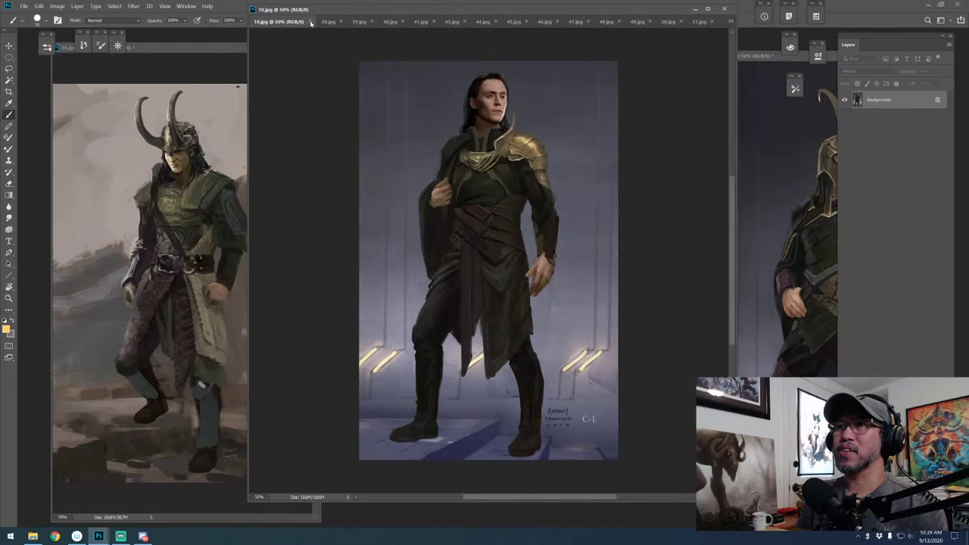
{"action": "left_click", "coordinate": [310, 23]}
{"action": "left_click", "coordinate": [310, 22]}
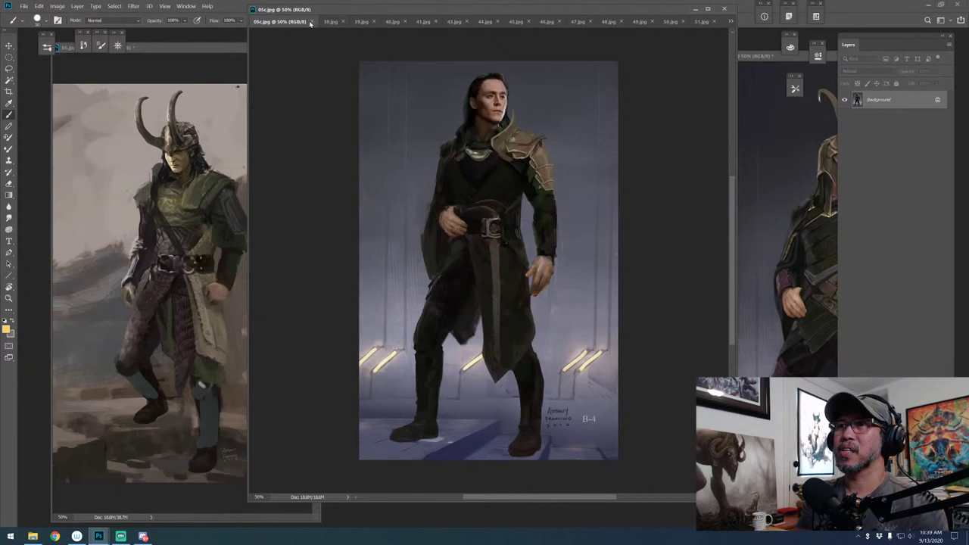
{"action": "left_click", "coordinate": [311, 22]}
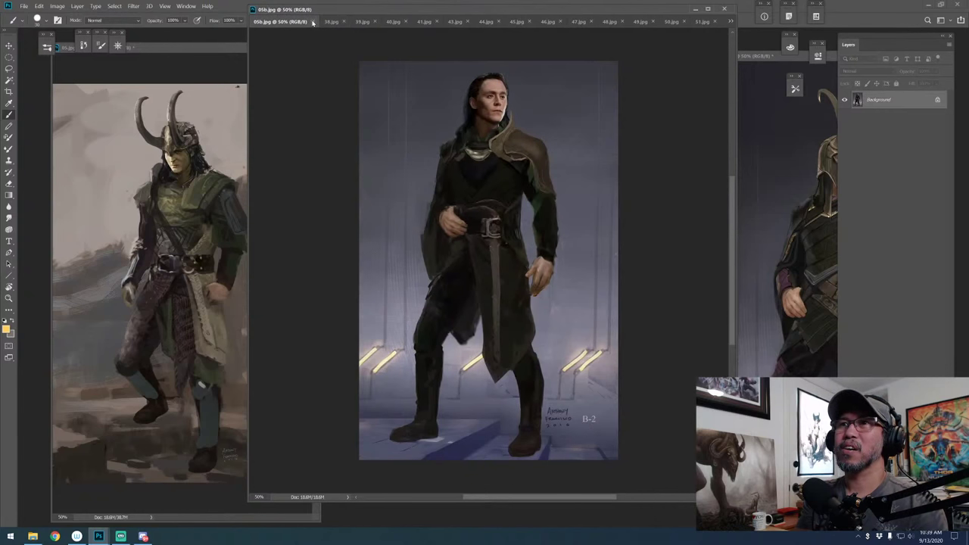
{"action": "left_click", "coordinate": [312, 23]}
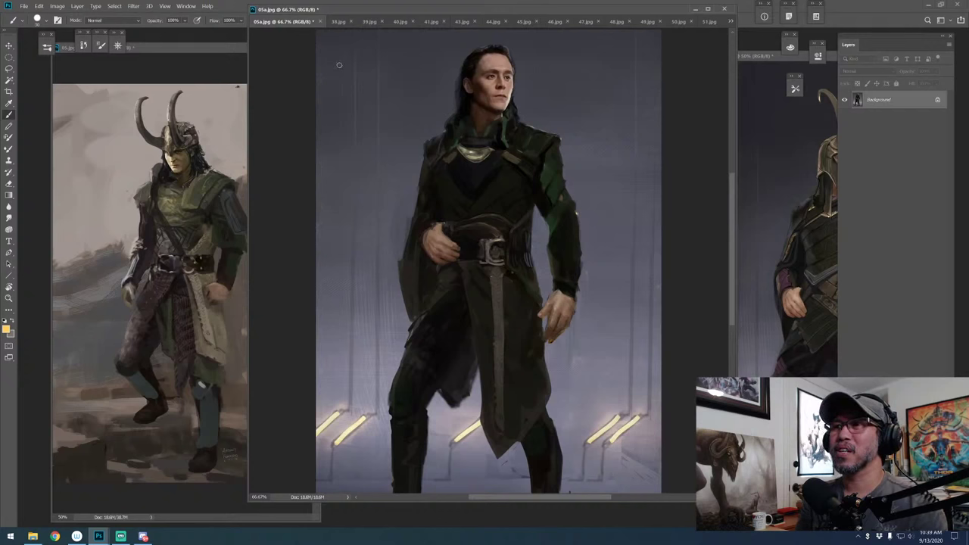
{"action": "left_click", "coordinate": [318, 22]}
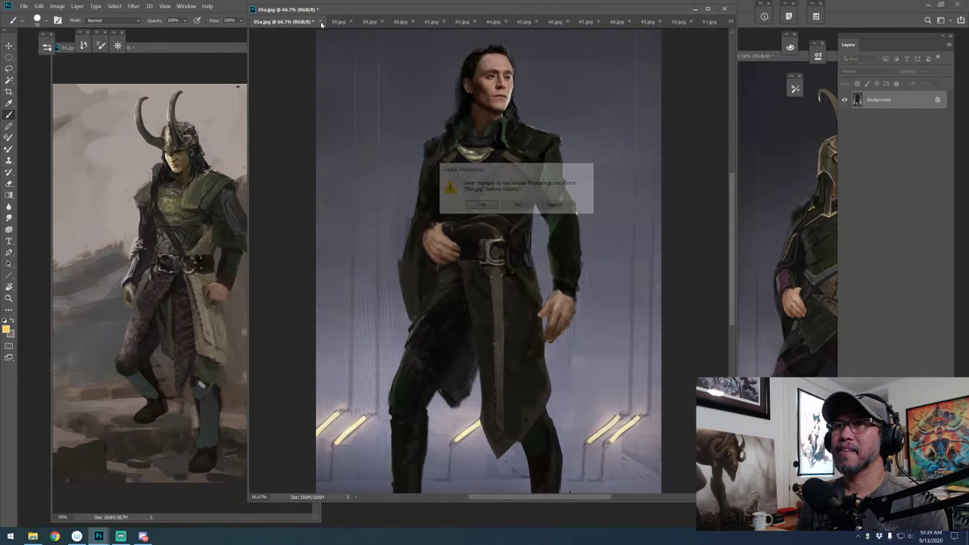
Discard 05a.jpg, 04.jpg and 03.jpg unsaved, bringing the 02.jpg horned-helmet painting forward
{"action": "left_click", "coordinate": [518, 205]}
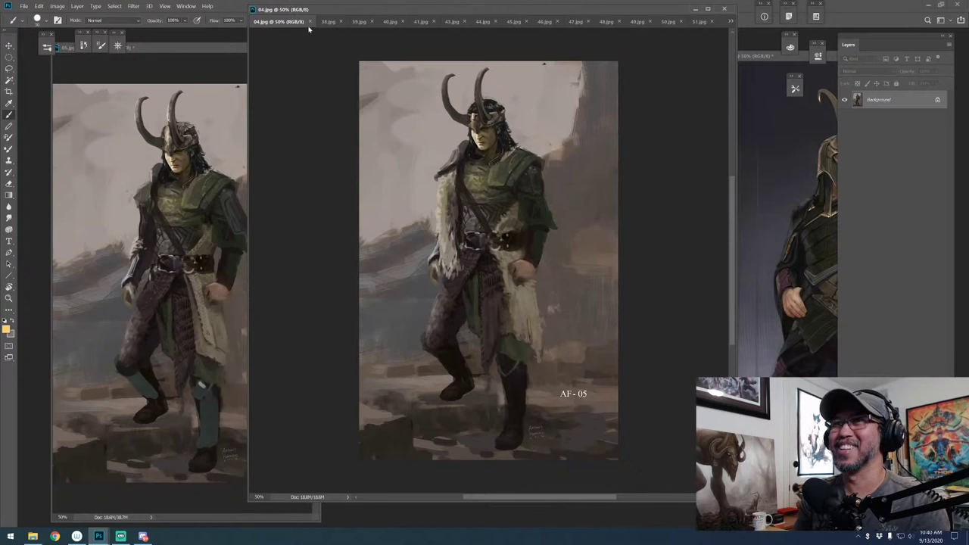
{"action": "left_click", "coordinate": [311, 22]}
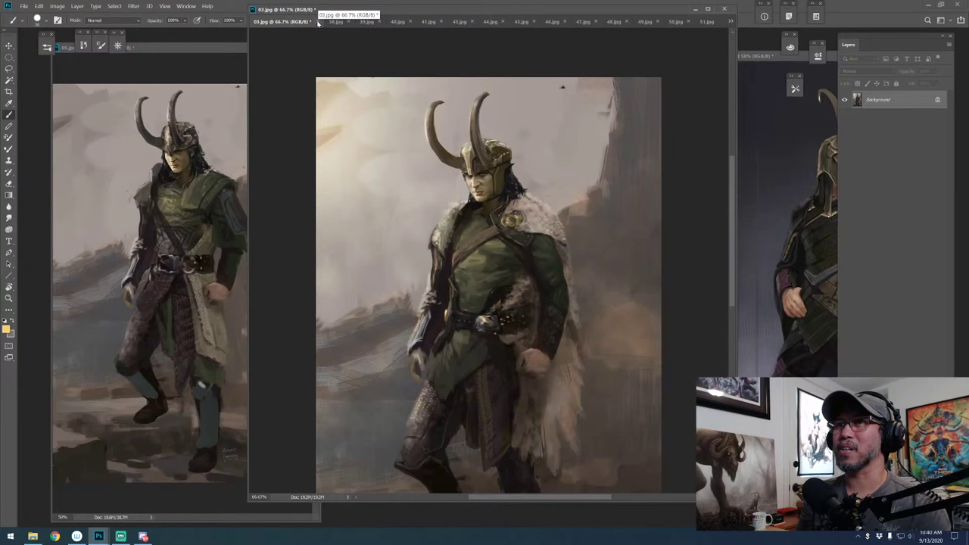
{"action": "left_click", "coordinate": [317, 23]}
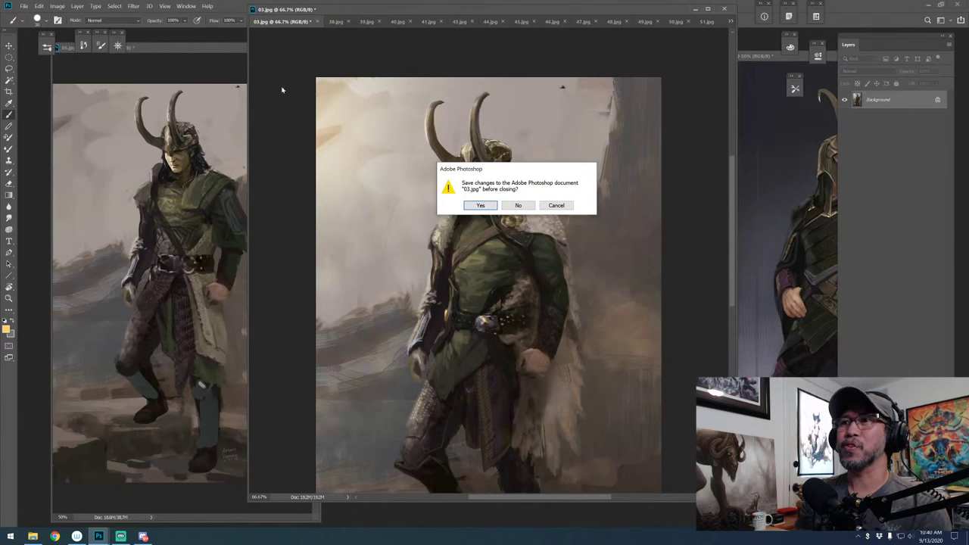
{"action": "left_click", "coordinate": [520, 206]}
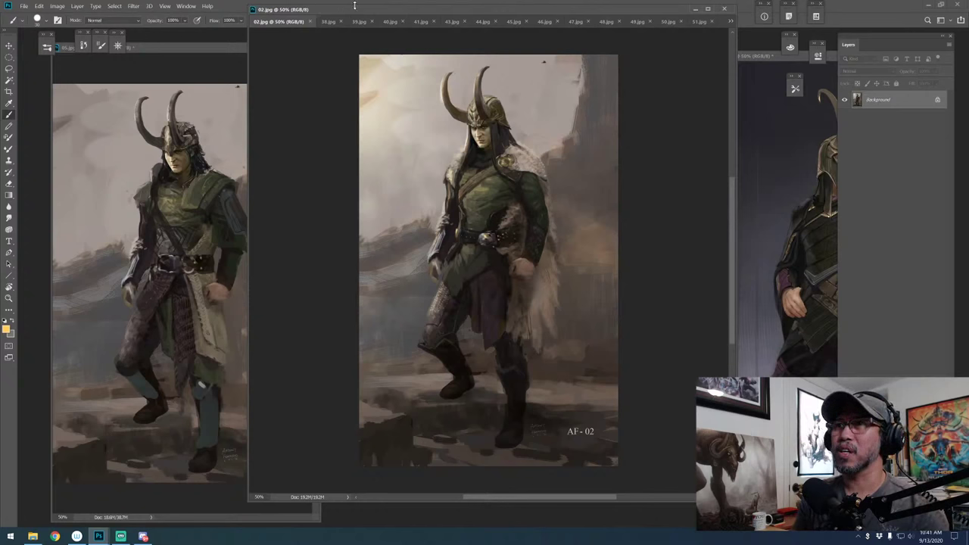
Dock the 02.jpg window with the other documents and switch to 38.jpg from the tab list
{"action": "left_click_drag", "start_coordinate": [354, 5], "coordinate": [350, 36]}
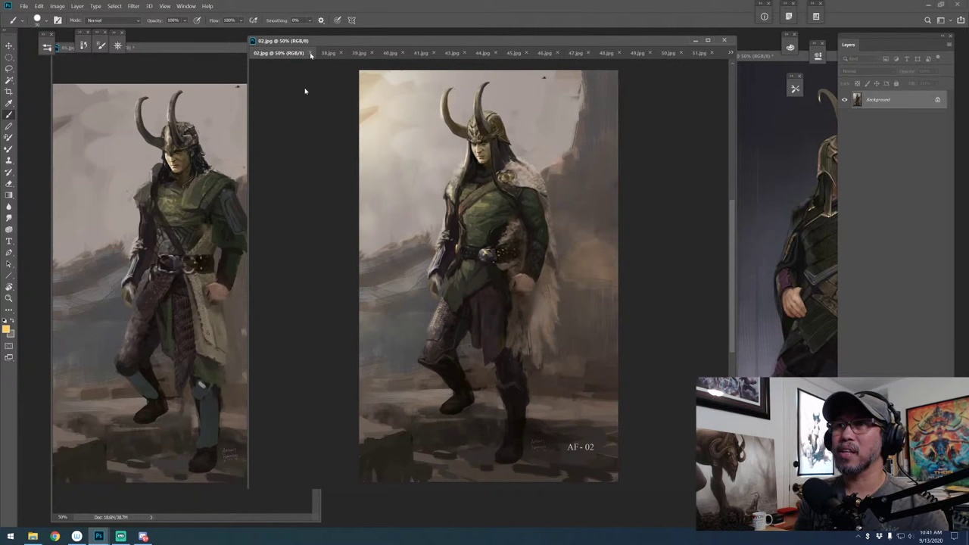
{"action": "key", "text": "ctrl+shift+Tab"}
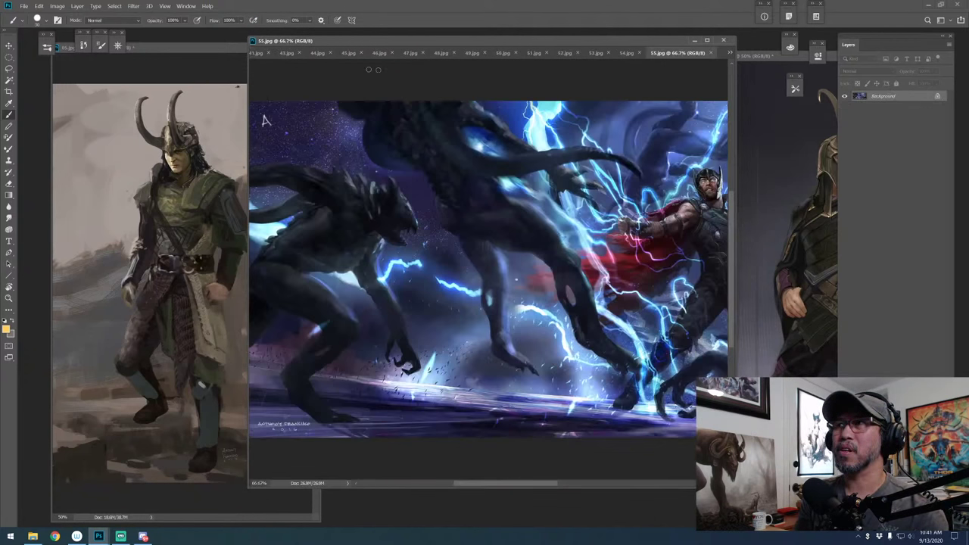
{"action": "left_click", "coordinate": [729, 52]}
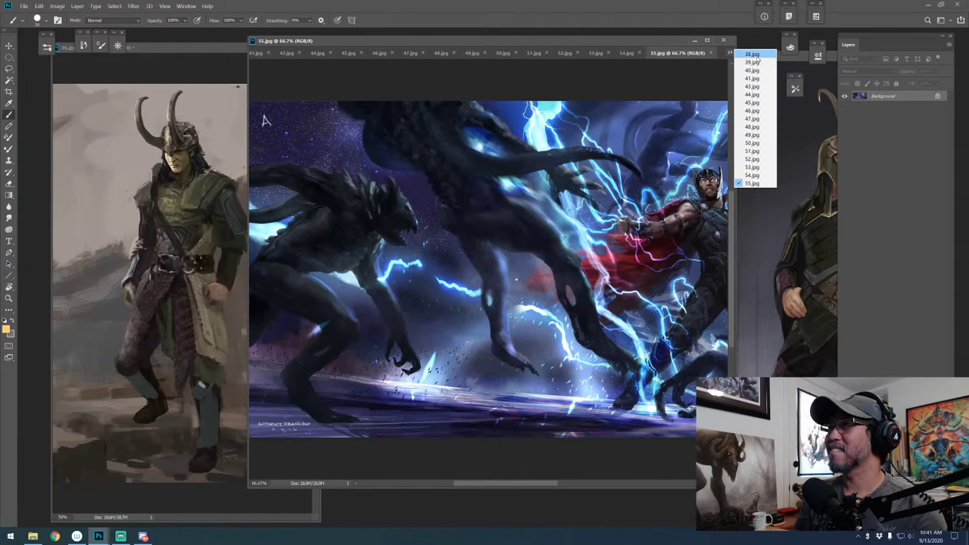
{"action": "left_click", "coordinate": [752, 54]}
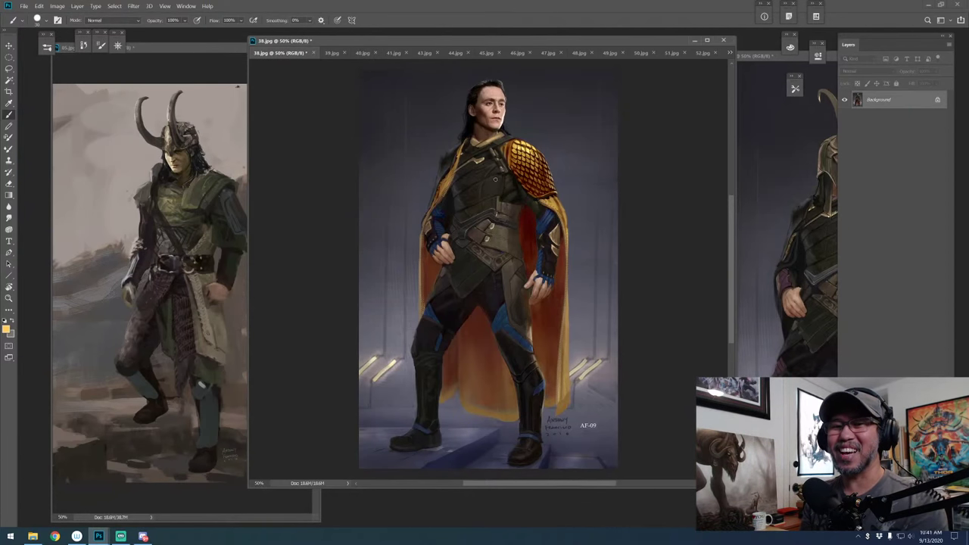
Close 38.jpg unsaved plus 55, 54 and 53.jpg, then switch to 39.jpg
{"action": "left_click", "coordinate": [314, 54]}
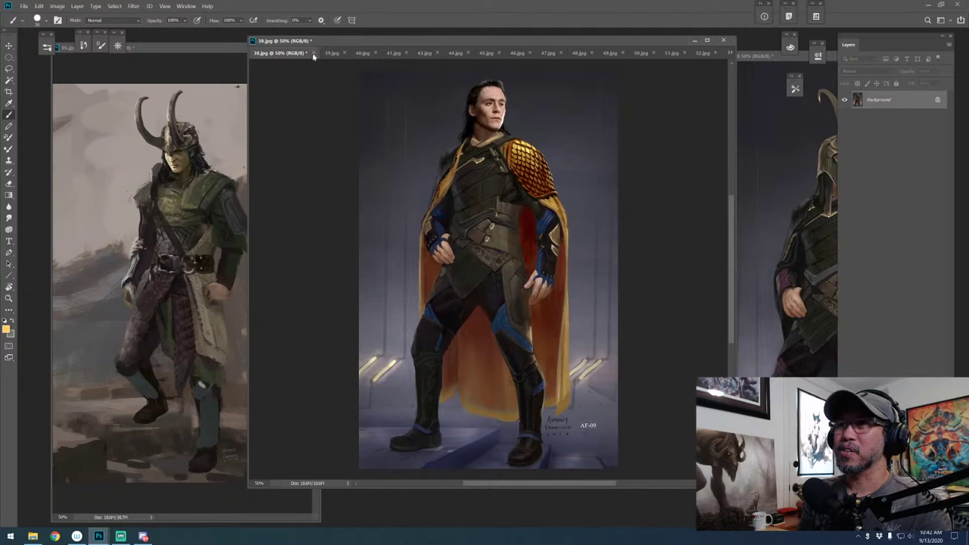
{"action": "left_click", "coordinate": [528, 208]}
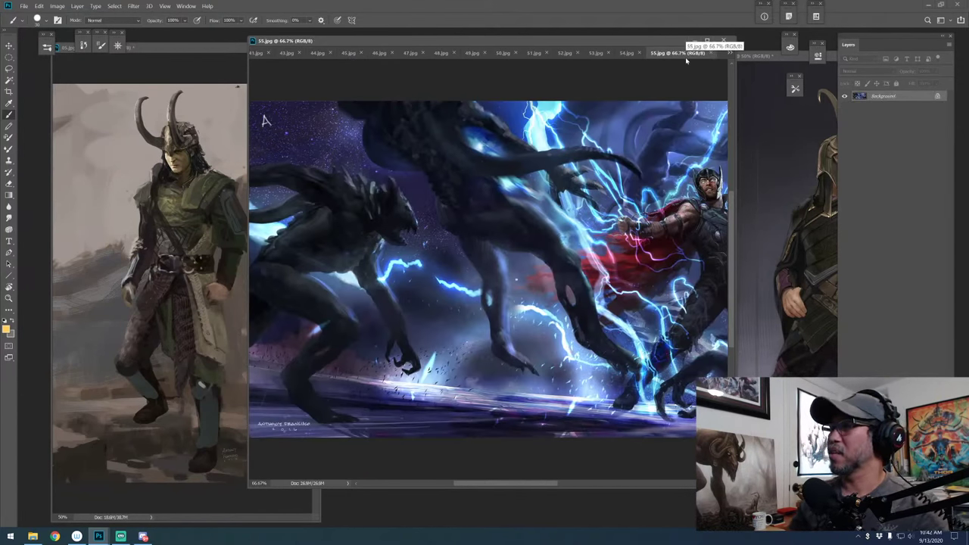
{"action": "left_click", "coordinate": [724, 52]}
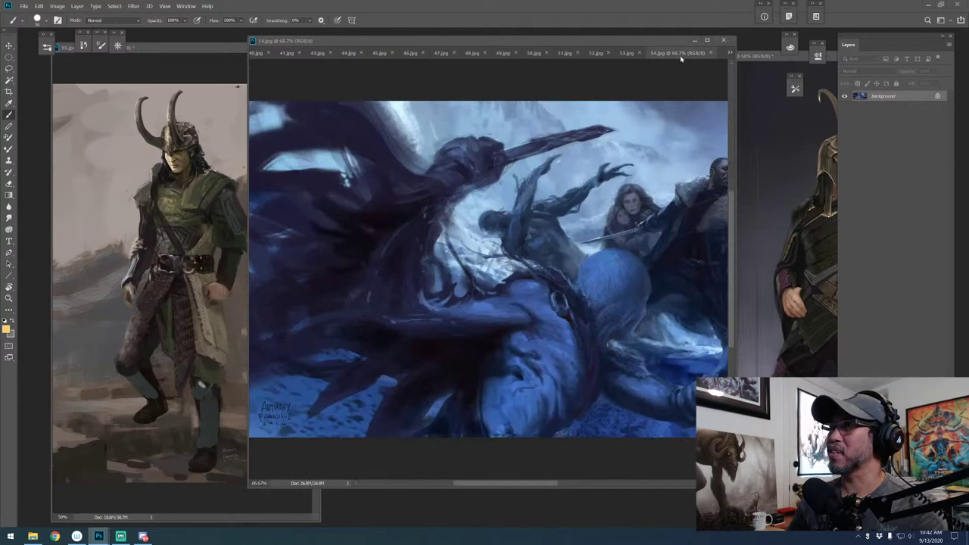
{"action": "left_click", "coordinate": [710, 52]}
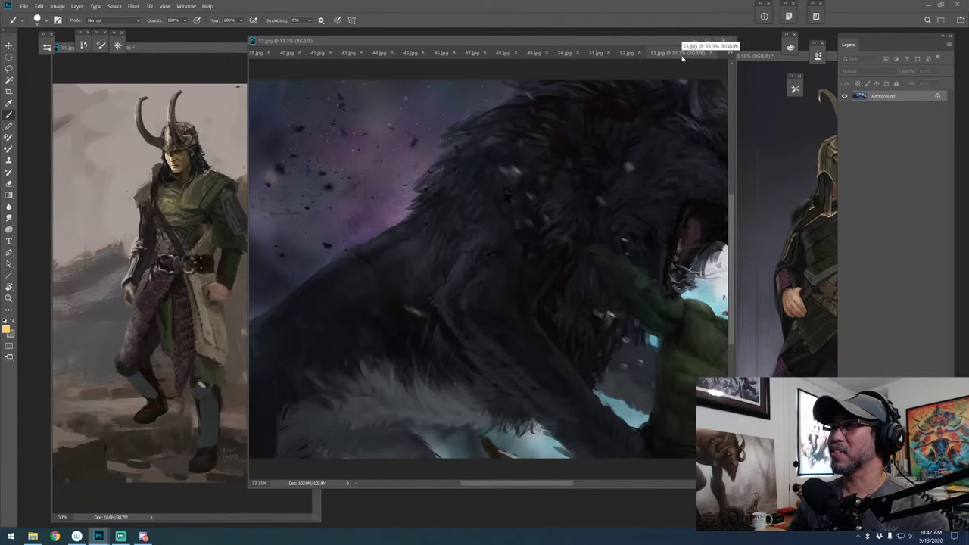
{"action": "left_click", "coordinate": [711, 53]}
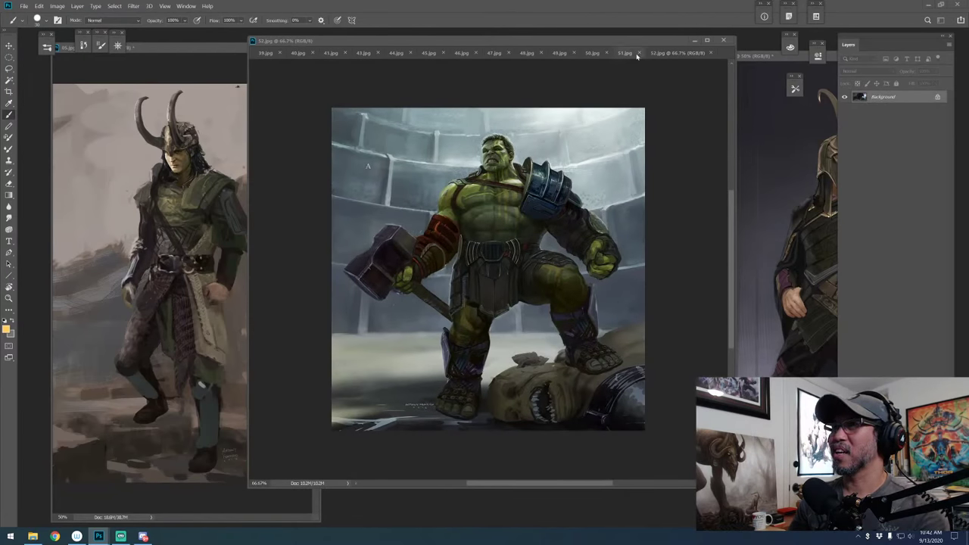
{"action": "left_click", "coordinate": [274, 53]}
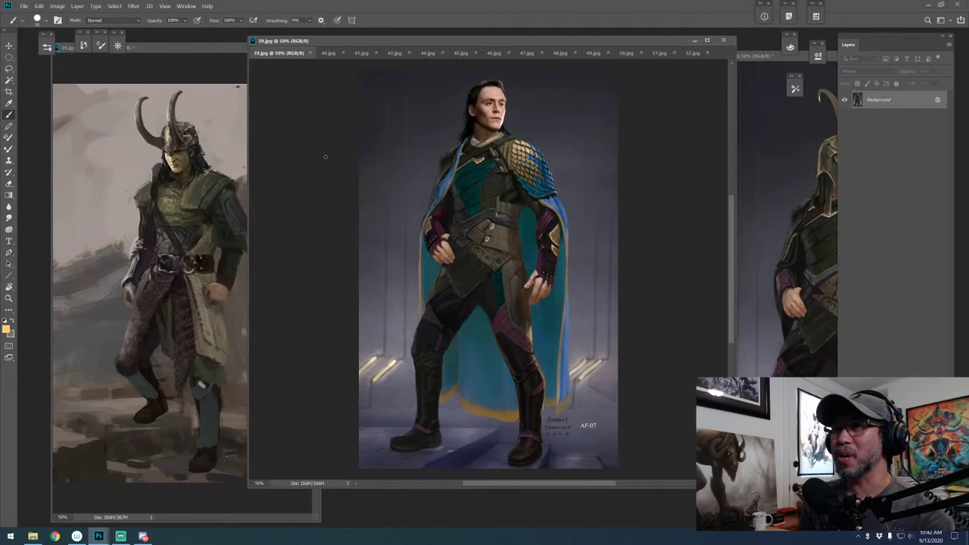
Browse the 40, 41, 43, 44 and 45.jpg Loki costume designs
{"action": "left_click", "coordinate": [331, 54]}
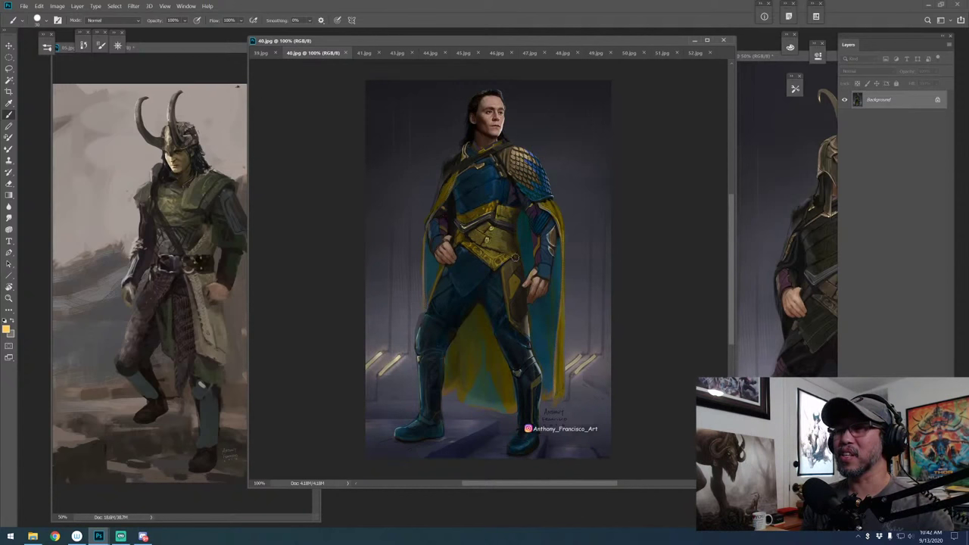
{"action": "left_click", "coordinate": [369, 54]}
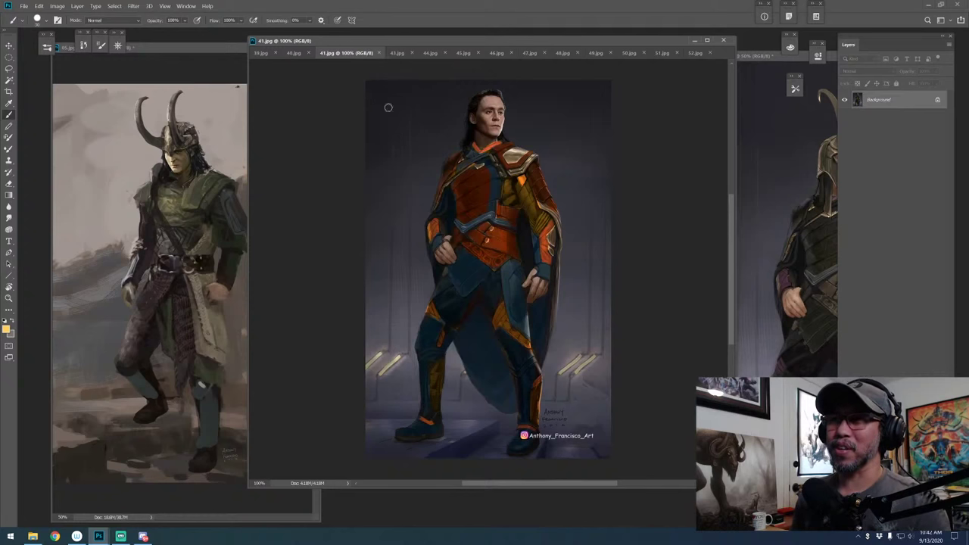
{"action": "left_click", "coordinate": [397, 53]}
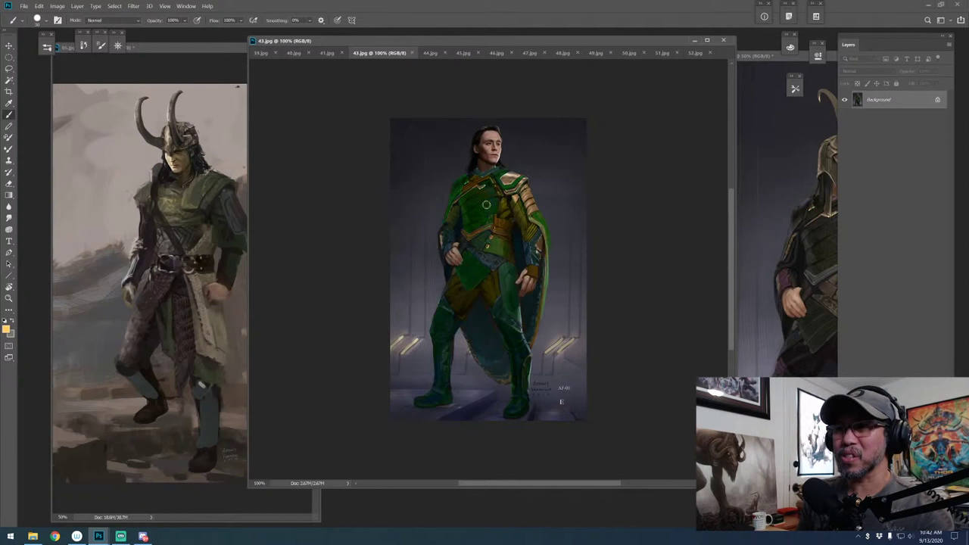
{"action": "left_click", "coordinate": [431, 56]}
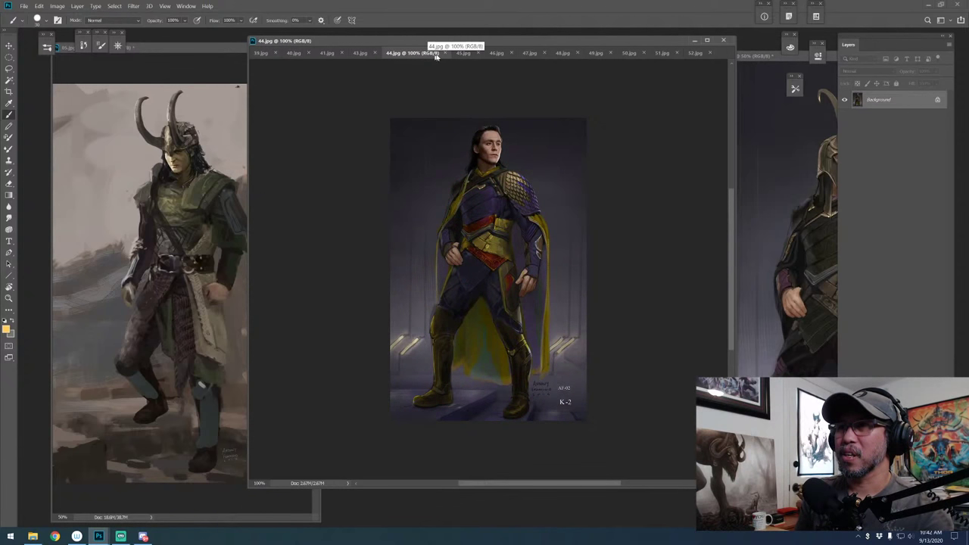
{"action": "left_click", "coordinate": [462, 54]}
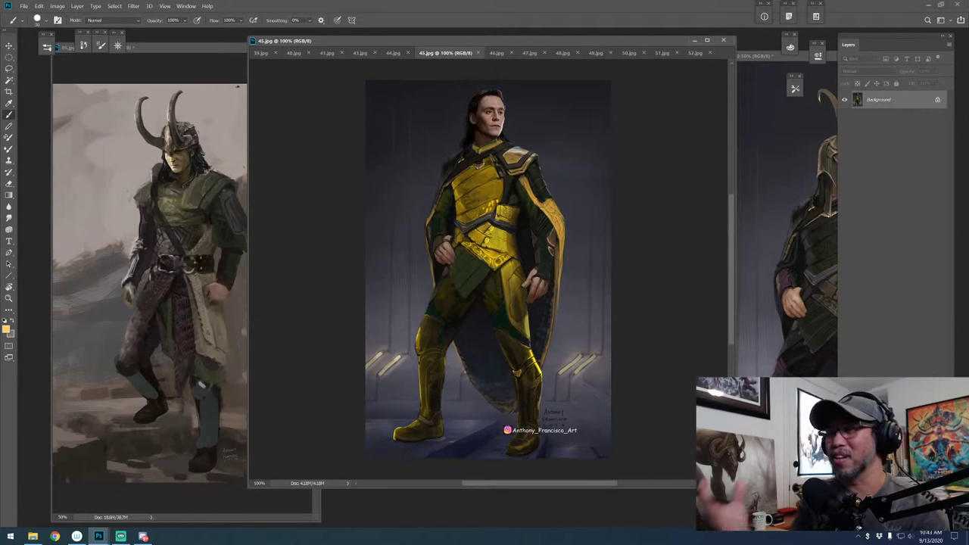
Test dark and light-yellow strokes on 45.jpg's chest armour, zooming in and undoing them
{"action": "left_click", "coordinate": [515, 206], "text": "alt"}
{"action": "mouse_move", "coordinate": [503, 180]}
{"action": "left_mouse_down"}
{"action": "mouse_move", "coordinate": [482, 221]}
{"action": "mouse_move", "coordinate": [451, 237]}
{"action": "mouse_move", "coordinate": [510, 200]}
{"action": "mouse_move", "coordinate": [463, 177]}
{"action": "mouse_move", "coordinate": [482, 195]}
{"action": "left_mouse_up"}
{"action": "key", "text": "ctrl+plus"}
{"action": "left_click_drag", "start_coordinate": [466, 232], "coordinate": [466, 263]}
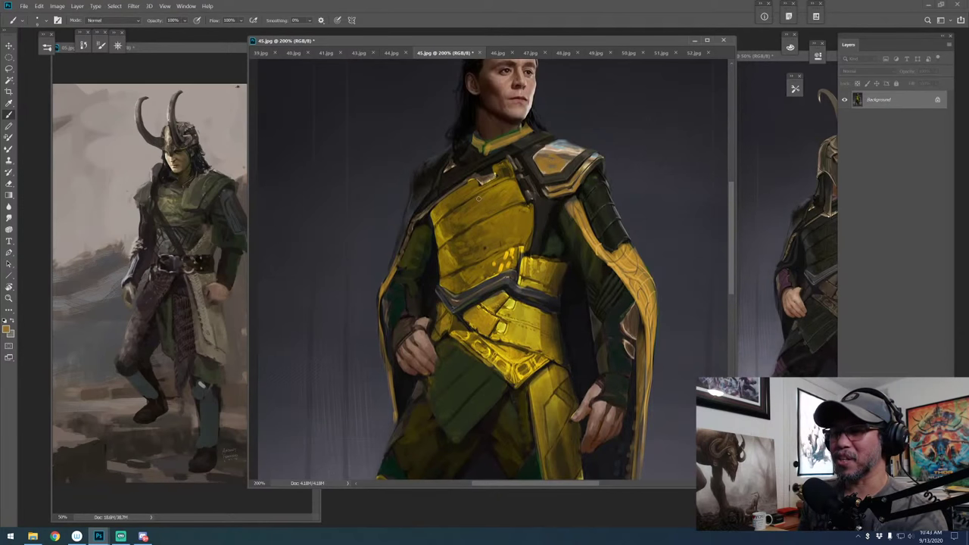
{"action": "key", "text": "ctrl+minus"}
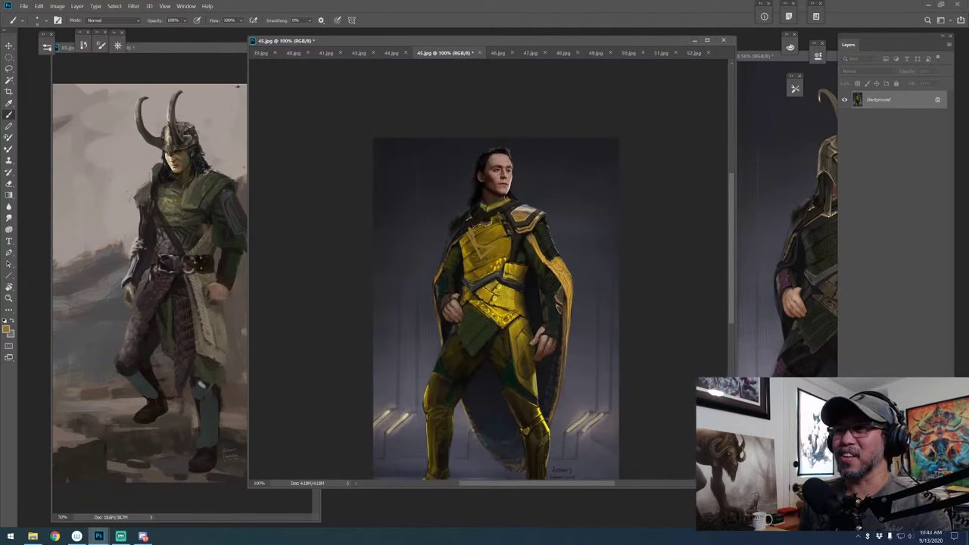
{"action": "left_click_drag", "start_coordinate": [474, 202], "coordinate": [509, 227]}
{"action": "key", "text": "ctrl+z"}
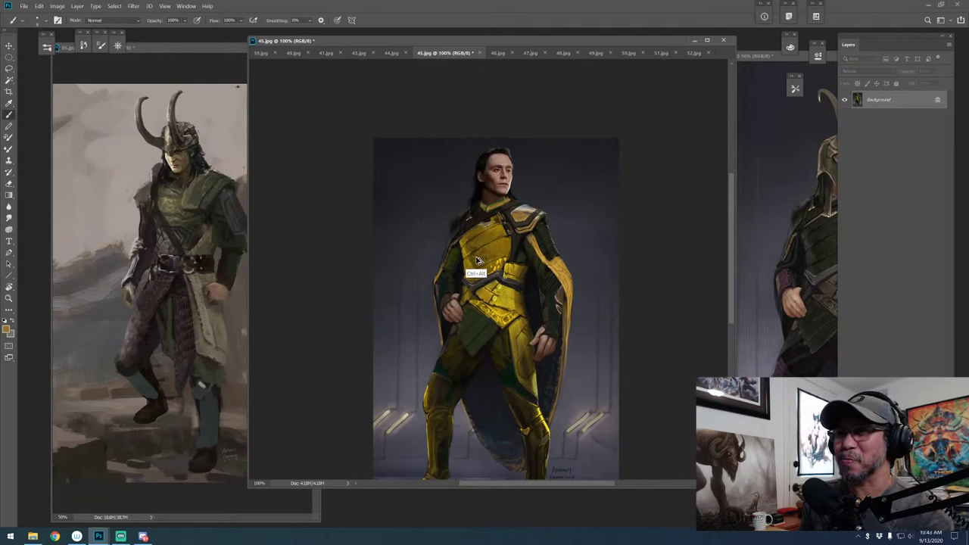
{"action": "key", "text": "ctrl+plus"}
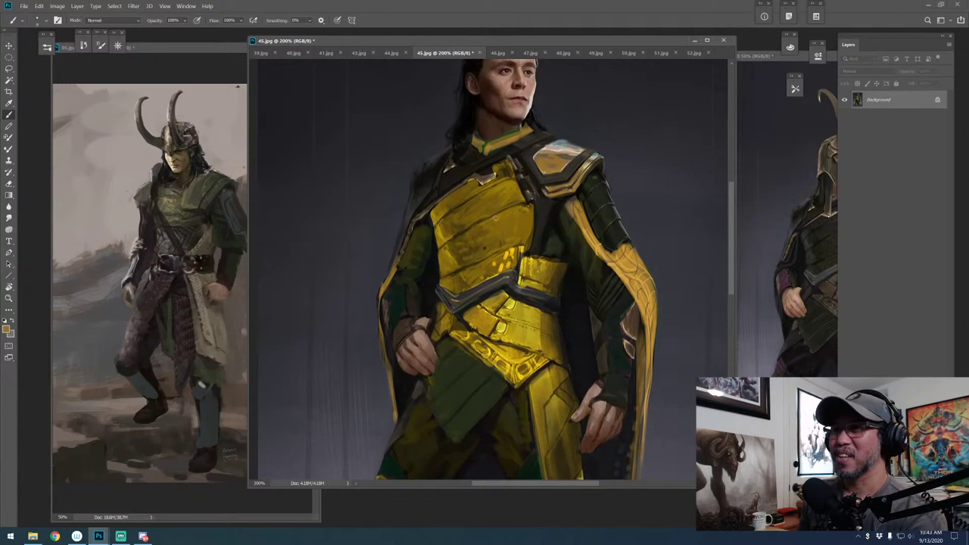
{"action": "left_click_drag", "start_coordinate": [493, 214], "coordinate": [485, 236]}
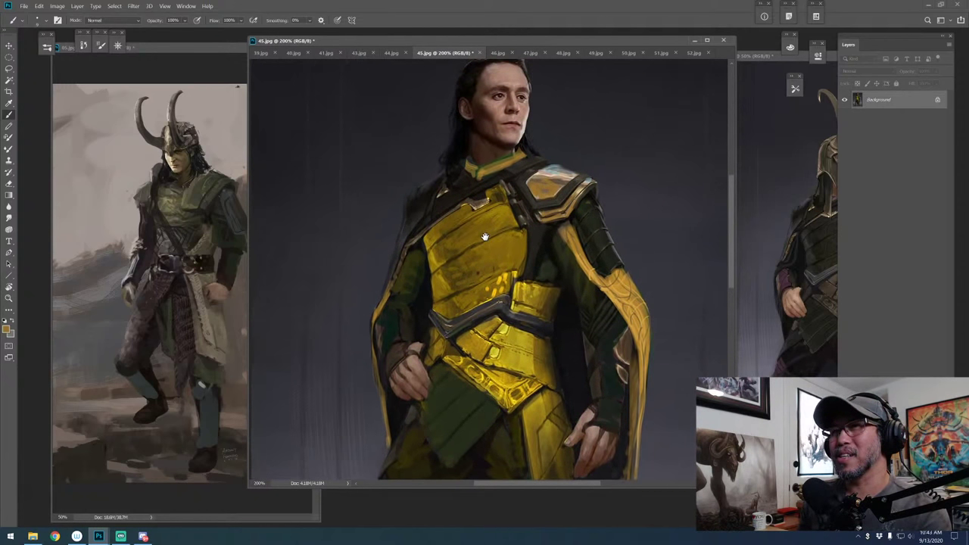
{"action": "key", "text": "ctrl+z"}
{"action": "key", "text": "ctrl+z"}
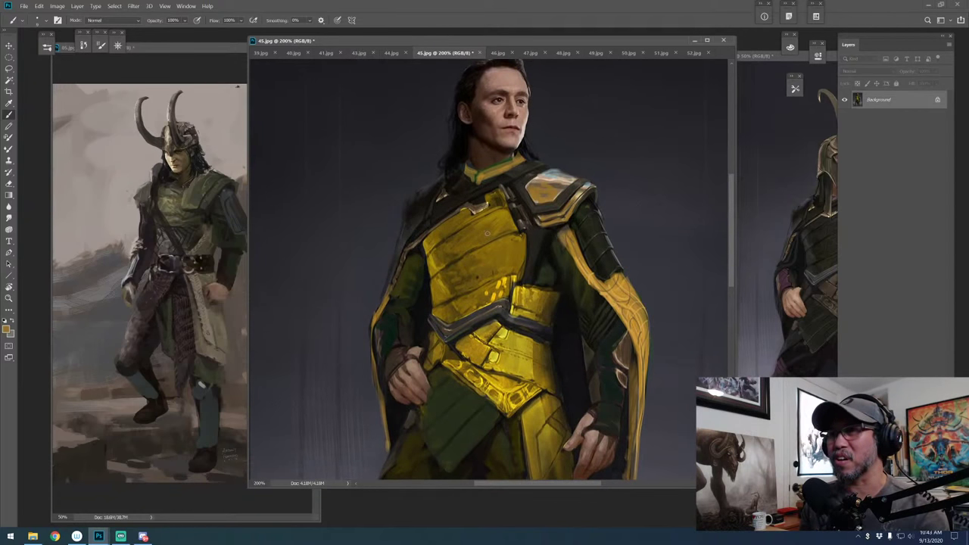
Try and undo strokes on the pauldron, torso and collar, then close 45.jpg without saving
{"action": "left_click_drag", "start_coordinate": [537, 185], "coordinate": [557, 186]}
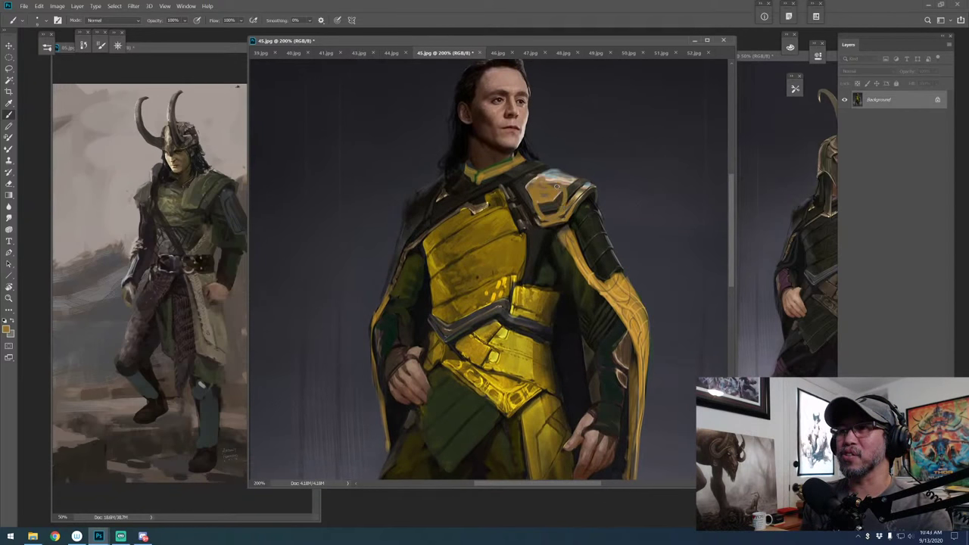
{"action": "key", "text": "ctrl+z"}
{"action": "mouse_move", "coordinate": [485, 222]}
{"action": "left_mouse_down"}
{"action": "mouse_move", "coordinate": [640, 379]}
{"action": "mouse_move", "coordinate": [568, 231]}
{"action": "left_mouse_up"}
{"action": "key", "text": "ctrl+alt+z"}
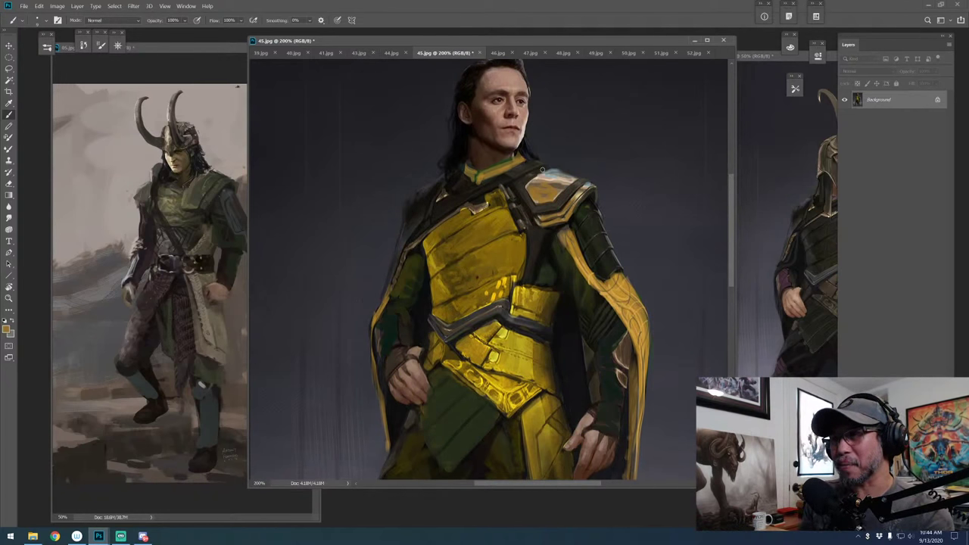
{"action": "mouse_move", "coordinate": [543, 169]}
{"action": "left_mouse_down"}
{"action": "mouse_move", "coordinate": [555, 209]}
{"action": "mouse_move", "coordinate": [588, 180]}
{"action": "mouse_move", "coordinate": [549, 169]}
{"action": "left_mouse_up"}
{"action": "key", "text": "ctrl+z"}
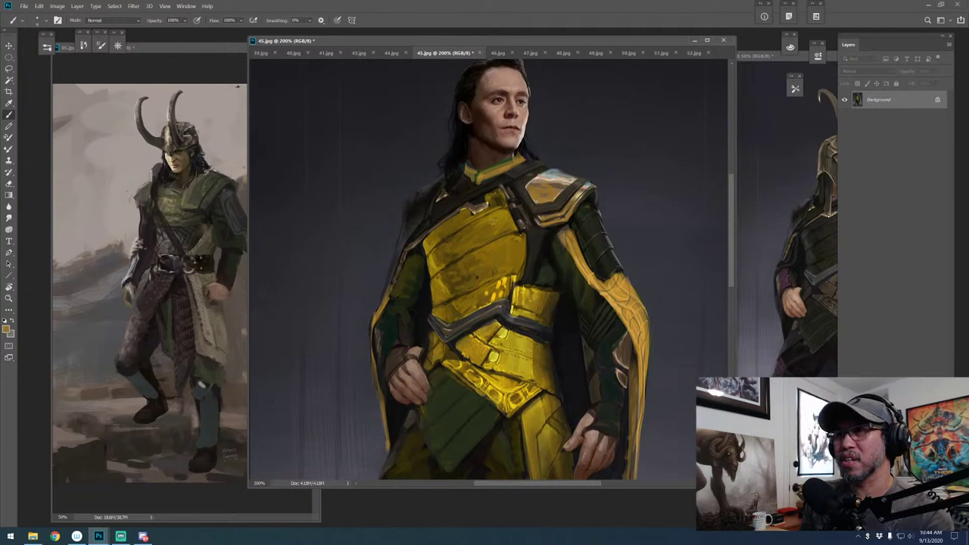
{"action": "left_click_drag", "start_coordinate": [492, 220], "coordinate": [459, 206]}
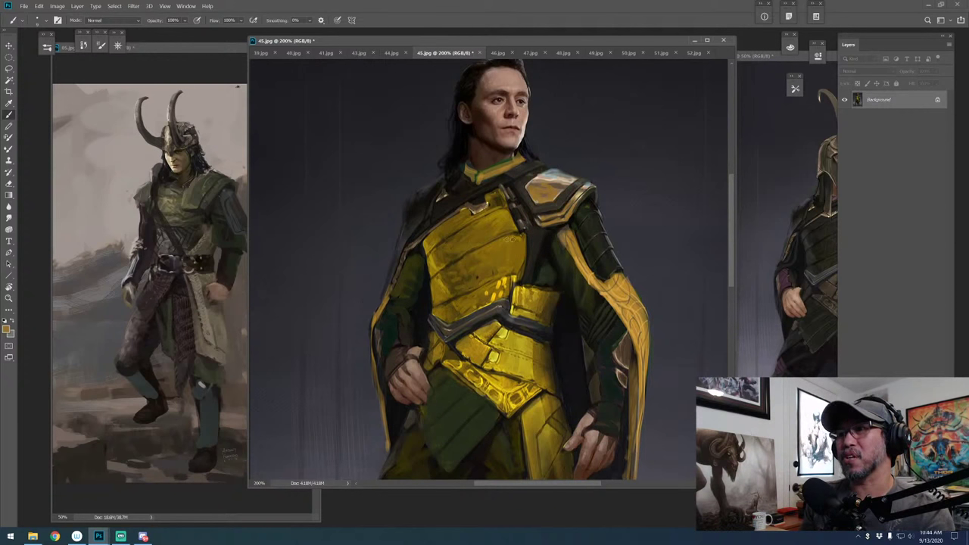
{"action": "mouse_move", "coordinate": [562, 248]}
{"action": "left_mouse_down"}
{"action": "mouse_move", "coordinate": [533, 279]}
{"action": "mouse_move", "coordinate": [537, 271]}
{"action": "left_mouse_up"}
{"action": "key", "text": "ctrl+minus"}
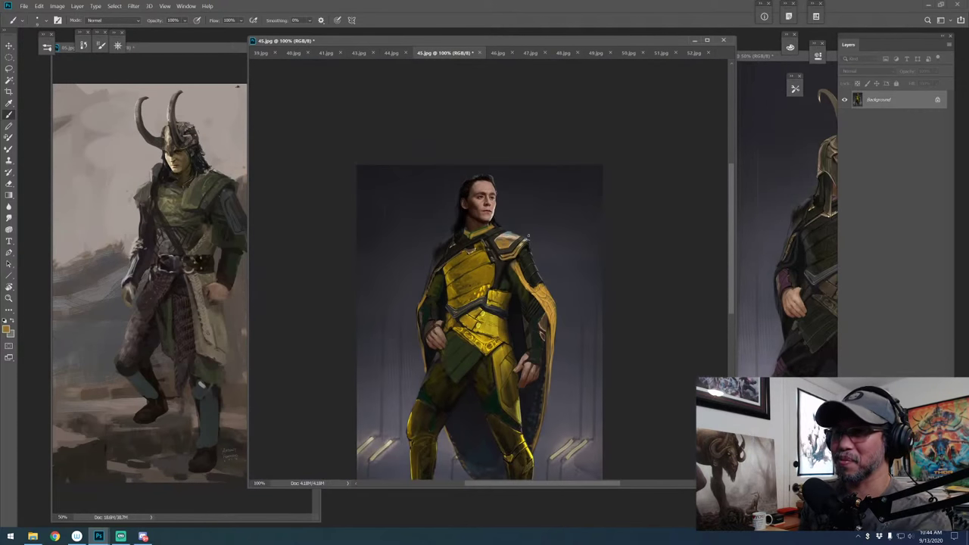
{"action": "left_click_drag", "start_coordinate": [528, 237], "coordinate": [517, 201]}
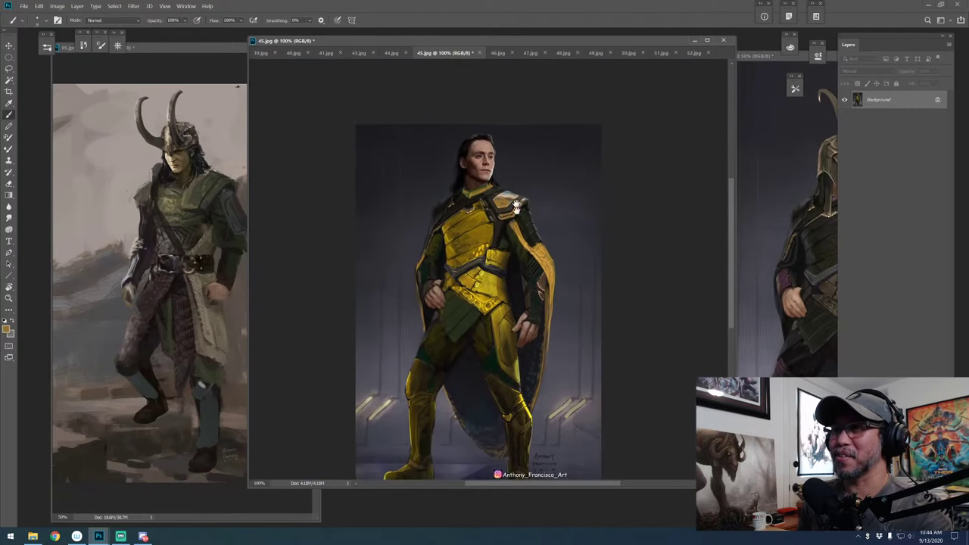
{"action": "left_click", "coordinate": [480, 54]}
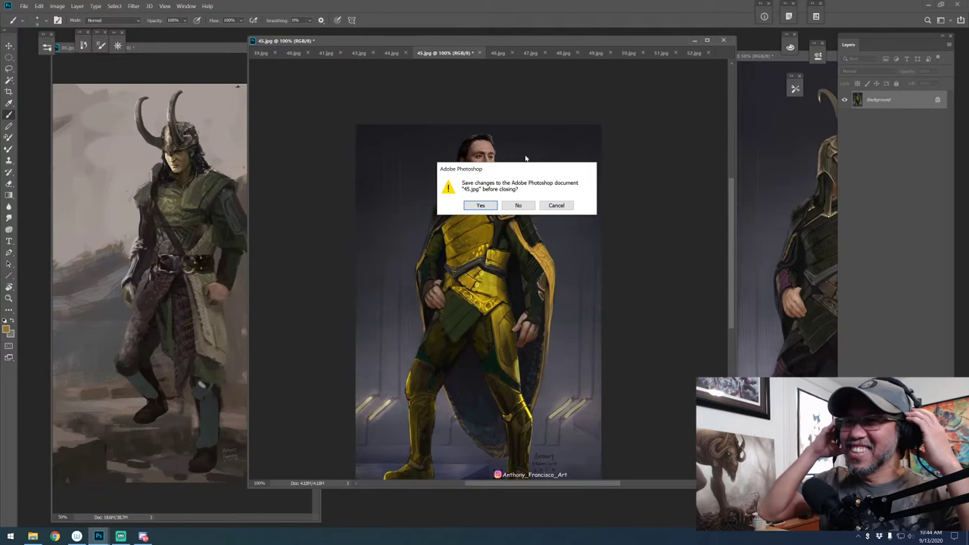
{"action": "left_click", "coordinate": [519, 206]}
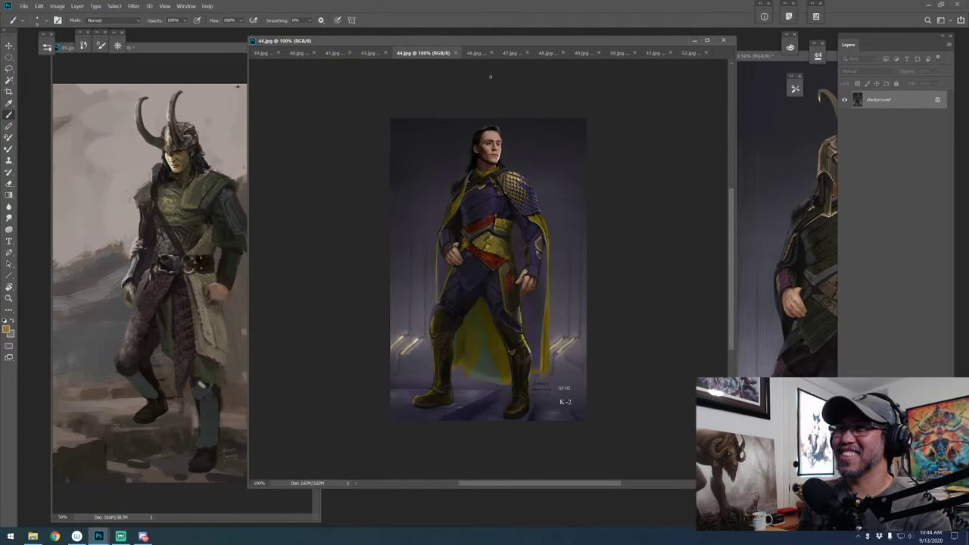
Switch between 44.jpg and 46.jpg and zoom in on the 46.jpg costume's chest
{"action": "left_click", "coordinate": [479, 55]}
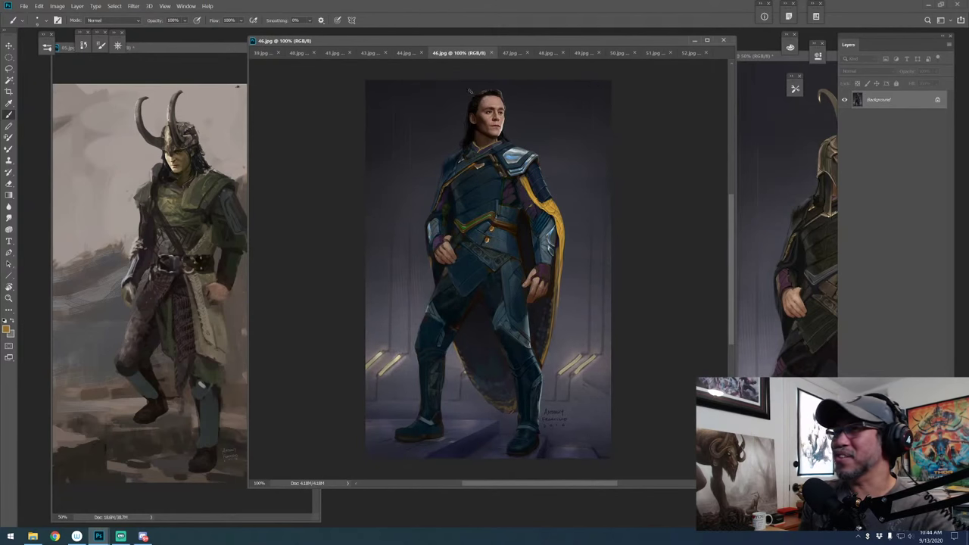
{"action": "left_click", "coordinate": [411, 55]}
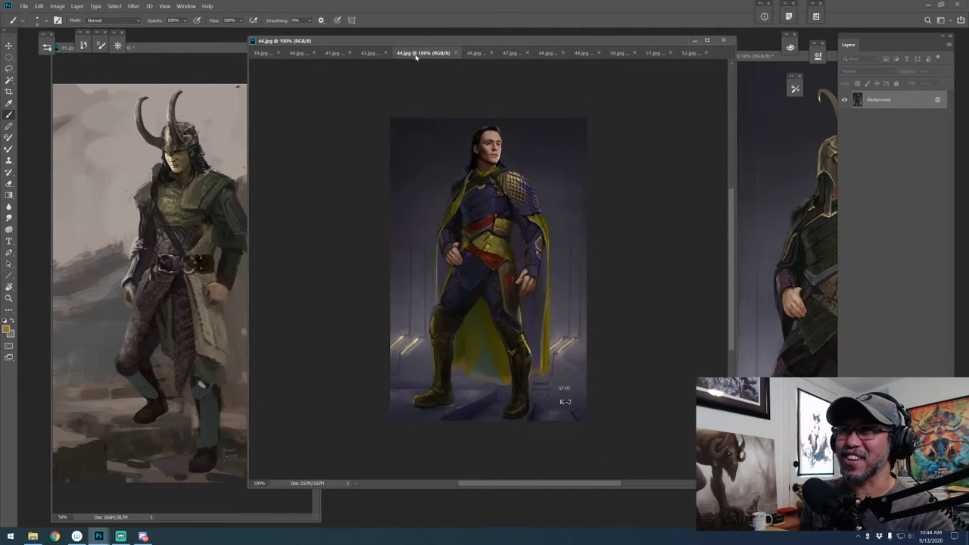
{"action": "left_click", "coordinate": [475, 53]}
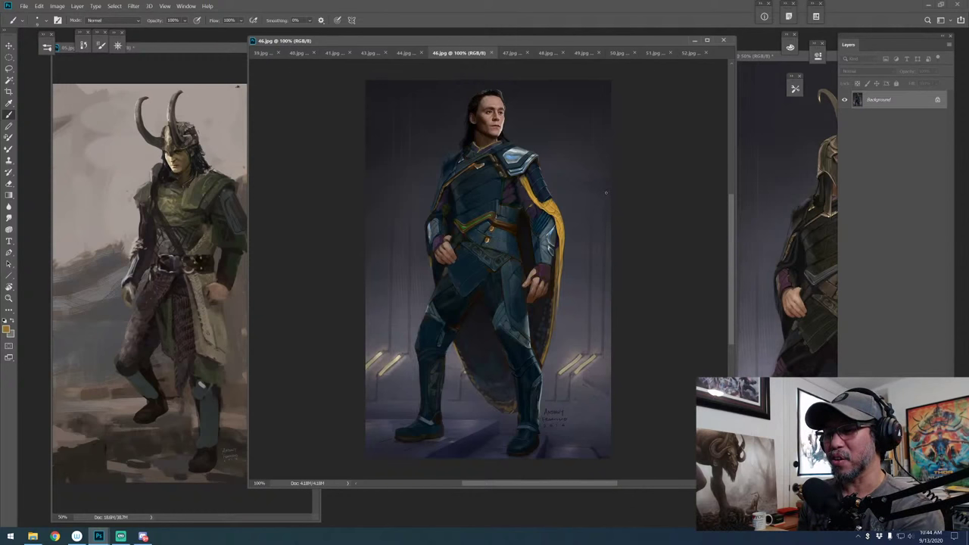
{"action": "key", "text": "ctrl+plus"}
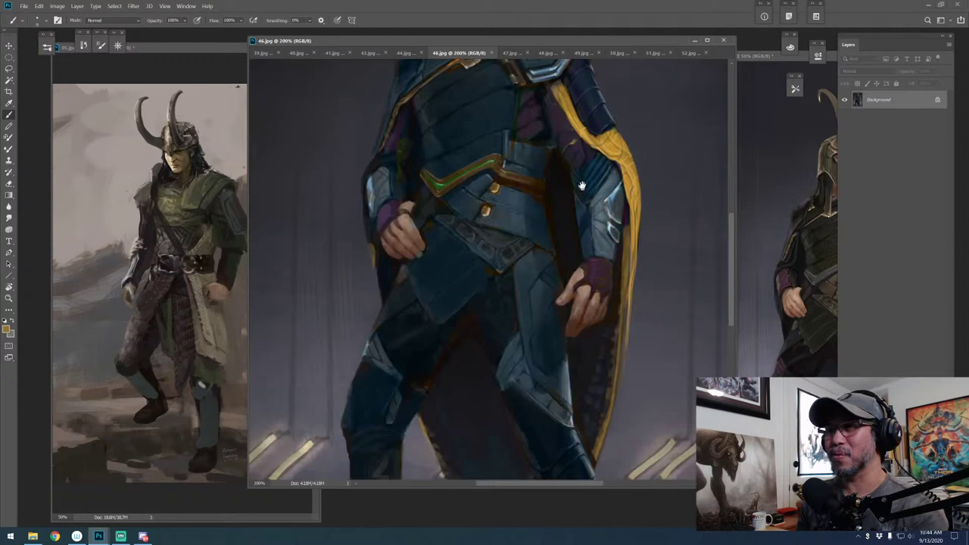
{"action": "key", "text": "ctrl+minus"}
{"action": "left_click_drag", "start_coordinate": [550, 355], "coordinate": [577, 328]}
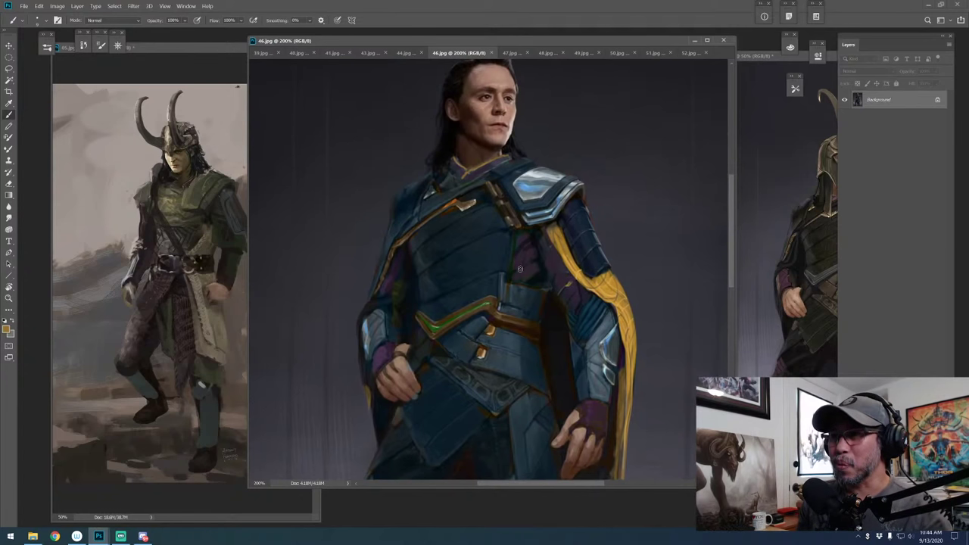
Test and undo yellow strokes on the chest strap and waist, then add a new empty layer
{"action": "mouse_move", "coordinate": [509, 268]}
{"action": "left_mouse_down"}
{"action": "mouse_move", "coordinate": [542, 286]}
{"action": "mouse_move", "coordinate": [513, 276]}
{"action": "left_mouse_up"}
{"action": "key", "text": "ctrl+z"}
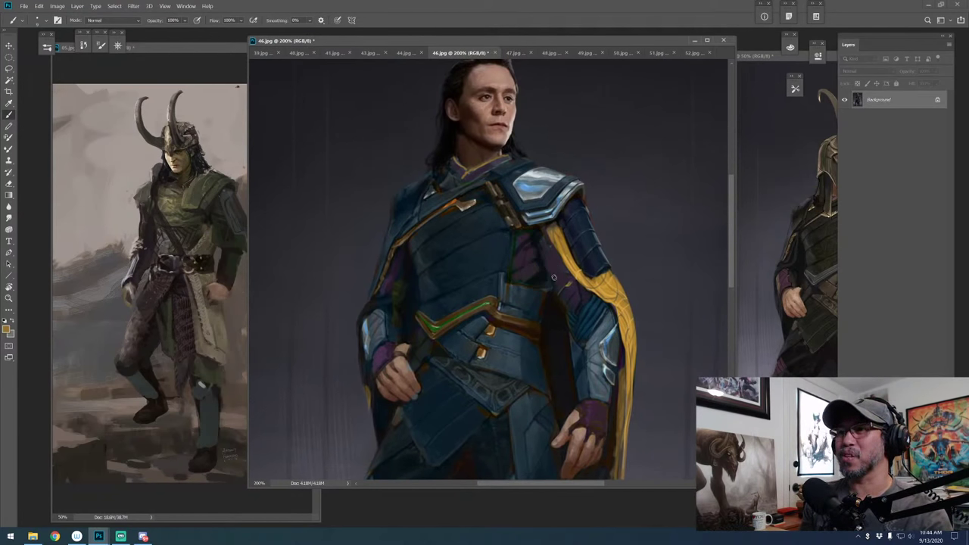
{"action": "key", "text": "ctrl+z"}
{"action": "key", "text": "ctrl+minus"}
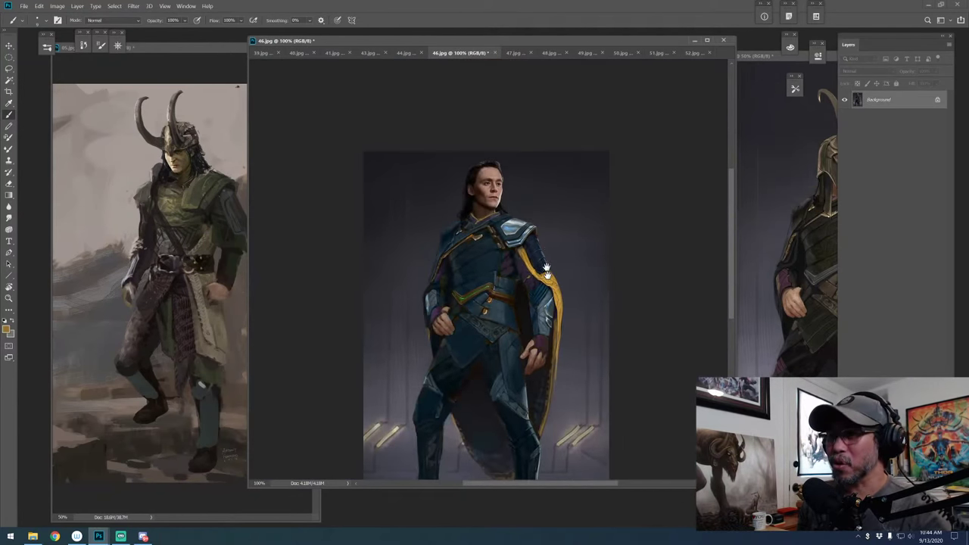
{"action": "key", "text": "ctrl+z"}
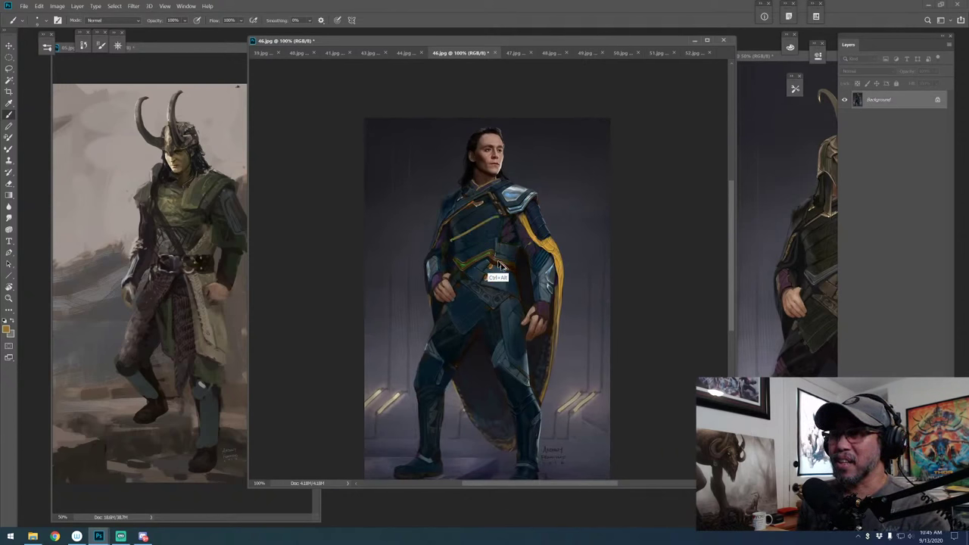
{"action": "left_click_drag", "start_coordinate": [497, 292], "coordinate": [448, 335]}
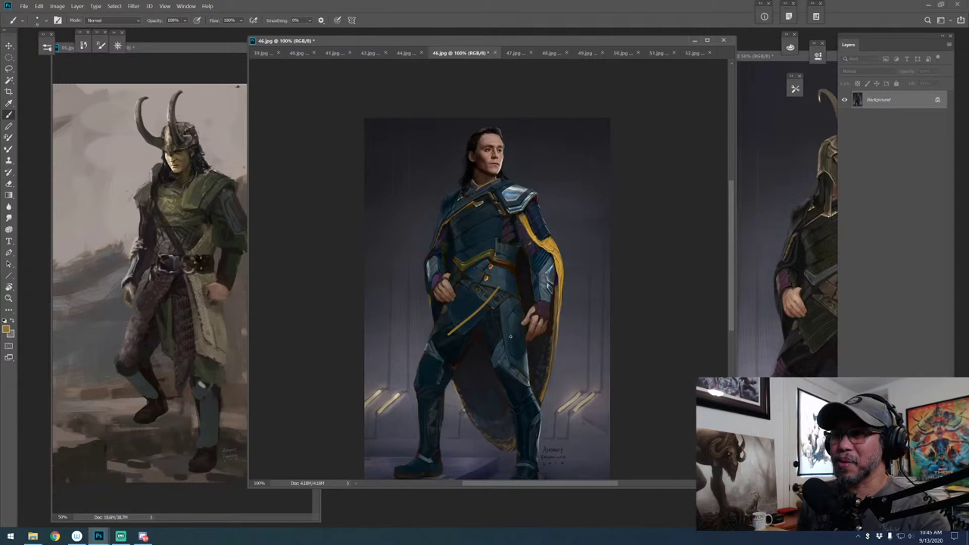
{"action": "key", "text": "ctrl+alt+z"}
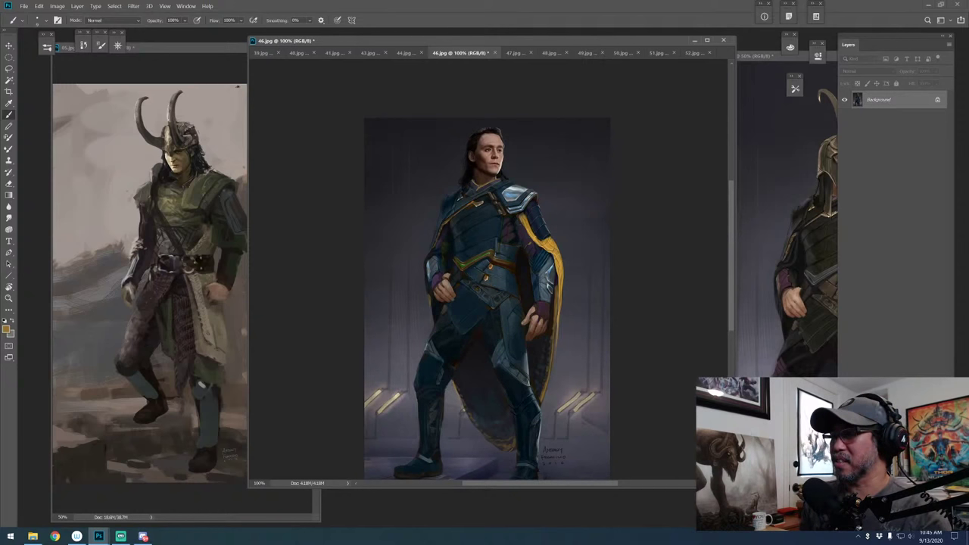
{"action": "key", "text": "ctrl+shift+alt+n"}
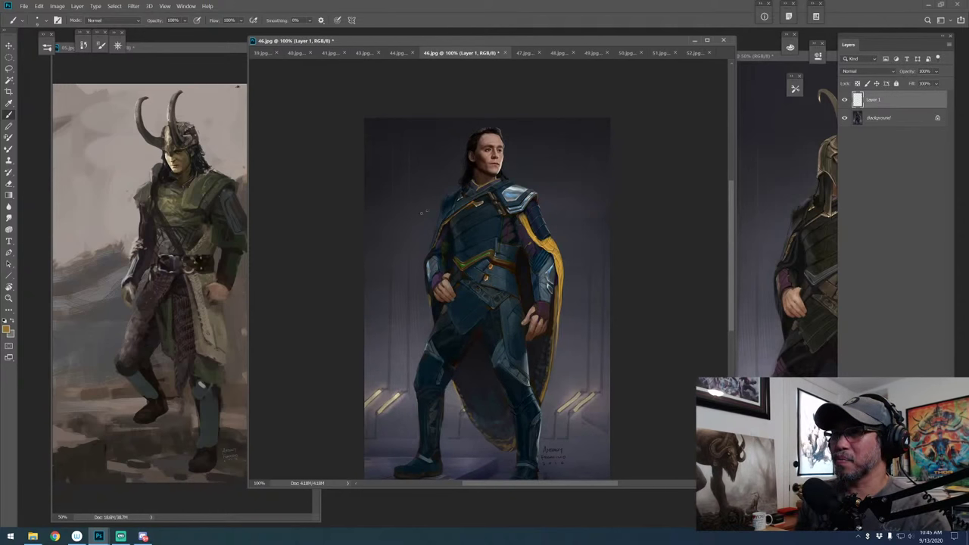
{"action": "left_click_drag", "start_coordinate": [502, 219], "coordinate": [518, 241]}
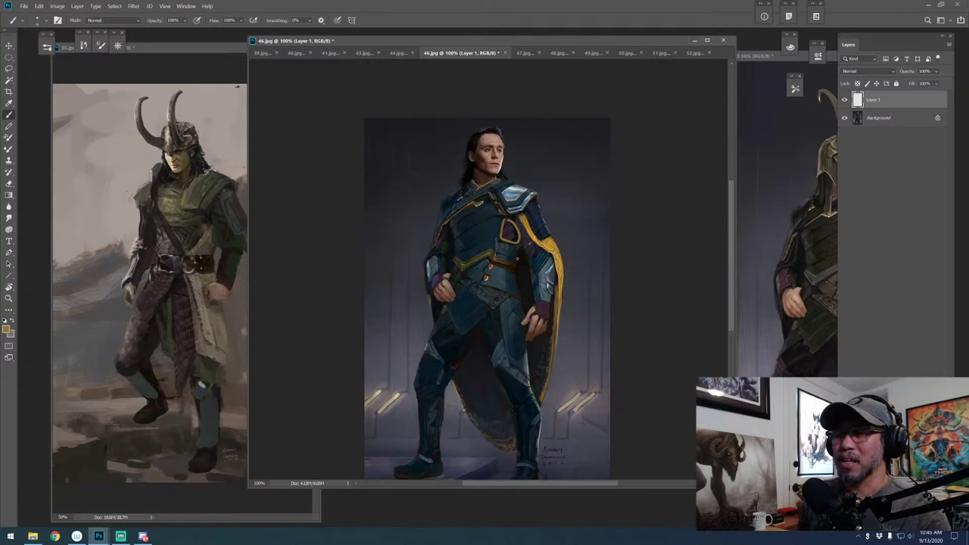
{"action": "key", "text": "ctrl+alt+z"}
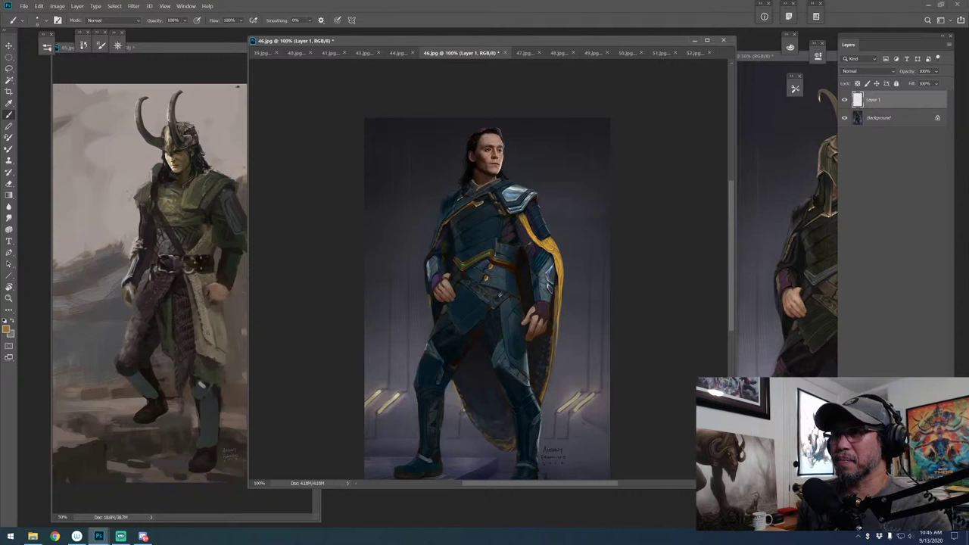
{"action": "left_click_drag", "start_coordinate": [521, 269], "coordinate": [524, 305]}
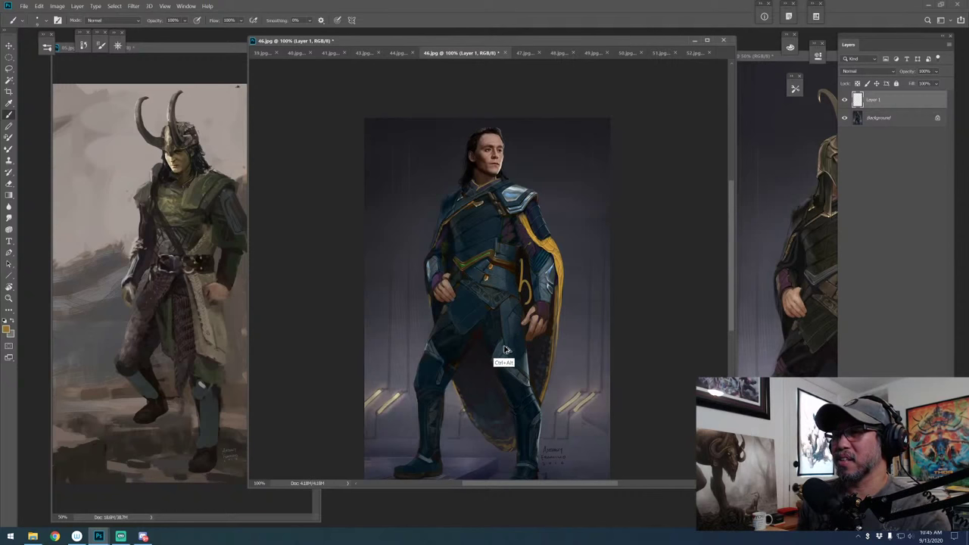
{"action": "key", "text": "ctrl+z"}
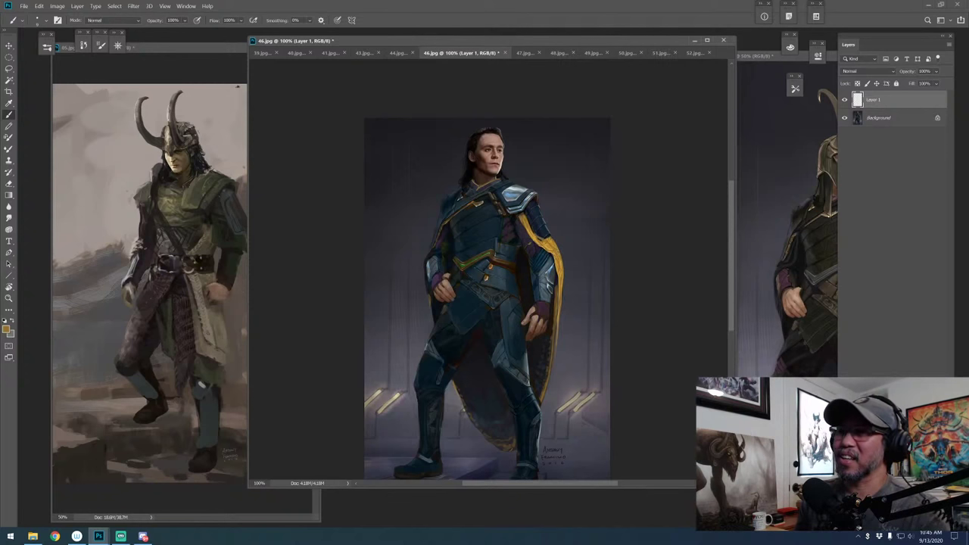
{"action": "left_click_drag", "start_coordinate": [534, 231], "coordinate": [502, 150]}
{"action": "key", "text": "ctrl+alt+z"}
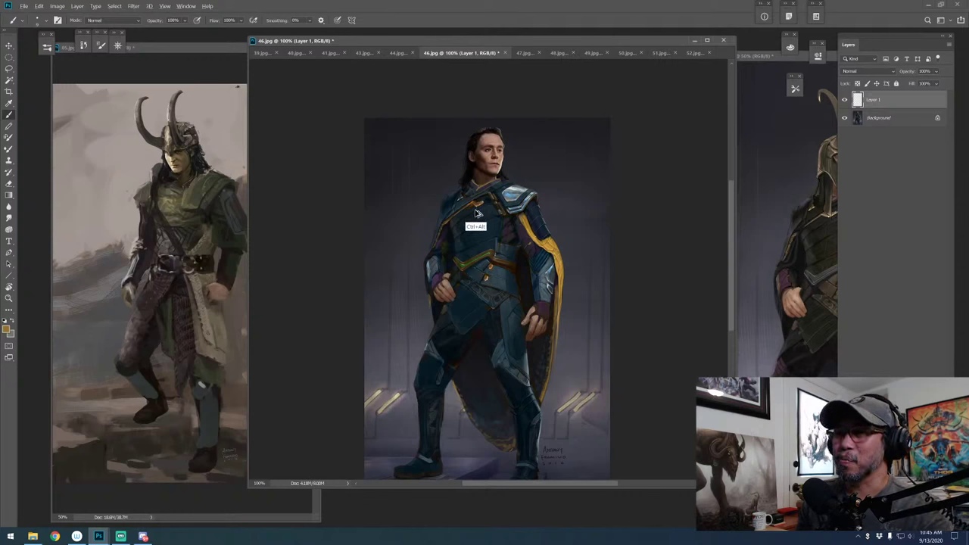
{"action": "left_click_drag", "start_coordinate": [476, 210], "coordinate": [482, 202]}
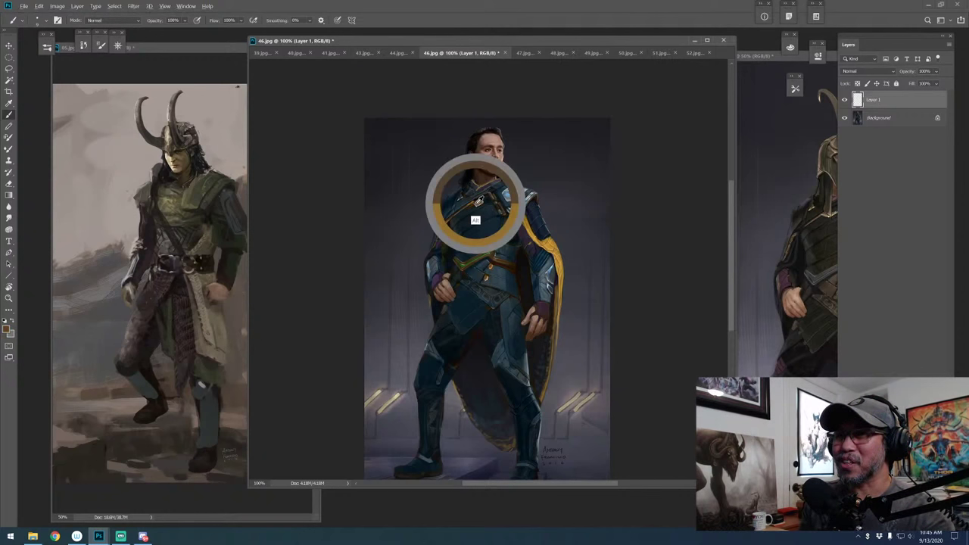
{"action": "mouse_move", "coordinate": [461, 218]}
{"action": "left_mouse_down"}
{"action": "mouse_move", "coordinate": [474, 202]}
{"action": "mouse_move", "coordinate": [503, 201]}
{"action": "mouse_move", "coordinate": [467, 203]}
{"action": "mouse_move", "coordinate": [495, 203]}
{"action": "mouse_move", "coordinate": [492, 212]}
{"action": "left_mouse_up"}
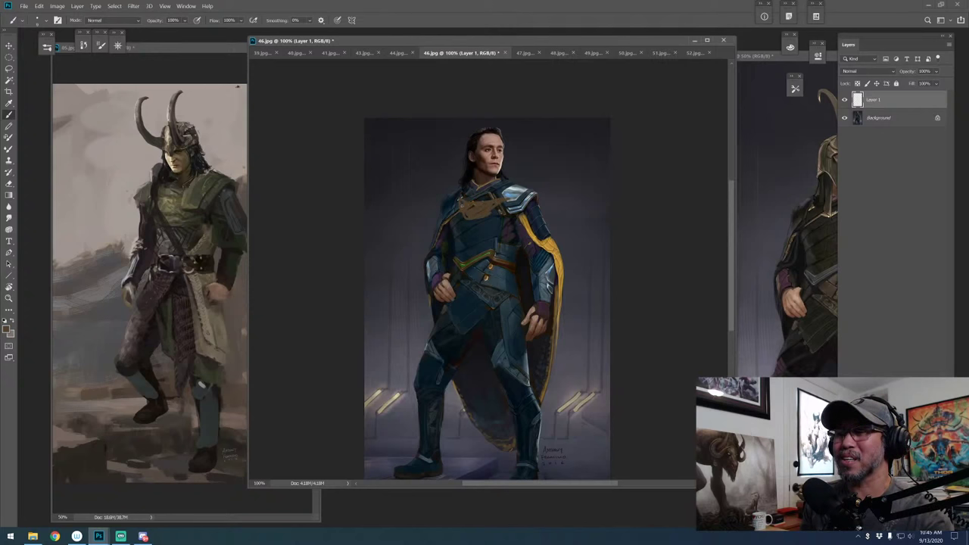
{"action": "key", "text": "ctrl+z"}
{"action": "key", "text": "ctrl+z"}
{"action": "key", "text": "ctrl+z"}
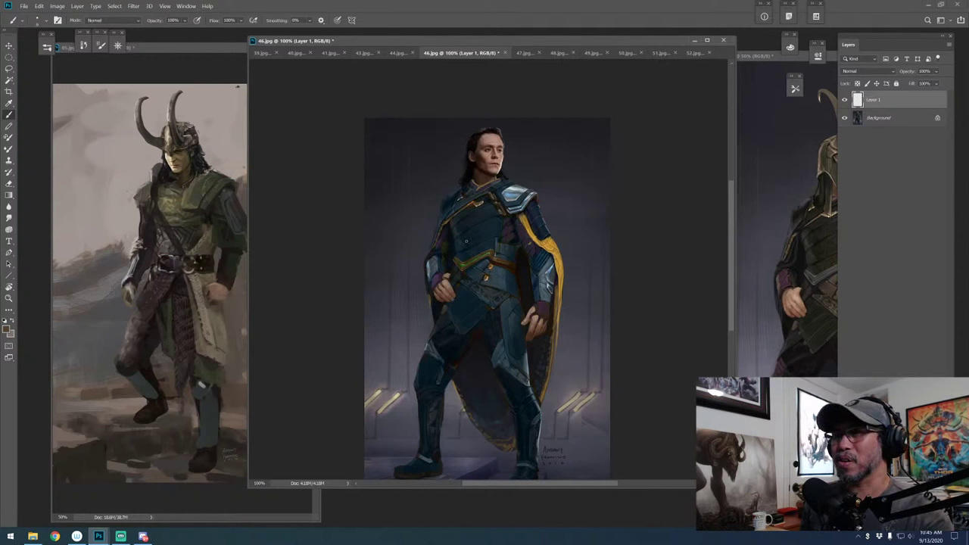
{"action": "left_click_drag", "start_coordinate": [470, 209], "coordinate": [489, 202]}
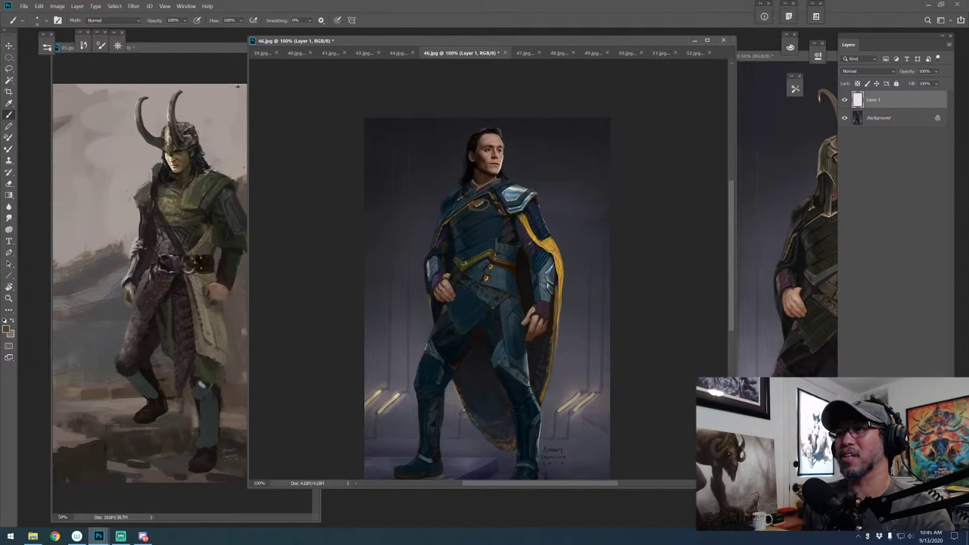
{"action": "key", "text": "ctrl+z"}
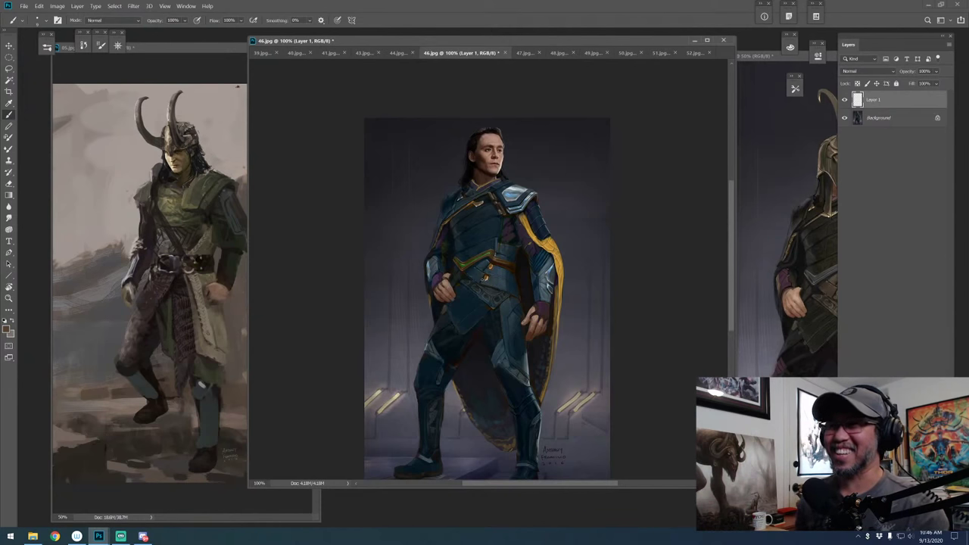
{"action": "left_click_drag", "start_coordinate": [560, 239], "coordinate": [560, 213]}
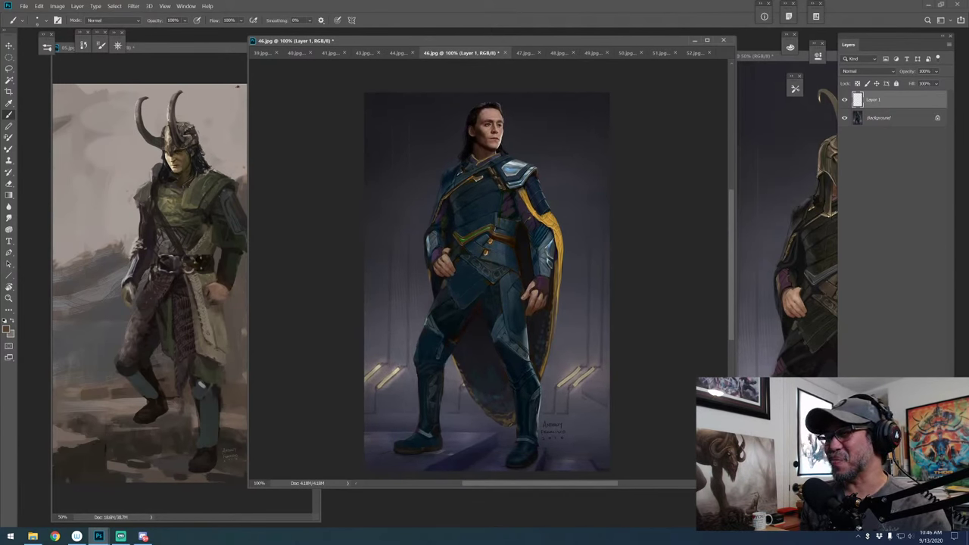
{"action": "left_click_drag", "start_coordinate": [731, 484], "coordinate": [713, 502]}
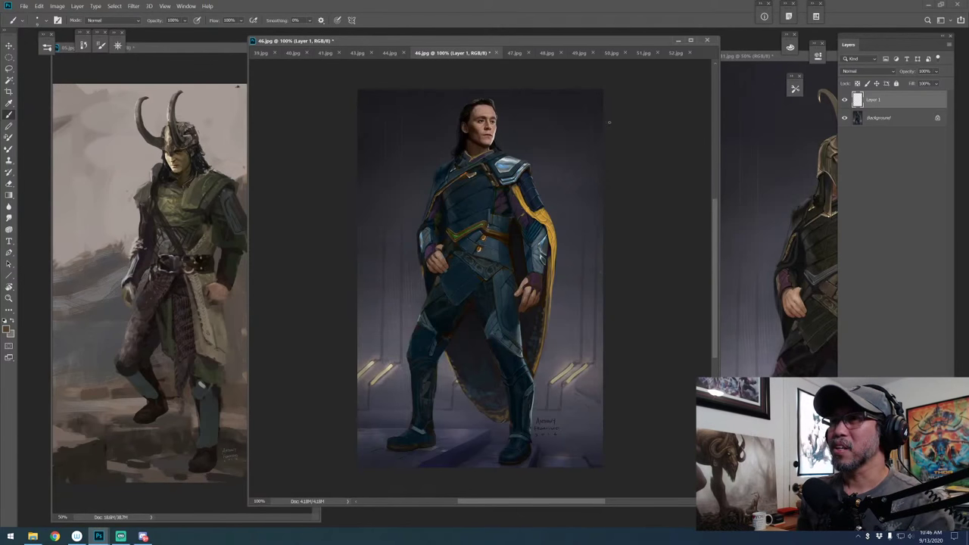
Switch to 47.jpg, zoom to 200% and paint a light stroke on the helmet's left horn
{"action": "left_click", "coordinate": [519, 54]}
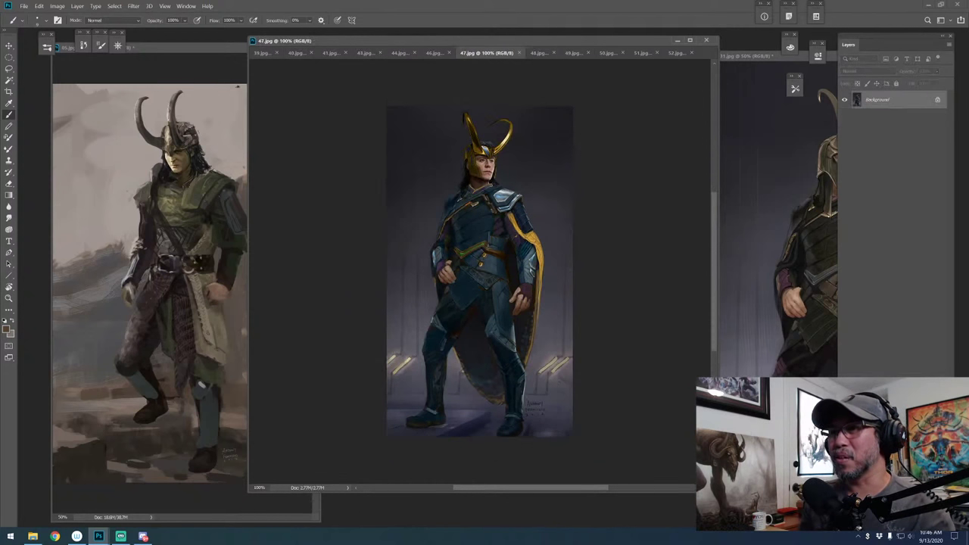
{"action": "key", "text": "ctrl+plus"}
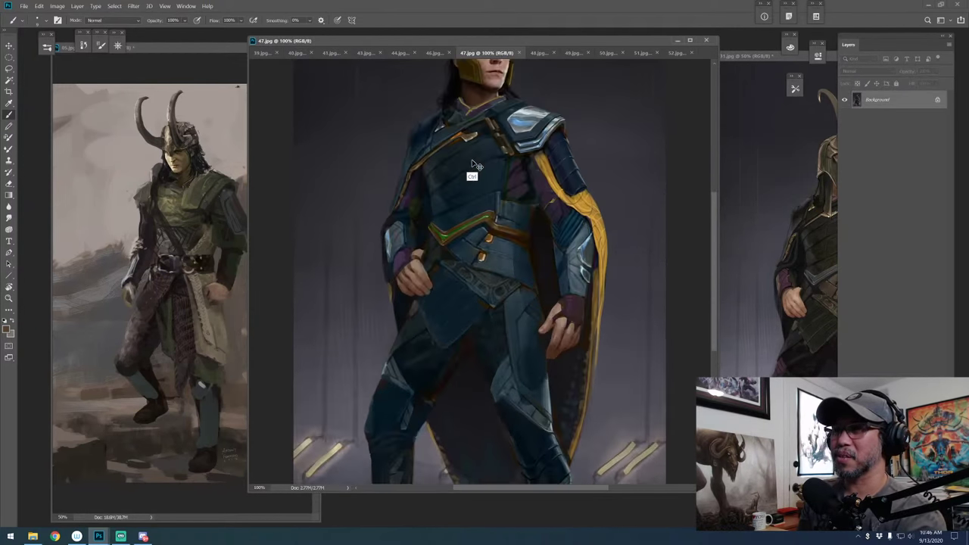
{"action": "scroll", "coordinate": [493, 148], "scroll_direction": "up", "scroll_amount": 4}
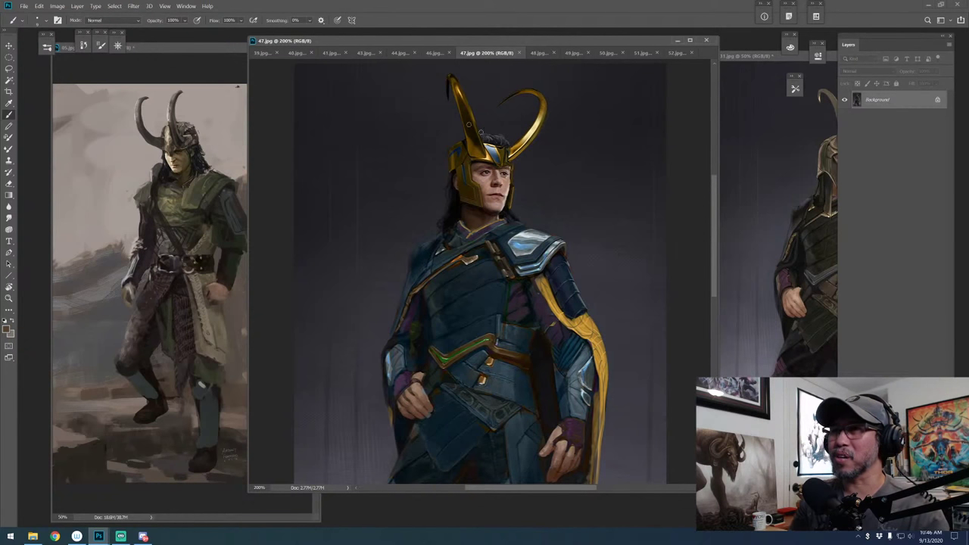
{"action": "left_click_drag", "start_coordinate": [470, 117], "coordinate": [482, 148]}
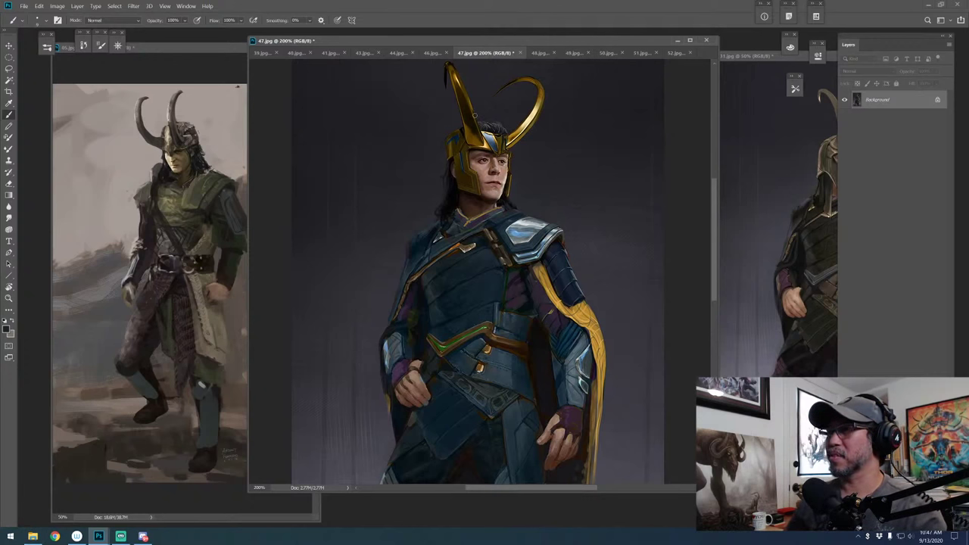
Step through 48.jpg, 49.jpg and 50.jpg to reach the 51.jpg Hulk painting
{"action": "left_click", "coordinate": [541, 53]}
{"action": "left_click", "coordinate": [573, 53]}
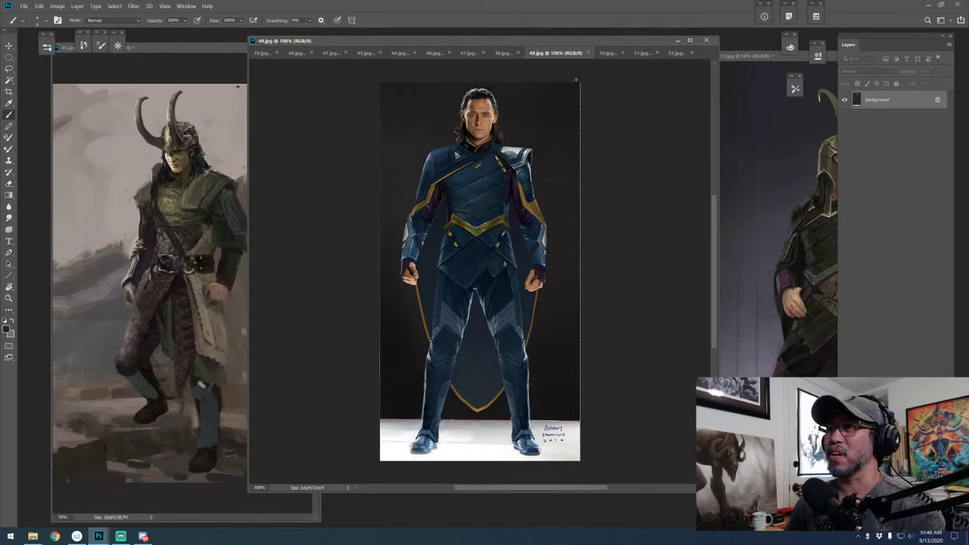
{"action": "left_click", "coordinate": [603, 54]}
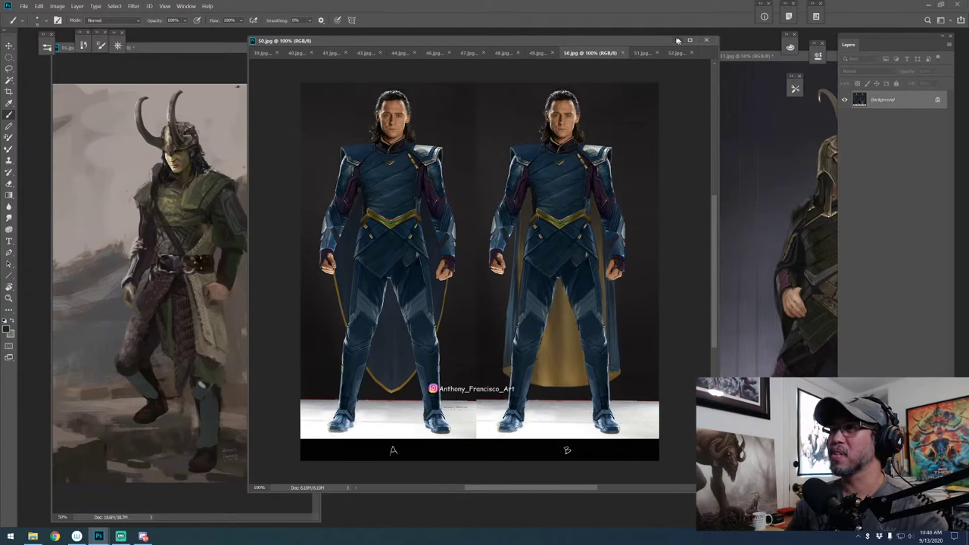
{"action": "left_click", "coordinate": [644, 52]}
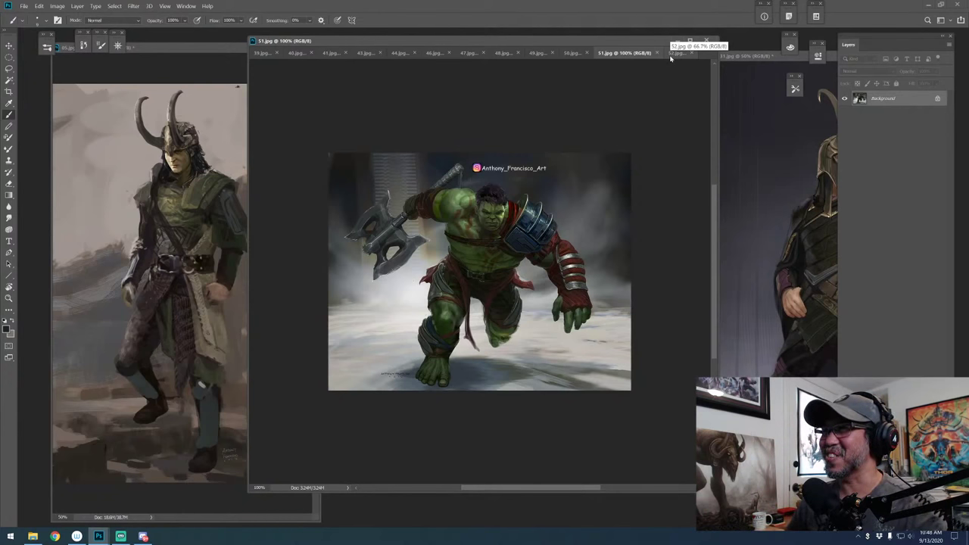
{"action": "left_click", "coordinate": [670, 55]}
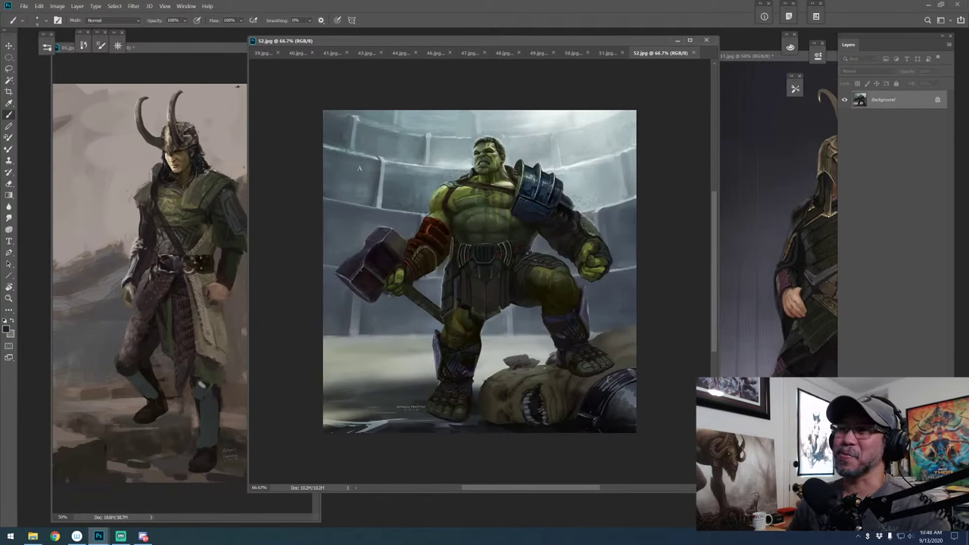
{"action": "key", "text": "ctrl+plus"}
{"action": "key", "text": "ctrl+plus"}
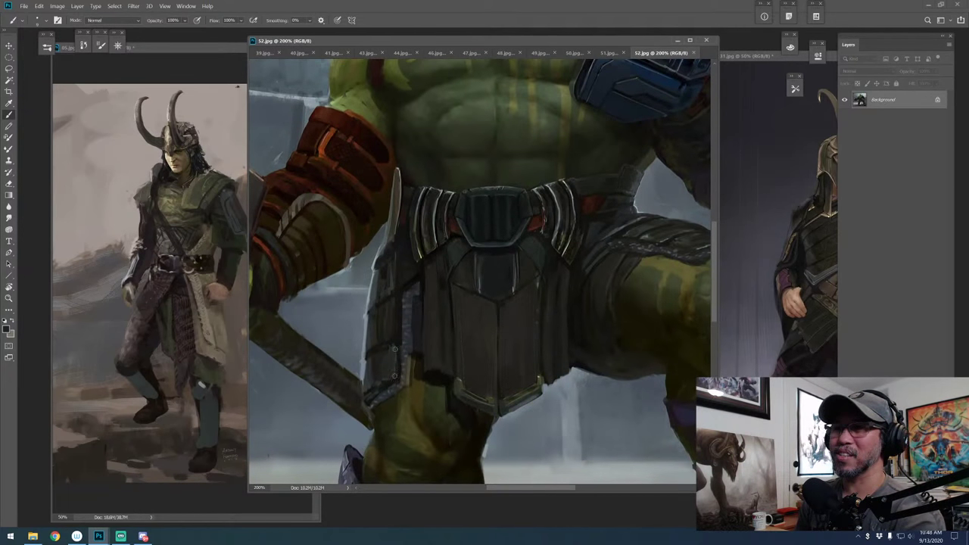
{"action": "left_click_drag", "start_coordinate": [440, 209], "coordinate": [312, 415]}
{"action": "left_click_drag", "start_coordinate": [500, 279], "coordinate": [550, 262]}
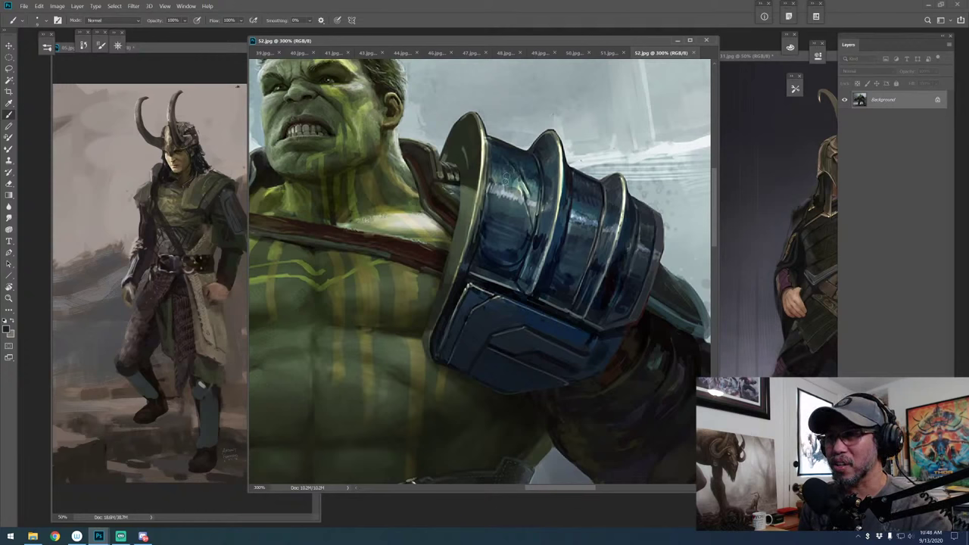
{"action": "left_click_drag", "start_coordinate": [462, 227], "coordinate": [486, 236]}
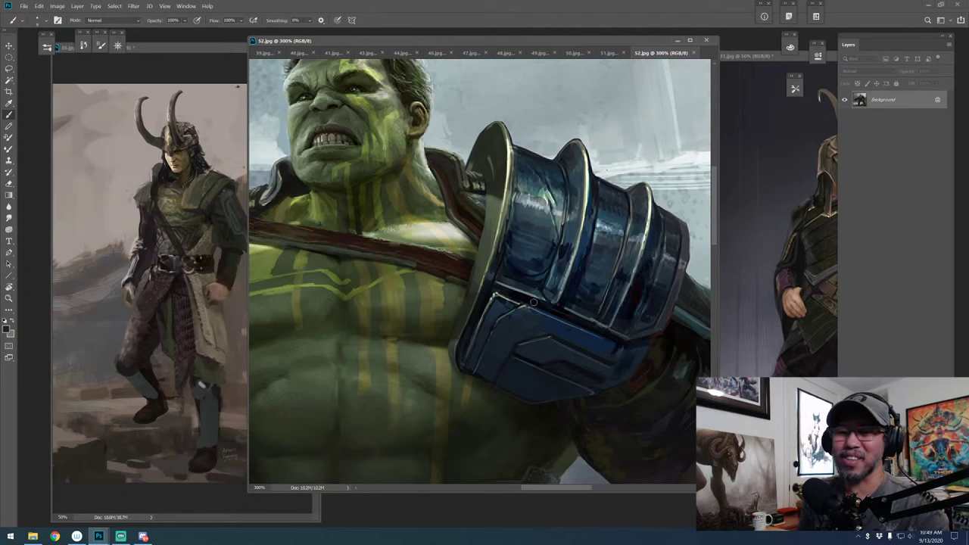
{"action": "key", "text": "ctrl+minus"}
{"action": "key", "text": "ctrl+minus"}
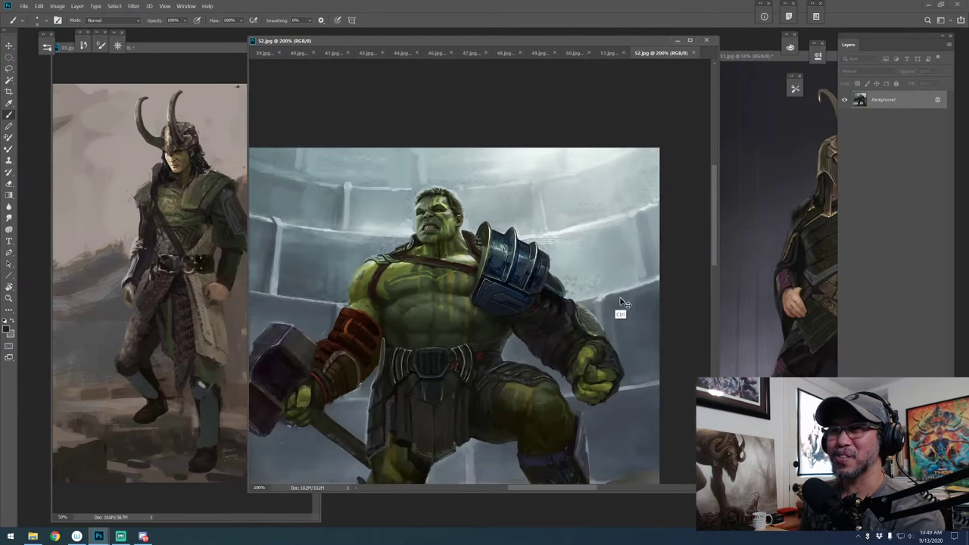
{"action": "scroll", "coordinate": [604, 308], "scroll_direction": "down", "scroll_amount": 2}
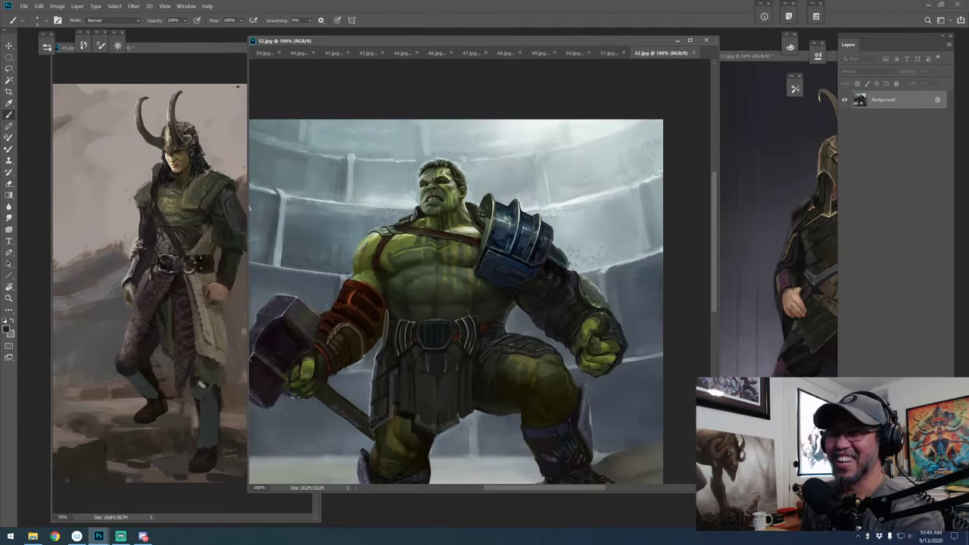
{"action": "key", "text": "ctrl+plus"}
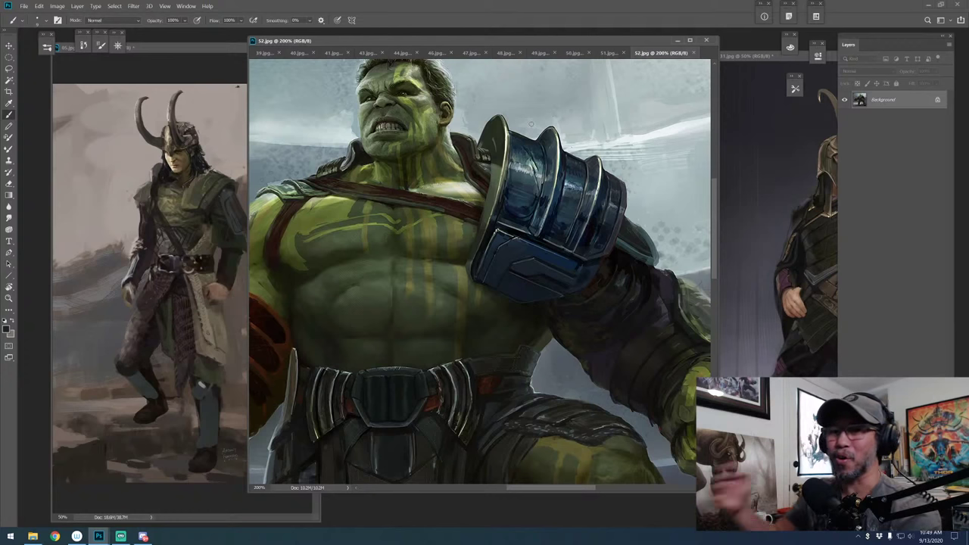
{"action": "key", "text": "ctrl+minus"}
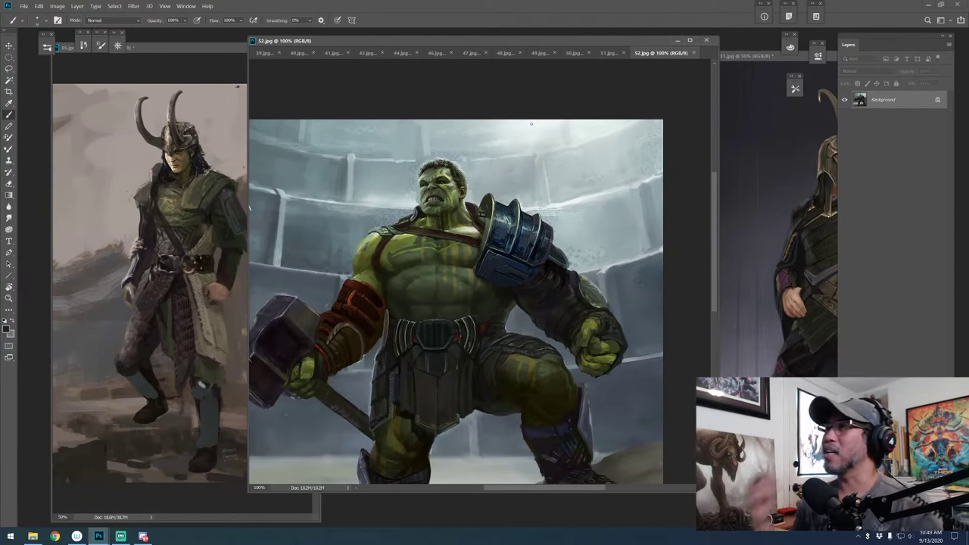
{"action": "left_click_drag", "start_coordinate": [623, 204], "coordinate": [643, 143]}
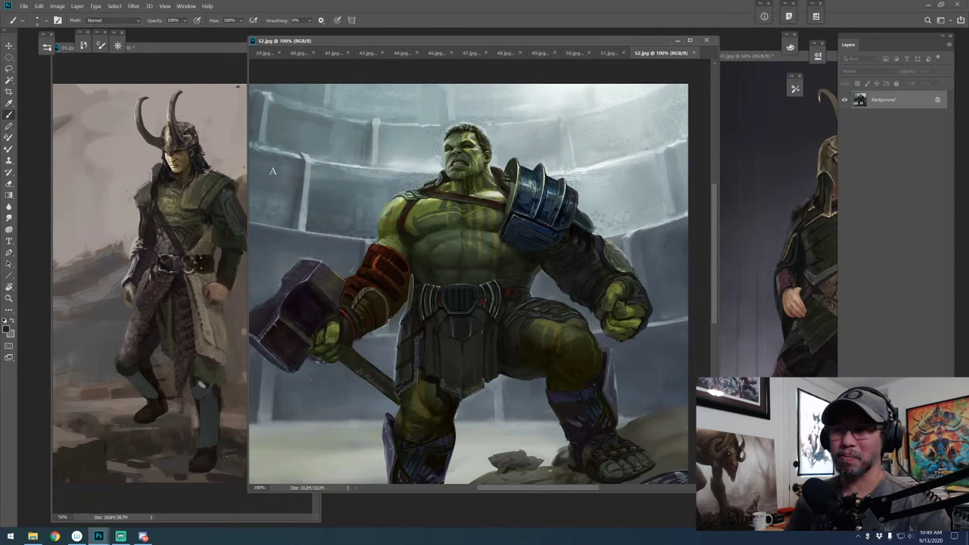
{"action": "key", "text": "ctrl+plus"}
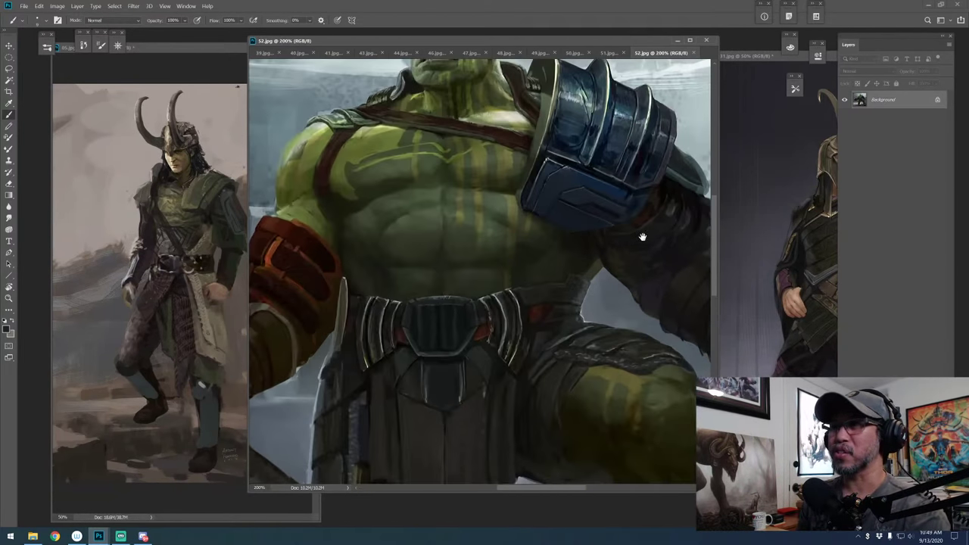
{"action": "mouse_move", "coordinate": [642, 235]}
{"action": "left_mouse_down"}
{"action": "mouse_move", "coordinate": [609, 291]}
{"action": "mouse_move", "coordinate": [610, 325]}
{"action": "left_mouse_up"}
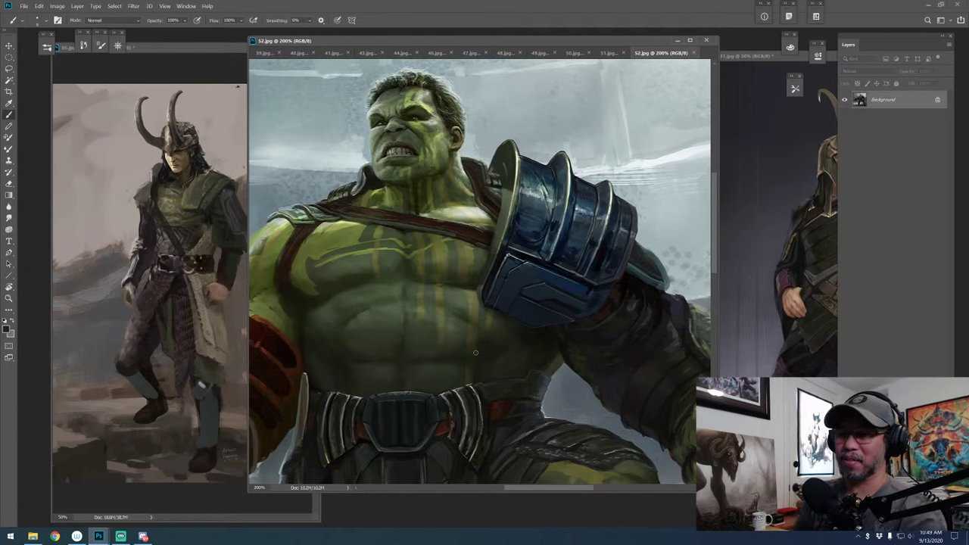
{"action": "key", "text": "ctrl+minus"}
{"action": "scroll", "coordinate": [594, 295], "scroll_direction": "up", "scroll_amount": 1}
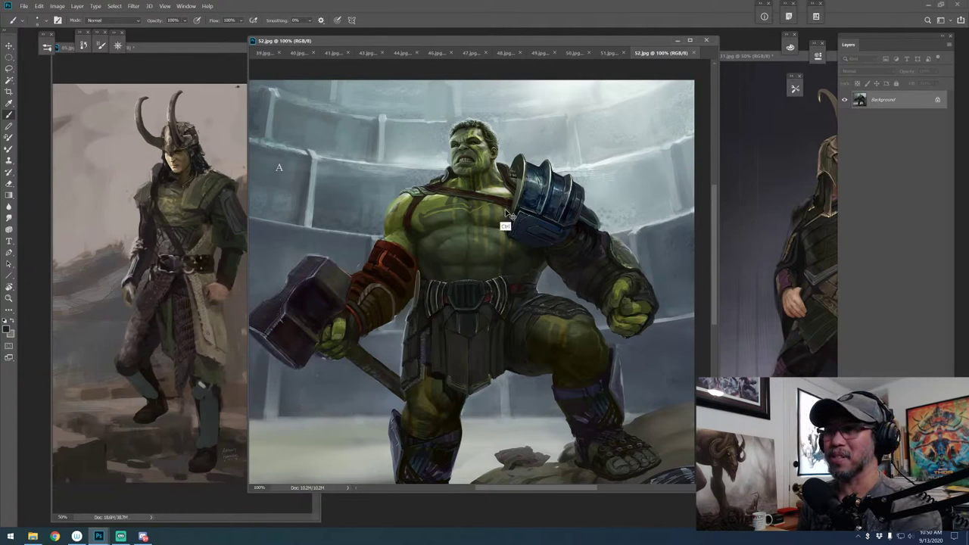
{"action": "scroll", "coordinate": [503, 216], "scroll_direction": "up", "scroll_amount": 2}
{"action": "scroll", "coordinate": [489, 209], "scroll_direction": "down", "scroll_amount": 3}
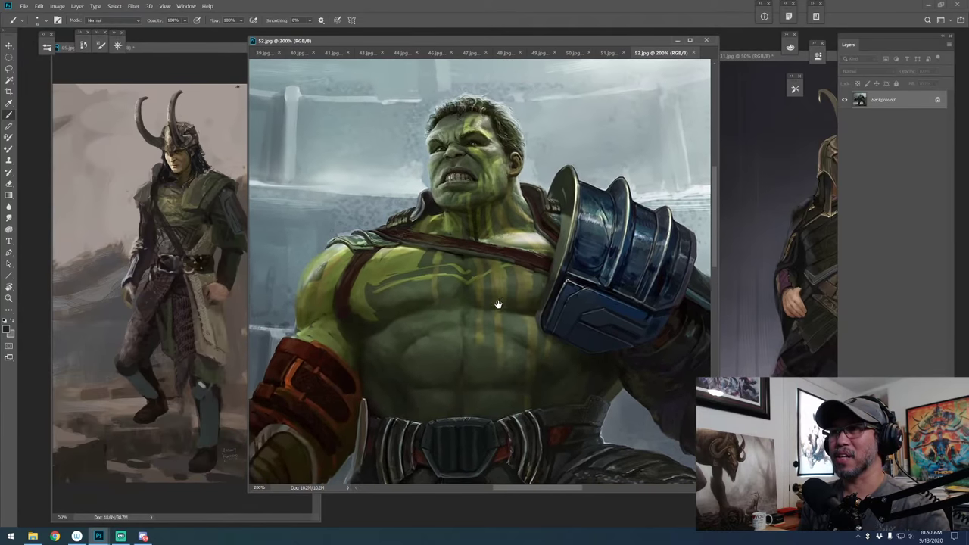
{"action": "scroll", "coordinate": [499, 294], "scroll_direction": "up", "scroll_amount": 5}
{"action": "scroll", "coordinate": [499, 292], "scroll_direction": "up", "scroll_amount": 1}
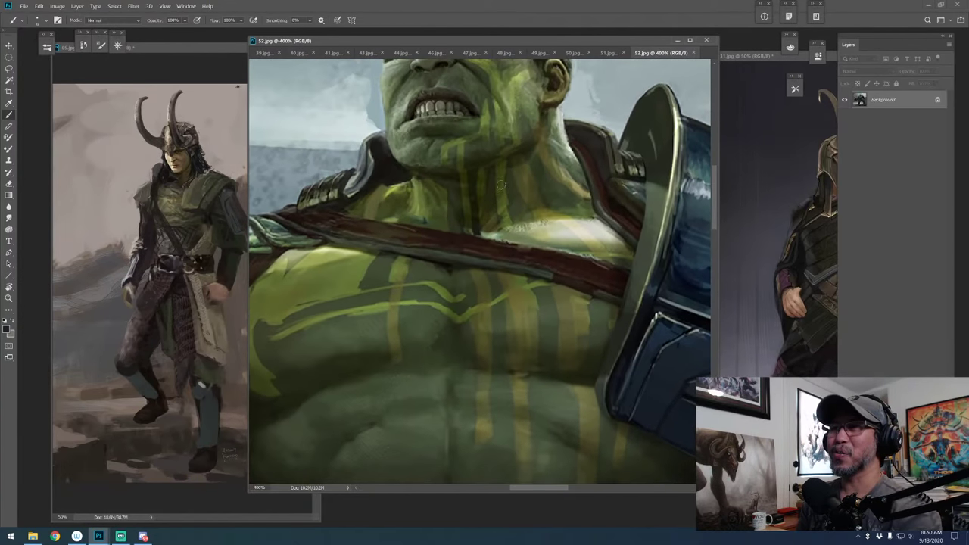
{"action": "scroll", "coordinate": [503, 296], "scroll_direction": "up", "scroll_amount": 3}
{"action": "scroll", "coordinate": [503, 298], "scroll_direction": "up", "scroll_amount": 1}
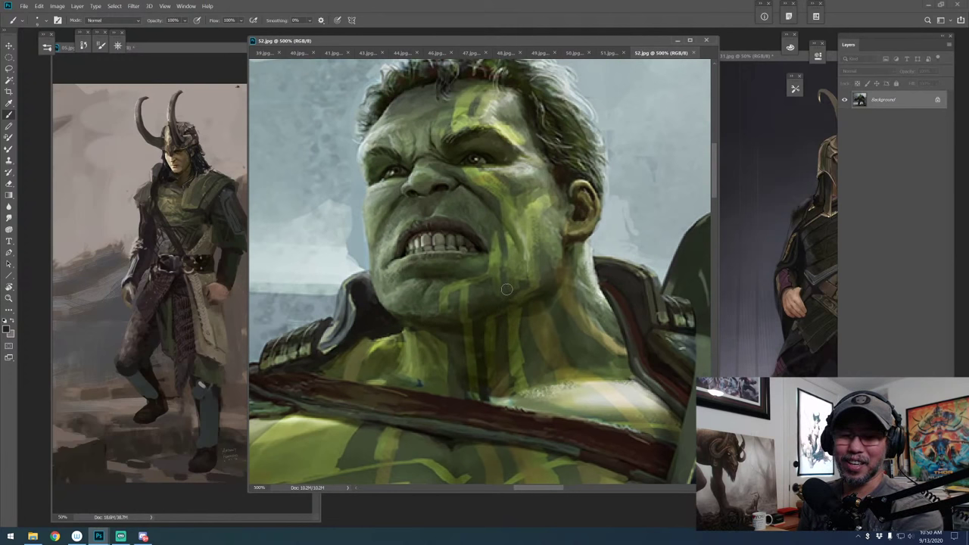
{"action": "scroll", "coordinate": [511, 290], "scroll_direction": "down", "scroll_amount": 2}
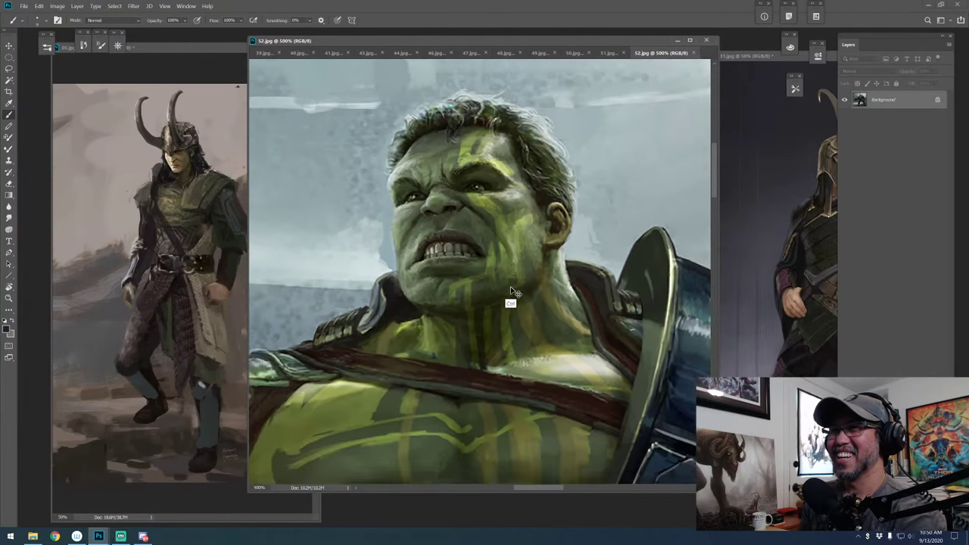
{"action": "scroll", "coordinate": [566, 264], "scroll_direction": "down", "scroll_amount": 3}
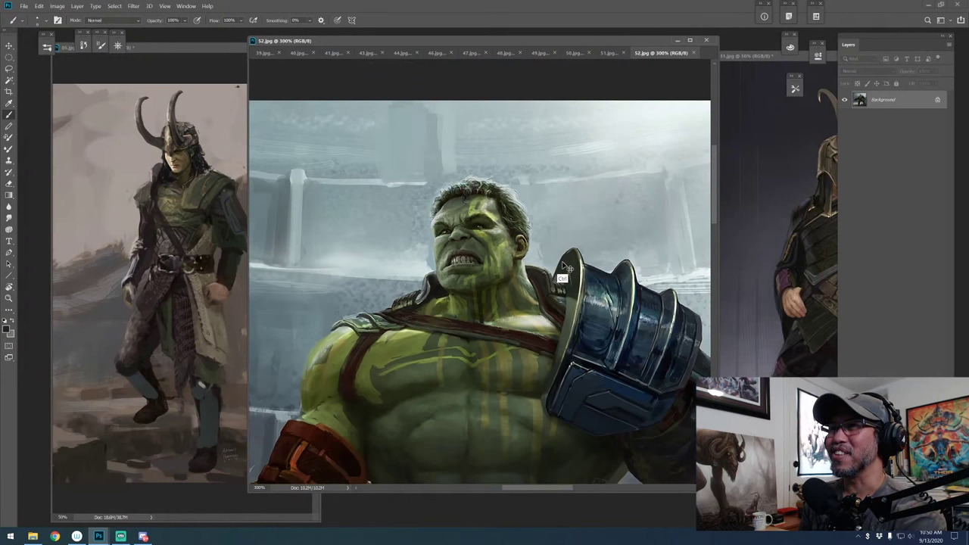
{"action": "scroll", "coordinate": [546, 277], "scroll_direction": "down", "scroll_amount": 3}
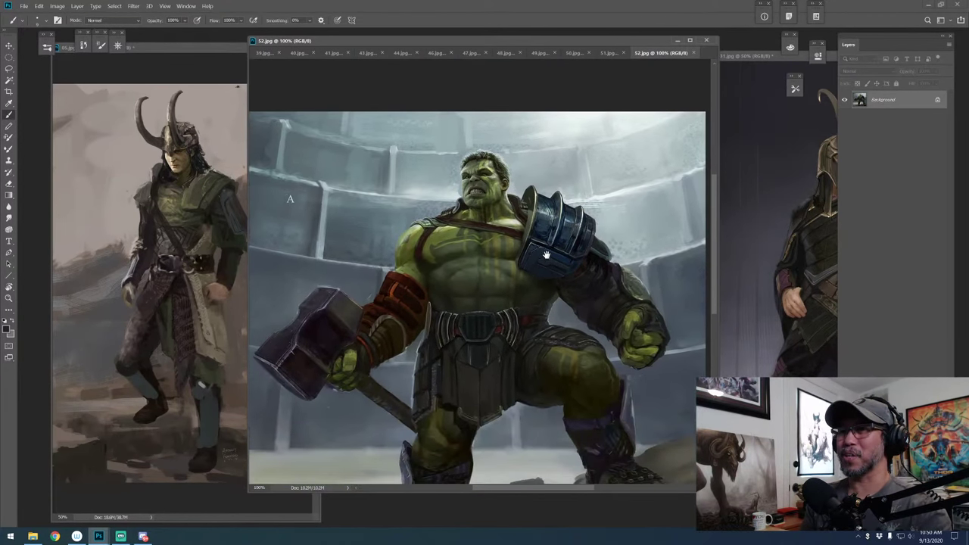
{"action": "scroll", "coordinate": [549, 251], "scroll_direction": "down", "scroll_amount": 1}
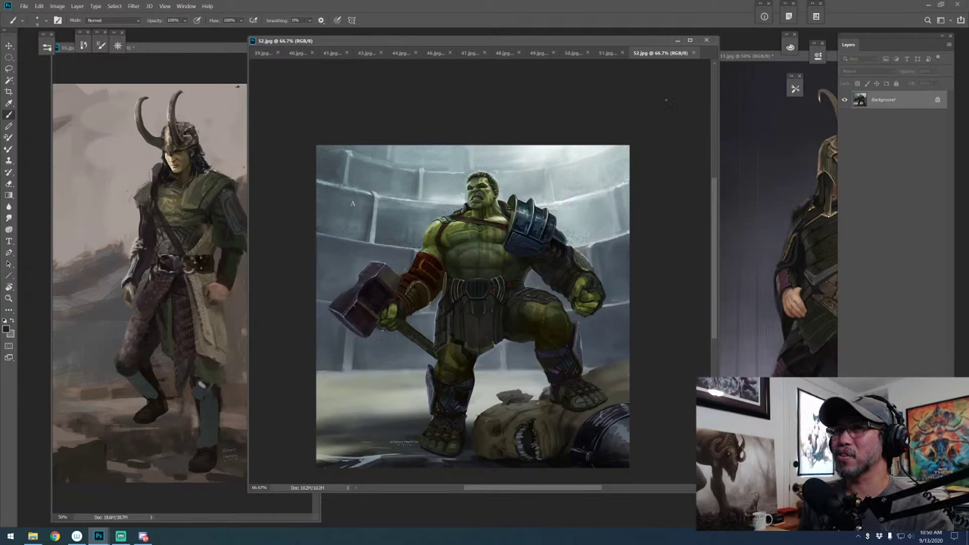
Open File Explorer, enter the Loki Turnarounds folder and select the cape turnaround images
{"action": "left_click", "coordinate": [32, 537]}
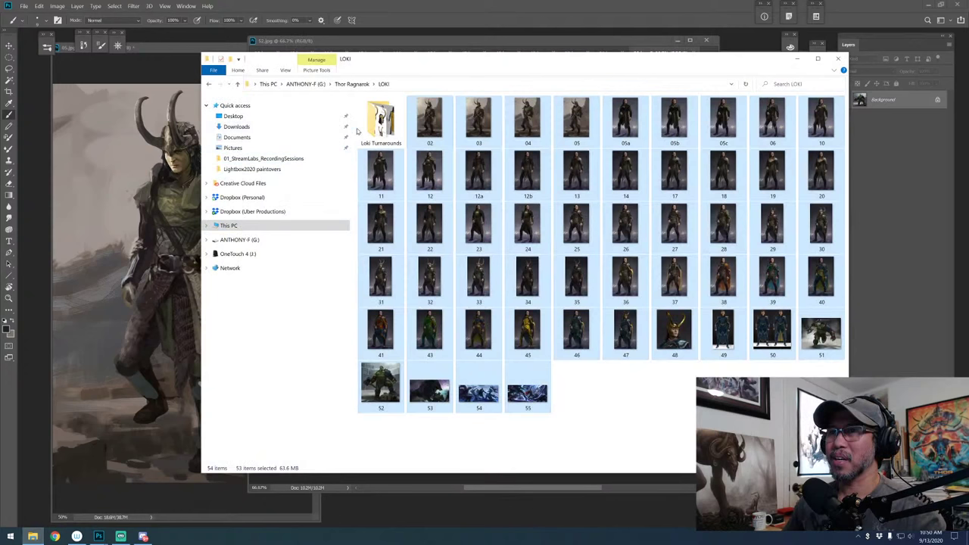
{"action": "left_click", "coordinate": [381, 123]}
{"action": "double_click", "coordinate": [377, 128]}
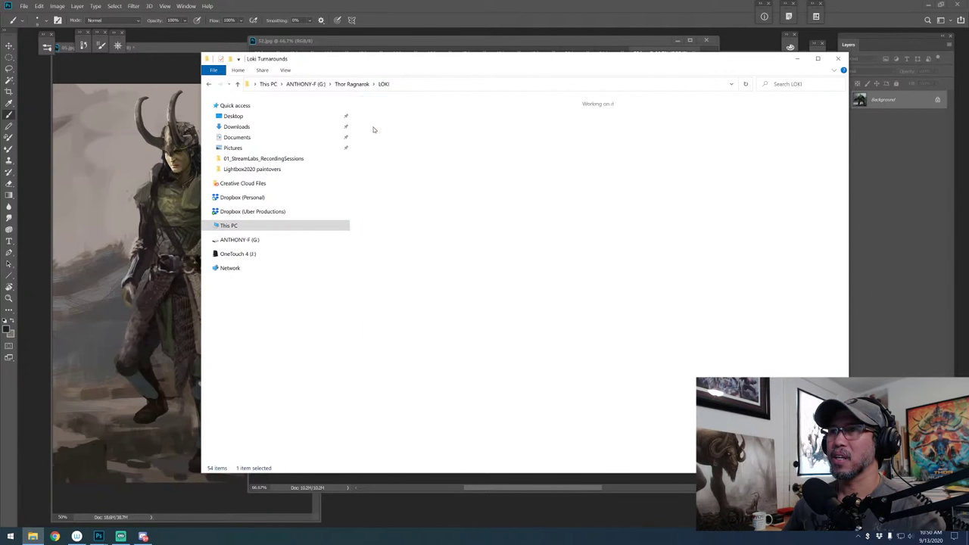
{"action": "left_click_drag", "start_coordinate": [377, 230], "coordinate": [225, 39]}
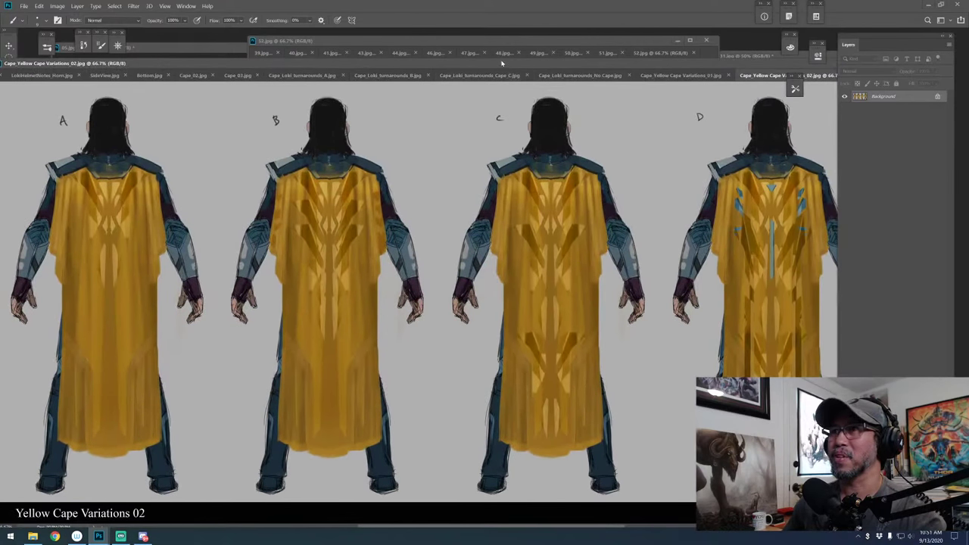
Move and shrink the cape variation document windows, zooming the sheet out to 50%
{"action": "left_click_drag", "start_coordinate": [502, 65], "coordinate": [460, 21]}
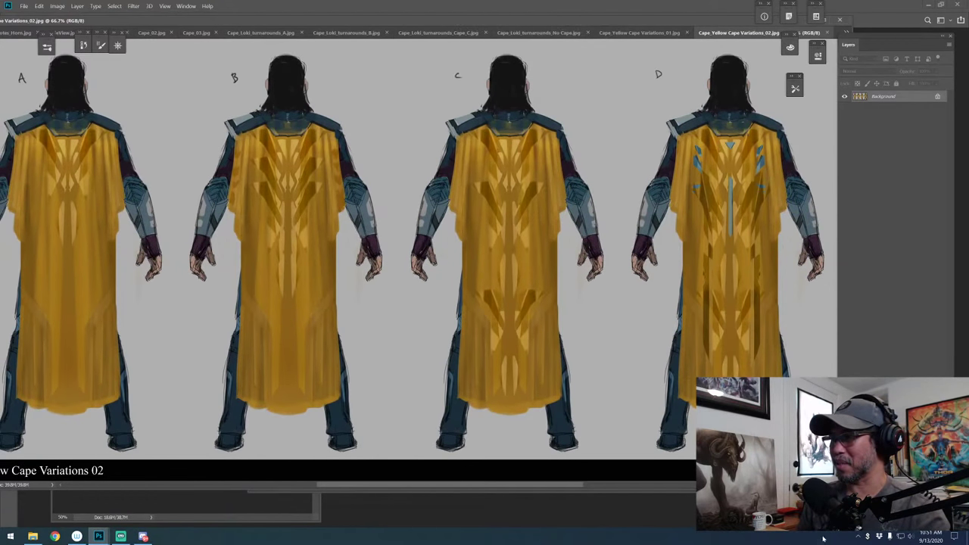
{"action": "left_click_drag", "start_coordinate": [836, 484], "coordinate": [685, 451]}
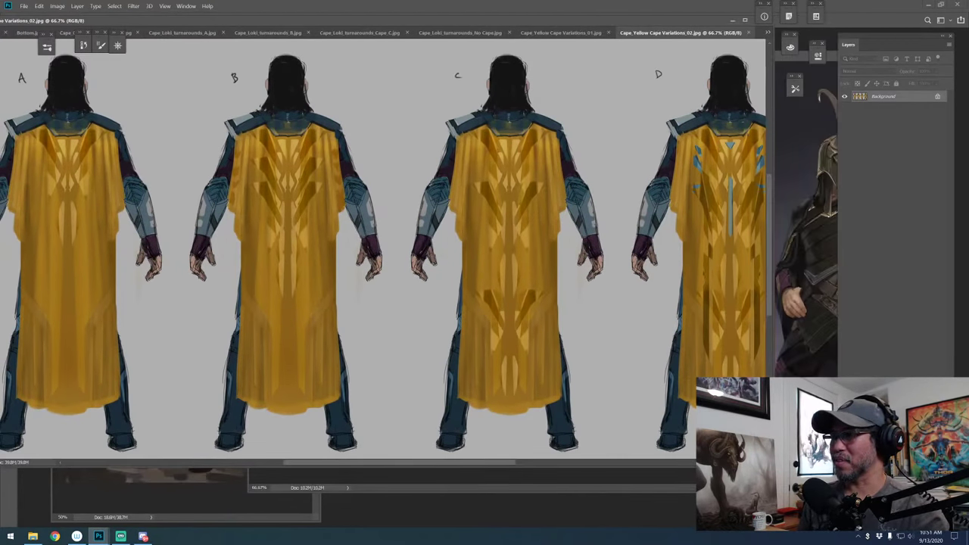
{"action": "key", "text": "ctrl+minus"}
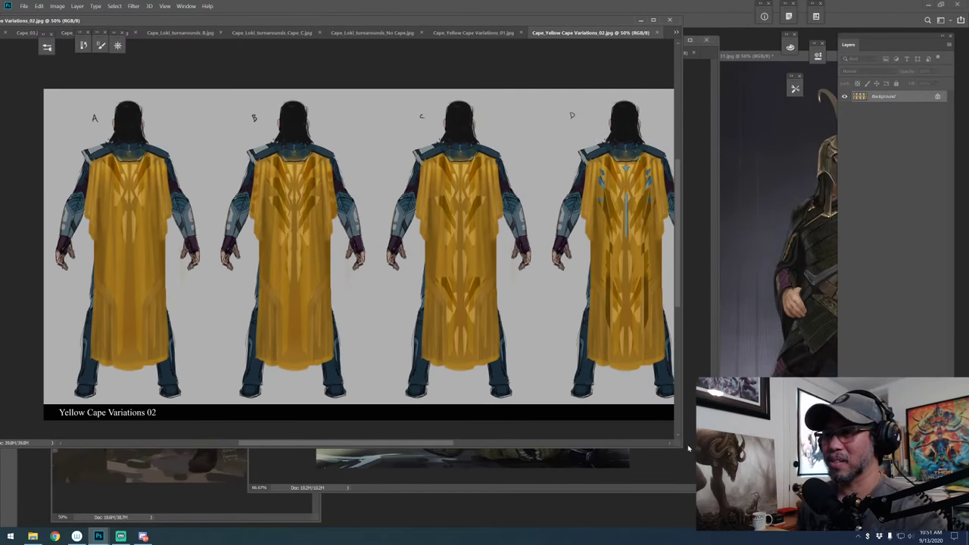
{"action": "left_click_drag", "start_coordinate": [680, 445], "coordinate": [674, 393]}
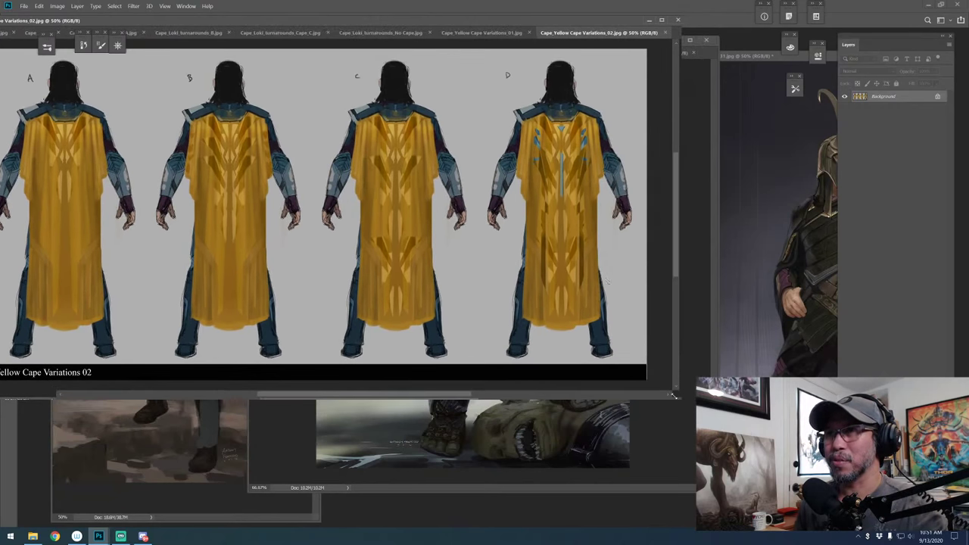
{"action": "left_click_drag", "start_coordinate": [488, 19], "coordinate": [627, 144]}
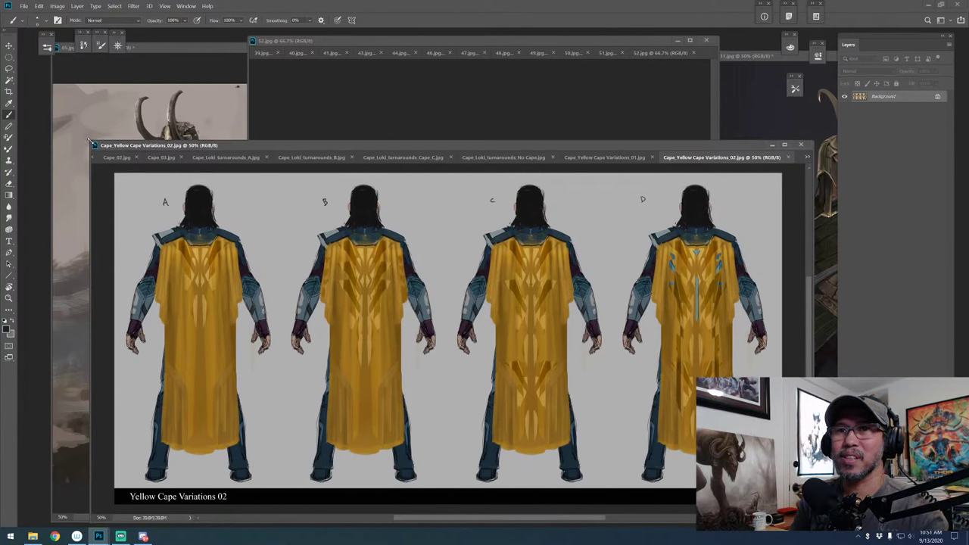
{"action": "left_click_drag", "start_coordinate": [89, 143], "coordinate": [100, 142]}
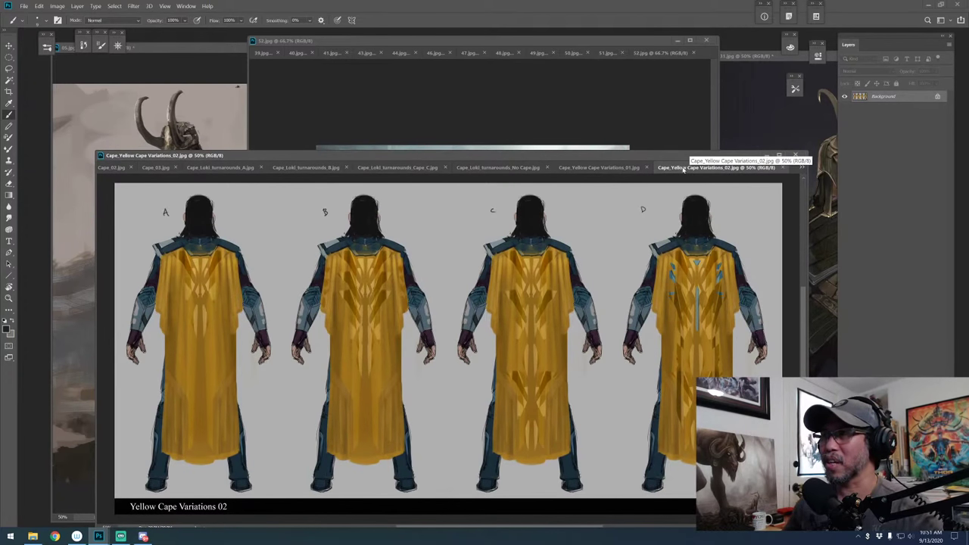
Float Cape_Yellow Cape Variations_02 aside and centre Variations_01 at 50% on its four figures
{"action": "left_click_drag", "start_coordinate": [684, 169], "coordinate": [127, 75]}
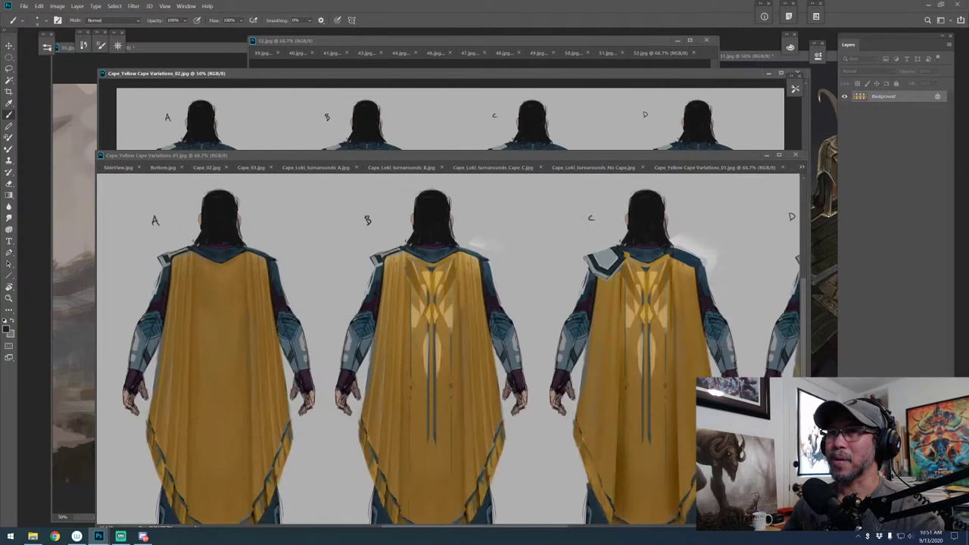
{"action": "left_click_drag", "start_coordinate": [293, 80], "coordinate": [968, 80]}
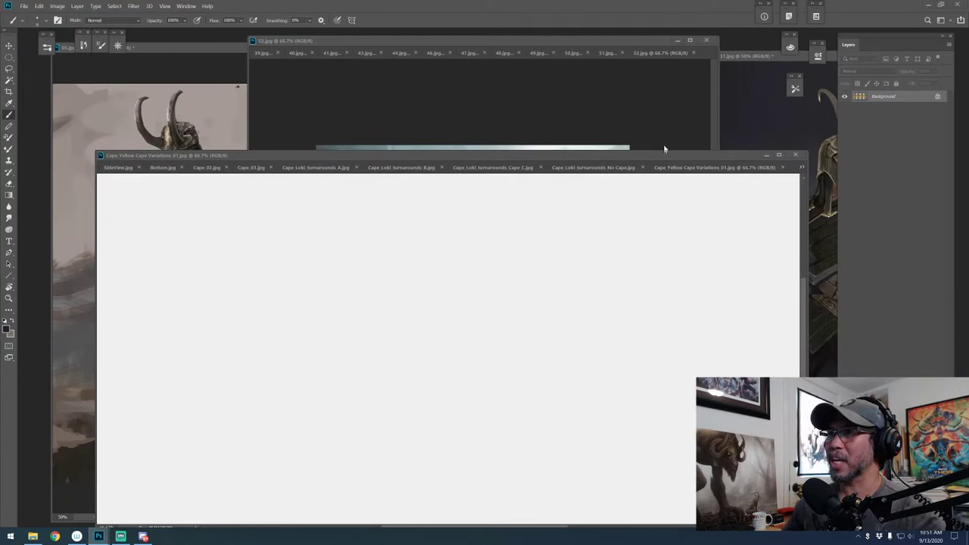
{"action": "left_click_drag", "start_coordinate": [665, 155], "coordinate": [659, 74]}
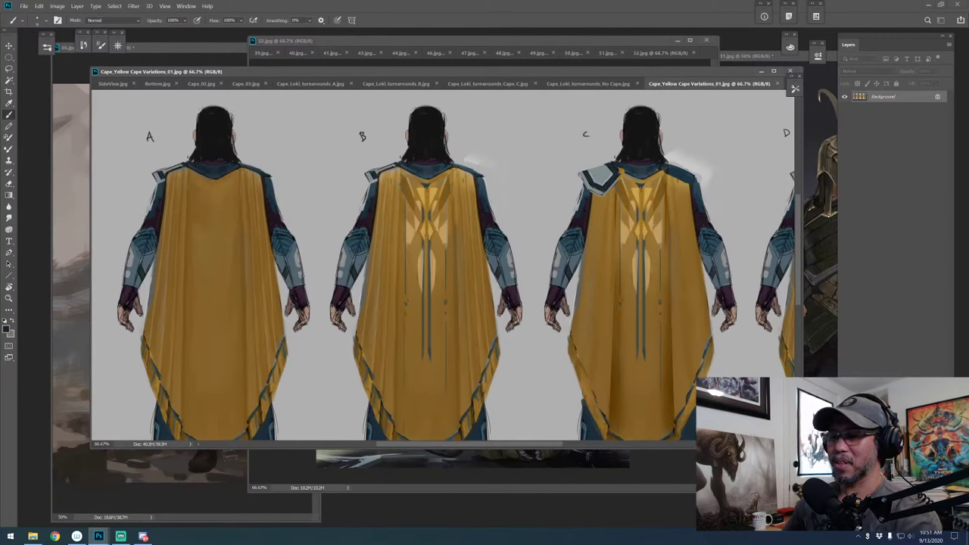
{"action": "key", "text": "ctrl+minus"}
{"action": "key", "text": "ctrl+minus"}
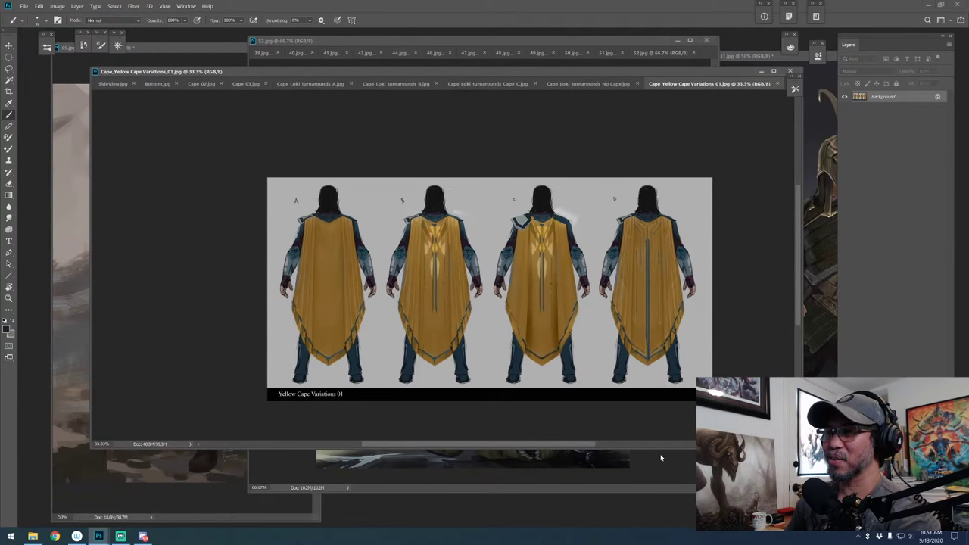
{"action": "key", "text": "ctrl+plus"}
{"action": "left_click_drag", "start_coordinate": [676, 368], "coordinate": [606, 351]}
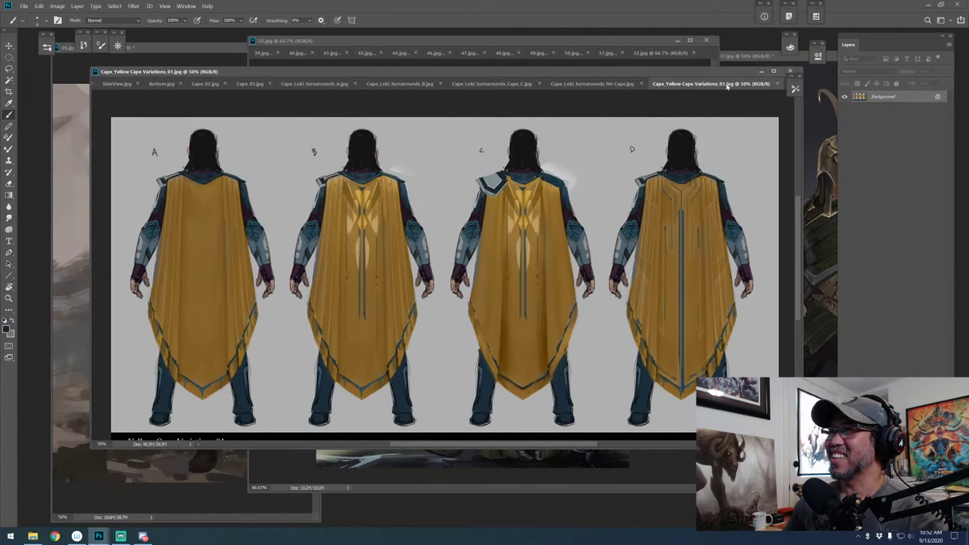
Close Variations_01, view the No Cape sheet at 50% without guides, then close it
{"action": "key", "text": "ctrl+w"}
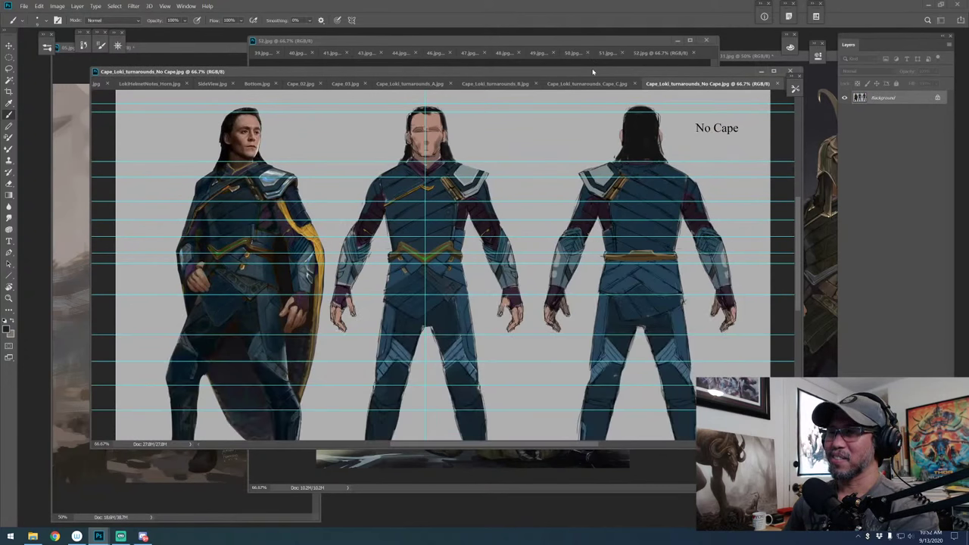
{"action": "key", "text": "ctrl+minus"}
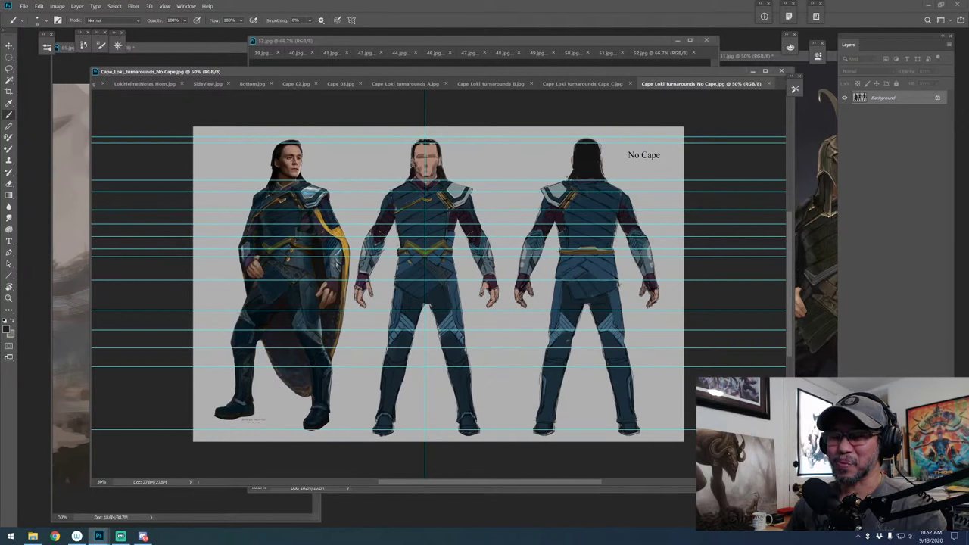
{"action": "key", "text": "ctrl+semicolon"}
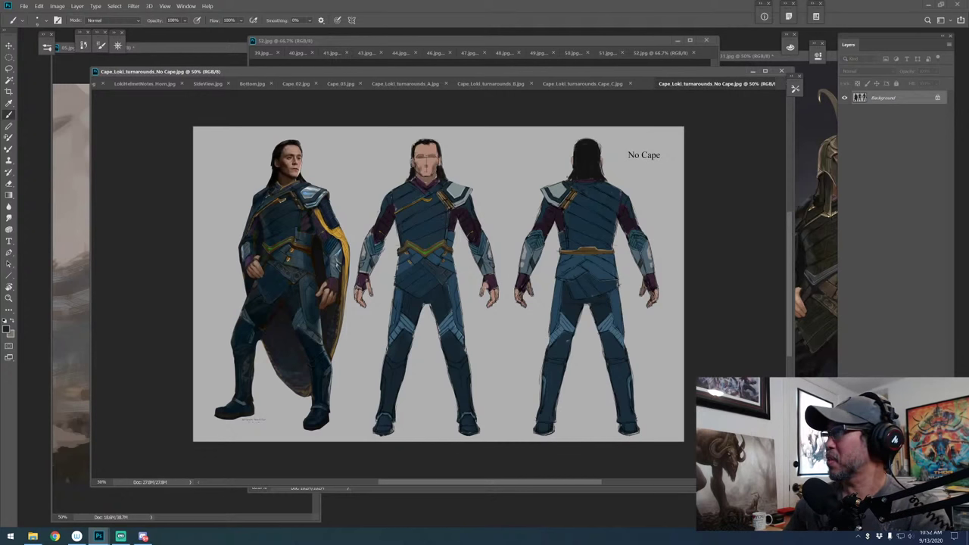
{"action": "left_click", "coordinate": [768, 84]}
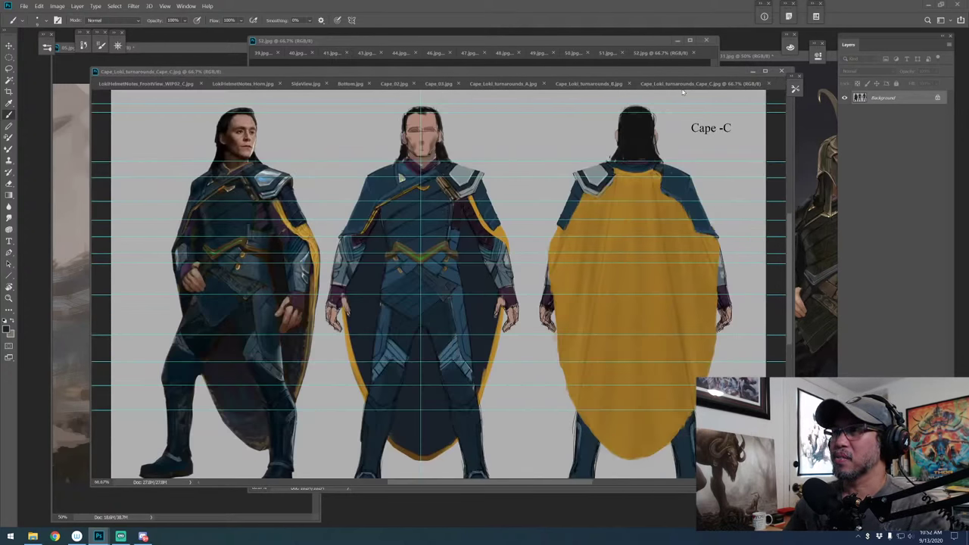
Close the Cape C and Cape B turnaround documents, leaving Cape A showing
{"action": "left_click", "coordinate": [600, 72]}
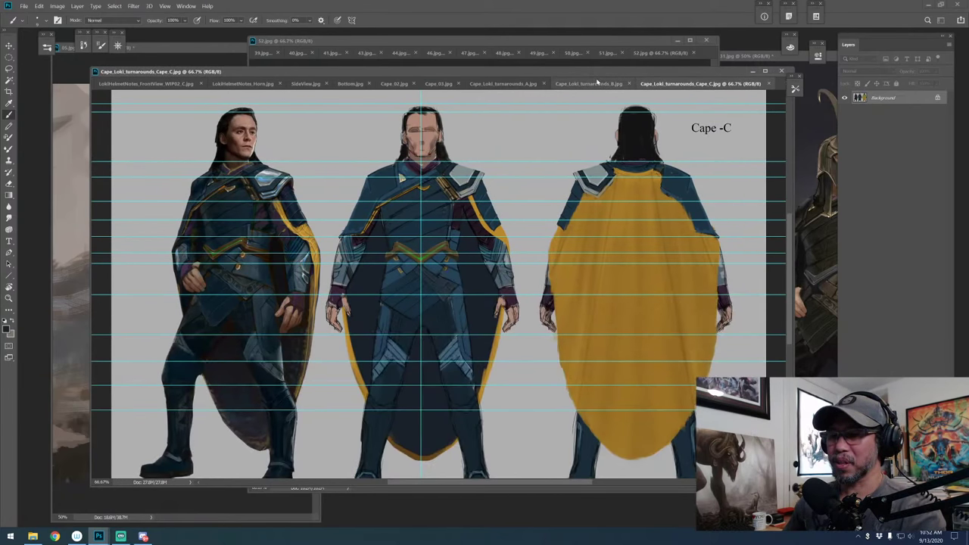
{"action": "key", "text": "ctrl+minus"}
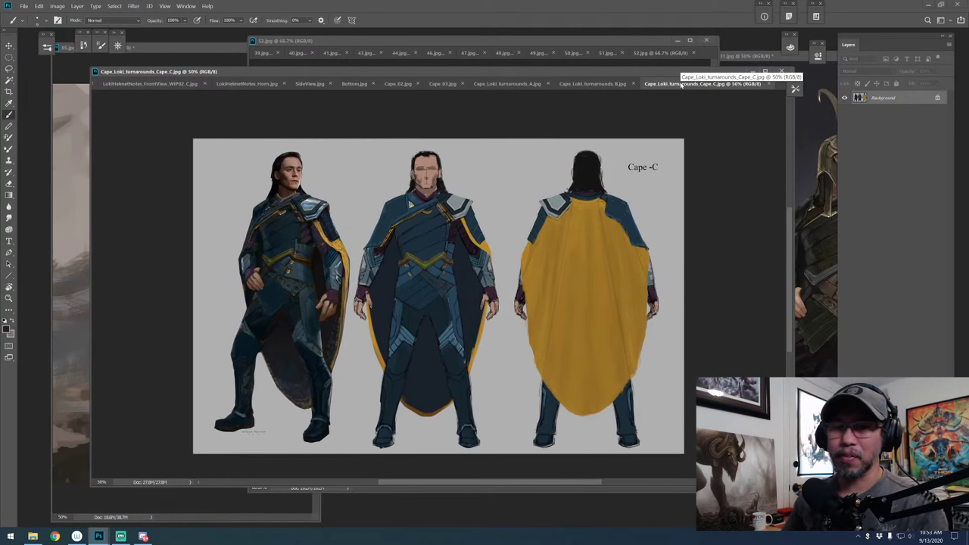
{"action": "left_click", "coordinate": [769, 84]}
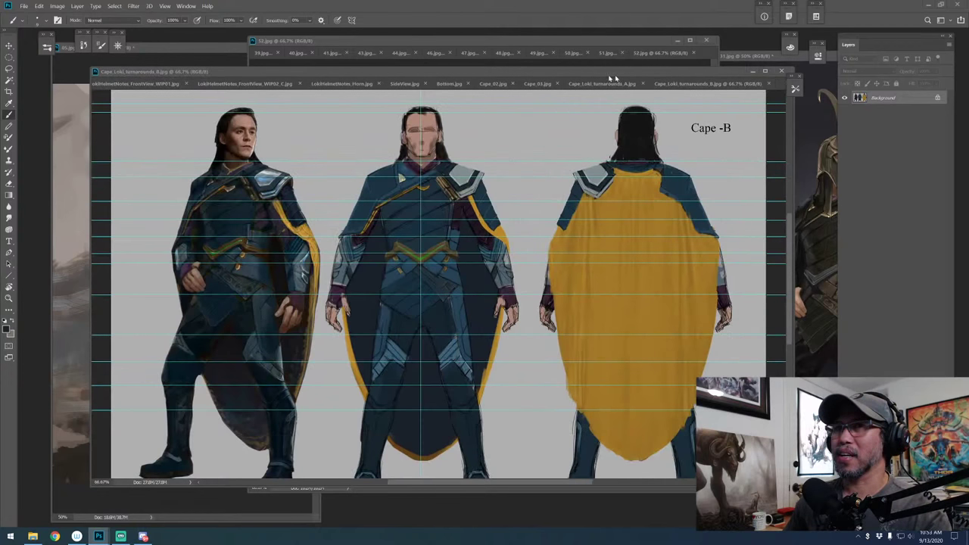
{"action": "left_click", "coordinate": [487, 73]}
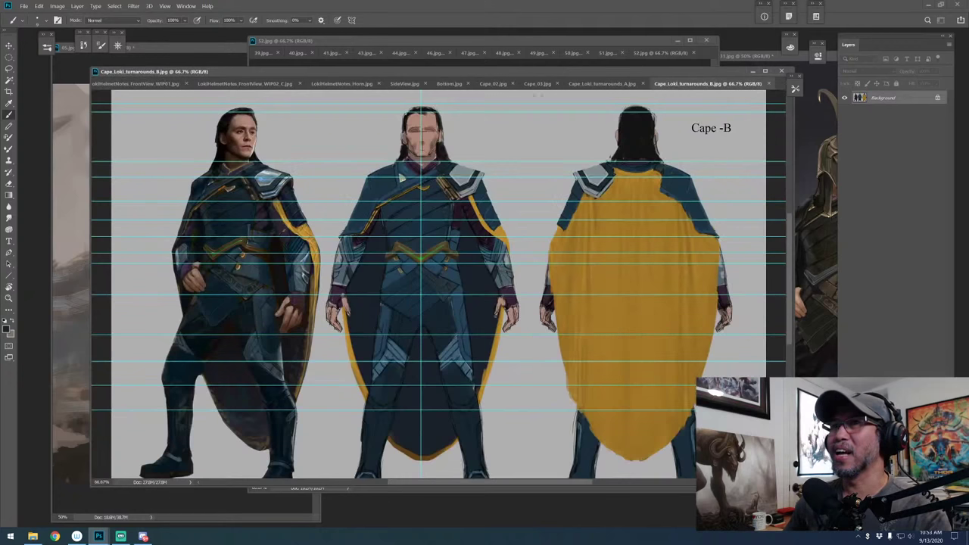
{"action": "left_click", "coordinate": [768, 84]}
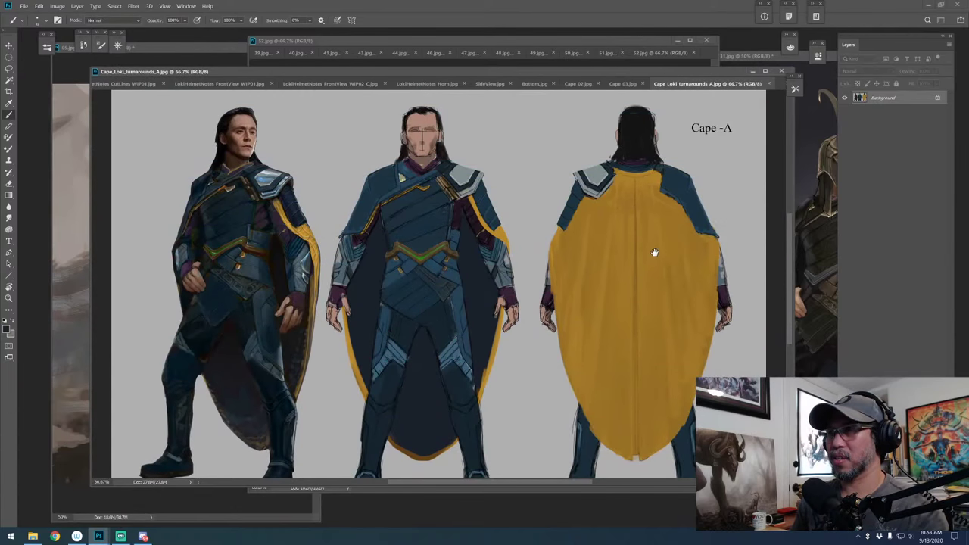
On a new layer, lasso jagged shapes on the back-view cape and fill them black
{"action": "left_click_drag", "start_coordinate": [649, 253], "coordinate": [586, 235]}
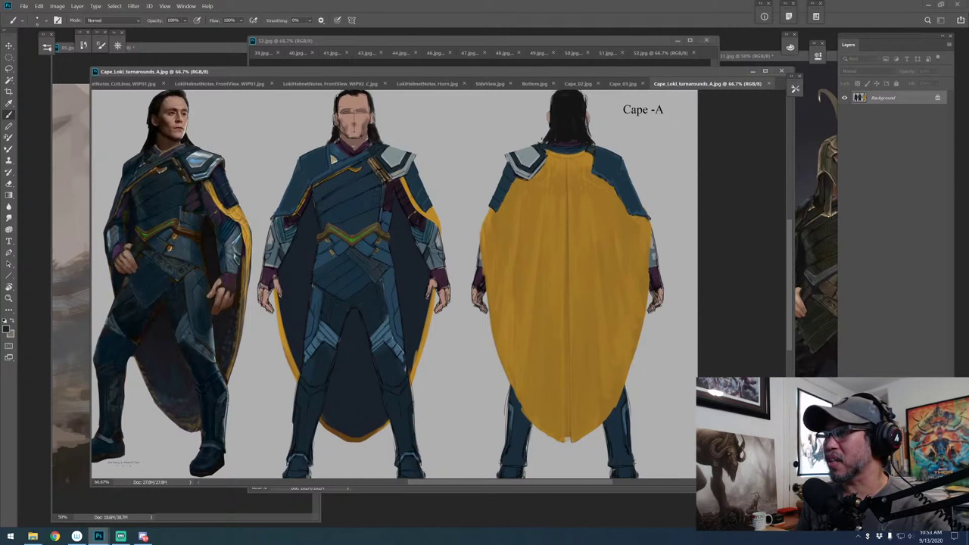
{"action": "key", "text": "ctrl+shift+alt+n"}
{"action": "mouse_move", "coordinate": [523, 184]}
{"action": "left_mouse_down"}
{"action": "mouse_move", "coordinate": [557, 282]}
{"action": "mouse_move", "coordinate": [556, 330]}
{"action": "left_mouse_up"}
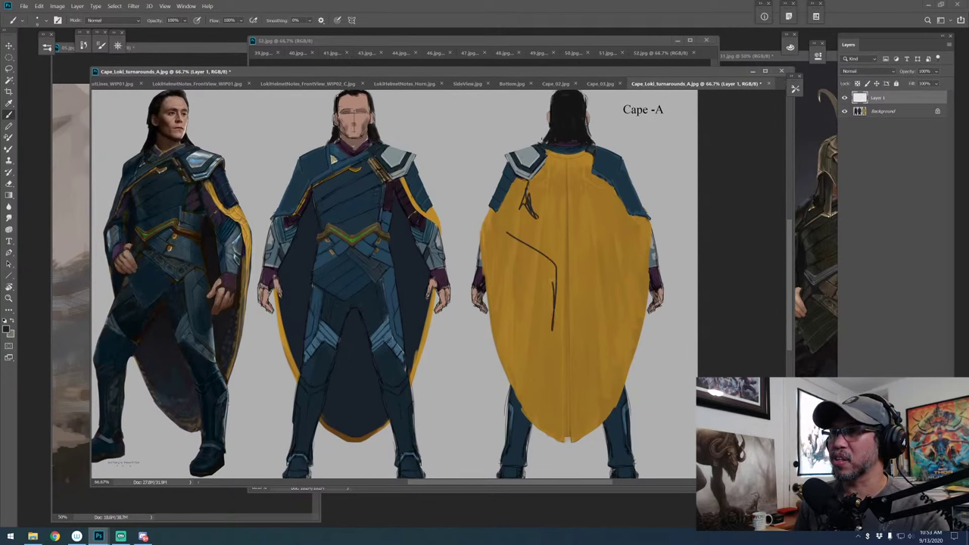
{"action": "left_click_drag", "start_coordinate": [510, 250], "coordinate": [551, 282]}
{"action": "key", "text": "ctrl+z"}
{"action": "key", "text": "ctrl+z"}
{"action": "key", "text": "ctrl+z"}
{"action": "key", "text": "ctrl+z"}
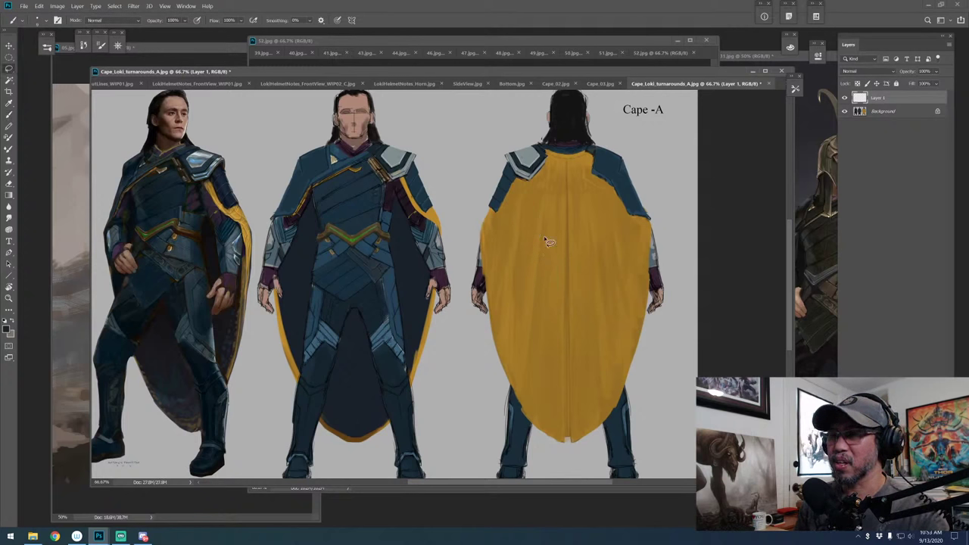
{"action": "key", "text": "l"}
{"action": "mouse_move", "coordinate": [510, 185]}
{"action": "left_mouse_down"}
{"action": "mouse_move", "coordinate": [530, 257]}
{"action": "mouse_move", "coordinate": [536, 238]}
{"action": "mouse_move", "coordinate": [549, 270]}
{"action": "mouse_move", "coordinate": [567, 168]}
{"action": "mouse_move", "coordinate": [550, 199]}
{"action": "mouse_move", "coordinate": [521, 190]}
{"action": "left_mouse_up"}
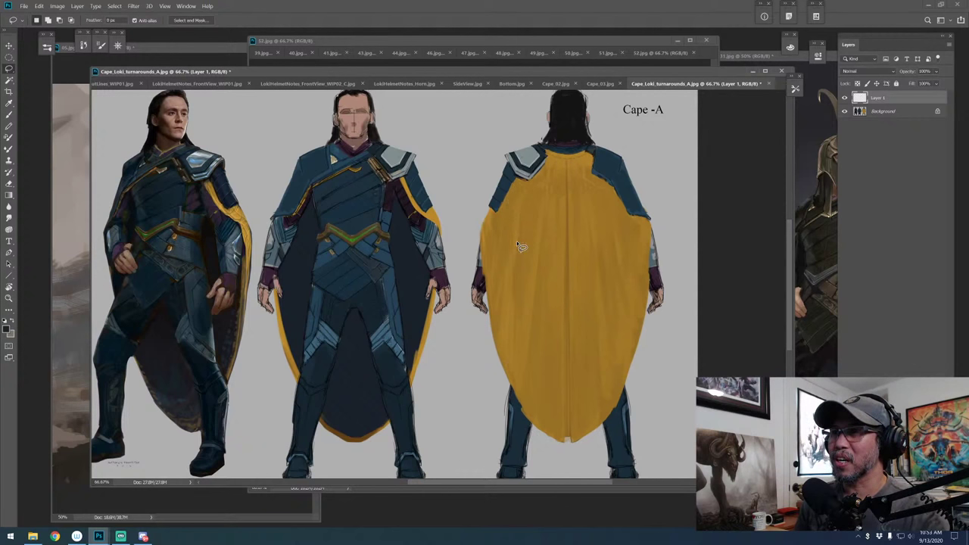
{"action": "mouse_move", "coordinate": [503, 224]}
{"action": "left_mouse_down", "text": "shift"}
{"action": "mouse_move", "coordinate": [530, 384]}
{"action": "mouse_move", "coordinate": [519, 338]}
{"action": "mouse_move", "coordinate": [532, 375]}
{"action": "mouse_move", "coordinate": [559, 335]}
{"action": "mouse_move", "coordinate": [537, 278]}
{"action": "mouse_move", "coordinate": [513, 253]}
{"action": "mouse_move", "coordinate": [522, 195]}
{"action": "left_mouse_up", "text": "shift"}
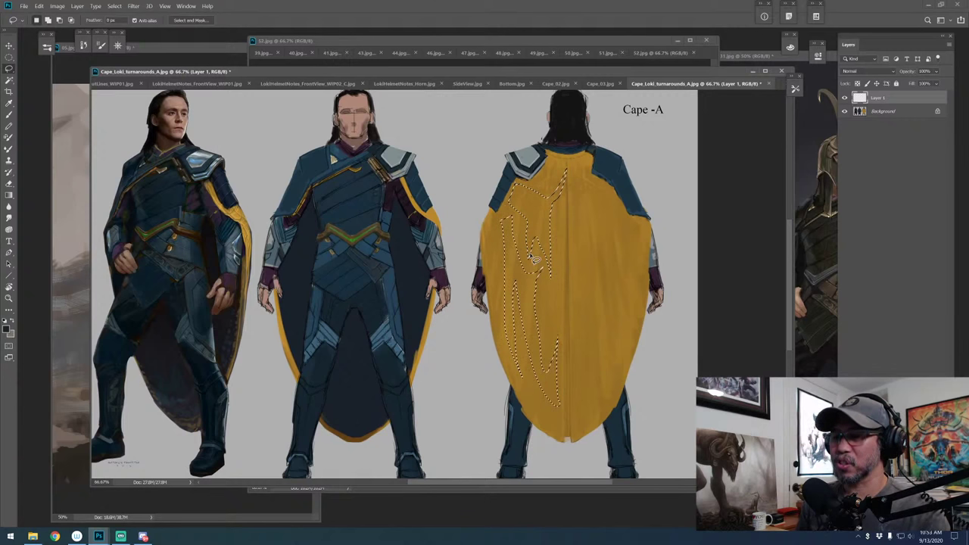
{"action": "key", "text": "alt+BackSpace"}
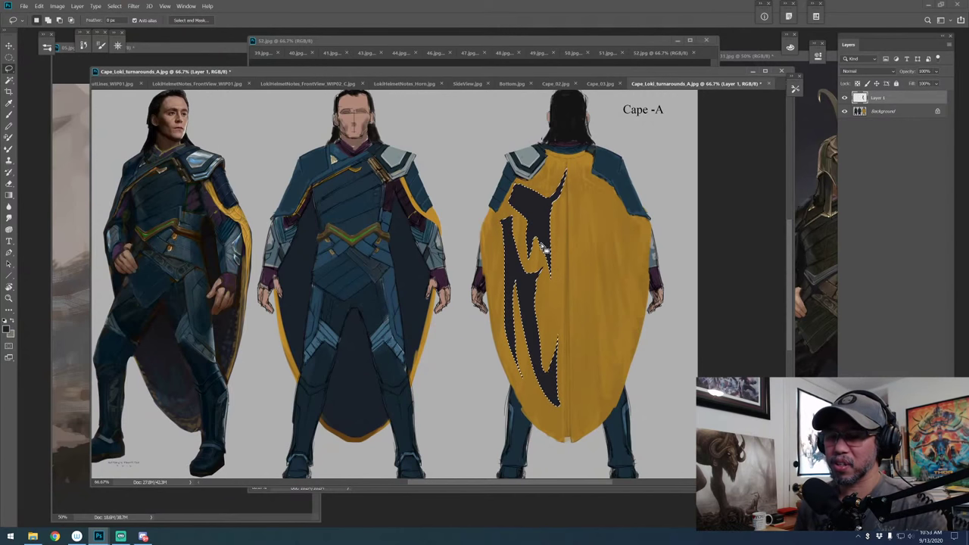
{"action": "key", "text": "ctrl+d"}
Duplicate the black pattern to Layer 2 and flip it horizontally onto the cape's right side
{"action": "key", "text": "ctrl+shift+alt+n"}
{"action": "key", "text": "ctrl+t"}
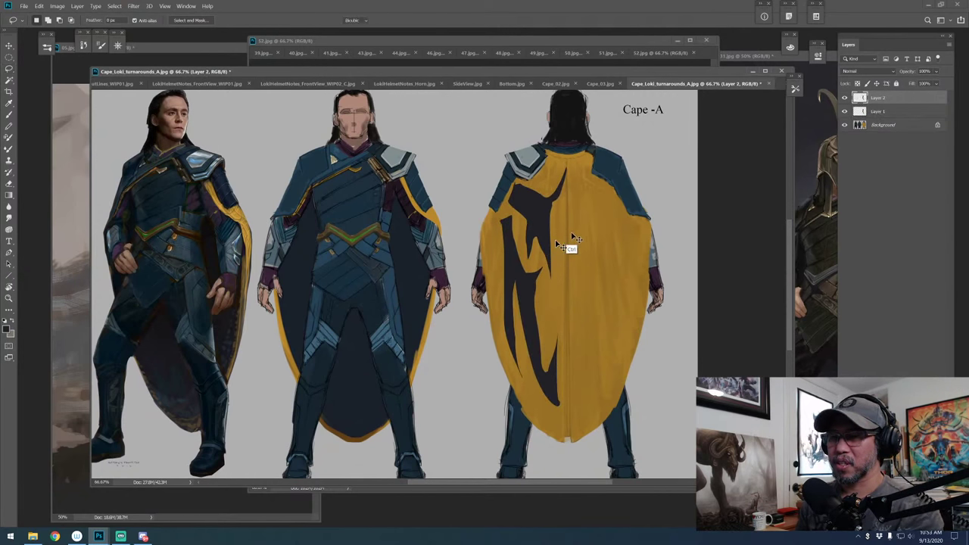
{"action": "left_click_drag", "start_coordinate": [514, 287], "coordinate": [628, 301]}
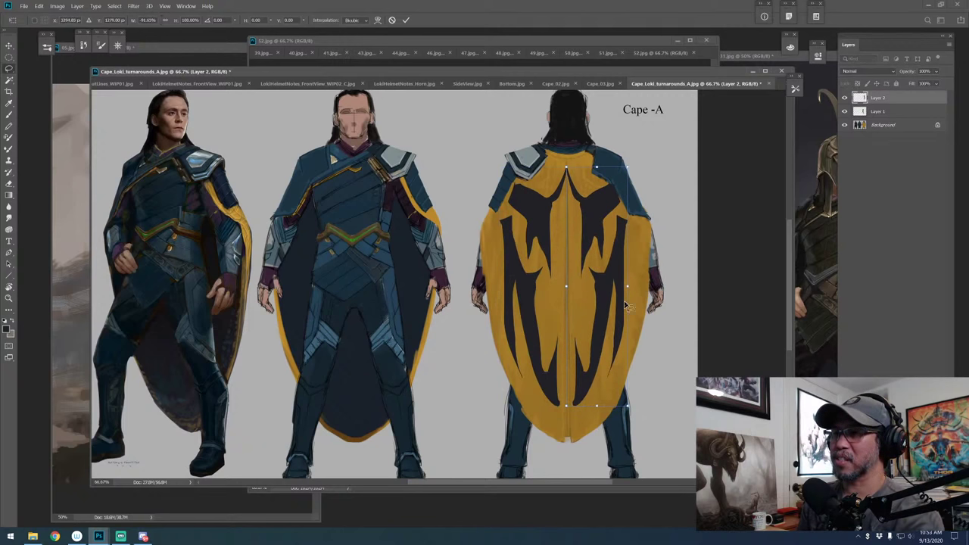
{"action": "key", "text": "Return"}
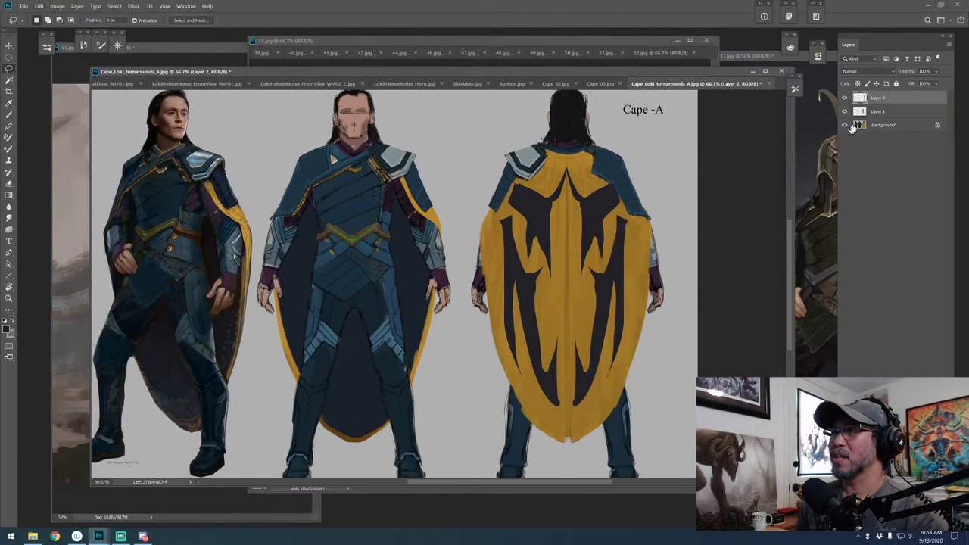
Group Layer 1 and Layer 2 into Group 1, duplicate it, and select Layer 2 in the copy
{"action": "left_click", "coordinate": [900, 112], "text": "ctrl"}
{"action": "key", "text": "ctrl+g"}
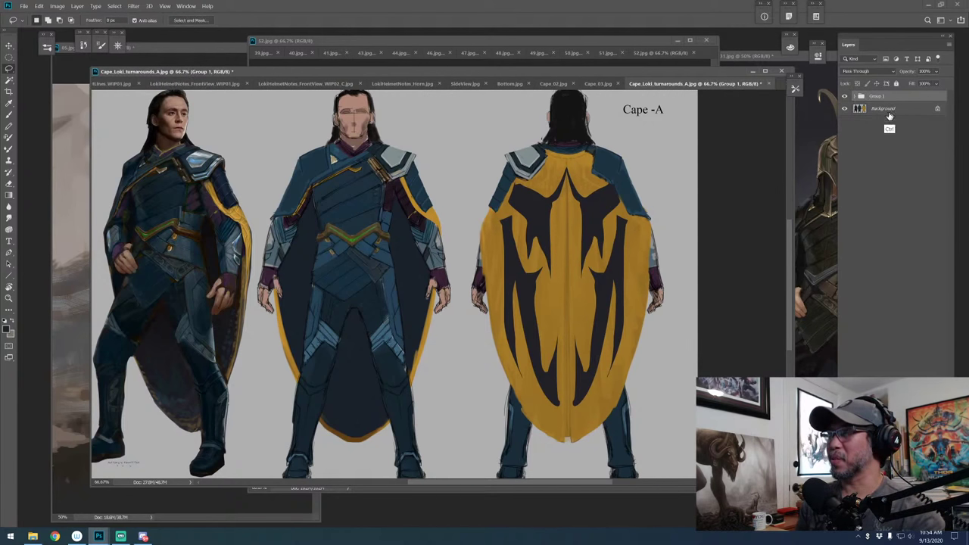
{"action": "left_click", "coordinate": [846, 97]}
{"action": "left_click", "coordinate": [846, 97]}
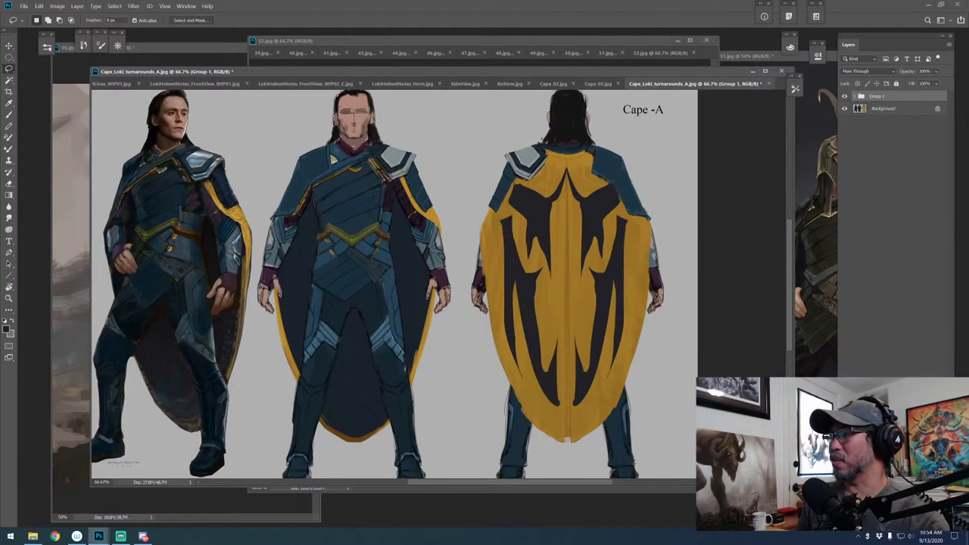
{"action": "key", "text": "ctrl+j"}
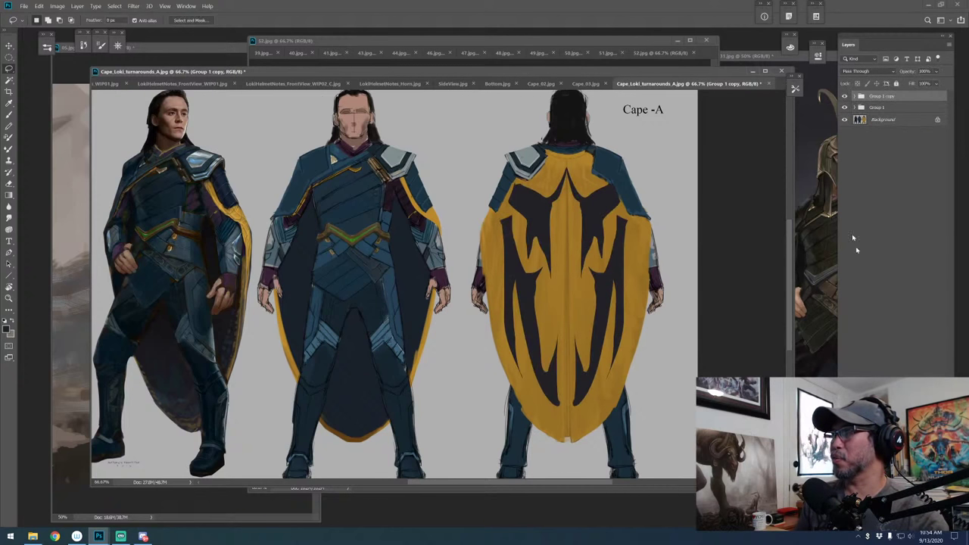
{"action": "left_click", "coordinate": [856, 98]}
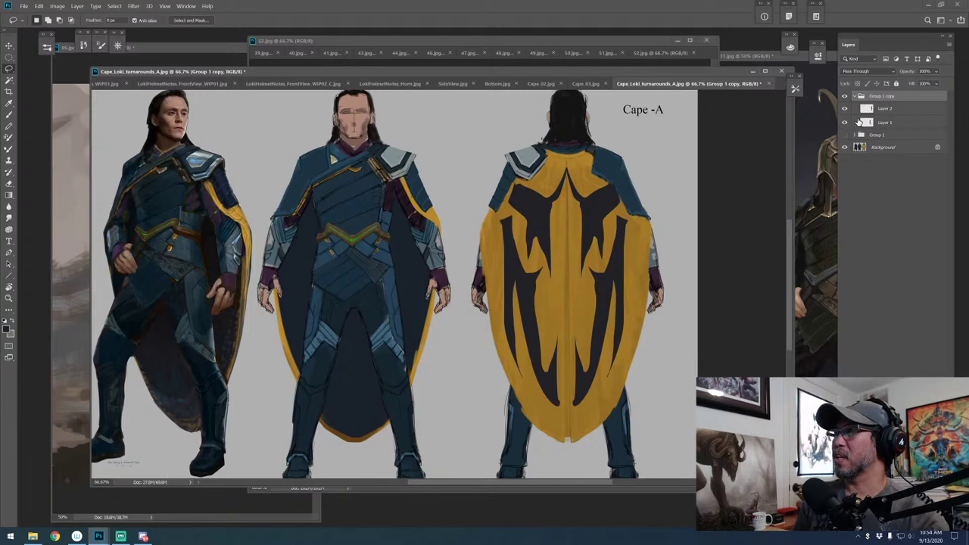
{"action": "left_click", "coordinate": [855, 111]}
{"action": "key", "text": "e"}
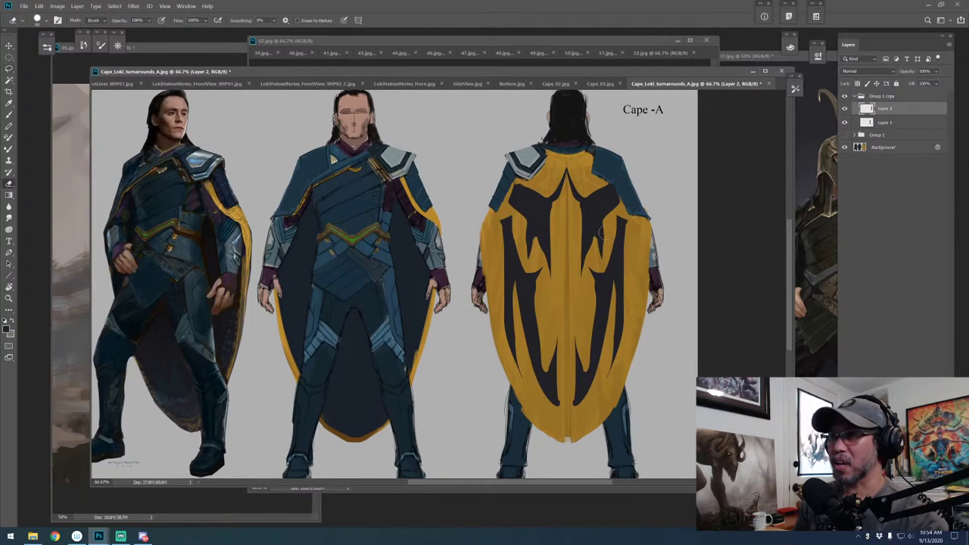
{"action": "key", "text": "l"}
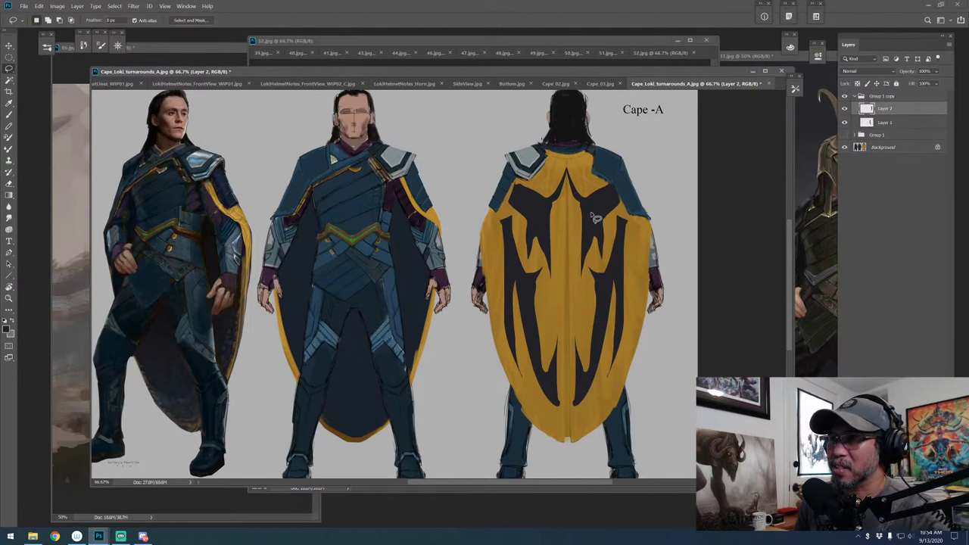
{"action": "mouse_move", "coordinate": [591, 229]}
{"action": "left_mouse_down"}
{"action": "mouse_move", "coordinate": [615, 200]}
{"action": "mouse_move", "coordinate": [595, 237]}
{"action": "mouse_move", "coordinate": [624, 235]}
{"action": "mouse_move", "coordinate": [604, 332]}
{"action": "mouse_move", "coordinate": [615, 227]}
{"action": "mouse_move", "coordinate": [622, 327]}
{"action": "mouse_move", "coordinate": [633, 266]}
{"action": "mouse_move", "coordinate": [620, 285]}
{"action": "mouse_move", "coordinate": [630, 310]}
{"action": "mouse_move", "coordinate": [632, 257]}
{"action": "left_mouse_up"}
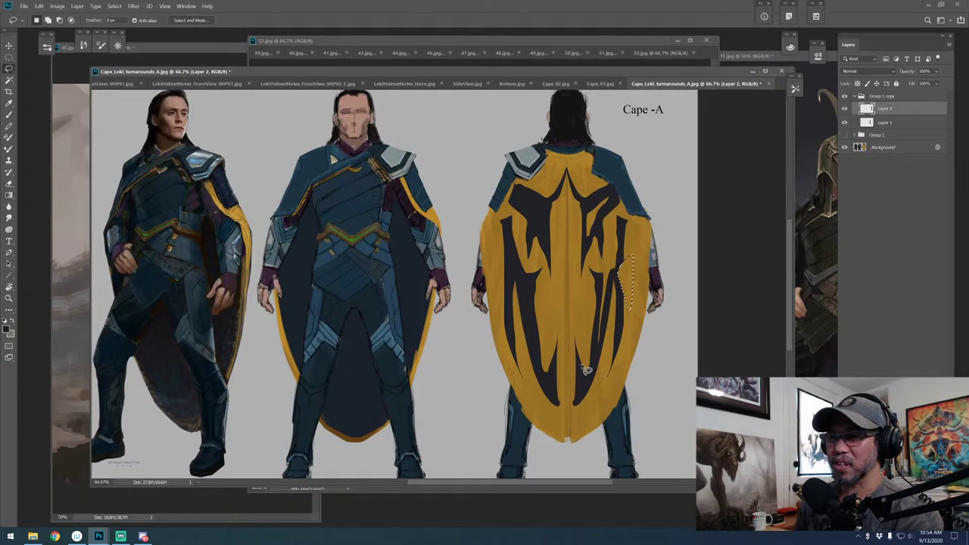
{"action": "mouse_move", "coordinate": [585, 365]}
{"action": "left_mouse_down"}
{"action": "mouse_move", "coordinate": [581, 401]}
{"action": "mouse_move", "coordinate": [589, 331]}
{"action": "mouse_move", "coordinate": [594, 363]}
{"action": "mouse_move", "coordinate": [583, 390]}
{"action": "mouse_move", "coordinate": [598, 356]}
{"action": "mouse_move", "coordinate": [589, 322]}
{"action": "left_mouse_up"}
{"action": "key", "text": "ctrl+d"}
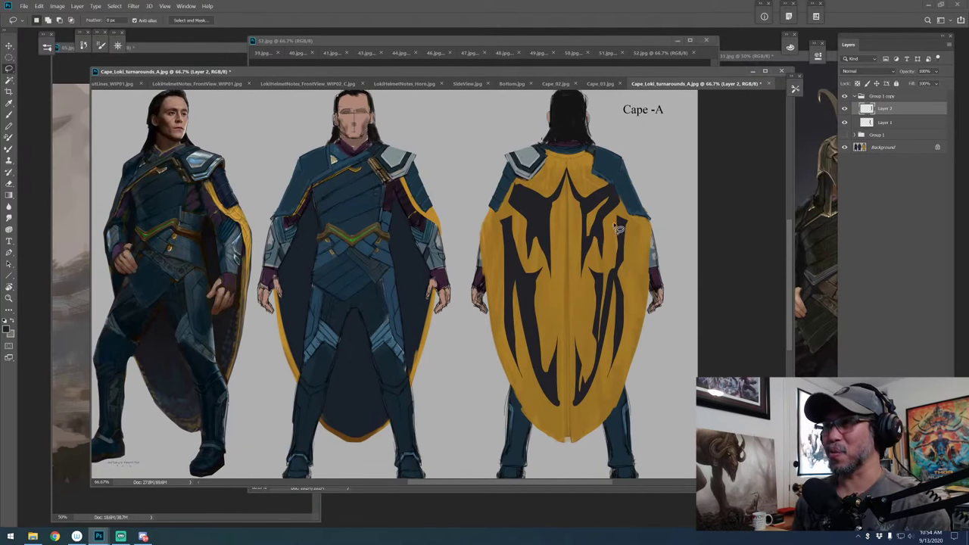
{"action": "left_click_drag", "start_coordinate": [627, 228], "coordinate": [621, 313]}
{"action": "key", "text": "b"}
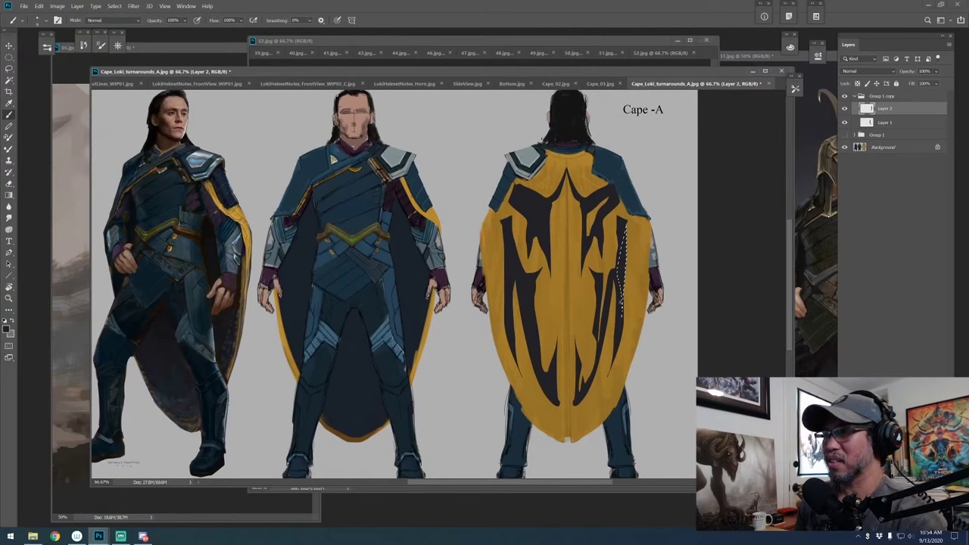
{"action": "key", "text": "ctrl+d"}
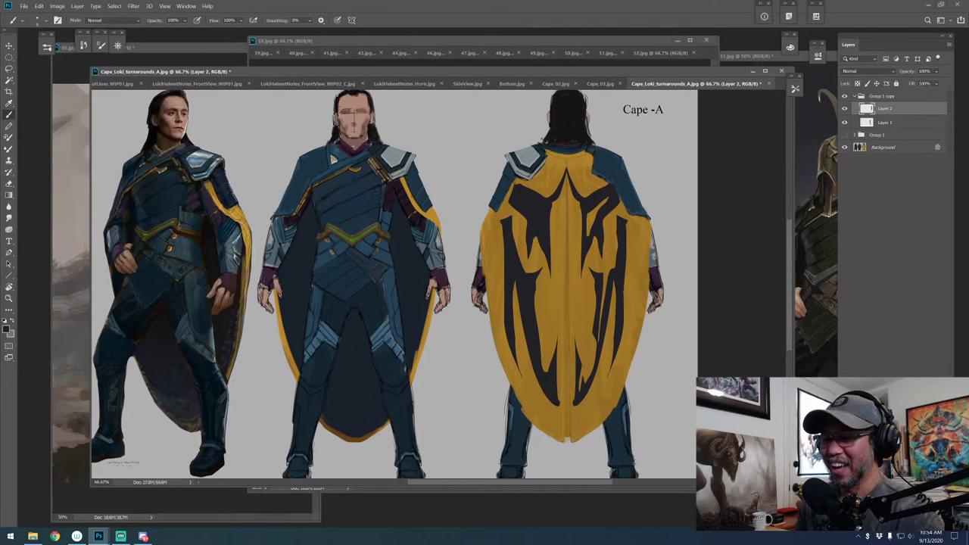
{"action": "key", "text": "l"}
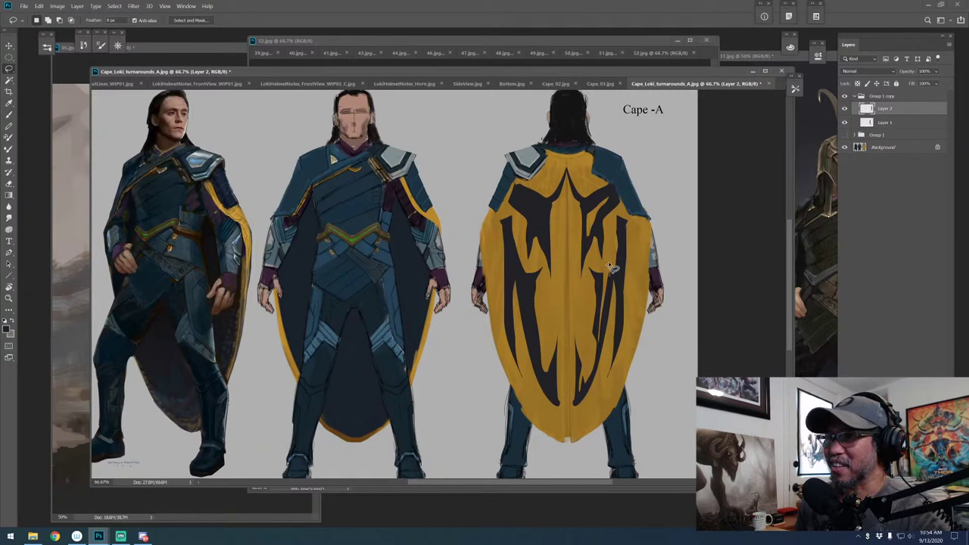
{"action": "left_click_drag", "start_coordinate": [608, 266], "coordinate": [610, 240]}
{"action": "left_click_drag", "start_coordinate": [625, 248], "coordinate": [623, 262]}
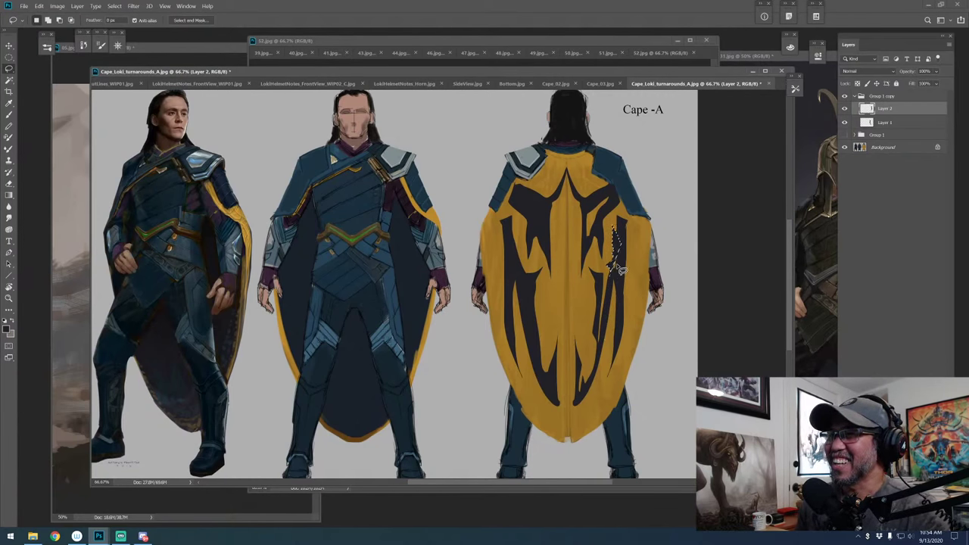
{"action": "key", "text": "alt+BackSpace"}
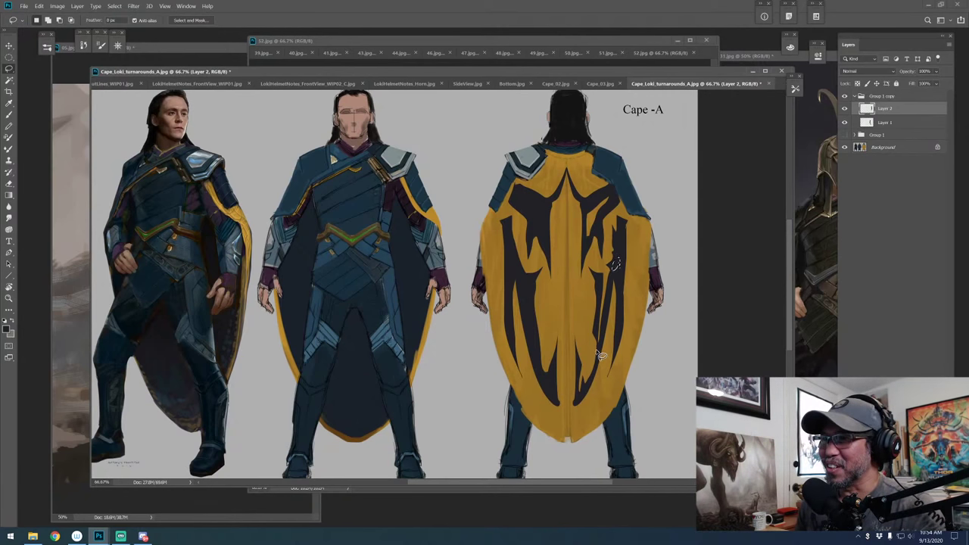
{"action": "mouse_move", "coordinate": [600, 356]}
{"action": "left_mouse_down"}
{"action": "mouse_move", "coordinate": [578, 297]}
{"action": "mouse_move", "coordinate": [597, 348]}
{"action": "mouse_move", "coordinate": [602, 312]}
{"action": "left_mouse_up"}
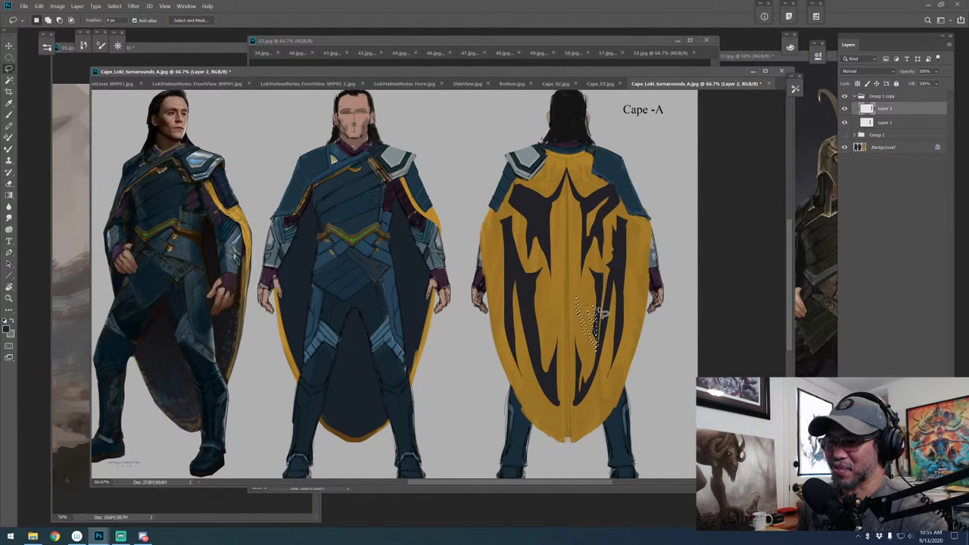
{"action": "key", "text": "alt+BackSpace"}
{"action": "key", "text": "ctrl+d"}
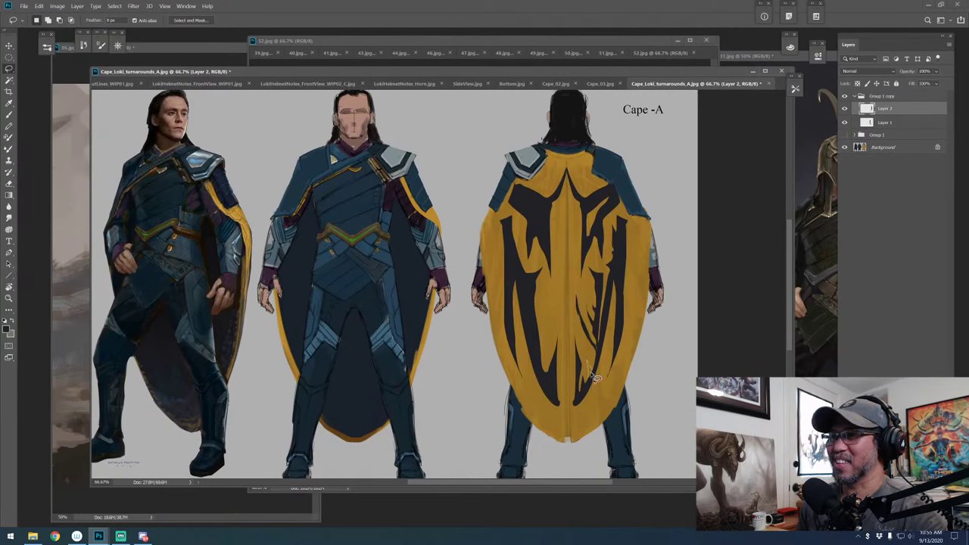
{"action": "left_click_drag", "start_coordinate": [592, 384], "coordinate": [588, 367]}
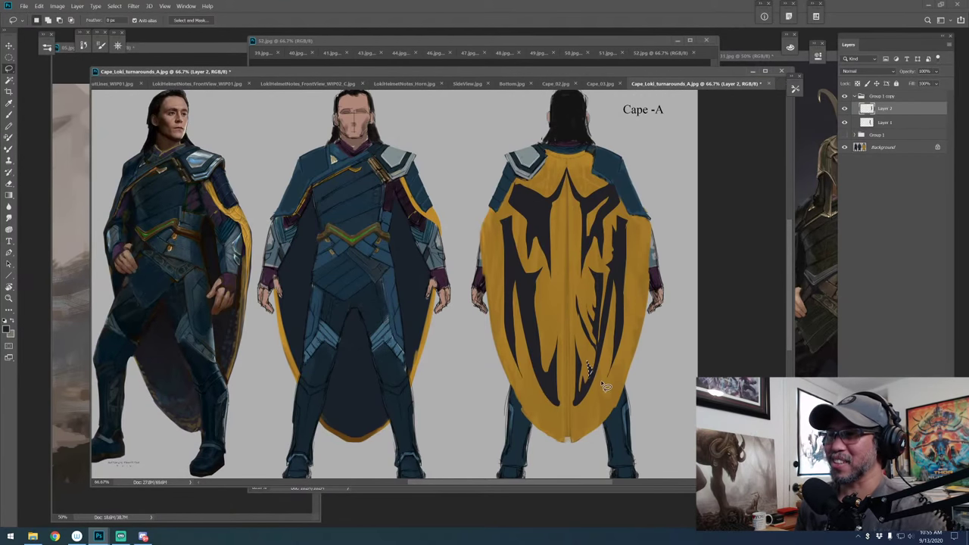
{"action": "key", "text": "alt+BackSpace"}
{"action": "key", "text": "ctrl+d"}
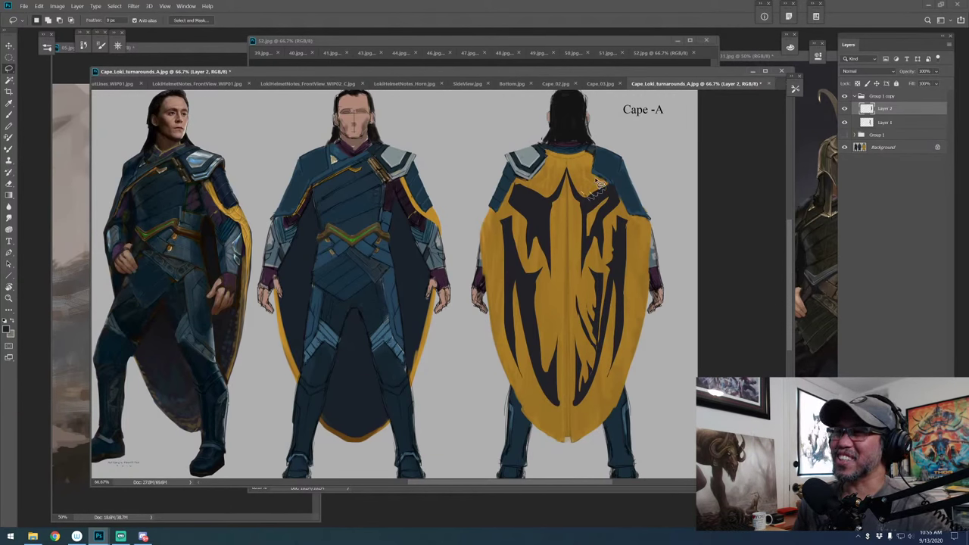
{"action": "left_click_drag", "start_coordinate": [534, 233], "coordinate": [602, 223]}
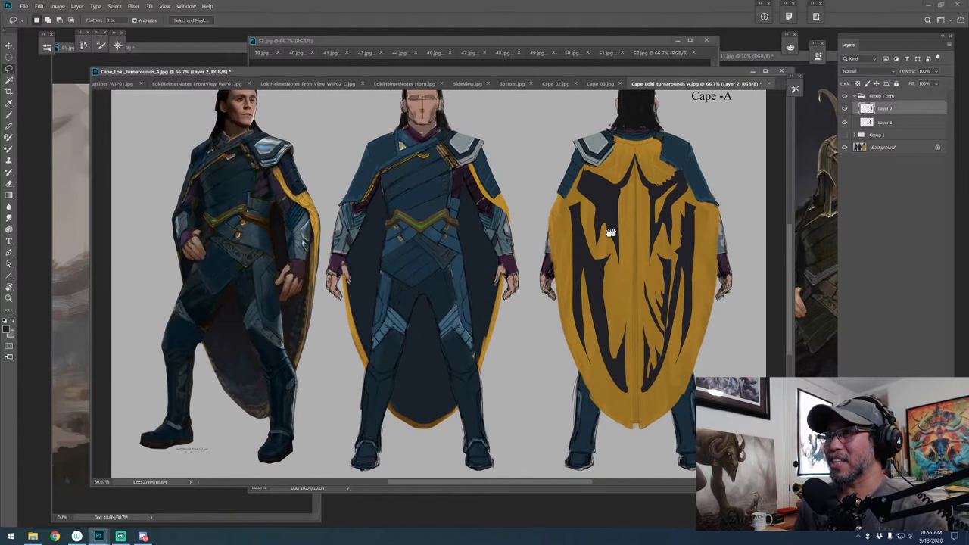
Recentre the sheet and lasso a thin sliver down the middle of the cape pattern
{"action": "left_click_drag", "start_coordinate": [641, 231], "coordinate": [553, 240]}
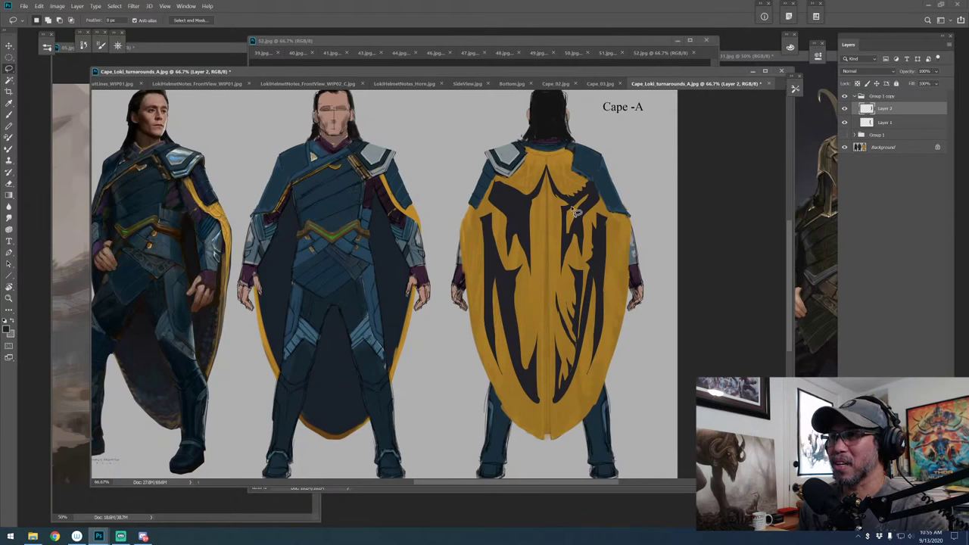
{"action": "mouse_move", "coordinate": [562, 276]}
{"action": "left_mouse_down"}
{"action": "mouse_move", "coordinate": [576, 226]}
{"action": "mouse_move", "coordinate": [554, 269]}
{"action": "mouse_move", "coordinate": [566, 227]}
{"action": "left_mouse_up"}
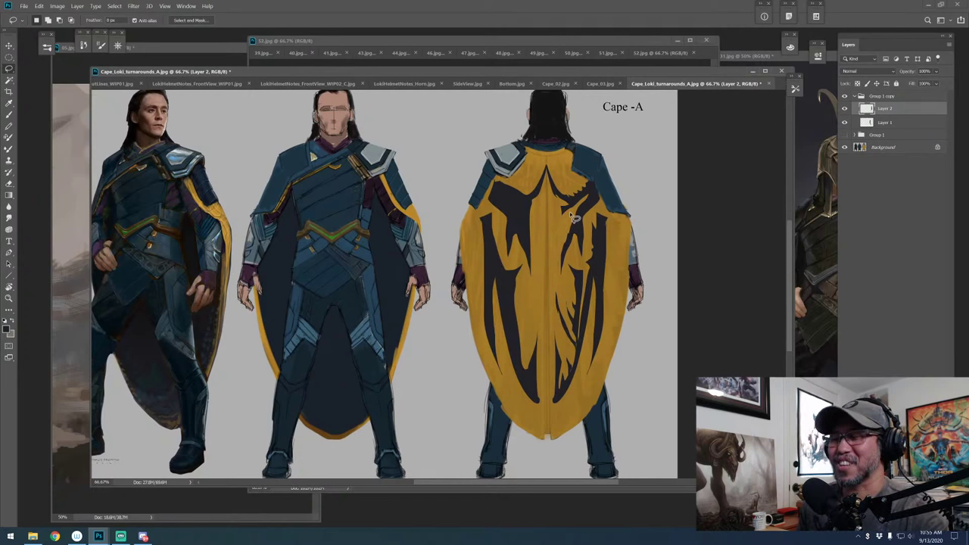
{"action": "mouse_move", "coordinate": [563, 228]}
{"action": "left_mouse_down"}
{"action": "mouse_move", "coordinate": [555, 307]}
{"action": "mouse_move", "coordinate": [551, 219]}
{"action": "mouse_move", "coordinate": [572, 206]}
{"action": "mouse_move", "coordinate": [557, 250]}
{"action": "mouse_move", "coordinate": [562, 277]}
{"action": "left_mouse_up"}
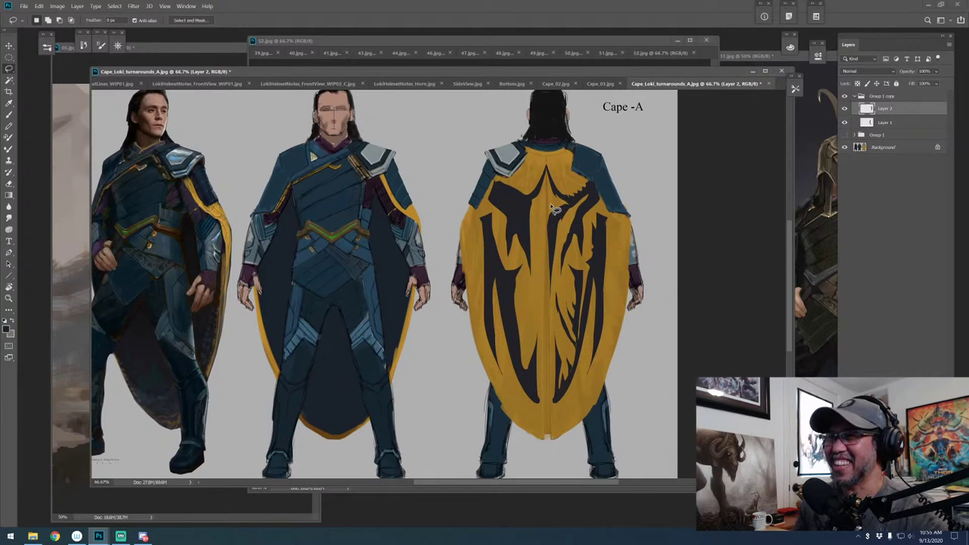
{"action": "left_click_drag", "start_coordinate": [555, 229], "coordinate": [553, 236]}
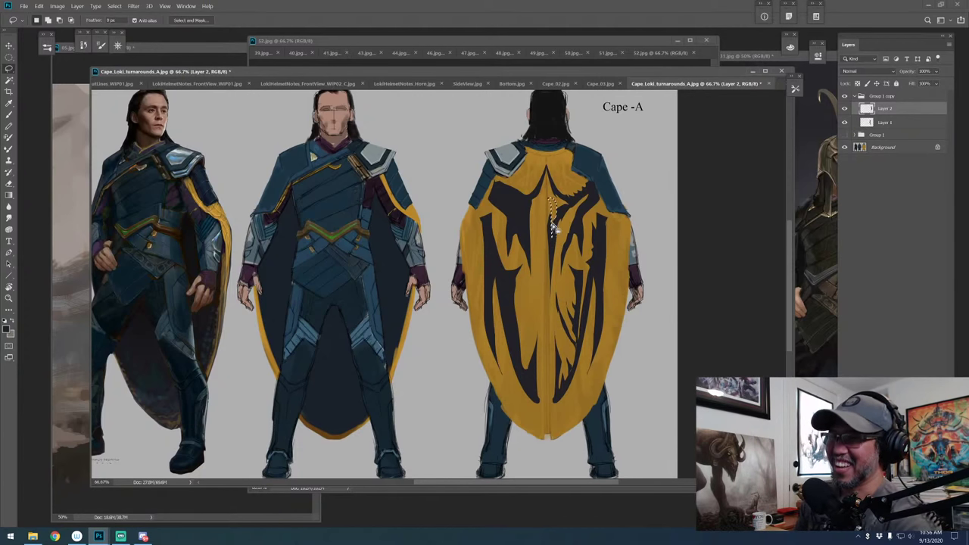
Fill the central lasso strip with the dark foreground colour
{"action": "key", "text": "alt+BackSpace"}
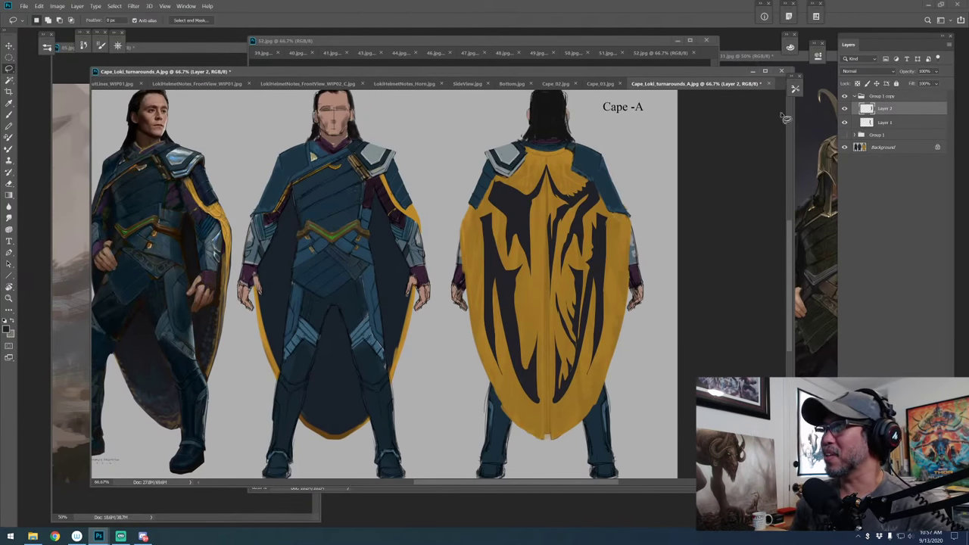
Hide Layer 1, then duplicate Layer 2, flip it horizontally and slide it left as the mirrored half
{"action": "left_click", "coordinate": [845, 109]}
{"action": "left_click", "coordinate": [846, 109]}
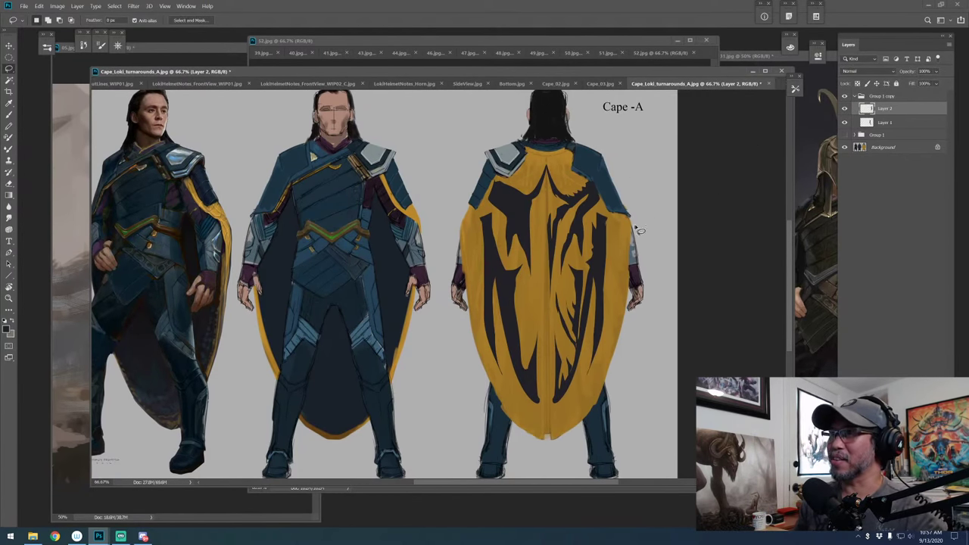
{"action": "left_click", "coordinate": [845, 122]}
{"action": "key", "text": "v"}
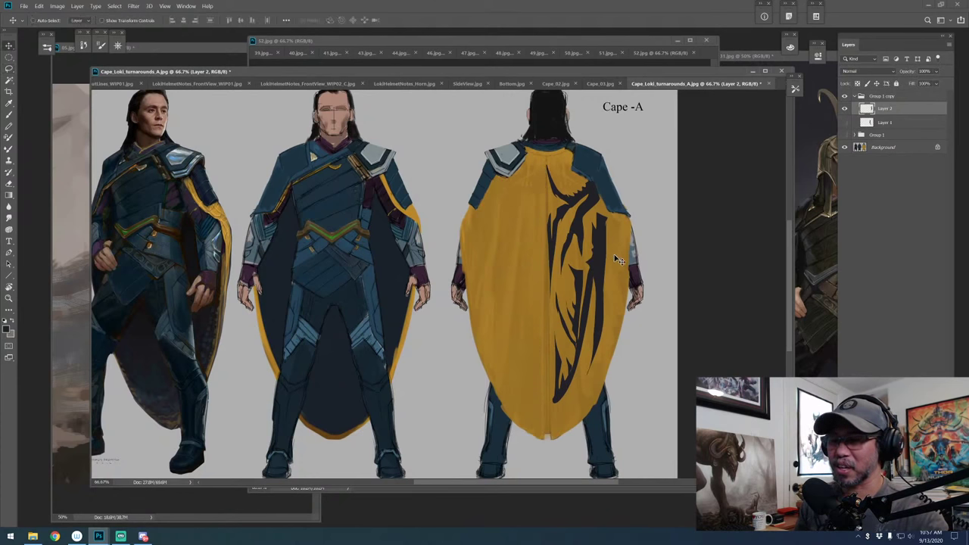
{"action": "left_click_drag", "start_coordinate": [600, 271], "coordinate": [590, 265]}
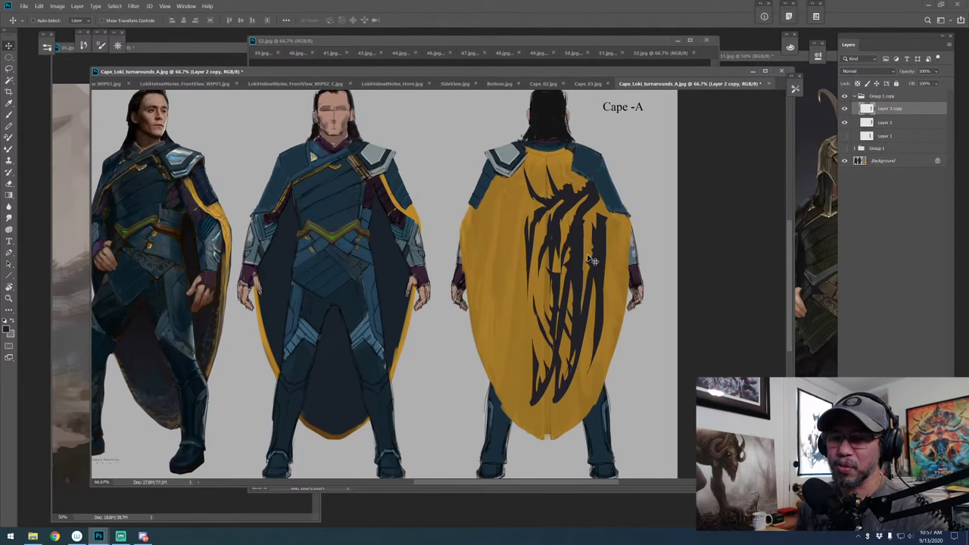
{"action": "key", "text": "ctrl+shift+h"}
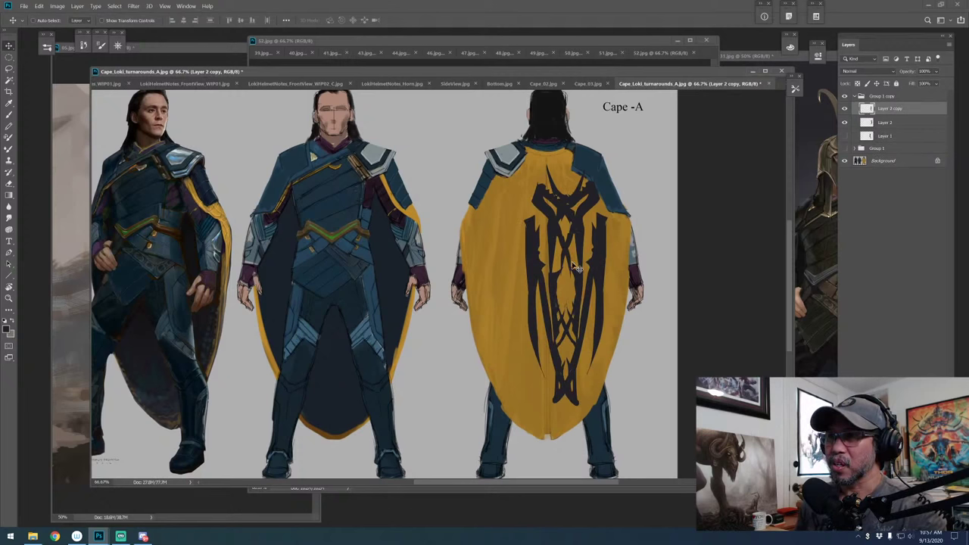
{"action": "left_click_drag", "start_coordinate": [571, 274], "coordinate": [535, 271]}
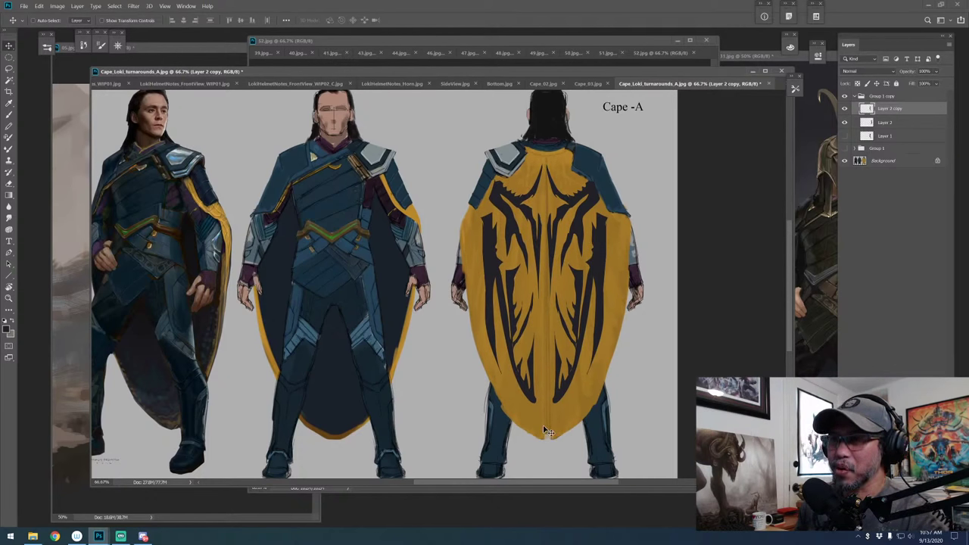
{"action": "left_click", "coordinate": [856, 97]}
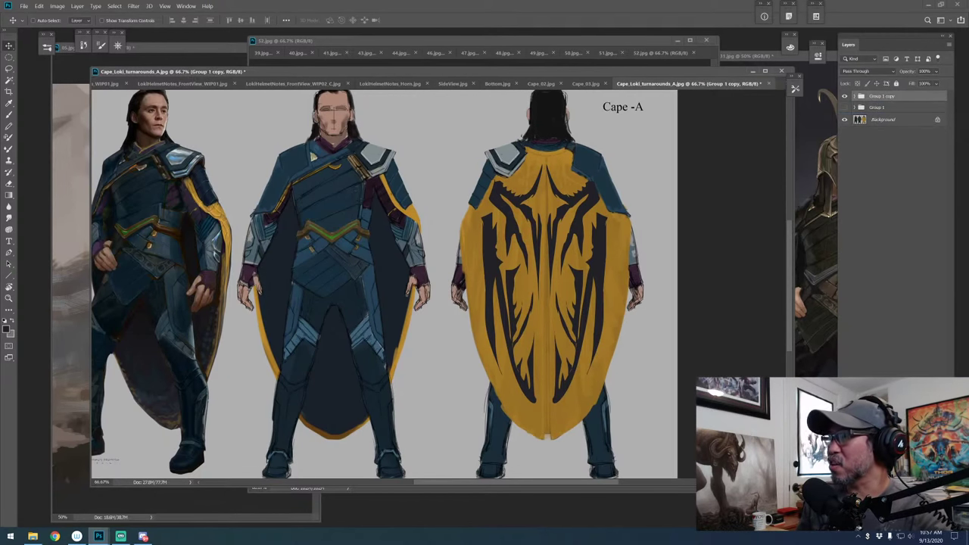
Duplicate the group as Group 1 copy 2 and merge Layer 2 copy with Layer 2
{"action": "key", "text": "ctrl+j"}
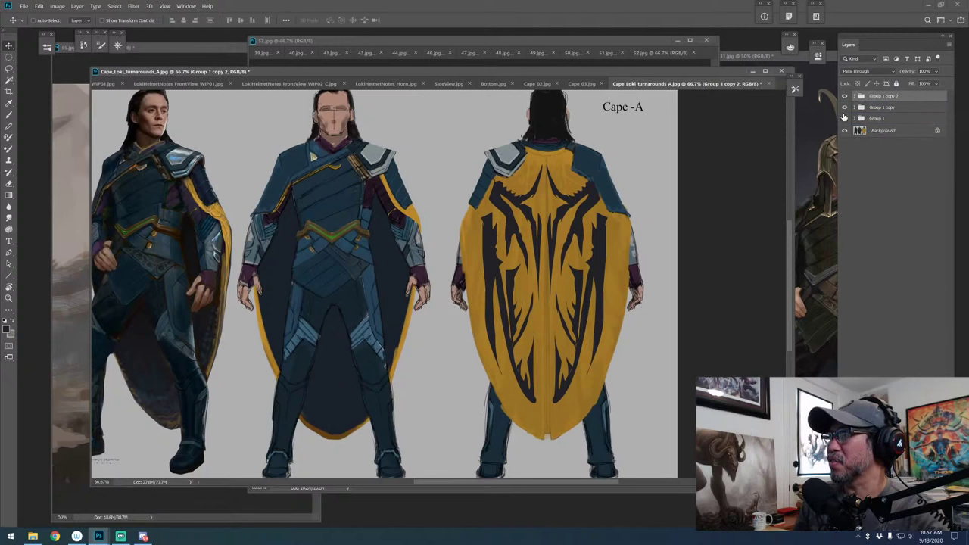
{"action": "left_click", "coordinate": [859, 97]}
{"action": "left_click", "coordinate": [882, 109]}
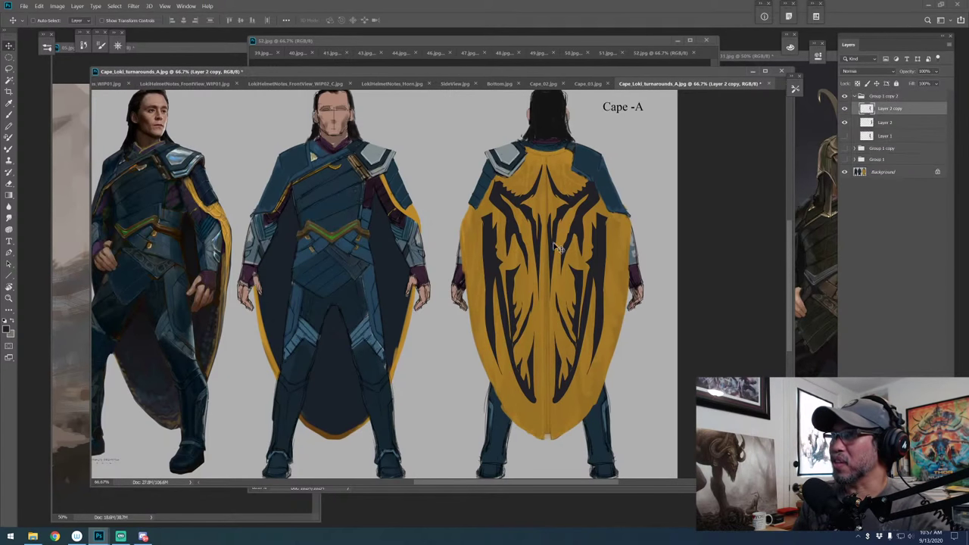
{"action": "left_click_drag", "start_coordinate": [553, 254], "coordinate": [567, 274]}
{"action": "left_click", "coordinate": [896, 124], "text": "shift"}
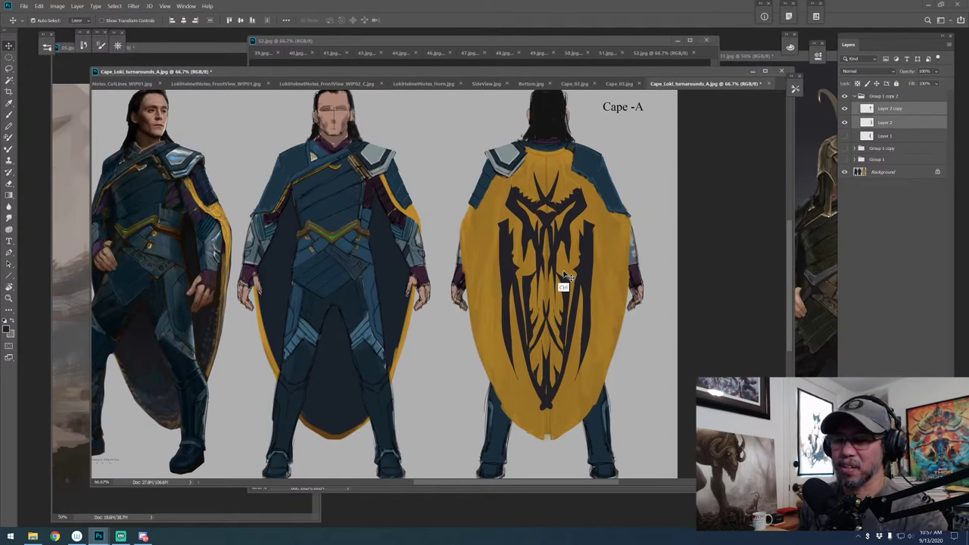
{"action": "key", "text": "ctrl+e"}
Warp the merged emblem broader to follow the cape's curved outline
{"action": "key", "text": "ctrl+t"}
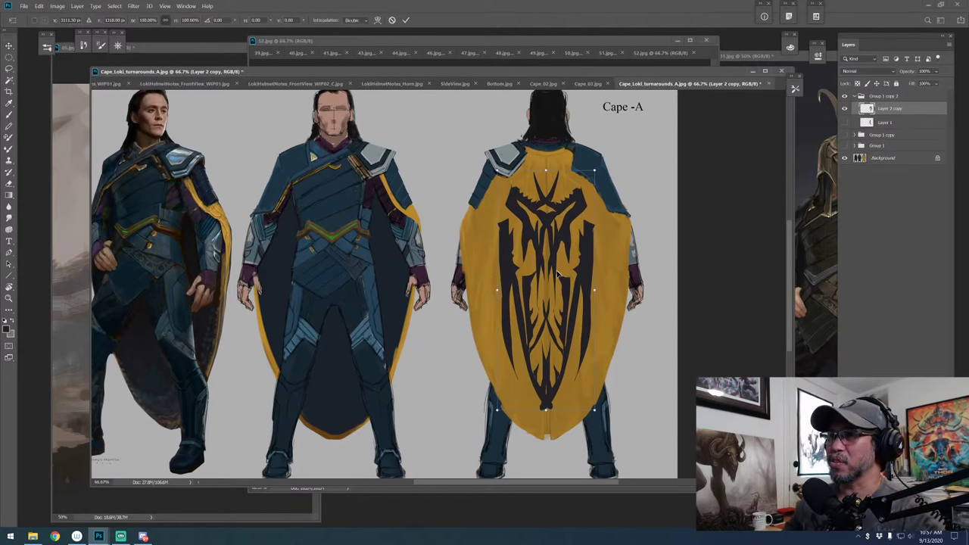
{"action": "right_click", "coordinate": [558, 275]}
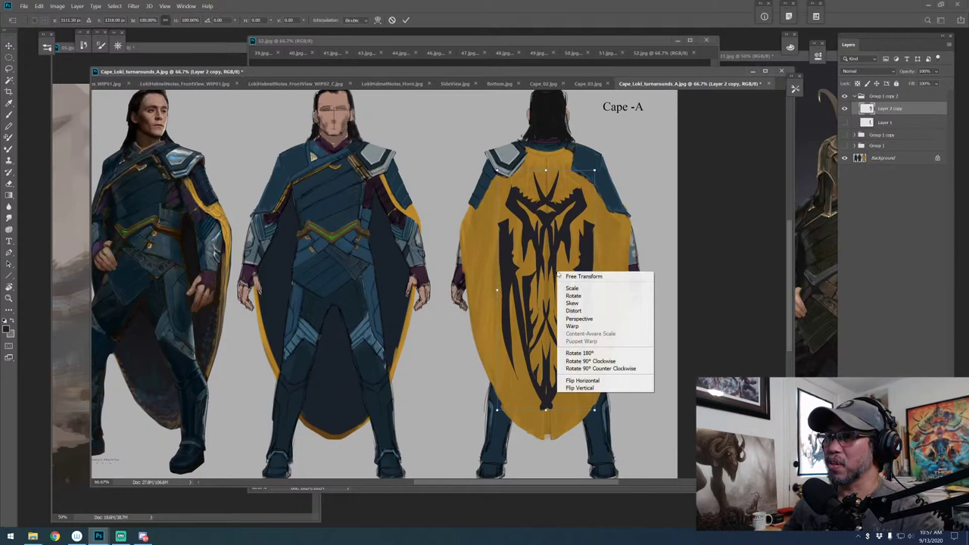
{"action": "left_click", "coordinate": [572, 327]}
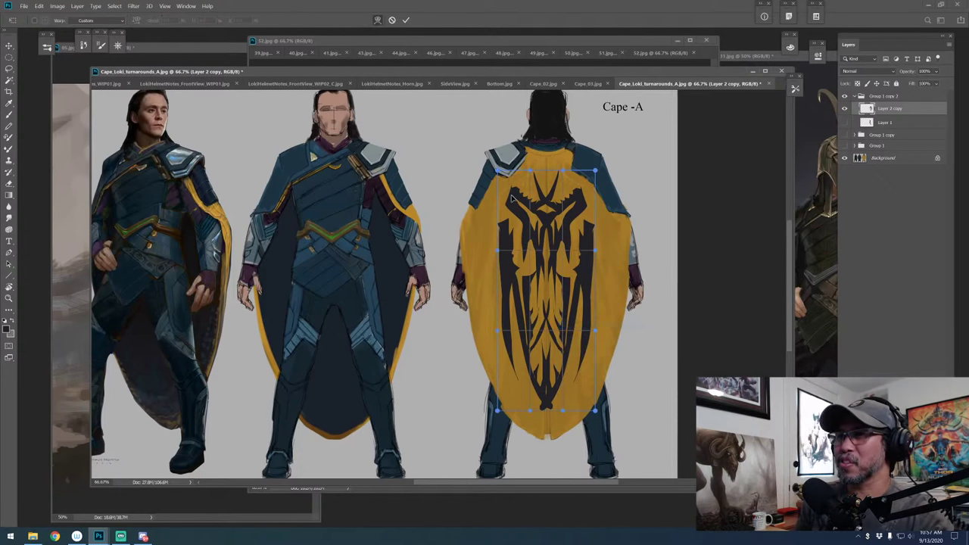
{"action": "left_click_drag", "start_coordinate": [509, 196], "coordinate": [505, 184]}
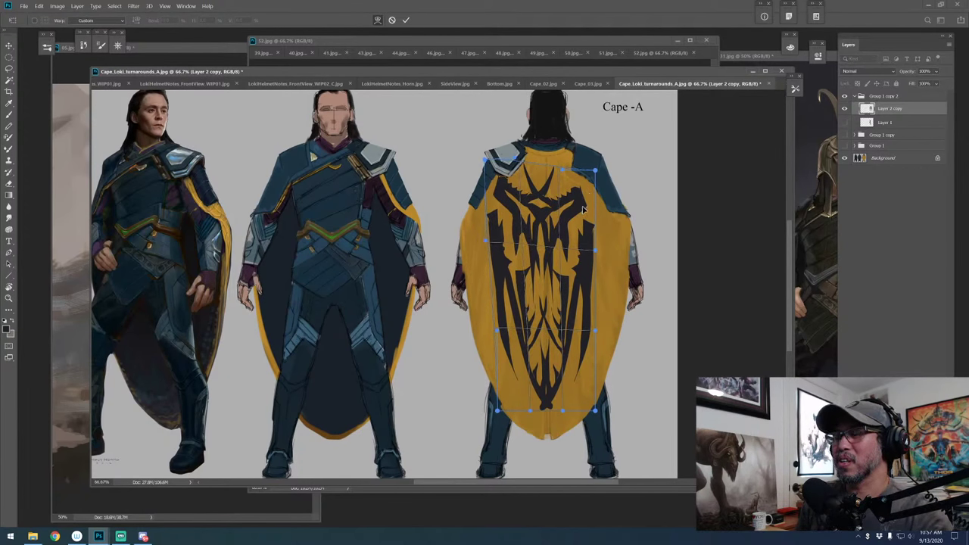
{"action": "left_click_drag", "start_coordinate": [584, 221], "coordinate": [553, 328]}
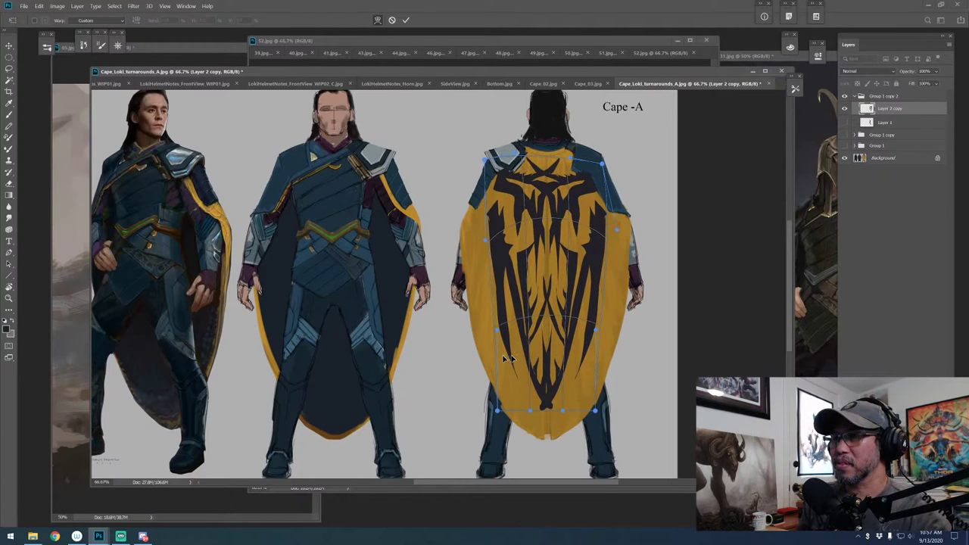
{"action": "left_click_drag", "start_coordinate": [506, 359], "coordinate": [551, 340]}
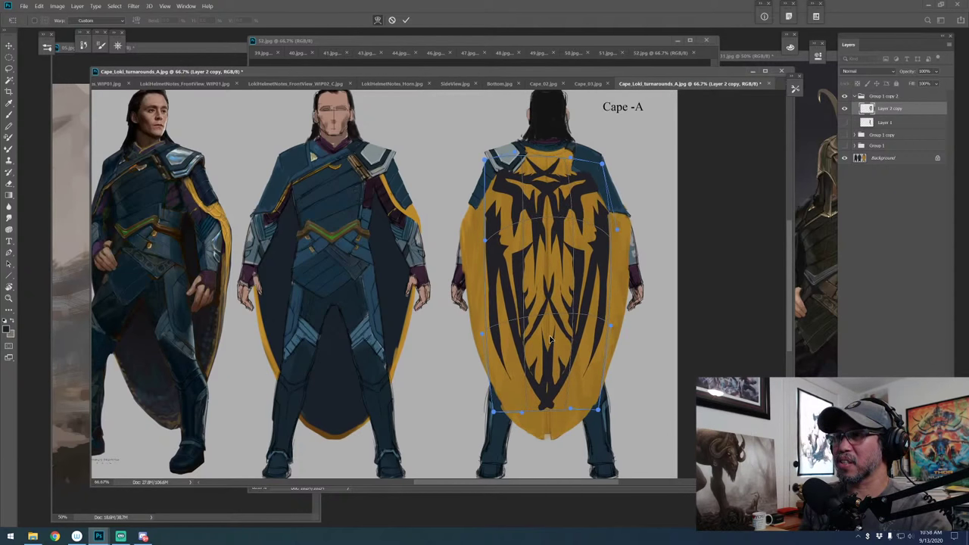
{"action": "key", "text": "Return"}
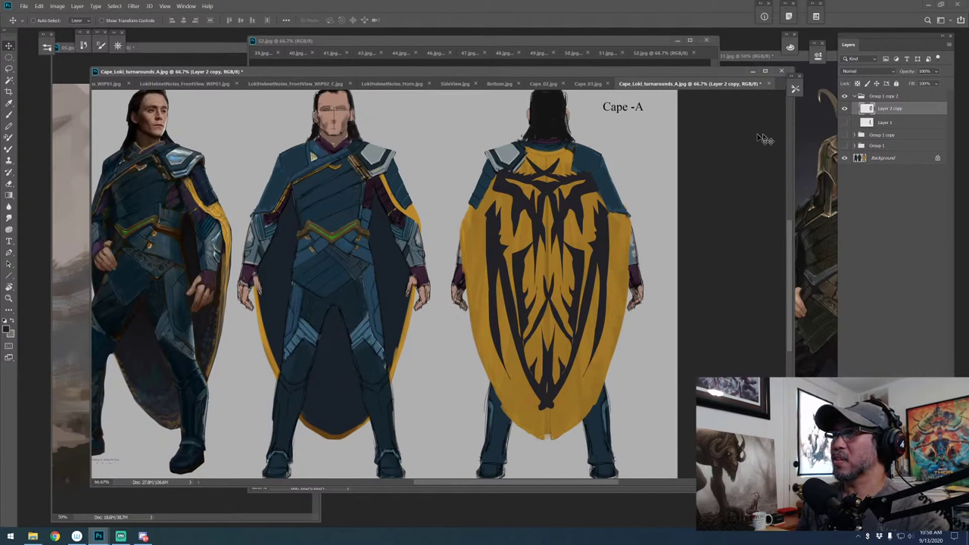
Duplicate the group as Group 1 copy 3, hide its emblem, add Layer 3, and pick the Brush
{"action": "left_click", "coordinate": [855, 96]}
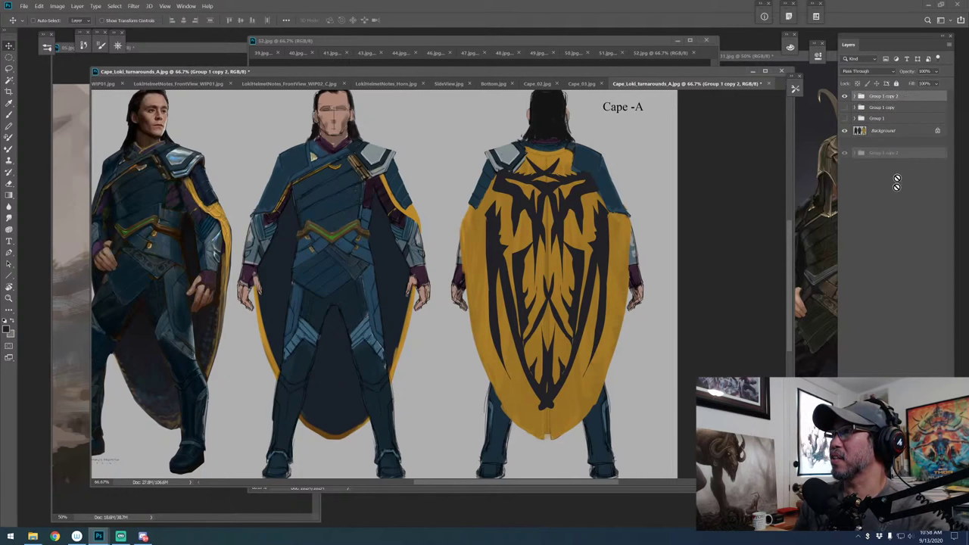
{"action": "key", "text": "ctrl+j"}
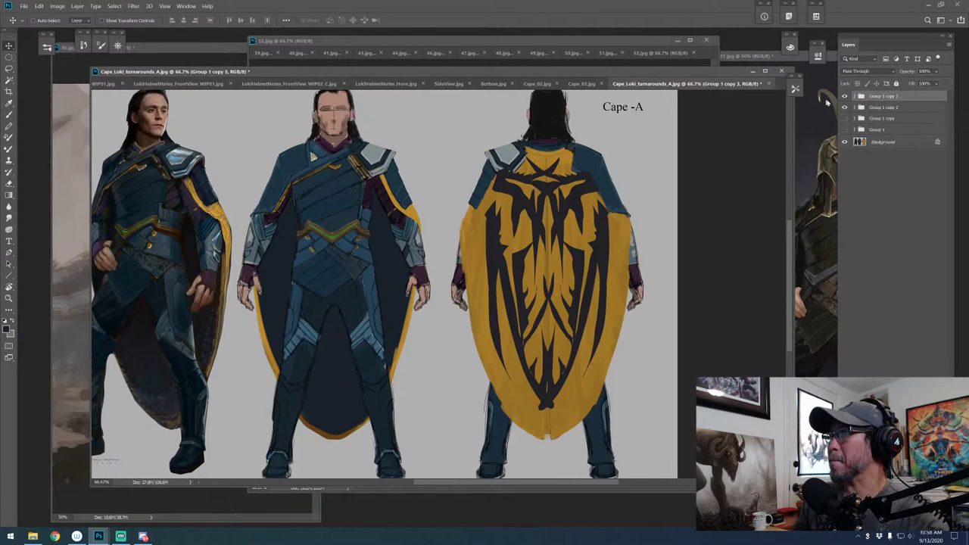
{"action": "left_click", "coordinate": [854, 97]}
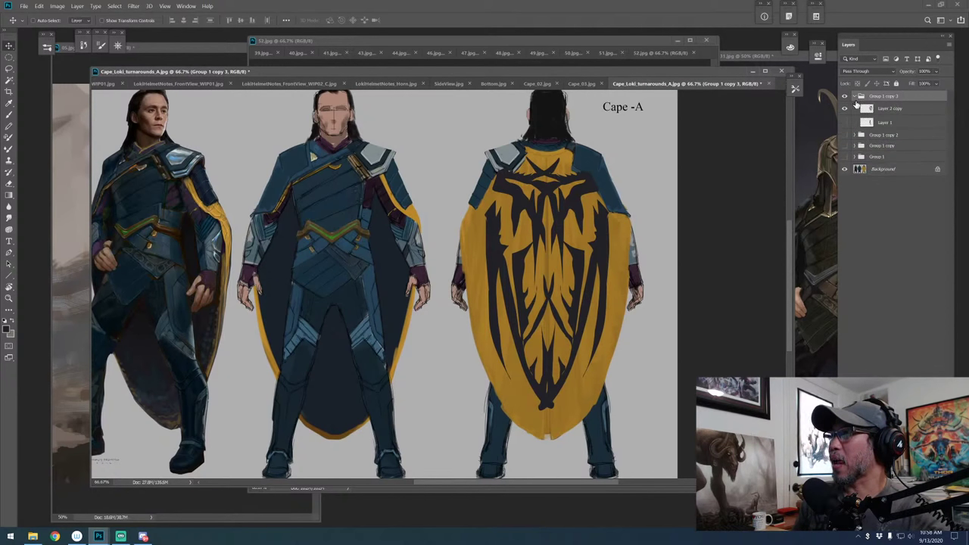
{"action": "left_click", "coordinate": [845, 109]}
{"action": "left_click", "coordinate": [894, 109]}
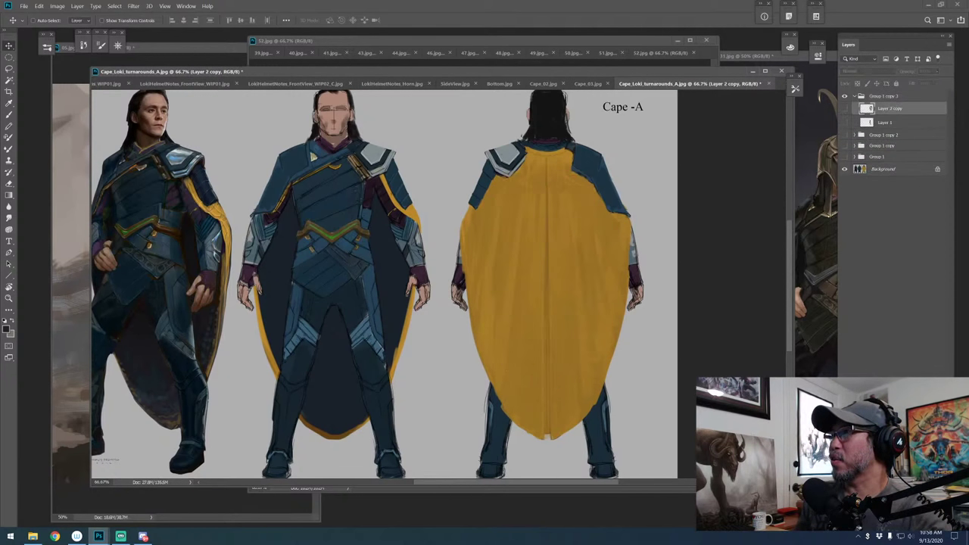
{"action": "key", "text": "ctrl+shift+alt+n"}
{"action": "key", "text": "b"}
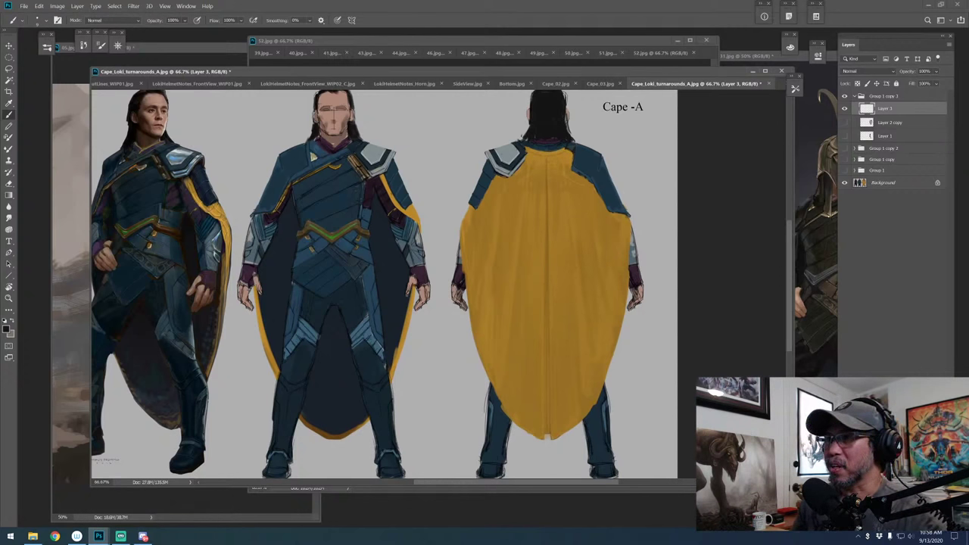
Sketch a rough dark-line emblem idea with a V-shaped bottom on Layer 3 near the head
{"action": "mouse_move", "coordinate": [388, 106]}
{"action": "left_mouse_down"}
{"action": "mouse_move", "coordinate": [400, 120]}
{"action": "mouse_move", "coordinate": [409, 115]}
{"action": "mouse_move", "coordinate": [415, 177]}
{"action": "left_mouse_up"}
{"action": "left_click_drag", "start_coordinate": [467, 116], "coordinate": [455, 178]}
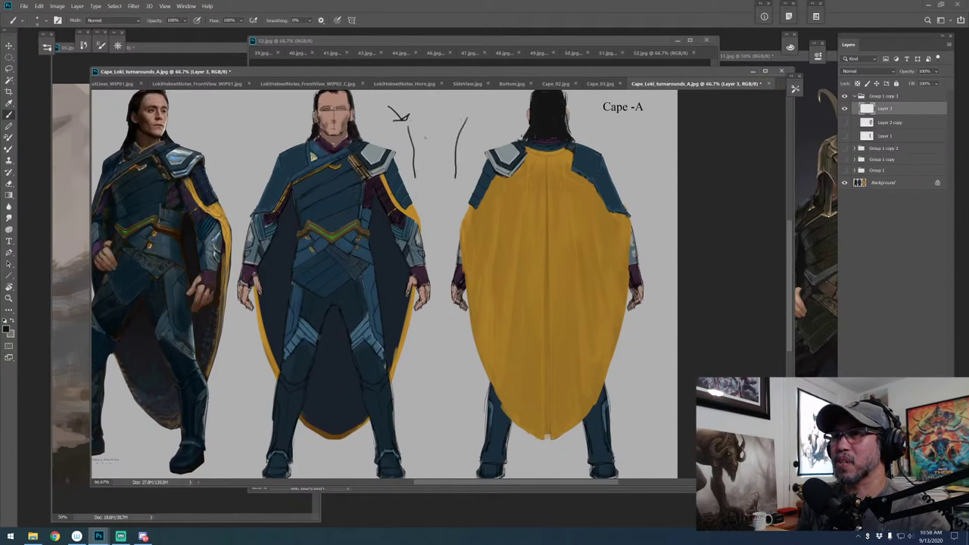
{"action": "mouse_move", "coordinate": [406, 131]}
{"action": "left_mouse_down"}
{"action": "mouse_move", "coordinate": [458, 124]}
{"action": "mouse_move", "coordinate": [433, 174]}
{"action": "left_mouse_up"}
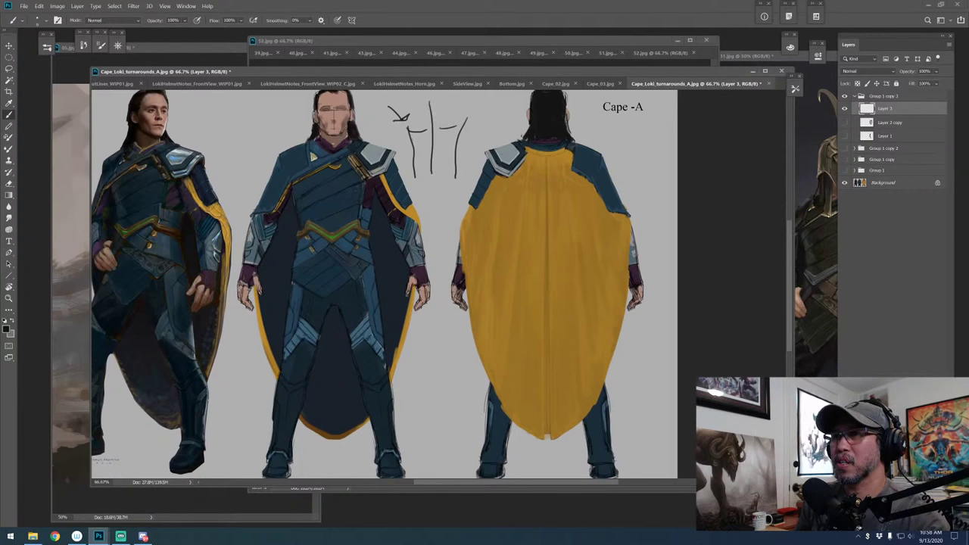
{"action": "left_click_drag", "start_coordinate": [409, 106], "coordinate": [407, 140]}
{"action": "mouse_move", "coordinate": [403, 102]}
{"action": "left_mouse_down"}
{"action": "mouse_move", "coordinate": [450, 121]}
{"action": "mouse_move", "coordinate": [461, 101]}
{"action": "left_mouse_up"}
{"action": "left_click_drag", "start_coordinate": [456, 173], "coordinate": [458, 200]}
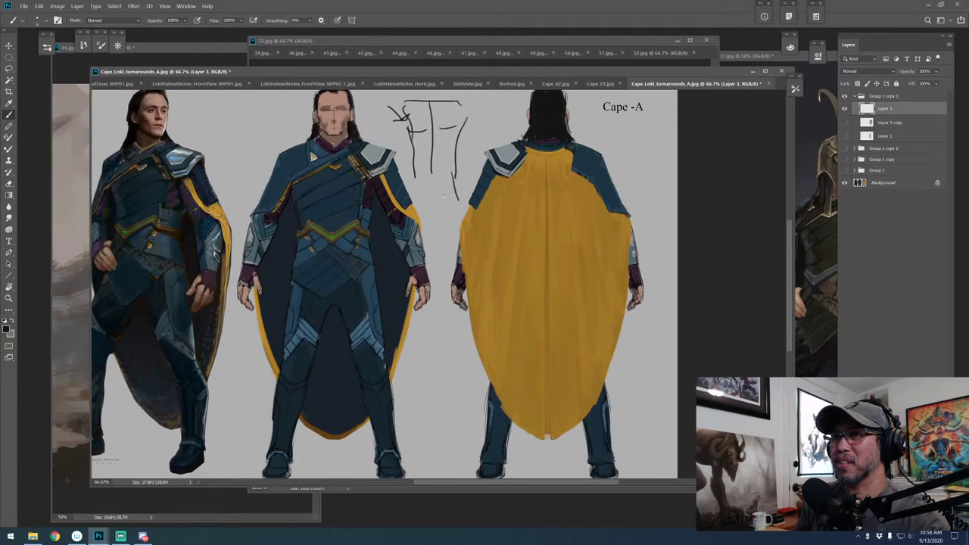
{"action": "mouse_move", "coordinate": [409, 172]}
{"action": "left_mouse_down"}
{"action": "mouse_move", "coordinate": [414, 194]}
{"action": "mouse_move", "coordinate": [455, 188]}
{"action": "mouse_move", "coordinate": [448, 169]}
{"action": "left_mouse_up"}
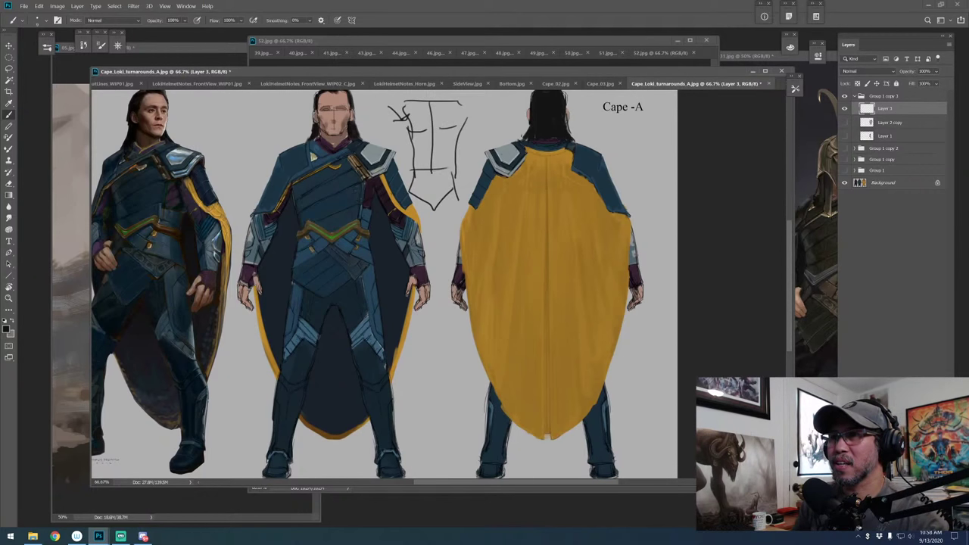
{"action": "key", "text": "l"}
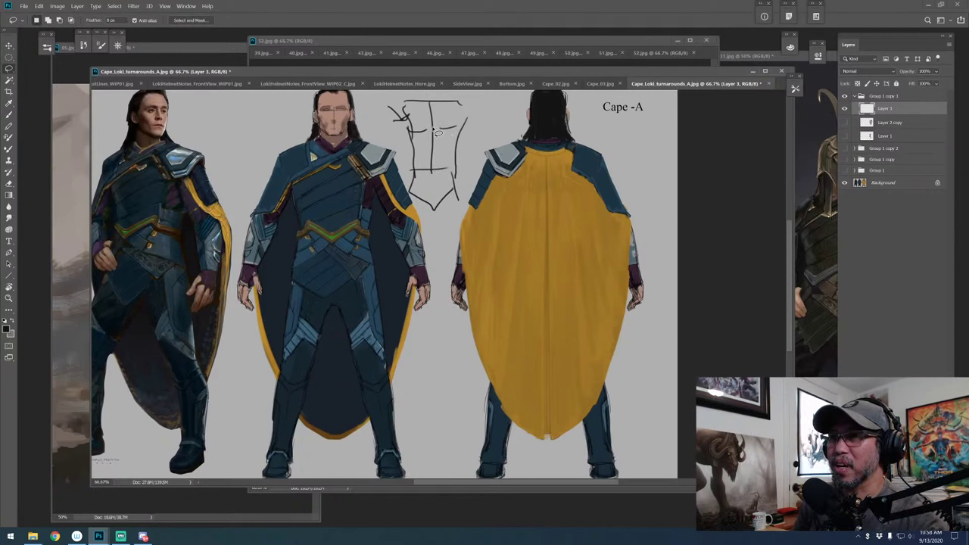
Fill black shapes into the sketch's top-right and top-left corners
{"action": "mouse_move", "coordinate": [470, 121]}
{"action": "left_mouse_down"}
{"action": "mouse_move", "coordinate": [443, 133]}
{"action": "mouse_move", "coordinate": [476, 119]}
{"action": "mouse_move", "coordinate": [468, 134]}
{"action": "mouse_move", "coordinate": [484, 117]}
{"action": "mouse_move", "coordinate": [476, 143]}
{"action": "mouse_move", "coordinate": [485, 113]}
{"action": "mouse_move", "coordinate": [463, 138]}
{"action": "mouse_move", "coordinate": [470, 125]}
{"action": "mouse_move", "coordinate": [465, 153]}
{"action": "left_mouse_up"}
{"action": "key", "text": "alt+BackSpace"}
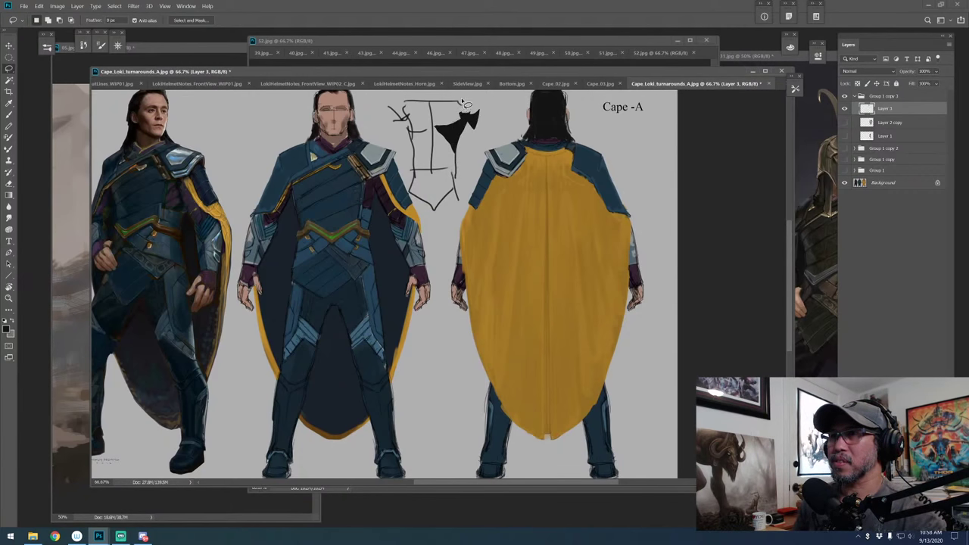
{"action": "key", "text": "ctrl+d"}
{"action": "mouse_move", "coordinate": [413, 127]}
{"action": "left_mouse_down"}
{"action": "mouse_move", "coordinate": [430, 141]}
{"action": "mouse_move", "coordinate": [405, 133]}
{"action": "mouse_move", "coordinate": [403, 114]}
{"action": "mouse_move", "coordinate": [426, 139]}
{"action": "mouse_move", "coordinate": [415, 129]}
{"action": "left_mouse_up"}
{"action": "key", "text": "alt+BackSpace"}
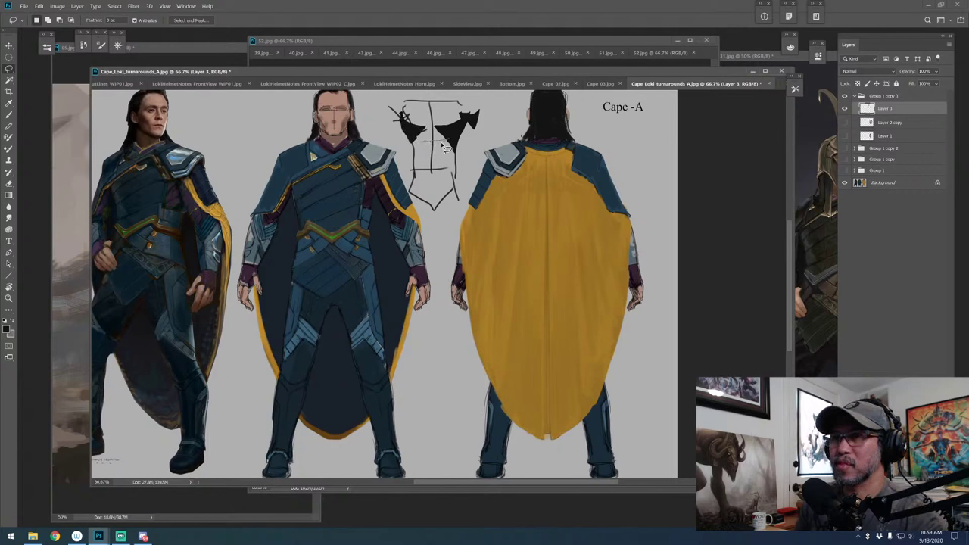
Fill the area below the corners and a strip across the top with black, then select the right shoulder
{"action": "mouse_move", "coordinate": [422, 144]}
{"action": "left_mouse_down"}
{"action": "mouse_move", "coordinate": [447, 140]}
{"action": "mouse_move", "coordinate": [431, 160]}
{"action": "mouse_move", "coordinate": [421, 153]}
{"action": "mouse_move", "coordinate": [455, 151]}
{"action": "mouse_move", "coordinate": [424, 159]}
{"action": "mouse_move", "coordinate": [430, 168]}
{"action": "mouse_move", "coordinate": [435, 159]}
{"action": "mouse_move", "coordinate": [431, 174]}
{"action": "left_mouse_up"}
{"action": "key", "text": "alt+BackSpace"}
{"action": "key", "text": "alt+BackSpace"}
{"action": "key", "text": "alt+BackSpace"}
{"action": "key", "text": "alt+BackSpace"}
{"action": "mouse_move", "coordinate": [421, 98]}
{"action": "left_mouse_down"}
{"action": "mouse_move", "coordinate": [428, 117]}
{"action": "mouse_move", "coordinate": [458, 113]}
{"action": "mouse_move", "coordinate": [443, 93]}
{"action": "mouse_move", "coordinate": [417, 97]}
{"action": "mouse_move", "coordinate": [424, 115]}
{"action": "left_mouse_up"}
{"action": "key", "text": "alt+BackSpace"}
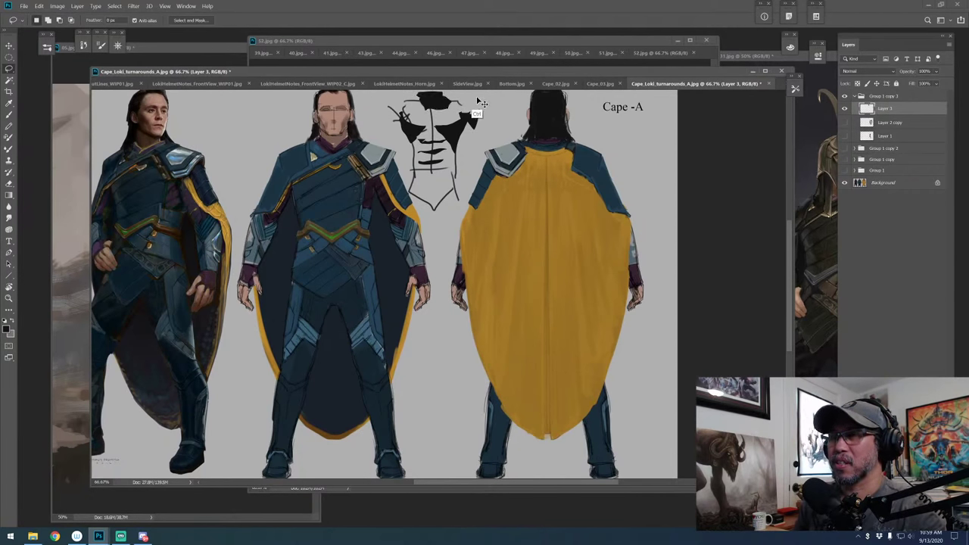
{"action": "mouse_move", "coordinate": [470, 101]}
{"action": "left_mouse_down"}
{"action": "mouse_move", "coordinate": [488, 152]}
{"action": "mouse_move", "coordinate": [476, 149]}
{"action": "mouse_move", "coordinate": [473, 131]}
{"action": "mouse_move", "coordinate": [397, 118]}
{"action": "mouse_move", "coordinate": [381, 141]}
{"action": "mouse_move", "coordinate": [388, 173]}
{"action": "left_mouse_up"}
{"action": "key", "text": "g"}
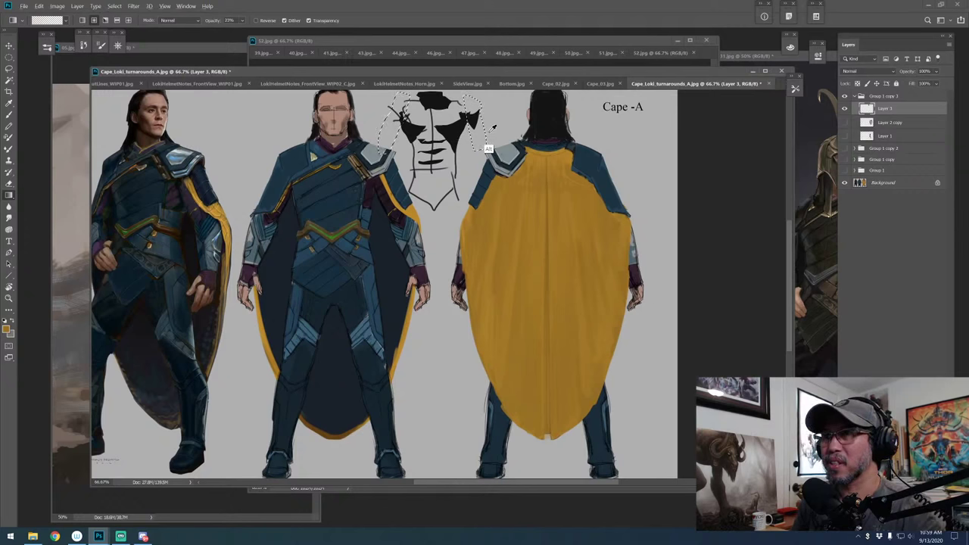
Set the foreground colour to light grey #d4d4d4 for the soft gradient wash
{"action": "left_click", "coordinate": [7, 327]}
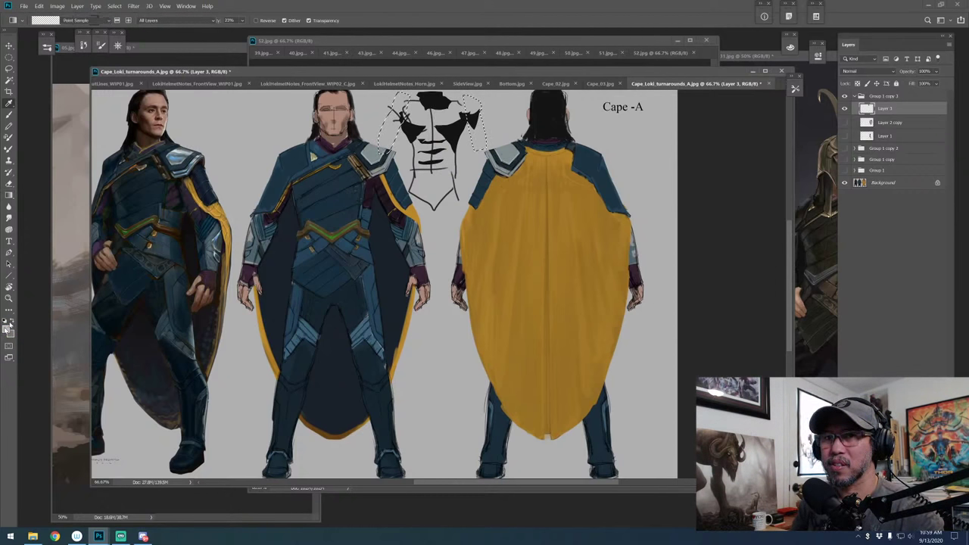
{"action": "left_click", "coordinate": [617, 227]}
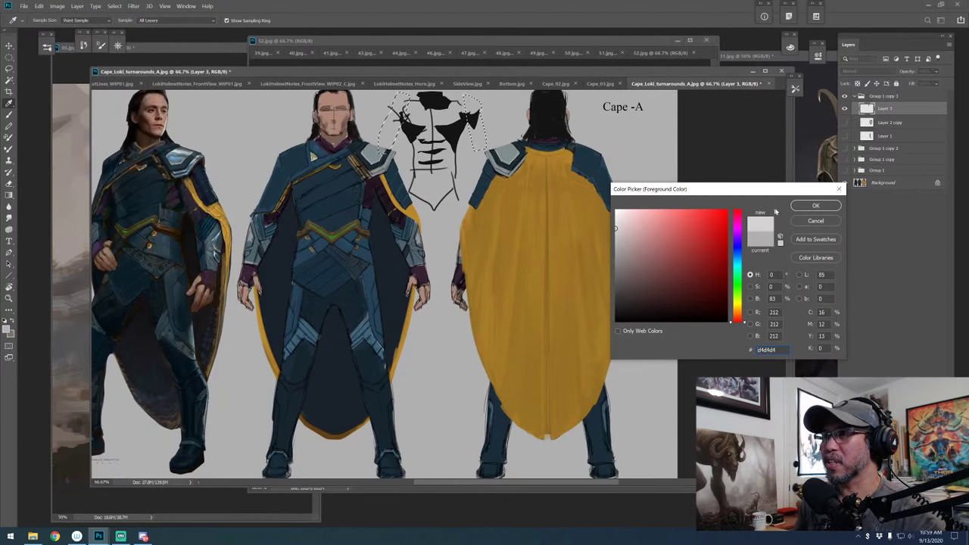
{"action": "left_click", "coordinate": [807, 207]}
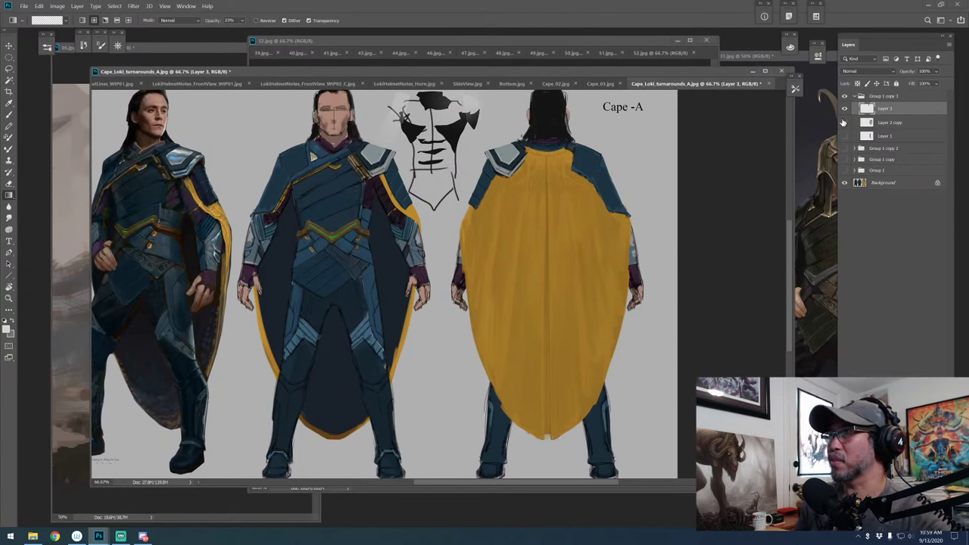
{"action": "key", "text": "b"}
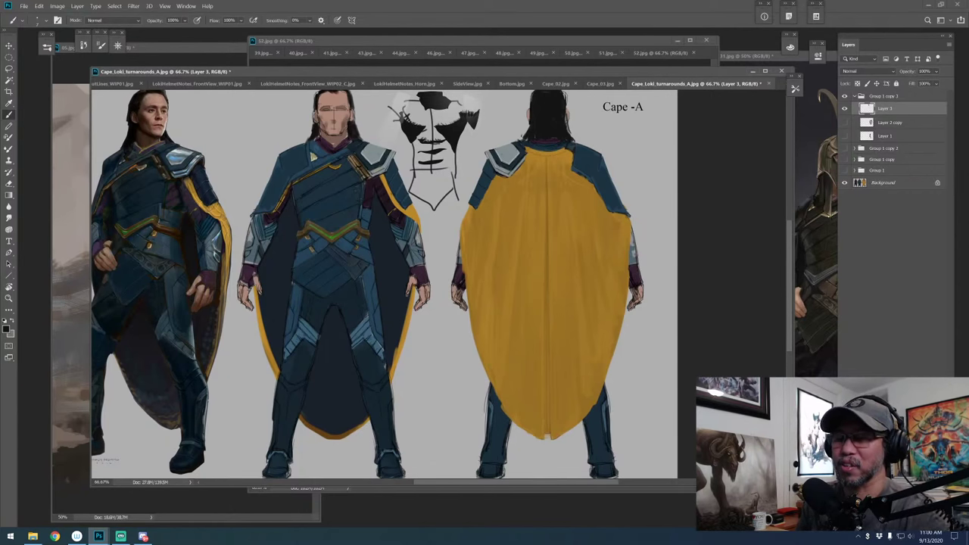
Smudge the sketch from centre to right horn at 20% strength, then sample the cape's yellow
{"action": "key", "text": "r"}
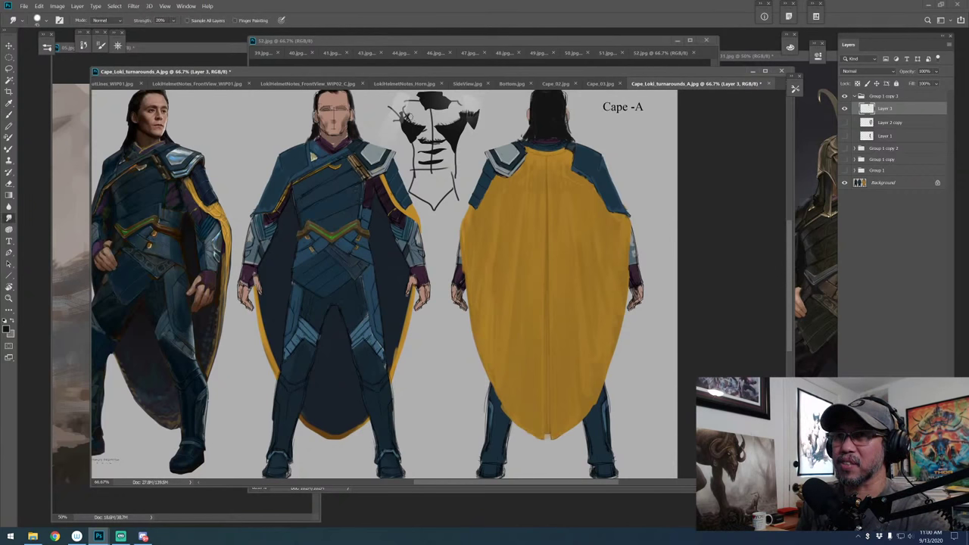
{"action": "mouse_move", "coordinate": [426, 125]}
{"action": "left_mouse_down"}
{"action": "mouse_move", "coordinate": [447, 128]}
{"action": "mouse_move", "coordinate": [470, 111]}
{"action": "left_mouse_up"}
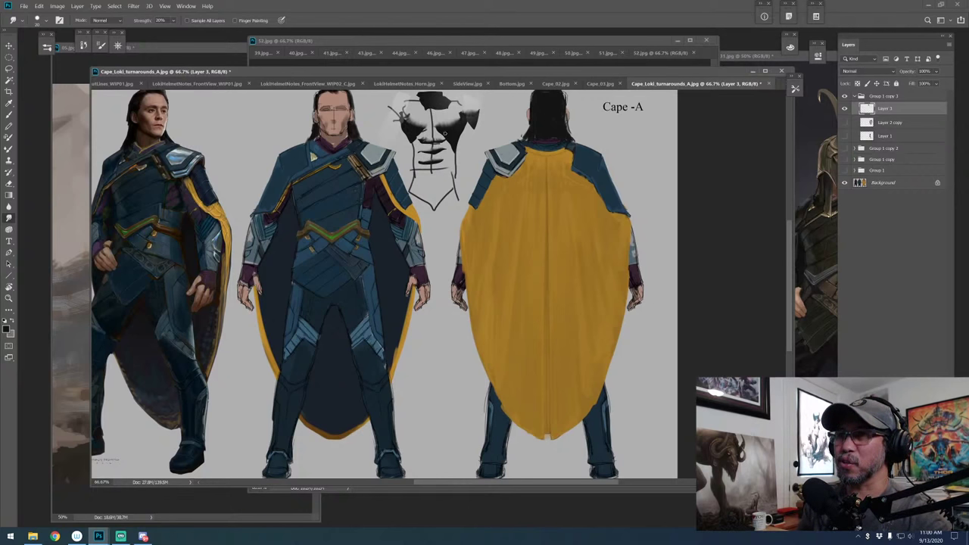
{"action": "key", "text": "b"}
{"action": "left_click", "coordinate": [495, 203], "text": "alt"}
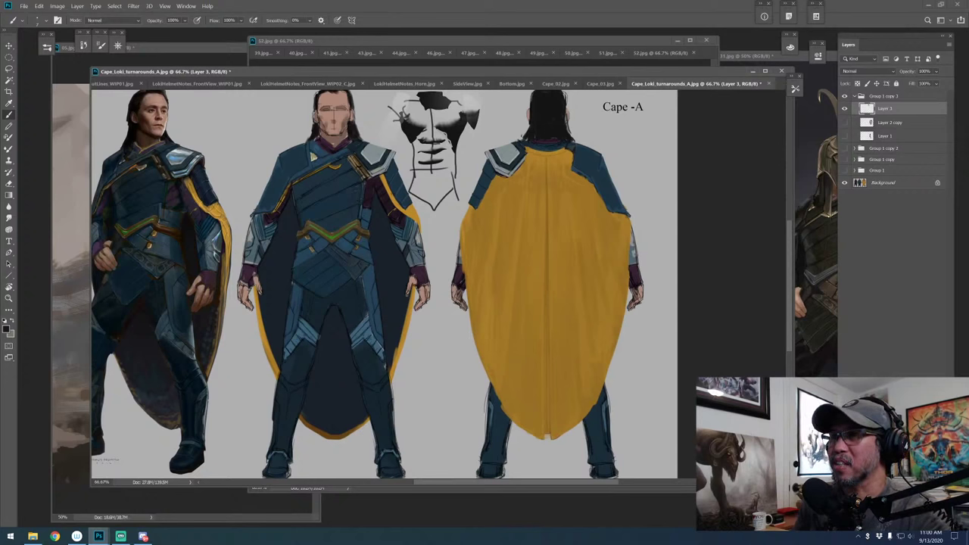
Undo the two test strokes, reselect Layer 3 and add a new Layer 4 above it
{"action": "mouse_move", "coordinate": [459, 236]}
{"action": "left_mouse_down"}
{"action": "mouse_move", "coordinate": [491, 387]}
{"action": "mouse_move", "coordinate": [560, 436]}
{"action": "mouse_move", "coordinate": [624, 338]}
{"action": "left_mouse_up"}
{"action": "key", "text": "ctrl+z"}
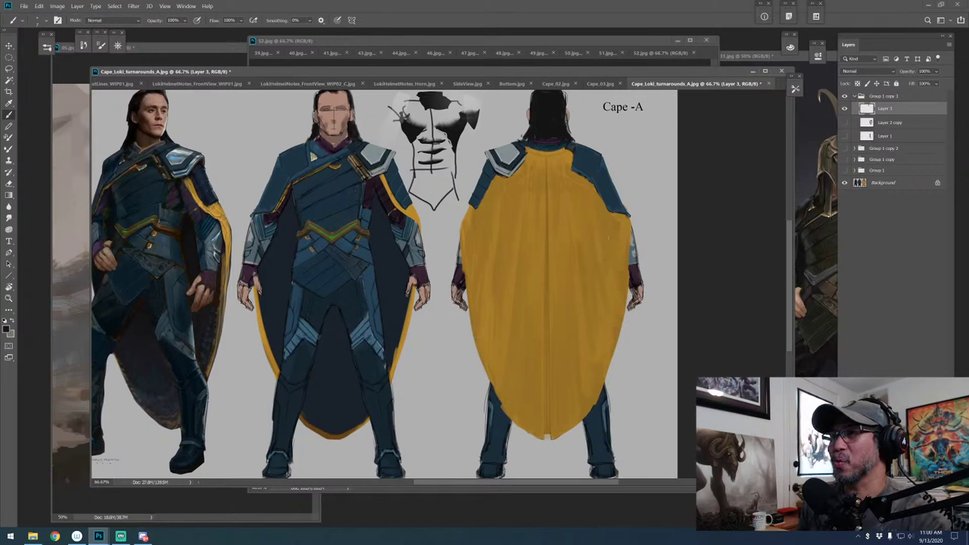
{"action": "mouse_move", "coordinate": [612, 224]}
{"action": "left_mouse_down"}
{"action": "mouse_move", "coordinate": [606, 319]}
{"action": "mouse_move", "coordinate": [562, 182]}
{"action": "mouse_move", "coordinate": [611, 227]}
{"action": "left_mouse_up"}
{"action": "key", "text": "ctrl+z"}
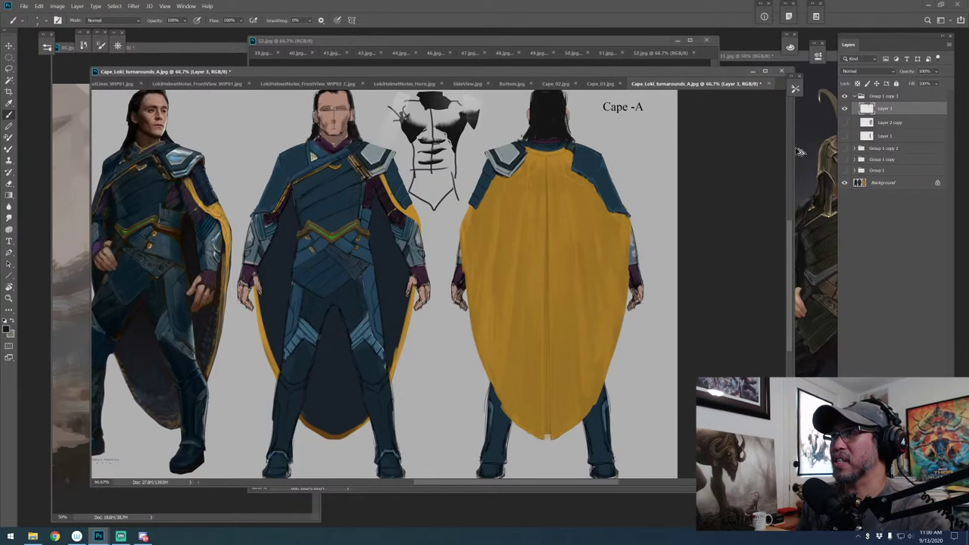
{"action": "left_click", "coordinate": [856, 150]}
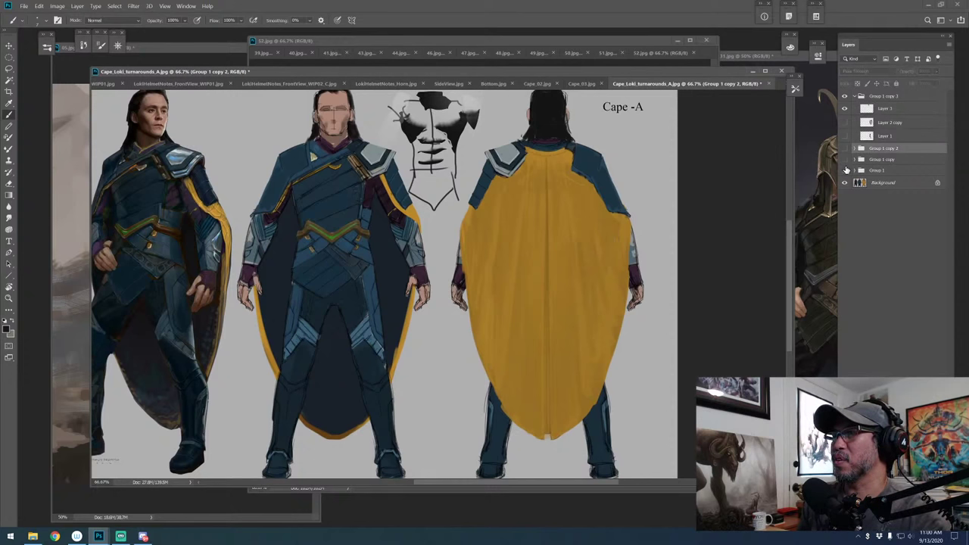
{"action": "left_click", "coordinate": [855, 149]}
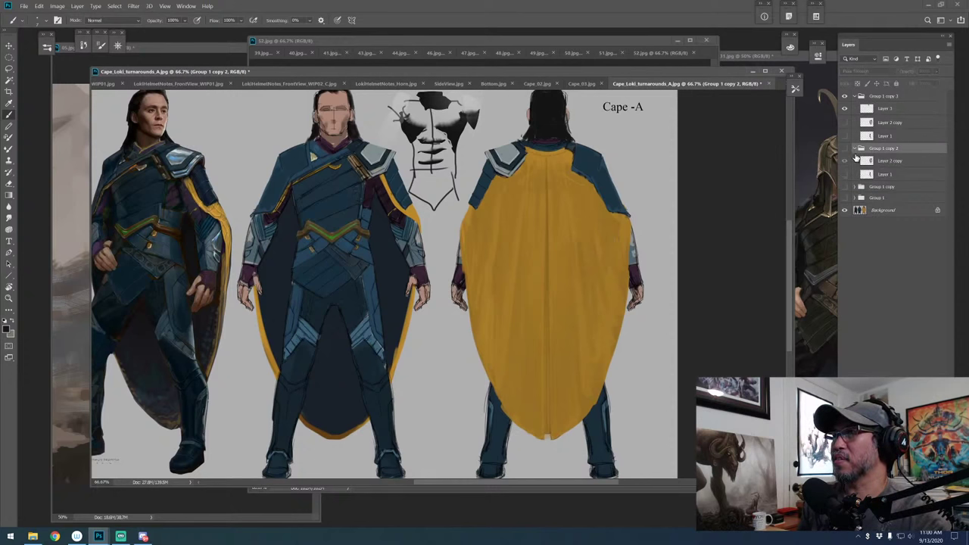
{"action": "left_click", "coordinate": [855, 150]}
{"action": "left_click", "coordinate": [902, 110]}
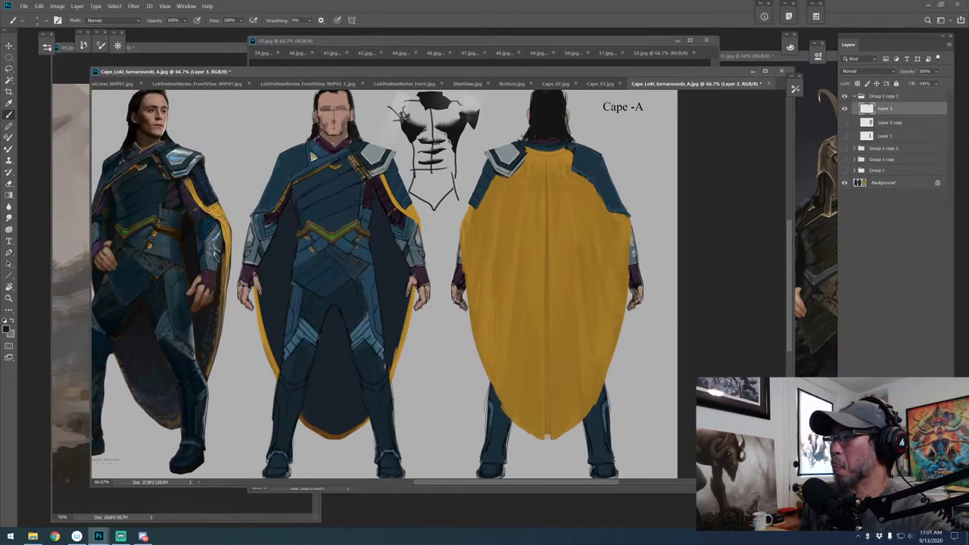
{"action": "key", "text": "ctrl+shift+alt+n"}
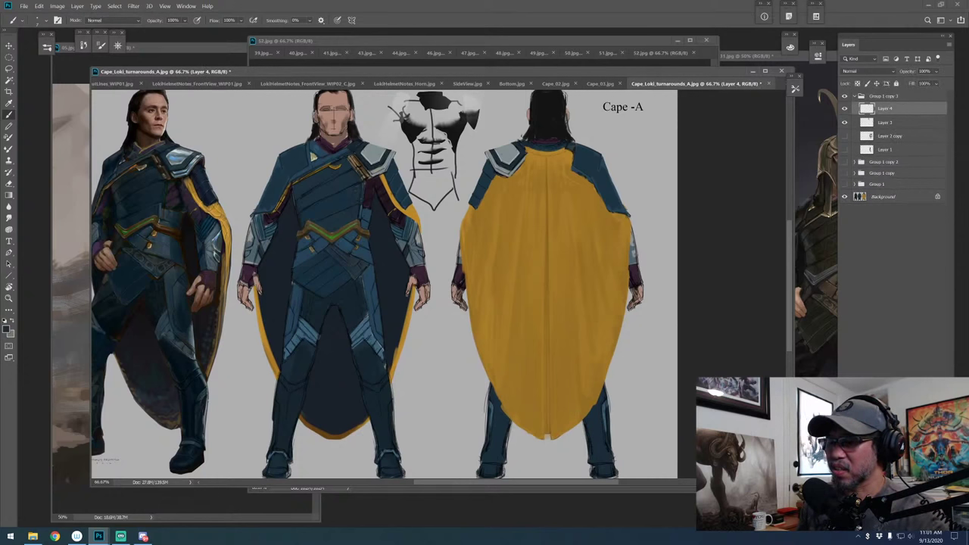
Notch and extend the cape's right edge into a long flowing yellow tail
{"action": "left_click_drag", "start_coordinate": [591, 418], "coordinate": [594, 324]}
{"action": "mouse_move", "coordinate": [590, 391]}
{"action": "left_mouse_down"}
{"action": "mouse_move", "coordinate": [593, 415]}
{"action": "mouse_move", "coordinate": [599, 341]}
{"action": "mouse_move", "coordinate": [615, 361]}
{"action": "mouse_move", "coordinate": [619, 306]}
{"action": "left_mouse_up"}
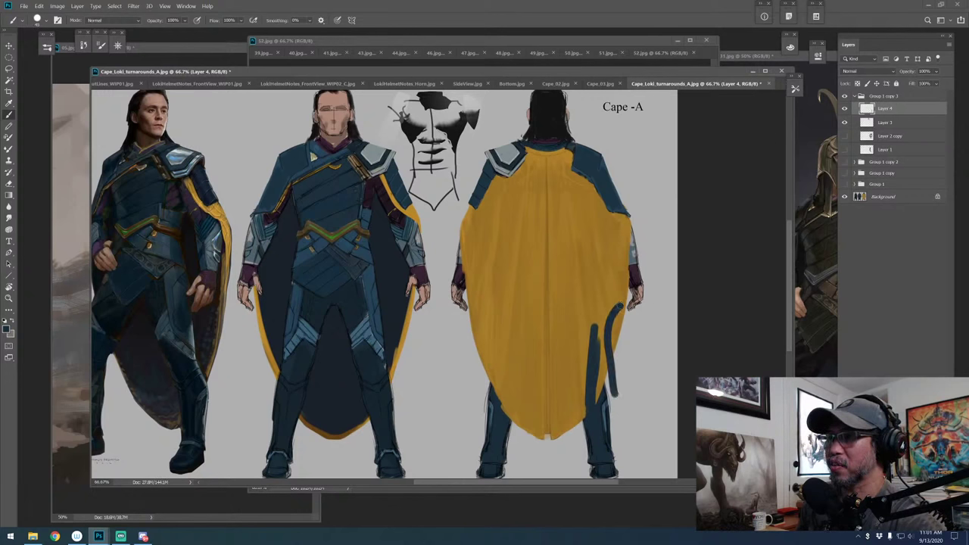
{"action": "key", "text": "ctrl+z"}
{"action": "left_click", "coordinate": [635, 332], "text": "alt"}
{"action": "mouse_move", "coordinate": [627, 303]}
{"action": "left_mouse_down"}
{"action": "mouse_move", "coordinate": [606, 325]}
{"action": "mouse_move", "coordinate": [617, 348]}
{"action": "mouse_move", "coordinate": [628, 338]}
{"action": "left_mouse_up"}
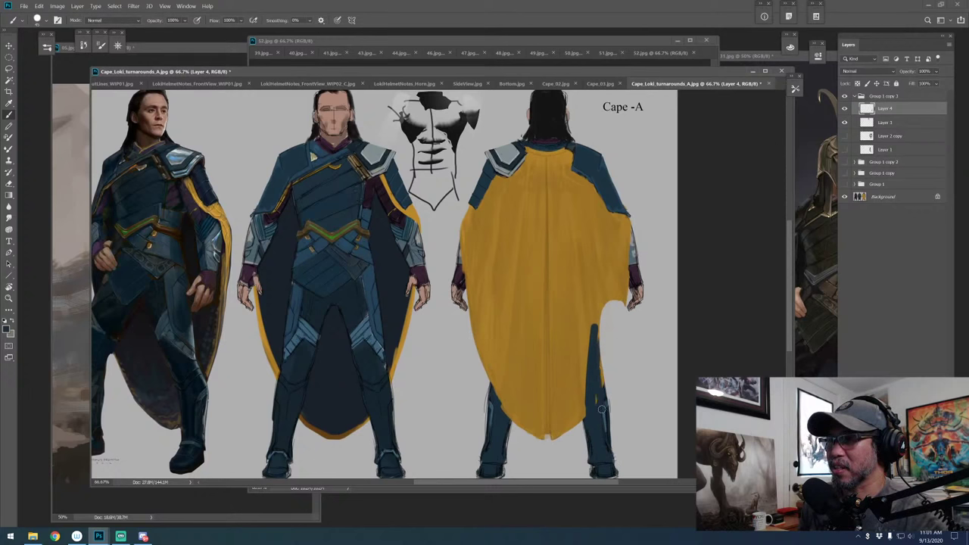
{"action": "left_click", "coordinate": [581, 375], "text": "alt"}
{"action": "left_click_drag", "start_coordinate": [610, 301], "coordinate": [601, 387]}
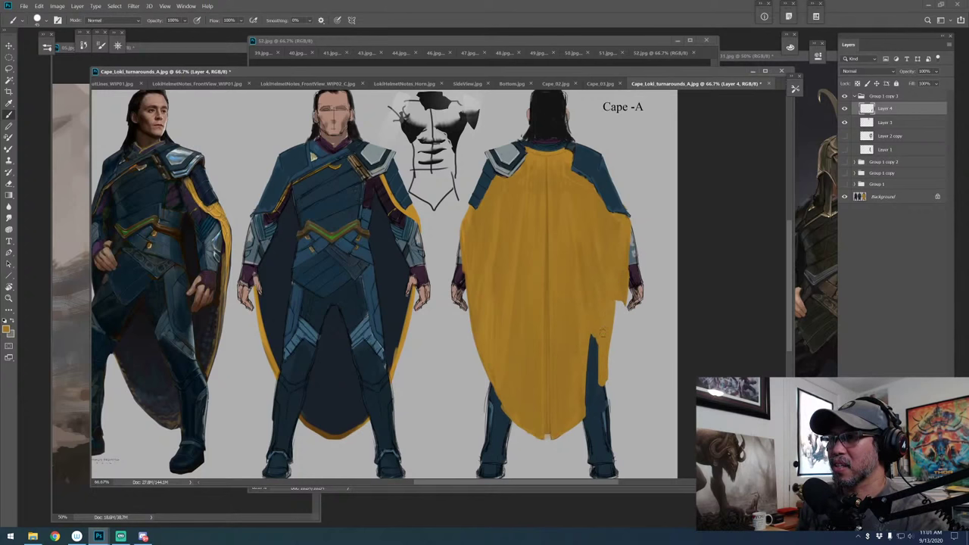
{"action": "mouse_move", "coordinate": [611, 340]}
{"action": "left_mouse_down"}
{"action": "mouse_move", "coordinate": [620, 366]}
{"action": "mouse_move", "coordinate": [609, 293]}
{"action": "mouse_move", "coordinate": [619, 276]}
{"action": "mouse_move", "coordinate": [638, 403]}
{"action": "left_mouse_up"}
{"action": "left_click_drag", "start_coordinate": [627, 273], "coordinate": [650, 448]}
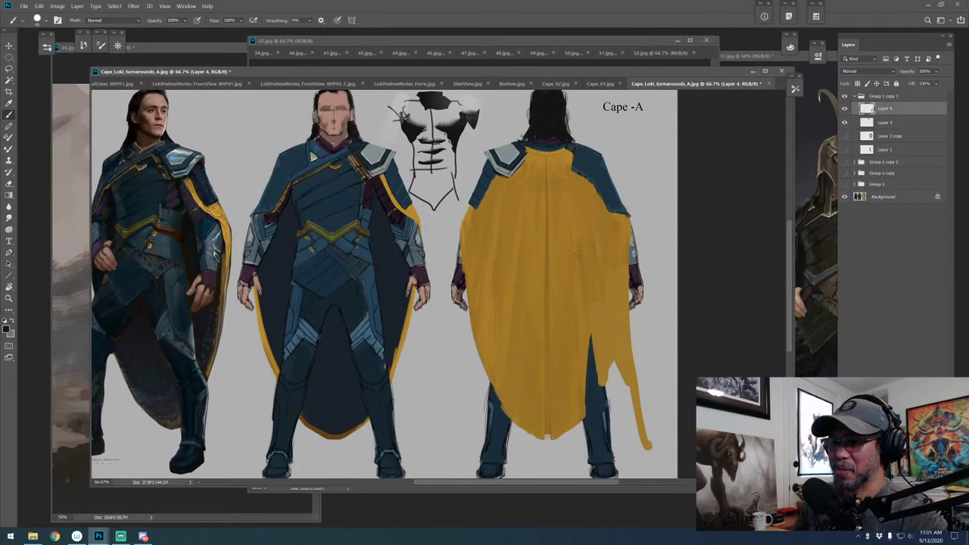
Paint thin dark fold lines down the cape's upper and middle areas
{"action": "left_click_drag", "start_coordinate": [598, 384], "coordinate": [573, 266]}
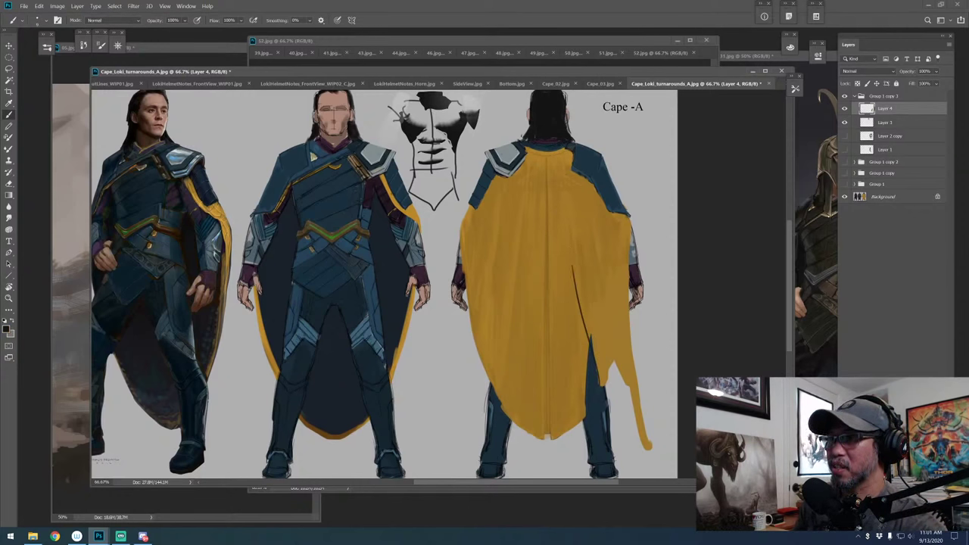
{"action": "left_click_drag", "start_coordinate": [566, 209], "coordinate": [587, 332]}
{"action": "left_click_drag", "start_coordinate": [572, 229], "coordinate": [590, 338]}
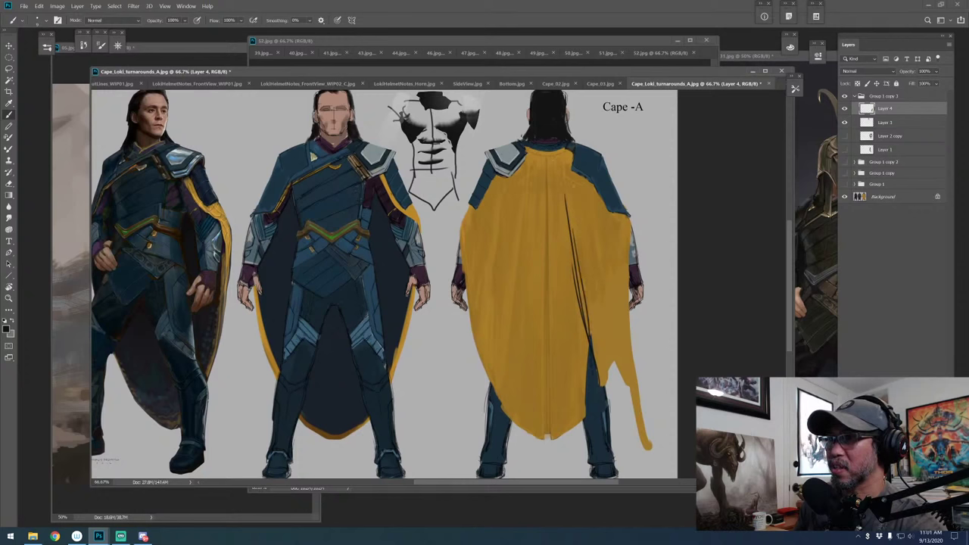
{"action": "mouse_move", "coordinate": [569, 184]}
{"action": "left_mouse_down"}
{"action": "mouse_move", "coordinate": [584, 248]}
{"action": "mouse_move", "coordinate": [596, 224]}
{"action": "mouse_move", "coordinate": [611, 297]}
{"action": "left_mouse_up"}
{"action": "left_click_drag", "start_coordinate": [600, 203], "coordinate": [626, 304]}
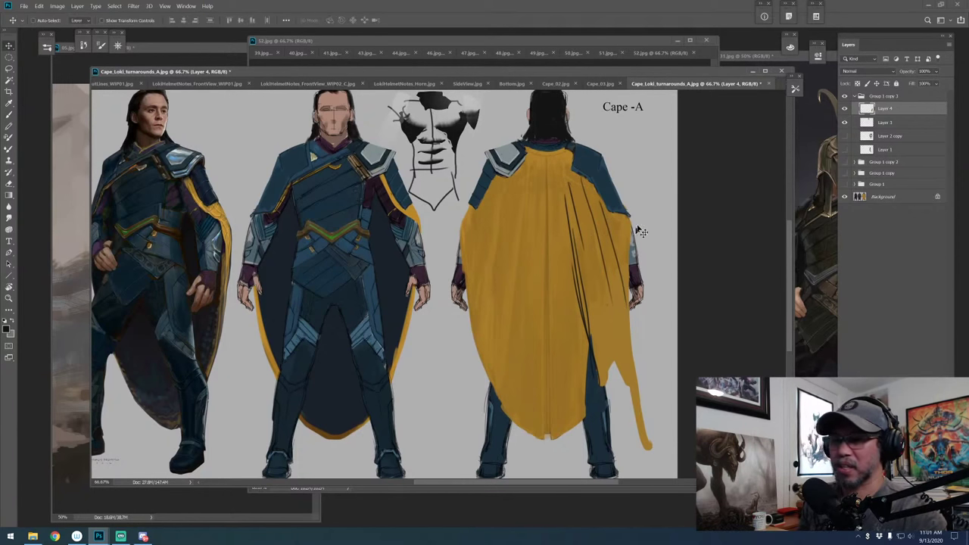
{"action": "key", "text": "l"}
{"action": "mouse_move", "coordinate": [649, 204]}
{"action": "left_mouse_down"}
{"action": "mouse_move", "coordinate": [536, 188]}
{"action": "mouse_move", "coordinate": [586, 449]}
{"action": "mouse_move", "coordinate": [644, 464]}
{"action": "mouse_move", "coordinate": [671, 432]}
{"action": "mouse_move", "coordinate": [662, 310]}
{"action": "mouse_move", "coordinate": [550, 326]}
{"action": "left_mouse_up"}
{"action": "key", "text": "ctrl+shift+j"}
{"action": "key", "text": "v"}
{"action": "key", "text": "ctrl+t"}
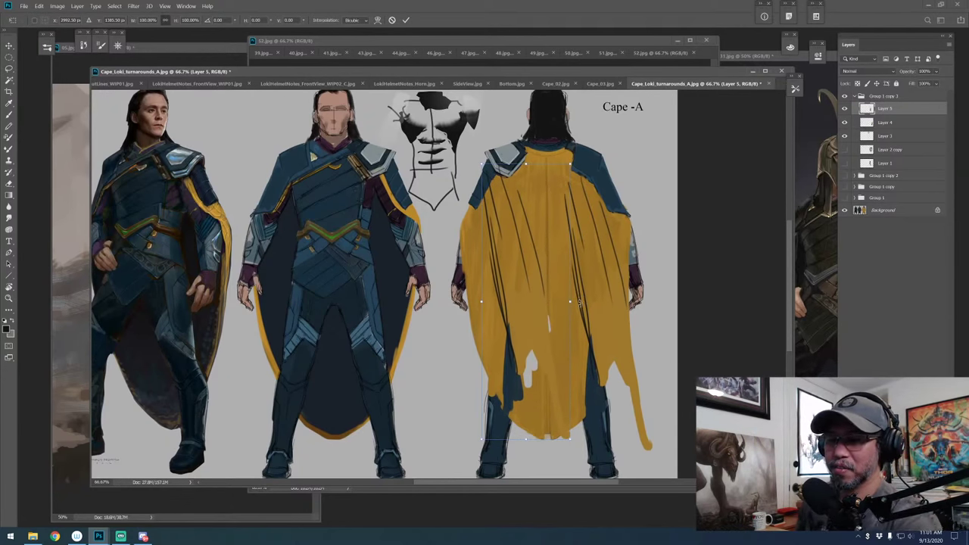
{"action": "key", "text": "Print"}
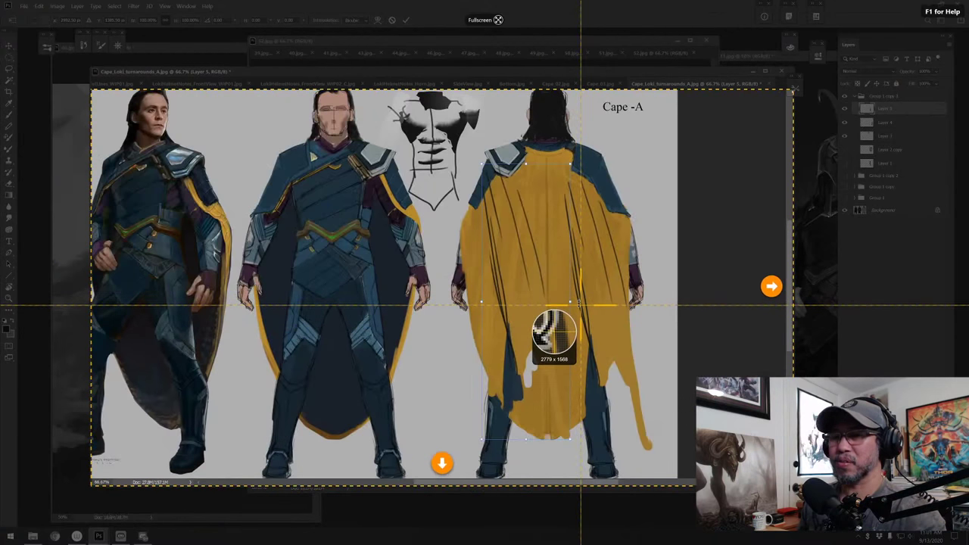
{"action": "key", "text": "Escape"}
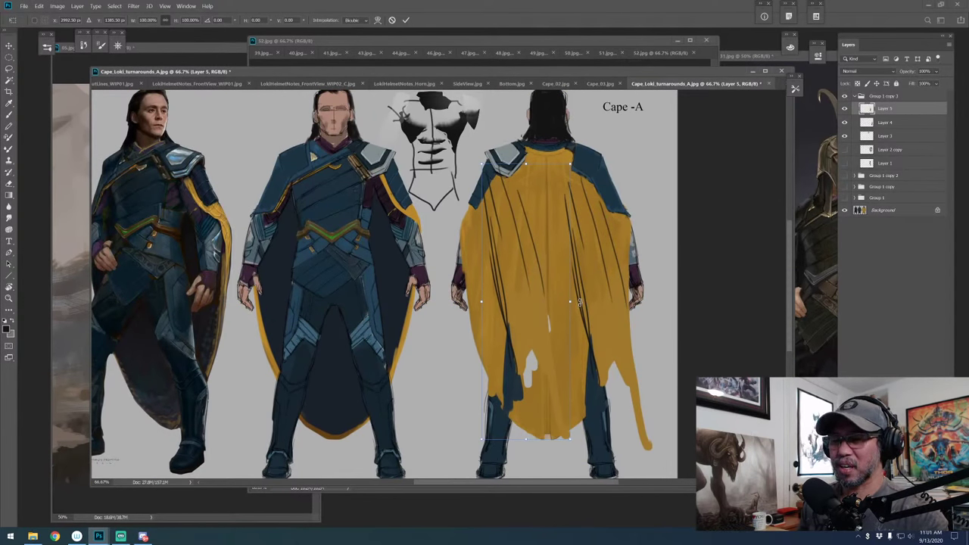
{"action": "key", "text": "Return"}
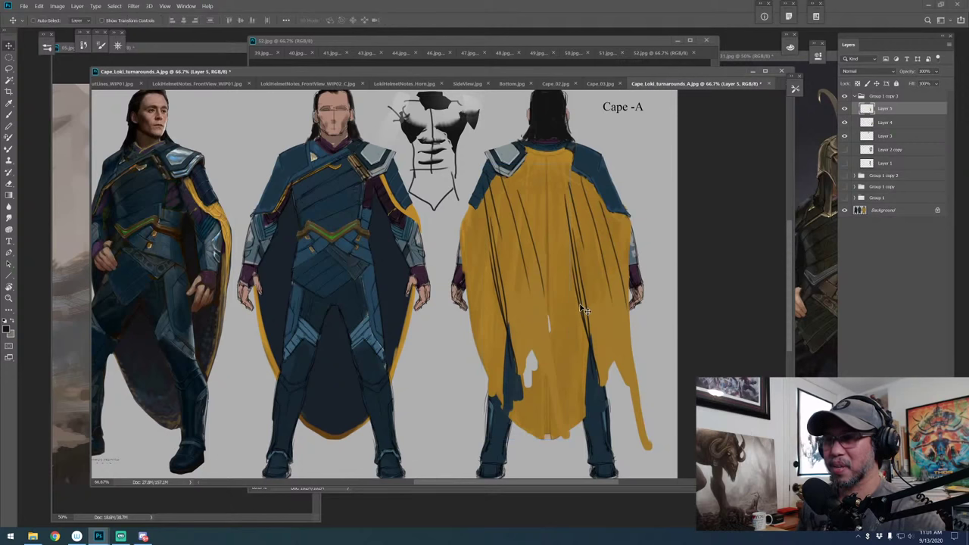
{"action": "left_click_drag", "start_coordinate": [545, 318], "coordinate": [499, 300]}
{"action": "key", "text": "ctrl+z"}
{"action": "key", "text": "b"}
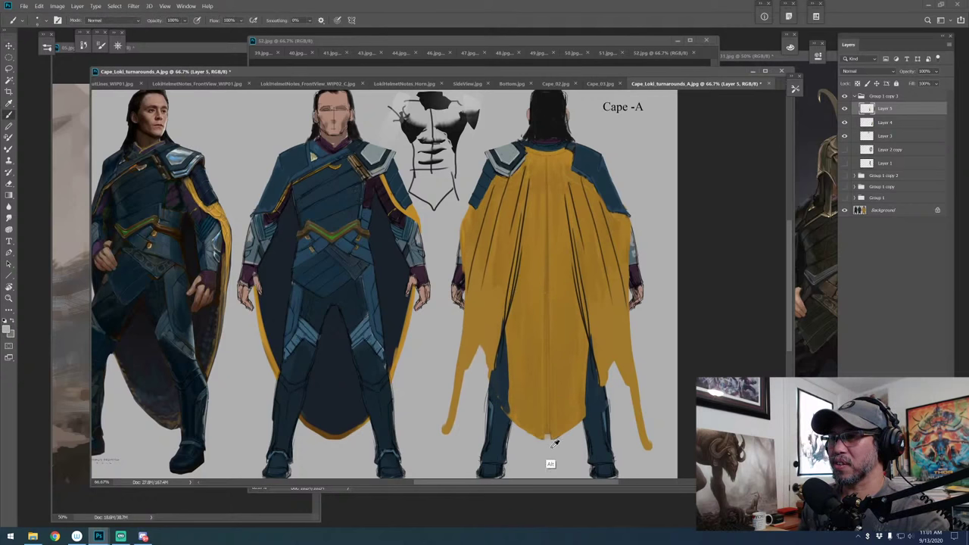
{"action": "mouse_move", "coordinate": [530, 437]}
{"action": "left_mouse_down"}
{"action": "mouse_move", "coordinate": [524, 395]}
{"action": "mouse_move", "coordinate": [534, 450]}
{"action": "mouse_move", "coordinate": [535, 344]}
{"action": "mouse_move", "coordinate": [546, 450]}
{"action": "mouse_move", "coordinate": [583, 440]}
{"action": "mouse_move", "coordinate": [549, 326]}
{"action": "left_mouse_up"}
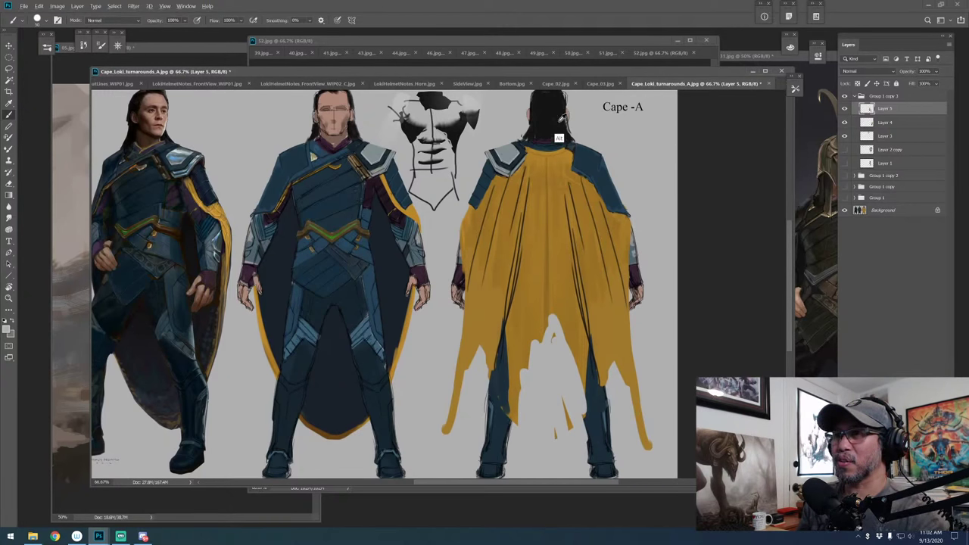
{"action": "mouse_move", "coordinate": [453, 447]}
{"action": "left_mouse_down"}
{"action": "mouse_move", "coordinate": [557, 288]}
{"action": "mouse_move", "coordinate": [632, 415]}
{"action": "mouse_move", "coordinate": [637, 446]}
{"action": "left_mouse_up"}
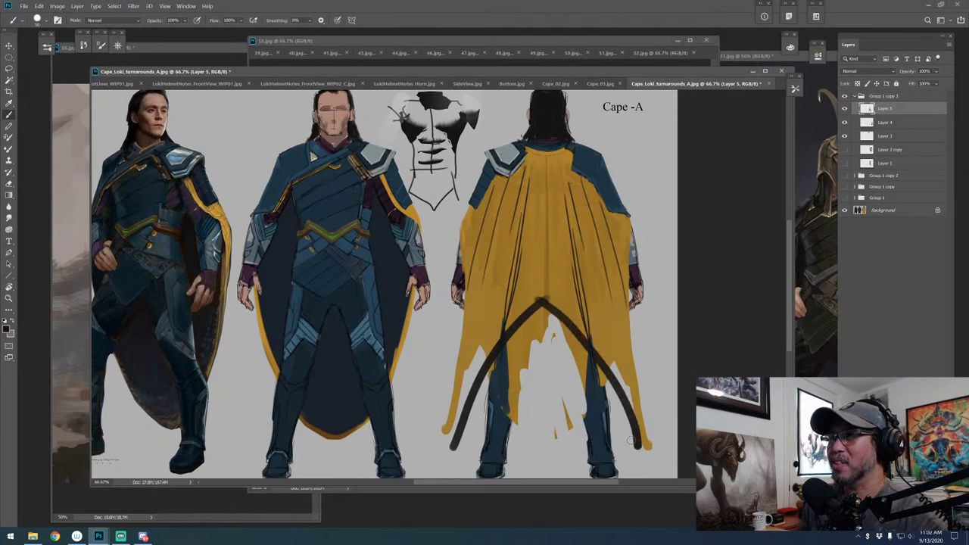
{"action": "key", "text": "ctrl+z"}
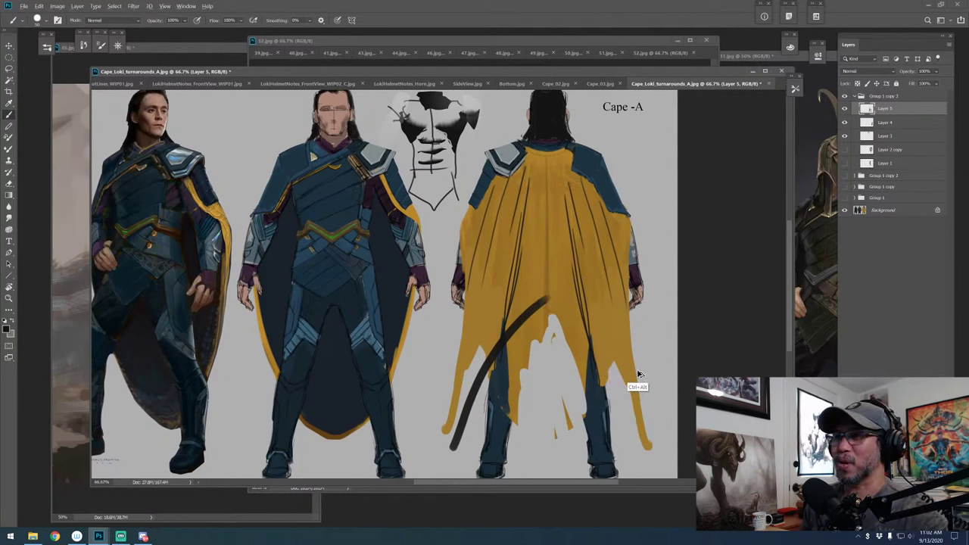
{"action": "key", "text": "ctrl+z"}
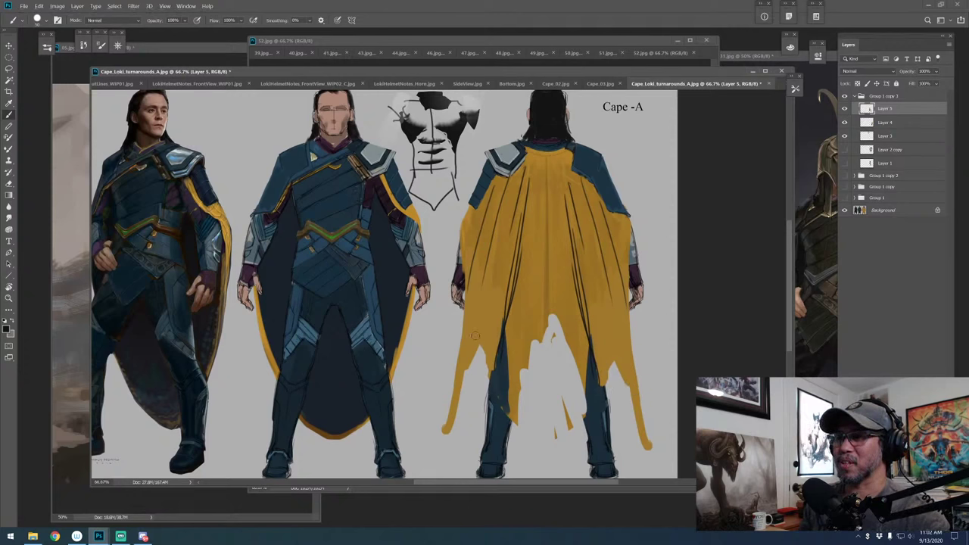
{"action": "key", "text": "e"}
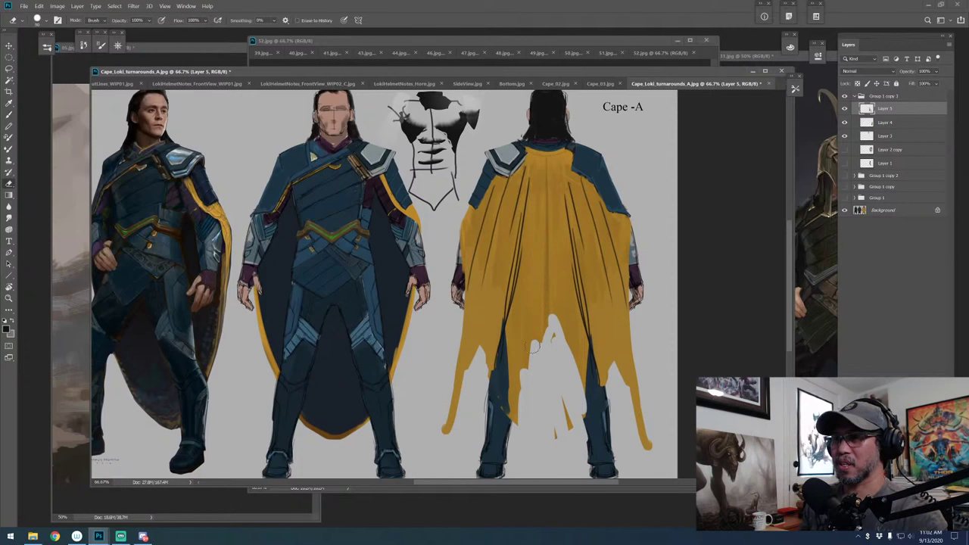
{"action": "mouse_move", "coordinate": [530, 333]}
{"action": "left_mouse_down"}
{"action": "mouse_move", "coordinate": [553, 396]}
{"action": "mouse_move", "coordinate": [568, 319]}
{"action": "mouse_move", "coordinate": [576, 409]}
{"action": "left_mouse_up"}
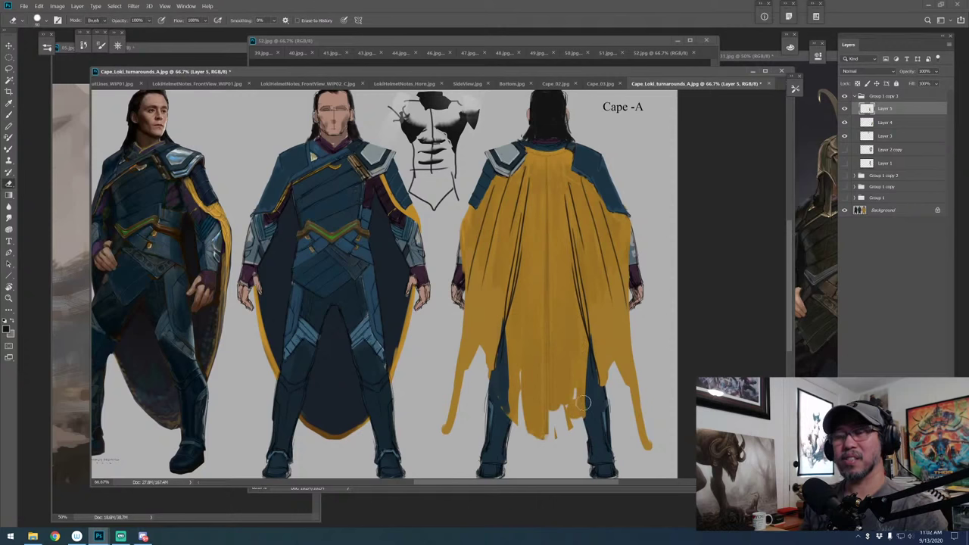
{"action": "key", "text": "ctrl+z"}
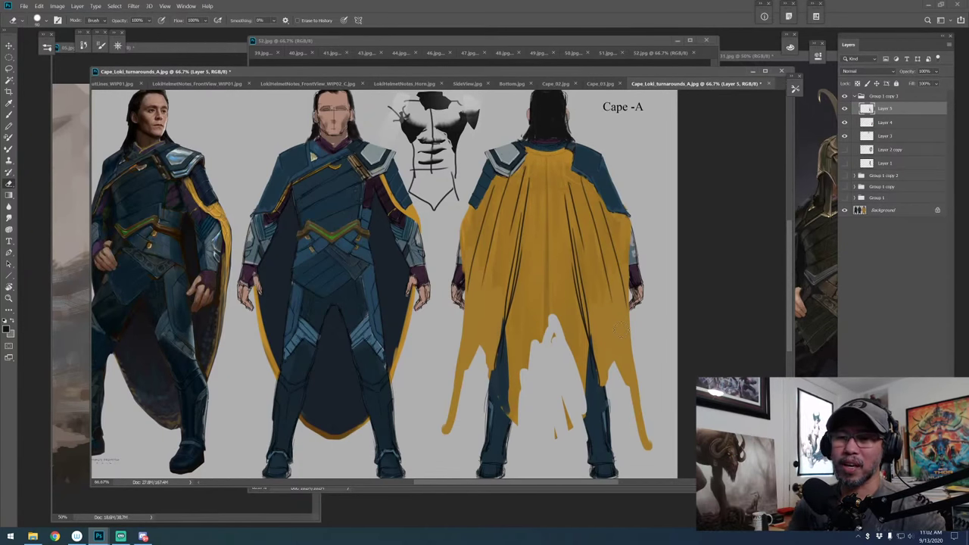
Block dark blue and grey tones onto the back view's right shoulder
{"action": "key", "text": "b"}
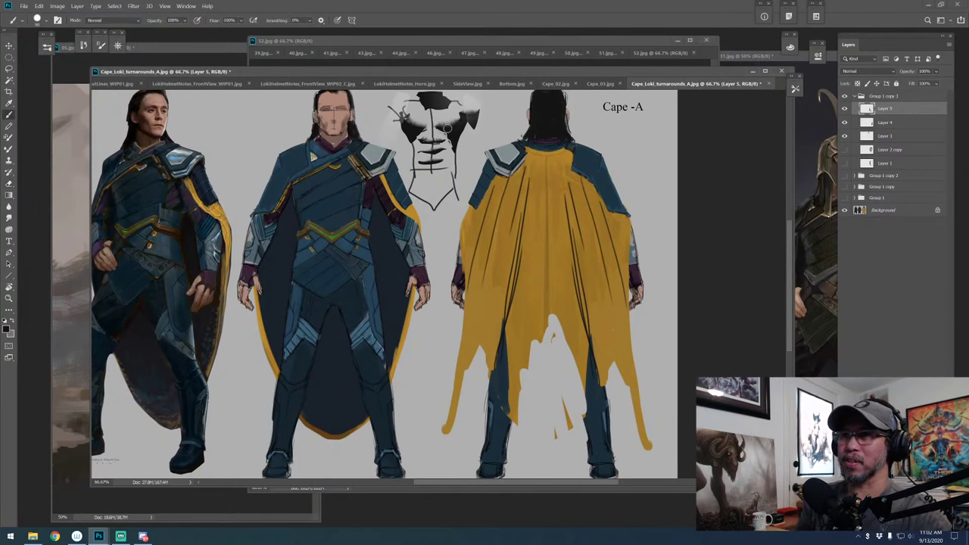
{"action": "left_click", "coordinate": [455, 129], "text": "alt"}
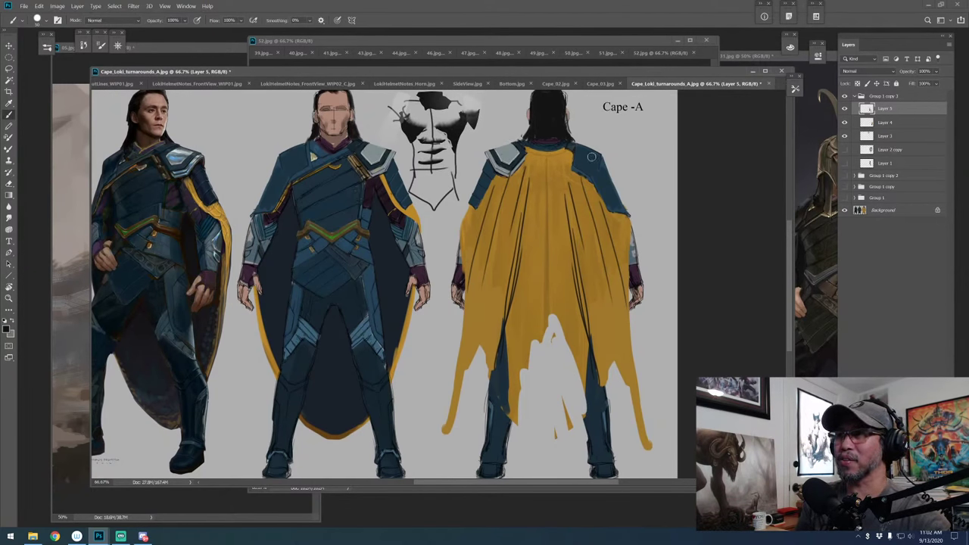
{"action": "mouse_move", "coordinate": [592, 157]}
{"action": "left_mouse_down"}
{"action": "mouse_move", "coordinate": [578, 152]}
{"action": "mouse_move", "coordinate": [615, 209]}
{"action": "mouse_move", "coordinate": [573, 157]}
{"action": "left_mouse_up"}
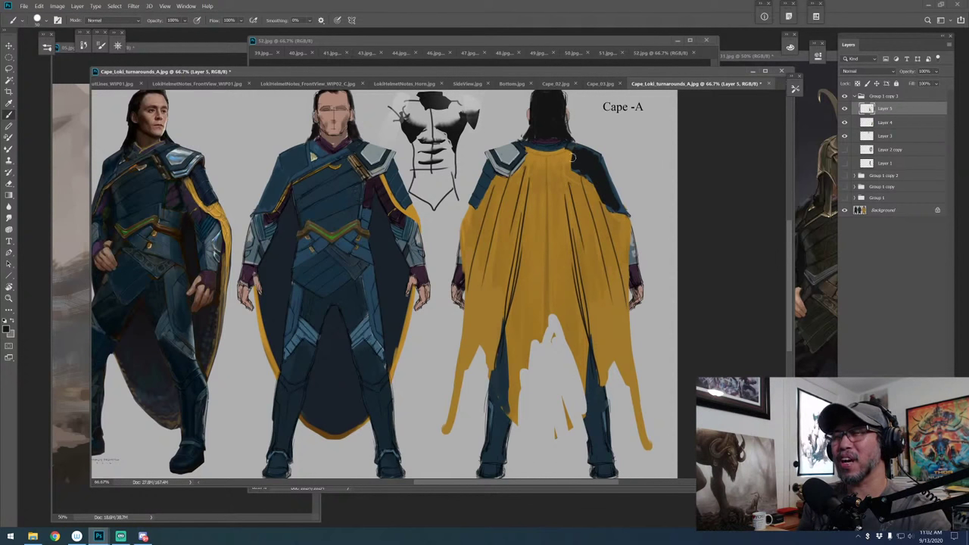
{"action": "left_click", "coordinate": [506, 180], "text": "alt"}
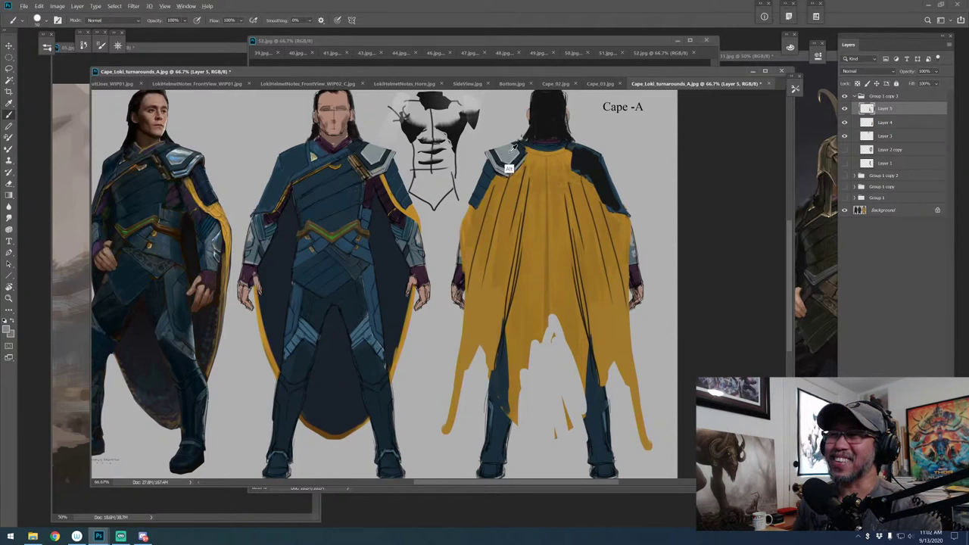
{"action": "mouse_move", "coordinate": [572, 158]}
{"action": "left_mouse_down"}
{"action": "mouse_move", "coordinate": [573, 173]}
{"action": "mouse_move", "coordinate": [595, 189]}
{"action": "left_mouse_up"}
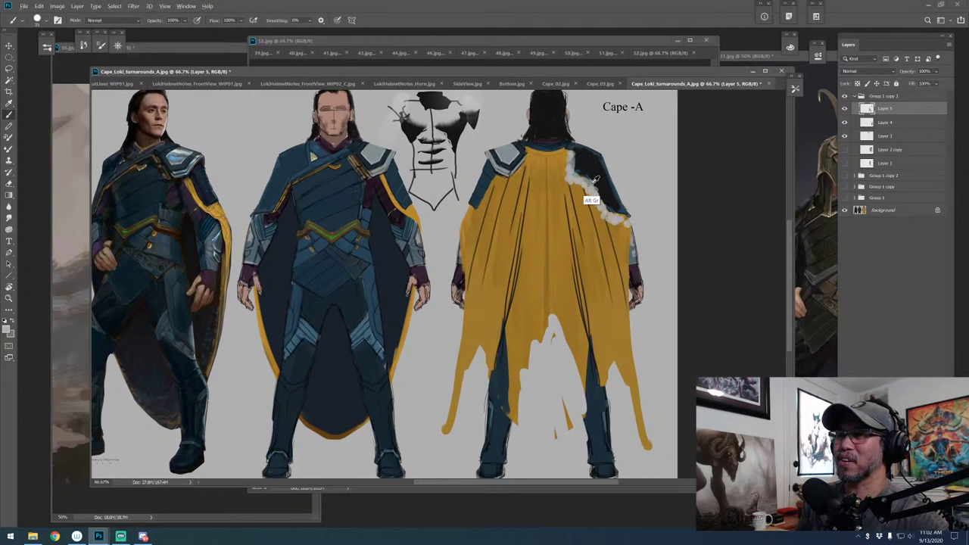
{"action": "key", "text": "alt"}
{"action": "left_click", "coordinate": [593, 150], "text": "alt"}
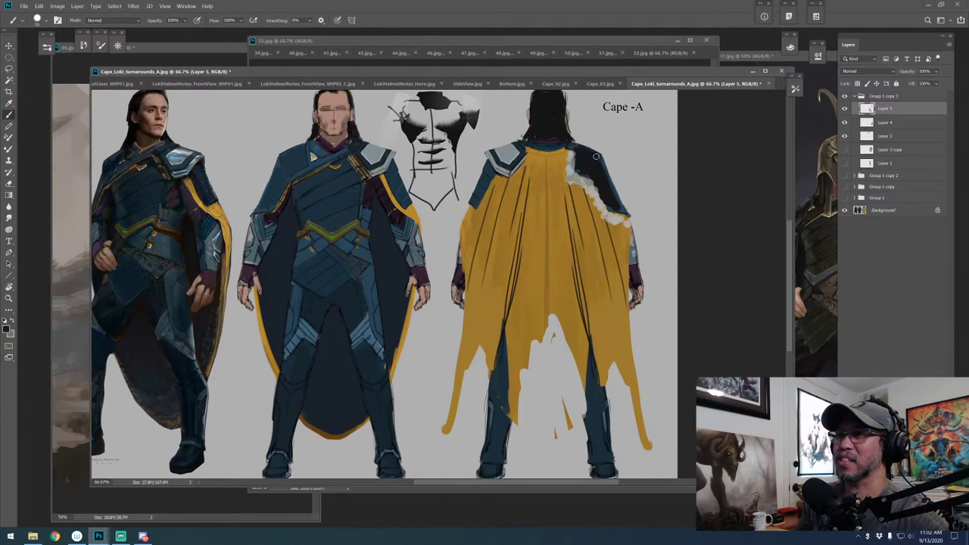
{"action": "left_click_drag", "start_coordinate": [593, 144], "coordinate": [618, 200]}
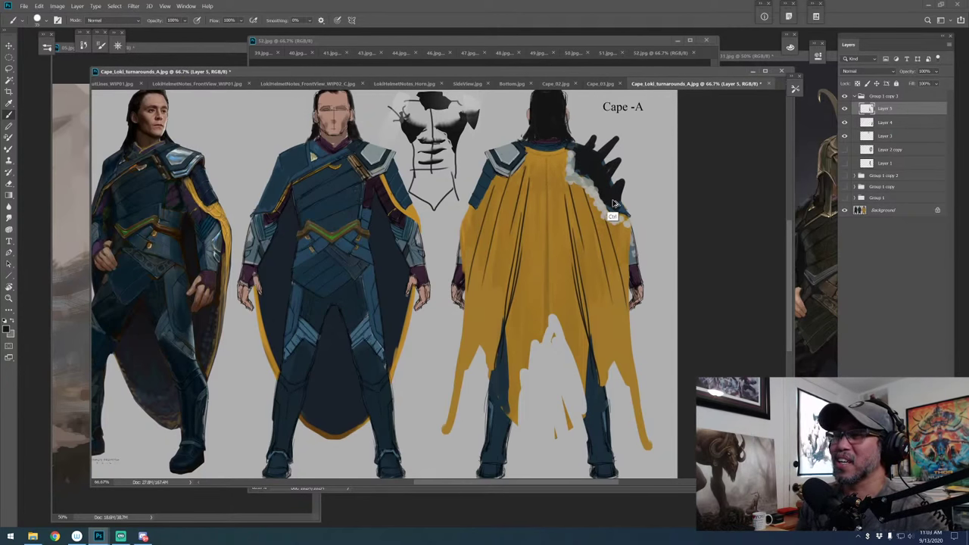
{"action": "key", "text": "ctrl+z"}
{"action": "key", "text": "ctrl+z"}
{"action": "key", "text": "ctrl+z"}
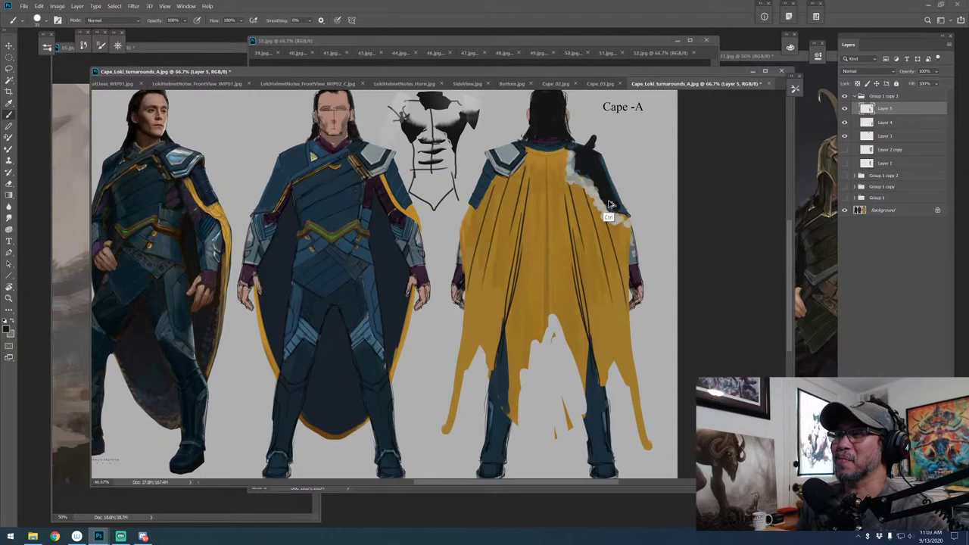
Paint a dark horn-like spike on the right shoulder with light highlights and shading
{"action": "mouse_move", "coordinate": [590, 167]}
{"action": "left_mouse_down"}
{"action": "mouse_move", "coordinate": [610, 128]}
{"action": "mouse_move", "coordinate": [609, 176]}
{"action": "left_mouse_up"}
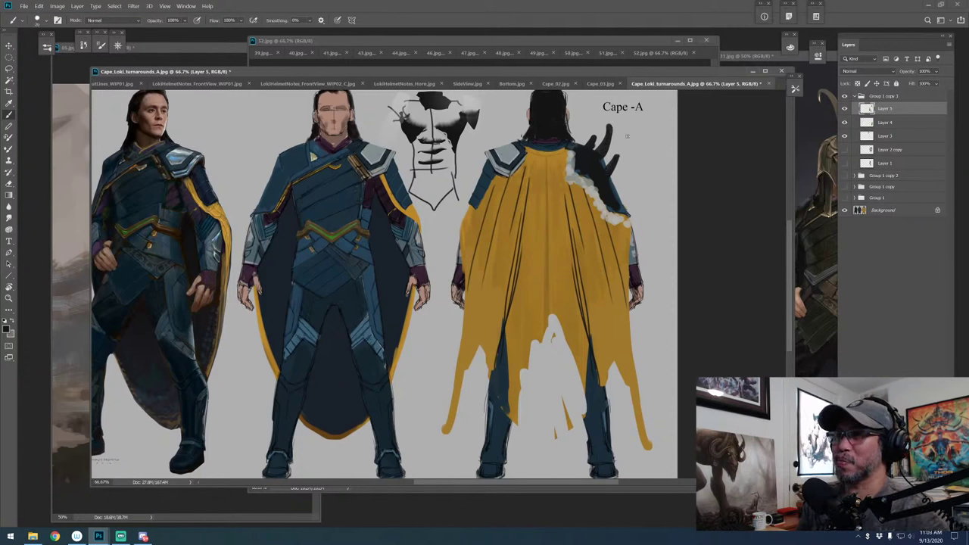
{"action": "key", "text": "x"}
{"action": "left_click_drag", "start_coordinate": [609, 124], "coordinate": [603, 147]}
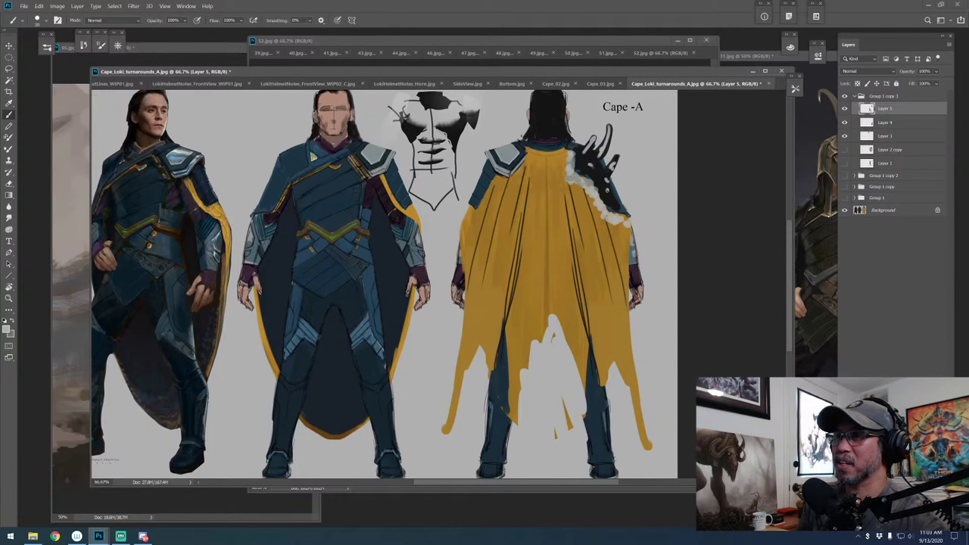
{"action": "left_click_drag", "start_coordinate": [591, 164], "coordinate": [586, 191]}
{"action": "key", "text": "x"}
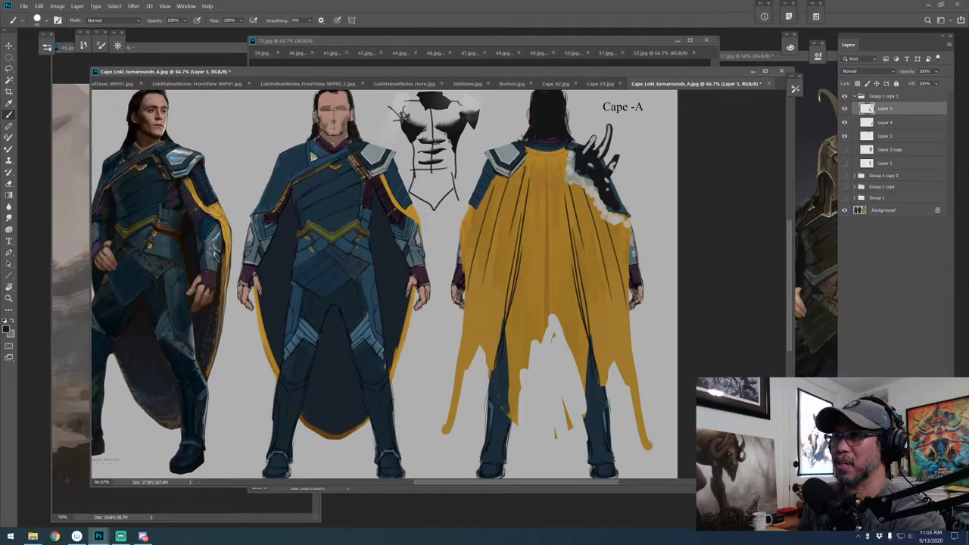
{"action": "mouse_move", "coordinate": [570, 153]}
{"action": "left_mouse_down"}
{"action": "mouse_move", "coordinate": [572, 182]}
{"action": "mouse_move", "coordinate": [594, 188]}
{"action": "mouse_move", "coordinate": [612, 218]}
{"action": "left_mouse_up"}
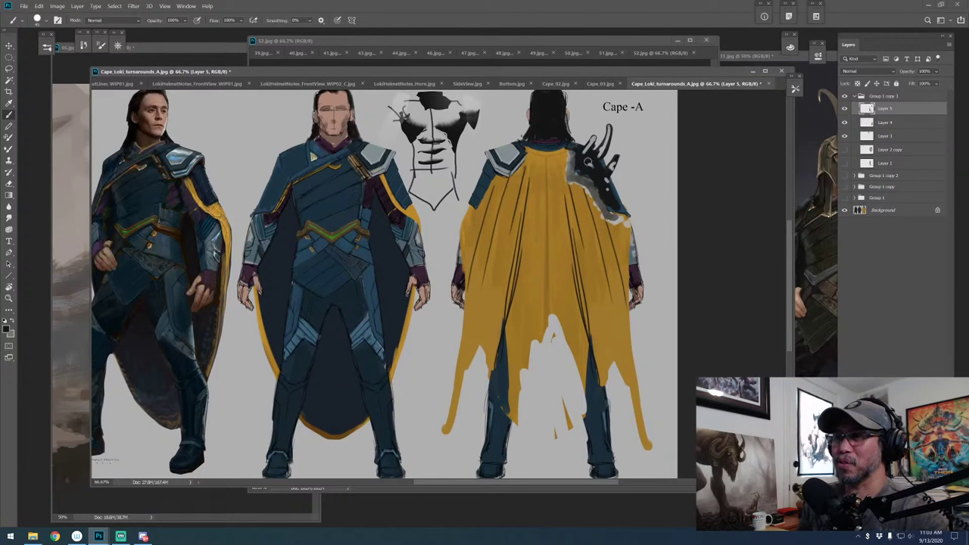
{"action": "mouse_move", "coordinate": [571, 160]}
{"action": "left_mouse_down"}
{"action": "mouse_move", "coordinate": [580, 168]}
{"action": "mouse_move", "coordinate": [590, 156]}
{"action": "mouse_move", "coordinate": [602, 174]}
{"action": "mouse_move", "coordinate": [598, 152]}
{"action": "left_mouse_up"}
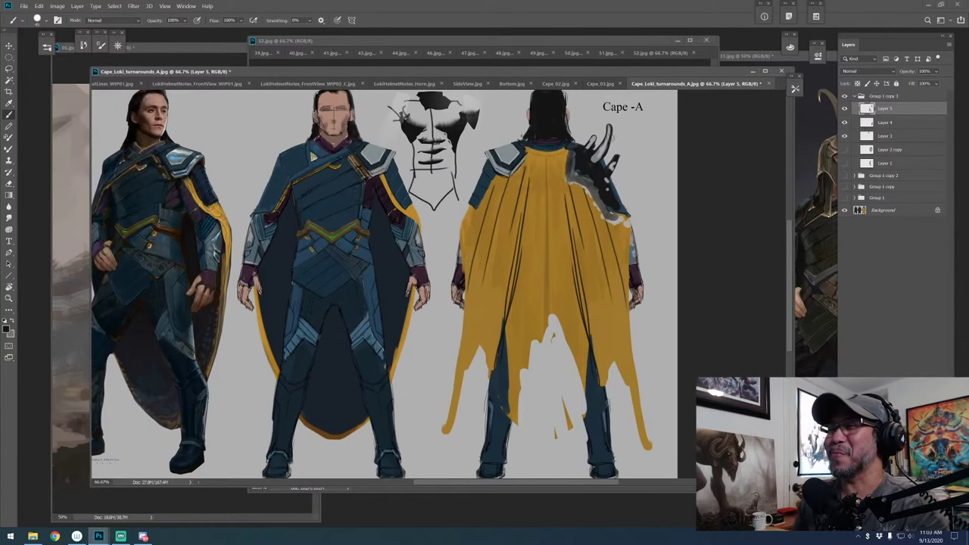
Add a darker grey shoulder stroke, then erase to history so the cape is solid to its hem
{"action": "left_click", "coordinate": [604, 227], "text": "alt"}
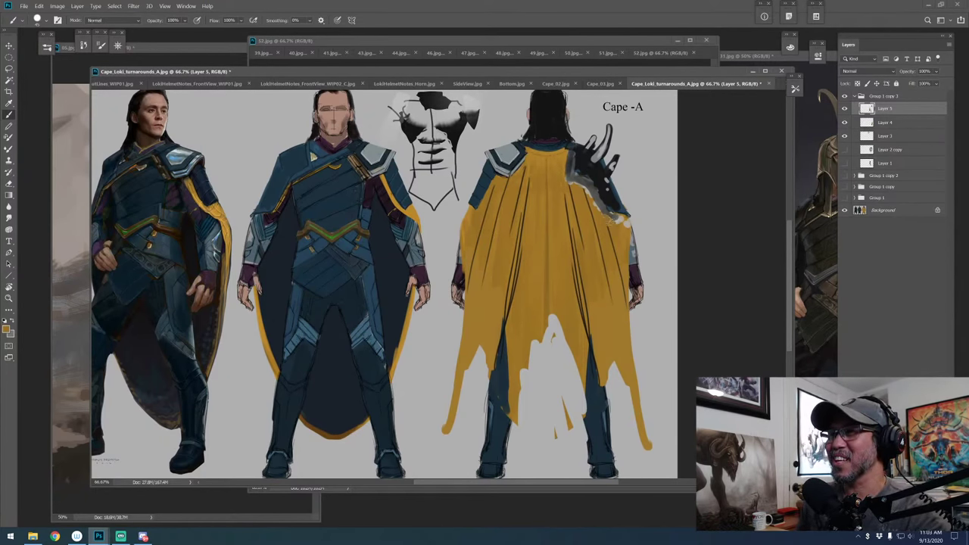
{"action": "mouse_move", "coordinate": [596, 215]}
{"action": "left_mouse_down"}
{"action": "mouse_move", "coordinate": [597, 241]}
{"action": "mouse_move", "coordinate": [595, 154]}
{"action": "left_mouse_up"}
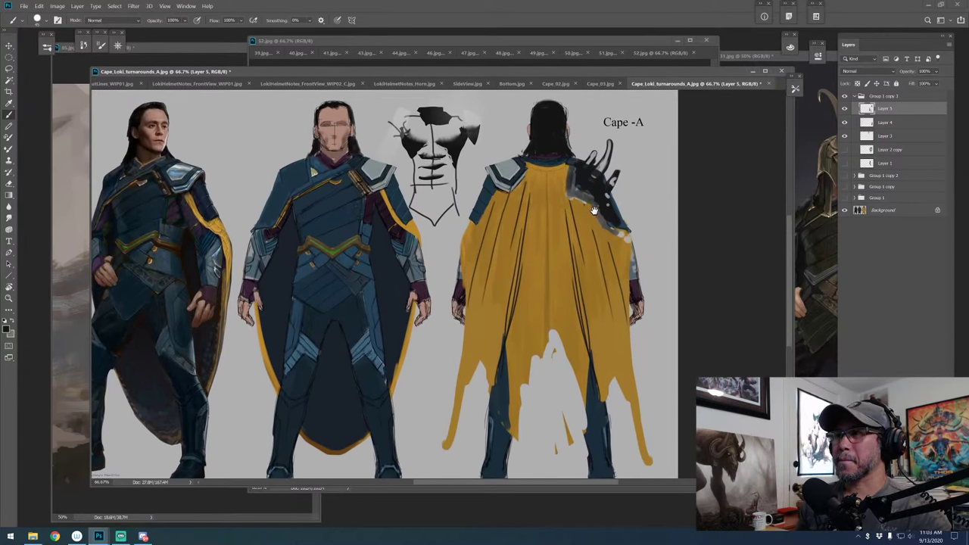
{"action": "key", "text": "e"}
{"action": "mouse_move", "coordinate": [544, 328]}
{"action": "left_mouse_down"}
{"action": "mouse_move", "coordinate": [557, 326]}
{"action": "mouse_move", "coordinate": [576, 356]}
{"action": "mouse_move", "coordinate": [549, 443]}
{"action": "mouse_move", "coordinate": [548, 430]}
{"action": "left_mouse_up"}
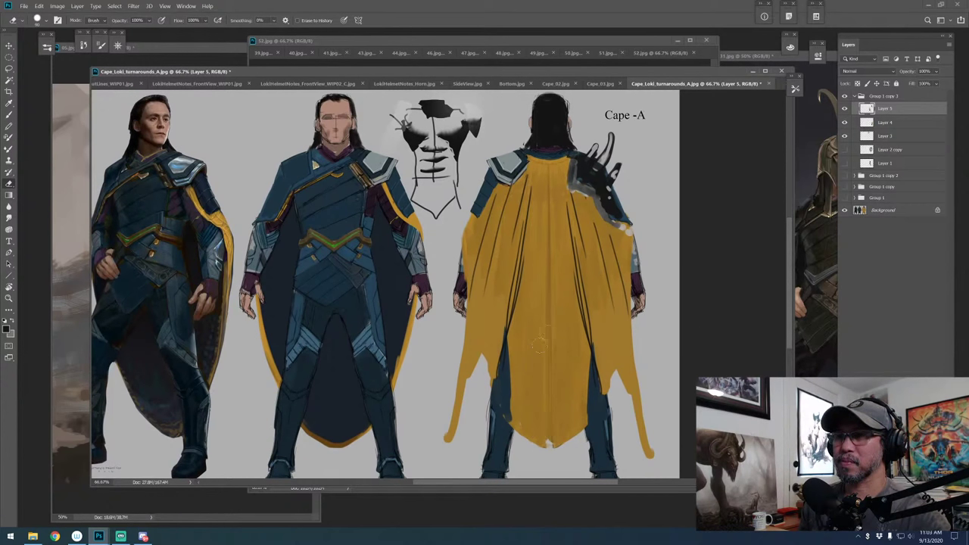
Restore the mid-cape fold line, collapse Group 1 copy 3 and add a new Layer 6
{"action": "left_click", "coordinate": [575, 262]}
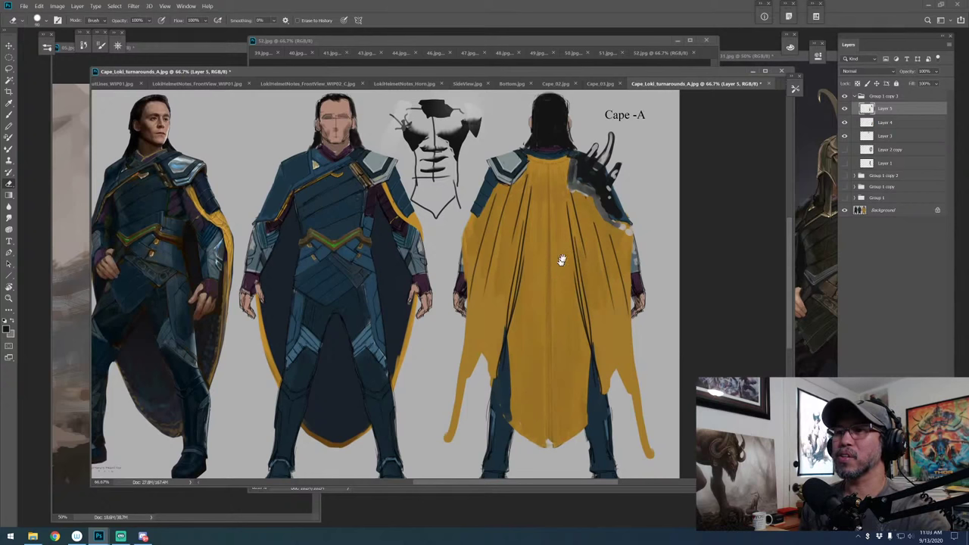
{"action": "scroll", "coordinate": [567, 260], "scroll_direction": "down", "scroll_amount": 2}
{"action": "scroll", "coordinate": [566, 253], "scroll_direction": "up", "scroll_amount": 1}
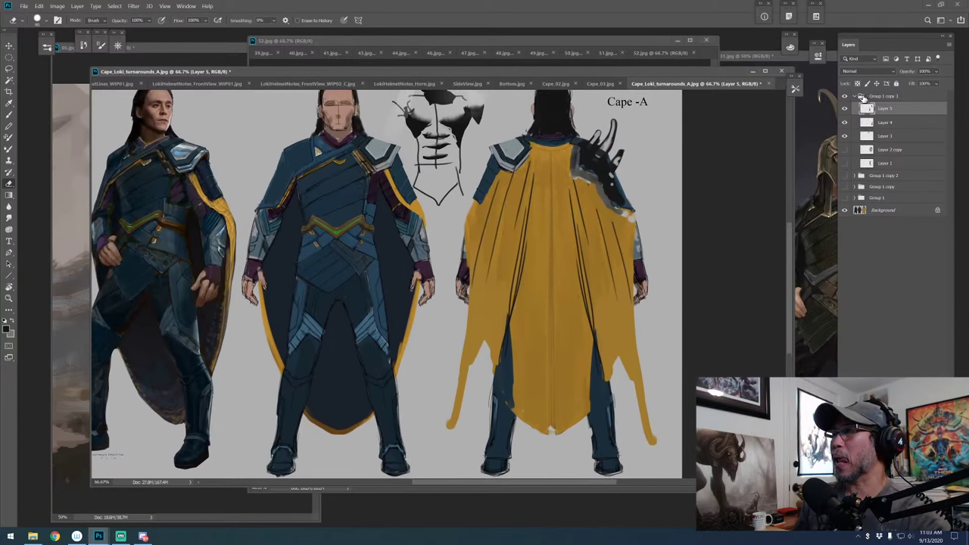
{"action": "left_click", "coordinate": [856, 96]}
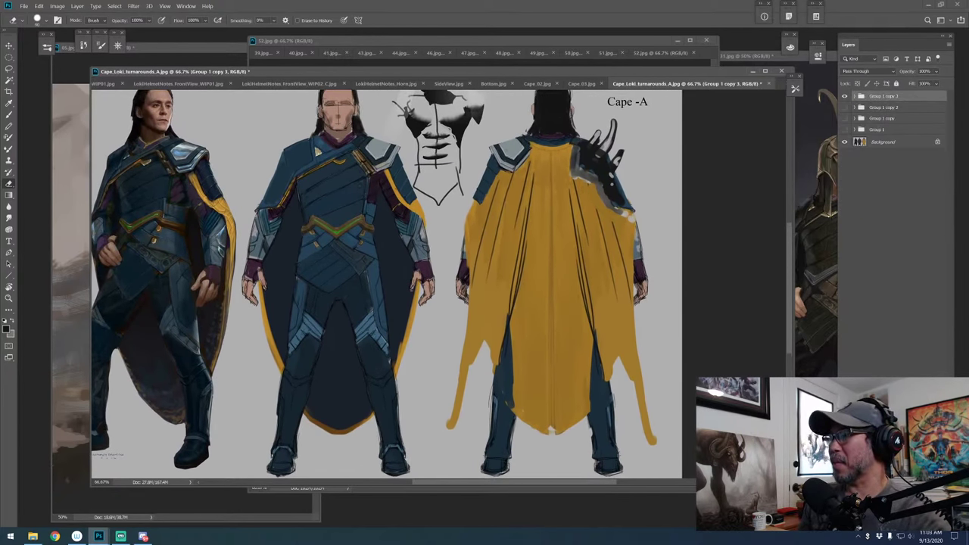
{"action": "key", "text": "ctrl+shift+alt+n"}
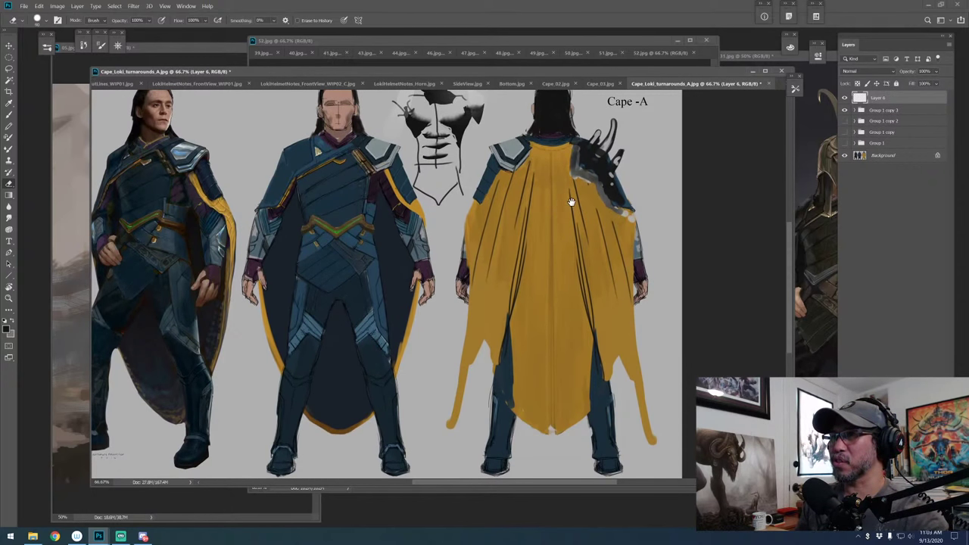
{"action": "key", "text": "ctrl+minus"}
Sample chest colours and paint dark strap strokes on the front-view figure's chest
{"action": "key", "text": "b"}
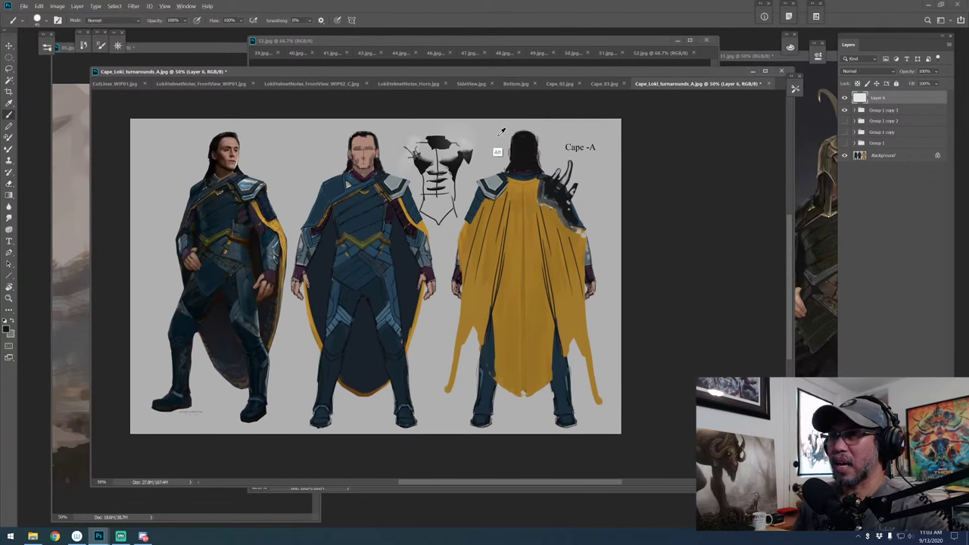
{"action": "key", "text": "x"}
{"action": "mouse_move", "coordinate": [489, 173]}
{"action": "left_mouse_down"}
{"action": "mouse_move", "coordinate": [482, 206]}
{"action": "mouse_move", "coordinate": [486, 197]}
{"action": "left_mouse_up"}
{"action": "key", "text": "ctrl+z"}
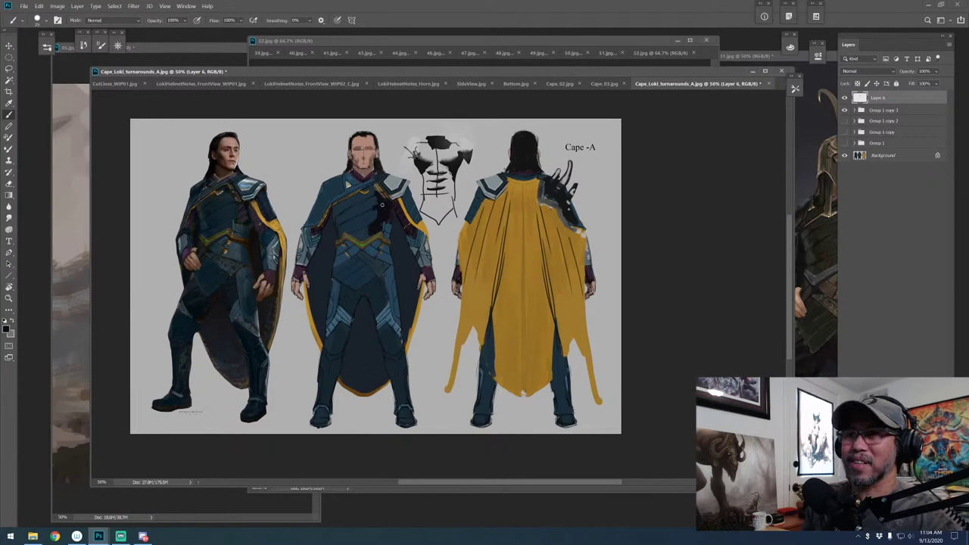
{"action": "left_click", "coordinate": [372, 215], "text": "alt"}
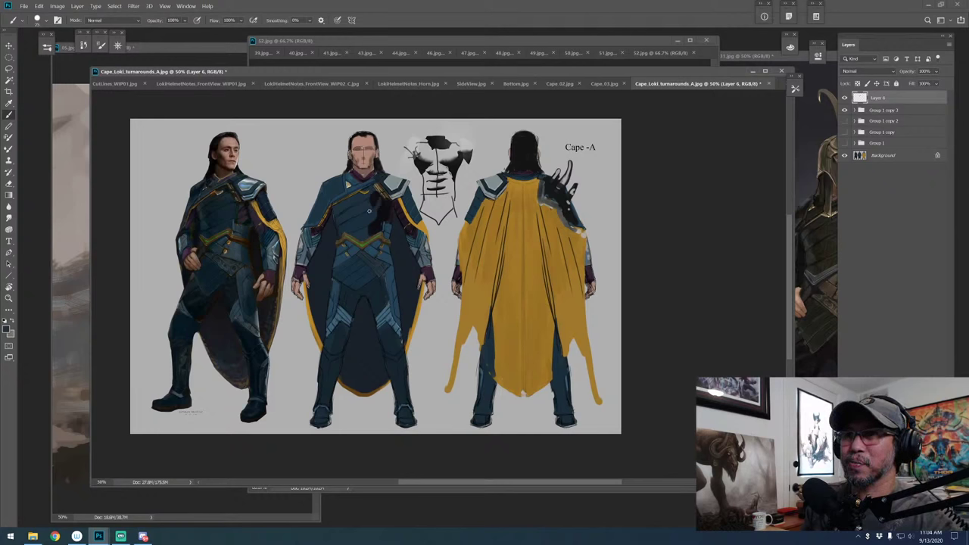
{"action": "left_click", "coordinate": [372, 217], "text": "alt"}
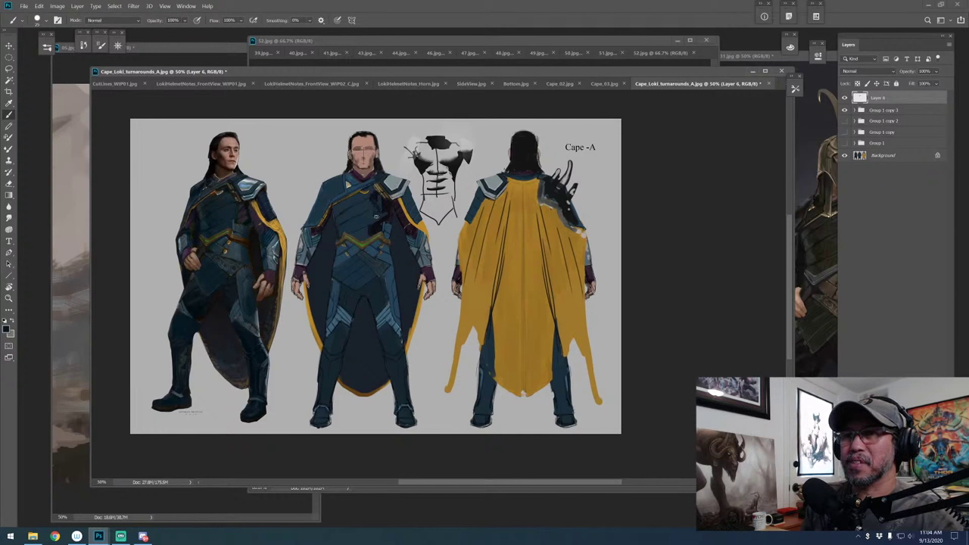
{"action": "left_click_drag", "start_coordinate": [373, 224], "coordinate": [383, 216]}
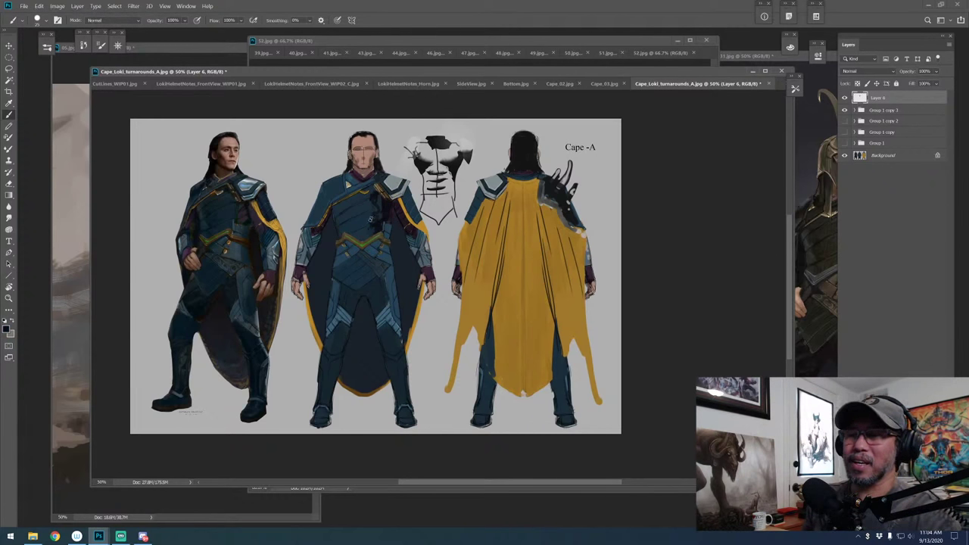
Sample chest colours and paint a light grey plate on the front figure's left shoulder
{"action": "left_click", "coordinate": [360, 228], "text": "alt"}
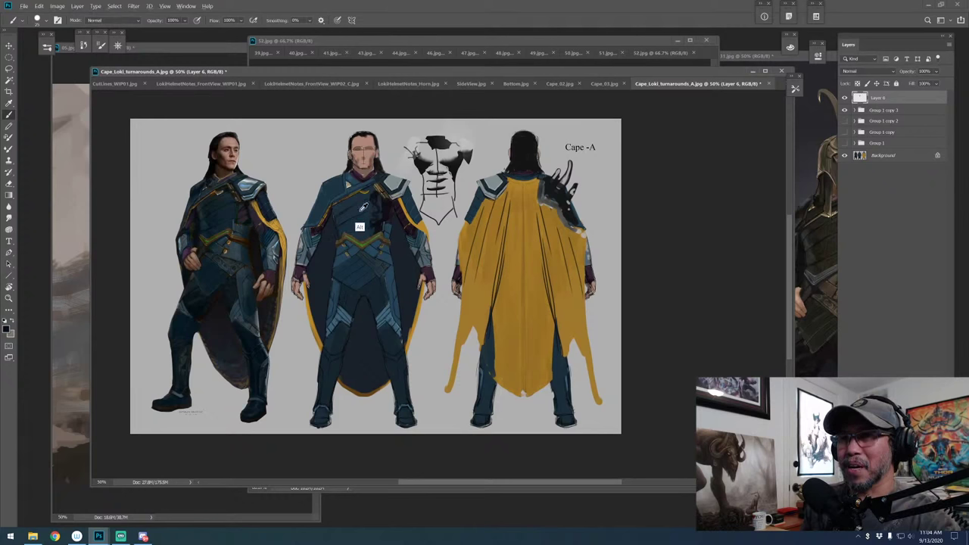
{"action": "left_click", "coordinate": [386, 222], "text": "alt"}
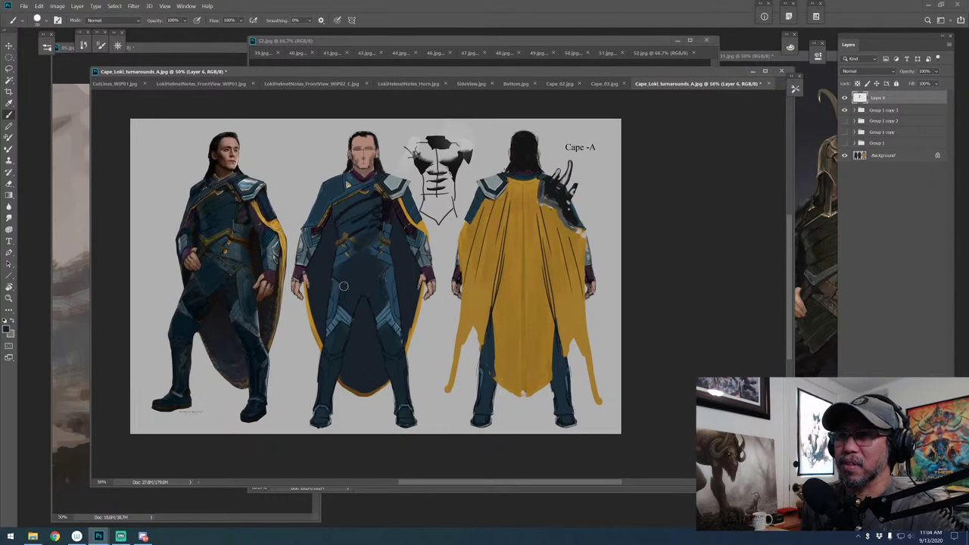
{"action": "left_click", "coordinate": [396, 254]}
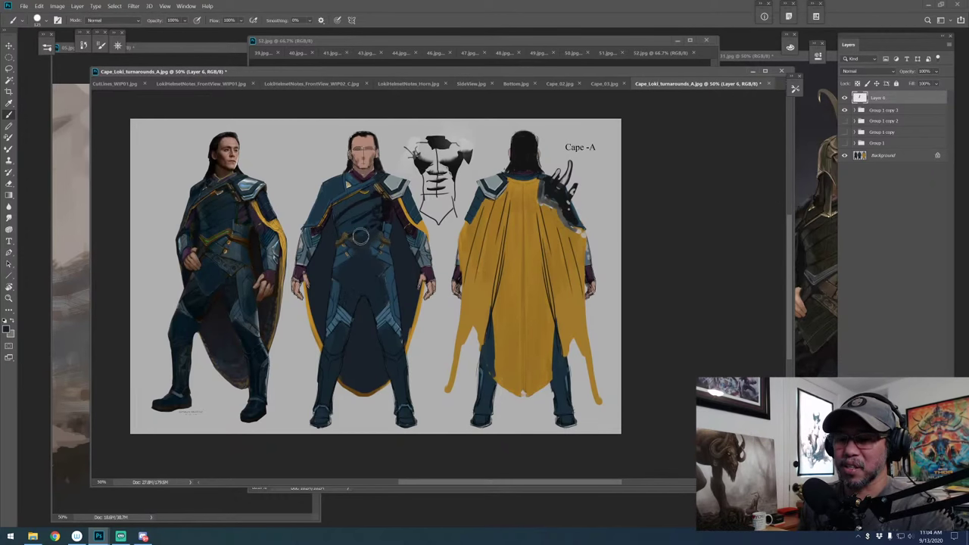
{"action": "key", "text": "e"}
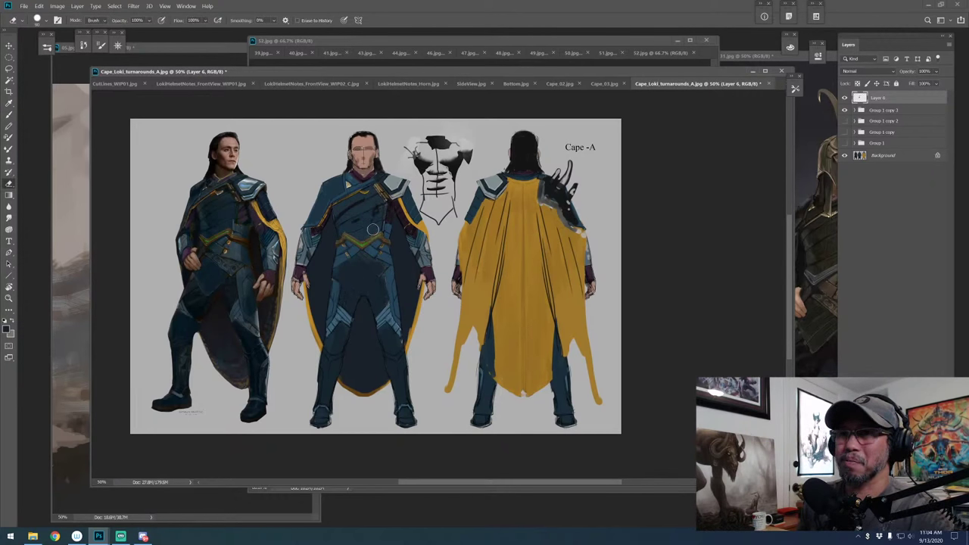
{"action": "key", "text": "b"}
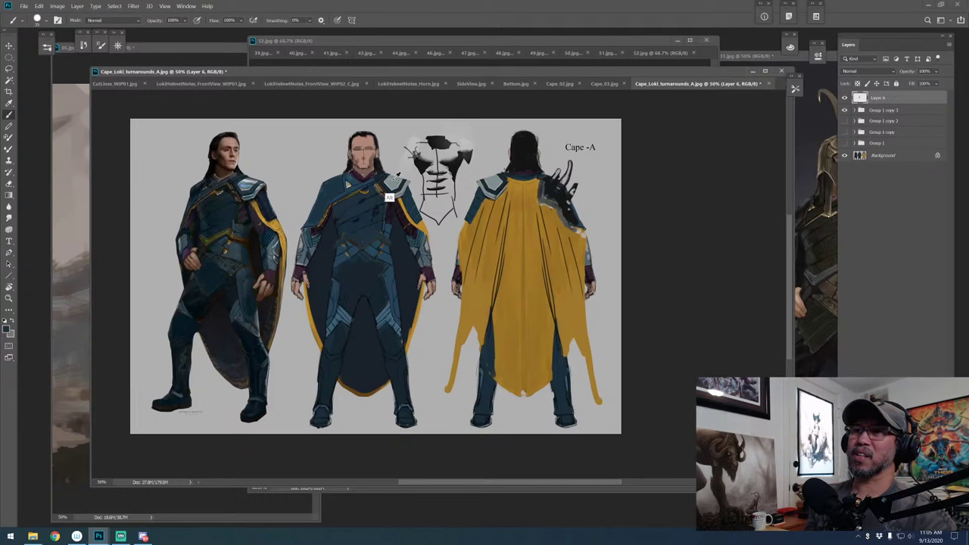
{"action": "mouse_move", "coordinate": [325, 179]}
{"action": "left_mouse_down"}
{"action": "mouse_move", "coordinate": [326, 195]}
{"action": "mouse_move", "coordinate": [337, 185]}
{"action": "mouse_move", "coordinate": [338, 197]}
{"action": "mouse_move", "coordinate": [317, 194]}
{"action": "left_mouse_up"}
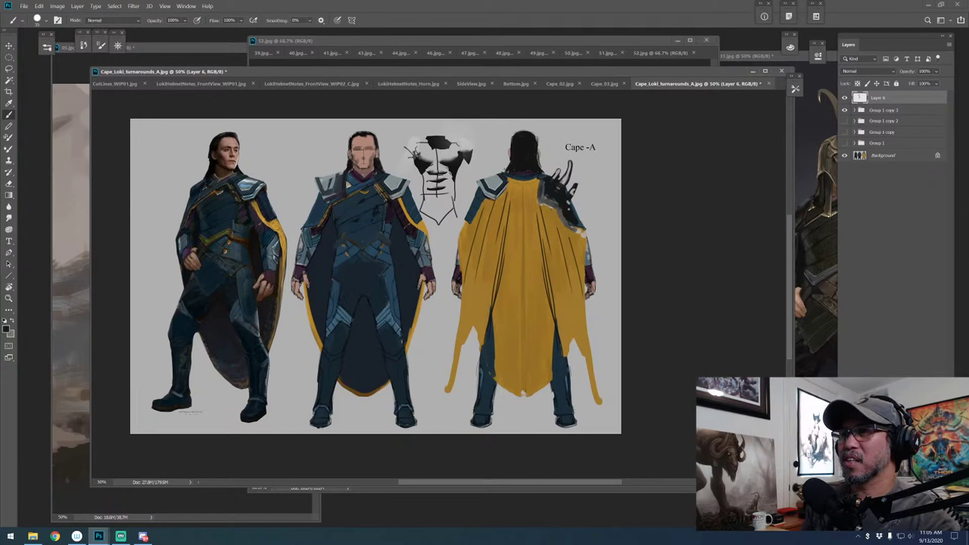
{"action": "key", "text": "ctrl+plus"}
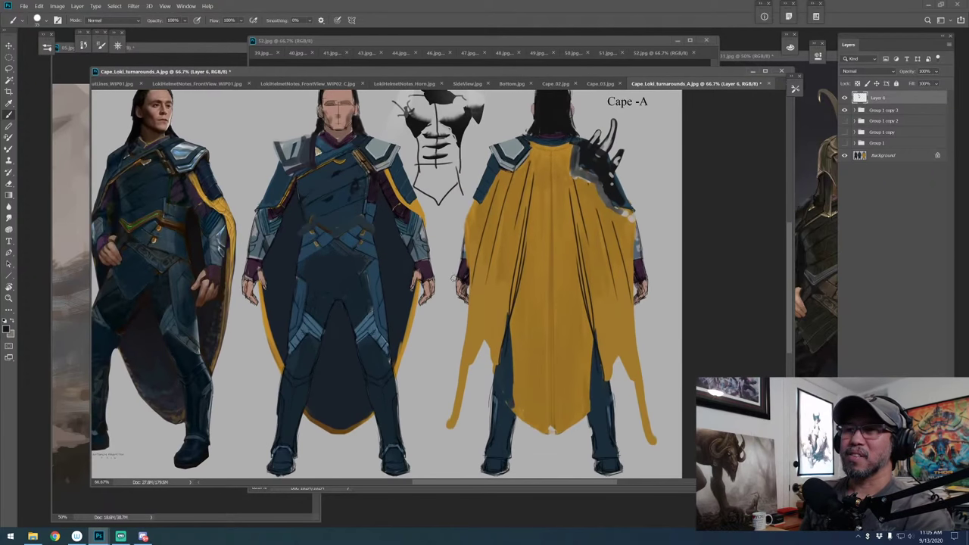
{"action": "left_click_drag", "start_coordinate": [475, 306], "coordinate": [495, 309]}
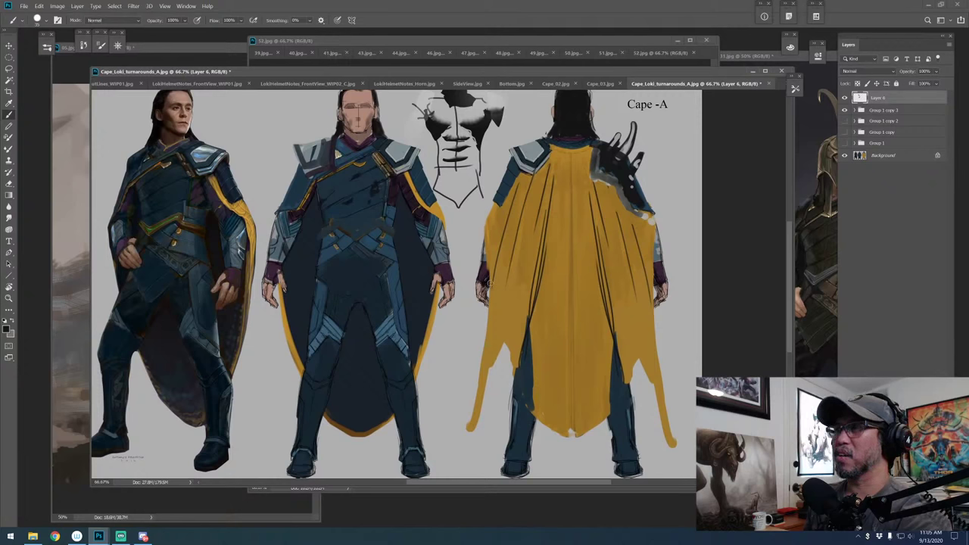
{"action": "key", "text": "ctrl+minus"}
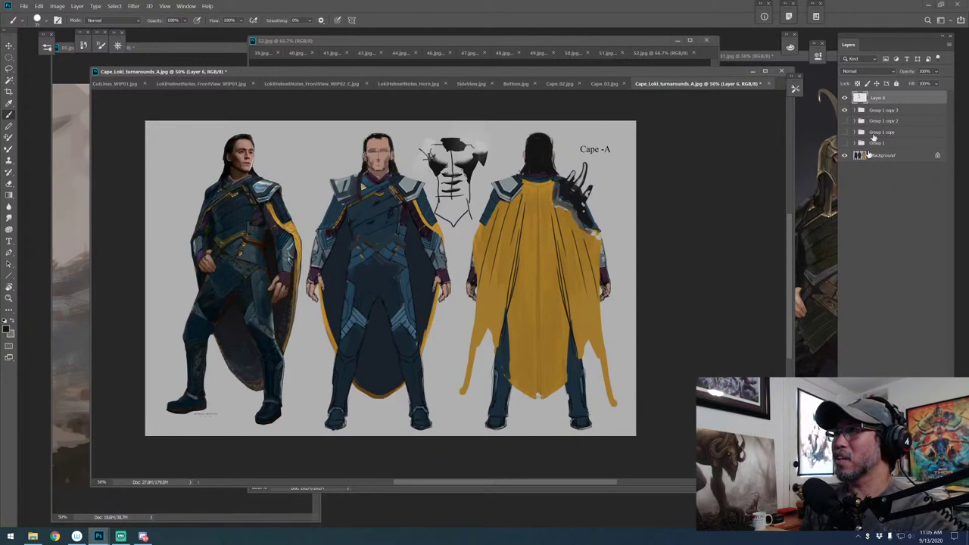
Add a new Layer 7 filled with flat warm grey over the whole sheet
{"action": "key", "text": "ctrl+shift+alt+n"}
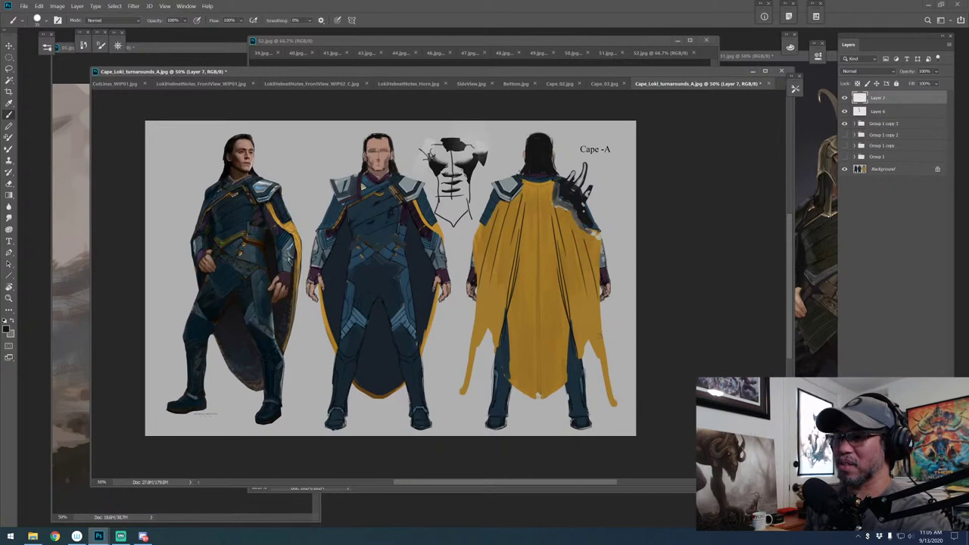
{"action": "key", "text": "alt+BackSpace"}
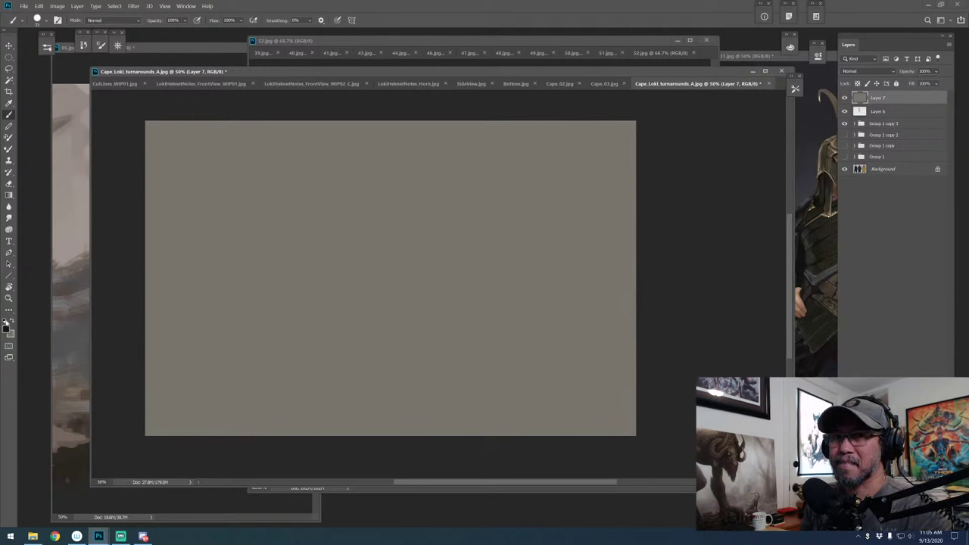
{"action": "left_click", "coordinate": [13, 321]}
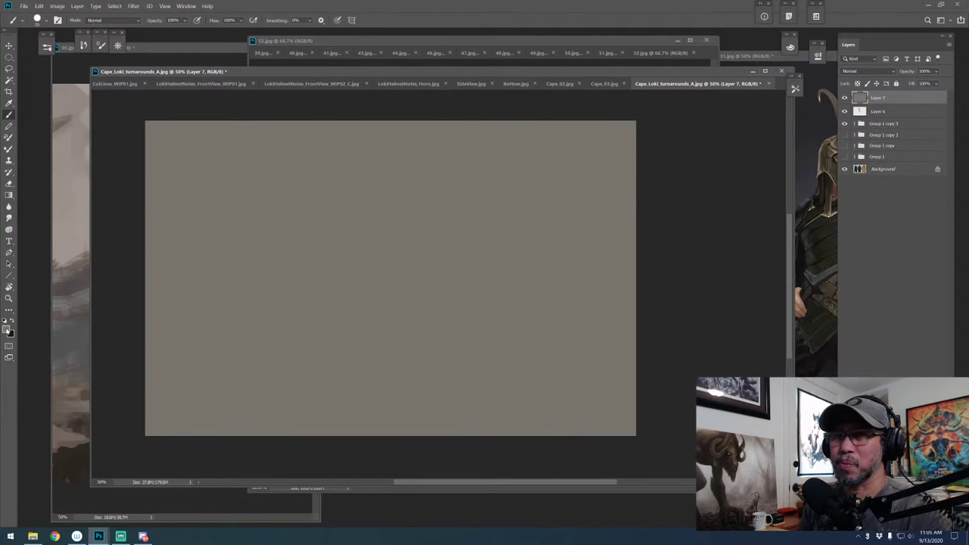
Set the foreground colour to #aba594, then sample a darker painting colour
{"action": "left_click", "coordinate": [8, 330]}
{"action": "left_click", "coordinate": [630, 247]}
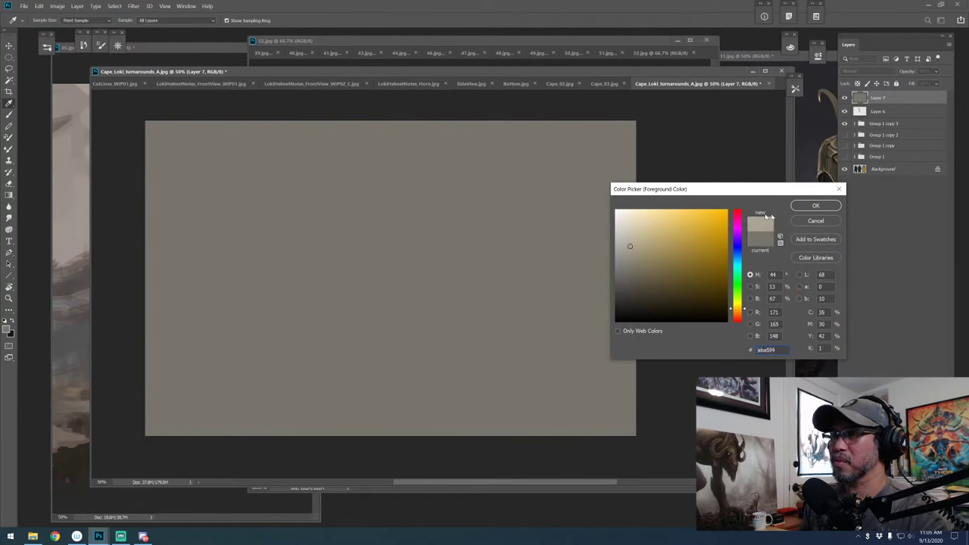
{"action": "left_click", "coordinate": [810, 206]}
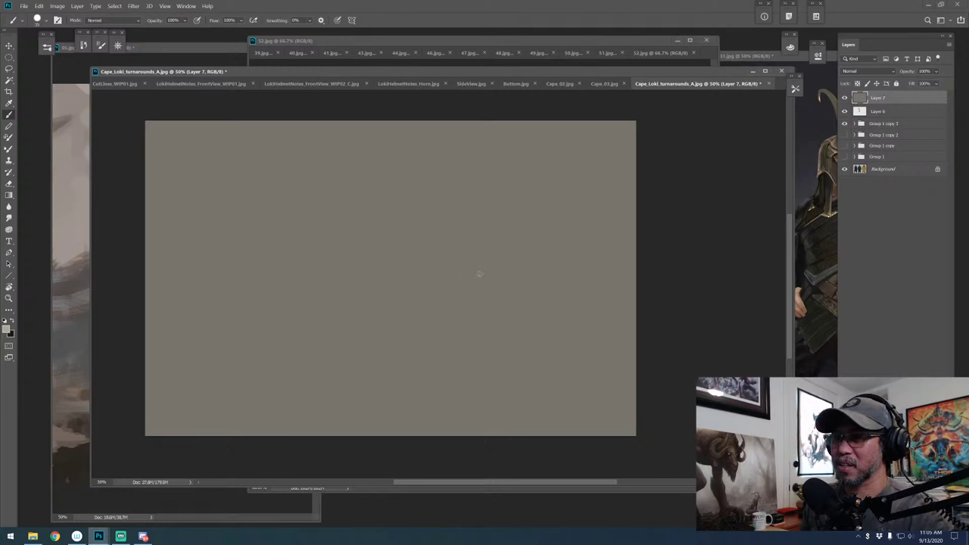
{"action": "left_click_drag", "start_coordinate": [508, 254], "coordinate": [512, 251]}
{"action": "key", "text": "ctrl+z"}
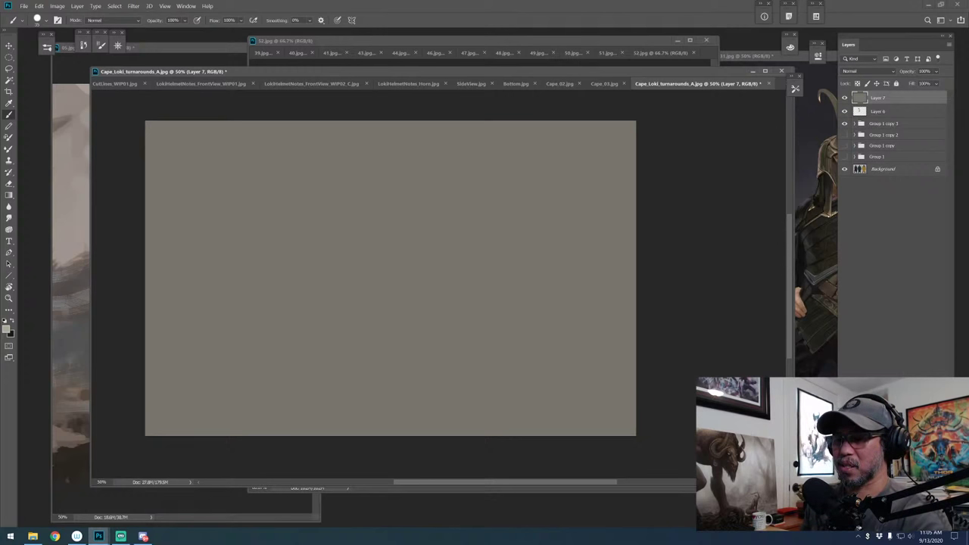
{"action": "left_click", "coordinate": [475, 274], "text": "alt"}
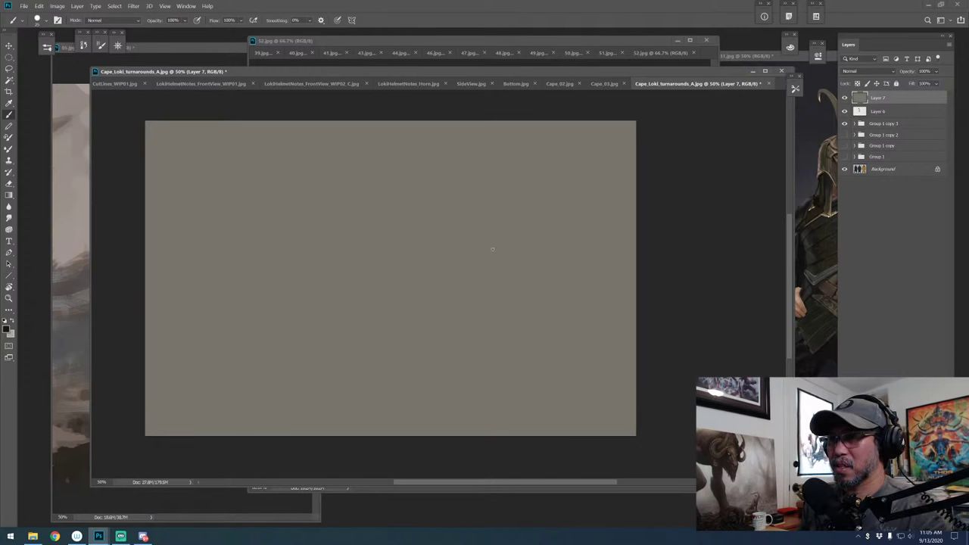
Sketch the creature's oval body, legs, small head and cloak lines on both sides
{"action": "mouse_move", "coordinate": [493, 249]}
{"action": "left_mouse_down"}
{"action": "mouse_move", "coordinate": [507, 305]}
{"action": "mouse_move", "coordinate": [530, 263]}
{"action": "mouse_move", "coordinate": [518, 235]}
{"action": "mouse_move", "coordinate": [491, 243]}
{"action": "mouse_move", "coordinate": [490, 296]}
{"action": "mouse_move", "coordinate": [515, 311]}
{"action": "mouse_move", "coordinate": [479, 364]}
{"action": "left_mouse_up"}
{"action": "mouse_move", "coordinate": [501, 314]}
{"action": "left_mouse_down"}
{"action": "mouse_move", "coordinate": [481, 381]}
{"action": "mouse_move", "coordinate": [530, 345]}
{"action": "mouse_move", "coordinate": [544, 373]}
{"action": "left_mouse_up"}
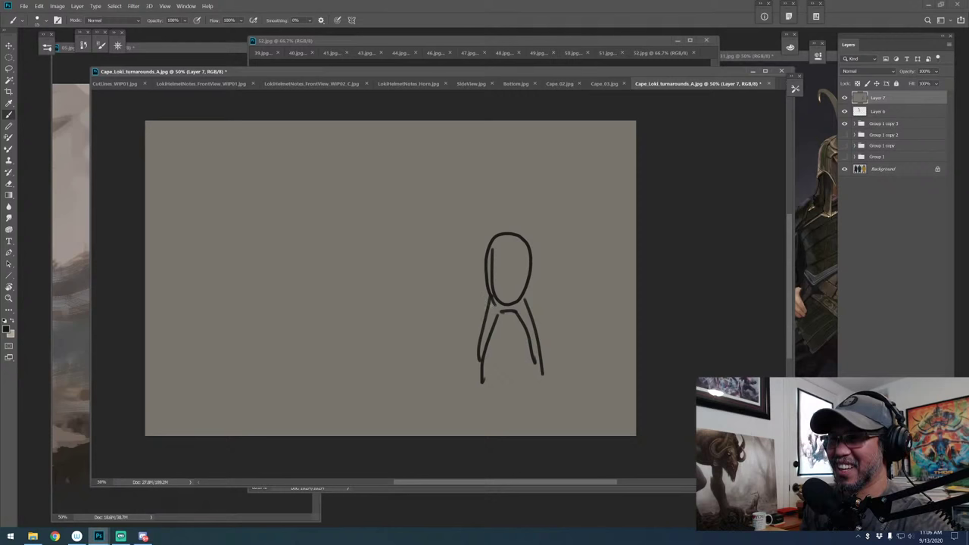
{"action": "mouse_move", "coordinate": [458, 236]}
{"action": "left_mouse_down"}
{"action": "mouse_move", "coordinate": [502, 219]}
{"action": "mouse_move", "coordinate": [571, 282]}
{"action": "mouse_move", "coordinate": [577, 327]}
{"action": "left_mouse_up"}
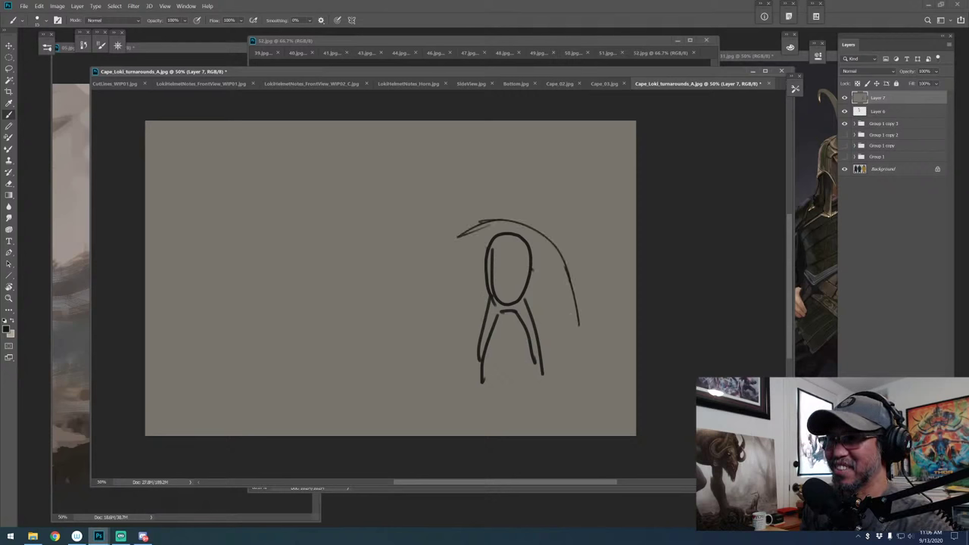
{"action": "left_click_drag", "start_coordinate": [534, 271], "coordinate": [565, 337]}
{"action": "left_click_drag", "start_coordinate": [494, 263], "coordinate": [454, 306]}
{"action": "left_click_drag", "start_coordinate": [459, 237], "coordinate": [452, 316]}
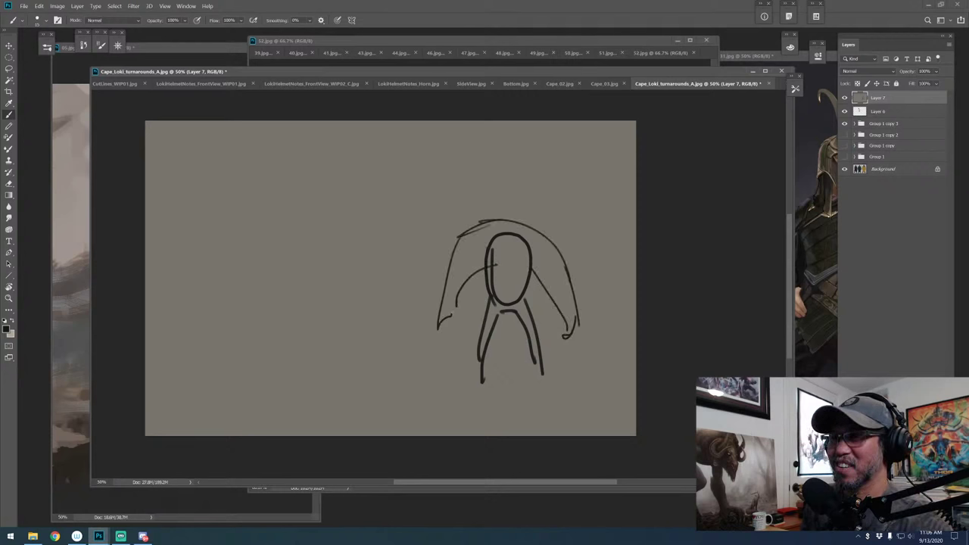
{"action": "mouse_move", "coordinate": [502, 213]}
{"action": "left_mouse_down"}
{"action": "mouse_move", "coordinate": [500, 236]}
{"action": "mouse_move", "coordinate": [519, 224]}
{"action": "mouse_move", "coordinate": [519, 239]}
{"action": "mouse_move", "coordinate": [437, 332]}
{"action": "left_mouse_up"}
{"action": "mouse_move", "coordinate": [473, 274]}
{"action": "left_mouse_down"}
{"action": "mouse_move", "coordinate": [445, 324]}
{"action": "mouse_move", "coordinate": [454, 339]}
{"action": "left_mouse_up"}
{"action": "left_click_drag", "start_coordinate": [530, 278], "coordinate": [565, 335]}
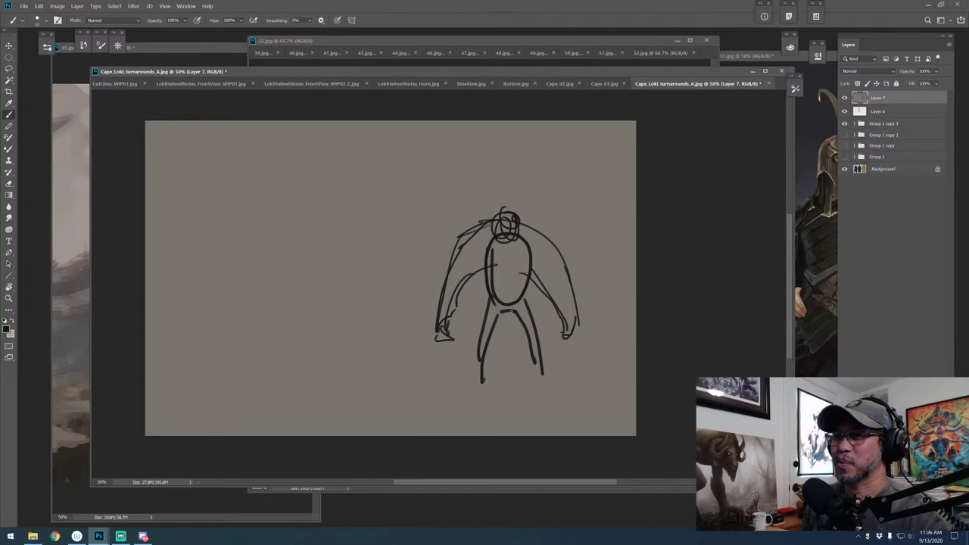
{"action": "left_click_drag", "start_coordinate": [512, 310], "coordinate": [479, 381]}
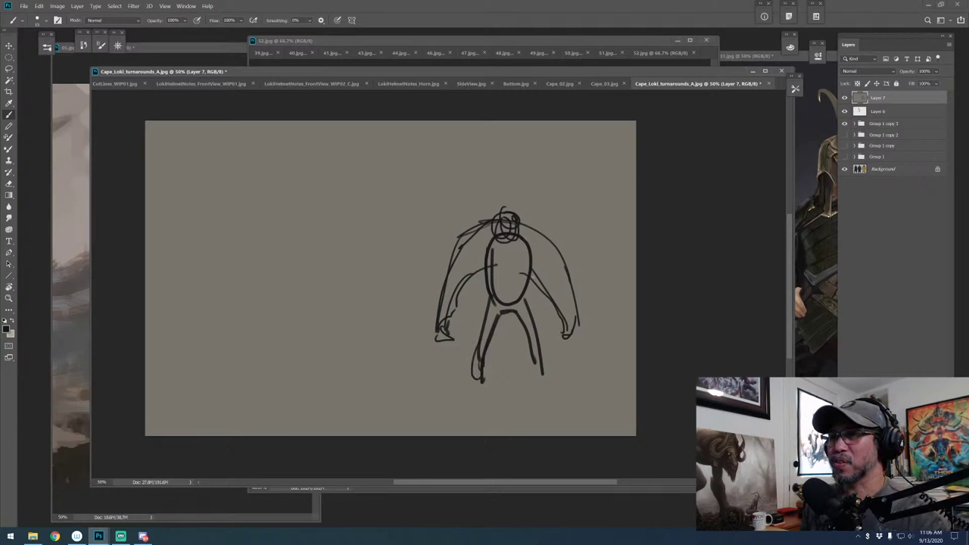
{"action": "left_click_drag", "start_coordinate": [483, 272], "coordinate": [450, 335]}
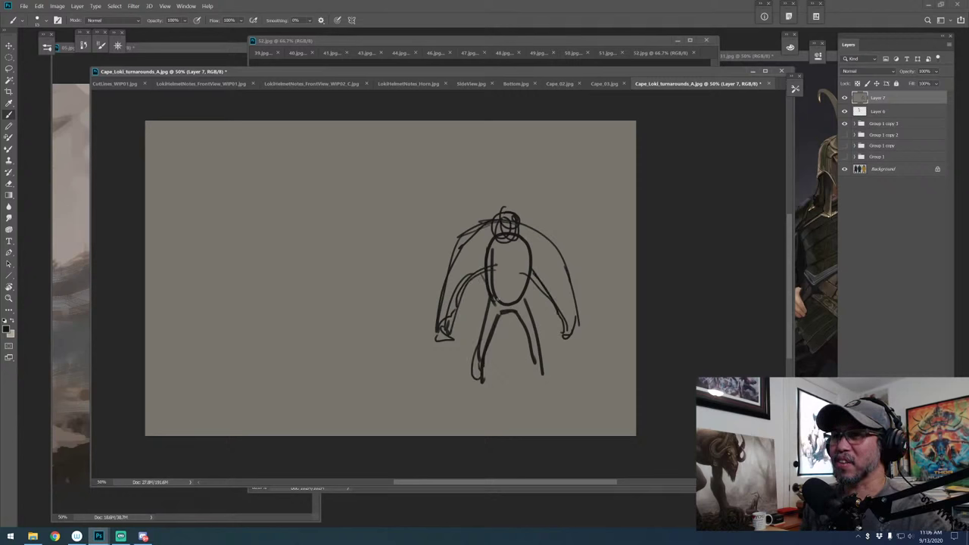
{"action": "mouse_move", "coordinate": [502, 297]}
{"action": "left_mouse_down"}
{"action": "mouse_move", "coordinate": [535, 324]}
{"action": "mouse_move", "coordinate": [540, 371]}
{"action": "left_mouse_up"}
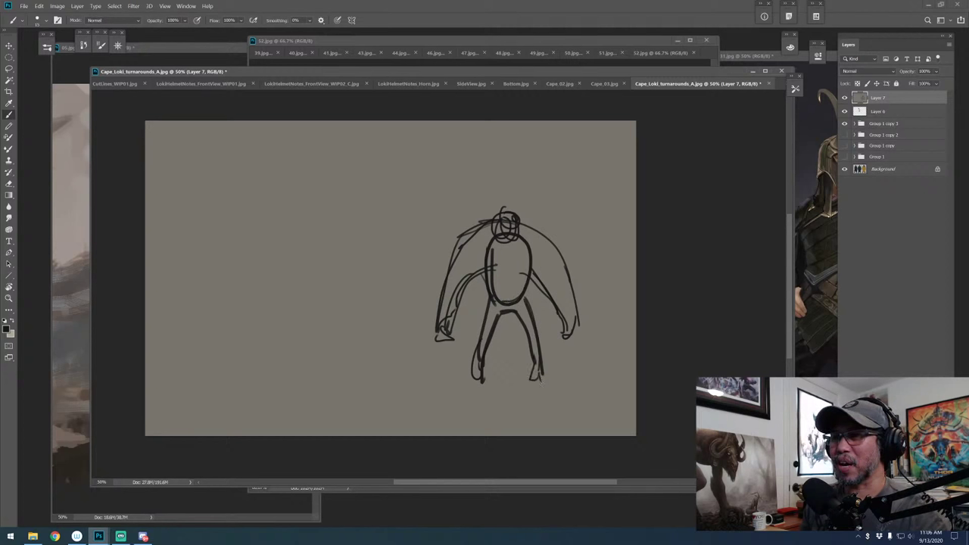
Add spiky hair above the head and hatch dark tone over the left shoulder and arm
{"action": "mouse_move", "coordinate": [453, 270]}
{"action": "left_mouse_down"}
{"action": "mouse_move", "coordinate": [473, 209]}
{"action": "mouse_move", "coordinate": [497, 201]}
{"action": "mouse_move", "coordinate": [512, 179]}
{"action": "mouse_move", "coordinate": [553, 235]}
{"action": "mouse_move", "coordinate": [531, 227]}
{"action": "mouse_move", "coordinate": [522, 240]}
{"action": "left_mouse_up"}
{"action": "mouse_move", "coordinate": [485, 268]}
{"action": "left_mouse_down"}
{"action": "mouse_move", "coordinate": [491, 228]}
{"action": "mouse_move", "coordinate": [509, 206]}
{"action": "left_mouse_up"}
{"action": "mouse_move", "coordinate": [480, 251]}
{"action": "left_mouse_down"}
{"action": "mouse_move", "coordinate": [462, 272]}
{"action": "mouse_move", "coordinate": [473, 257]}
{"action": "mouse_move", "coordinate": [476, 267]}
{"action": "mouse_move", "coordinate": [480, 242]}
{"action": "mouse_move", "coordinate": [455, 278]}
{"action": "mouse_move", "coordinate": [485, 264]}
{"action": "mouse_move", "coordinate": [512, 224]}
{"action": "mouse_move", "coordinate": [533, 233]}
{"action": "mouse_move", "coordinate": [558, 270]}
{"action": "mouse_move", "coordinate": [547, 240]}
{"action": "mouse_move", "coordinate": [554, 278]}
{"action": "mouse_move", "coordinate": [529, 237]}
{"action": "mouse_move", "coordinate": [548, 274]}
{"action": "mouse_move", "coordinate": [502, 258]}
{"action": "mouse_move", "coordinate": [489, 240]}
{"action": "mouse_move", "coordinate": [495, 288]}
{"action": "mouse_move", "coordinate": [502, 268]}
{"action": "mouse_move", "coordinate": [514, 266]}
{"action": "mouse_move", "coordinate": [526, 301]}
{"action": "left_mouse_up"}
{"action": "mouse_move", "coordinate": [478, 273]}
{"action": "left_mouse_down"}
{"action": "mouse_move", "coordinate": [453, 293]}
{"action": "mouse_move", "coordinate": [451, 279]}
{"action": "mouse_move", "coordinate": [445, 321]}
{"action": "mouse_move", "coordinate": [468, 241]}
{"action": "mouse_move", "coordinate": [469, 271]}
{"action": "mouse_move", "coordinate": [496, 238]}
{"action": "mouse_move", "coordinate": [506, 268]}
{"action": "mouse_move", "coordinate": [509, 237]}
{"action": "mouse_move", "coordinate": [528, 283]}
{"action": "mouse_move", "coordinate": [494, 295]}
{"action": "mouse_move", "coordinate": [490, 272]}
{"action": "mouse_move", "coordinate": [505, 309]}
{"action": "mouse_move", "coordinate": [487, 309]}
{"action": "mouse_move", "coordinate": [497, 307]}
{"action": "mouse_move", "coordinate": [481, 365]}
{"action": "mouse_move", "coordinate": [498, 304]}
{"action": "mouse_move", "coordinate": [519, 309]}
{"action": "mouse_move", "coordinate": [529, 332]}
{"action": "mouse_move", "coordinate": [520, 310]}
{"action": "mouse_move", "coordinate": [530, 314]}
{"action": "mouse_move", "coordinate": [537, 369]}
{"action": "mouse_move", "coordinate": [525, 347]}
{"action": "left_mouse_up"}
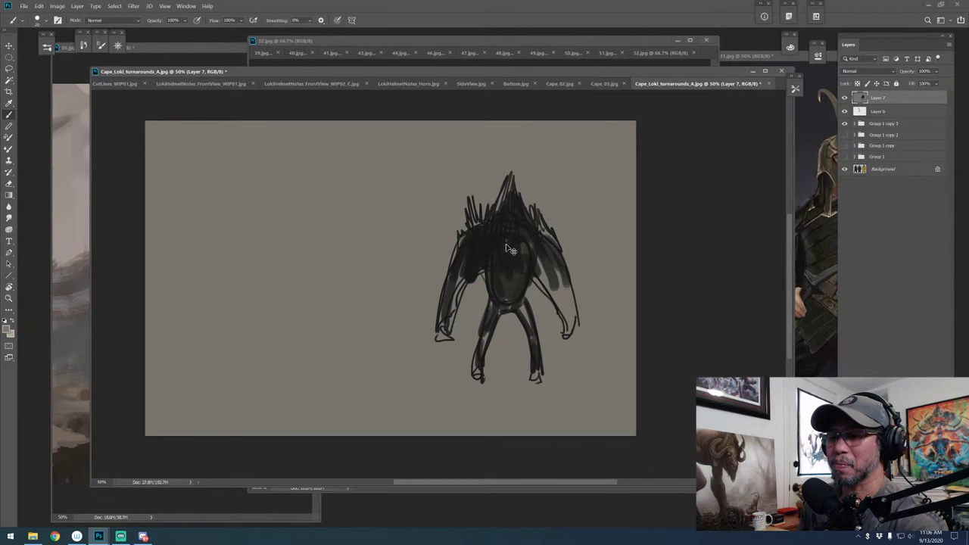
{"action": "key", "text": "ctrl+plus"}
{"action": "left_click_drag", "start_coordinate": [550, 244], "coordinate": [573, 240]}
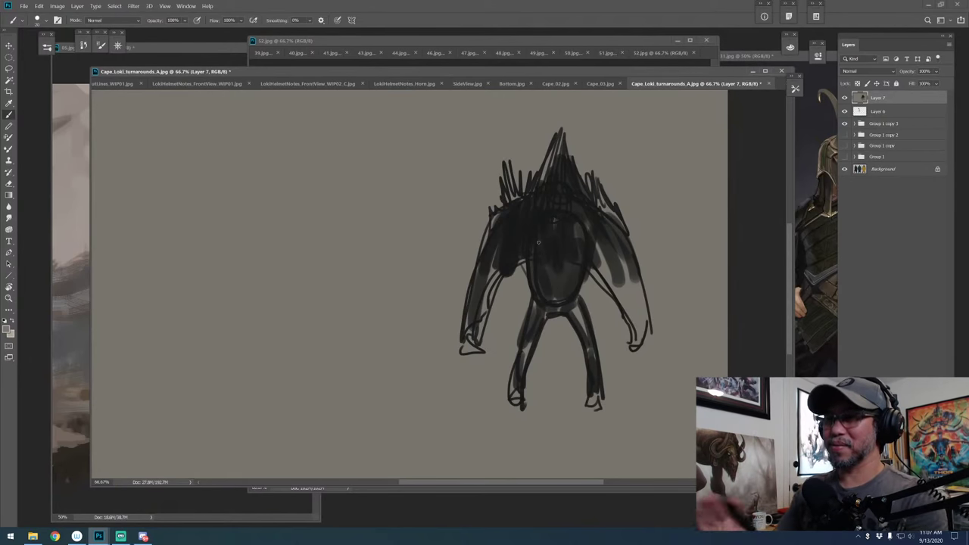
{"action": "left_click_drag", "start_coordinate": [572, 246], "coordinate": [555, 250]}
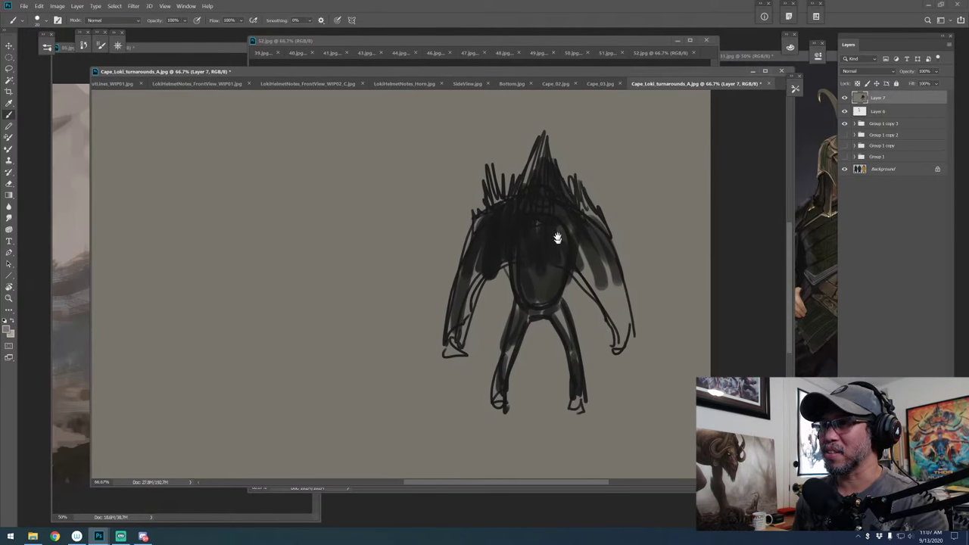
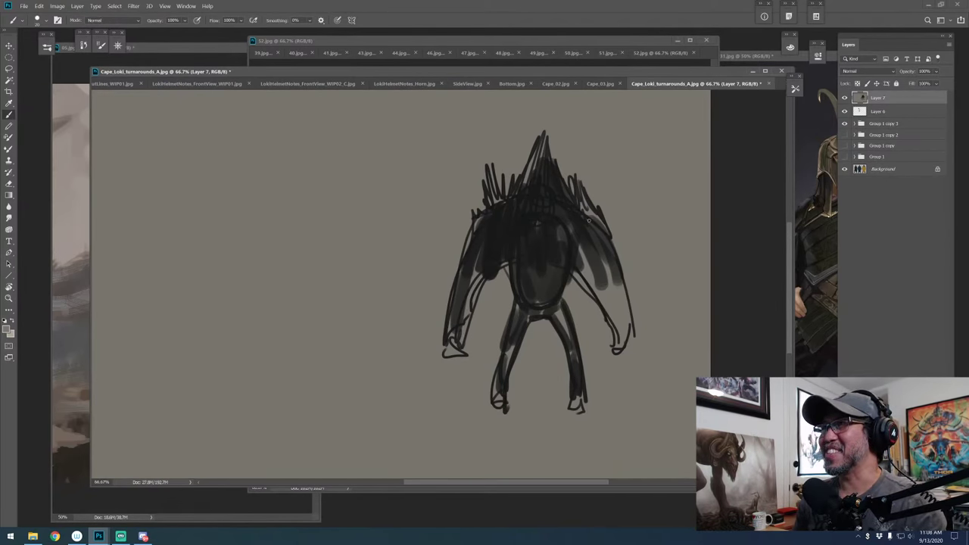
Lasso the figure's head and paint a lighter grey tone inside it
{"action": "key", "text": "l"}
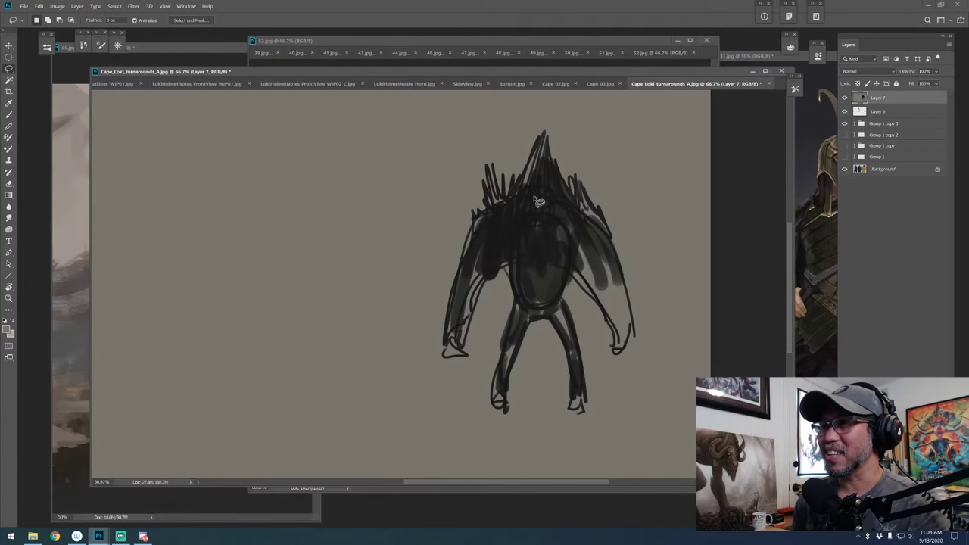
{"action": "mouse_move", "coordinate": [530, 225]}
{"action": "left_mouse_down"}
{"action": "mouse_move", "coordinate": [518, 213]}
{"action": "mouse_move", "coordinate": [543, 175]}
{"action": "mouse_move", "coordinate": [560, 179]}
{"action": "mouse_move", "coordinate": [568, 211]}
{"action": "mouse_move", "coordinate": [549, 232]}
{"action": "mouse_move", "coordinate": [532, 226]}
{"action": "left_mouse_up"}
{"action": "key", "text": "b"}
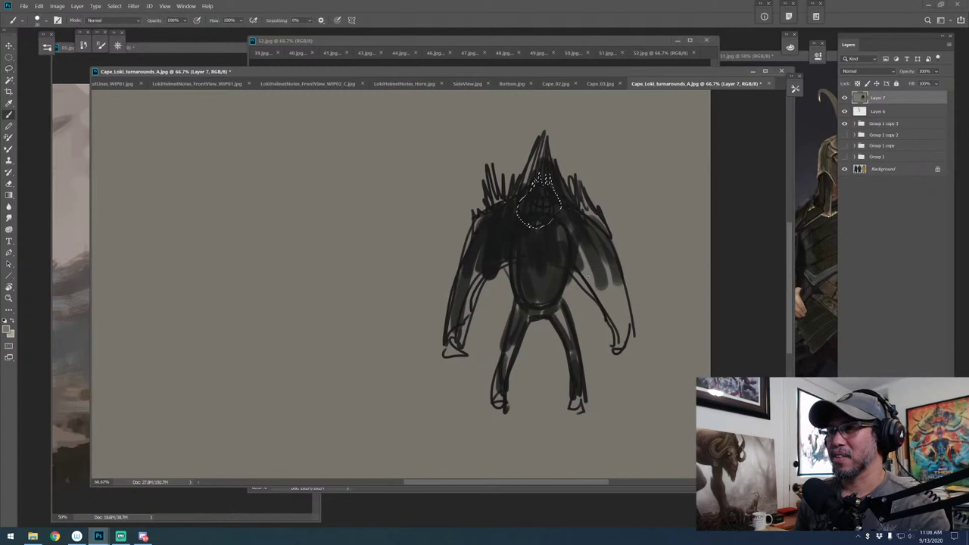
{"action": "mouse_move", "coordinate": [539, 189]}
{"action": "left_mouse_down"}
{"action": "mouse_move", "coordinate": [546, 182]}
{"action": "mouse_move", "coordinate": [526, 219]}
{"action": "mouse_move", "coordinate": [553, 193]}
{"action": "mouse_move", "coordinate": [537, 187]}
{"action": "mouse_move", "coordinate": [557, 212]}
{"action": "mouse_move", "coordinate": [524, 199]}
{"action": "mouse_move", "coordinate": [530, 227]}
{"action": "mouse_move", "coordinate": [551, 216]}
{"action": "mouse_move", "coordinate": [521, 199]}
{"action": "mouse_move", "coordinate": [527, 229]}
{"action": "mouse_move", "coordinate": [564, 218]}
{"action": "left_mouse_up"}
{"action": "left_click", "coordinate": [550, 218], "text": "alt"}
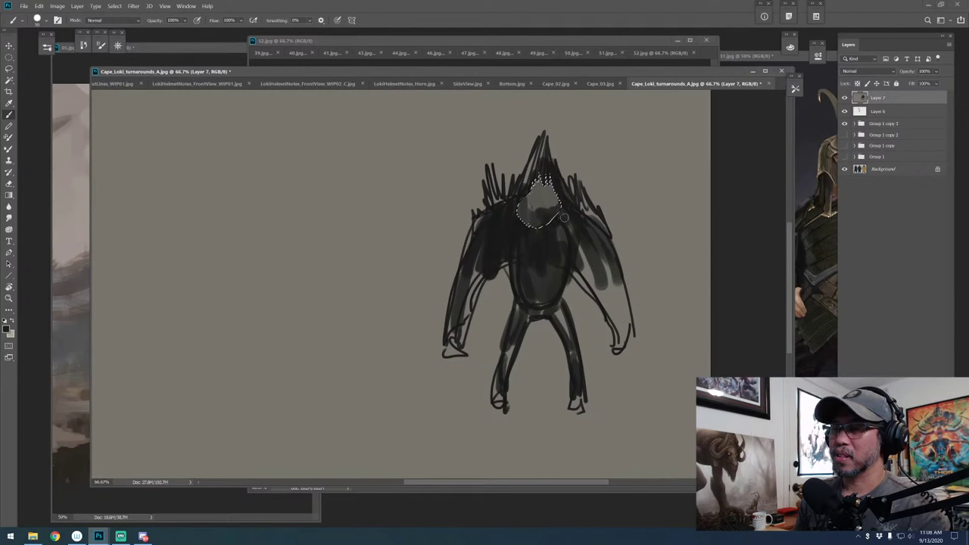
Clear the head selection and lasso a round area at the upper right
{"action": "key", "text": "ctrl+d"}
{"action": "key", "text": "l"}
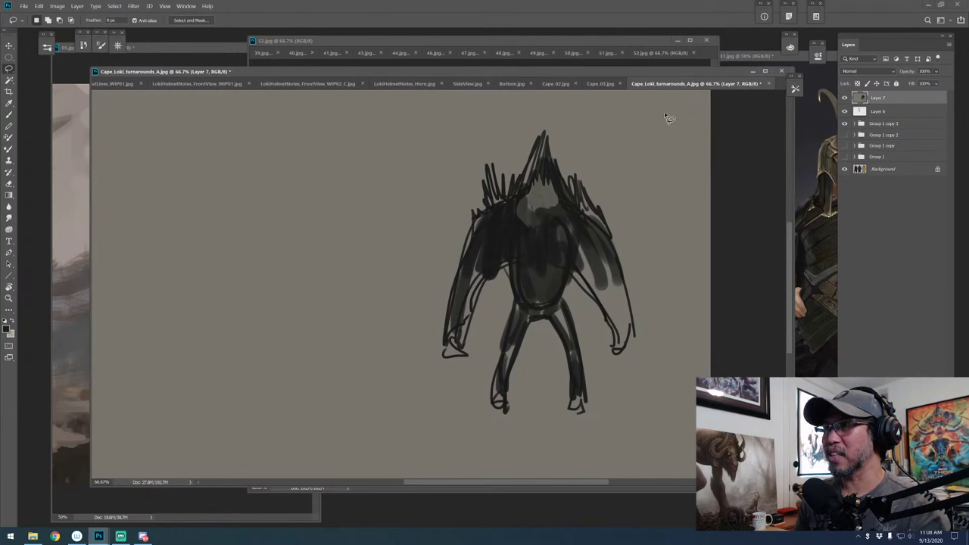
{"action": "mouse_move", "coordinate": [668, 108]}
{"action": "left_mouse_down"}
{"action": "mouse_move", "coordinate": [619, 127]}
{"action": "mouse_move", "coordinate": [606, 170]}
{"action": "mouse_move", "coordinate": [659, 193]}
{"action": "mouse_move", "coordinate": [692, 156]}
{"action": "mouse_move", "coordinate": [680, 106]}
{"action": "mouse_move", "coordinate": [640, 104]}
{"action": "mouse_move", "coordinate": [638, 119]}
{"action": "mouse_move", "coordinate": [663, 150]}
{"action": "mouse_move", "coordinate": [636, 185]}
{"action": "left_mouse_up"}
Enlarge the brush to 150 and fill the round selection with dark grey
{"action": "key", "text": "b"}
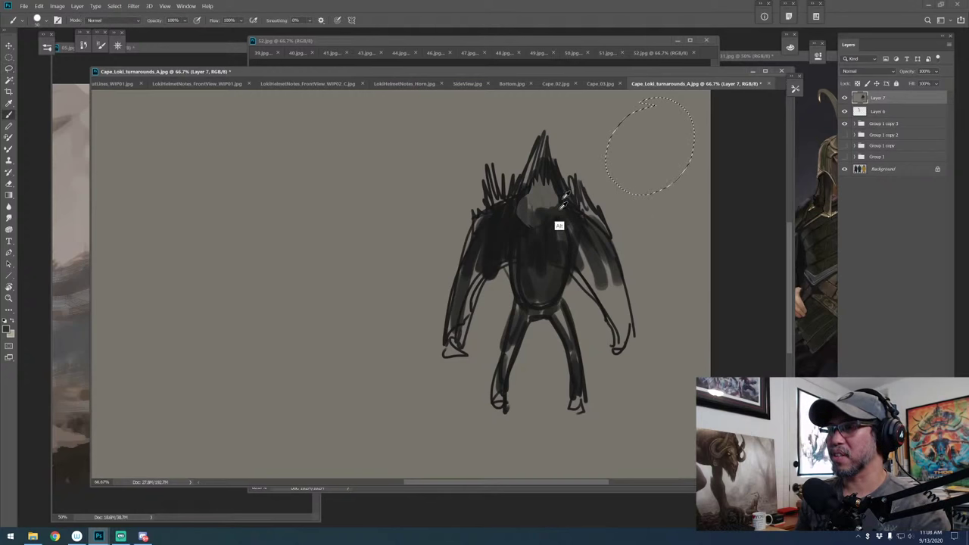
{"action": "key", "text": "bracketright"}
{"action": "key", "text": "bracketright"}
{"action": "key", "text": "bracketright"}
{"action": "key", "text": "bracketright"}
{"action": "key", "text": "bracketright"}
{"action": "key", "text": "bracketright"}
{"action": "key", "text": "bracketright"}
{"action": "mouse_move", "coordinate": [629, 107]}
{"action": "left_mouse_down"}
{"action": "mouse_move", "coordinate": [618, 152]}
{"action": "mouse_move", "coordinate": [664, 113]}
{"action": "mouse_move", "coordinate": [629, 171]}
{"action": "mouse_move", "coordinate": [644, 148]}
{"action": "mouse_move", "coordinate": [670, 136]}
{"action": "mouse_move", "coordinate": [678, 174]}
{"action": "left_mouse_up"}
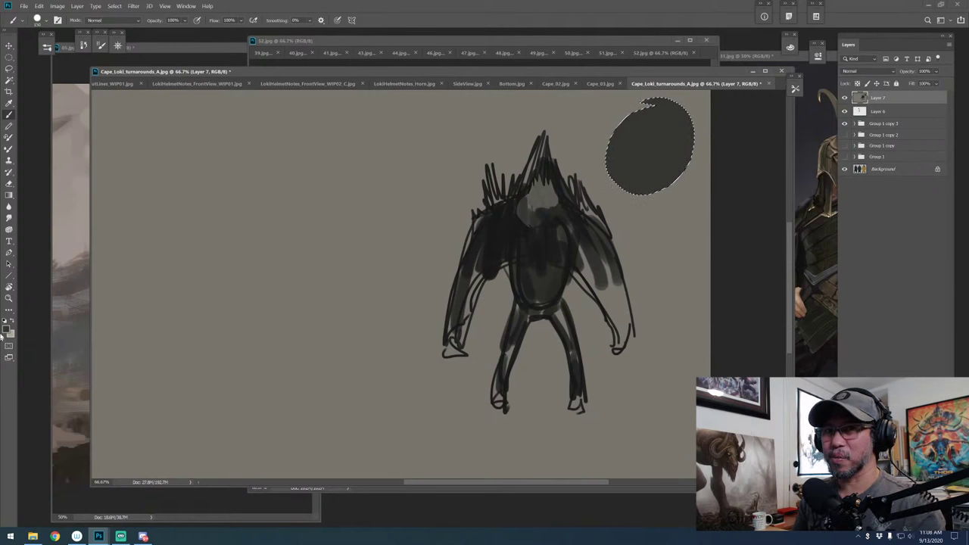
Pick light grey #b5b5b5 as the foreground colour and try a stroke, then undo it
{"action": "left_click", "coordinate": [7, 330]}
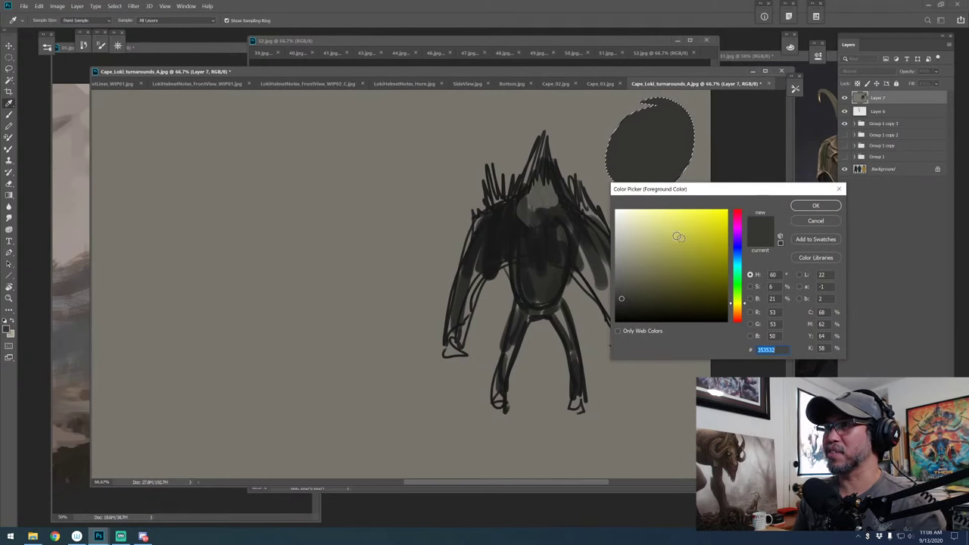
{"action": "left_click", "coordinate": [616, 242]}
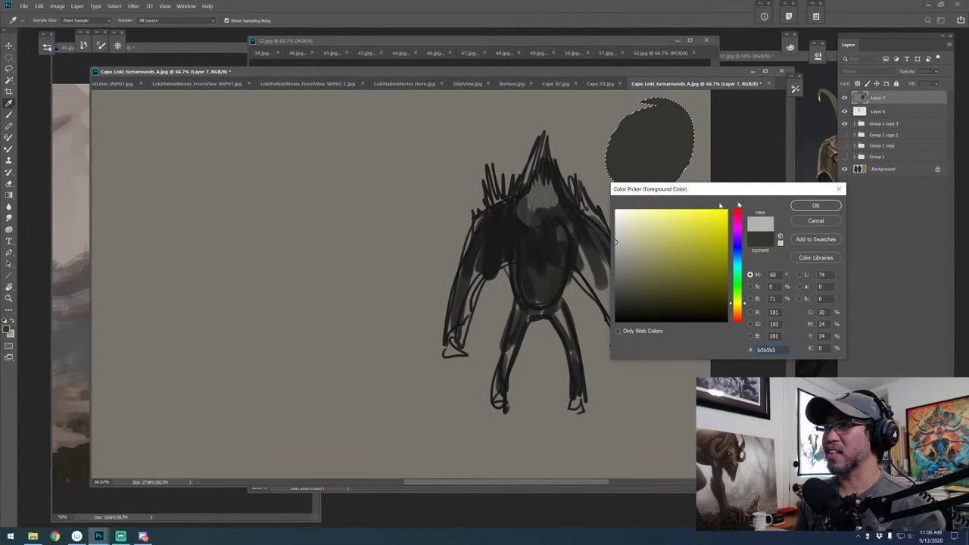
{"action": "left_click", "coordinate": [816, 205]}
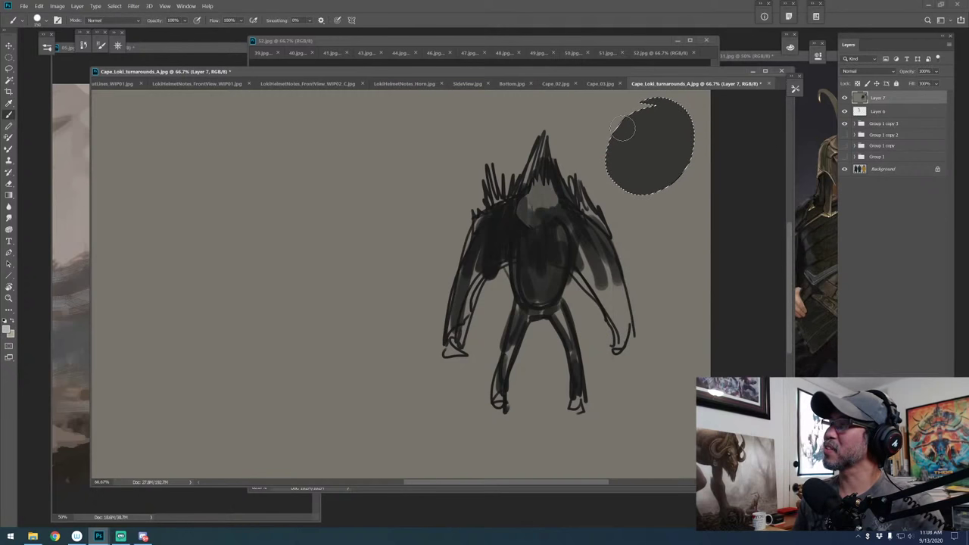
{"action": "mouse_move", "coordinate": [612, 171]}
{"action": "left_mouse_down"}
{"action": "mouse_move", "coordinate": [625, 204]}
{"action": "mouse_move", "coordinate": [651, 200]}
{"action": "left_mouse_up"}
{"action": "key", "text": "ctrl+z"}
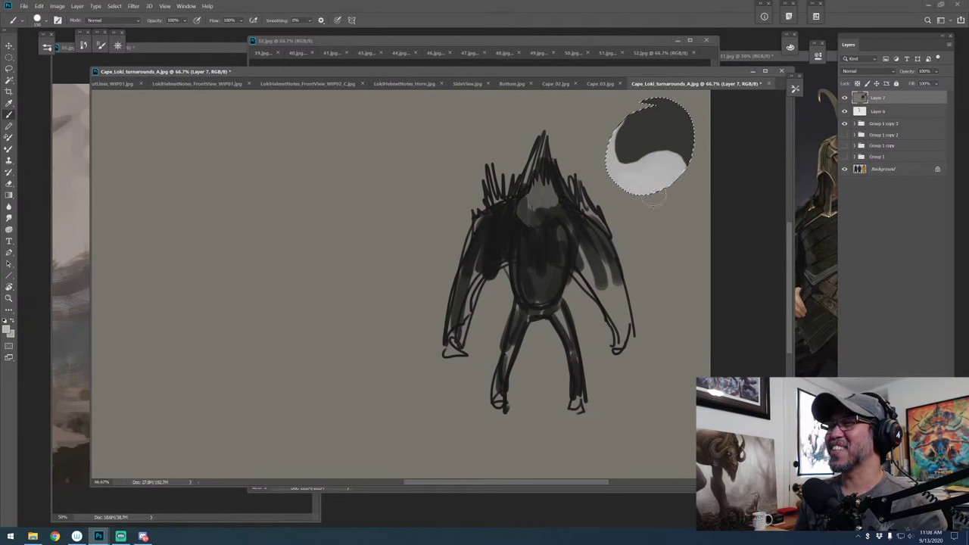
Fill more of the circle dark, then paint a light grey curve across the chest
{"action": "left_click_drag", "start_coordinate": [625, 140], "coordinate": [646, 134]}
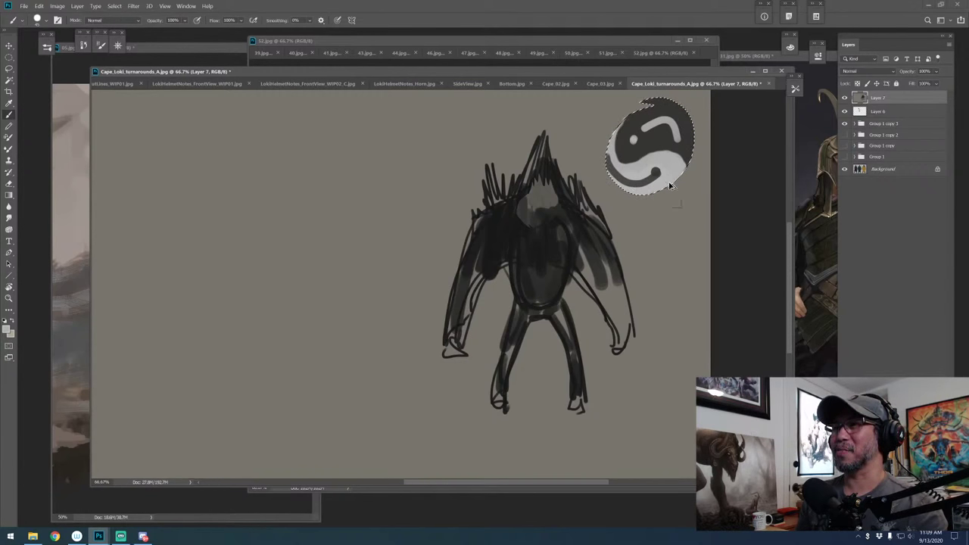
{"action": "key", "text": "ctrl+alt+z"}
{"action": "key", "text": "ctrl+alt+z"}
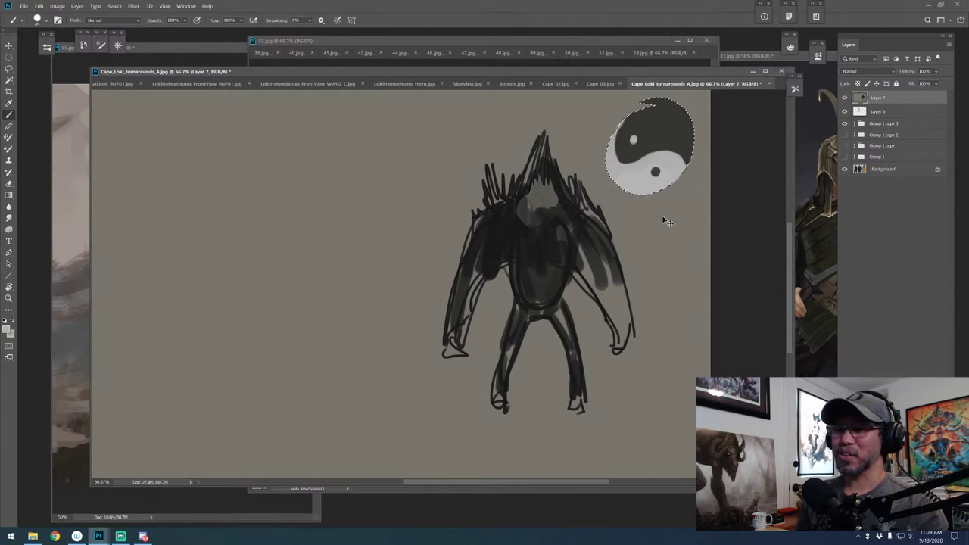
{"action": "mouse_move", "coordinate": [511, 242]}
{"action": "left_mouse_down"}
{"action": "mouse_move", "coordinate": [548, 266]}
{"action": "mouse_move", "coordinate": [562, 232]}
{"action": "left_mouse_up"}
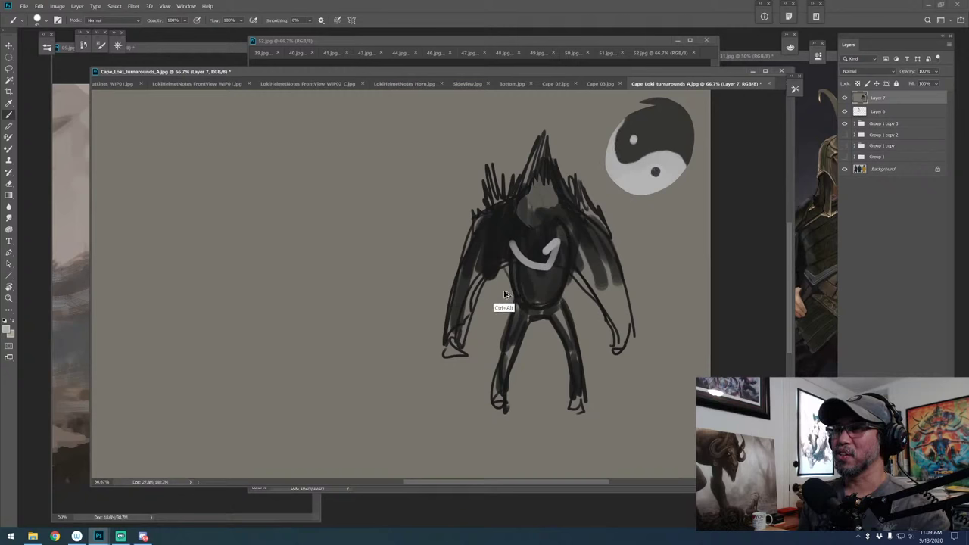
Replace the chest curve with light grey highlights on both arms, then add a new layer
{"action": "key", "text": "ctrl+alt+z"}
{"action": "mouse_move", "coordinate": [471, 331]}
{"action": "left_mouse_down"}
{"action": "mouse_move", "coordinate": [481, 268]}
{"action": "mouse_move", "coordinate": [510, 238]}
{"action": "left_mouse_up"}
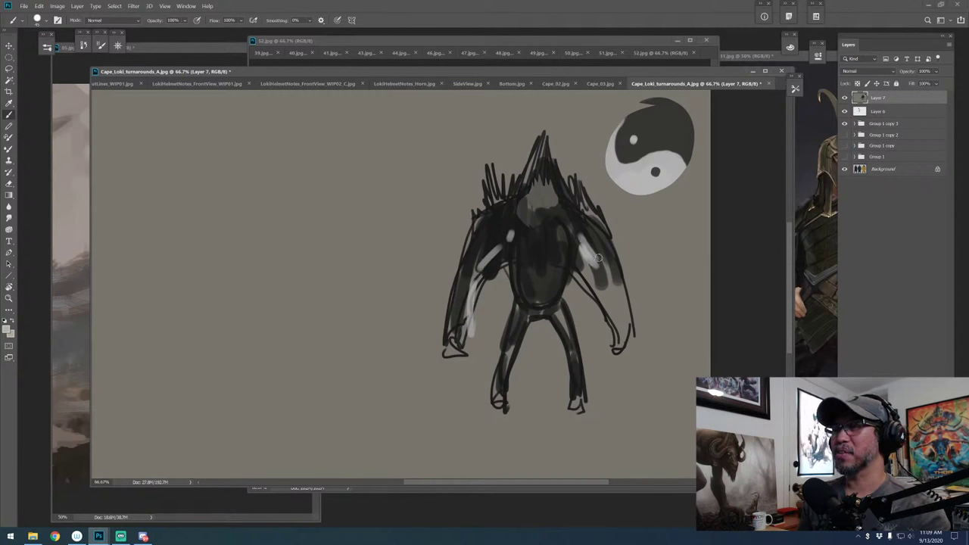
{"action": "mouse_move", "coordinate": [581, 239]}
{"action": "left_mouse_down"}
{"action": "mouse_move", "coordinate": [606, 267]}
{"action": "mouse_move", "coordinate": [584, 271]}
{"action": "mouse_move", "coordinate": [607, 285]}
{"action": "left_mouse_up"}
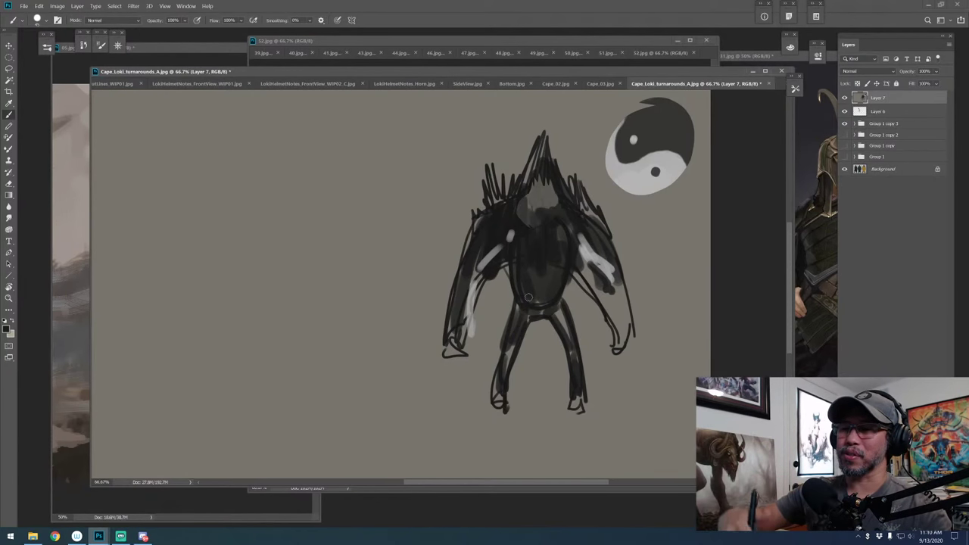
{"action": "left_click_drag", "start_coordinate": [490, 192], "coordinate": [504, 185]}
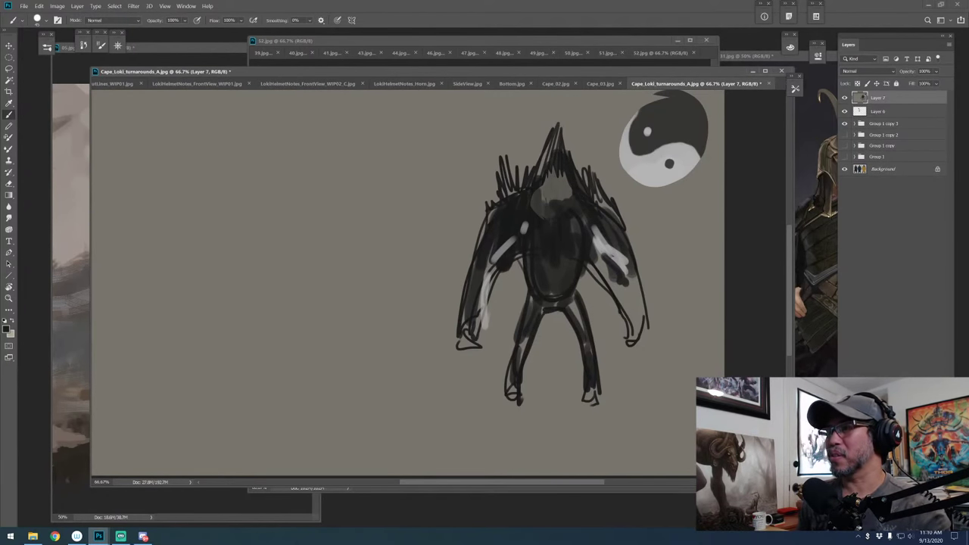
{"action": "key", "text": "ctrl+shift+alt+n"}
Rough in the creature's body, limbs and long diagonal neck with large black strokes
{"action": "mouse_move", "coordinate": [219, 270]}
{"action": "left_mouse_down"}
{"action": "mouse_move", "coordinate": [208, 294]}
{"action": "mouse_move", "coordinate": [267, 290]}
{"action": "mouse_move", "coordinate": [209, 296]}
{"action": "left_mouse_up"}
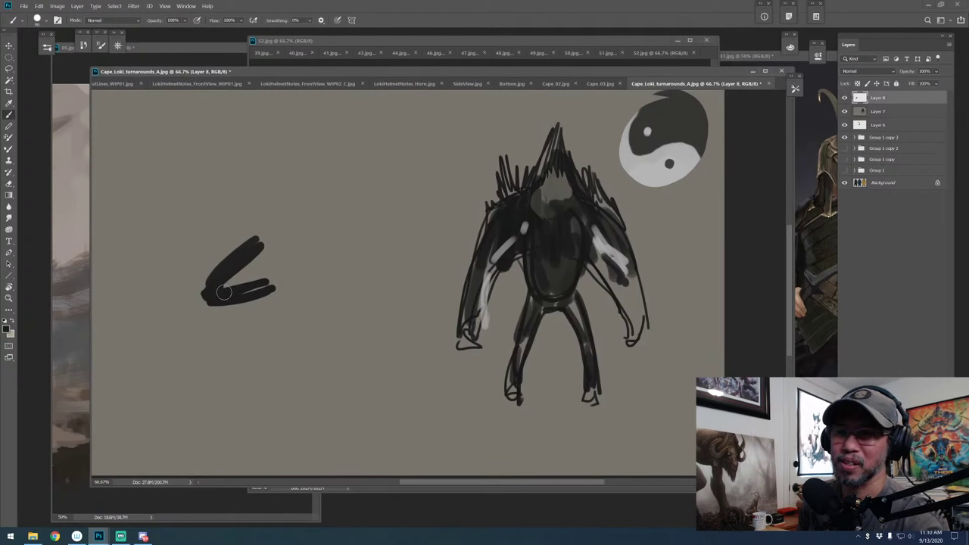
{"action": "mouse_move", "coordinate": [216, 282]}
{"action": "left_mouse_down"}
{"action": "mouse_move", "coordinate": [203, 302]}
{"action": "mouse_move", "coordinate": [289, 285]}
{"action": "mouse_move", "coordinate": [375, 240]}
{"action": "left_mouse_up"}
{"action": "mouse_move", "coordinate": [241, 244]}
{"action": "left_mouse_down"}
{"action": "mouse_move", "coordinate": [338, 213]}
{"action": "mouse_move", "coordinate": [431, 146]}
{"action": "mouse_move", "coordinate": [409, 131]}
{"action": "left_mouse_up"}
{"action": "left_click_drag", "start_coordinate": [330, 210], "coordinate": [215, 197]}
{"action": "mouse_move", "coordinate": [355, 220]}
{"action": "left_mouse_down"}
{"action": "mouse_move", "coordinate": [361, 269]}
{"action": "mouse_move", "coordinate": [337, 277]}
{"action": "mouse_move", "coordinate": [281, 232]}
{"action": "left_mouse_up"}
{"action": "mouse_move", "coordinate": [356, 297]}
{"action": "left_mouse_down"}
{"action": "mouse_move", "coordinate": [331, 372]}
{"action": "mouse_move", "coordinate": [355, 292]}
{"action": "left_mouse_up"}
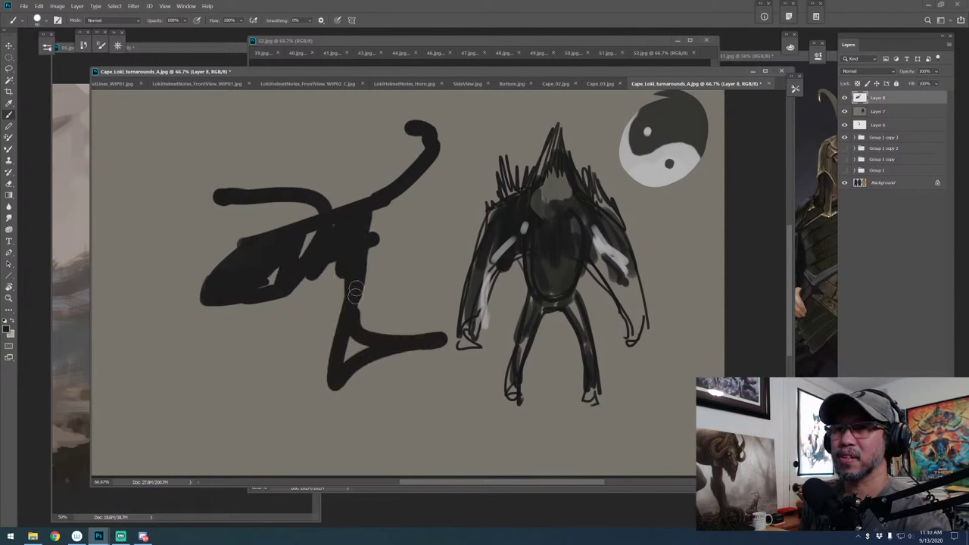
Add the looping tail, thicken the top hook and reshape the creature's foot
{"action": "mouse_move", "coordinate": [206, 290]}
{"action": "left_mouse_down"}
{"action": "mouse_move", "coordinate": [235, 414]}
{"action": "mouse_move", "coordinate": [163, 364]}
{"action": "mouse_move", "coordinate": [210, 296]}
{"action": "mouse_move", "coordinate": [260, 265]}
{"action": "left_mouse_up"}
{"action": "mouse_move", "coordinate": [425, 149]}
{"action": "left_mouse_down"}
{"action": "mouse_move", "coordinate": [397, 120]}
{"action": "mouse_move", "coordinate": [422, 146]}
{"action": "left_mouse_up"}
{"action": "mouse_move", "coordinate": [239, 200]}
{"action": "left_mouse_down"}
{"action": "mouse_move", "coordinate": [282, 219]}
{"action": "mouse_move", "coordinate": [289, 203]}
{"action": "mouse_move", "coordinate": [289, 252]}
{"action": "mouse_move", "coordinate": [269, 296]}
{"action": "mouse_move", "coordinate": [347, 274]}
{"action": "mouse_move", "coordinate": [342, 378]}
{"action": "mouse_move", "coordinate": [370, 342]}
{"action": "mouse_move", "coordinate": [431, 330]}
{"action": "mouse_move", "coordinate": [446, 339]}
{"action": "mouse_move", "coordinate": [430, 390]}
{"action": "left_mouse_up"}
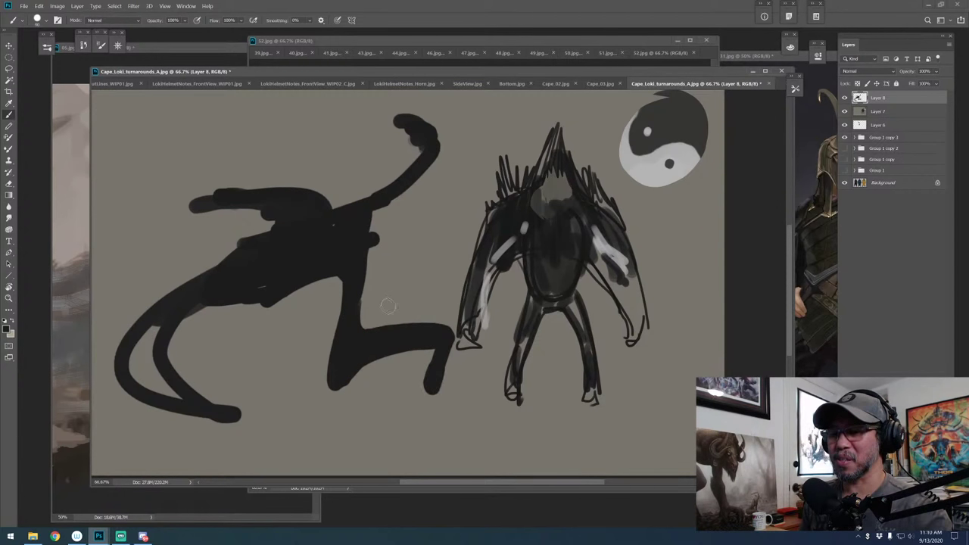
{"action": "mouse_move", "coordinate": [435, 350]}
{"action": "left_mouse_down"}
{"action": "mouse_move", "coordinate": [424, 390]}
{"action": "mouse_move", "coordinate": [340, 335]}
{"action": "left_mouse_up"}
{"action": "left_click_drag", "start_coordinate": [372, 212], "coordinate": [365, 263]}
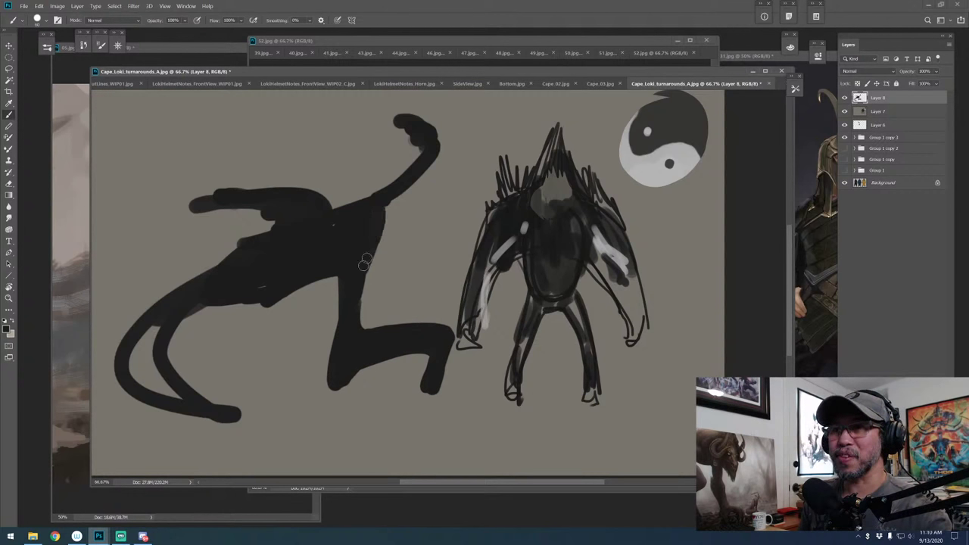
Dodge a lightened highlight streak across the creature's torso
{"action": "key", "text": "o"}
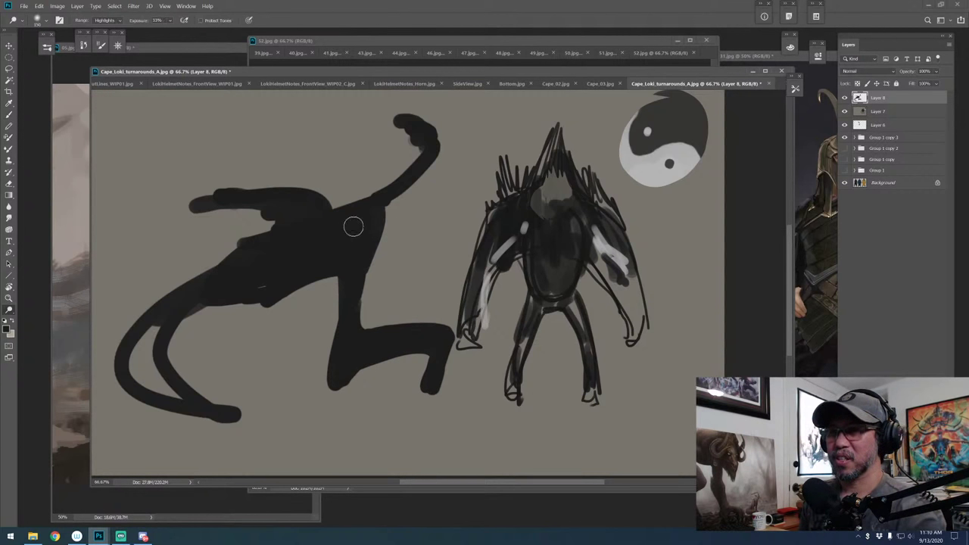
{"action": "mouse_move", "coordinate": [353, 222]}
{"action": "left_mouse_down"}
{"action": "mouse_move", "coordinate": [275, 252]}
{"action": "mouse_move", "coordinate": [384, 198]}
{"action": "mouse_move", "coordinate": [330, 229]}
{"action": "left_mouse_up"}
{"action": "mouse_move", "coordinate": [275, 247]}
{"action": "left_mouse_down"}
{"action": "mouse_move", "coordinate": [357, 201]}
{"action": "mouse_move", "coordinate": [325, 236]}
{"action": "mouse_move", "coordinate": [366, 251]}
{"action": "mouse_move", "coordinate": [375, 220]}
{"action": "mouse_move", "coordinate": [353, 311]}
{"action": "mouse_move", "coordinate": [354, 292]}
{"action": "mouse_move", "coordinate": [370, 237]}
{"action": "mouse_move", "coordinate": [356, 342]}
{"action": "mouse_move", "coordinate": [352, 313]}
{"action": "mouse_move", "coordinate": [357, 340]}
{"action": "mouse_move", "coordinate": [441, 336]}
{"action": "mouse_move", "coordinate": [348, 343]}
{"action": "mouse_move", "coordinate": [367, 286]}
{"action": "mouse_move", "coordinate": [371, 201]}
{"action": "mouse_move", "coordinate": [363, 210]}
{"action": "mouse_move", "coordinate": [417, 159]}
{"action": "mouse_move", "coordinate": [362, 197]}
{"action": "mouse_move", "coordinate": [372, 202]}
{"action": "mouse_move", "coordinate": [220, 274]}
{"action": "mouse_move", "coordinate": [261, 251]}
{"action": "mouse_move", "coordinate": [112, 418]}
{"action": "mouse_move", "coordinate": [184, 299]}
{"action": "mouse_move", "coordinate": [346, 219]}
{"action": "mouse_move", "coordinate": [294, 194]}
{"action": "mouse_move", "coordinate": [315, 201]}
{"action": "mouse_move", "coordinate": [255, 195]}
{"action": "mouse_move", "coordinate": [349, 210]}
{"action": "mouse_move", "coordinate": [321, 225]}
{"action": "mouse_move", "coordinate": [332, 222]}
{"action": "mouse_move", "coordinate": [331, 183]}
{"action": "mouse_move", "coordinate": [326, 210]}
{"action": "mouse_move", "coordinate": [234, 194]}
{"action": "mouse_move", "coordinate": [353, 223]}
{"action": "mouse_move", "coordinate": [423, 161]}
{"action": "mouse_move", "coordinate": [377, 198]}
{"action": "mouse_move", "coordinate": [430, 136]}
{"action": "mouse_move", "coordinate": [380, 212]}
{"action": "left_mouse_up"}
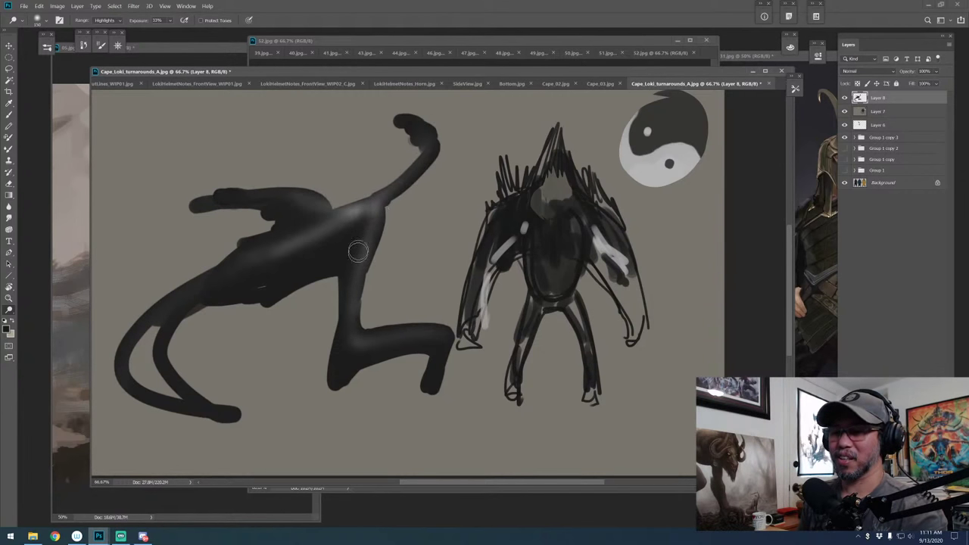
Paint darker limbs and a thicker neck, plus lighter grey on the upper body
{"action": "key", "text": "b"}
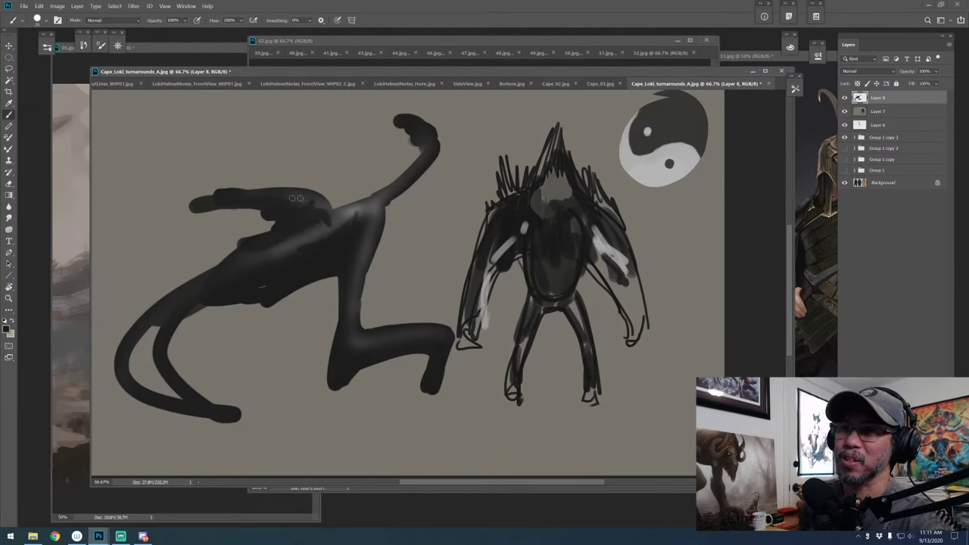
{"action": "left_click_drag", "start_coordinate": [351, 277], "coordinate": [351, 333]}
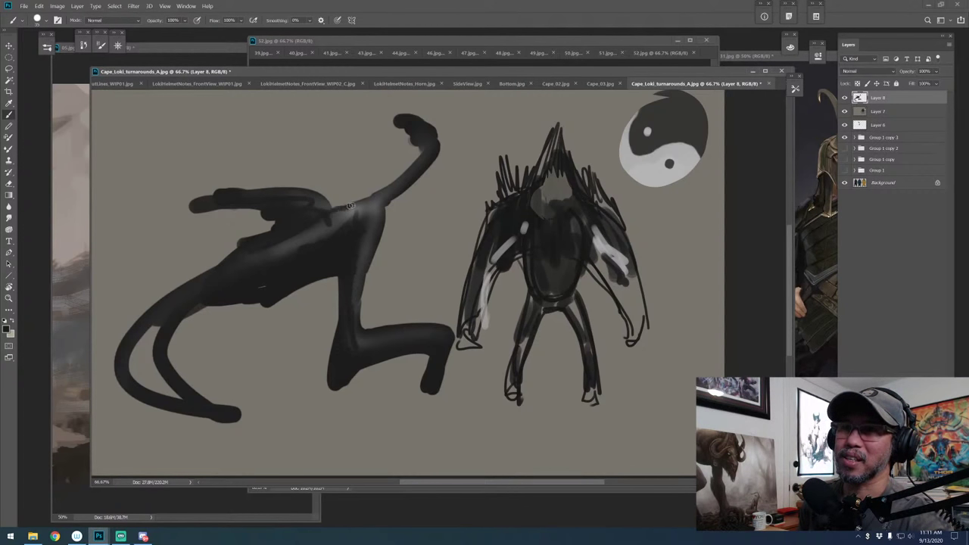
{"action": "mouse_move", "coordinate": [387, 184]}
{"action": "left_mouse_down"}
{"action": "mouse_move", "coordinate": [440, 147]}
{"action": "mouse_move", "coordinate": [381, 218]}
{"action": "left_mouse_up"}
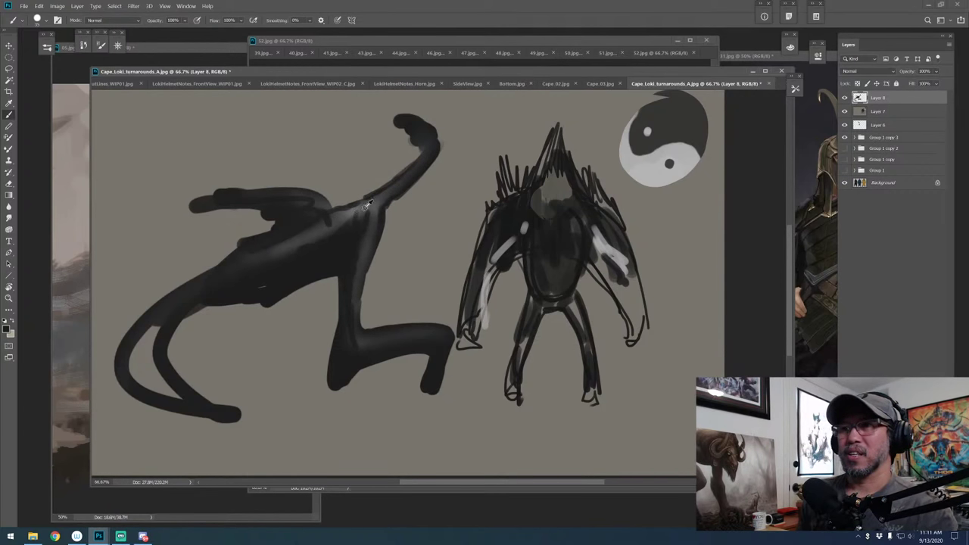
{"action": "left_click_drag", "start_coordinate": [414, 173], "coordinate": [427, 135]}
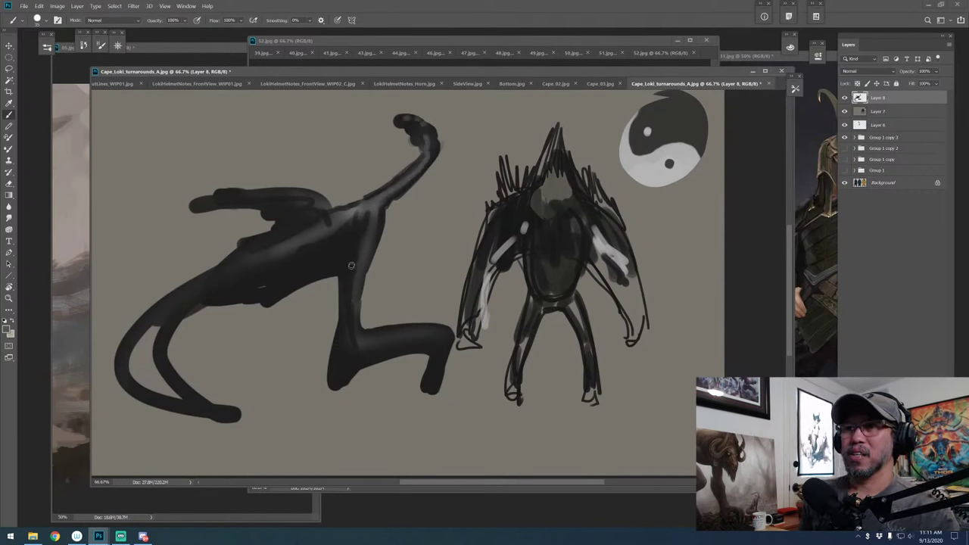
{"action": "mouse_move", "coordinate": [349, 208]}
{"action": "left_mouse_down"}
{"action": "mouse_move", "coordinate": [291, 242]}
{"action": "mouse_move", "coordinate": [333, 261]}
{"action": "mouse_move", "coordinate": [354, 209]}
{"action": "left_mouse_up"}
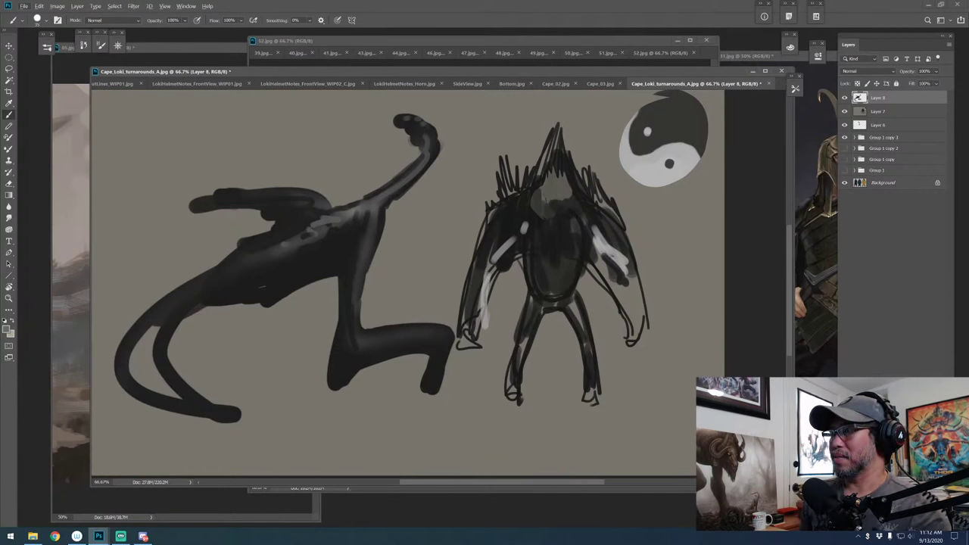
On a new layer, paint light grey along the top and right edges
{"action": "key", "text": "ctrl+shift+alt+n"}
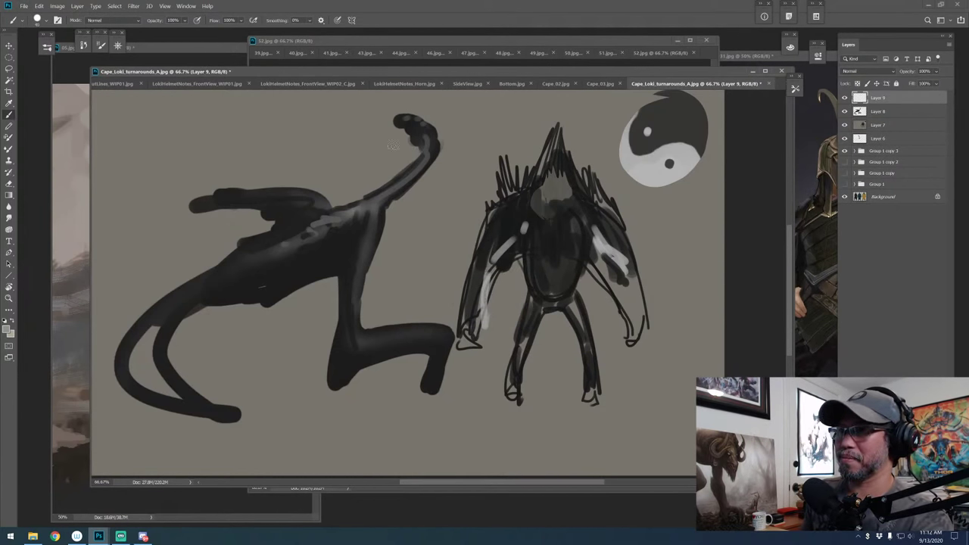
{"action": "mouse_move", "coordinate": [257, 148]}
{"action": "left_mouse_down"}
{"action": "mouse_move", "coordinate": [530, 148]}
{"action": "mouse_move", "coordinate": [432, 199]}
{"action": "mouse_move", "coordinate": [591, 262]}
{"action": "mouse_move", "coordinate": [636, 333]}
{"action": "mouse_move", "coordinate": [106, 397]}
{"action": "mouse_move", "coordinate": [182, 417]}
{"action": "mouse_move", "coordinate": [636, 443]}
{"action": "mouse_move", "coordinate": [591, 174]}
{"action": "mouse_move", "coordinate": [647, 363]}
{"action": "mouse_move", "coordinate": [492, 185]}
{"action": "mouse_move", "coordinate": [212, 227]}
{"action": "mouse_move", "coordinate": [176, 326]}
{"action": "mouse_move", "coordinate": [220, 159]}
{"action": "mouse_move", "coordinate": [366, 166]}
{"action": "mouse_move", "coordinate": [181, 155]}
{"action": "mouse_move", "coordinate": [163, 227]}
{"action": "left_mouse_up"}
{"action": "mouse_move", "coordinate": [221, 133]}
{"action": "left_mouse_down"}
{"action": "mouse_move", "coordinate": [595, 142]}
{"action": "mouse_move", "coordinate": [617, 189]}
{"action": "mouse_move", "coordinate": [649, 213]}
{"action": "mouse_move", "coordinate": [674, 409]}
{"action": "left_mouse_up"}
{"action": "mouse_move", "coordinate": [642, 140]}
{"action": "left_mouse_down"}
{"action": "mouse_move", "coordinate": [675, 130]}
{"action": "mouse_move", "coordinate": [672, 112]}
{"action": "mouse_move", "coordinate": [637, 148]}
{"action": "left_mouse_up"}
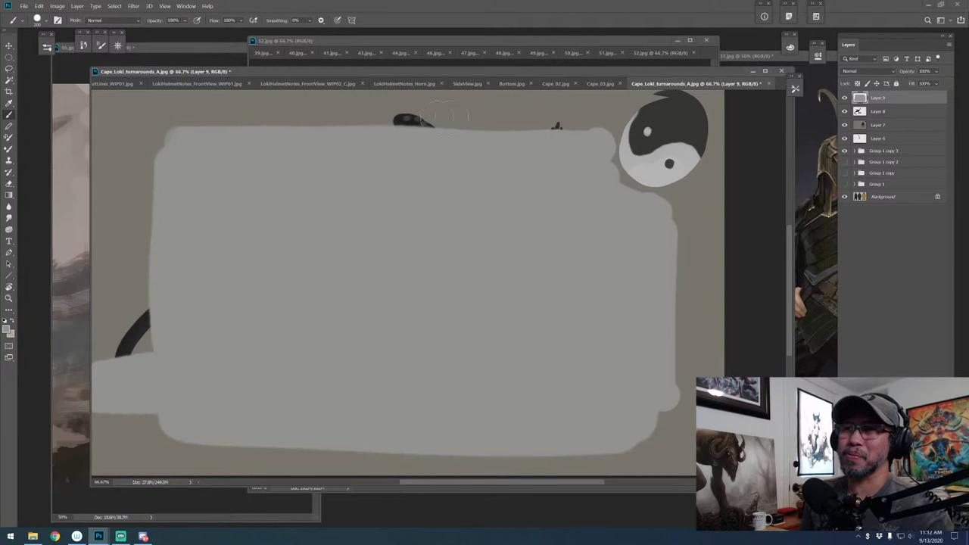
Paint a wide dark diagonal stroke plus scattered dark dots and dashes
{"action": "left_click", "coordinate": [402, 125], "text": "alt"}
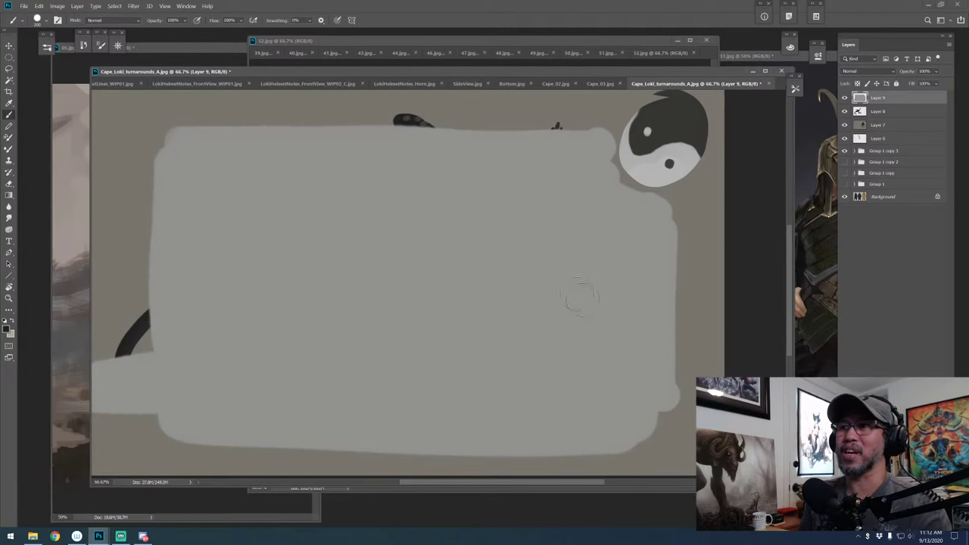
{"action": "mouse_move", "coordinate": [145, 399]}
{"action": "left_mouse_down"}
{"action": "mouse_move", "coordinate": [222, 338]}
{"action": "mouse_move", "coordinate": [257, 288]}
{"action": "mouse_move", "coordinate": [378, 223]}
{"action": "mouse_move", "coordinate": [491, 204]}
{"action": "mouse_move", "coordinate": [545, 155]}
{"action": "mouse_move", "coordinate": [502, 169]}
{"action": "mouse_move", "coordinate": [562, 147]}
{"action": "mouse_move", "coordinate": [447, 172]}
{"action": "mouse_move", "coordinate": [299, 254]}
{"action": "mouse_move", "coordinate": [231, 305]}
{"action": "mouse_move", "coordinate": [295, 280]}
{"action": "mouse_move", "coordinate": [266, 330]}
{"action": "left_mouse_up"}
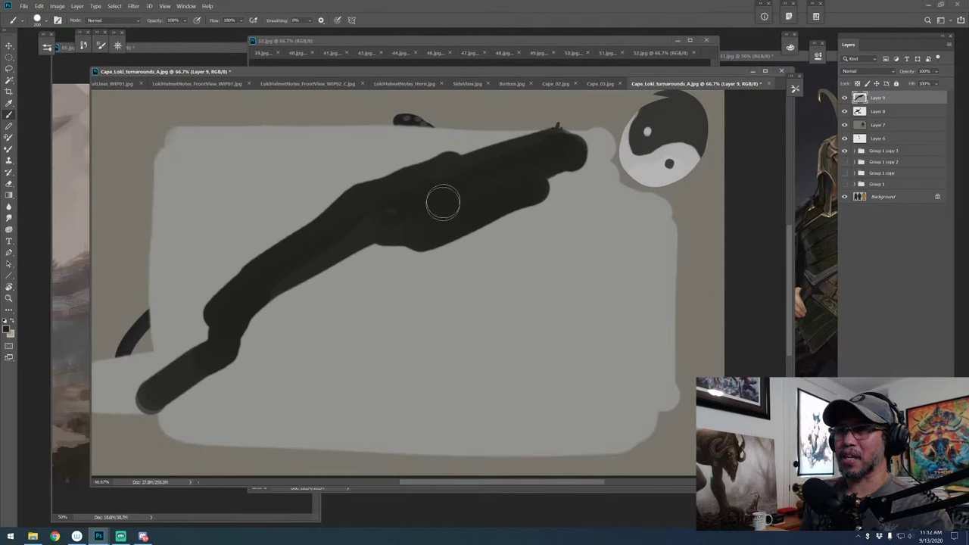
{"action": "mouse_move", "coordinate": [443, 201]}
{"action": "left_mouse_down"}
{"action": "mouse_move", "coordinate": [495, 215]}
{"action": "mouse_move", "coordinate": [583, 209]}
{"action": "mouse_move", "coordinate": [538, 229]}
{"action": "mouse_move", "coordinate": [610, 241]}
{"action": "left_mouse_up"}
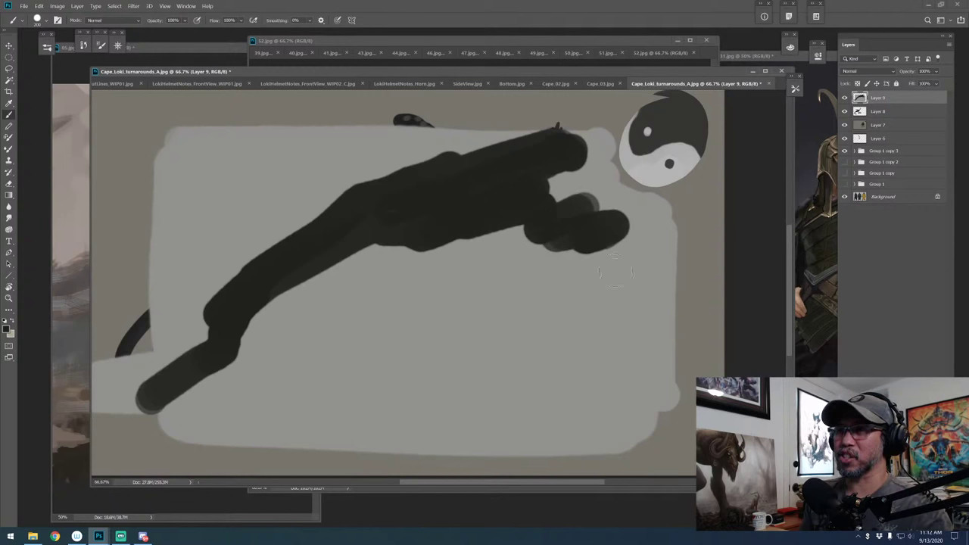
{"action": "left_click", "coordinate": [640, 300]}
{"action": "left_click_drag", "start_coordinate": [602, 389], "coordinate": [623, 381]}
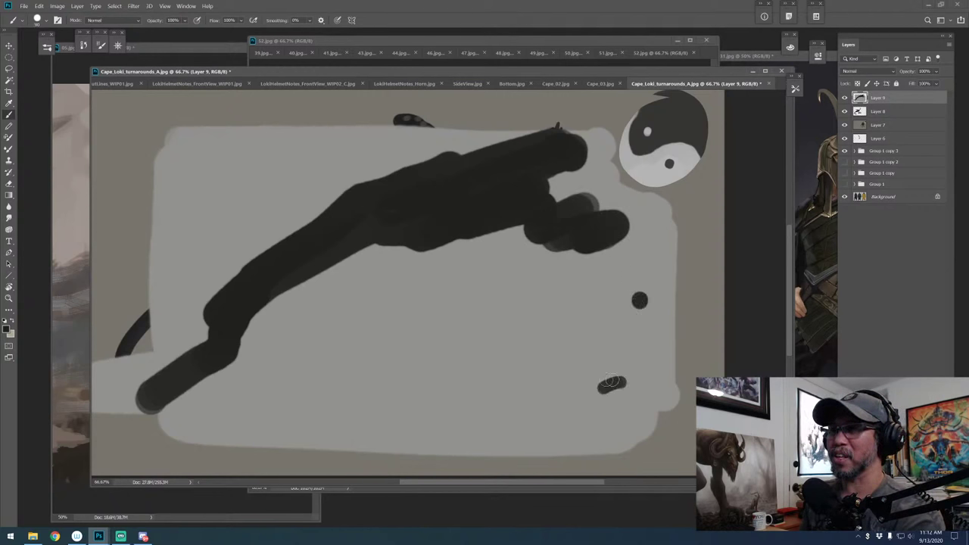
{"action": "left_click_drag", "start_coordinate": [566, 421], "coordinate": [585, 411]}
{"action": "left_click", "coordinate": [464, 321]}
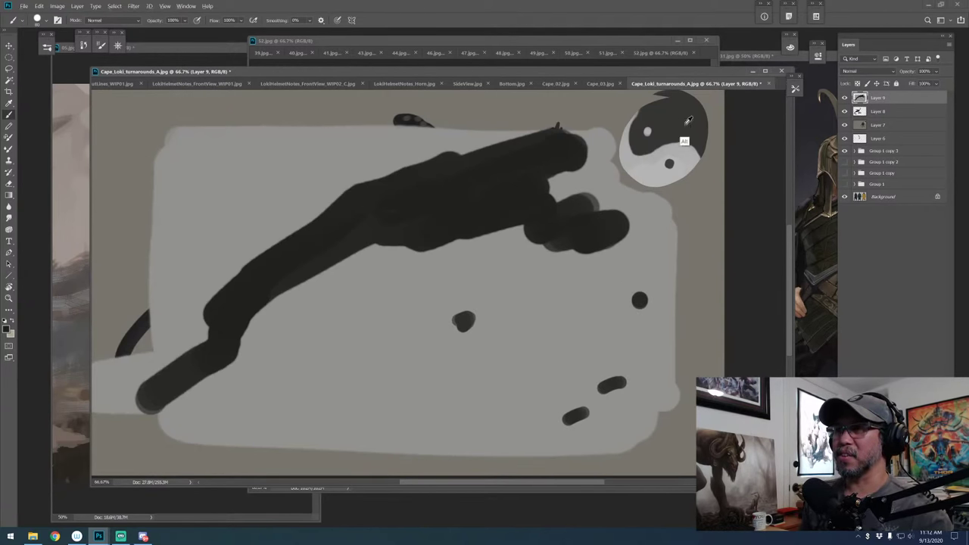
Sample the yin-yang's white and add light highlights along the dark stroke
{"action": "left_click", "coordinate": [653, 155], "text": "alt"}
{"action": "left_click", "coordinate": [459, 183]}
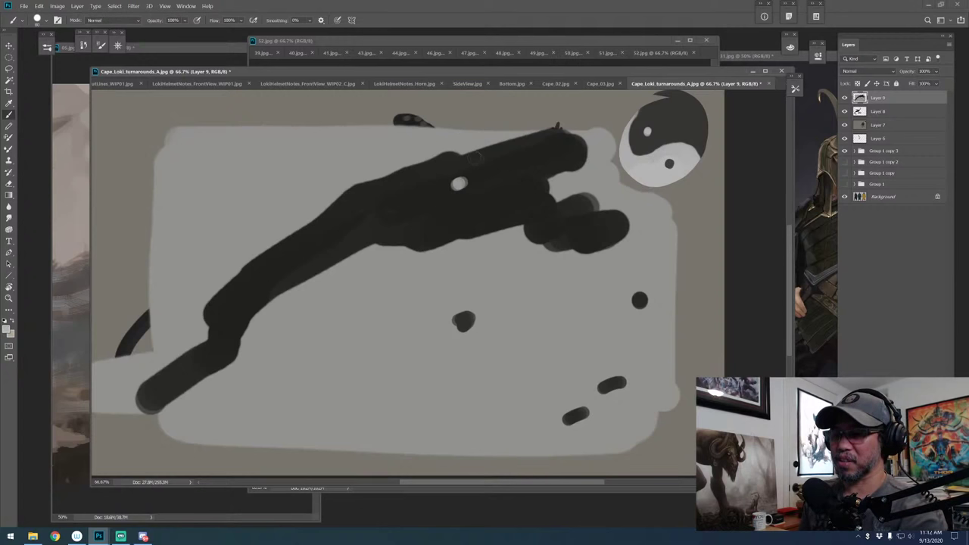
{"action": "mouse_move", "coordinate": [492, 170]}
{"action": "left_mouse_down"}
{"action": "mouse_move", "coordinate": [485, 157]}
{"action": "mouse_move", "coordinate": [506, 151]}
{"action": "mouse_move", "coordinate": [400, 187]}
{"action": "left_mouse_up"}
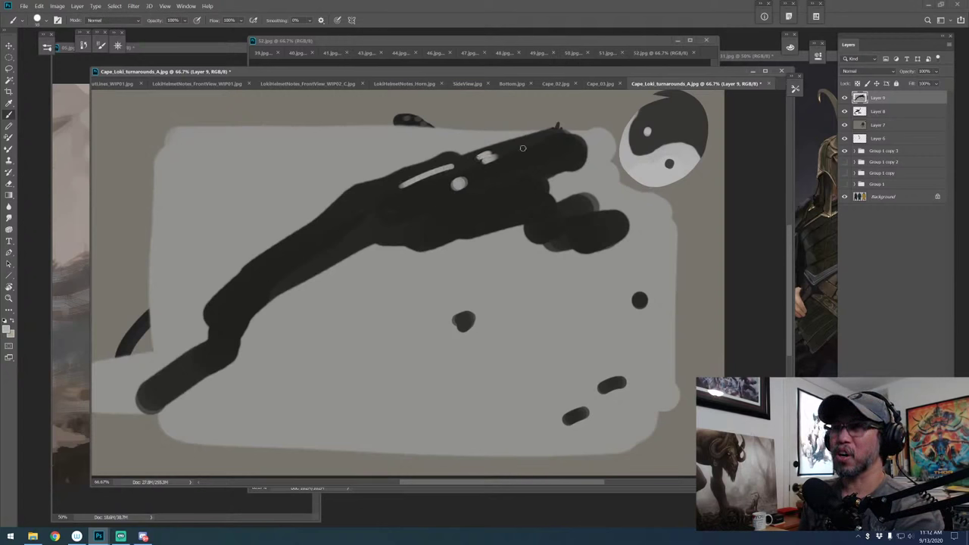
{"action": "left_click_drag", "start_coordinate": [522, 149], "coordinate": [534, 145]}
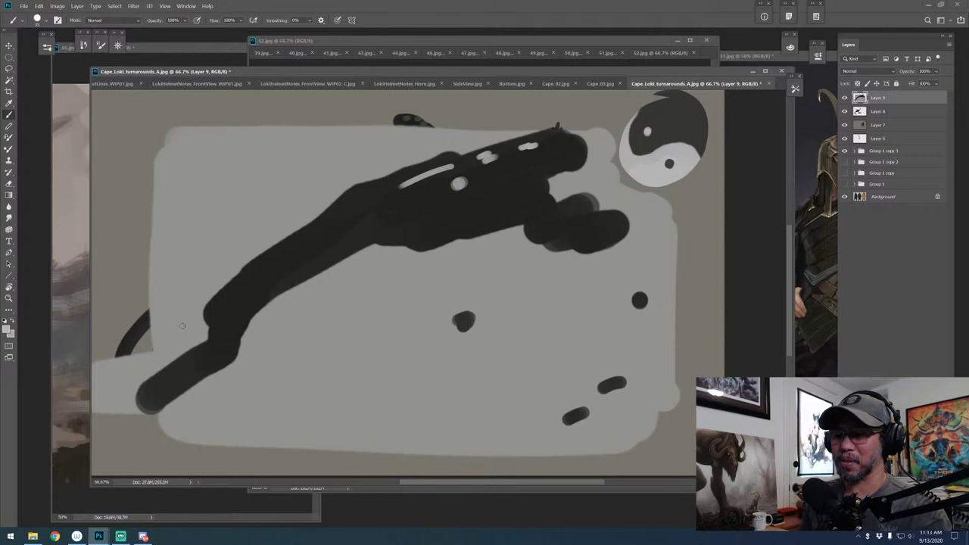
Select a rectangle around the painted sketch and copy it to a new layer
{"action": "key", "text": "m"}
{"action": "left_click_drag", "start_coordinate": [154, 132], "coordinate": [610, 376]}
{"action": "key", "text": "ctrl+d"}
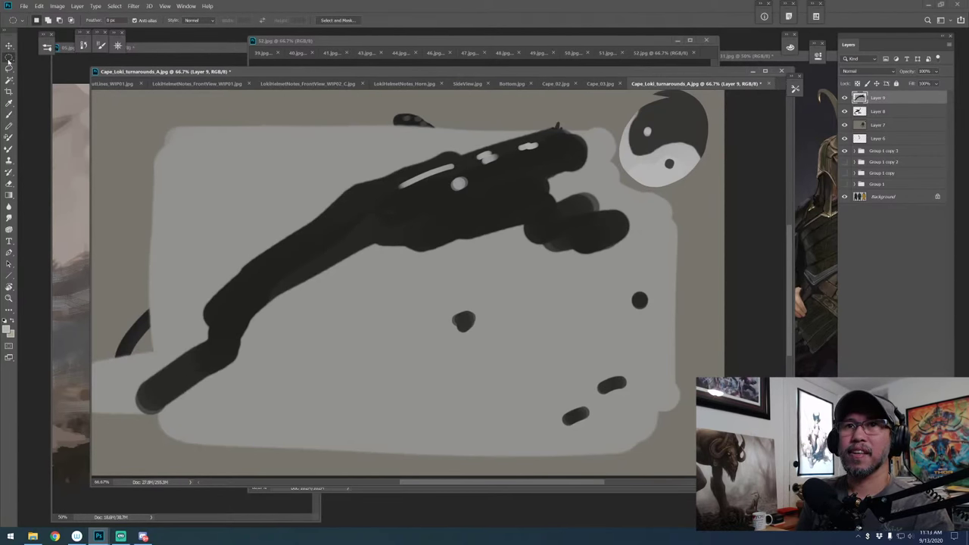
{"action": "left_click", "coordinate": [9, 59]}
{"action": "left_click", "coordinate": [45, 57]}
{"action": "left_click_drag", "start_coordinate": [174, 140], "coordinate": [665, 441]}
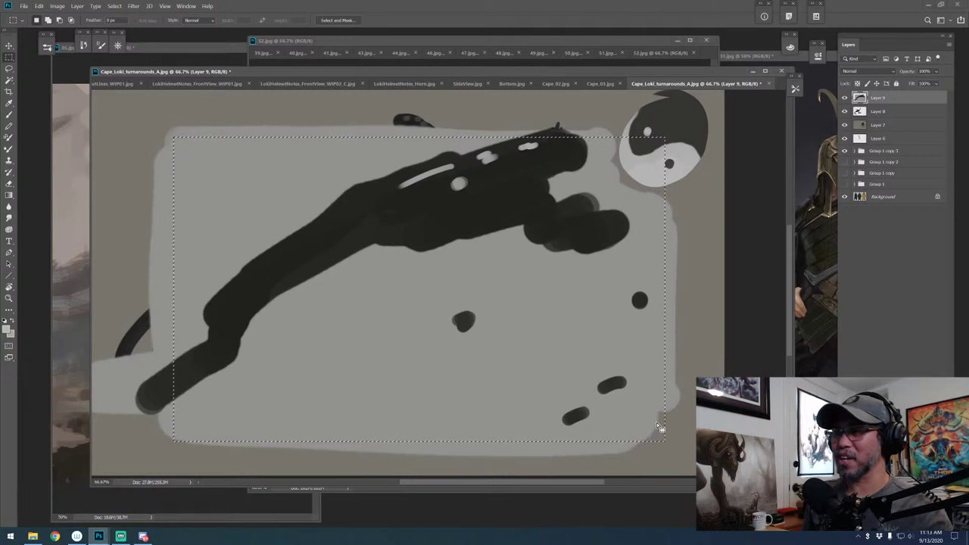
{"action": "key", "text": "ctrl+j"}
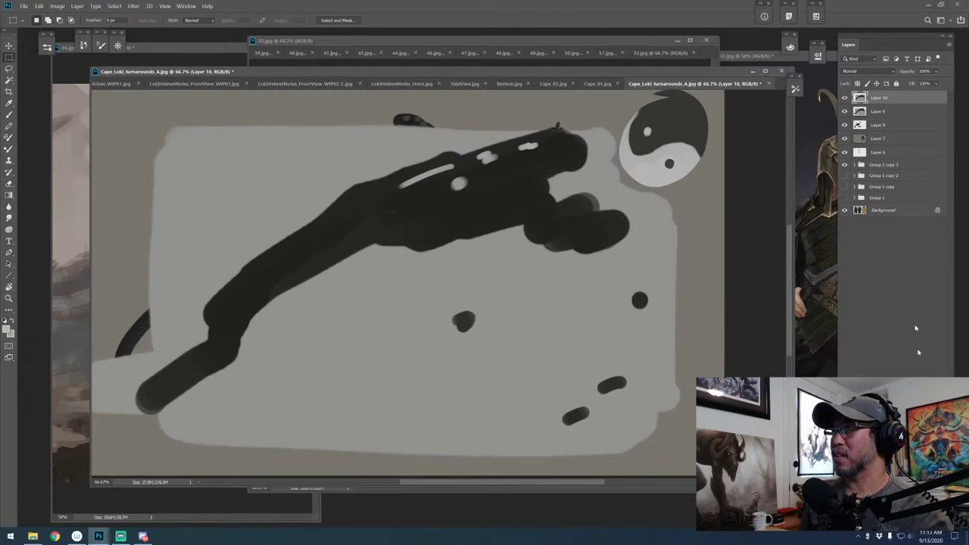
Add Layer 11 above Layer 9 and fill the surrounding border near-black
{"action": "left_click", "coordinate": [905, 113]}
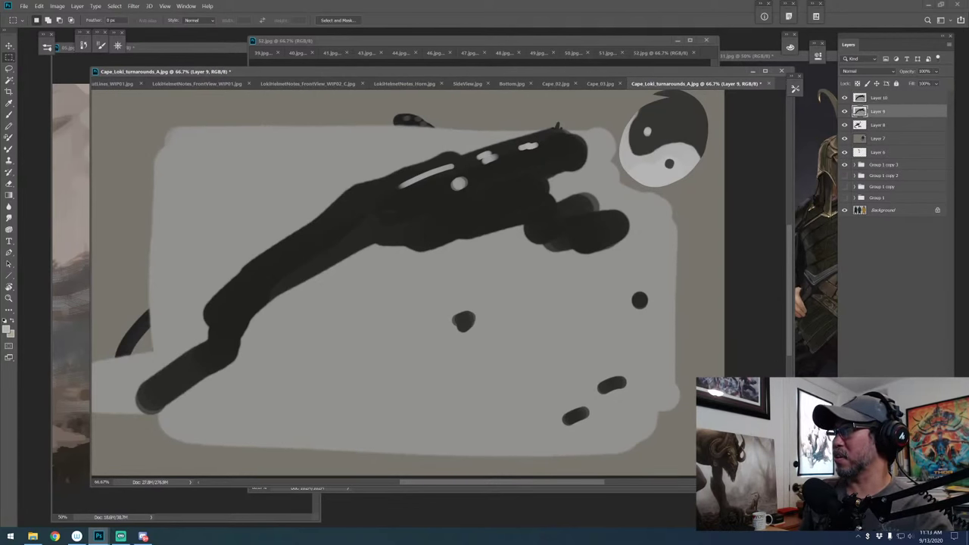
{"action": "key", "text": "ctrl+shift+alt+n"}
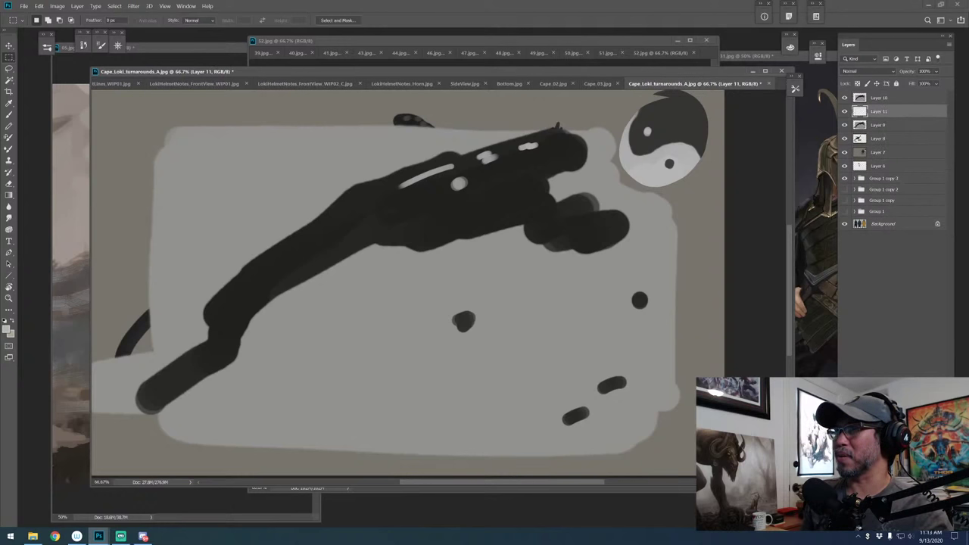
{"action": "key", "text": "b"}
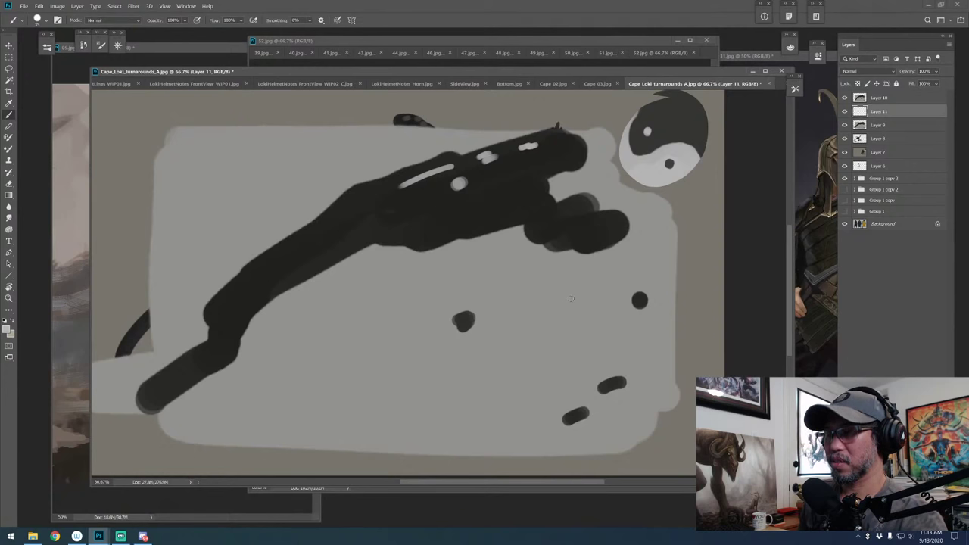
{"action": "key", "text": "ctrl+z"}
{"action": "key", "text": "ctrl+z"}
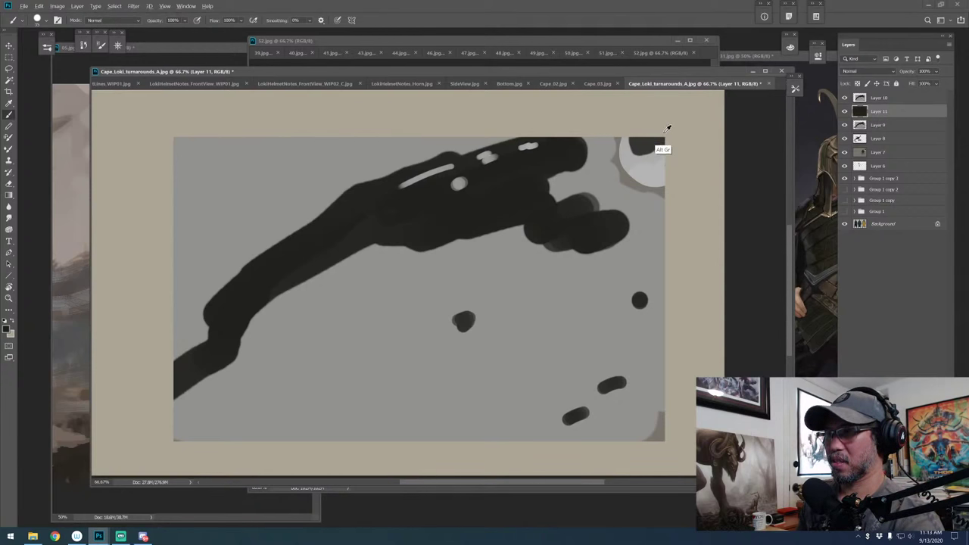
{"action": "key", "text": "ctrl+z"}
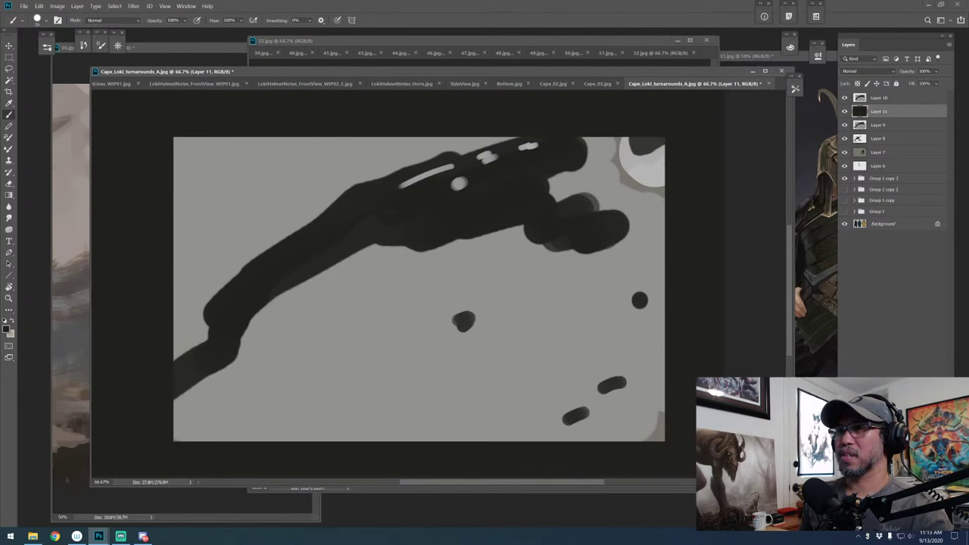
Lock Layer 10's transparent pixels and paint a thin stem up from the central dot
{"action": "left_click", "coordinate": [894, 100]}
{"action": "left_click", "coordinate": [857, 83]}
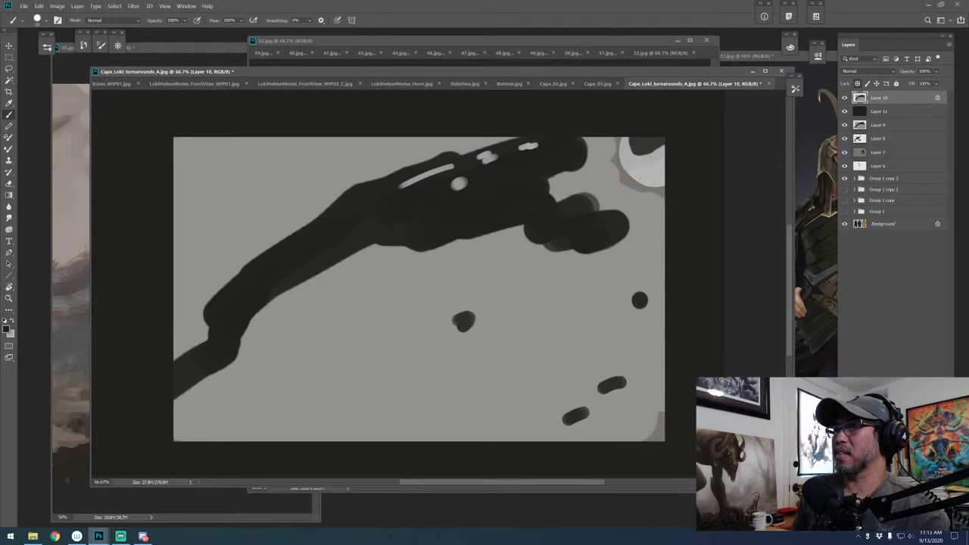
{"action": "left_click_drag", "start_coordinate": [462, 321], "coordinate": [464, 277]}
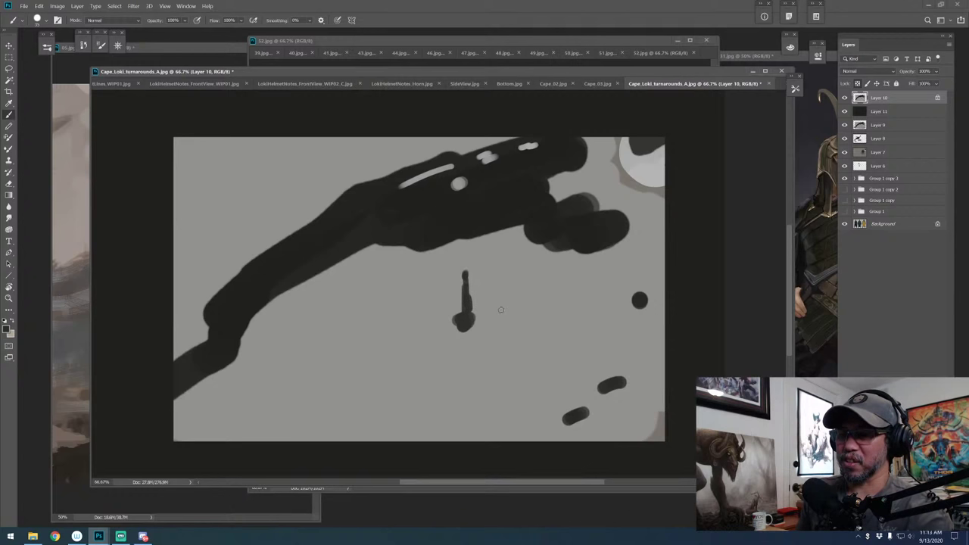
{"action": "key", "text": "ctrl+minus"}
{"action": "key", "text": "ctrl+minus"}
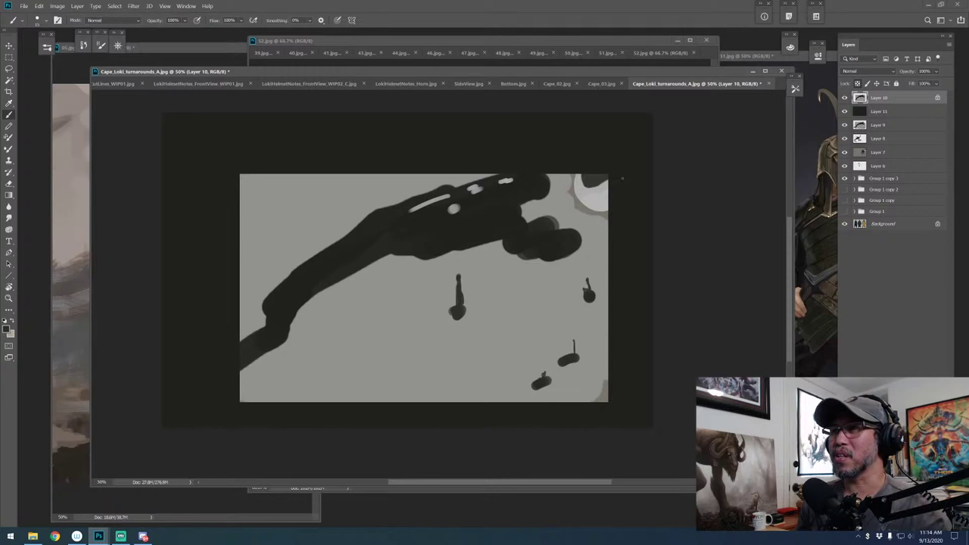
{"action": "left_click_drag", "start_coordinate": [595, 194], "coordinate": [620, 190]}
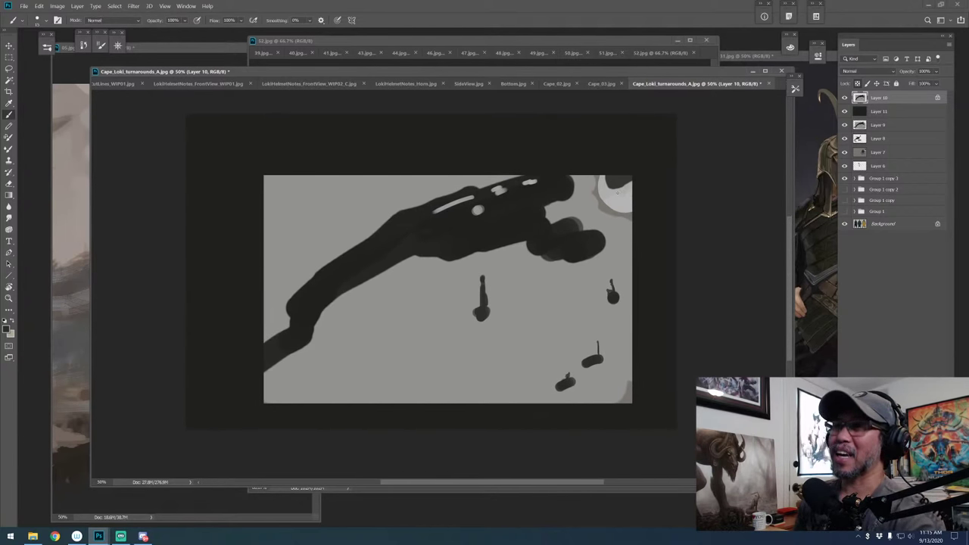
{"action": "left_click_drag", "start_coordinate": [649, 74], "coordinate": [649, 65]}
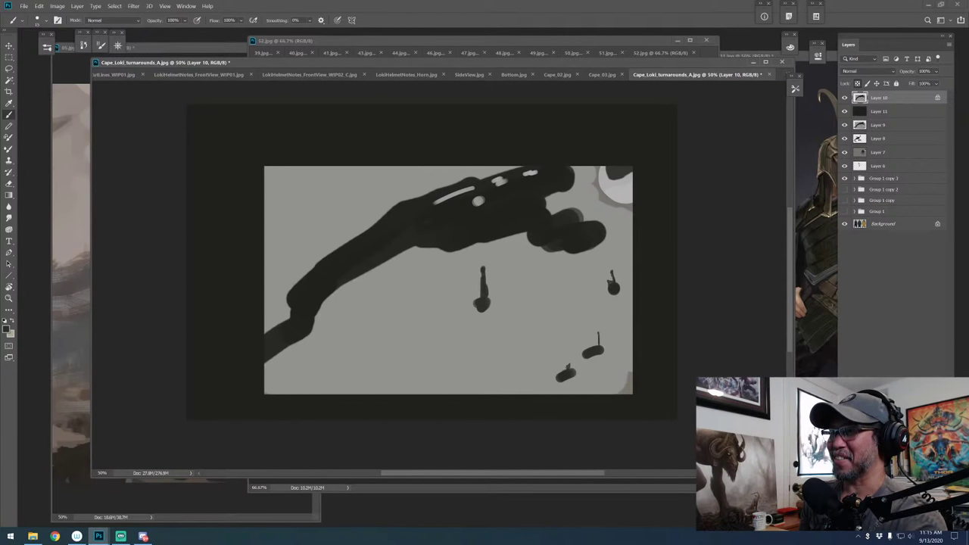
{"action": "key", "text": "ctrl+plus"}
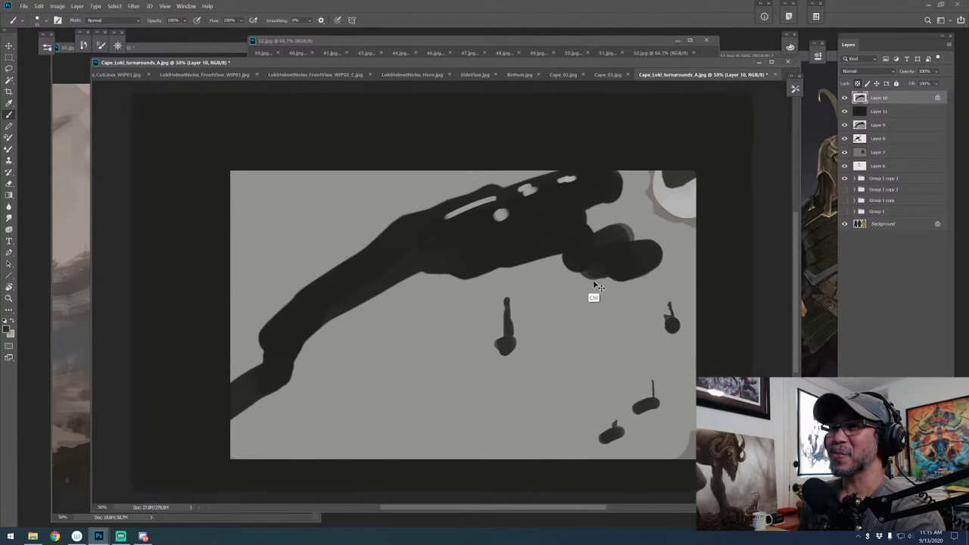
{"action": "key", "text": "ctrl+plus"}
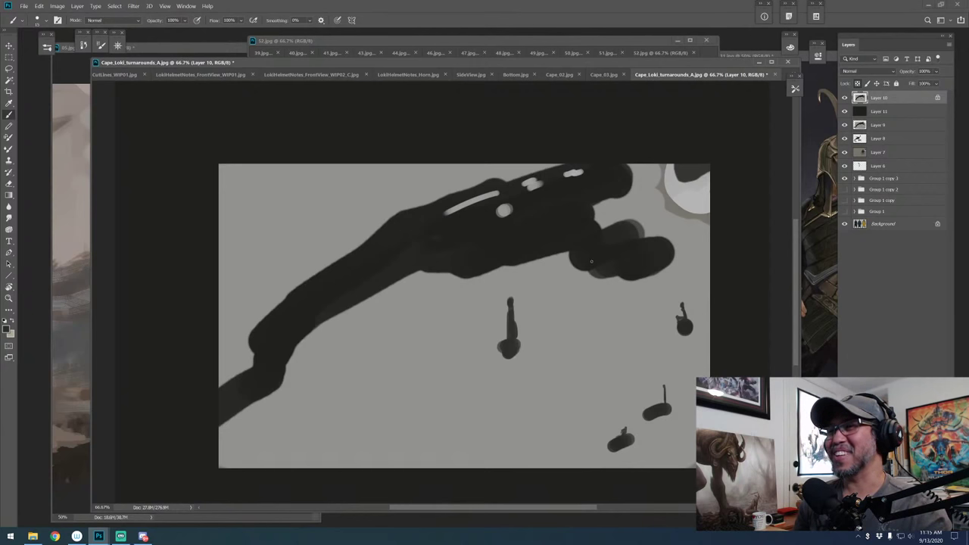
{"action": "scroll", "coordinate": [659, 208], "scroll_direction": "down", "scroll_amount": 2}
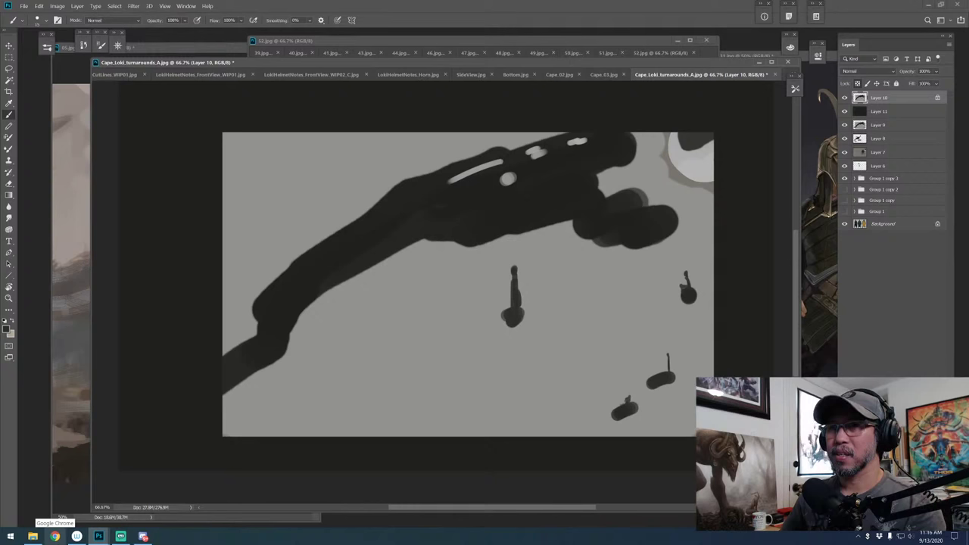
{"action": "left_click", "coordinate": [55, 536]}
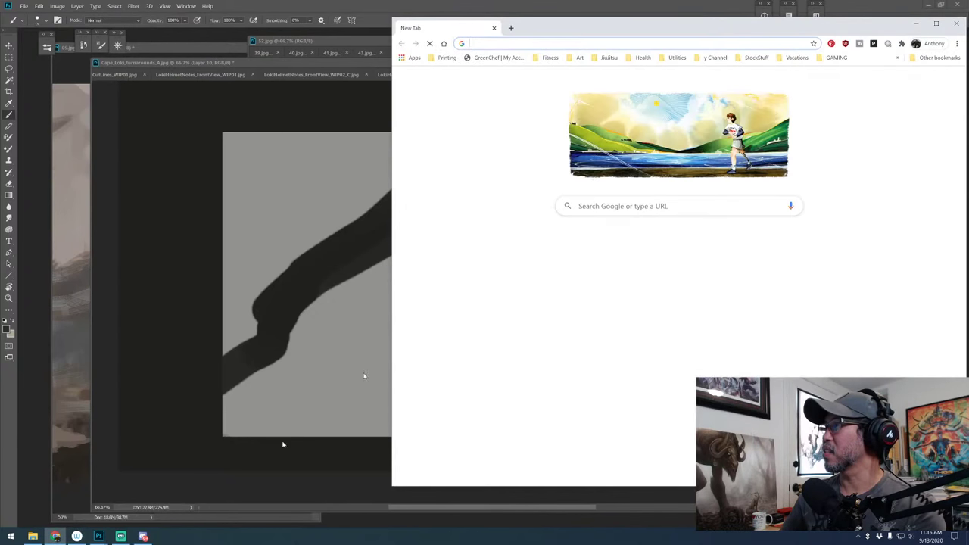
{"action": "left_click", "coordinate": [916, 23]}
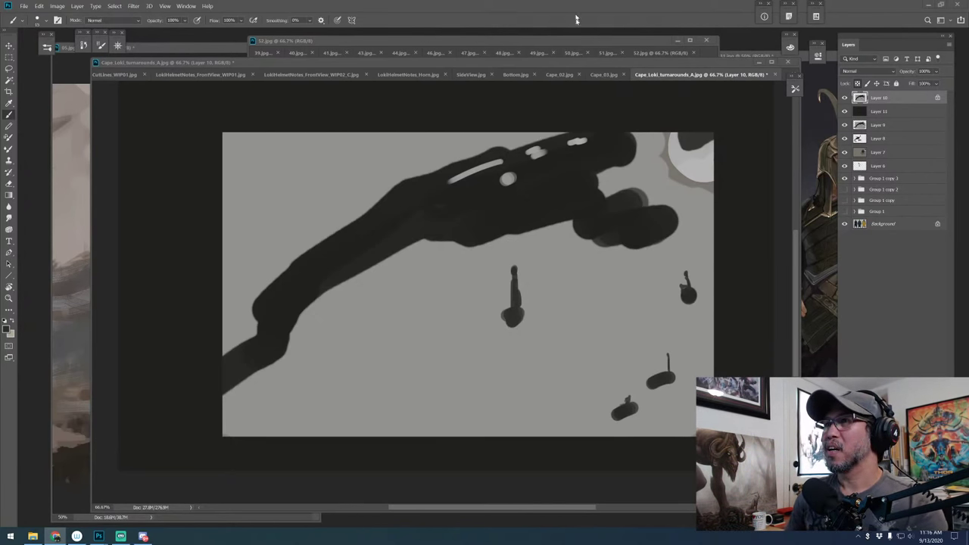
Switch to the Cape_02.jpg sheet of back-view capes E to H
{"action": "left_click", "coordinate": [602, 75]}
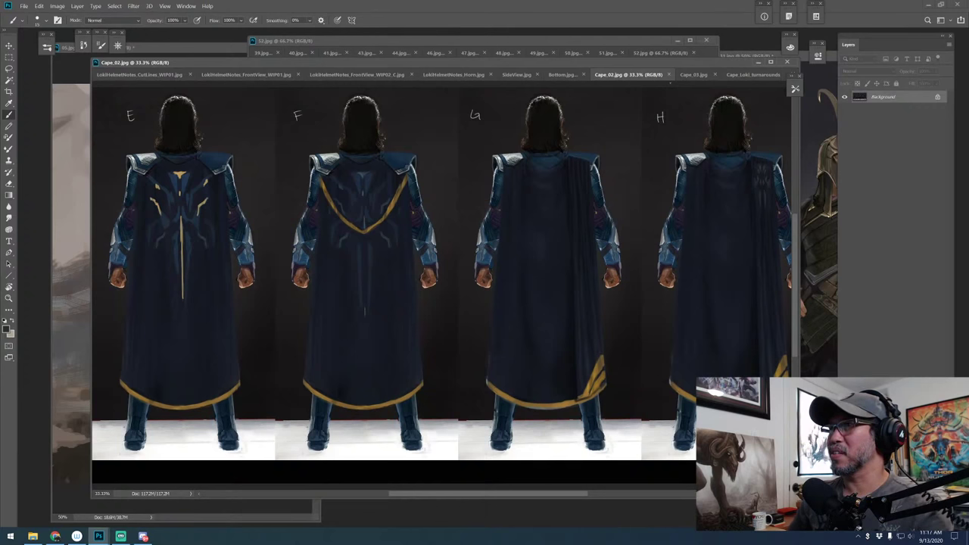
Close the Cape_03 sheet and zoom in on the Loki helmet turnarounds sheet
{"action": "left_click", "coordinate": [694, 74]}
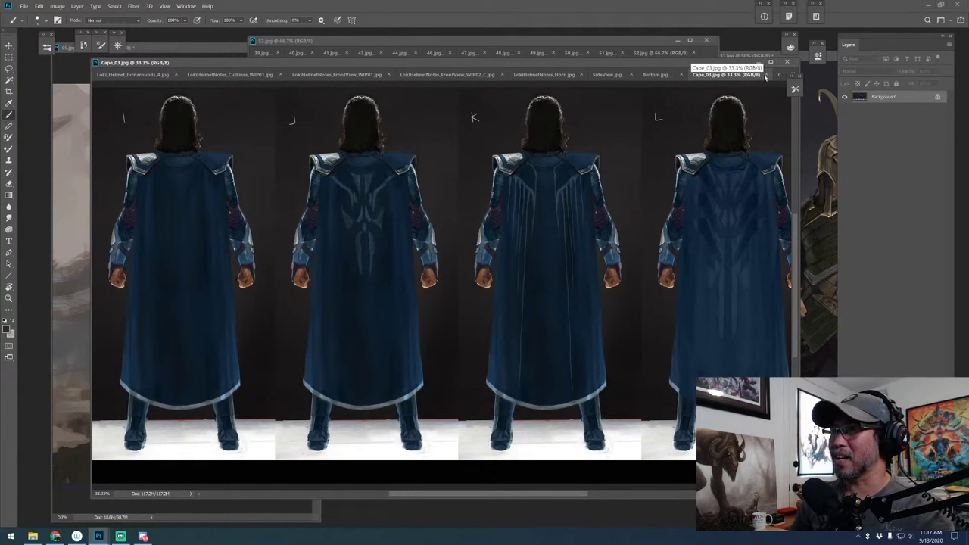
{"action": "left_click", "coordinate": [765, 75]}
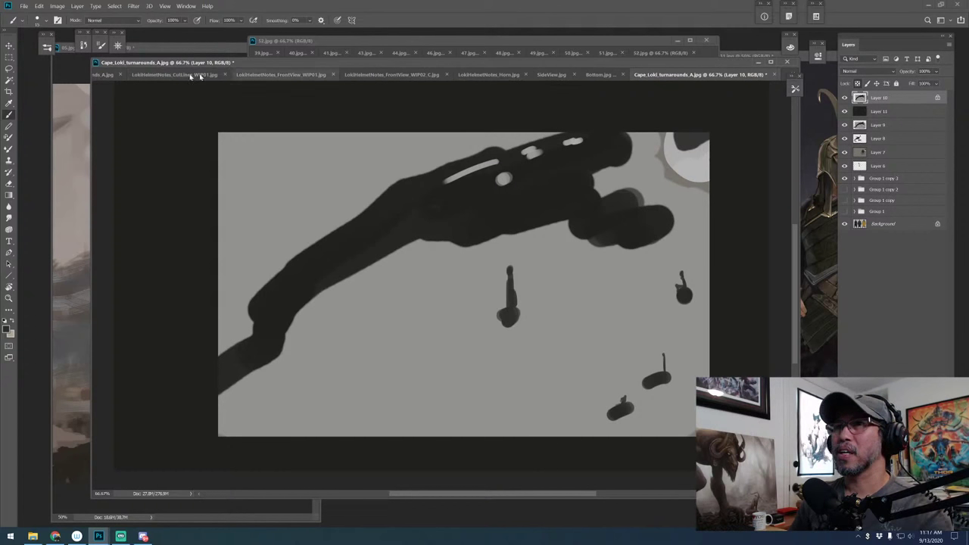
{"action": "left_click", "coordinate": [106, 77]}
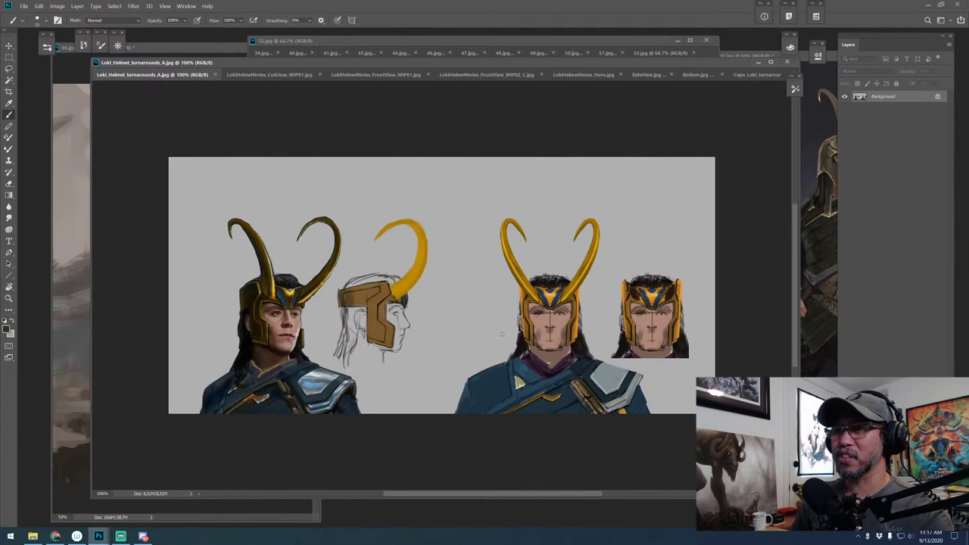
{"action": "key", "text": "ctrl+plus"}
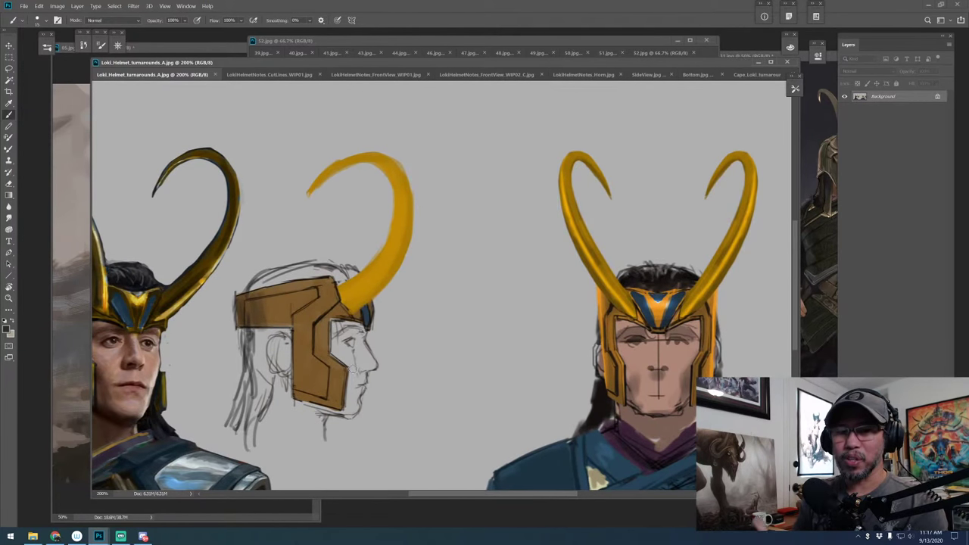
{"action": "key", "text": "ctrl+minus"}
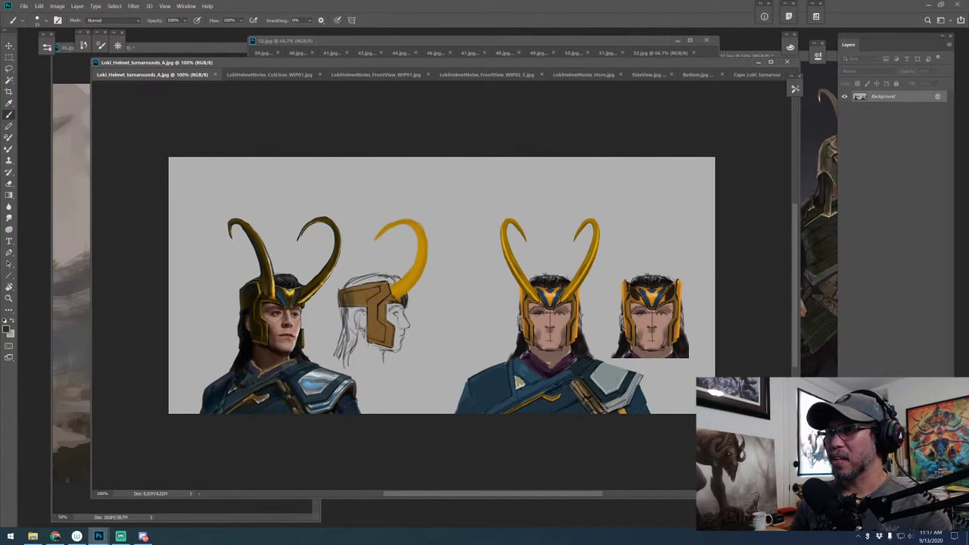
{"action": "key", "text": "ctrl+plus"}
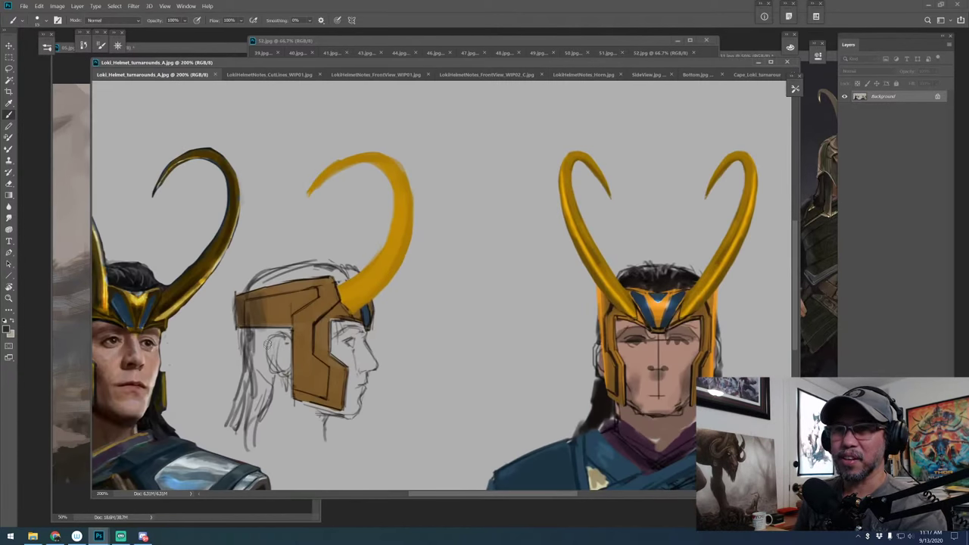
Sample the helmet gold, test and undo a stroke, then start closing the sheet
{"action": "key", "text": "alt"}
{"action": "left_click", "coordinate": [609, 365], "text": "alt"}
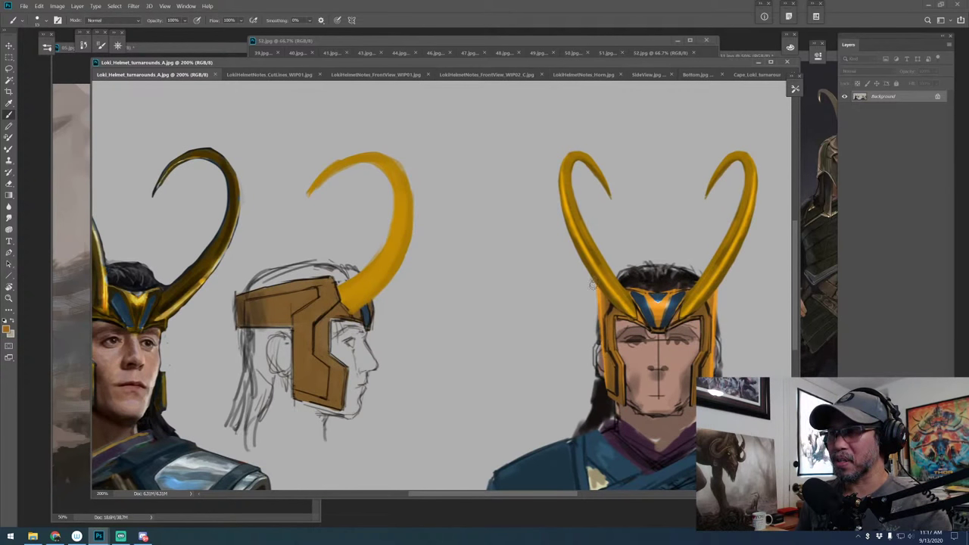
{"action": "mouse_move", "coordinate": [594, 280]}
{"action": "left_mouse_down"}
{"action": "mouse_move", "coordinate": [597, 382]}
{"action": "mouse_move", "coordinate": [596, 296]}
{"action": "mouse_move", "coordinate": [606, 393]}
{"action": "left_mouse_up"}
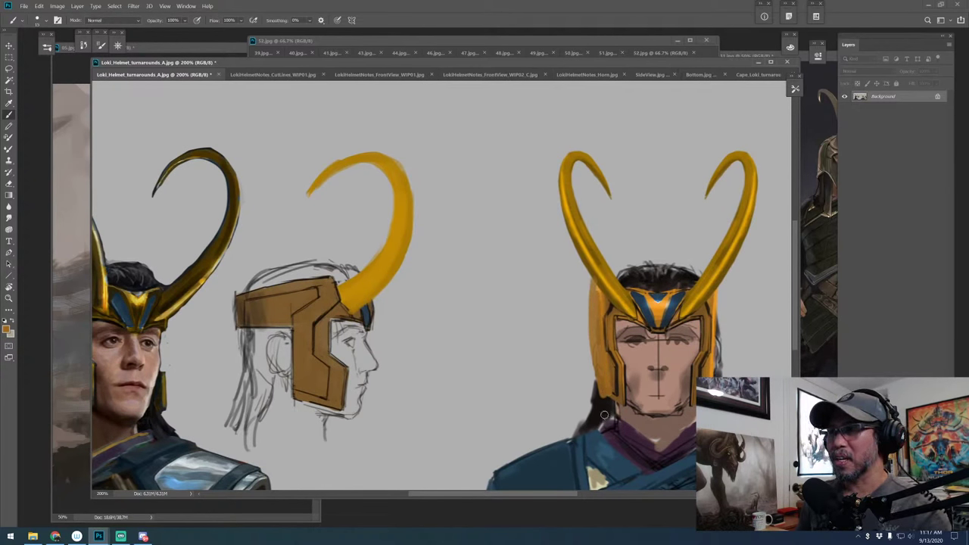
{"action": "mouse_move", "coordinate": [721, 311]}
{"action": "left_mouse_down"}
{"action": "mouse_move", "coordinate": [656, 270]}
{"action": "mouse_move", "coordinate": [647, 354]}
{"action": "left_mouse_up"}
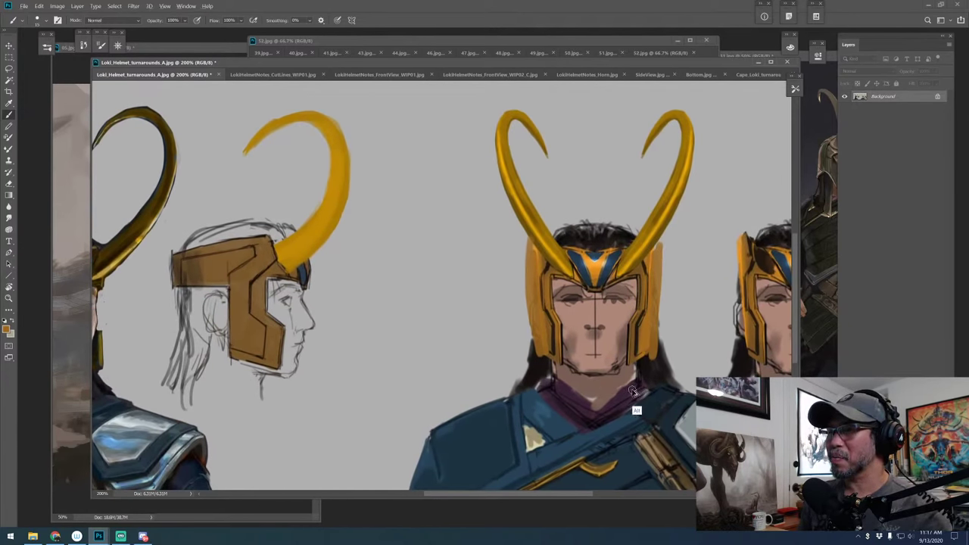
{"action": "key", "text": "ctrl+alt+z"}
{"action": "key", "text": "ctrl+alt+z"}
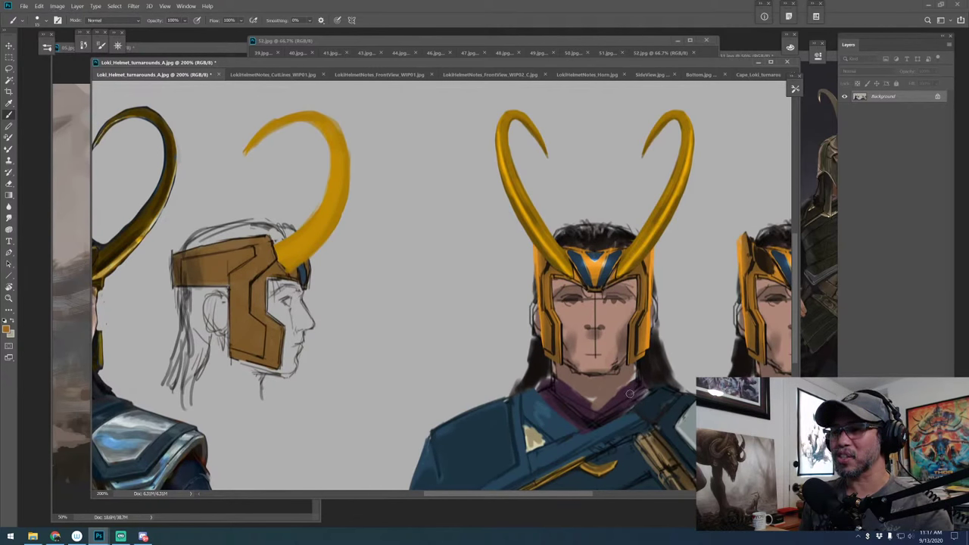
{"action": "key", "text": "ctrl+minus"}
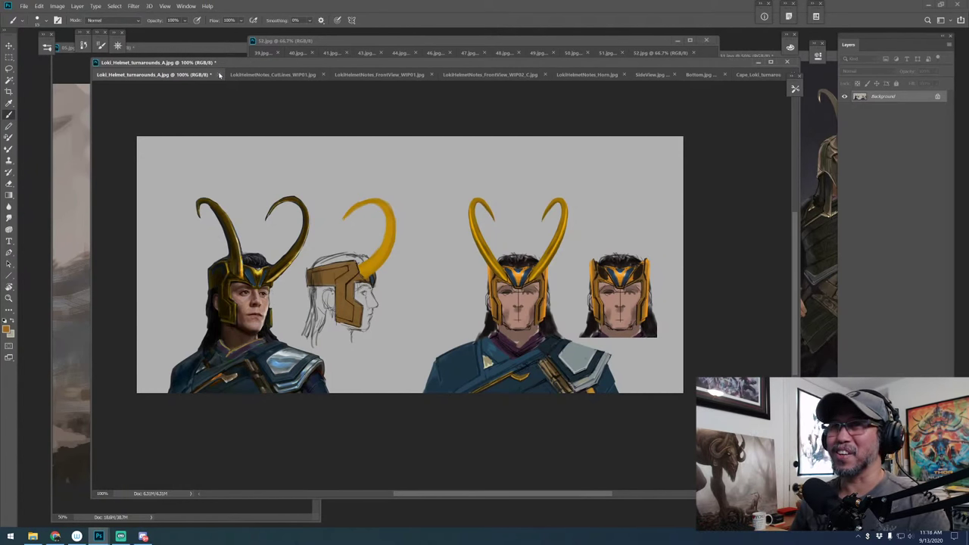
{"action": "left_click", "coordinate": [219, 74]}
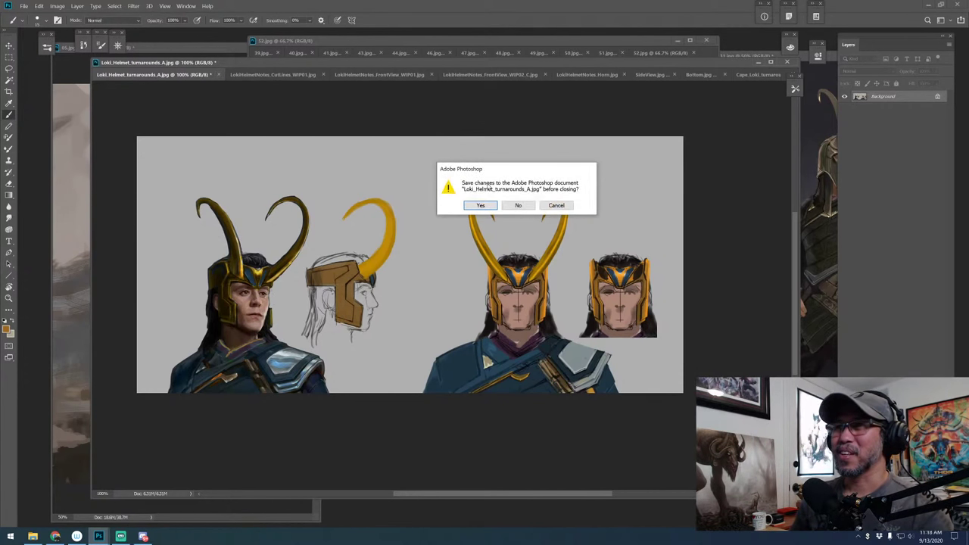
Close the turnarounds sheet without saving and switch to the Loki_Helmet_C render
{"action": "left_click", "coordinate": [518, 205]}
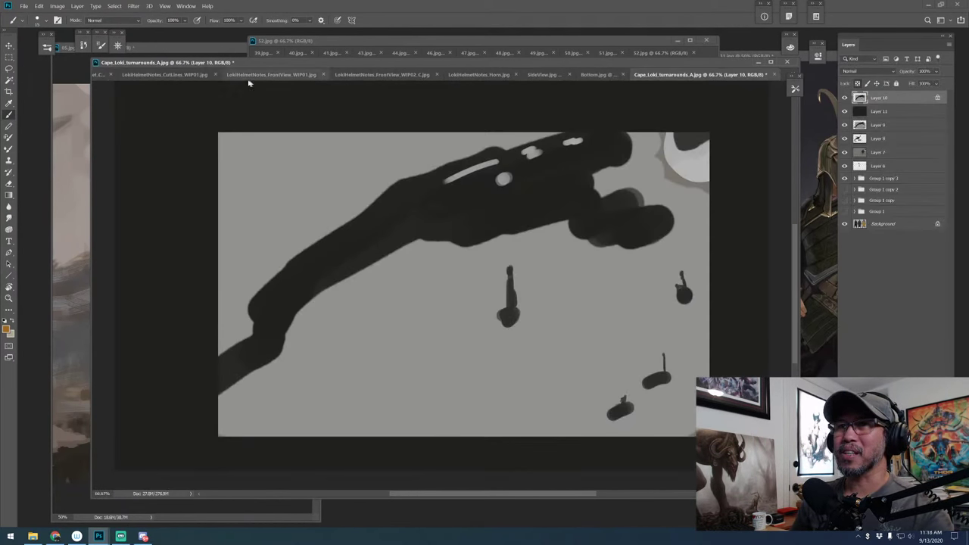
{"action": "left_click", "coordinate": [105, 76]}
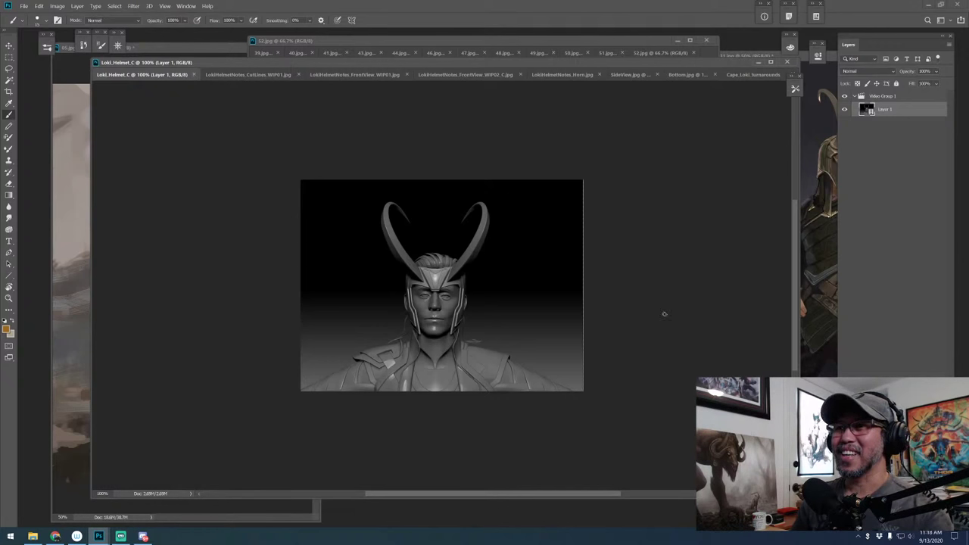
Close the Loki_Helmet_C render without saving and switch to the LokiHelmetNotes_CutLines_WIP01 tab
{"action": "key", "text": "ctrl+plus"}
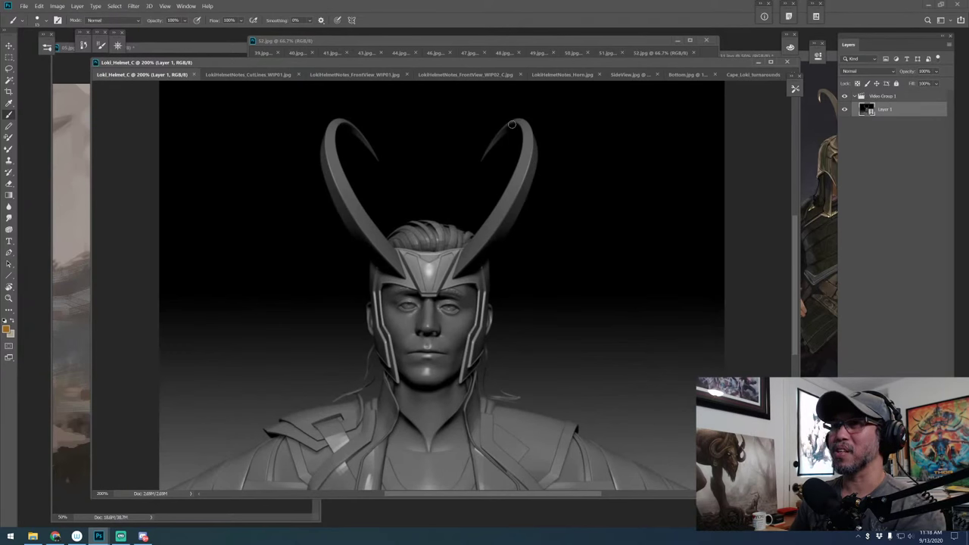
{"action": "left_click", "coordinate": [196, 75]}
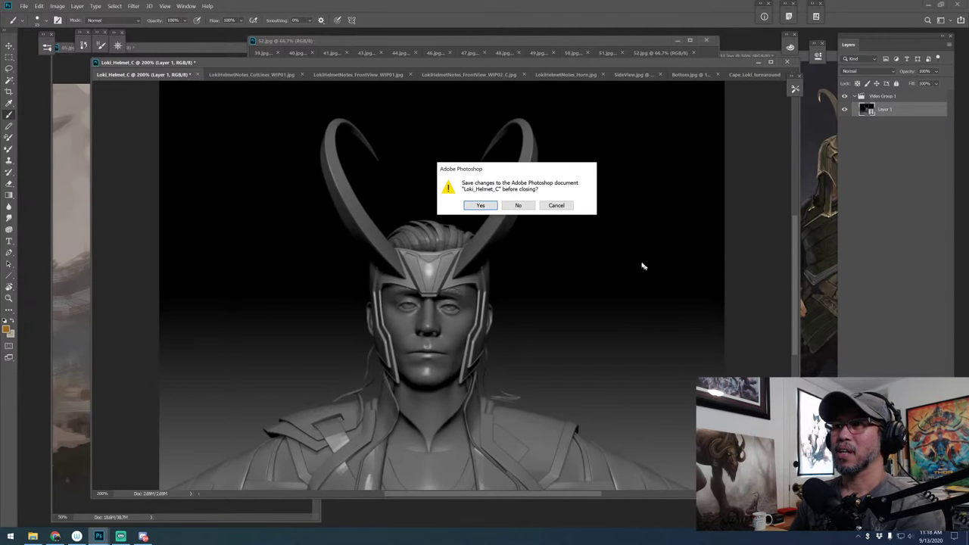
{"action": "left_click", "coordinate": [519, 205]}
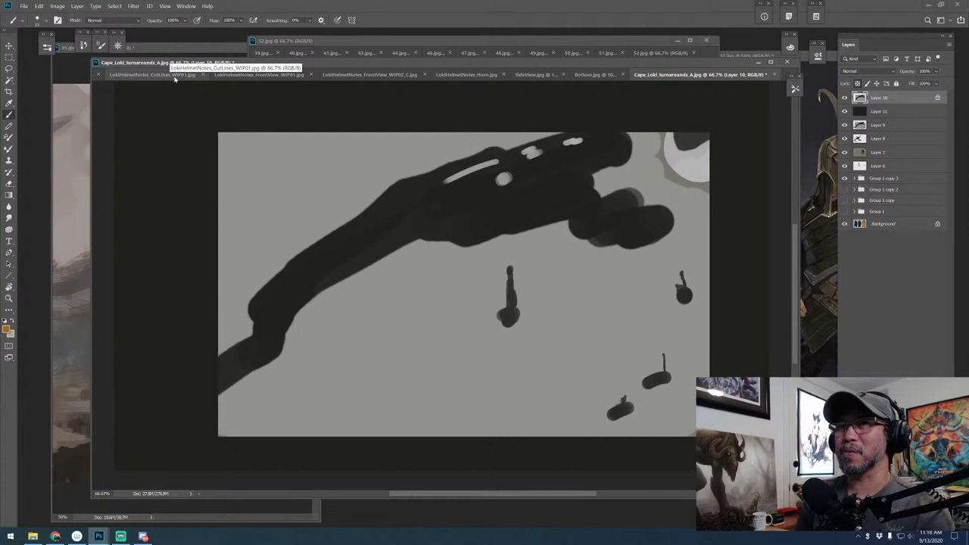
{"action": "left_click", "coordinate": [174, 76]}
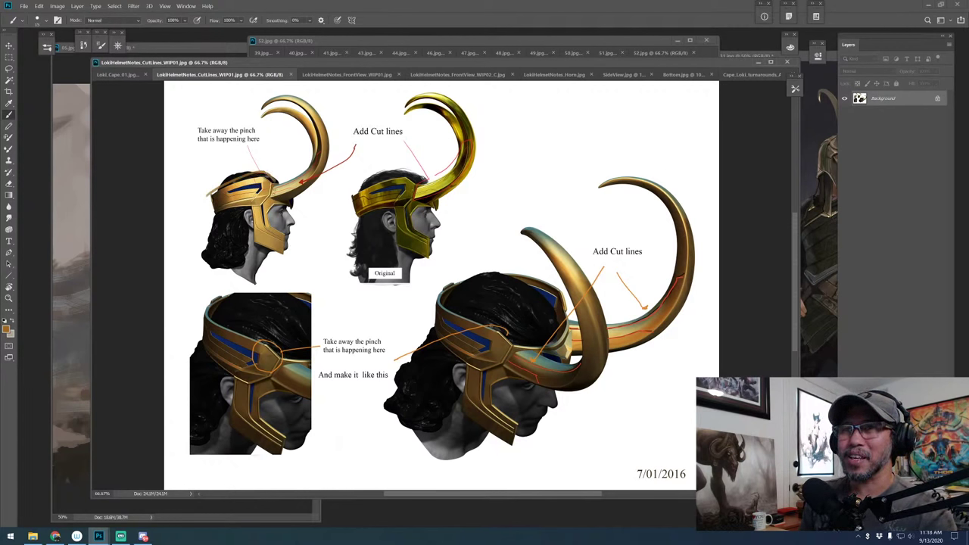
Add a new sketch layer and draw a 7-shaped cut-line outline at top right, undoing a stray stroke
{"action": "left_click_drag", "start_coordinate": [274, 262], "coordinate": [250, 235]}
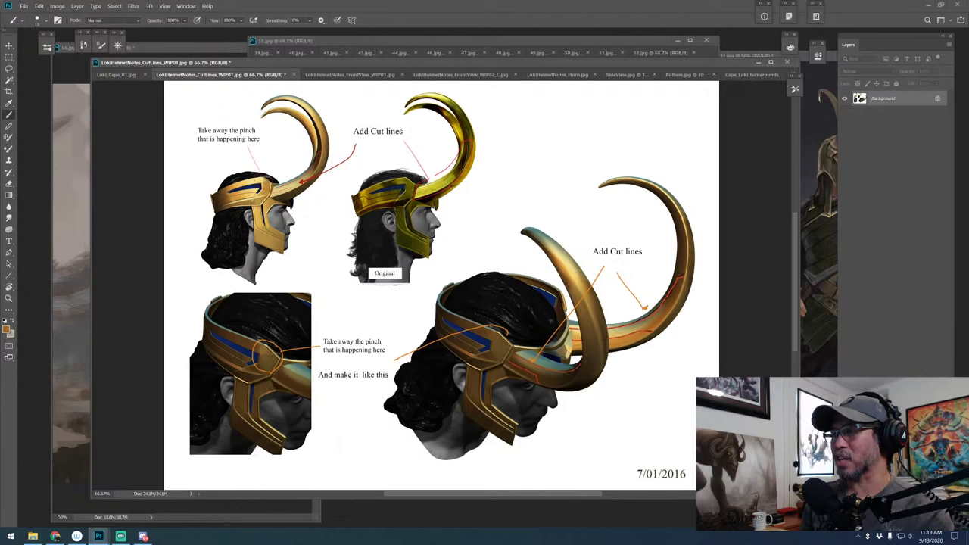
{"action": "key", "text": "ctrl+shift+alt+n"}
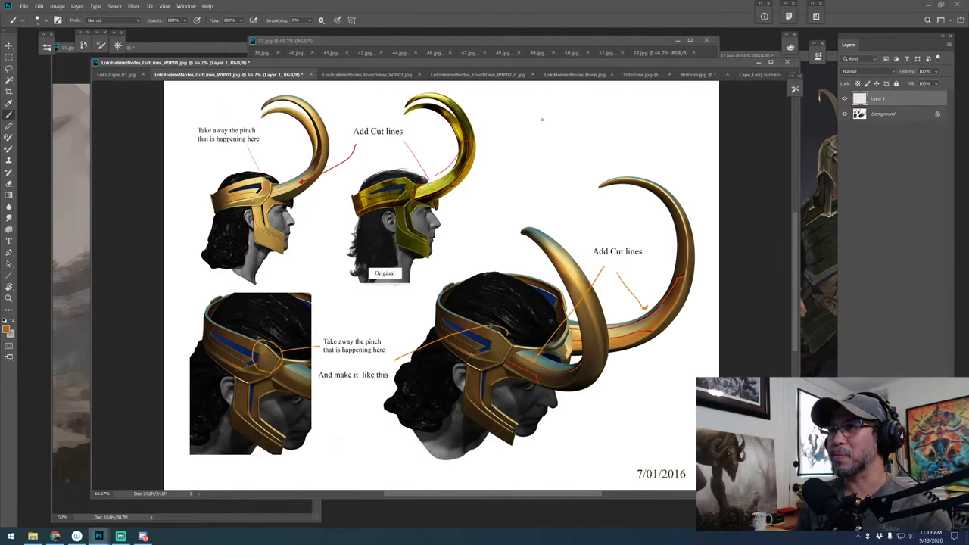
{"action": "mouse_move", "coordinate": [519, 113]}
{"action": "left_mouse_down"}
{"action": "mouse_move", "coordinate": [594, 111]}
{"action": "mouse_move", "coordinate": [549, 173]}
{"action": "mouse_move", "coordinate": [526, 167]}
{"action": "mouse_move", "coordinate": [555, 128]}
{"action": "mouse_move", "coordinate": [536, 122]}
{"action": "mouse_move", "coordinate": [540, 144]}
{"action": "mouse_move", "coordinate": [499, 152]}
{"action": "mouse_move", "coordinate": [537, 110]}
{"action": "left_mouse_up"}
{"action": "mouse_move", "coordinate": [649, 103]}
{"action": "left_mouse_down"}
{"action": "mouse_move", "coordinate": [628, 132]}
{"action": "mouse_move", "coordinate": [663, 118]}
{"action": "mouse_move", "coordinate": [680, 136]}
{"action": "mouse_move", "coordinate": [680, 176]}
{"action": "mouse_move", "coordinate": [666, 148]}
{"action": "left_mouse_up"}
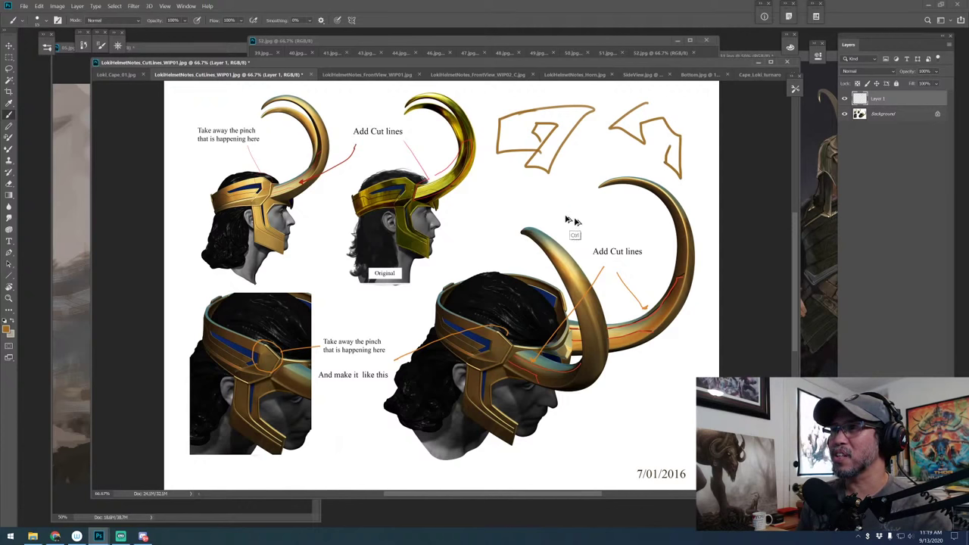
{"action": "key", "text": "ctrl+z"}
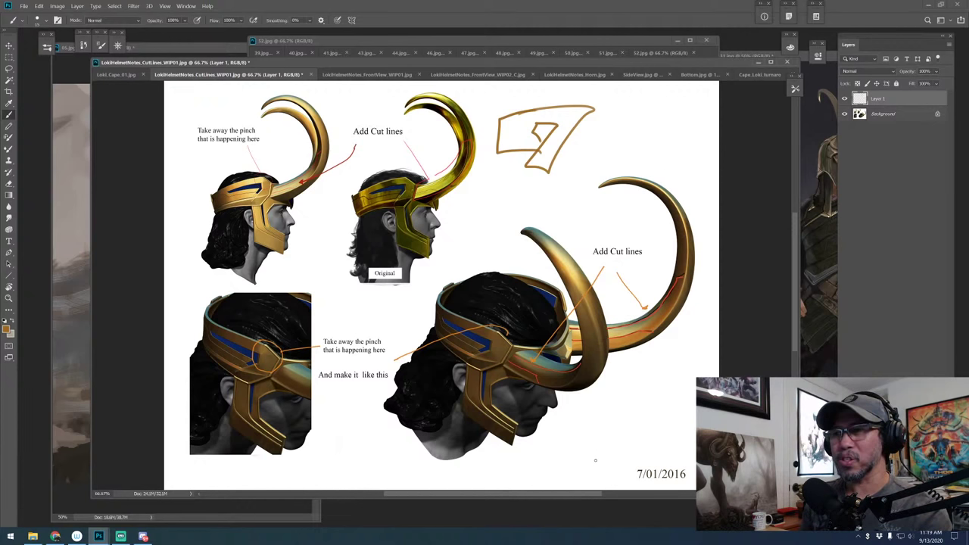
Replace the undone horn strokes with a brown cut shape over the horn top and a boxy outline above
{"action": "mouse_move", "coordinate": [587, 468]}
{"action": "left_mouse_down"}
{"action": "mouse_move", "coordinate": [598, 442]}
{"action": "mouse_move", "coordinate": [671, 367]}
{"action": "mouse_move", "coordinate": [671, 353]}
{"action": "mouse_move", "coordinate": [630, 381]}
{"action": "mouse_move", "coordinate": [625, 365]}
{"action": "mouse_move", "coordinate": [702, 321]}
{"action": "mouse_move", "coordinate": [701, 373]}
{"action": "mouse_move", "coordinate": [613, 484]}
{"action": "mouse_move", "coordinate": [579, 466]}
{"action": "left_mouse_up"}
{"action": "mouse_move", "coordinate": [627, 411]}
{"action": "left_mouse_down"}
{"action": "mouse_move", "coordinate": [611, 303]}
{"action": "mouse_move", "coordinate": [630, 246]}
{"action": "mouse_move", "coordinate": [501, 183]}
{"action": "mouse_move", "coordinate": [493, 164]}
{"action": "mouse_move", "coordinate": [597, 169]}
{"action": "mouse_move", "coordinate": [647, 215]}
{"action": "mouse_move", "coordinate": [661, 267]}
{"action": "mouse_move", "coordinate": [631, 289]}
{"action": "mouse_move", "coordinate": [623, 379]}
{"action": "left_mouse_up"}
{"action": "key", "text": "ctrl+alt+z"}
{"action": "key", "text": "ctrl+alt+z"}
{"action": "key", "text": "ctrl+alt+z"}
{"action": "key", "text": "ctrl+alt+z"}
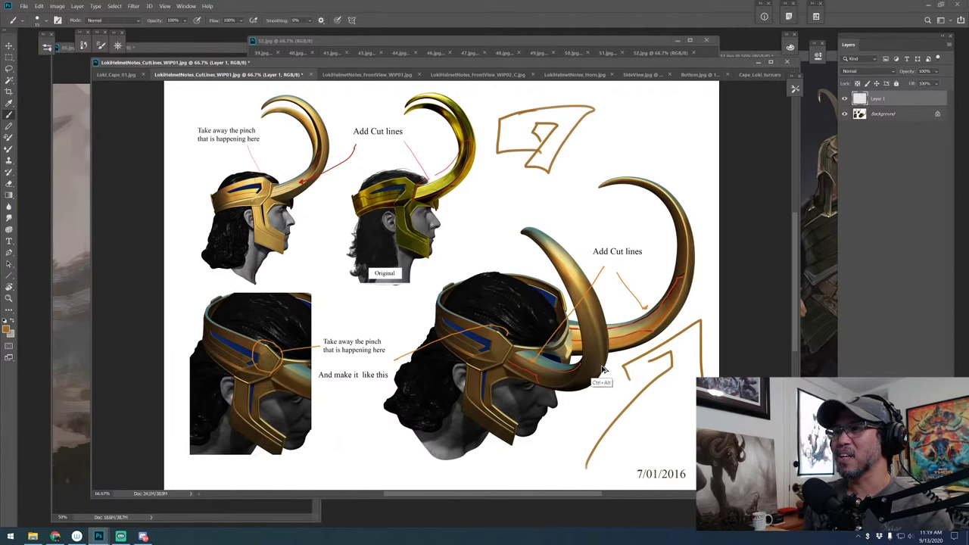
{"action": "key", "text": "ctrl+alt+z"}
{"action": "key", "text": "ctrl+alt+z"}
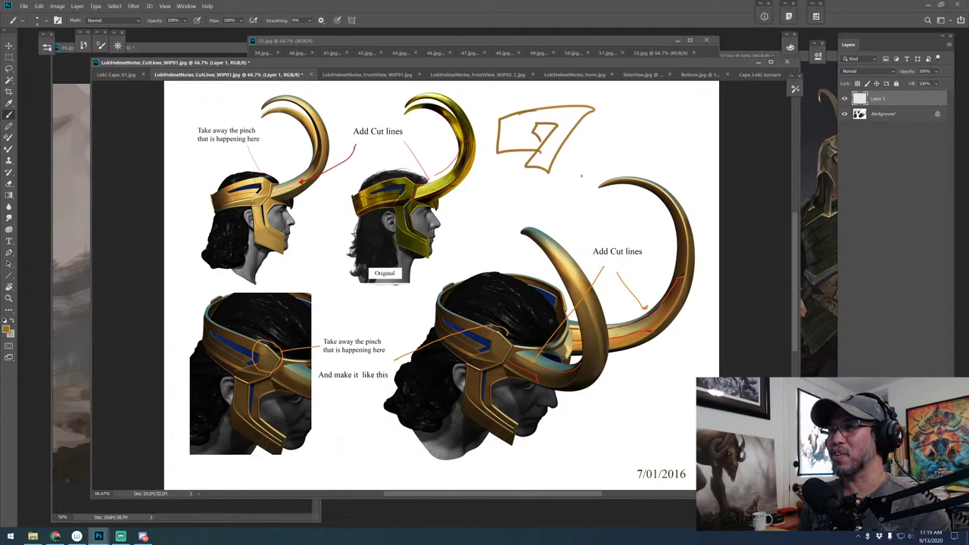
{"action": "mouse_move", "coordinate": [583, 223]}
{"action": "left_mouse_down"}
{"action": "mouse_move", "coordinate": [651, 161]}
{"action": "mouse_move", "coordinate": [679, 184]}
{"action": "mouse_move", "coordinate": [664, 158]}
{"action": "mouse_move", "coordinate": [685, 122]}
{"action": "mouse_move", "coordinate": [585, 180]}
{"action": "mouse_move", "coordinate": [565, 218]}
{"action": "mouse_move", "coordinate": [574, 240]}
{"action": "mouse_move", "coordinate": [608, 223]}
{"action": "mouse_move", "coordinate": [592, 198]}
{"action": "mouse_move", "coordinate": [624, 257]}
{"action": "mouse_move", "coordinate": [583, 241]}
{"action": "left_mouse_up"}
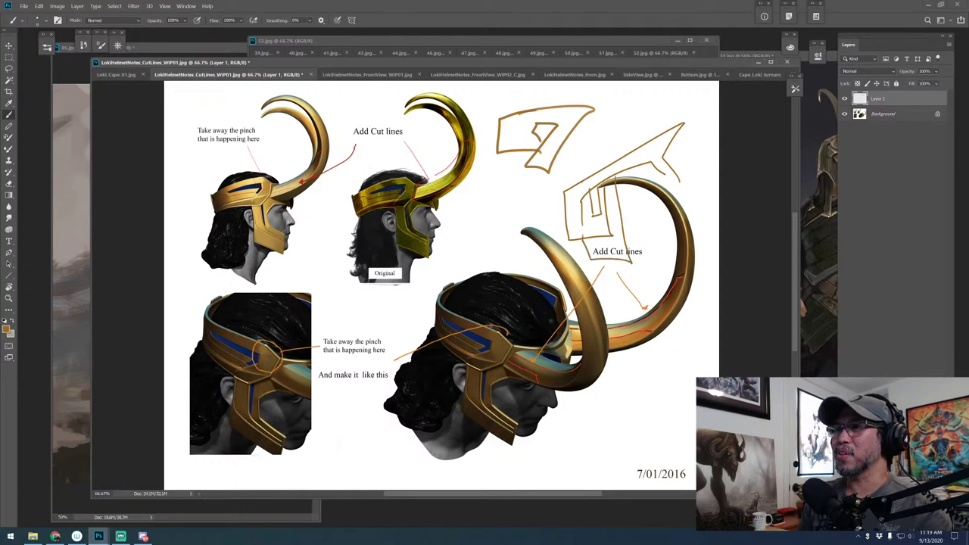
{"action": "mouse_move", "coordinate": [578, 184]}
{"action": "left_mouse_down"}
{"action": "mouse_move", "coordinate": [572, 165]}
{"action": "mouse_move", "coordinate": [615, 162]}
{"action": "mouse_move", "coordinate": [586, 178]}
{"action": "mouse_move", "coordinate": [629, 119]}
{"action": "mouse_move", "coordinate": [637, 145]}
{"action": "mouse_move", "coordinate": [589, 137]}
{"action": "mouse_move", "coordinate": [652, 127]}
{"action": "left_mouse_up"}
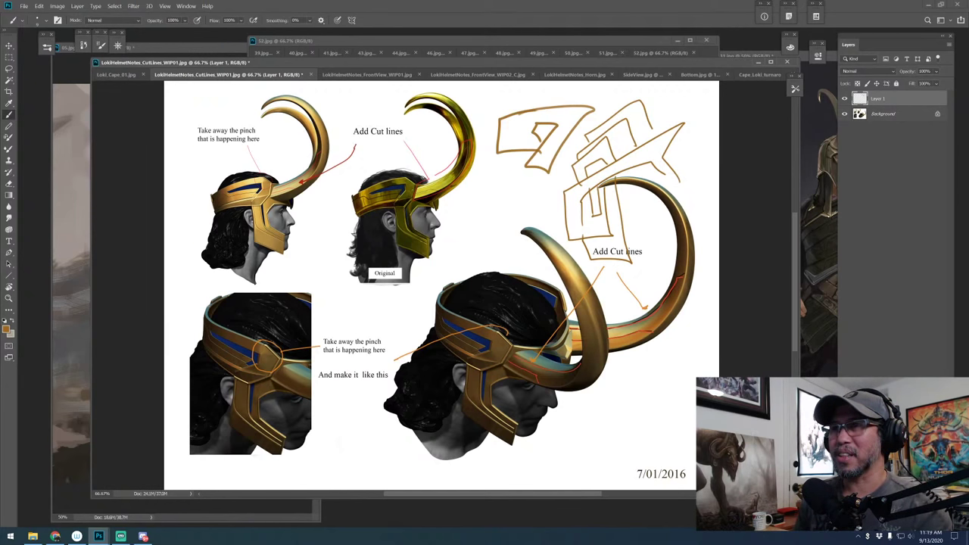
Zoom in on the side-view helmets and mark the helmet's upper edge near the horn
{"action": "key", "text": "ctrl+plus"}
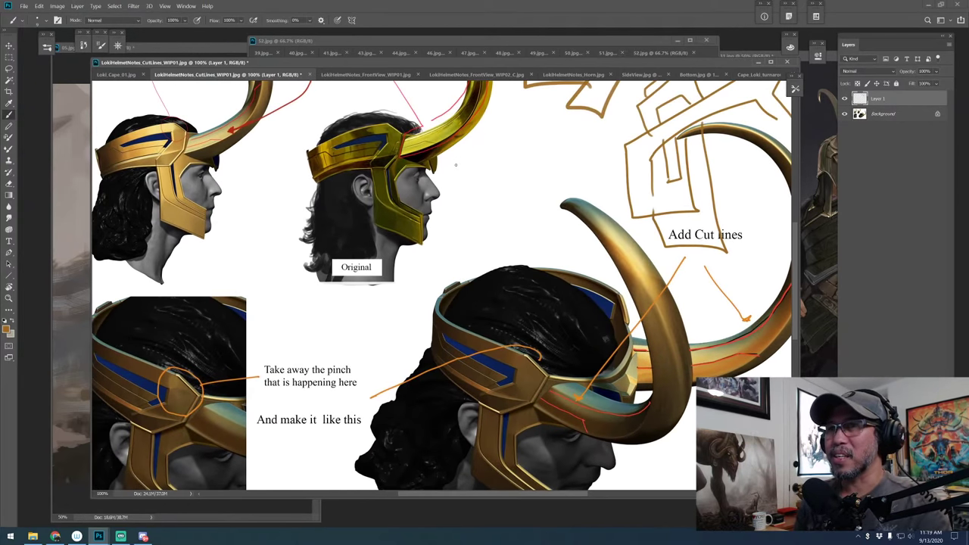
{"action": "left_click_drag", "start_coordinate": [461, 170], "coordinate": [485, 224]}
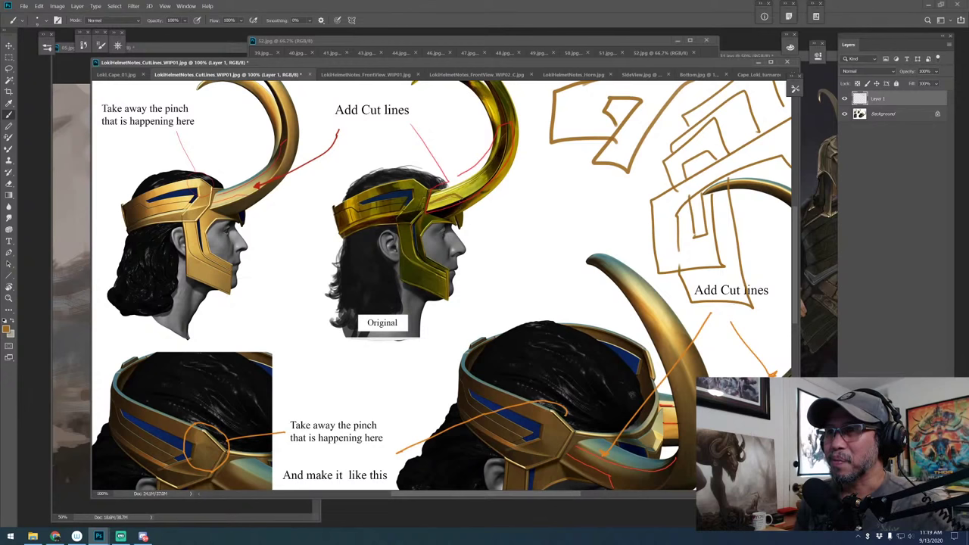
{"action": "left_click_drag", "start_coordinate": [426, 204], "coordinate": [454, 195]}
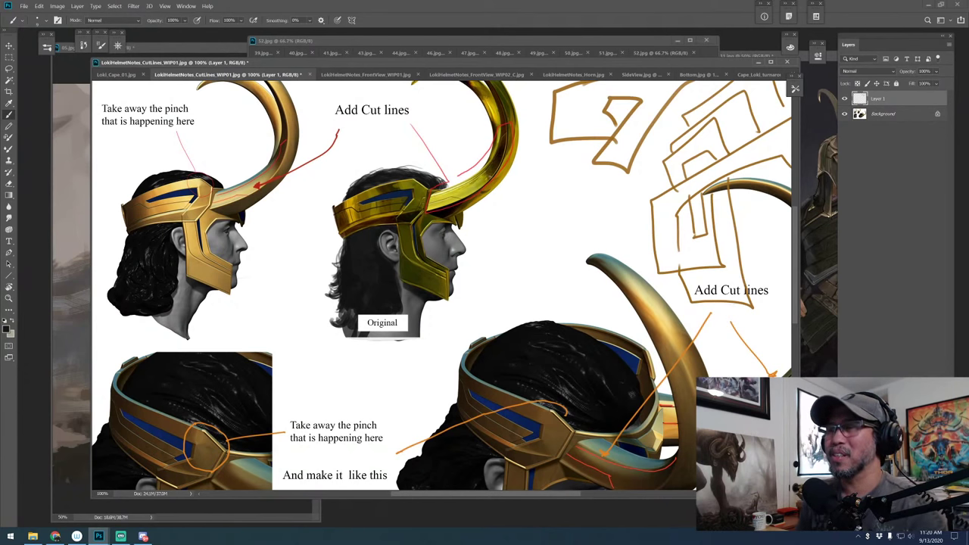
{"action": "left_click_drag", "start_coordinate": [524, 217], "coordinate": [543, 255]}
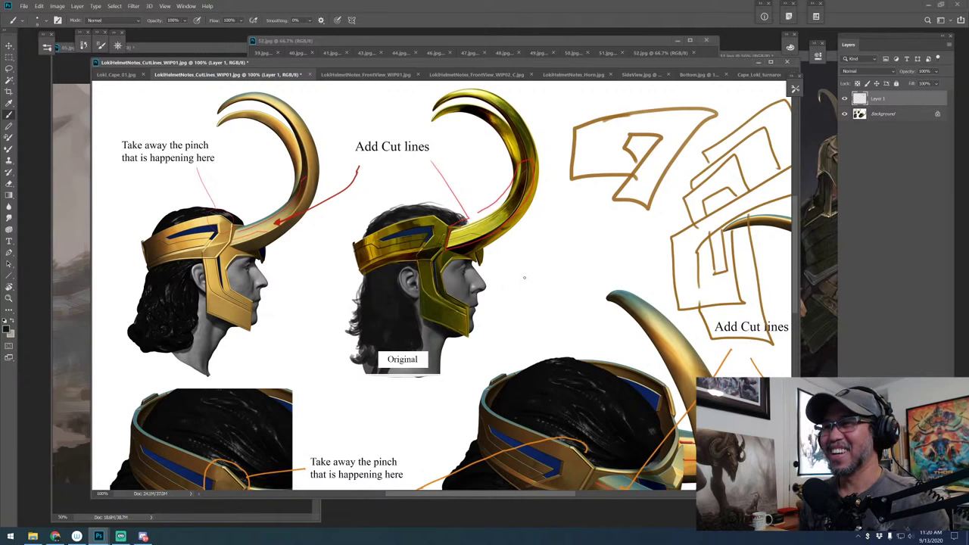
{"action": "key", "text": "ctrl+plus"}
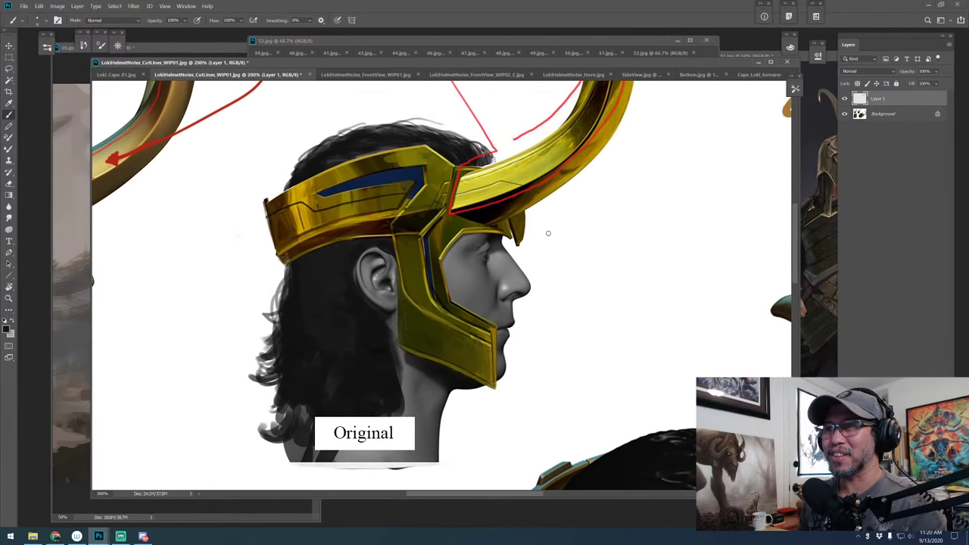
{"action": "left_click_drag", "start_coordinate": [510, 231], "coordinate": [563, 264]}
{"action": "scroll", "coordinate": [562, 264], "scroll_direction": "left", "scroll_amount": 5}
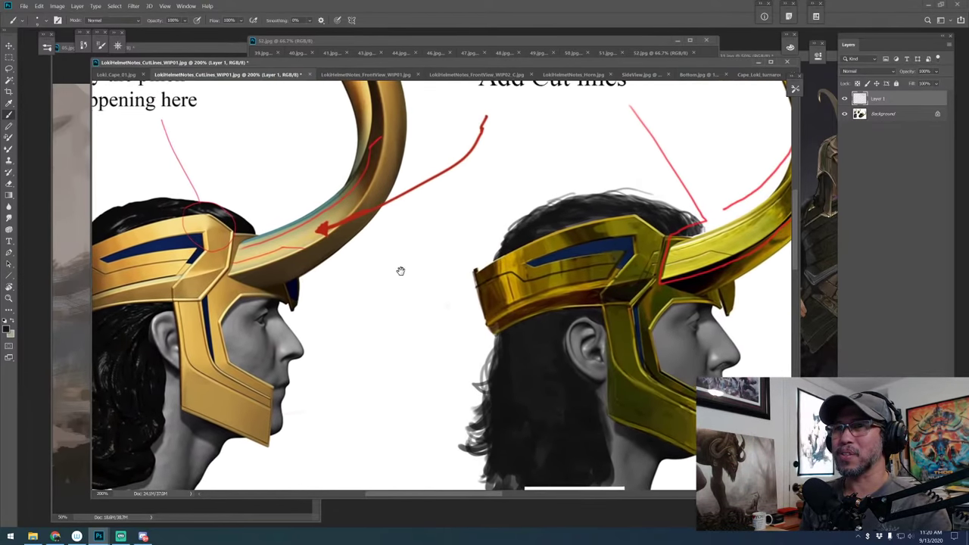
{"action": "scroll", "coordinate": [397, 233], "scroll_direction": "left", "scroll_amount": 1}
Pan across both side-view helmets, then zoom out to 66.7% to frame the whole sheet
{"action": "left_click_drag", "start_coordinate": [396, 293], "coordinate": [444, 309]}
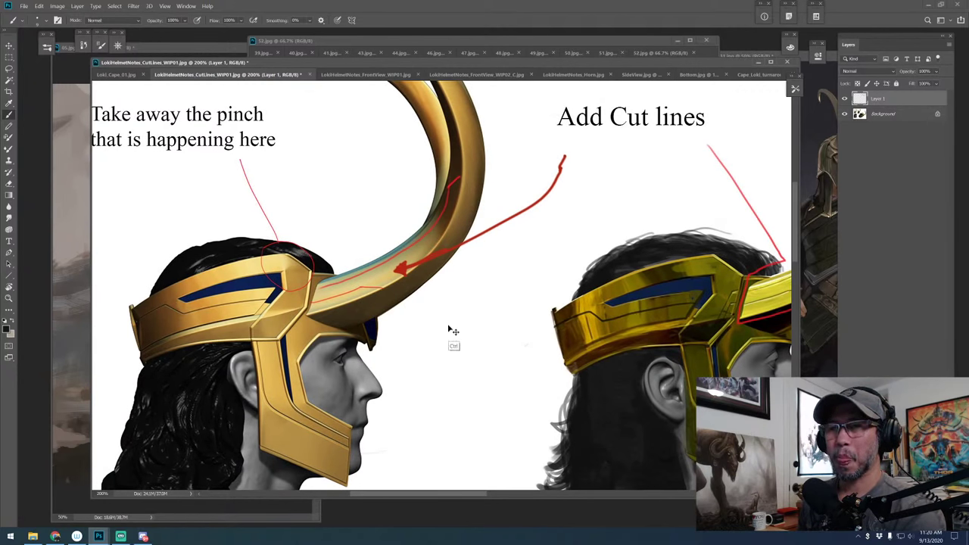
{"action": "key", "text": "ctrl+minus"}
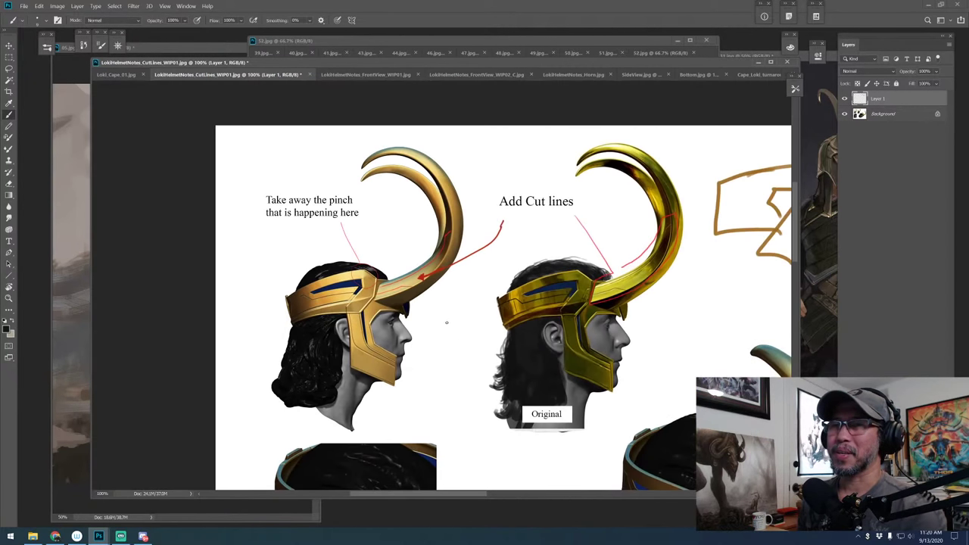
{"action": "left_click_drag", "start_coordinate": [478, 343], "coordinate": [394, 306]}
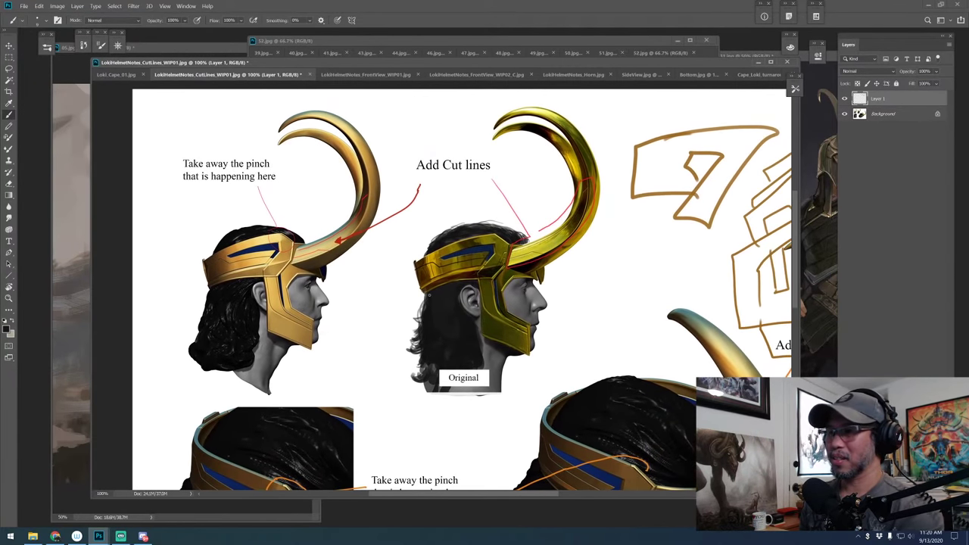
{"action": "key", "text": "ctrl+minus"}
{"action": "key", "text": "ctrl+minus"}
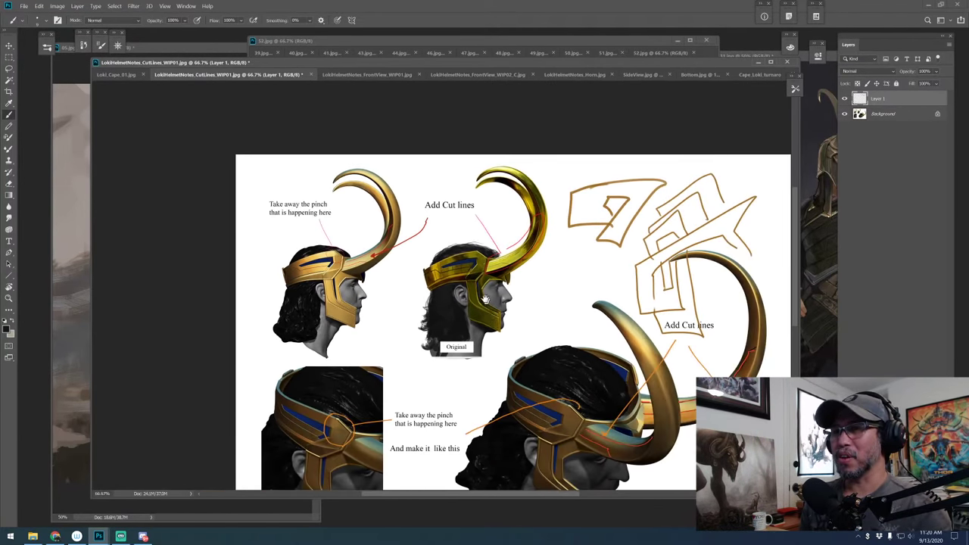
{"action": "key", "text": "ctrl+plus"}
{"action": "left_click_drag", "start_coordinate": [454, 271], "coordinate": [447, 265]}
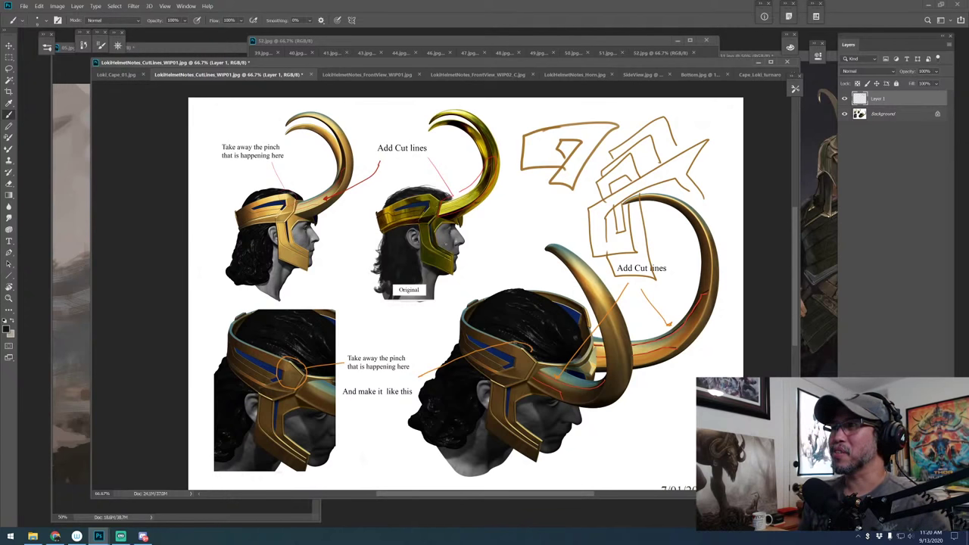
Go from the FrontView sheet back to CutLines and zoom to 200% on the 'Take away the pinch' note
{"action": "left_click", "coordinate": [342, 75]}
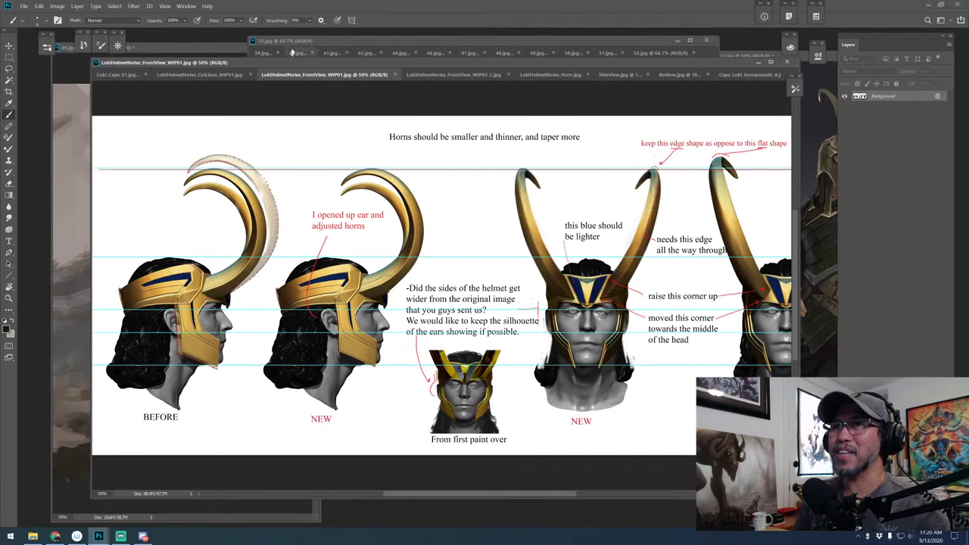
{"action": "left_click", "coordinate": [216, 75]}
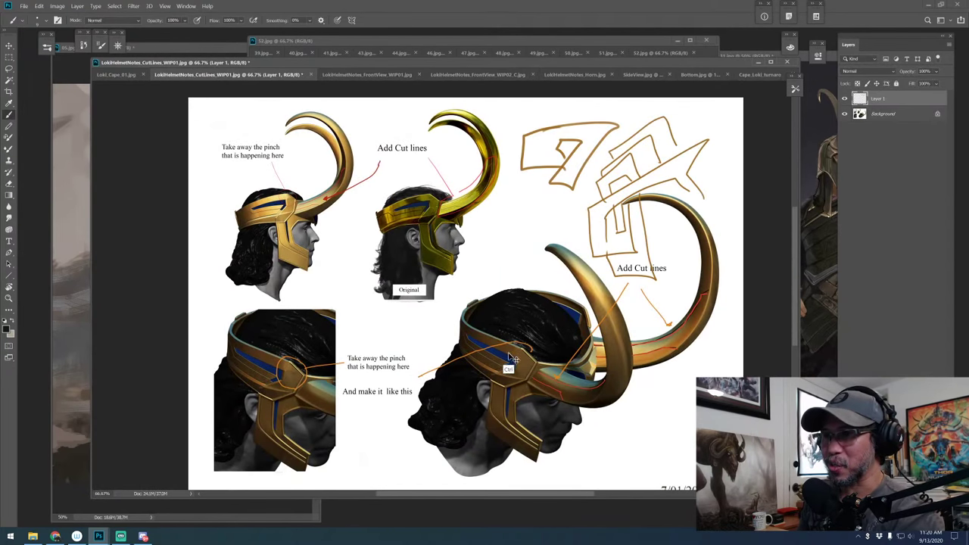
{"action": "key", "text": "ctrl+plus"}
{"action": "left_click_drag", "start_coordinate": [641, 376], "coordinate": [554, 345]}
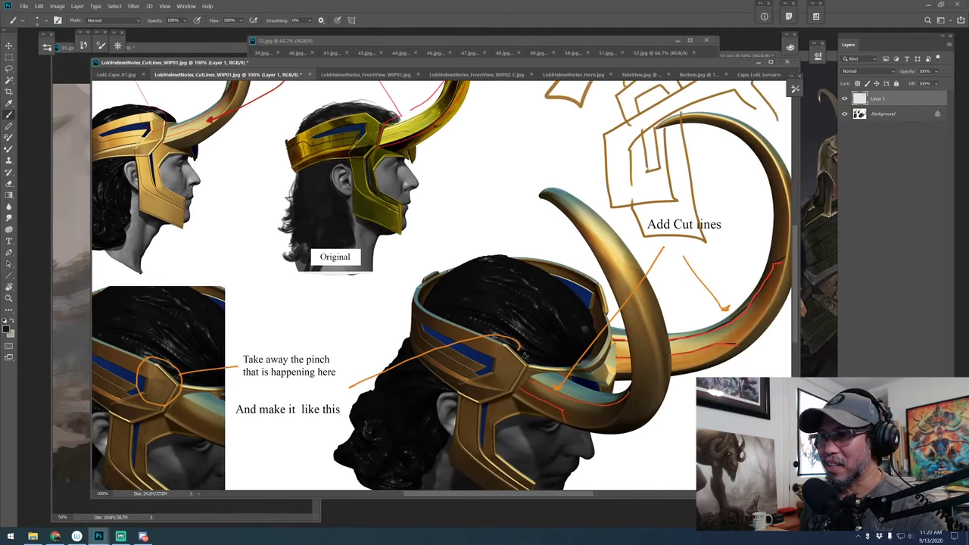
{"action": "left_click_drag", "start_coordinate": [307, 384], "coordinate": [369, 309]}
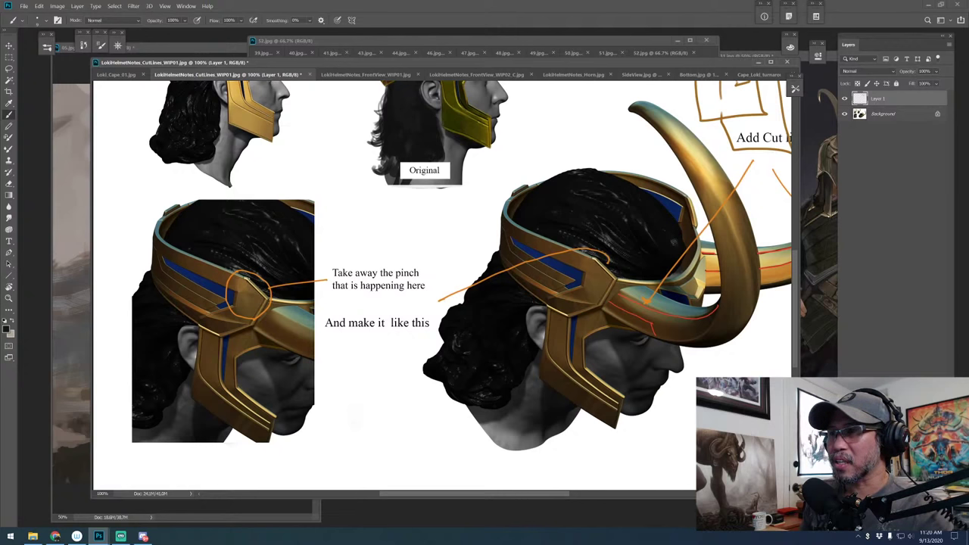
{"action": "left_click_drag", "start_coordinate": [297, 303], "coordinate": [293, 310]}
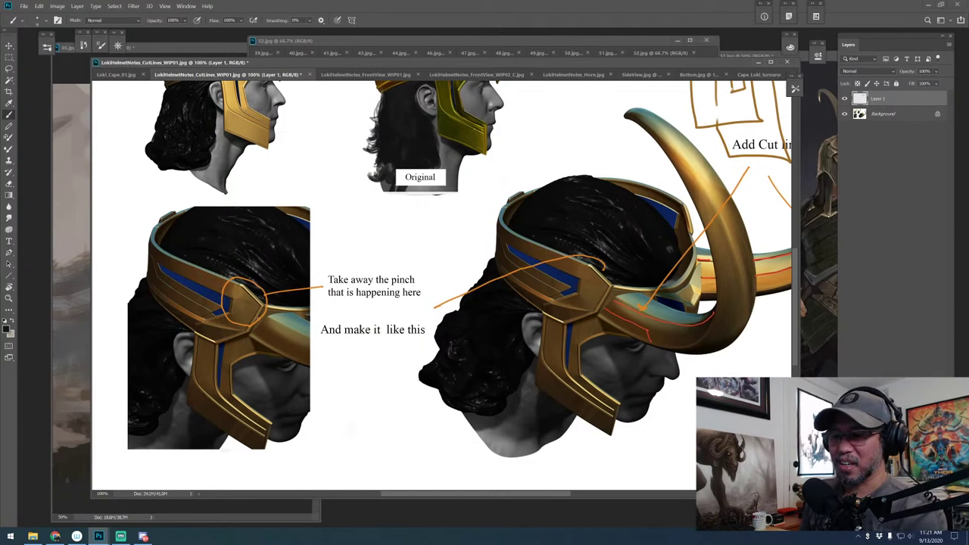
{"action": "key", "text": "ctrl+plus"}
{"action": "scroll", "coordinate": [258, 324], "scroll_direction": "left", "scroll_amount": 5}
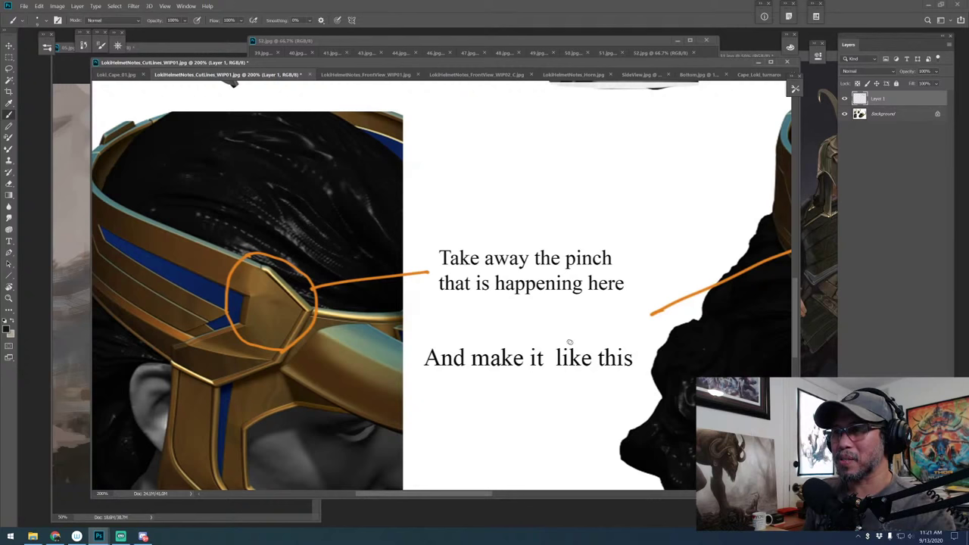
{"action": "mouse_move", "coordinate": [589, 346]}
{"action": "left_mouse_down"}
{"action": "mouse_move", "coordinate": [473, 341]}
{"action": "mouse_move", "coordinate": [294, 365]}
{"action": "left_mouse_up"}
{"action": "mouse_move", "coordinate": [636, 247]}
{"action": "left_mouse_down"}
{"action": "mouse_move", "coordinate": [644, 266]}
{"action": "mouse_move", "coordinate": [659, 266]}
{"action": "left_mouse_up"}
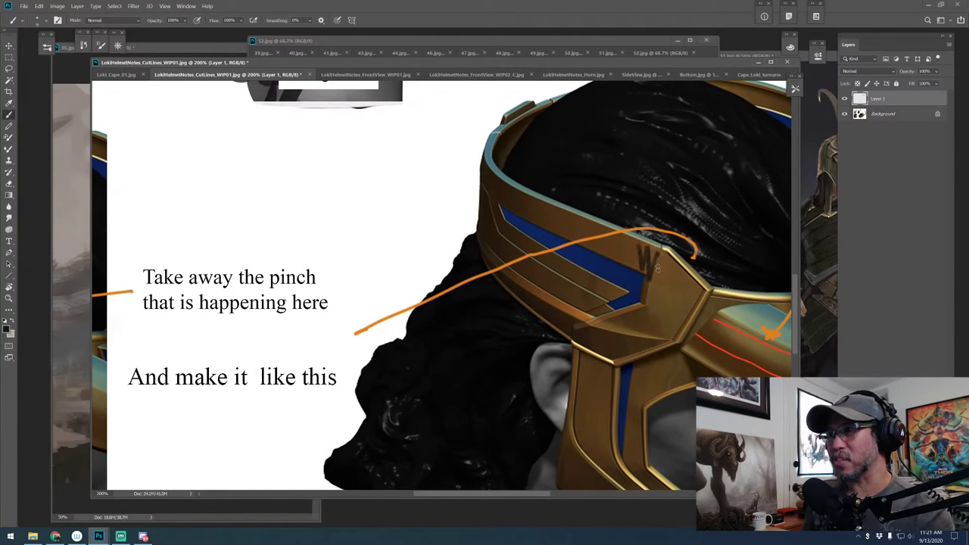
{"action": "key", "text": "ctrl+z"}
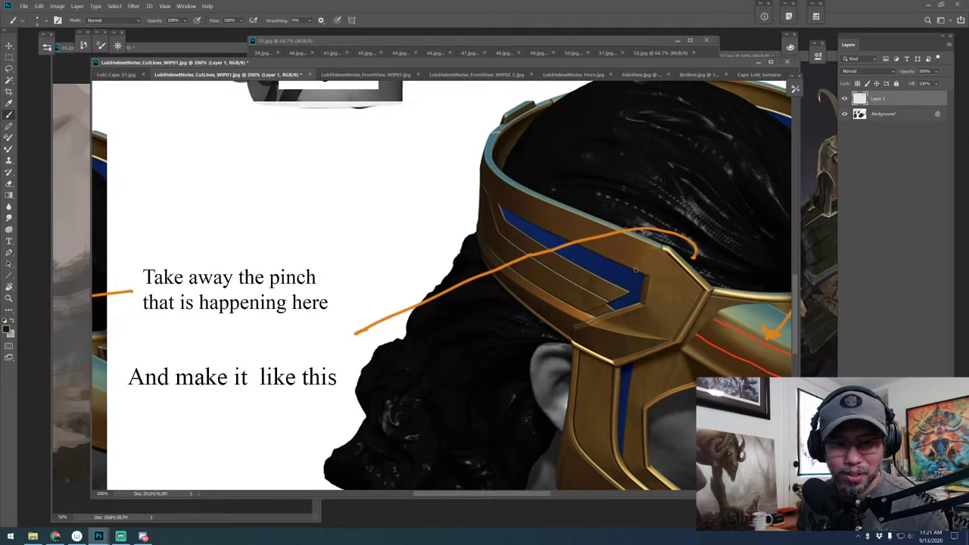
Zoom the CutLines sheet back out to 100% to see more of the helmets
{"action": "key", "text": "ctrl+minus"}
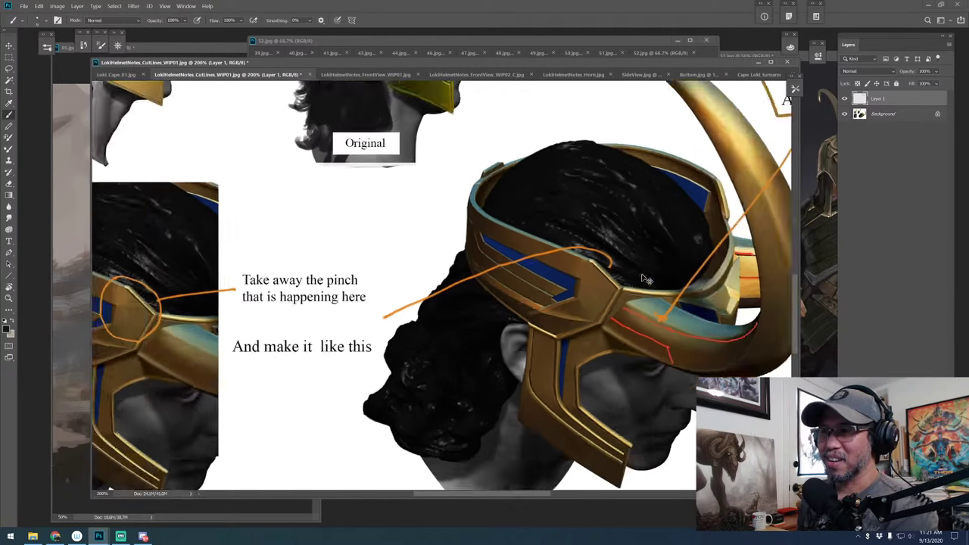
{"action": "key", "text": "ctrl+minus"}
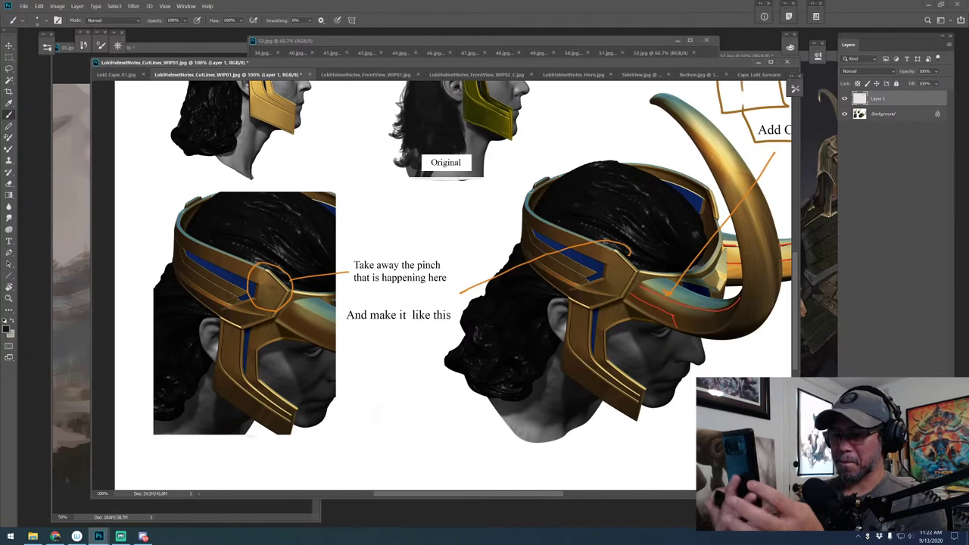
{"action": "key", "text": "ctrl+z"}
{"action": "key", "text": "ctrl+minus"}
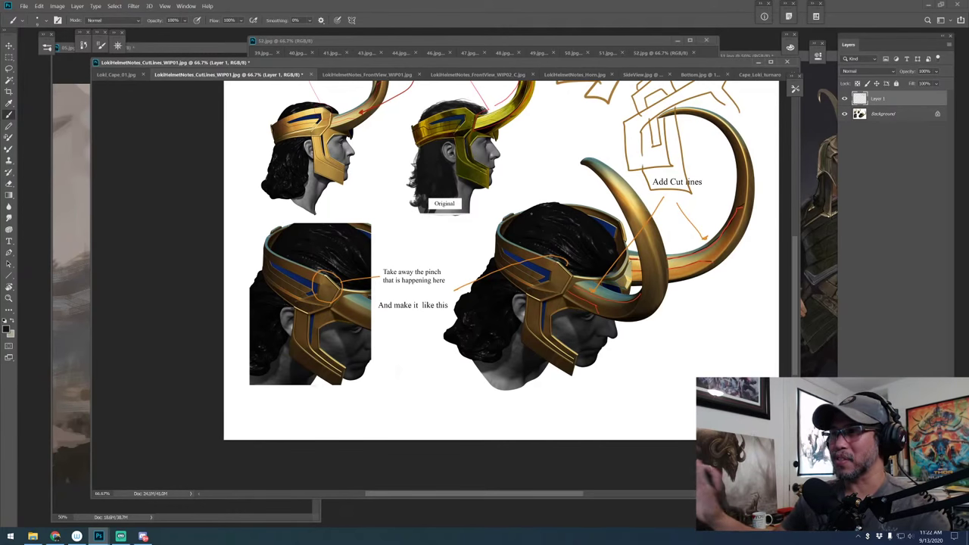
{"action": "scroll", "coordinate": [443, 284], "scroll_direction": "up", "scroll_amount": 3}
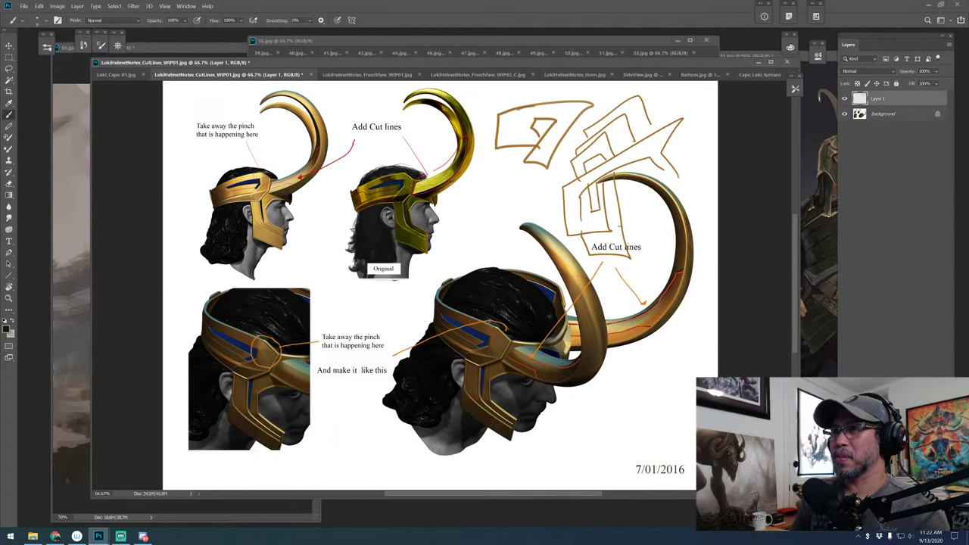
{"action": "scroll", "coordinate": [684, 306], "scroll_direction": "up", "scroll_amount": 2}
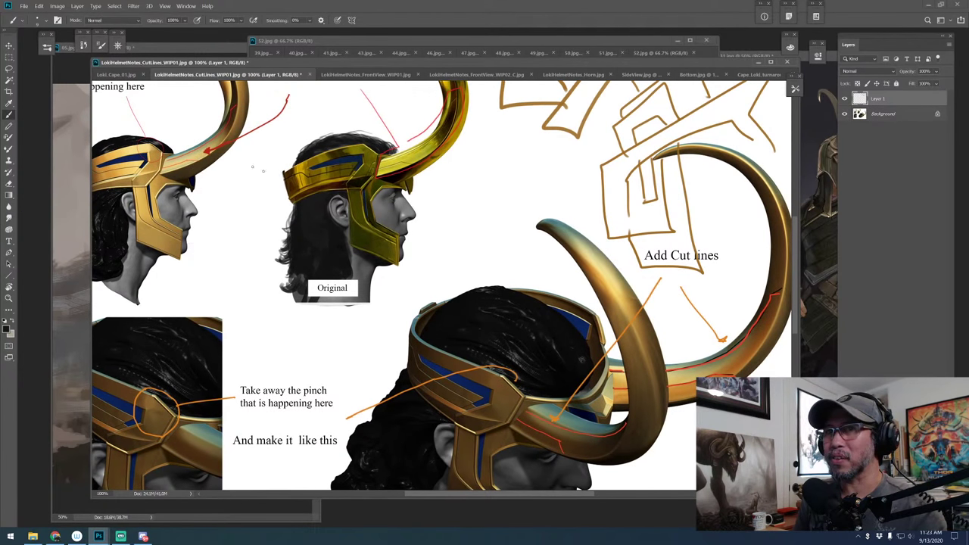
Pan over the right helmet's horn cut lines, then bring up LokiHelmetNotes_FrontView_WIP01
{"action": "left_click_drag", "start_coordinate": [686, 334], "coordinate": [552, 303]}
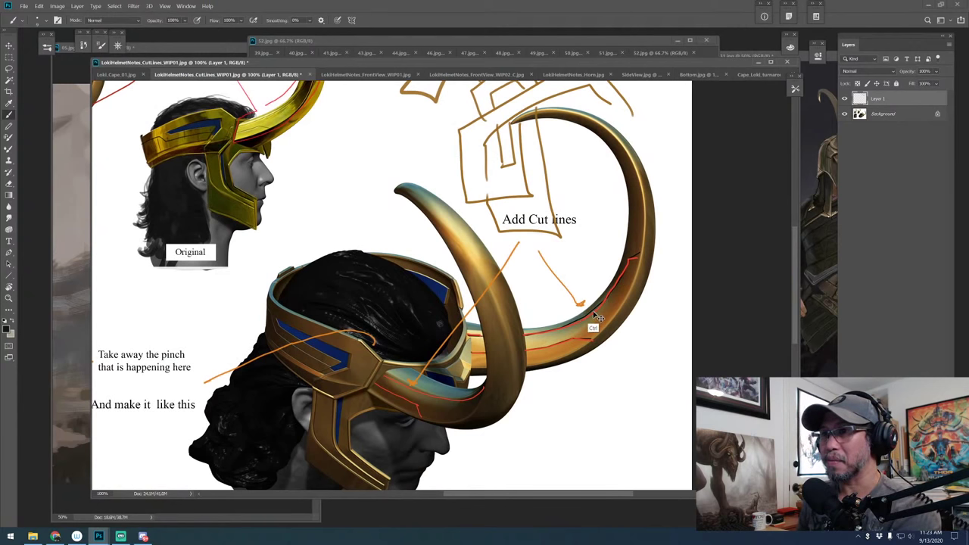
{"action": "scroll", "coordinate": [589, 306], "scroll_direction": "down", "scroll_amount": 2}
{"action": "left_click_drag", "start_coordinate": [416, 233], "coordinate": [470, 189]}
{"action": "left_click", "coordinate": [367, 75]}
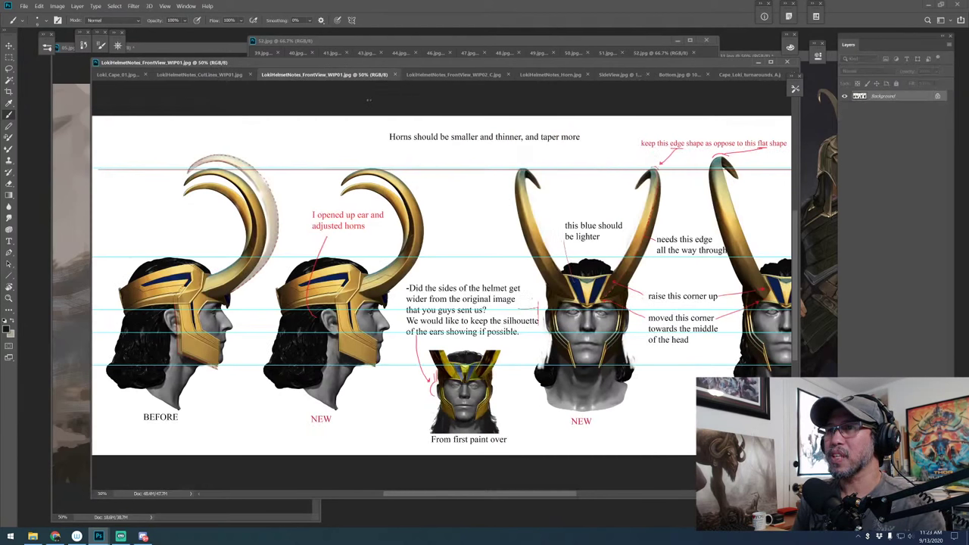
Zoom in on the front-view sheet to read the ear silhouette and helmet-width questions
{"action": "left_click_drag", "start_coordinate": [618, 251], "coordinate": [606, 229]}
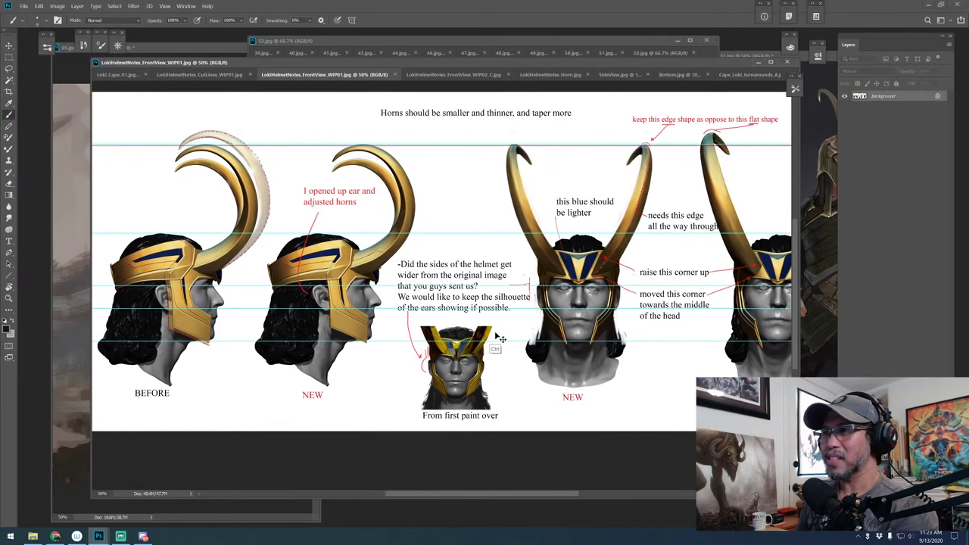
{"action": "key", "text": "ctrl+plus"}
{"action": "key", "text": "ctrl+plus"}
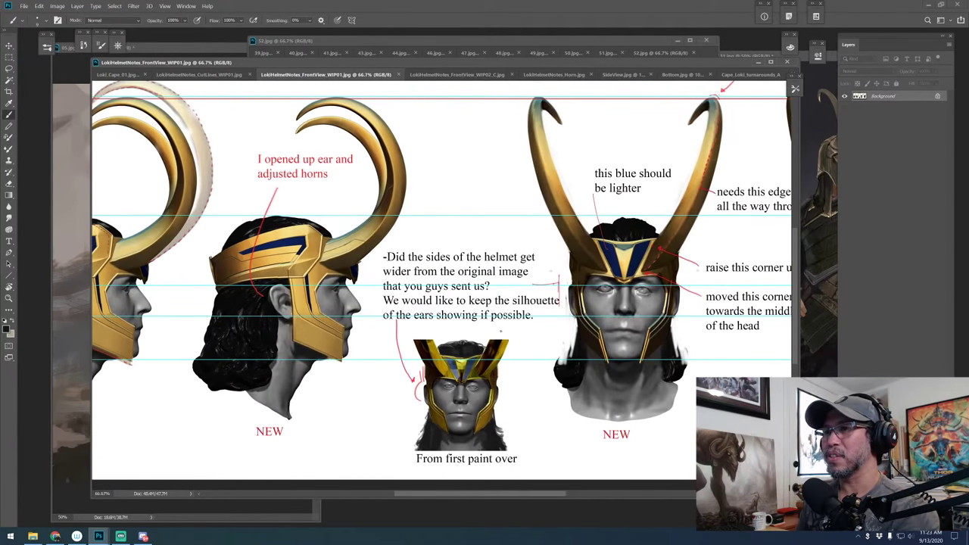
{"action": "left_click_drag", "start_coordinate": [506, 338], "coordinate": [526, 286]}
{"action": "key", "text": "ctrl+plus"}
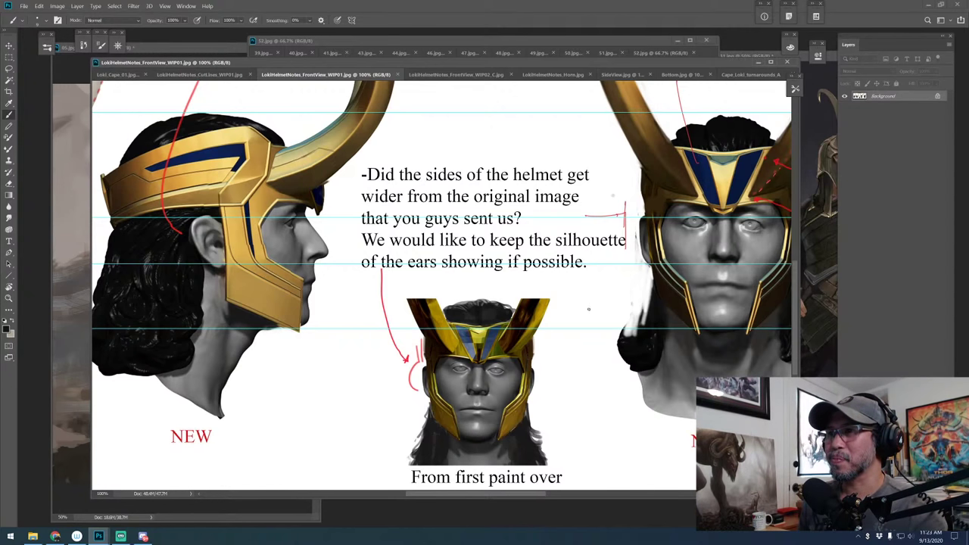
{"action": "left_click_drag", "start_coordinate": [588, 309], "coordinate": [561, 290]}
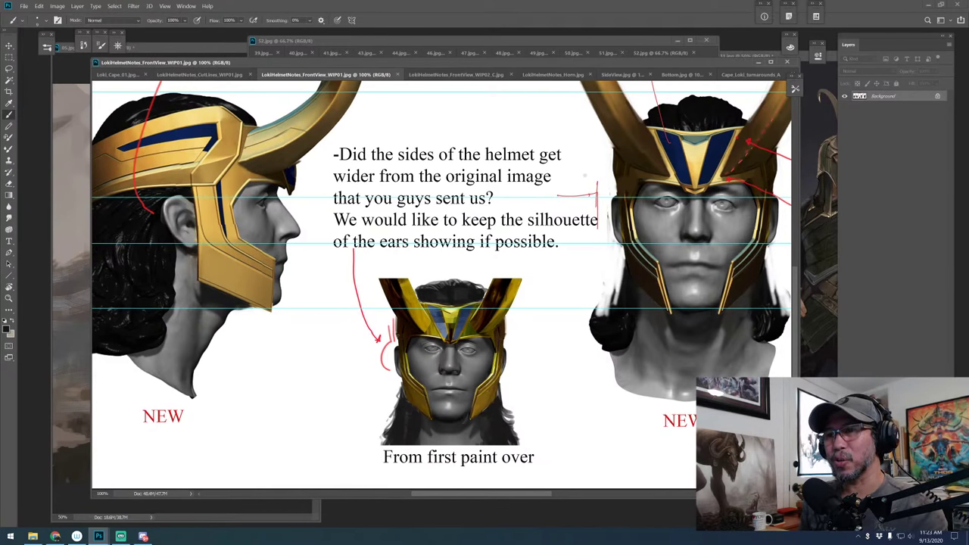
{"action": "left_click_drag", "start_coordinate": [657, 344], "coordinate": [417, 362]}
{"action": "scroll", "coordinate": [417, 363], "scroll_direction": "down", "scroll_amount": 2}
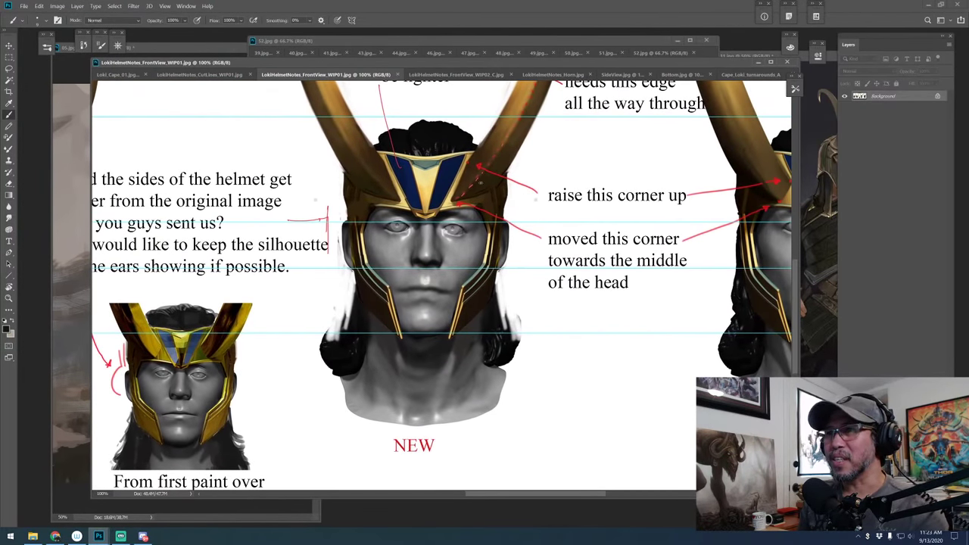
{"action": "scroll", "coordinate": [494, 247], "scroll_direction": "up", "scroll_amount": 2}
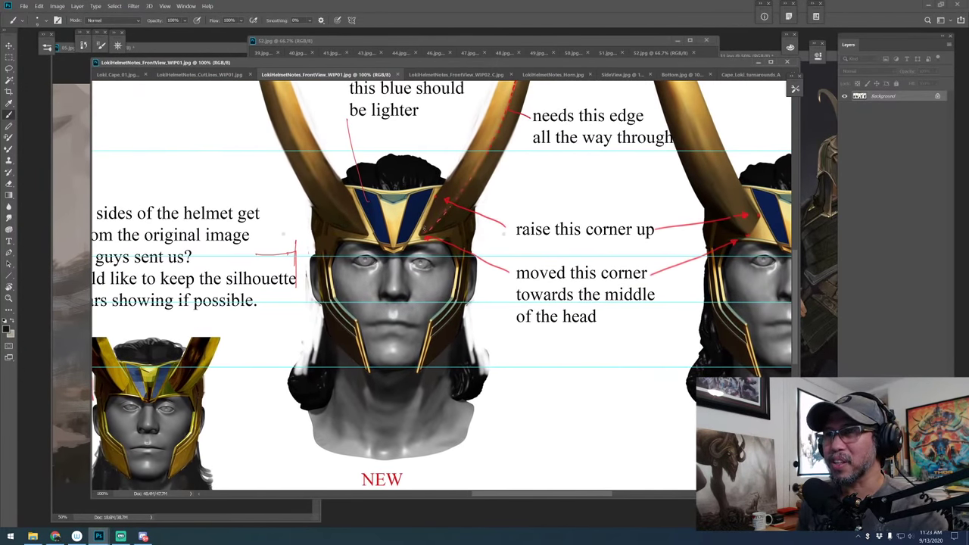
Pan over the raise-this-corner notes, the horn tips and the helmet face
{"action": "left_click_drag", "start_coordinate": [442, 255], "coordinate": [402, 294]}
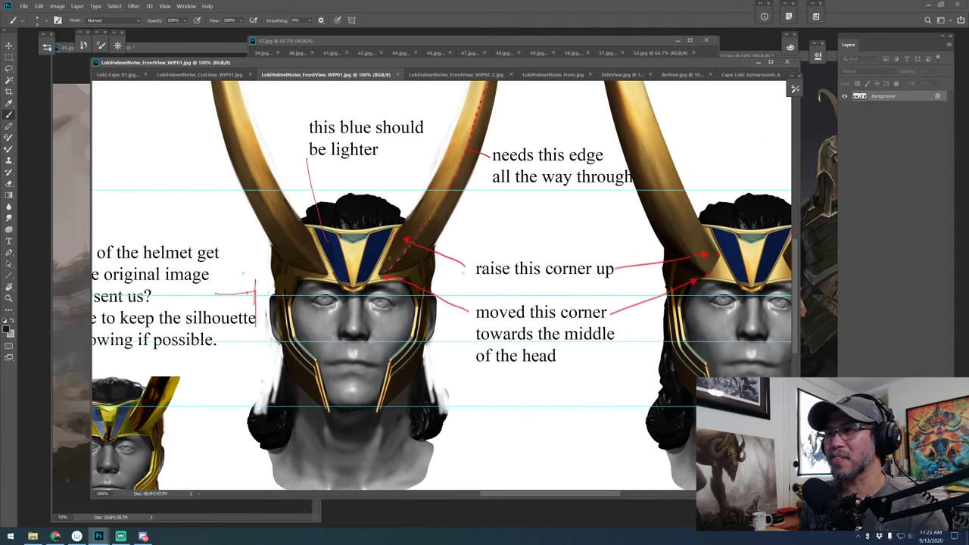
{"action": "left_click_drag", "start_coordinate": [445, 226], "coordinate": [431, 261]}
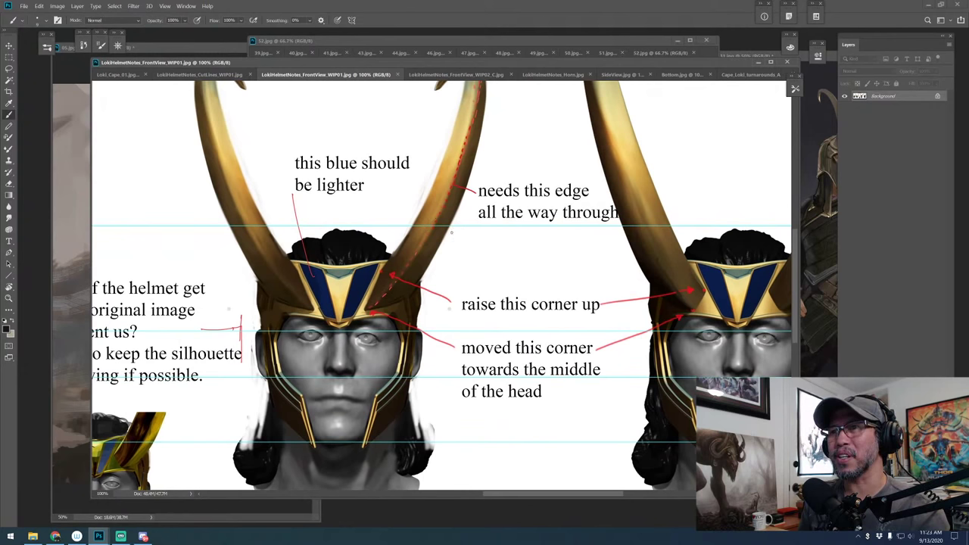
{"action": "left_click_drag", "start_coordinate": [467, 234], "coordinate": [456, 291]}
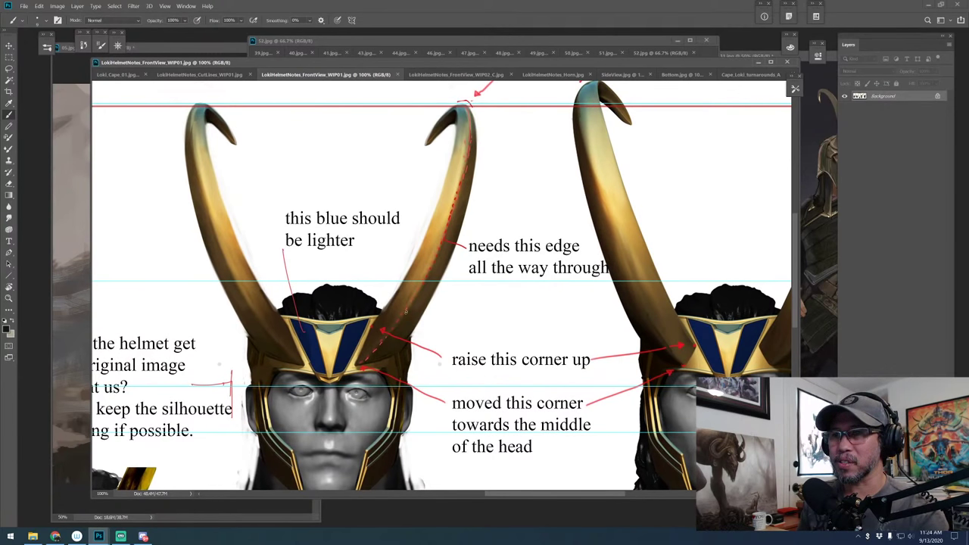
{"action": "mouse_move", "coordinate": [403, 336]}
{"action": "left_mouse_down"}
{"action": "mouse_move", "coordinate": [435, 265]}
{"action": "mouse_move", "coordinate": [425, 261]}
{"action": "mouse_move", "coordinate": [365, 368]}
{"action": "left_mouse_up"}
Test dark strokes on the face, undo one, zoom out, add Layer 1 and swap colours
{"action": "left_click_drag", "start_coordinate": [392, 300], "coordinate": [381, 322]}
{"action": "left_click_drag", "start_coordinate": [436, 242], "coordinate": [390, 334]}
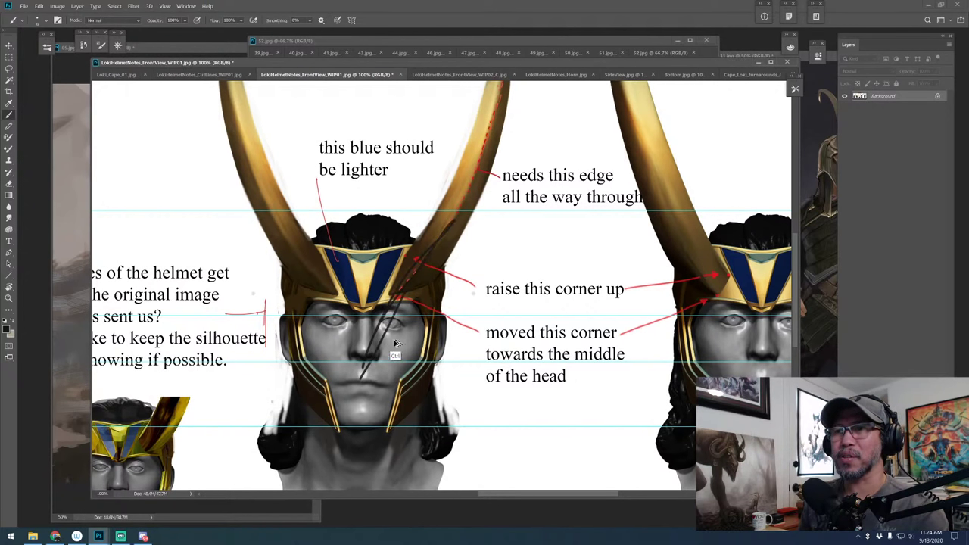
{"action": "key", "text": "ctrl+z"}
{"action": "left_click_drag", "start_coordinate": [446, 314], "coordinate": [455, 283]}
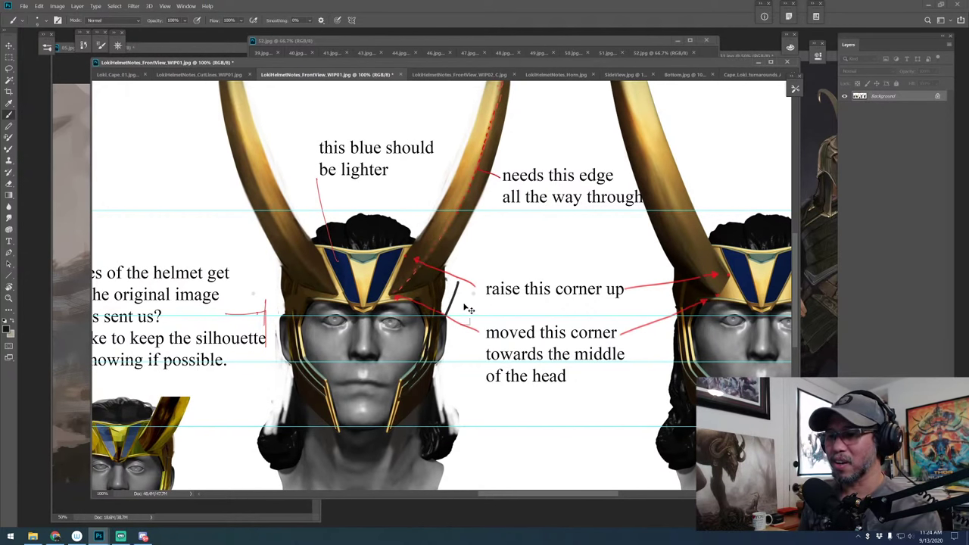
{"action": "key", "text": "ctrl+minus"}
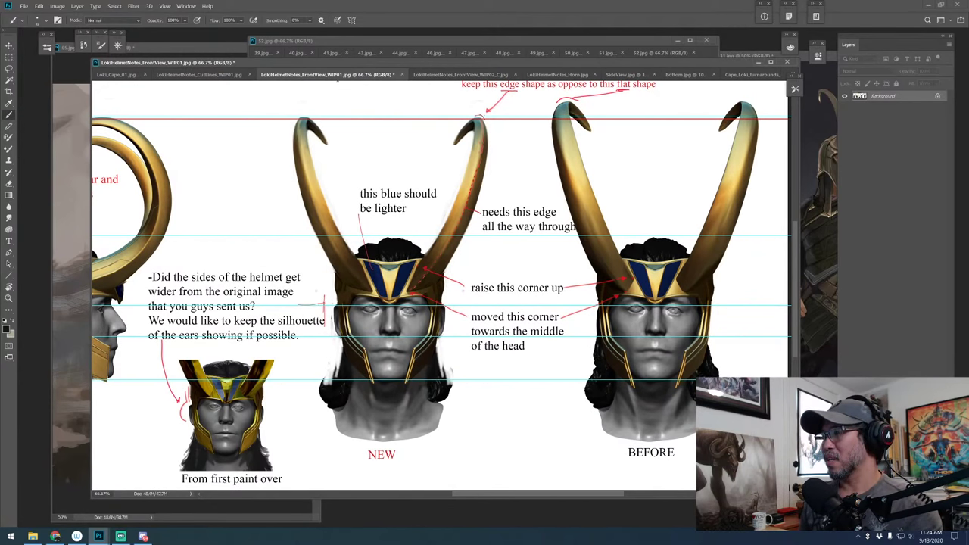
{"action": "key", "text": "ctrl+shift+alt+n"}
{"action": "key", "text": "x"}
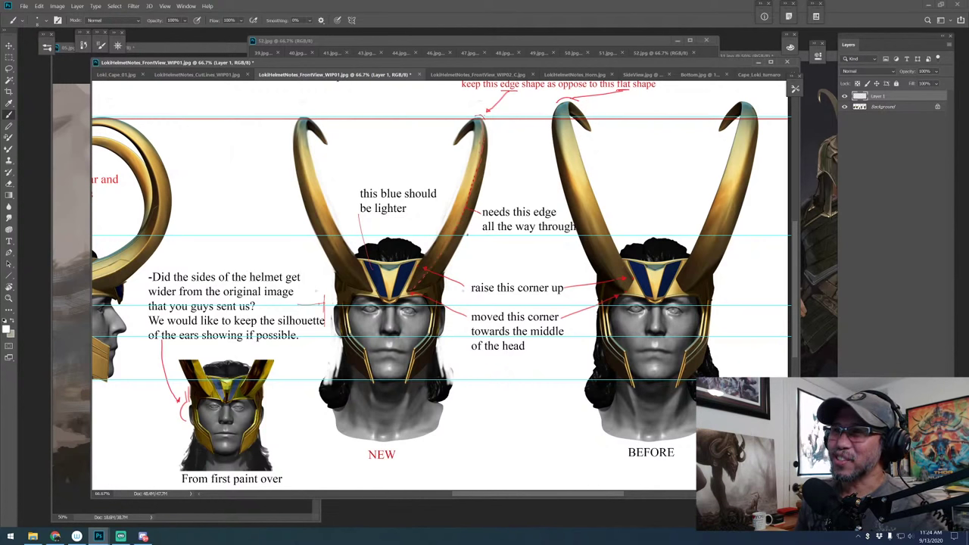
Draw thin brown lines along the NEW helmet's right horn and down its face centre, undoing the cheek-guard stroke
{"action": "mouse_move", "coordinate": [491, 152]}
{"action": "left_mouse_down"}
{"action": "mouse_move", "coordinate": [487, 199]}
{"action": "mouse_move", "coordinate": [448, 265]}
{"action": "left_mouse_up"}
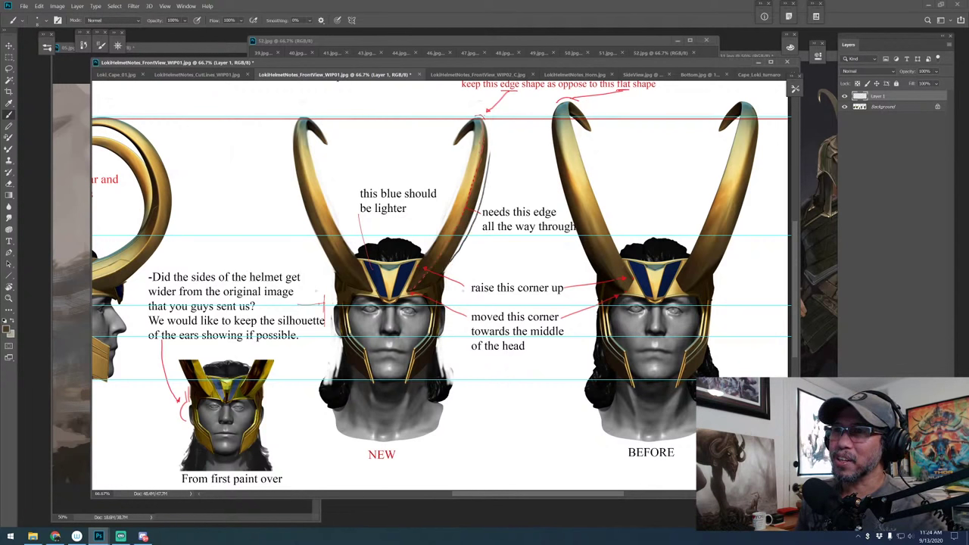
{"action": "left_click_drag", "start_coordinate": [412, 310], "coordinate": [388, 449]}
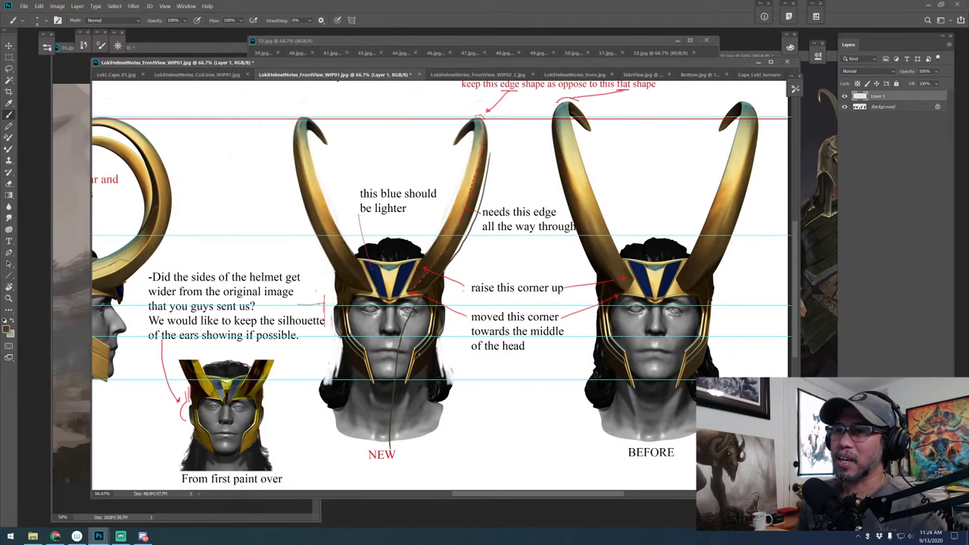
{"action": "left_click_drag", "start_coordinate": [475, 241], "coordinate": [439, 334]}
{"action": "left_click_drag", "start_coordinate": [471, 231], "coordinate": [436, 314]}
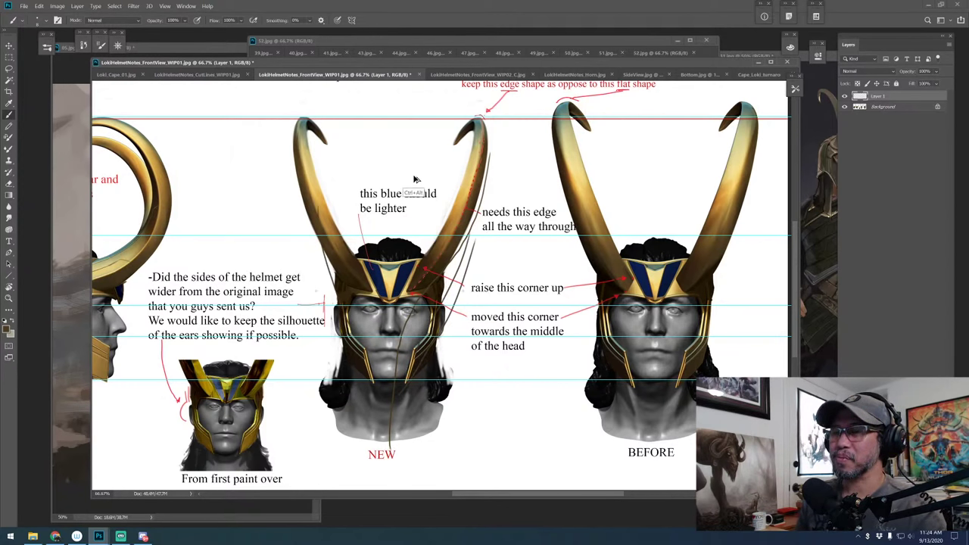
{"action": "key", "text": "ctrl+alt+z"}
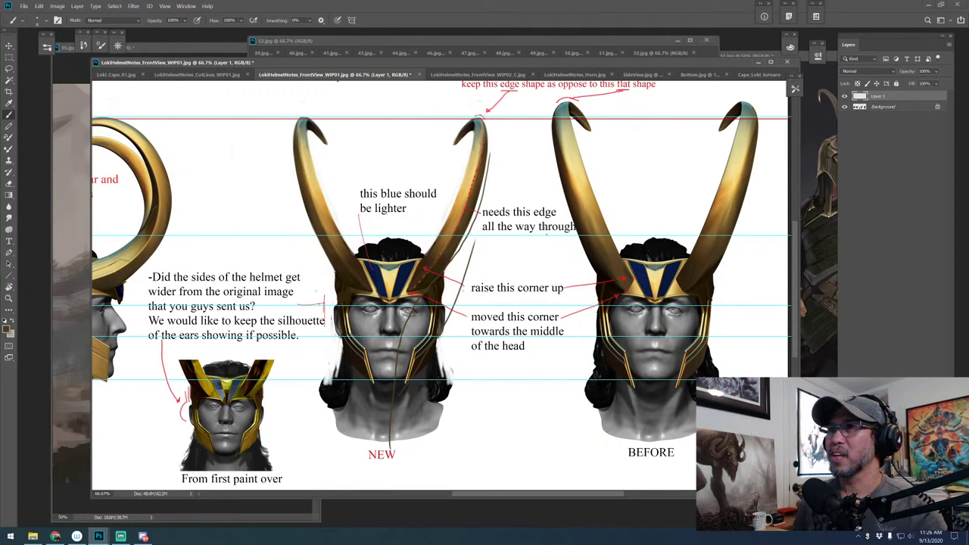
Open FrontView_WIP02_C and zoom to 200% on the horn comparison, then zoom back out
{"action": "left_click", "coordinate": [465, 75]}
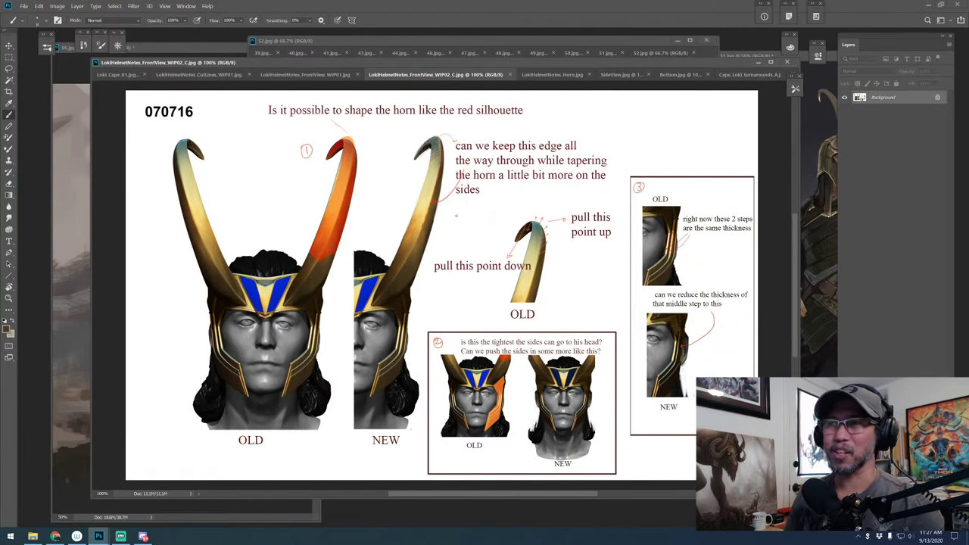
{"action": "left_click_drag", "start_coordinate": [434, 293], "coordinate": [464, 331]}
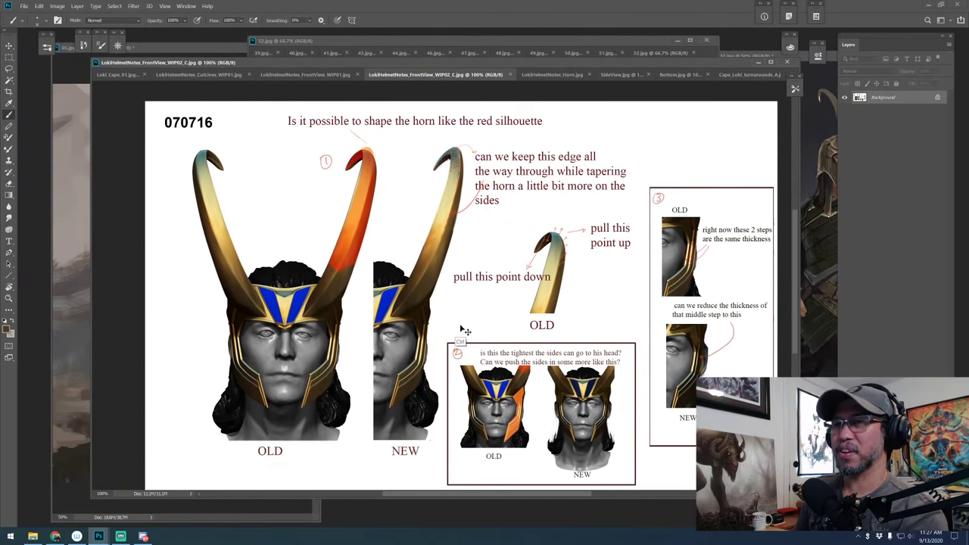
{"action": "key", "text": "ctrl+plus"}
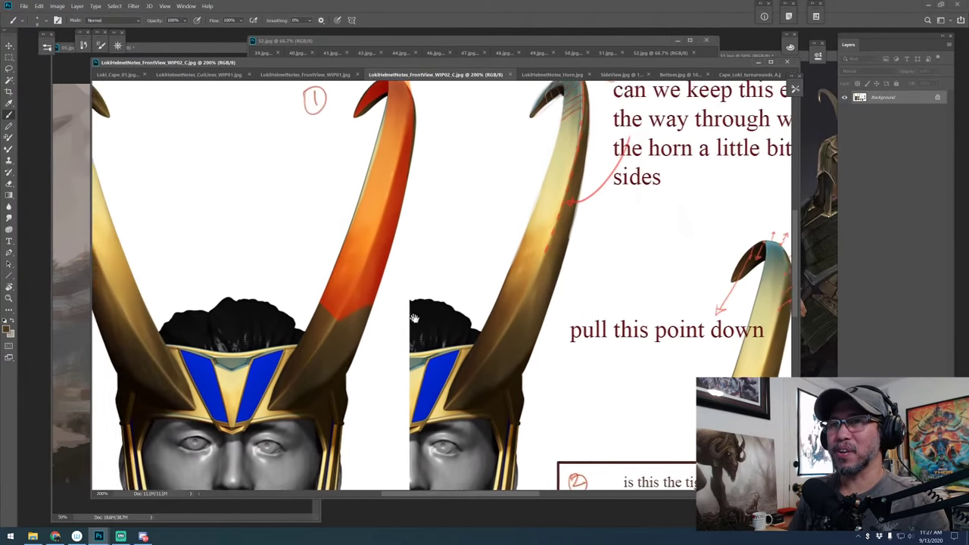
{"action": "mouse_move", "coordinate": [253, 241]}
{"action": "left_mouse_down"}
{"action": "mouse_move", "coordinate": [377, 316]}
{"action": "mouse_move", "coordinate": [352, 333]}
{"action": "mouse_move", "coordinate": [389, 320]}
{"action": "left_mouse_up"}
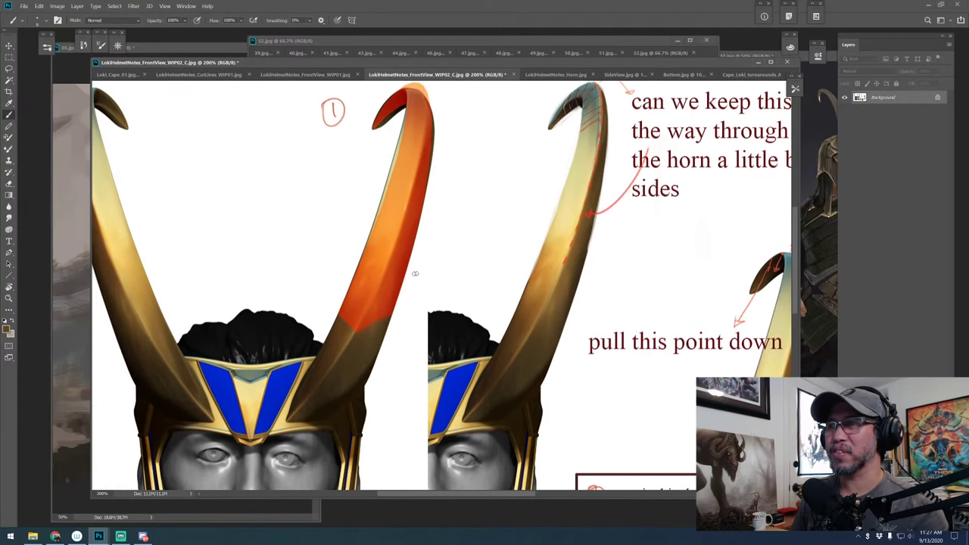
{"action": "key", "text": "ctrl+minus"}
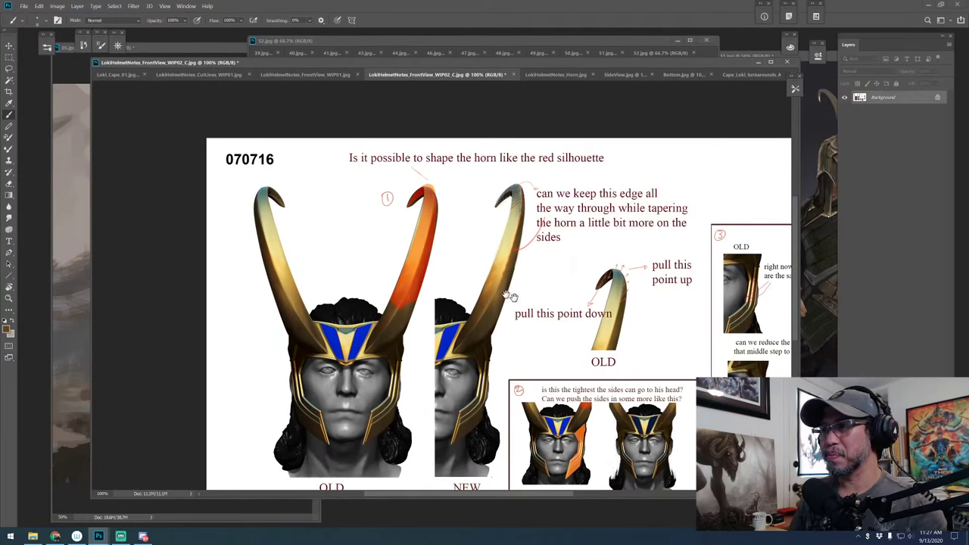
{"action": "left_click_drag", "start_coordinate": [512, 296], "coordinate": [473, 294]}
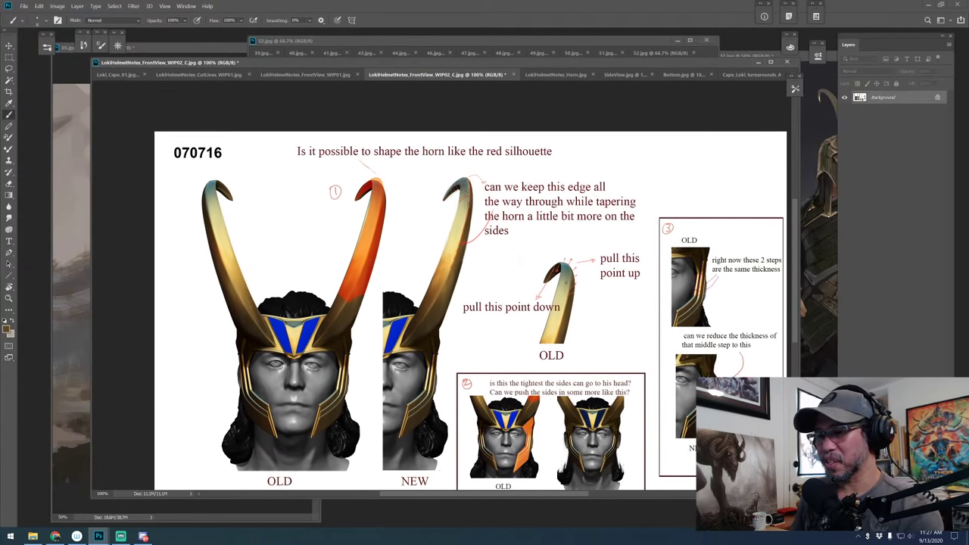
Zoom in on the NEW horn tip, sketch and undo a test diamond, then reset to 100%
{"action": "key", "text": "ctrl+plus"}
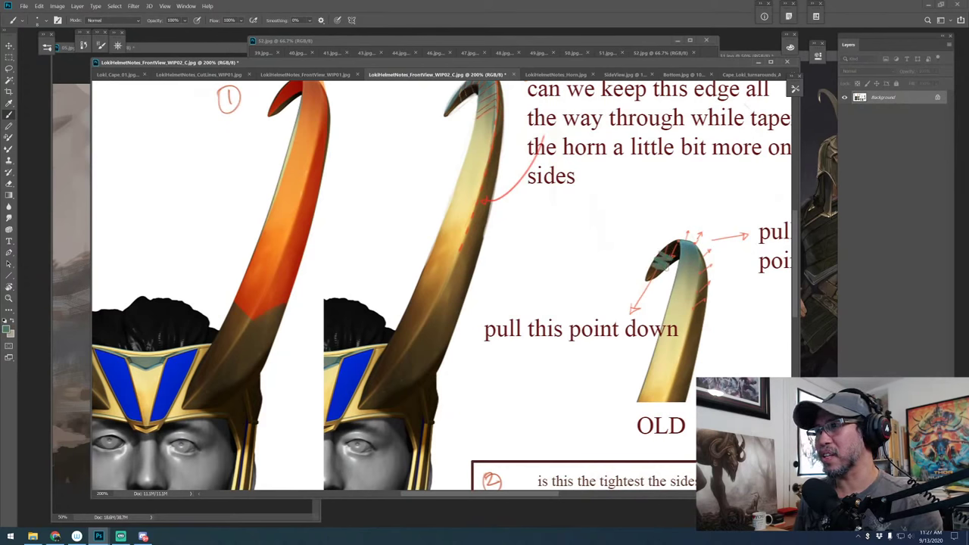
{"action": "left_click_drag", "start_coordinate": [575, 232], "coordinate": [589, 275]}
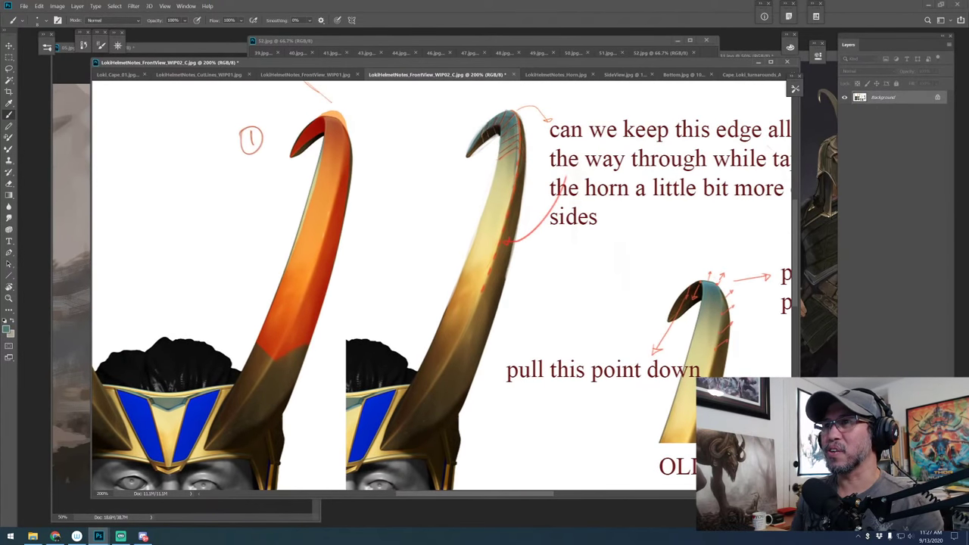
{"action": "mouse_move", "coordinate": [446, 112]}
{"action": "left_mouse_down"}
{"action": "mouse_move", "coordinate": [422, 134]}
{"action": "mouse_move", "coordinate": [425, 153]}
{"action": "mouse_move", "coordinate": [449, 113]}
{"action": "mouse_move", "coordinate": [452, 134]}
{"action": "mouse_move", "coordinate": [427, 155]}
{"action": "left_mouse_up"}
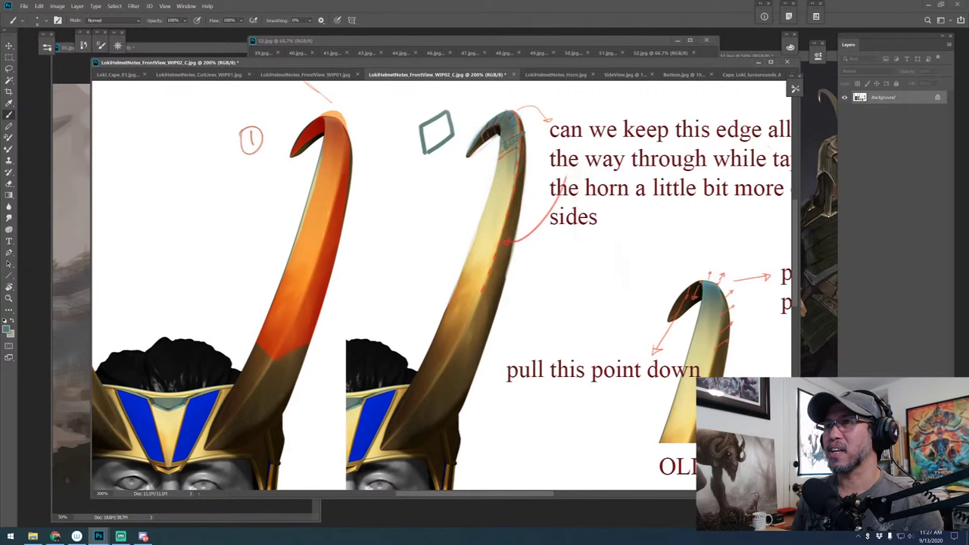
{"action": "key", "text": "ctrl+alt+z"}
{"action": "key", "text": "ctrl+alt+z"}
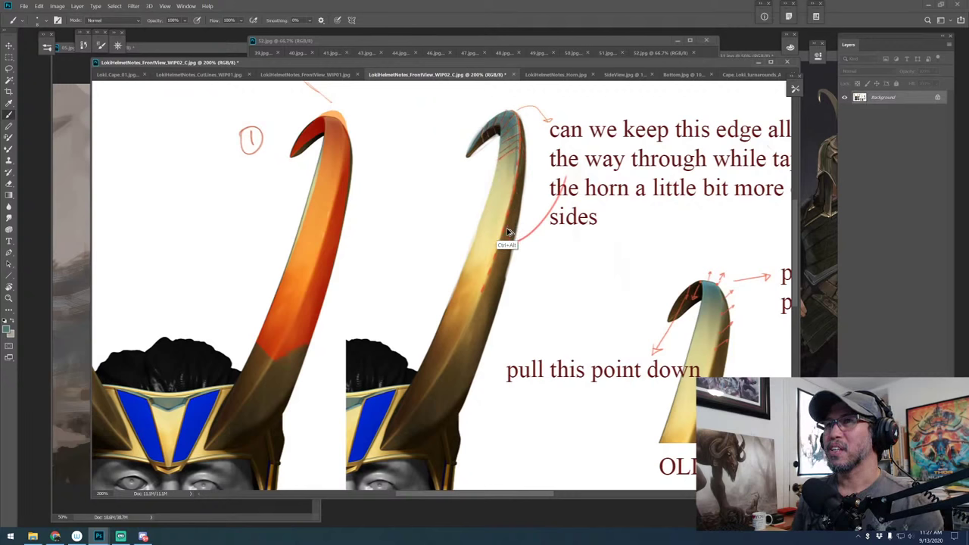
{"action": "key", "text": "ctrl+0"}
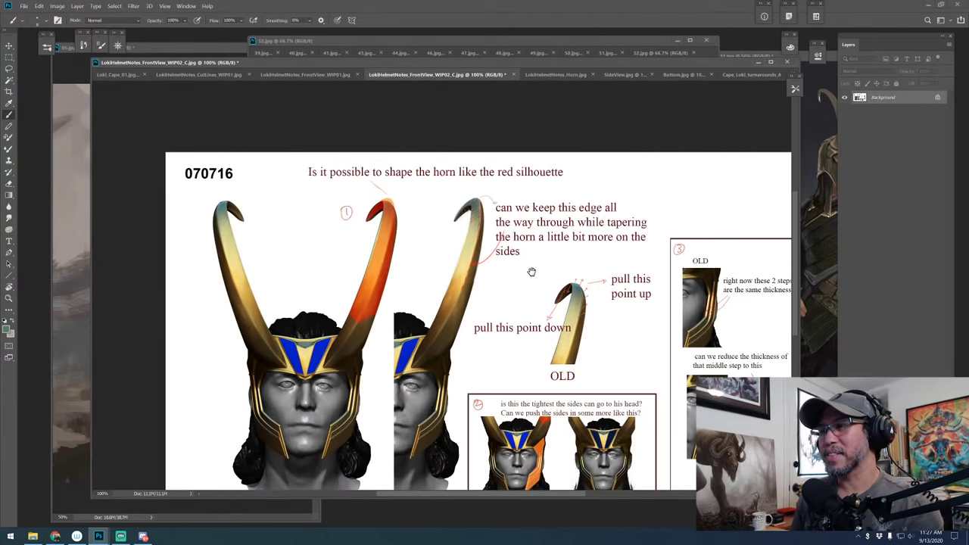
{"action": "key", "text": "ctrl+1"}
Review the OLD/NEW head comparison box and the sheet's title text
{"action": "left_click_drag", "start_coordinate": [478, 236], "coordinate": [398, 212]}
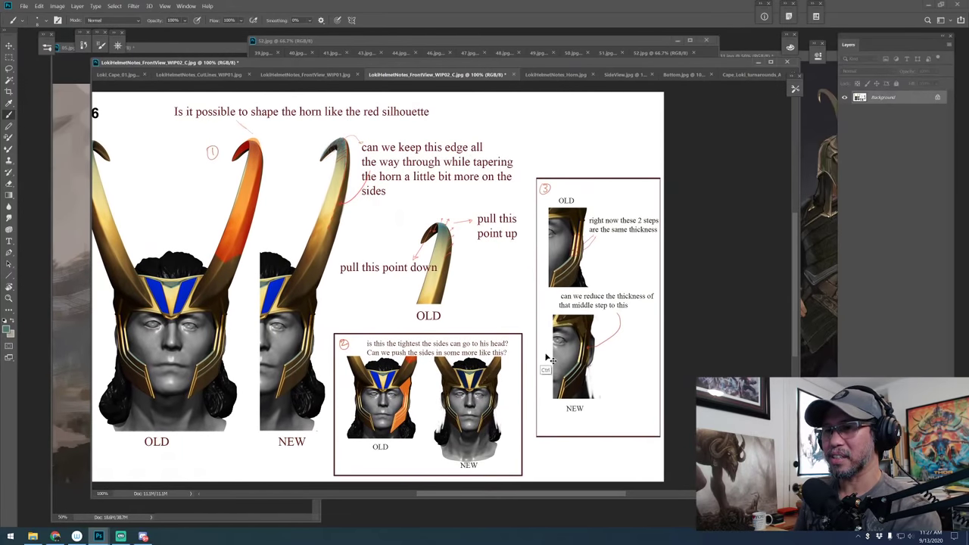
{"action": "key", "text": "ctrl+plus"}
{"action": "left_click_drag", "start_coordinate": [536, 384], "coordinate": [587, 189]}
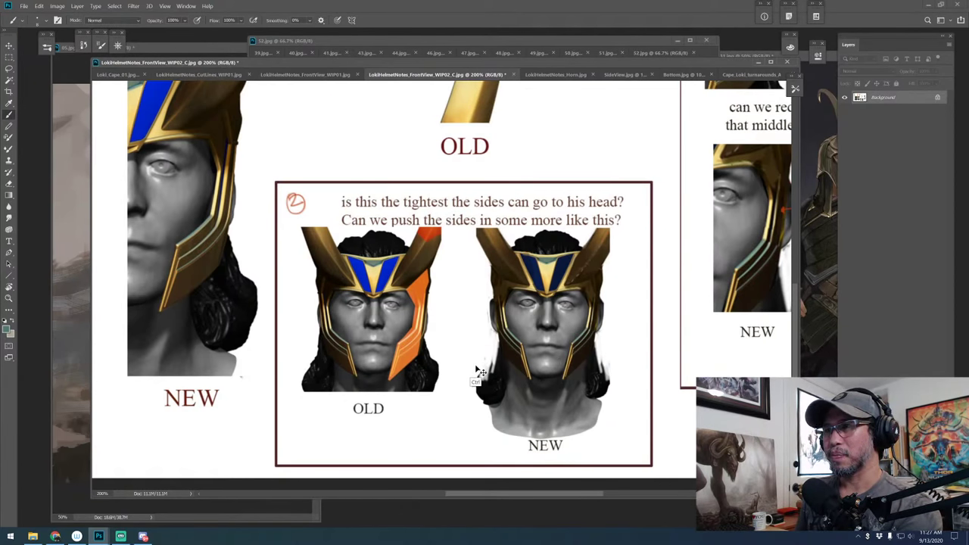
{"action": "key", "text": "ctrl+minus"}
{"action": "key", "text": "ctrl+minus"}
{"action": "key", "text": "ctrl+plus"}
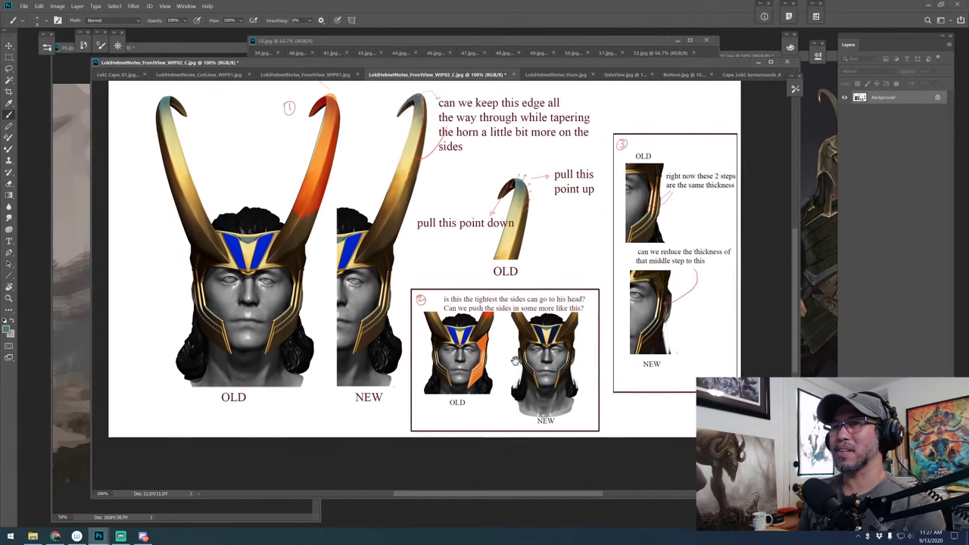
{"action": "left_click_drag", "start_coordinate": [515, 360], "coordinate": [516, 370]}
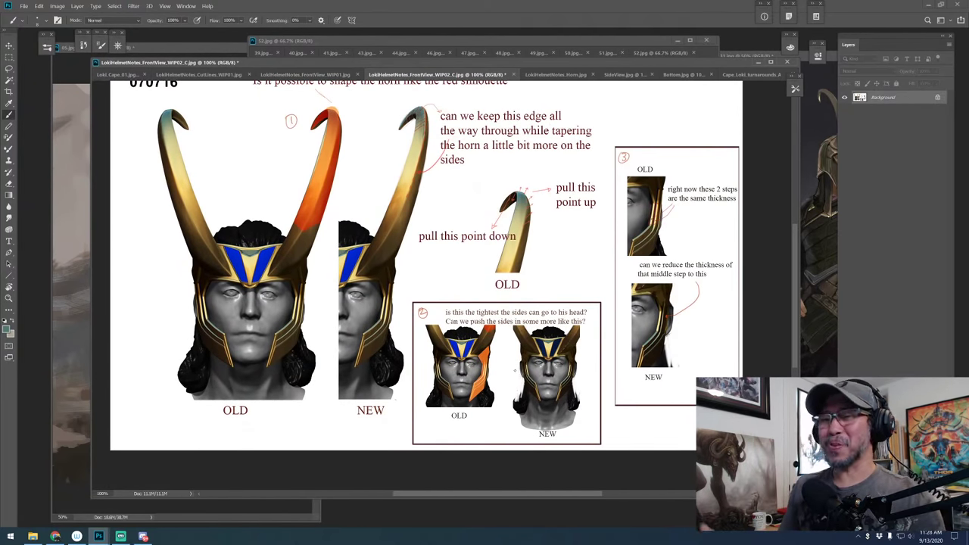
{"action": "left_click_drag", "start_coordinate": [469, 188], "coordinate": [479, 220]}
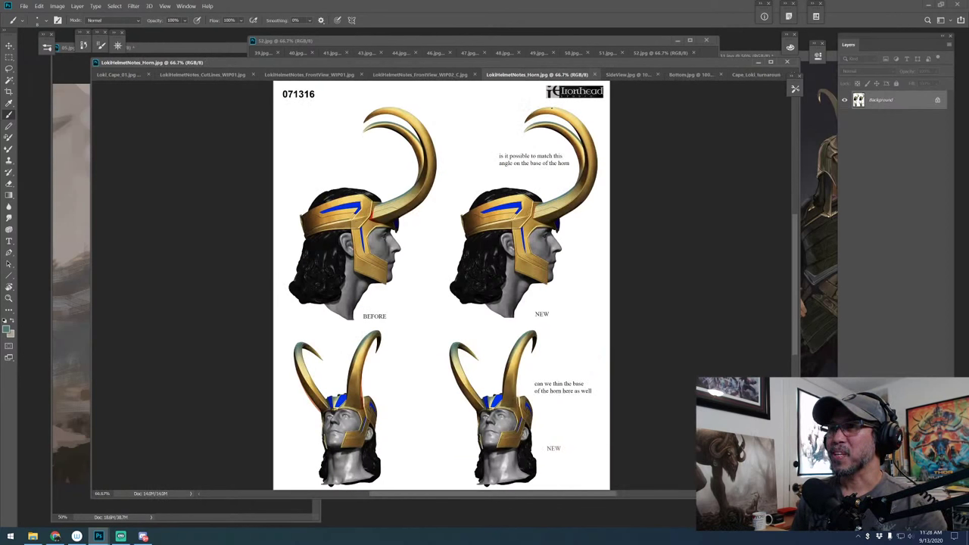
Zoom the horn notes to 200% and inspect the lower helmet pair, horn bases and BEFORE/NEW labels
{"action": "left_click_drag", "start_coordinate": [550, 212], "coordinate": [545, 189]}
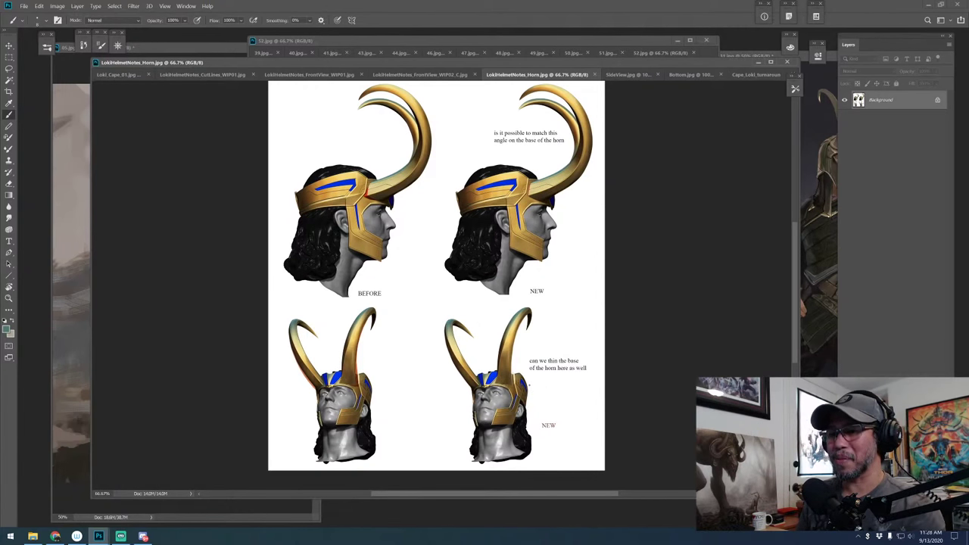
{"action": "key", "text": "ctrl+plus"}
{"action": "key", "text": "ctrl+plus"}
{"action": "left_click_drag", "start_coordinate": [556, 368], "coordinate": [537, 169]}
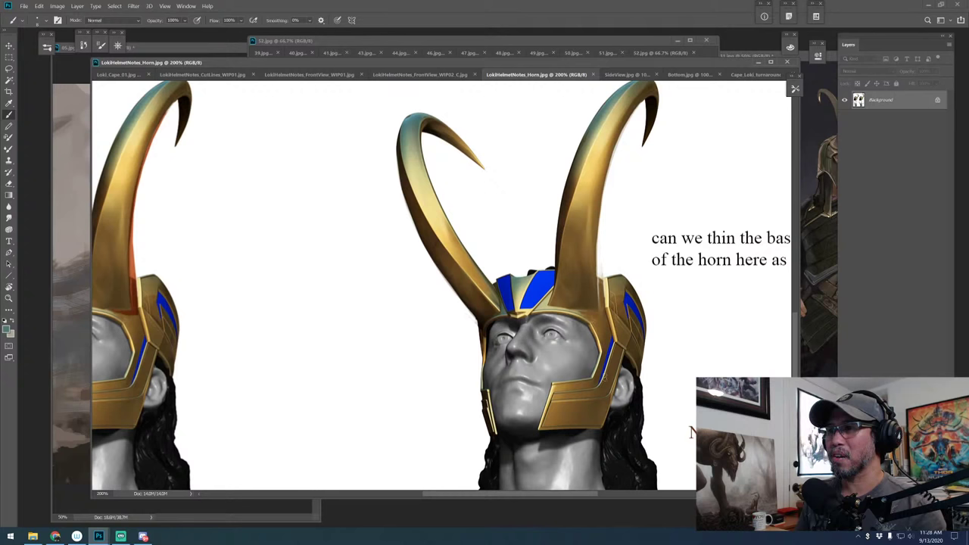
{"action": "mouse_move", "coordinate": [437, 372]}
{"action": "left_mouse_down"}
{"action": "mouse_move", "coordinate": [528, 346]}
{"action": "mouse_move", "coordinate": [406, 348]}
{"action": "left_mouse_up"}
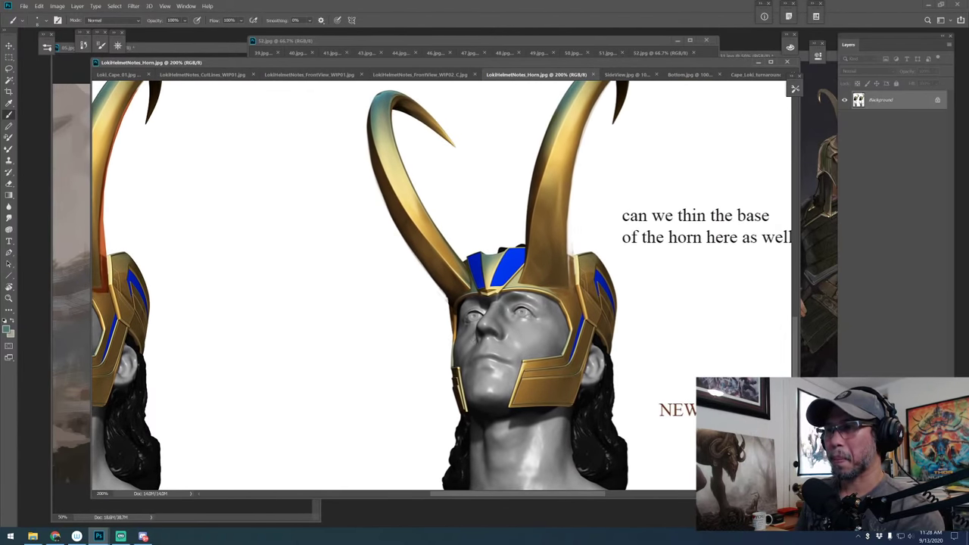
{"action": "scroll", "coordinate": [477, 344], "scroll_direction": "down", "scroll_amount": 1}
{"action": "left_click_drag", "start_coordinate": [518, 278], "coordinate": [569, 392]}
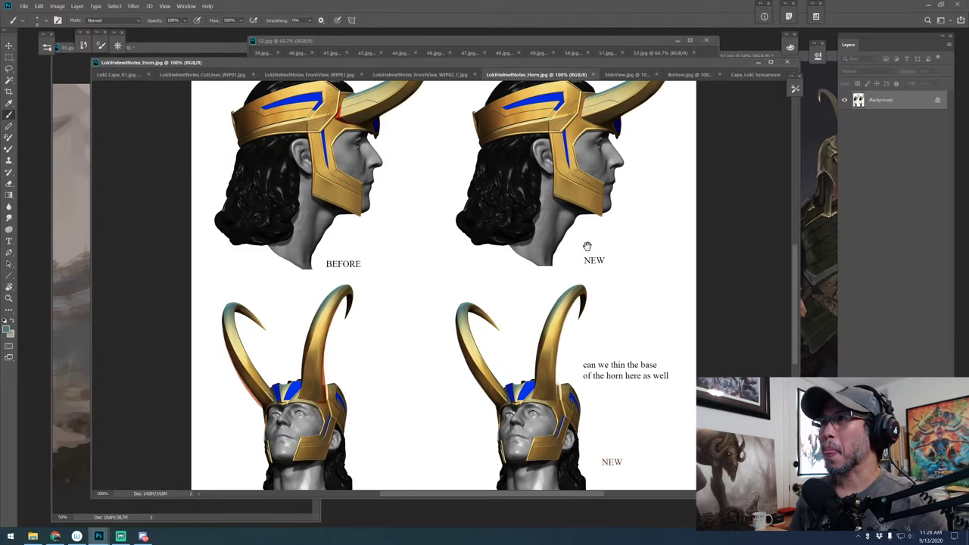
Zoom out to see the whole horn notes page, then switch to SideView.jpg
{"action": "left_click_drag", "start_coordinate": [588, 248], "coordinate": [582, 319]}
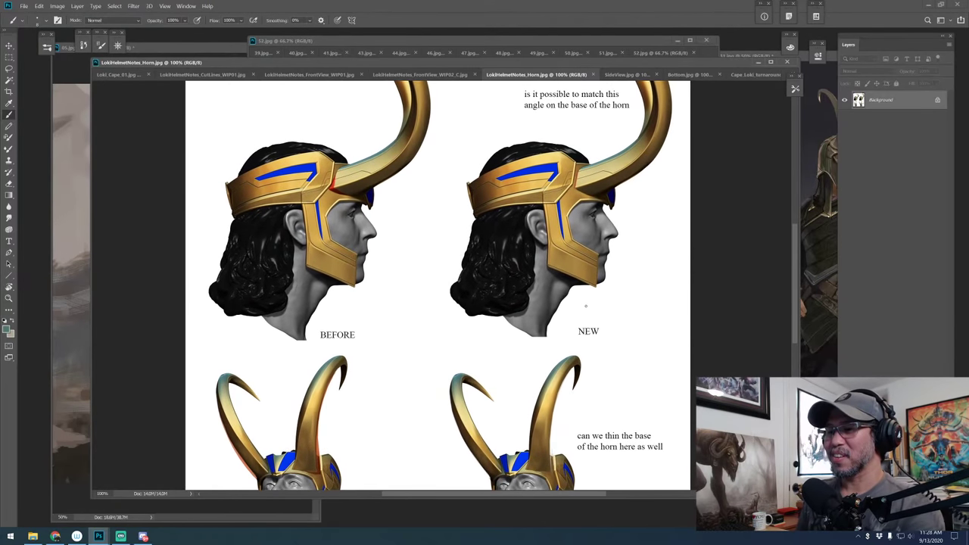
{"action": "key", "text": "ctrl+minus"}
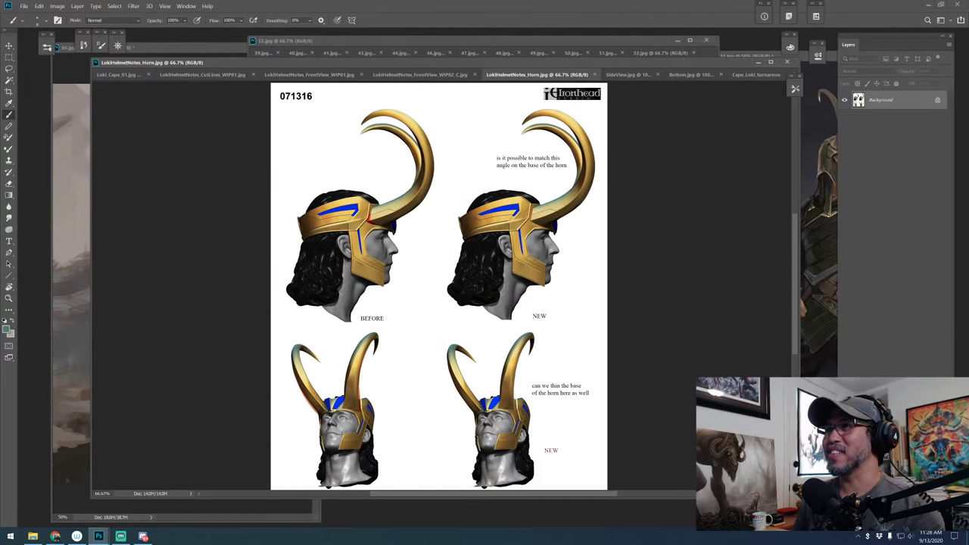
{"action": "left_click", "coordinate": [628, 75]}
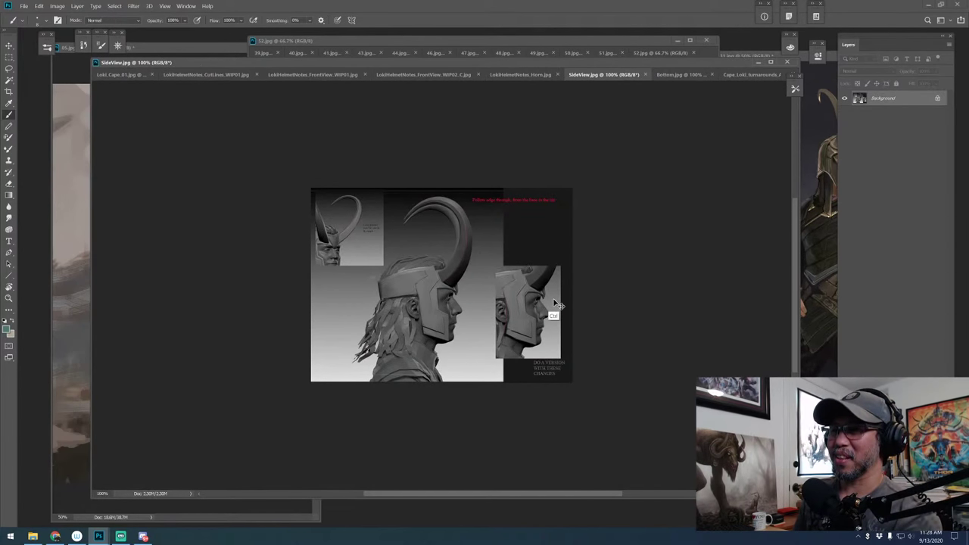
Zoom SideView.jpg to 200% to read 'Follow edge through, from the base to the tip'
{"action": "key", "text": "ctrl+plus"}
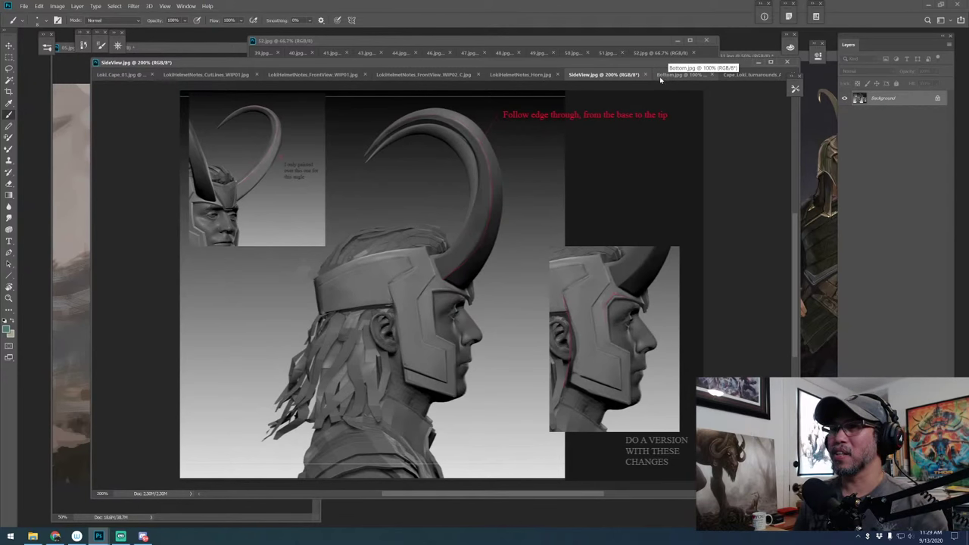
Switch to Bottom.jpg and zoom to 300% on the helmet medallion
{"action": "key", "text": "ctrl+Tab"}
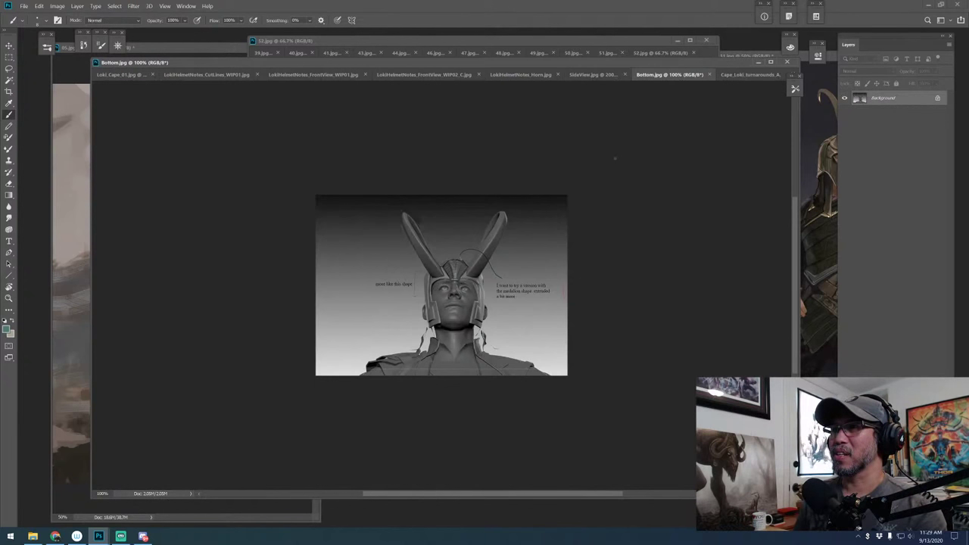
{"action": "scroll", "coordinate": [585, 217], "scroll_direction": "right", "scroll_amount": 2}
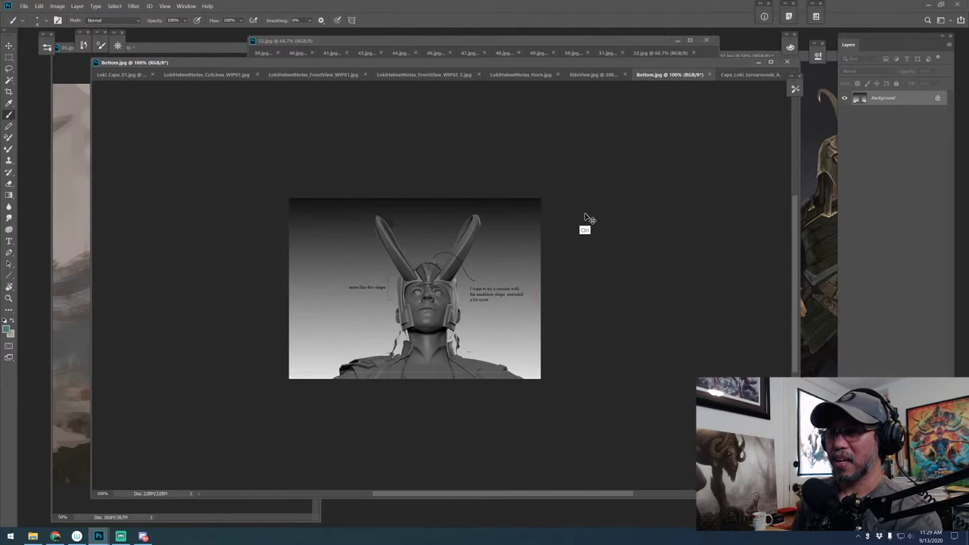
{"action": "key", "text": "ctrl+plus"}
{"action": "key", "text": "ctrl+plus"}
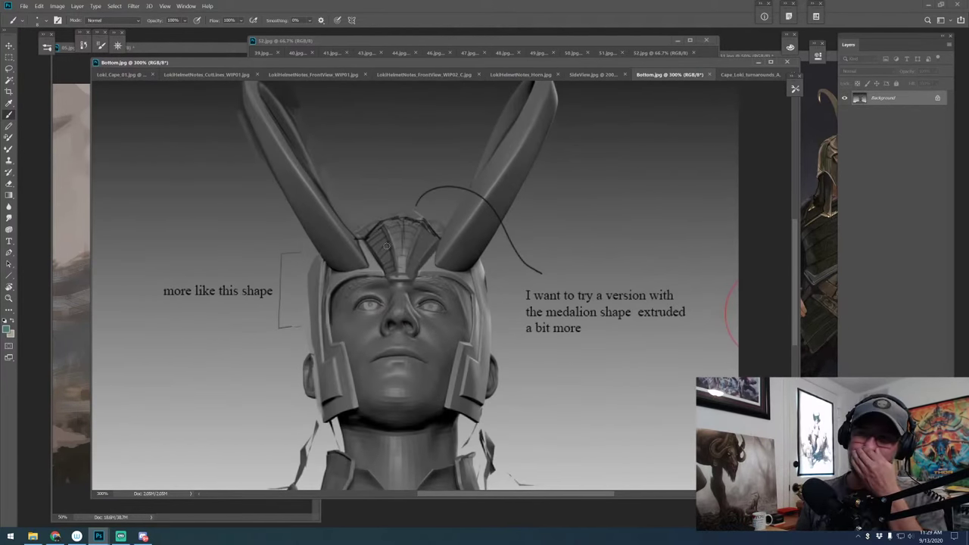
Sketch teal trial strokes on the medallion and the helmet's left edge, undoing each one
{"action": "left_click_drag", "start_coordinate": [385, 221], "coordinate": [427, 236]}
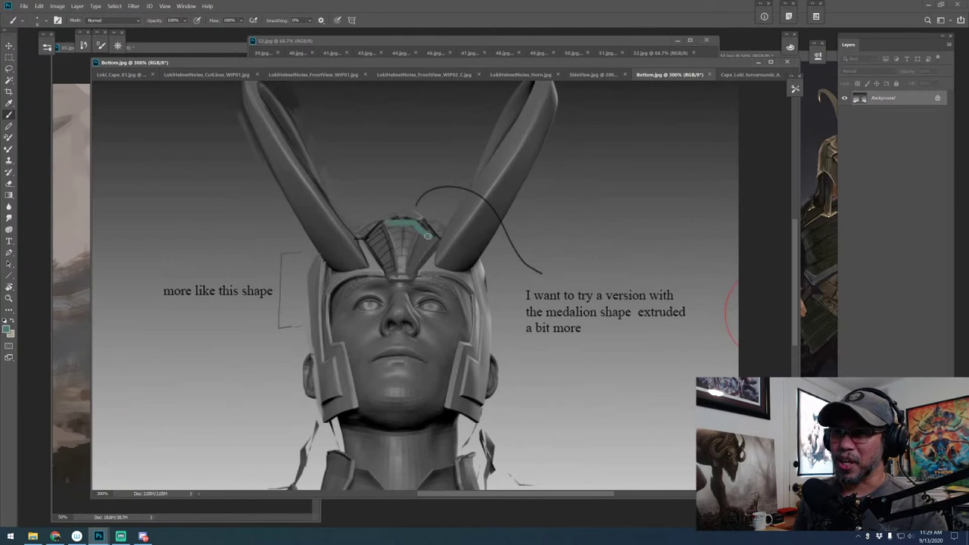
{"action": "key", "text": "ctrl+z"}
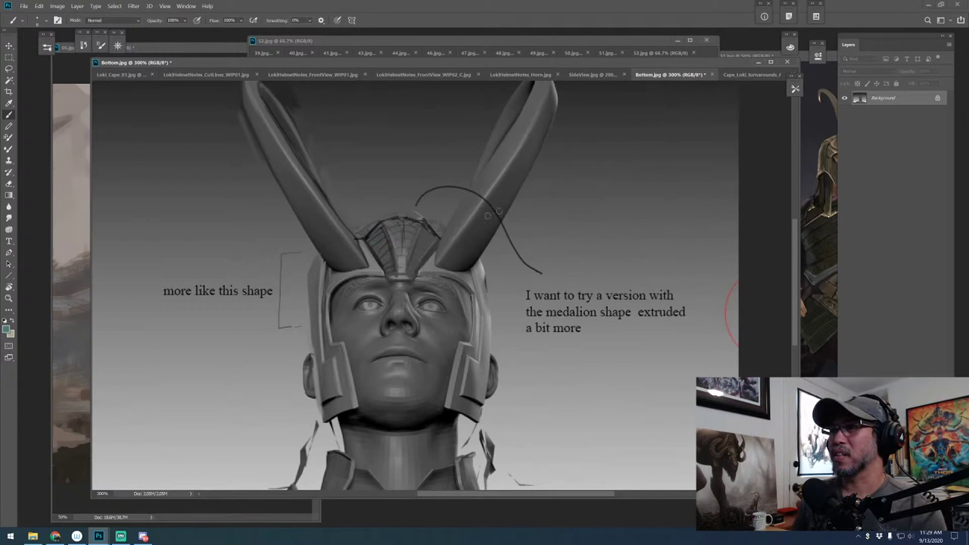
{"action": "mouse_move", "coordinate": [368, 250]}
{"action": "left_mouse_down"}
{"action": "mouse_move", "coordinate": [430, 240]}
{"action": "mouse_move", "coordinate": [425, 258]}
{"action": "left_mouse_up"}
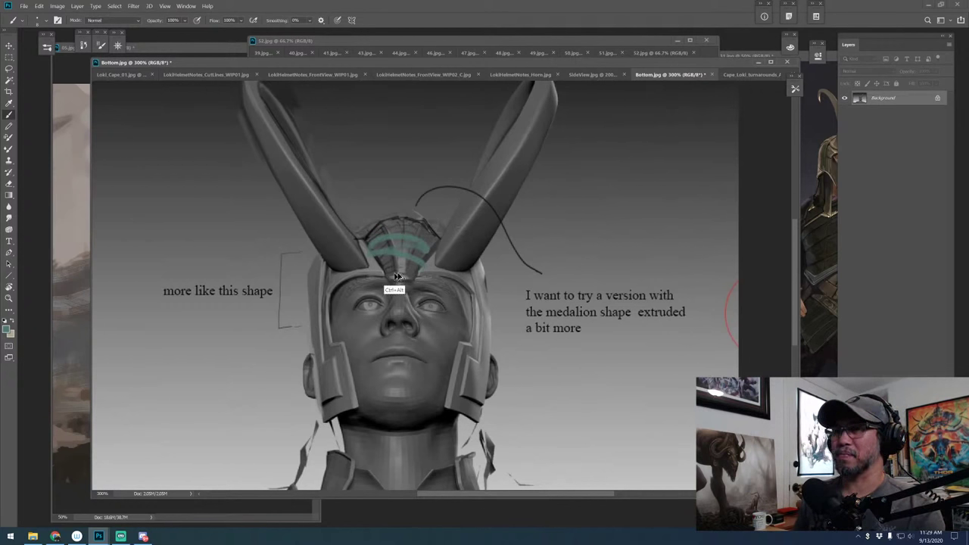
{"action": "key", "text": "ctrl+alt+z"}
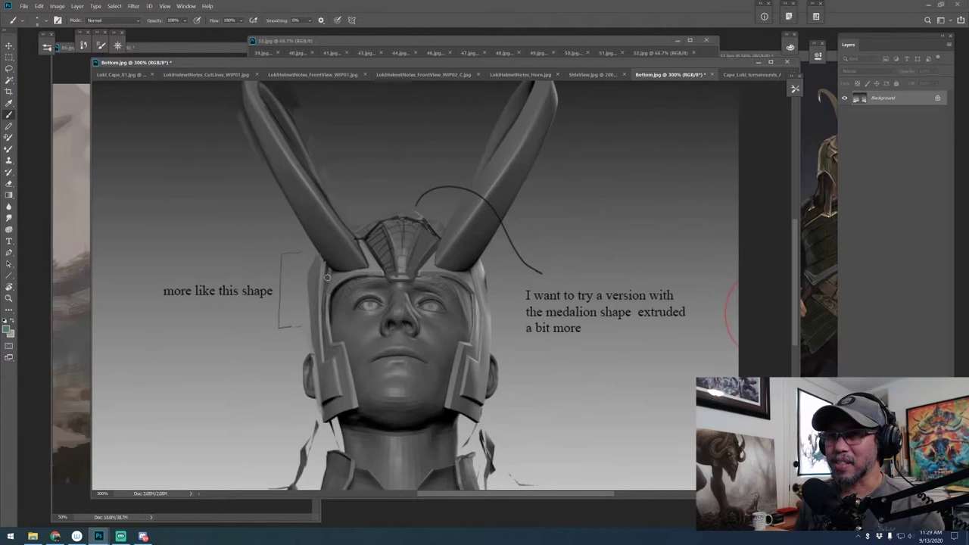
{"action": "mouse_move", "coordinate": [327, 278]}
{"action": "left_mouse_down"}
{"action": "mouse_move", "coordinate": [328, 361]}
{"action": "mouse_move", "coordinate": [342, 398]}
{"action": "mouse_move", "coordinate": [332, 402]}
{"action": "left_mouse_up"}
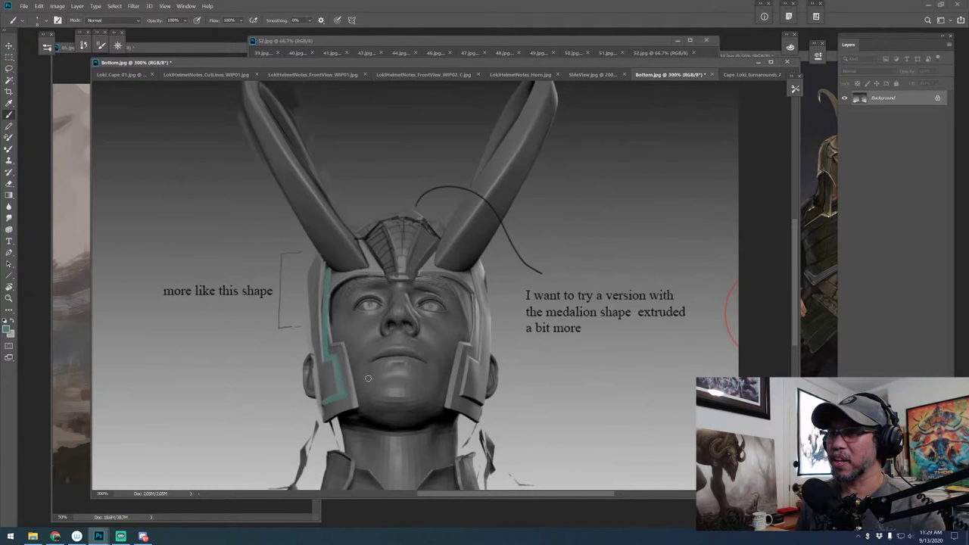
{"action": "key", "text": "ctrl+z"}
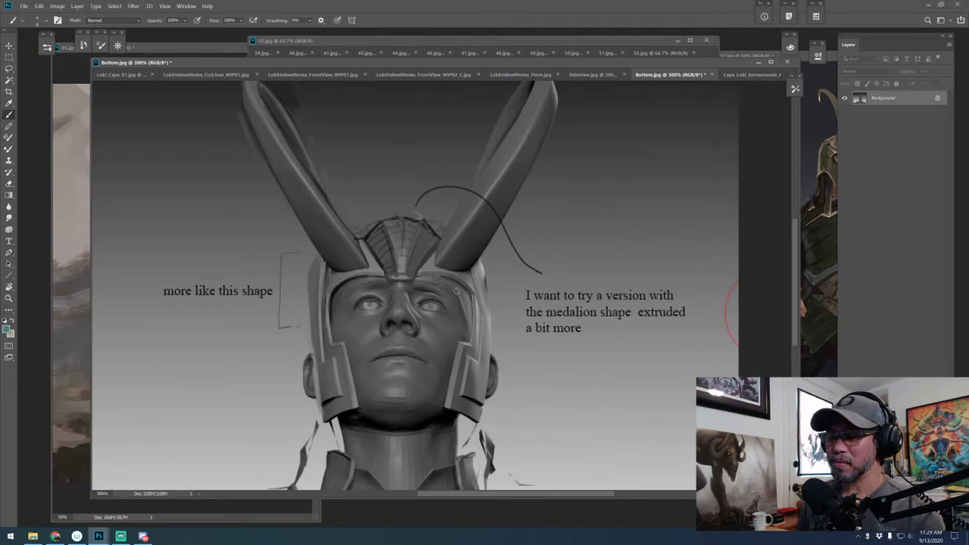
Pan down to the neck, zoom out, and bring up Cape_Loki_turnarounds_A.jpg
{"action": "left_click_drag", "start_coordinate": [447, 324], "coordinate": [457, 291]}
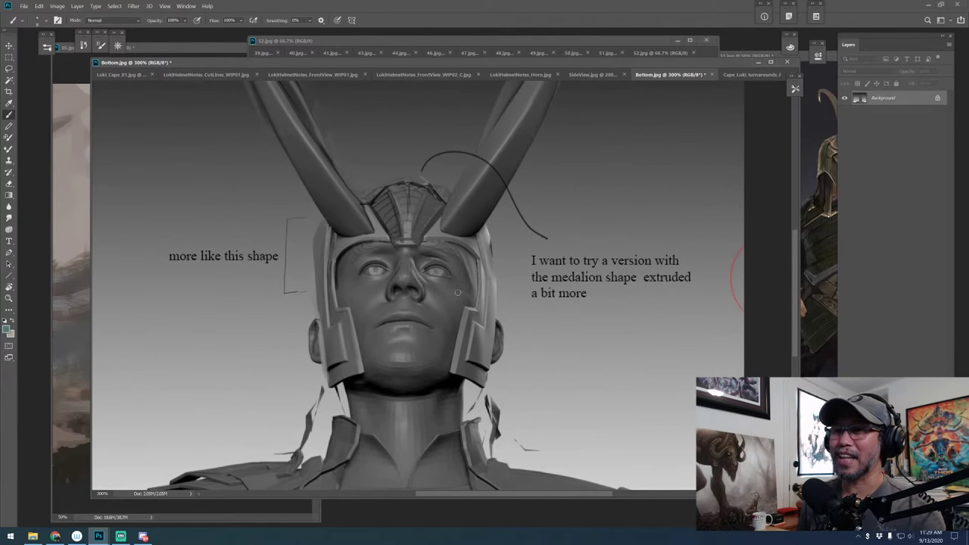
{"action": "left_click_drag", "start_coordinate": [442, 351], "coordinate": [444, 308]}
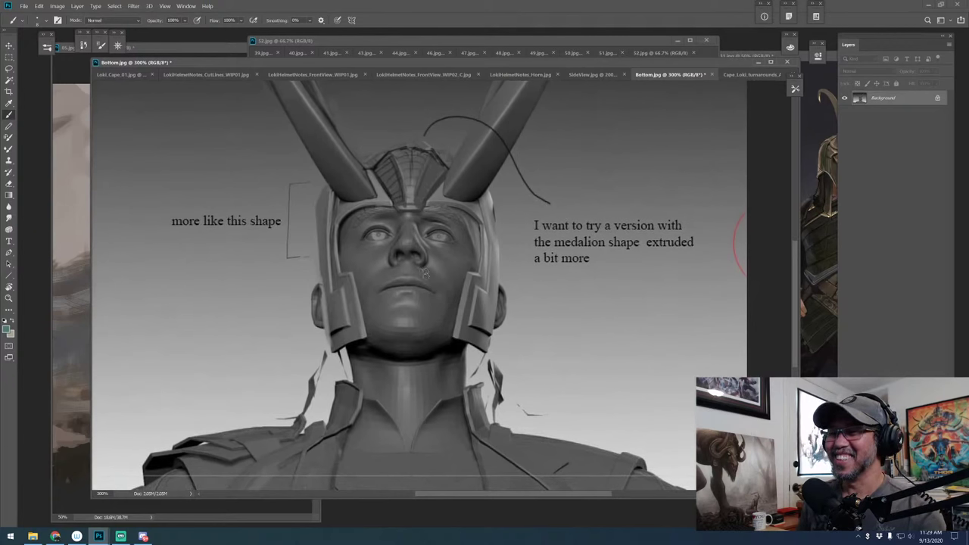
{"action": "key", "text": "ctrl+minus"}
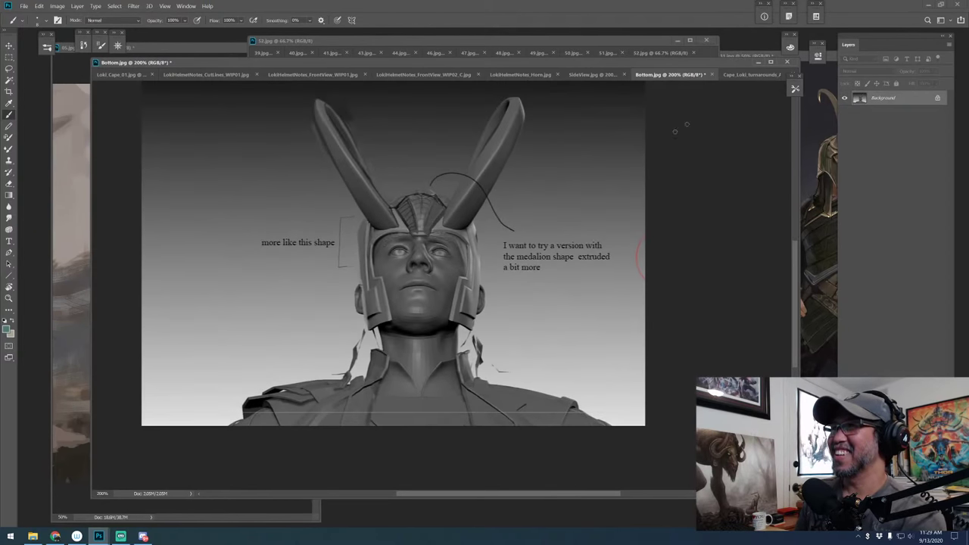
{"action": "left_click", "coordinate": [737, 75]}
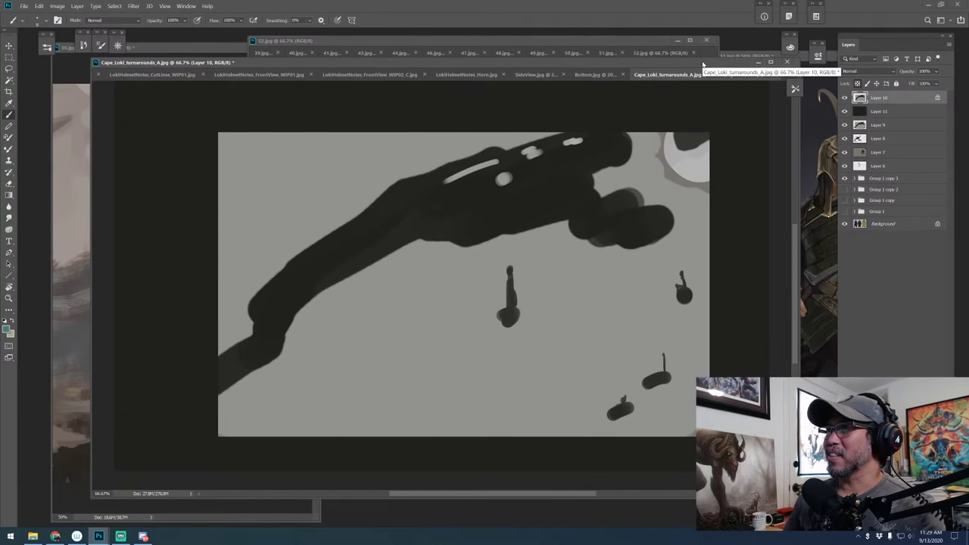
Drag the Cape_Loki window to the right and bring forward the 51.jpg Hulk painting
{"action": "left_click_drag", "start_coordinate": [702, 65], "coordinate": [962, 74]}
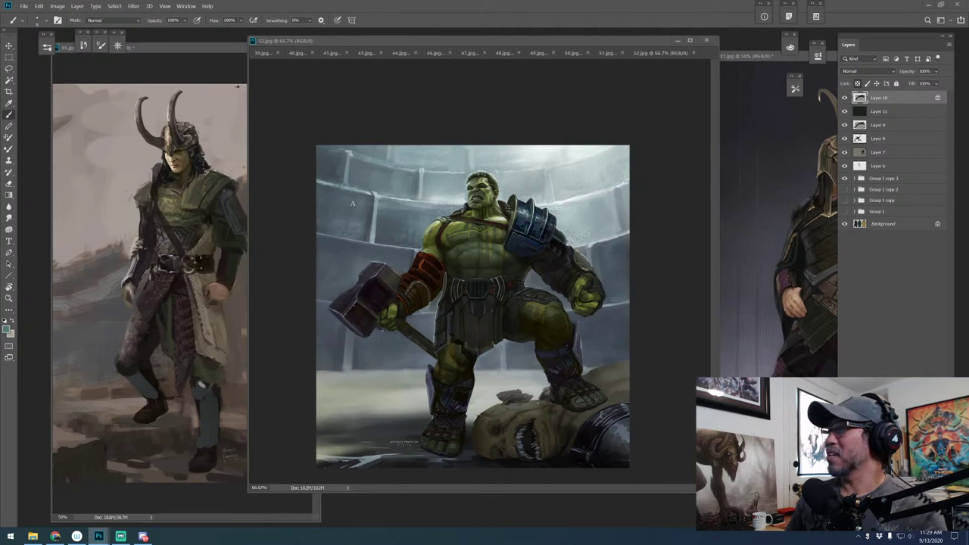
{"action": "left_click", "coordinate": [612, 53]}
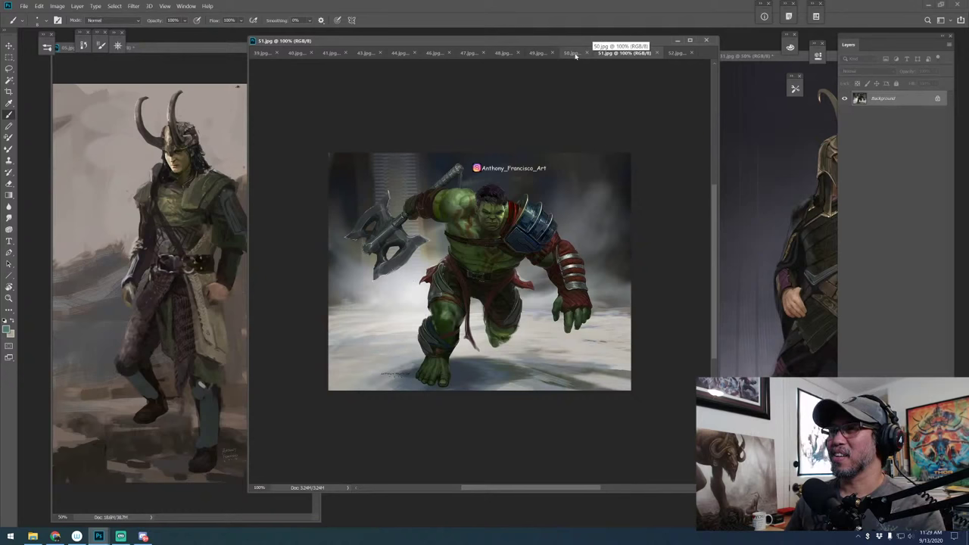
Zoom 51.jpg to 200%, widen its window, and center the charging Hulk
{"action": "key", "text": "ctrl+plus"}
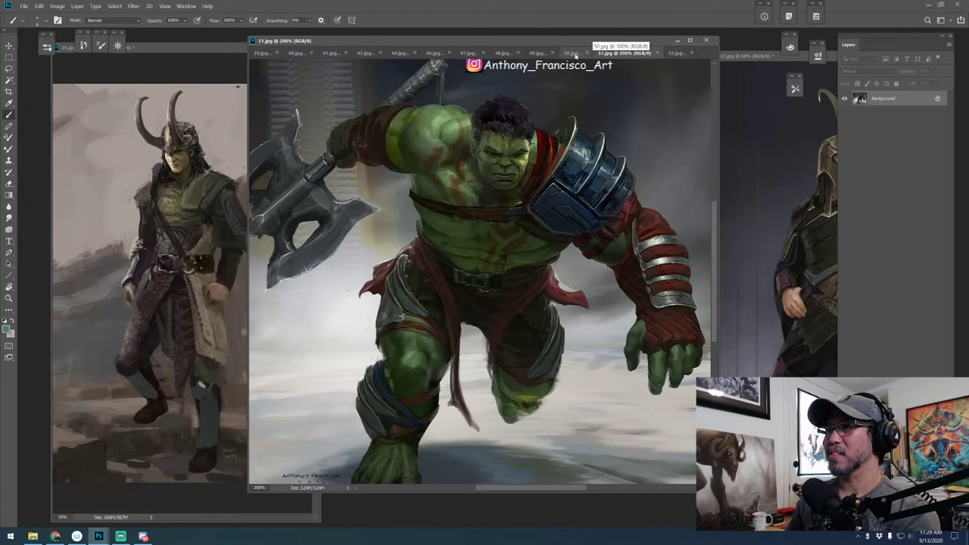
{"action": "left_click_drag", "start_coordinate": [556, 119], "coordinate": [552, 138]}
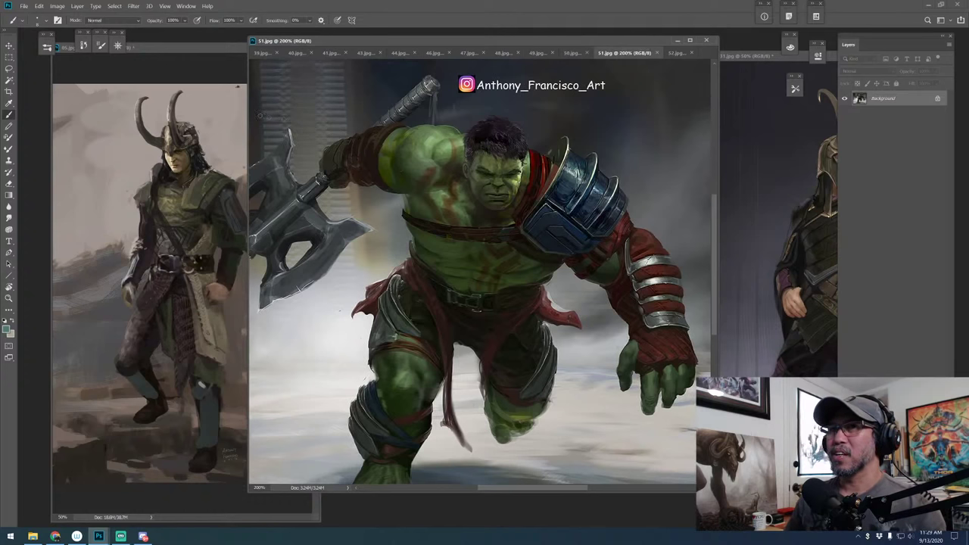
{"action": "left_click_drag", "start_coordinate": [247, 110], "coordinate": [183, 111]}
{"action": "left_click_drag", "start_coordinate": [481, 193], "coordinate": [530, 202]}
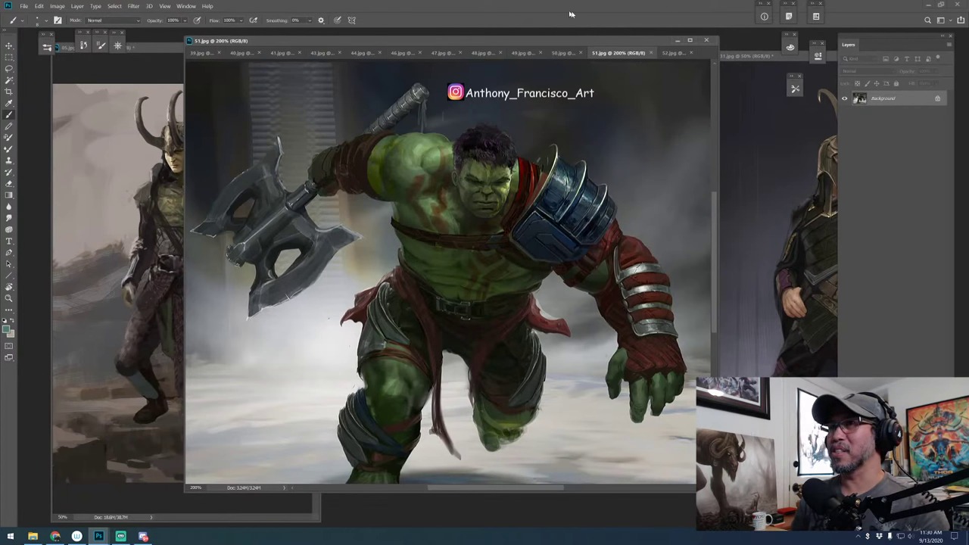
Raise and enlarge the 51.jpg window to reveal the Hulk's feet and signature
{"action": "left_click_drag", "start_coordinate": [585, 47], "coordinate": [588, 22]}
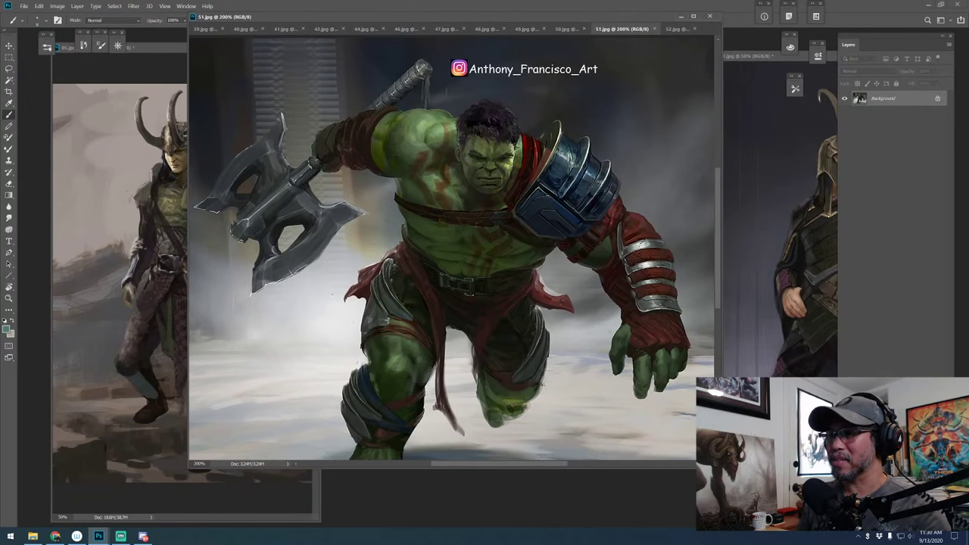
{"action": "left_click_drag", "start_coordinate": [716, 466], "coordinate": [720, 514]}
{"action": "left_click_drag", "start_coordinate": [571, 317], "coordinate": [552, 303]}
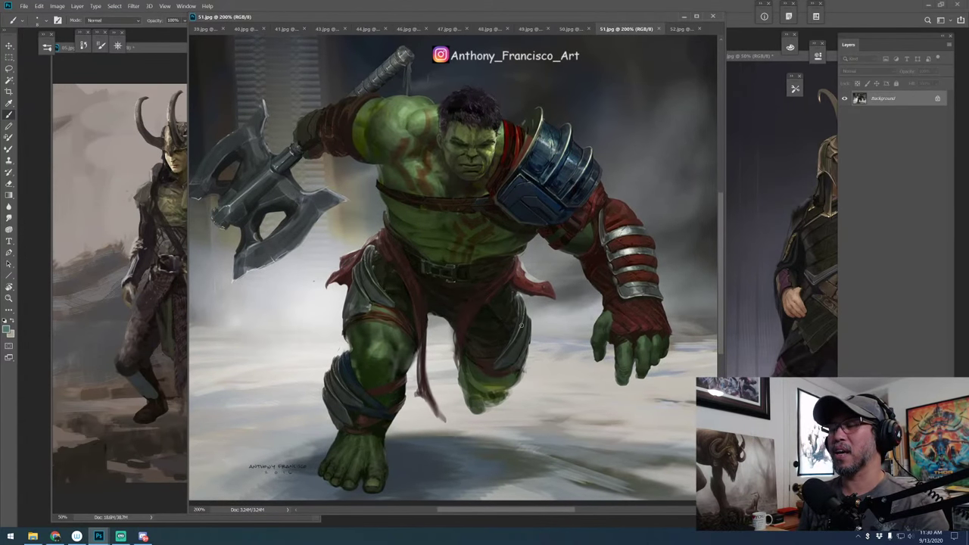
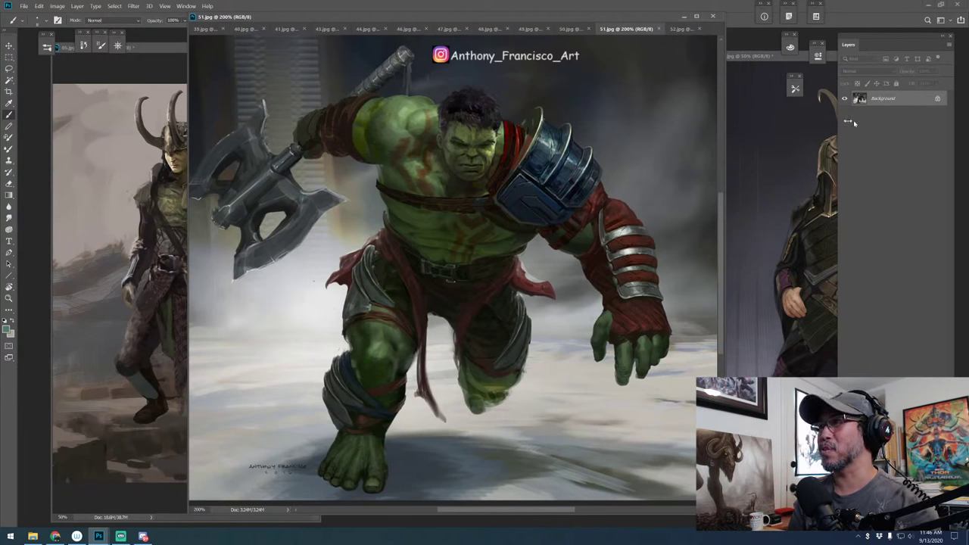
Add a teal-filled layer at 59% opacity over the painting, with an empty layer above it
{"action": "key", "text": "ctrl+shift+alt+n"}
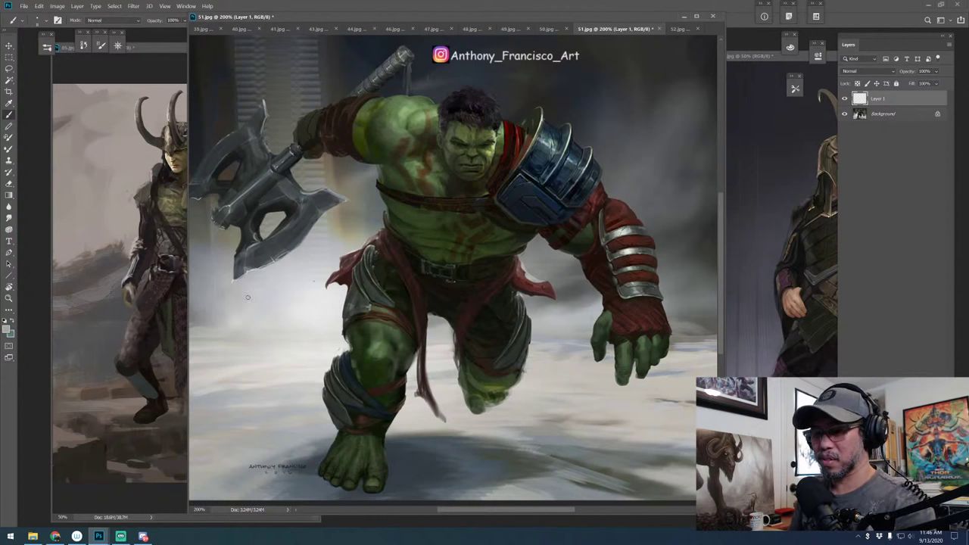
{"action": "key", "text": "alt+BackSpace"}
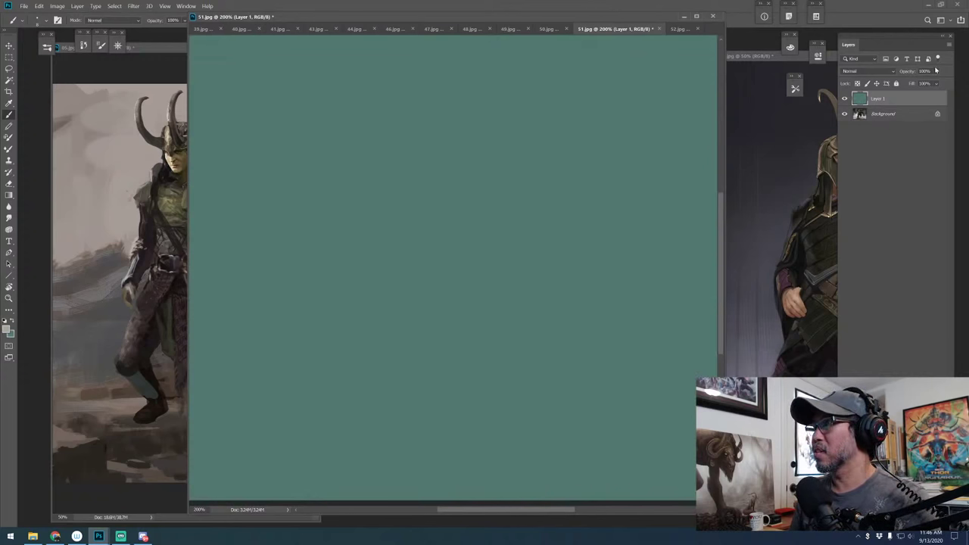
{"action": "left_click", "coordinate": [936, 70]}
{"action": "left_click_drag", "start_coordinate": [938, 83], "coordinate": [934, 83]}
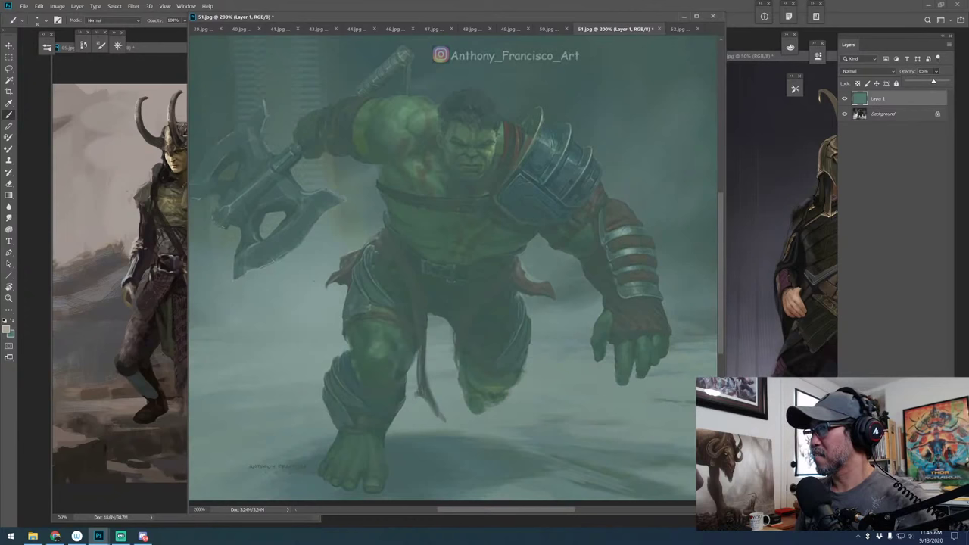
{"action": "key", "text": "ctrl+shift+alt+n"}
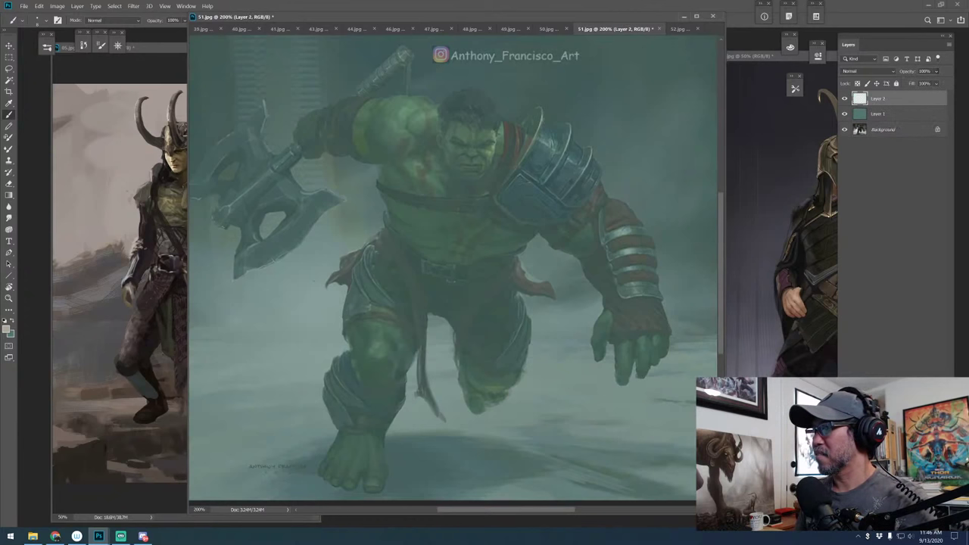
Sample a dark colour from the Loki painting and trace the Hulk's shoulder and arm outline
{"action": "left_click", "coordinate": [157, 231], "text": "alt"}
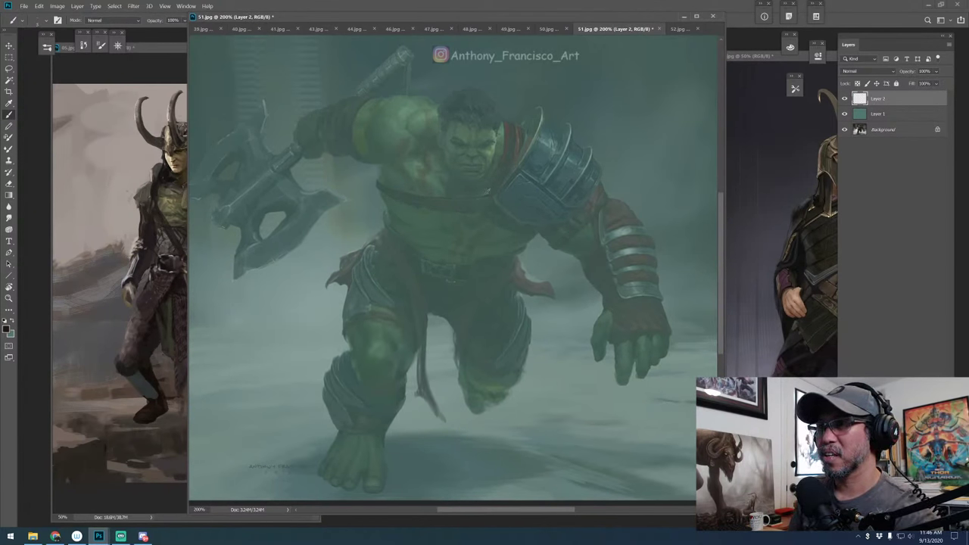
{"action": "mouse_move", "coordinate": [485, 182]}
{"action": "left_mouse_down"}
{"action": "mouse_move", "coordinate": [512, 225]}
{"action": "mouse_move", "coordinate": [556, 227]}
{"action": "mouse_move", "coordinate": [579, 209]}
{"action": "left_mouse_up"}
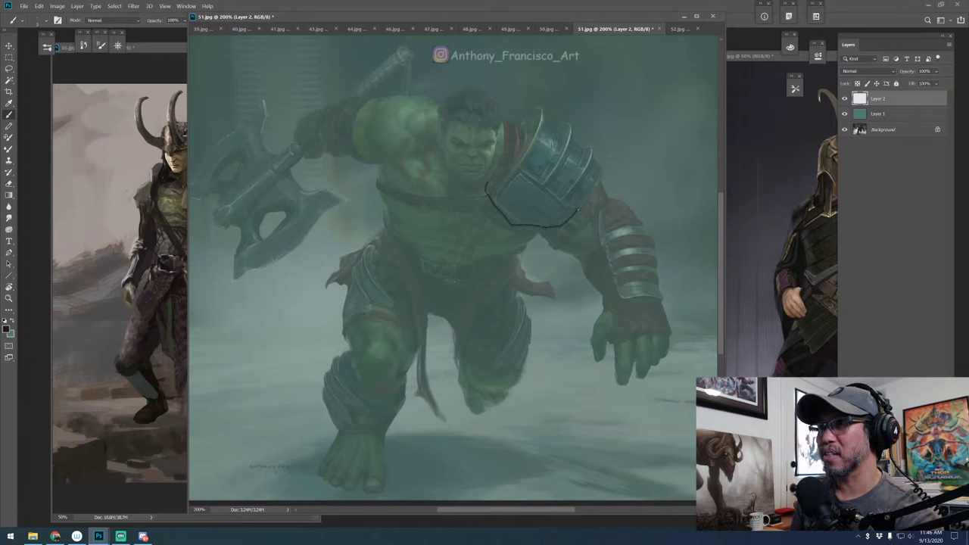
{"action": "key", "text": "ctrl+z"}
{"action": "left_click_drag", "start_coordinate": [501, 123], "coordinate": [613, 203]}
{"action": "mouse_move", "coordinate": [527, 212]}
{"action": "left_mouse_down"}
{"action": "mouse_move", "coordinate": [541, 237]}
{"action": "mouse_move", "coordinate": [577, 252]}
{"action": "mouse_move", "coordinate": [603, 292]}
{"action": "mouse_move", "coordinate": [608, 317]}
{"action": "mouse_move", "coordinate": [588, 367]}
{"action": "mouse_move", "coordinate": [606, 353]}
{"action": "mouse_move", "coordinate": [614, 371]}
{"action": "mouse_move", "coordinate": [648, 362]}
{"action": "mouse_move", "coordinate": [636, 374]}
{"action": "mouse_move", "coordinate": [656, 269]}
{"action": "mouse_move", "coordinate": [599, 203]}
{"action": "left_mouse_up"}
Trace the belt, left shoulder, hips, thighs and both legs of the Hulk
{"action": "mouse_move", "coordinate": [527, 241]}
{"action": "left_mouse_down"}
{"action": "mouse_move", "coordinate": [463, 263]}
{"action": "mouse_move", "coordinate": [388, 227]}
{"action": "mouse_move", "coordinate": [380, 161]}
{"action": "mouse_move", "coordinate": [298, 138]}
{"action": "left_mouse_up"}
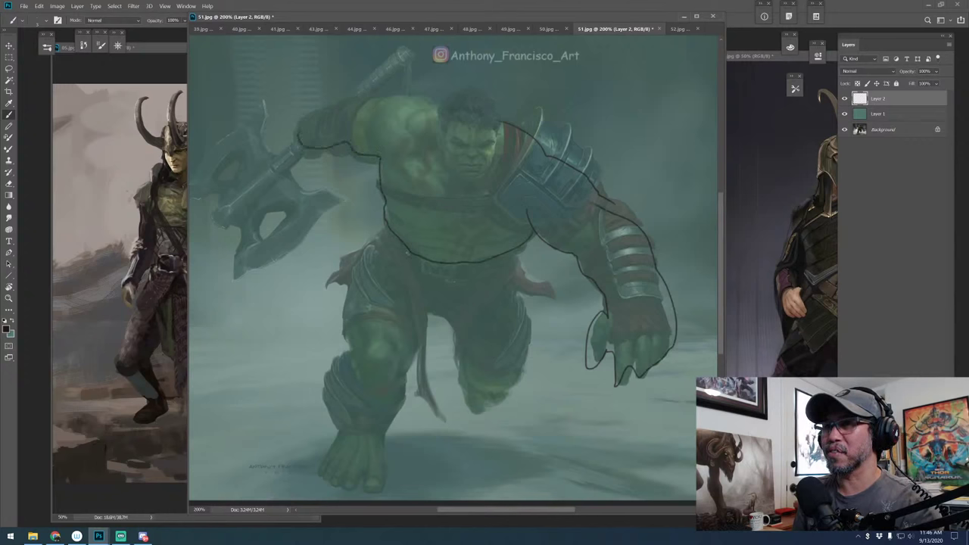
{"action": "left_click_drag", "start_coordinate": [382, 224], "coordinate": [392, 310]}
{"action": "mouse_move", "coordinate": [363, 278]}
{"action": "left_mouse_down"}
{"action": "mouse_move", "coordinate": [424, 318]}
{"action": "mouse_move", "coordinate": [455, 324]}
{"action": "mouse_move", "coordinate": [485, 297]}
{"action": "left_mouse_up"}
{"action": "mouse_move", "coordinate": [460, 333]}
{"action": "left_mouse_down"}
{"action": "mouse_move", "coordinate": [524, 306]}
{"action": "mouse_move", "coordinate": [518, 244]}
{"action": "left_mouse_up"}
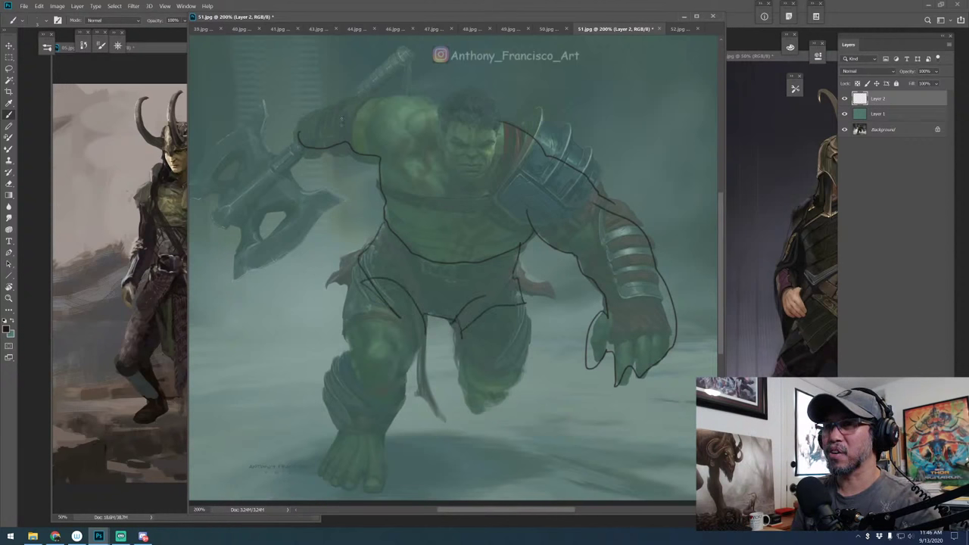
{"action": "mouse_move", "coordinate": [379, 165]}
{"action": "left_mouse_down"}
{"action": "mouse_move", "coordinate": [291, 144]}
{"action": "mouse_move", "coordinate": [381, 98]}
{"action": "mouse_move", "coordinate": [447, 112]}
{"action": "left_mouse_up"}
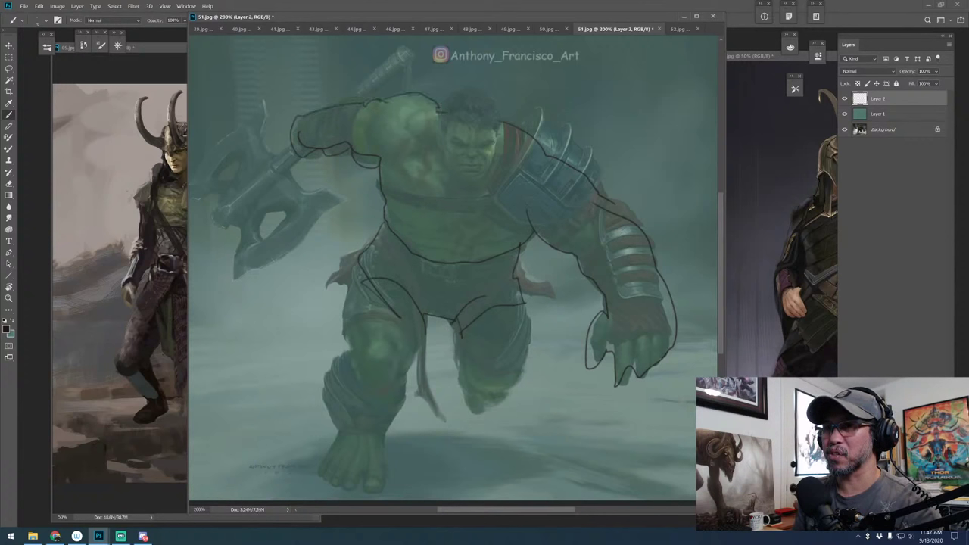
{"action": "mouse_move", "coordinate": [359, 262]}
{"action": "left_mouse_down"}
{"action": "mouse_move", "coordinate": [348, 347]}
{"action": "mouse_move", "coordinate": [330, 365]}
{"action": "mouse_move", "coordinate": [341, 438]}
{"action": "mouse_move", "coordinate": [369, 435]}
{"action": "mouse_move", "coordinate": [403, 374]}
{"action": "mouse_move", "coordinate": [395, 368]}
{"action": "mouse_move", "coordinate": [417, 306]}
{"action": "left_mouse_up"}
{"action": "mouse_move", "coordinate": [457, 330]}
{"action": "left_mouse_down"}
{"action": "mouse_move", "coordinate": [483, 392]}
{"action": "mouse_move", "coordinate": [517, 324]}
{"action": "mouse_move", "coordinate": [501, 391]}
{"action": "mouse_move", "coordinate": [525, 304]}
{"action": "left_mouse_up"}
{"action": "left_click_drag", "start_coordinate": [497, 275], "coordinate": [512, 272]}
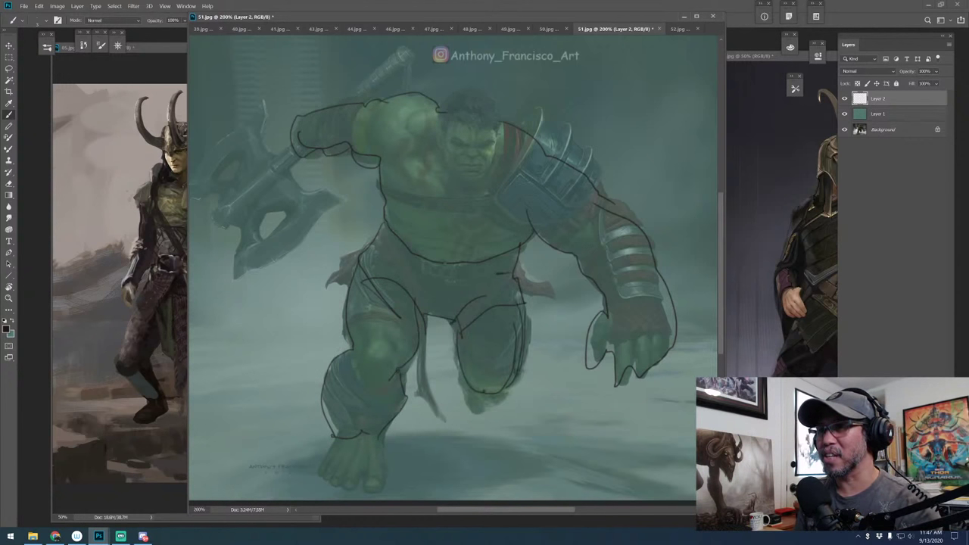
Add waist, torso and chest lines, more right-shoulder strokes, and the foot's right edge
{"action": "mouse_move", "coordinate": [390, 244]}
{"action": "left_mouse_down"}
{"action": "mouse_move", "coordinate": [417, 271]}
{"action": "mouse_move", "coordinate": [461, 191]}
{"action": "left_mouse_up"}
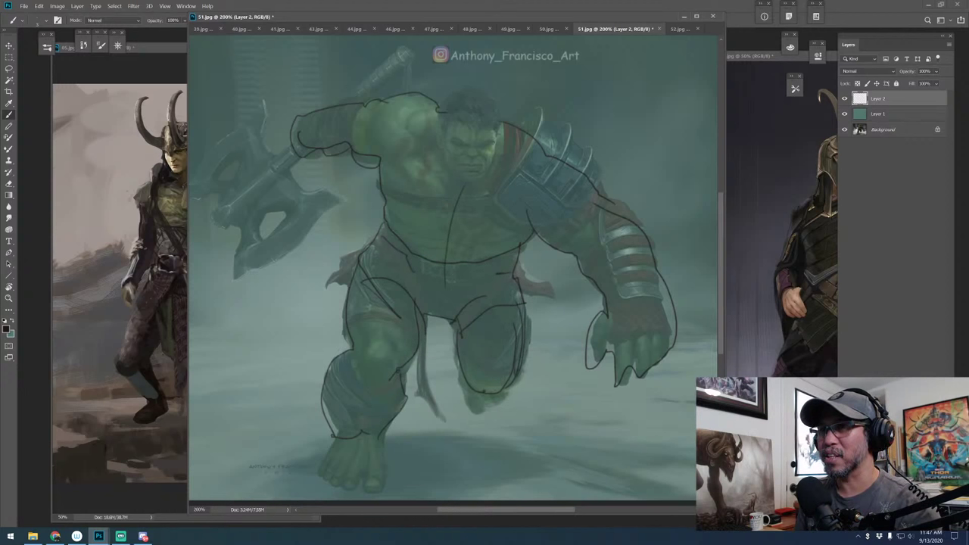
{"action": "left_click_drag", "start_coordinate": [374, 176], "coordinate": [371, 228]}
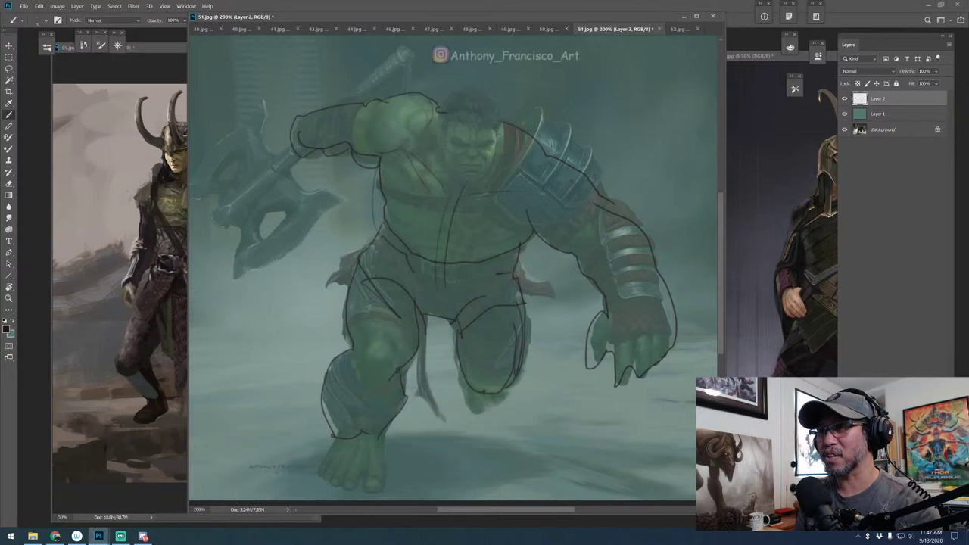
{"action": "left_click_drag", "start_coordinate": [426, 162], "coordinate": [450, 199]}
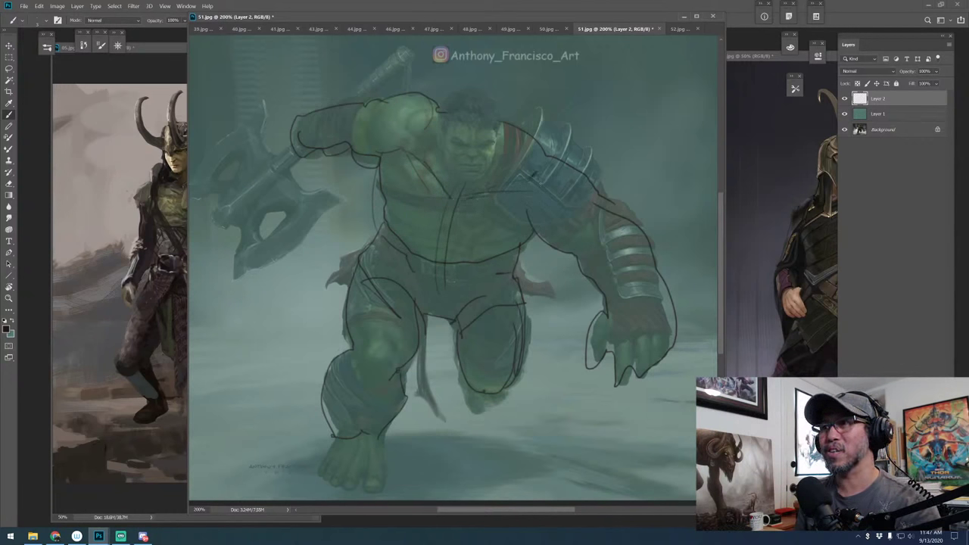
{"action": "left_click_drag", "start_coordinate": [501, 222], "coordinate": [570, 211]}
{"action": "left_click_drag", "start_coordinate": [539, 152], "coordinate": [584, 209]}
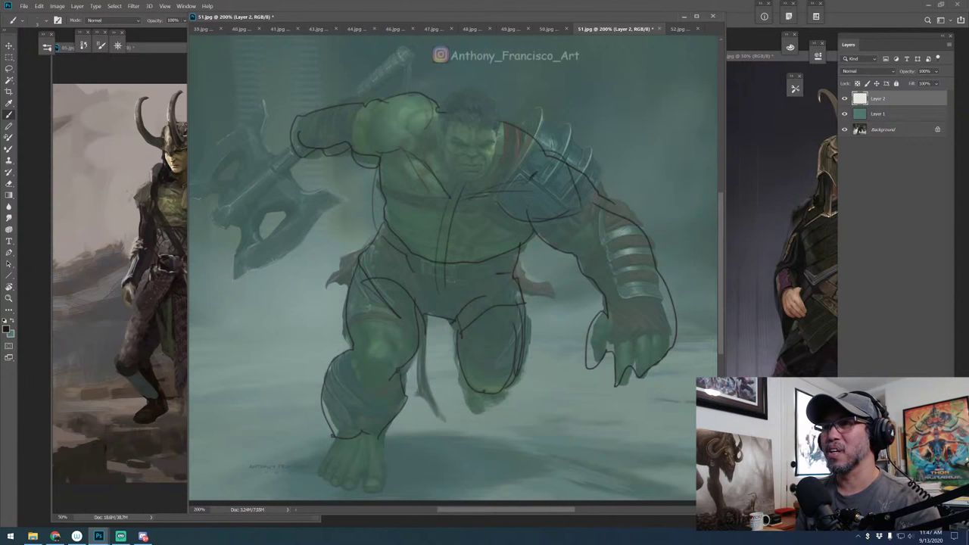
{"action": "mouse_move", "coordinate": [393, 446]}
{"action": "left_mouse_down"}
{"action": "mouse_move", "coordinate": [395, 472]}
{"action": "mouse_move", "coordinate": [367, 493]}
{"action": "left_mouse_up"}
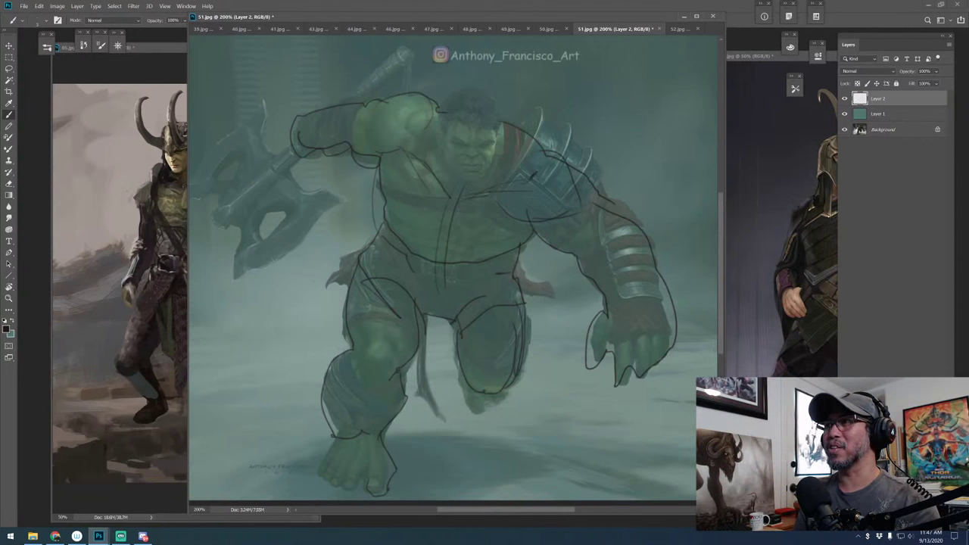
On a new Layer 3, sketch curved detail lines over the shoulder armour
{"action": "key", "text": "ctrl+shift+alt+n"}
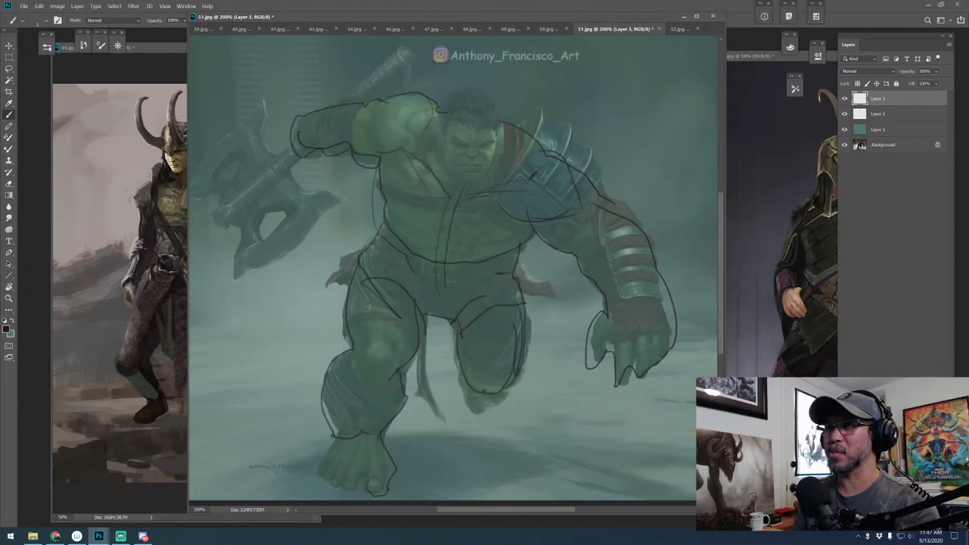
{"action": "mouse_move", "coordinate": [525, 132]}
{"action": "left_mouse_down"}
{"action": "mouse_move", "coordinate": [491, 193]}
{"action": "mouse_move", "coordinate": [518, 224]}
{"action": "mouse_move", "coordinate": [559, 228]}
{"action": "mouse_move", "coordinate": [606, 170]}
{"action": "mouse_move", "coordinate": [561, 123]}
{"action": "mouse_move", "coordinate": [521, 122]}
{"action": "mouse_move", "coordinate": [526, 108]}
{"action": "mouse_move", "coordinate": [542, 105]}
{"action": "mouse_move", "coordinate": [535, 174]}
{"action": "left_mouse_up"}
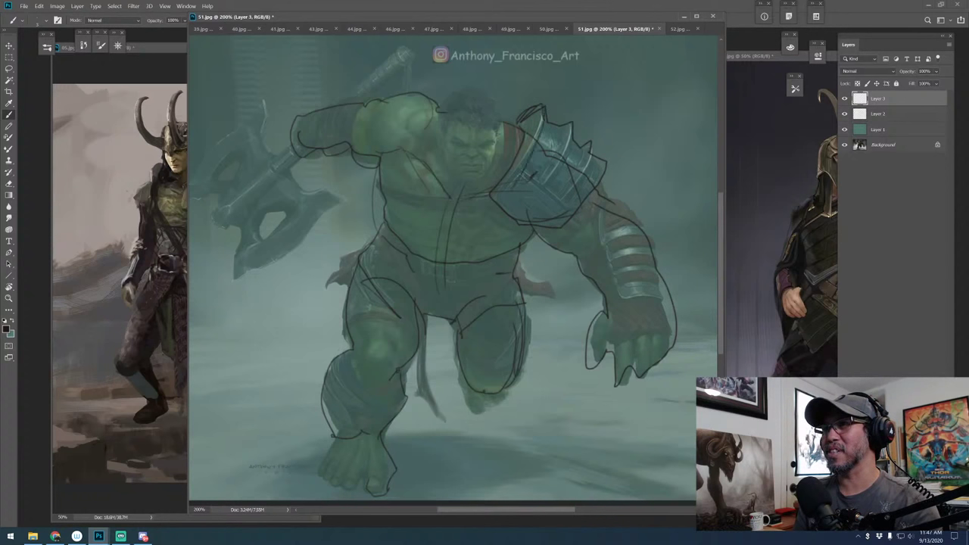
{"action": "mouse_move", "coordinate": [569, 121]}
{"action": "left_mouse_down"}
{"action": "mouse_move", "coordinate": [576, 133]}
{"action": "mouse_move", "coordinate": [547, 185]}
{"action": "mouse_move", "coordinate": [580, 192]}
{"action": "mouse_move", "coordinate": [521, 207]}
{"action": "left_mouse_up"}
{"action": "left_click_drag", "start_coordinate": [559, 206], "coordinate": [572, 211]}
{"action": "left_click_drag", "start_coordinate": [503, 197], "coordinate": [499, 206]}
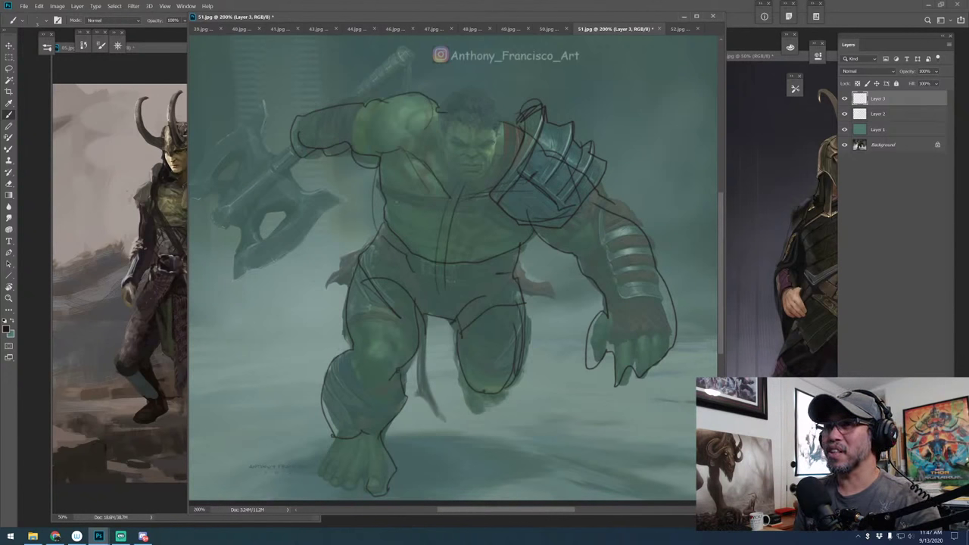
Add Layer 4 above the teal overlay, sketch the left thigh, then hide the sketch layers
{"action": "left_click", "coordinate": [900, 134]}
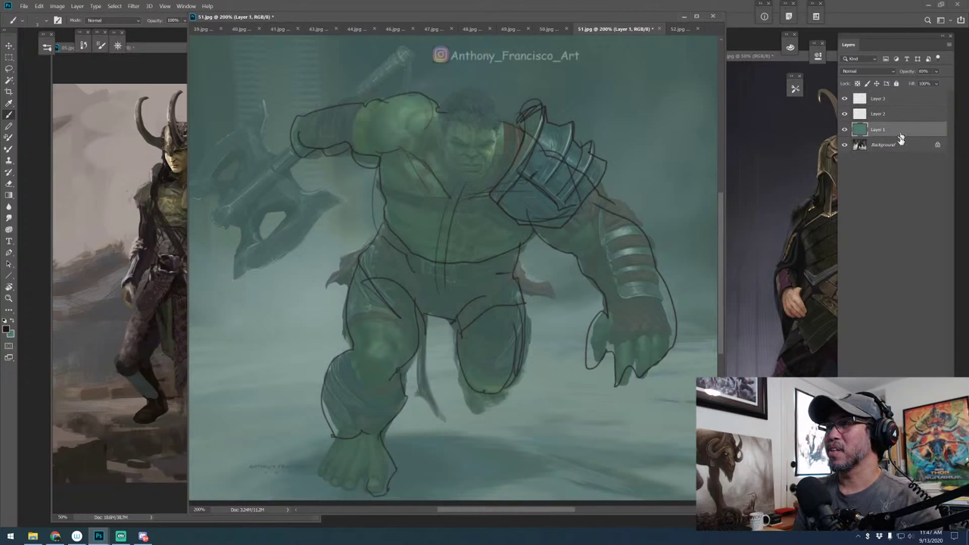
{"action": "key", "text": "ctrl+shift+alt+n"}
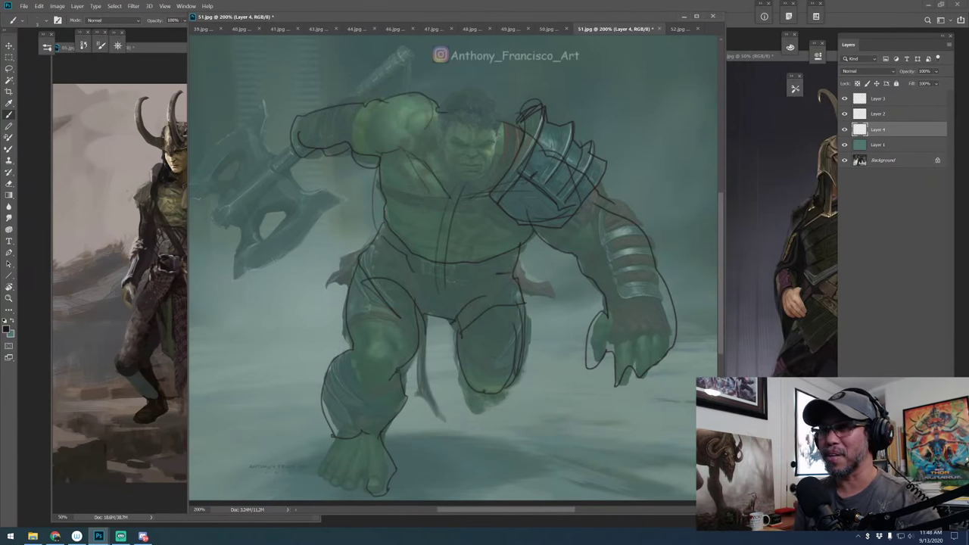
{"action": "left_click_drag", "start_coordinate": [425, 320], "coordinate": [394, 415]}
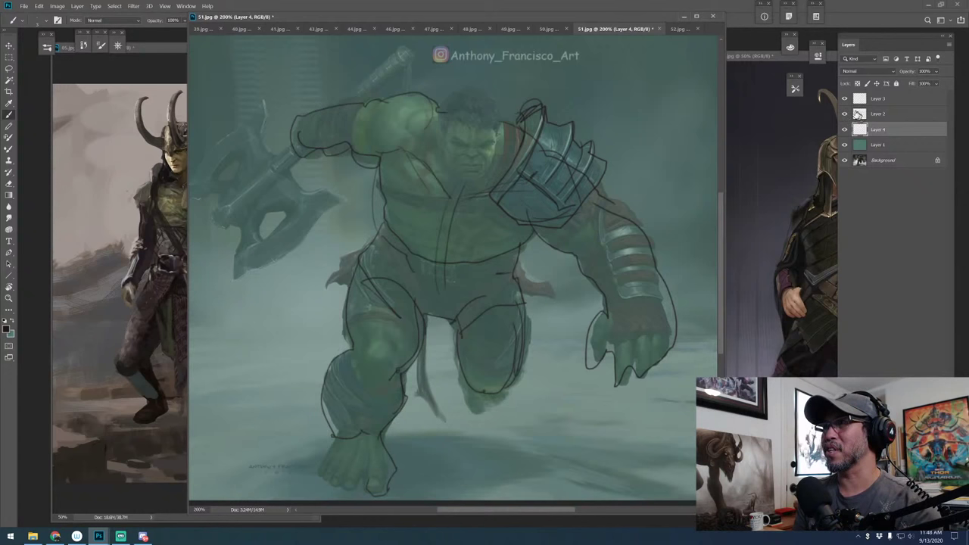
{"action": "left_click_drag", "start_coordinate": [845, 99], "coordinate": [849, 145]}
Hide and restore the overlay and sketch layers to compare, then select Layer 3
{"action": "left_click", "coordinate": [847, 145]}
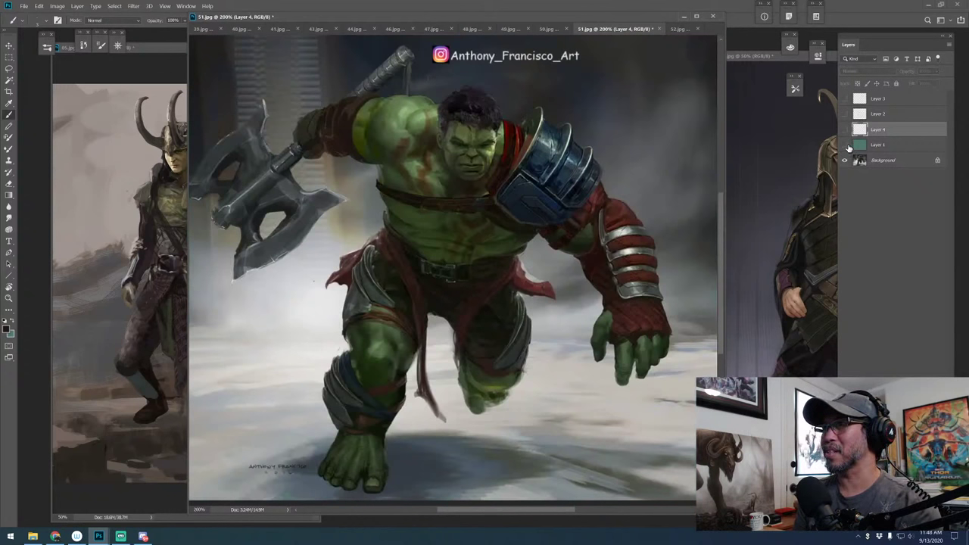
{"action": "left_click_drag", "start_coordinate": [847, 145], "coordinate": [845, 98]}
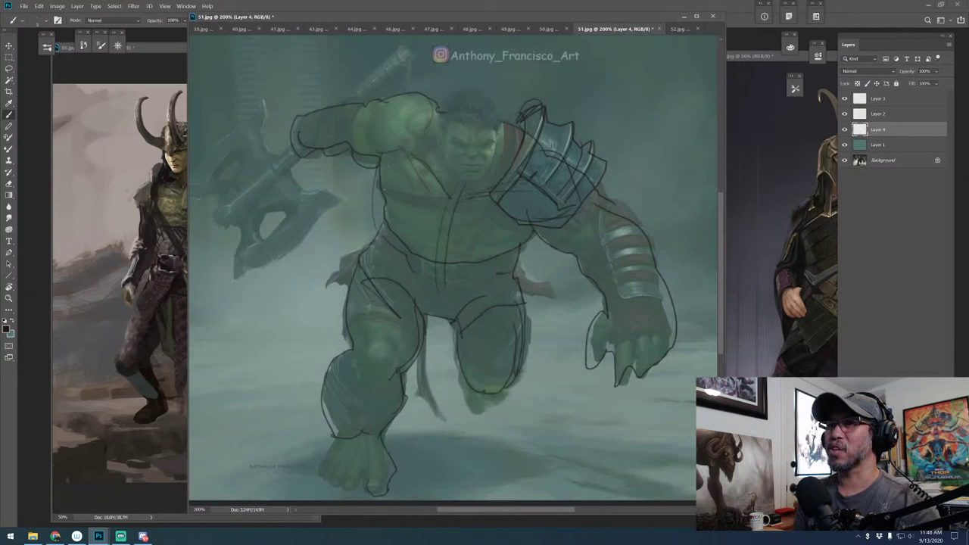
{"action": "left_click", "coordinate": [856, 97]}
Add chest and neck lines, then trace down the right arm on a new Layer 5
{"action": "mouse_move", "coordinate": [373, 147]}
{"action": "left_mouse_down"}
{"action": "mouse_move", "coordinate": [386, 222]}
{"action": "mouse_move", "coordinate": [419, 250]}
{"action": "left_mouse_up"}
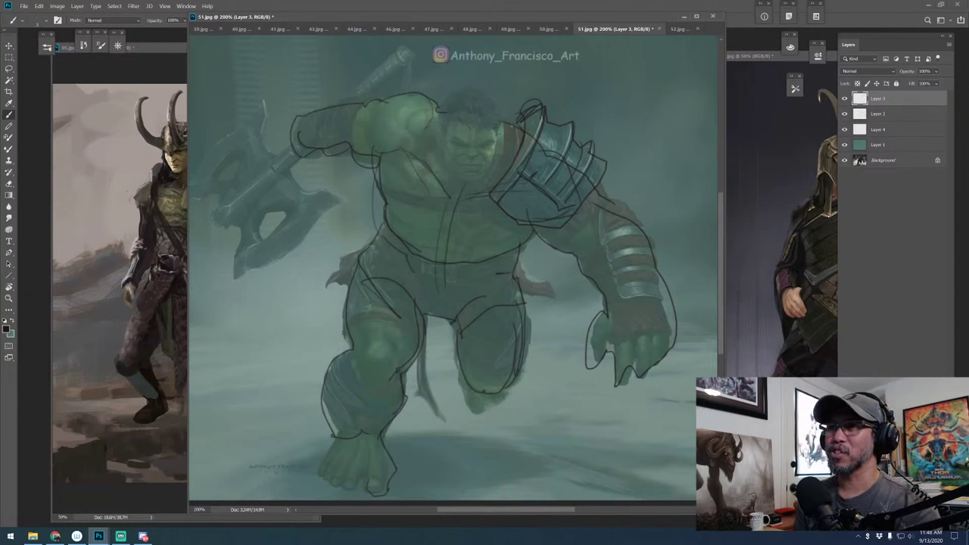
{"action": "mouse_move", "coordinate": [504, 120]}
{"action": "left_mouse_down"}
{"action": "mouse_move", "coordinate": [489, 186]}
{"action": "mouse_move", "coordinate": [512, 235]}
{"action": "mouse_move", "coordinate": [525, 239]}
{"action": "mouse_move", "coordinate": [461, 224]}
{"action": "mouse_move", "coordinate": [456, 214]}
{"action": "mouse_move", "coordinate": [482, 218]}
{"action": "left_mouse_up"}
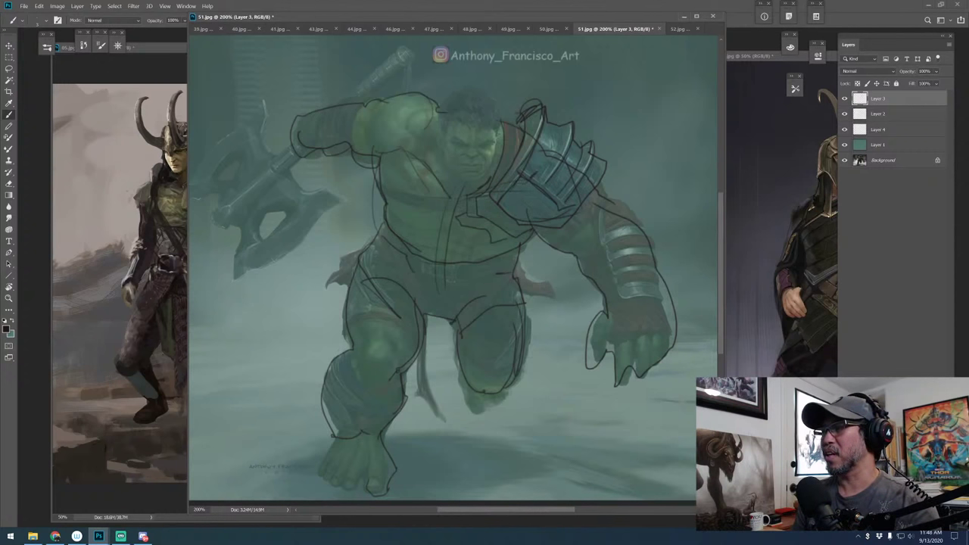
{"action": "key", "text": "ctrl+shift+alt+n"}
{"action": "mouse_move", "coordinate": [604, 213]}
{"action": "left_mouse_down"}
{"action": "mouse_move", "coordinate": [600, 229]}
{"action": "mouse_move", "coordinate": [622, 302]}
{"action": "mouse_move", "coordinate": [653, 296]}
{"action": "mouse_move", "coordinate": [618, 299]}
{"action": "left_mouse_up"}
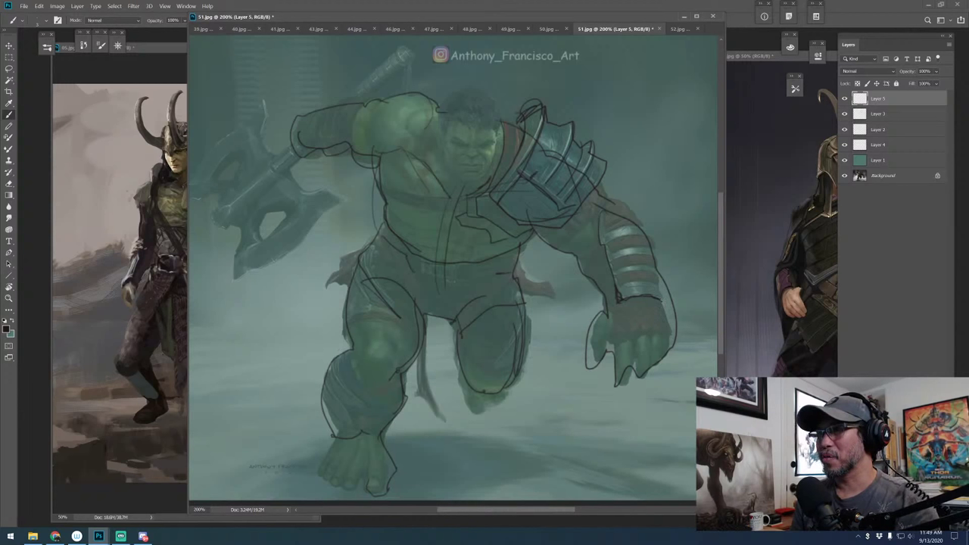
Trace the right arm outline from the wrist up the upper arm, then add Layer 6
{"action": "mouse_move", "coordinate": [664, 300]}
{"action": "left_mouse_down"}
{"action": "mouse_move", "coordinate": [632, 211]}
{"action": "mouse_move", "coordinate": [608, 204]}
{"action": "left_mouse_up"}
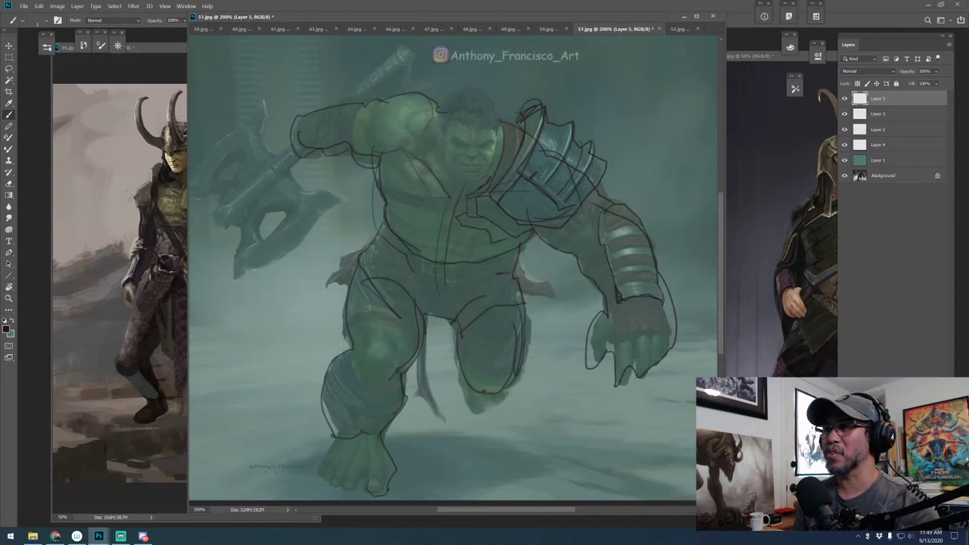
{"action": "left_click_drag", "start_coordinate": [634, 266], "coordinate": [614, 229]}
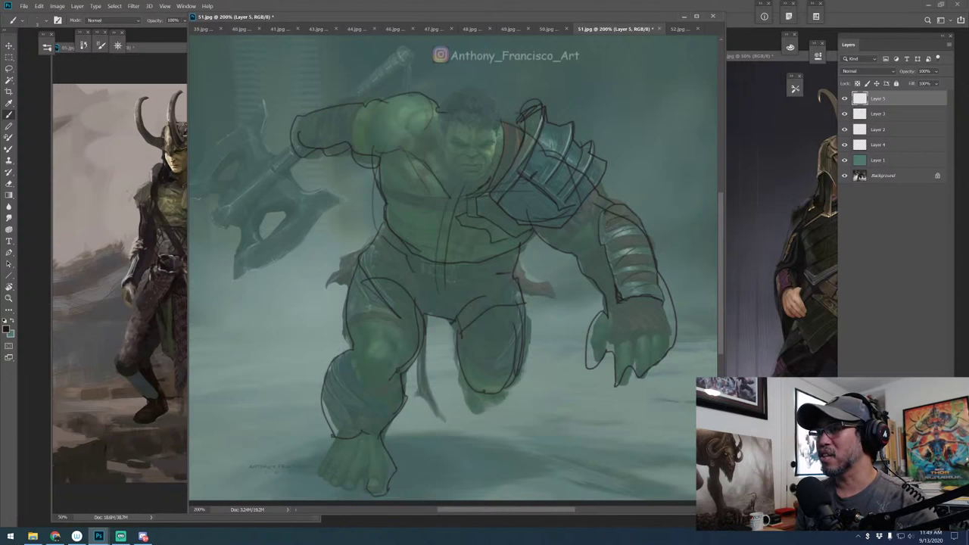
{"action": "key", "text": "ctrl+shift+alt+n"}
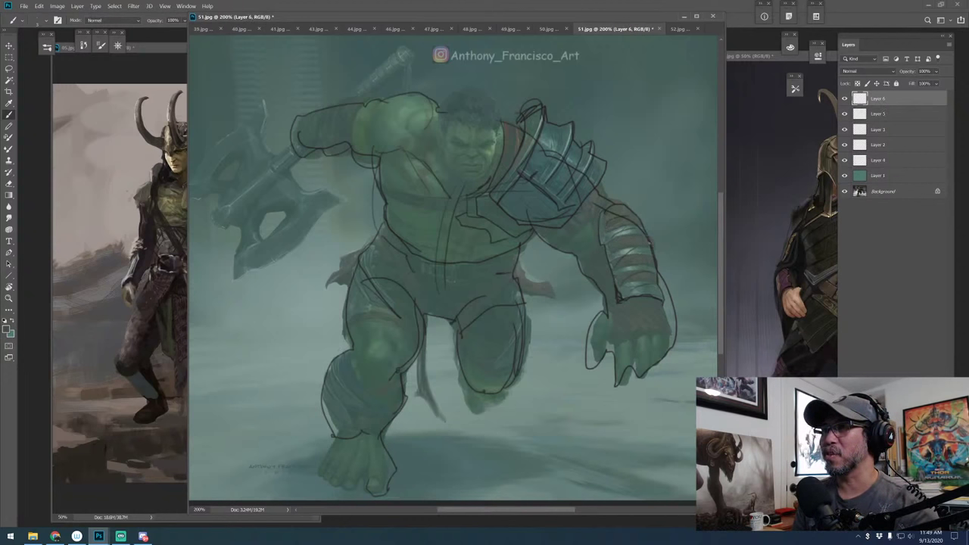
Set the foreground colour to pale green and sketch light lines on the armoured forearm
{"action": "left_click", "coordinate": [9, 327]}
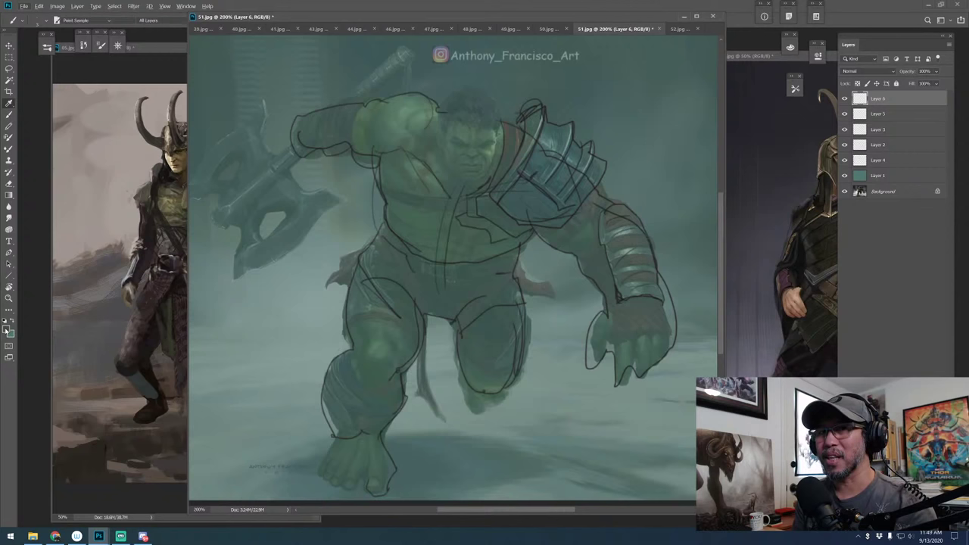
{"action": "left_click", "coordinate": [631, 229]}
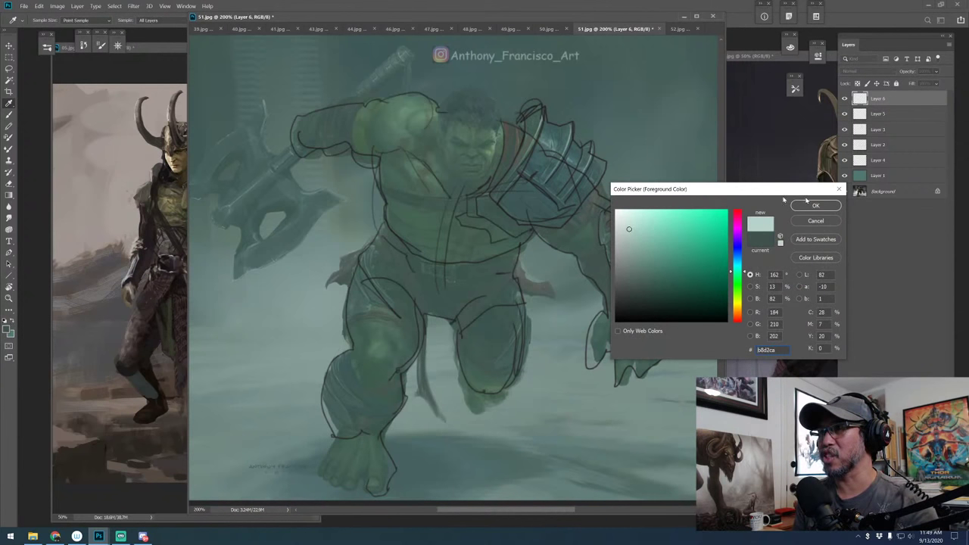
{"action": "left_click", "coordinate": [815, 205]}
{"action": "mouse_move", "coordinate": [642, 226]}
{"action": "left_mouse_down"}
{"action": "mouse_move", "coordinate": [614, 206]}
{"action": "mouse_move", "coordinate": [609, 227]}
{"action": "mouse_move", "coordinate": [623, 242]}
{"action": "mouse_move", "coordinate": [640, 231]}
{"action": "mouse_move", "coordinate": [645, 278]}
{"action": "mouse_move", "coordinate": [633, 232]}
{"action": "mouse_move", "coordinate": [597, 241]}
{"action": "mouse_move", "coordinate": [627, 238]}
{"action": "mouse_move", "coordinate": [653, 263]}
{"action": "mouse_move", "coordinate": [625, 271]}
{"action": "mouse_move", "coordinate": [654, 281]}
{"action": "mouse_move", "coordinate": [629, 240]}
{"action": "mouse_move", "coordinate": [658, 300]}
{"action": "mouse_move", "coordinate": [640, 282]}
{"action": "left_mouse_up"}
Sketch pale lines on the forearm and shoulder armour, undoing the loops around the arm
{"action": "mouse_move", "coordinate": [606, 204]}
{"action": "left_mouse_down"}
{"action": "mouse_move", "coordinate": [615, 246]}
{"action": "mouse_move", "coordinate": [643, 288]}
{"action": "left_mouse_up"}
{"action": "mouse_move", "coordinate": [530, 185]}
{"action": "left_mouse_down"}
{"action": "mouse_move", "coordinate": [551, 223]}
{"action": "mouse_move", "coordinate": [501, 205]}
{"action": "mouse_move", "coordinate": [540, 195]}
{"action": "left_mouse_up"}
{"action": "mouse_move", "coordinate": [606, 218]}
{"action": "left_mouse_down"}
{"action": "mouse_move", "coordinate": [627, 245]}
{"action": "mouse_move", "coordinate": [609, 220]}
{"action": "mouse_move", "coordinate": [612, 266]}
{"action": "mouse_move", "coordinate": [639, 261]}
{"action": "mouse_move", "coordinate": [646, 285]}
{"action": "mouse_move", "coordinate": [647, 258]}
{"action": "mouse_move", "coordinate": [655, 290]}
{"action": "left_mouse_up"}
{"action": "mouse_move", "coordinate": [545, 129]}
{"action": "left_mouse_down"}
{"action": "mouse_move", "coordinate": [531, 176]}
{"action": "mouse_move", "coordinate": [674, 301]}
{"action": "mouse_move", "coordinate": [659, 151]}
{"action": "mouse_move", "coordinate": [575, 227]}
{"action": "left_mouse_up"}
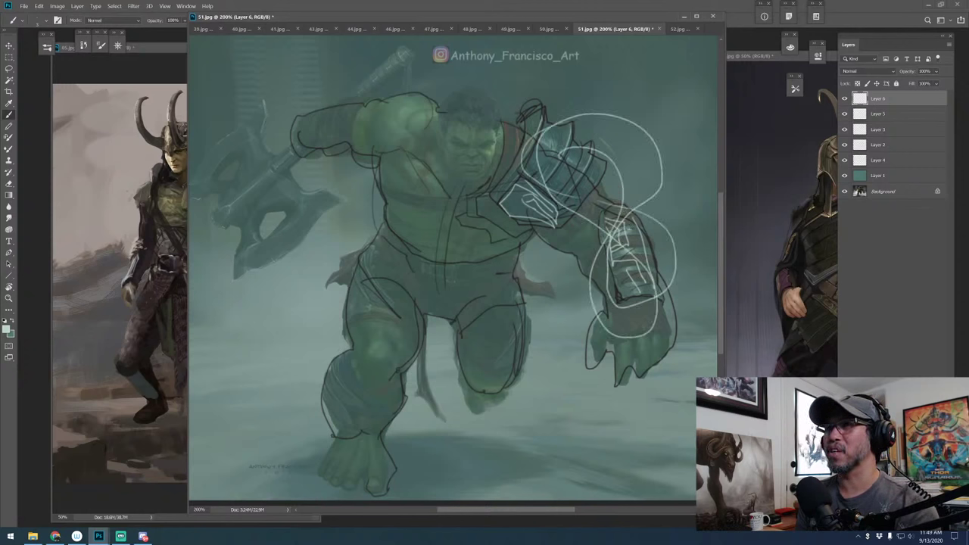
{"action": "key", "text": "ctrl+z"}
{"action": "key", "text": "ctrl+alt+z"}
{"action": "key", "text": "ctrl+alt+z"}
{"action": "key", "text": "ctrl+alt+z"}
{"action": "key", "text": "ctrl+alt+z"}
{"action": "key", "text": "ctrl+alt+z"}
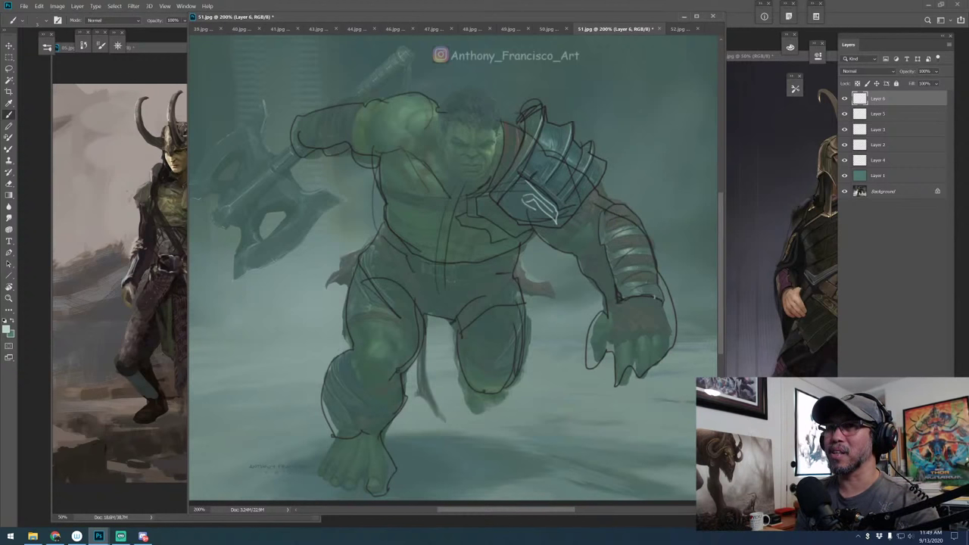
Outline the Hulk's double-bladed axe head at the upper left
{"action": "left_click_drag", "start_coordinate": [303, 154], "coordinate": [278, 172]}
{"action": "mouse_move", "coordinate": [255, 139]}
{"action": "left_mouse_down"}
{"action": "mouse_move", "coordinate": [279, 168]}
{"action": "mouse_move", "coordinate": [338, 197]}
{"action": "mouse_move", "coordinate": [289, 242]}
{"action": "mouse_move", "coordinate": [215, 285]}
{"action": "mouse_move", "coordinate": [240, 220]}
{"action": "mouse_move", "coordinate": [247, 126]}
{"action": "mouse_move", "coordinate": [345, 98]}
{"action": "left_mouse_up"}
{"action": "left_click_drag", "start_coordinate": [299, 133], "coordinate": [343, 99]}
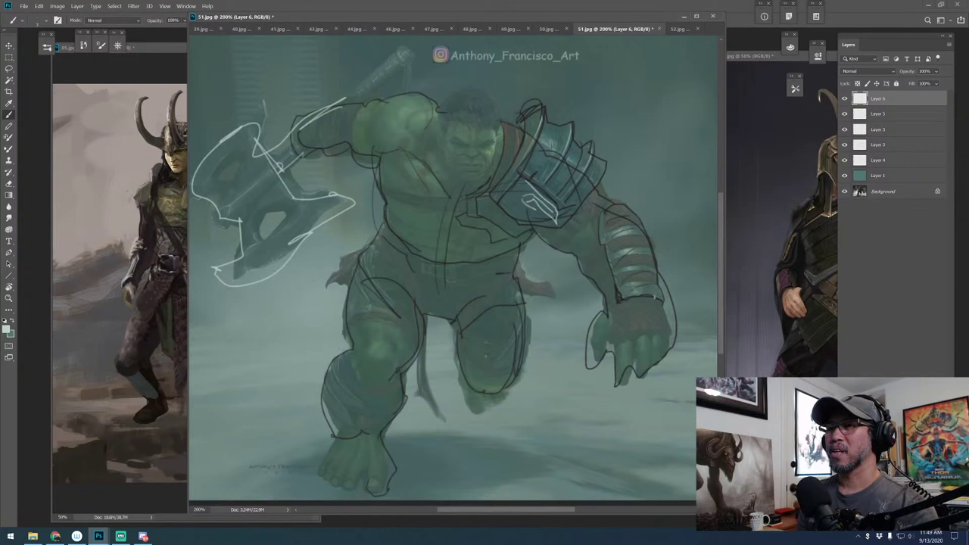
Sketch light chest and belly lines, then undo all of them
{"action": "left_click_drag", "start_coordinate": [442, 212], "coordinate": [468, 214]}
{"action": "mouse_move", "coordinate": [442, 215]}
{"action": "left_mouse_down"}
{"action": "mouse_move", "coordinate": [448, 233]}
{"action": "mouse_move", "coordinate": [468, 243]}
{"action": "mouse_move", "coordinate": [512, 247]}
{"action": "left_mouse_up"}
{"action": "mouse_move", "coordinate": [453, 215]}
{"action": "left_mouse_down"}
{"action": "mouse_move", "coordinate": [495, 243]}
{"action": "mouse_move", "coordinate": [469, 202]}
{"action": "left_mouse_up"}
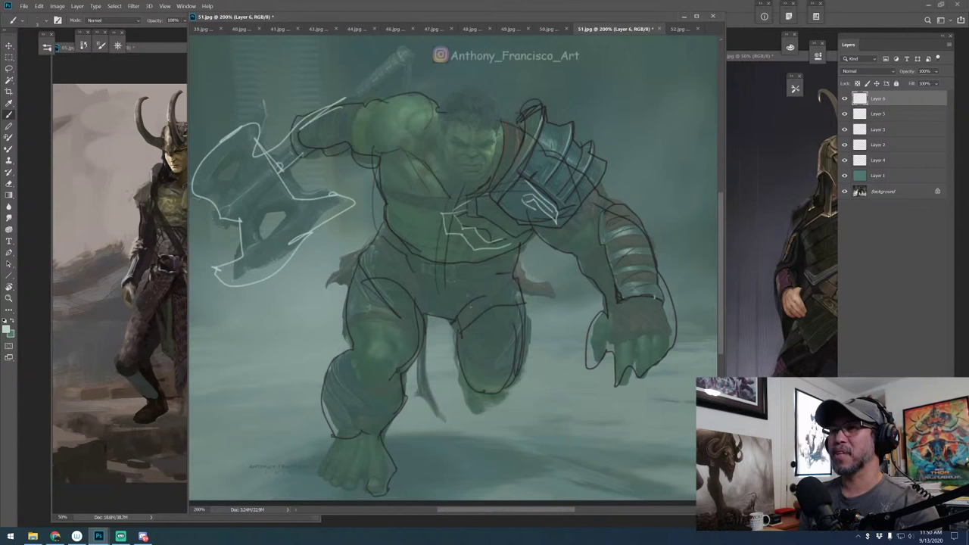
{"action": "mouse_move", "coordinate": [485, 312]}
{"action": "left_mouse_down"}
{"action": "mouse_move", "coordinate": [503, 285]}
{"action": "mouse_move", "coordinate": [535, 327]}
{"action": "left_mouse_up"}
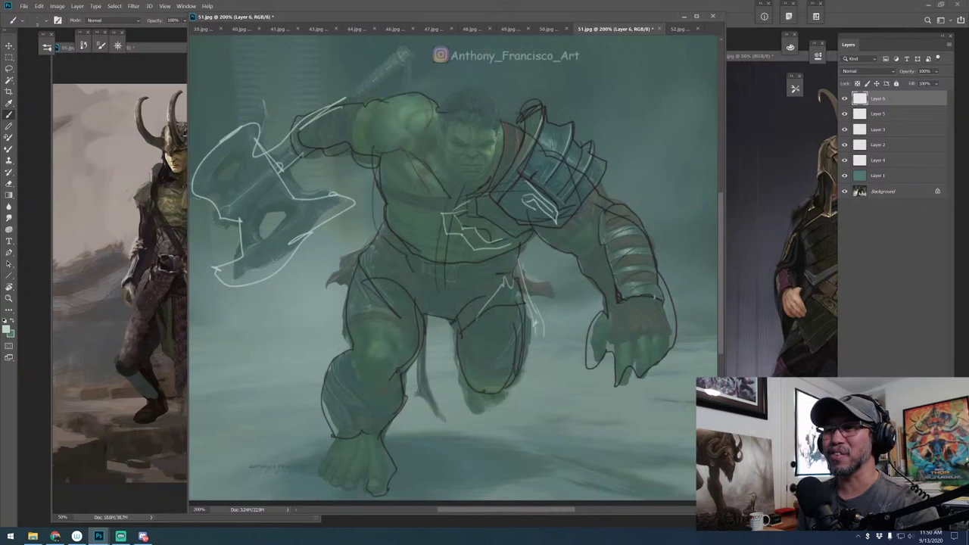
{"action": "key", "text": "ctrl+z"}
{"action": "key", "text": "ctrl+z"}
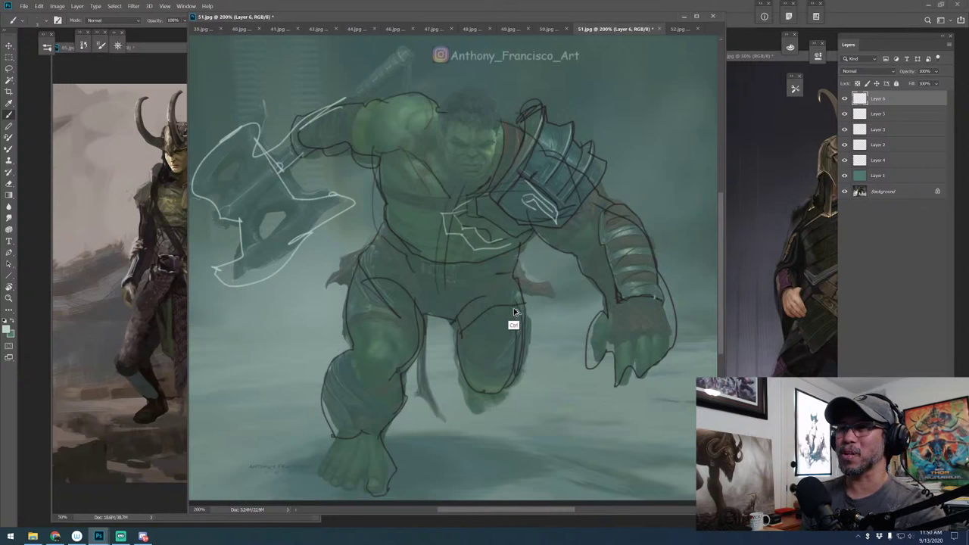
{"action": "key", "text": "ctrl+z"}
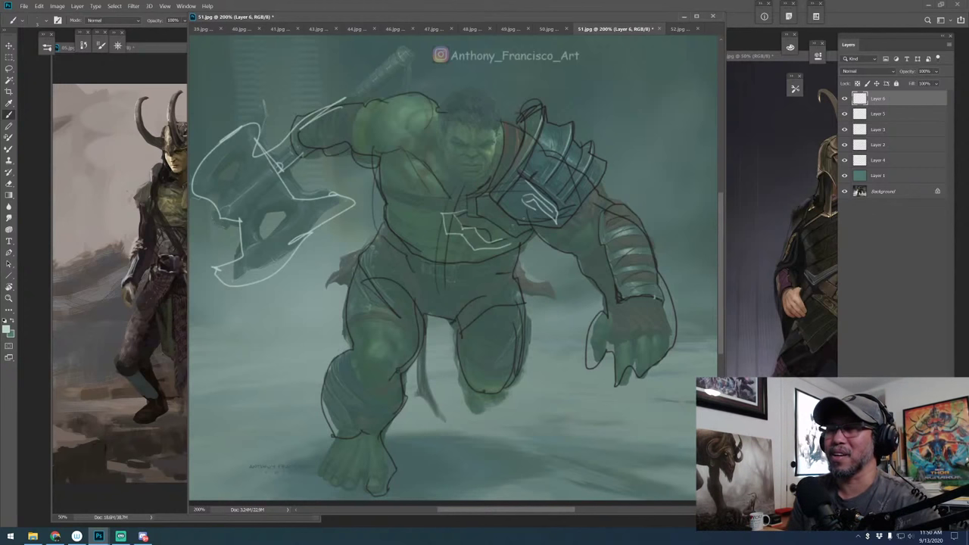
{"action": "key", "text": "ctrl+alt+z"}
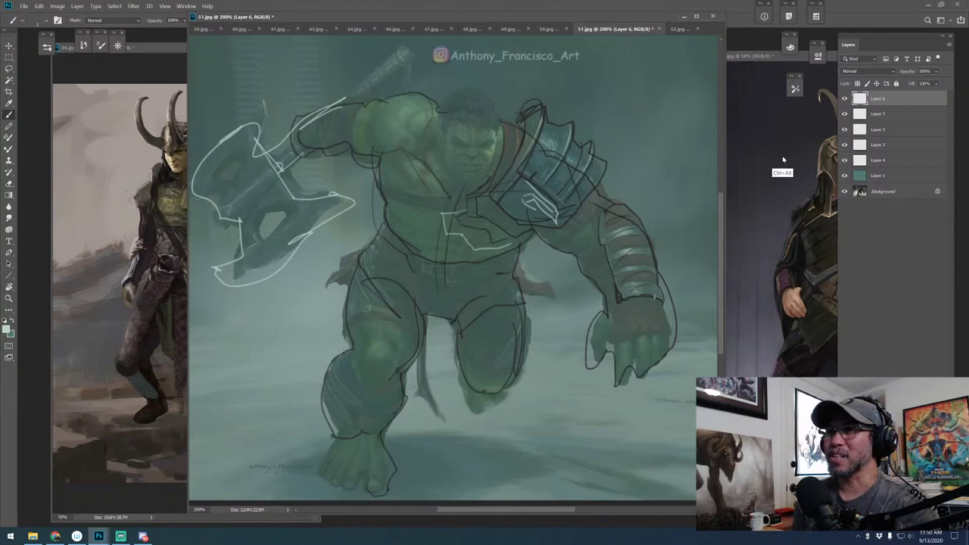
{"action": "key", "text": "ctrl+alt+z"}
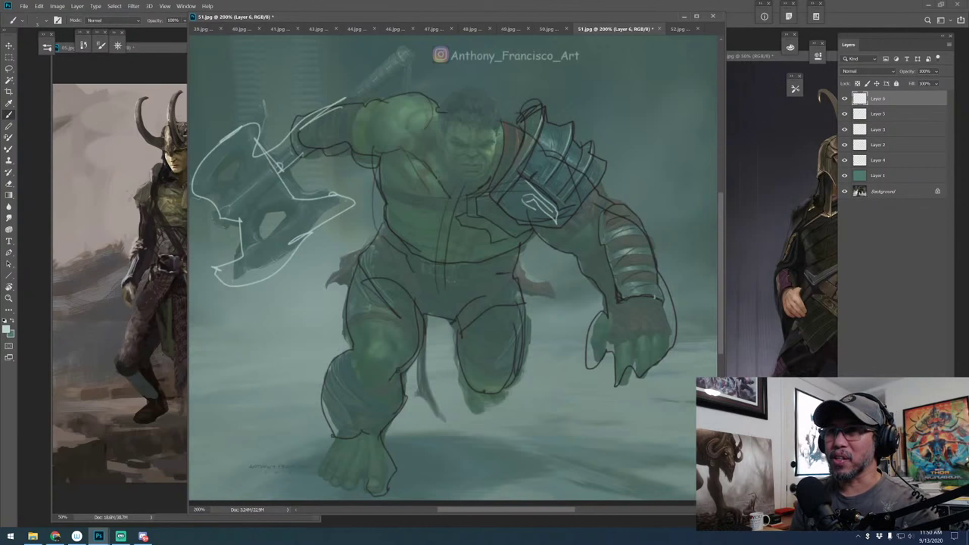
Draw a light line down the torso, sketch the jaw and chin, then undo the chin stroke
{"action": "left_click_drag", "start_coordinate": [371, 153], "coordinate": [397, 244]}
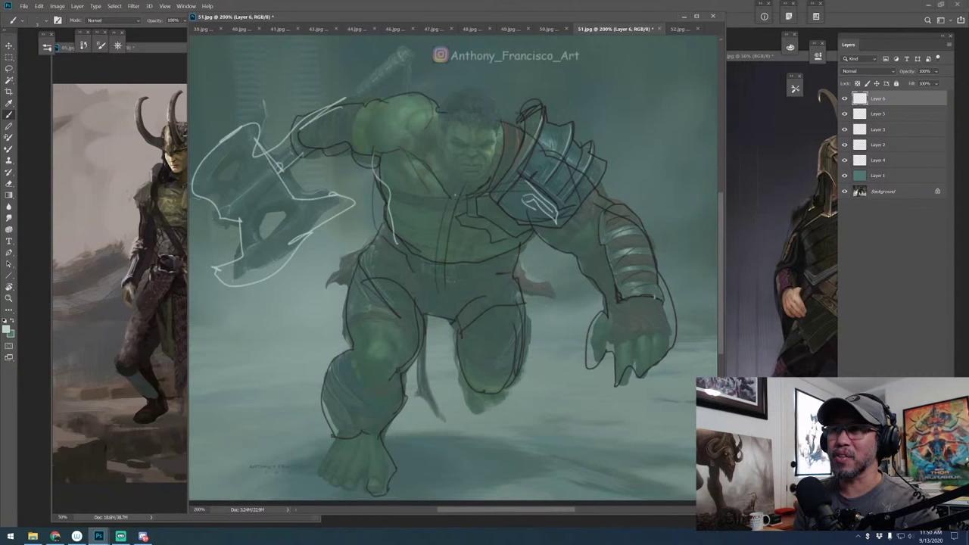
{"action": "left_click_drag", "start_coordinate": [455, 182], "coordinate": [455, 206]}
{"action": "mouse_move", "coordinate": [443, 151]}
{"action": "left_mouse_down"}
{"action": "mouse_move", "coordinate": [468, 179]}
{"action": "mouse_move", "coordinate": [492, 165]}
{"action": "left_mouse_up"}
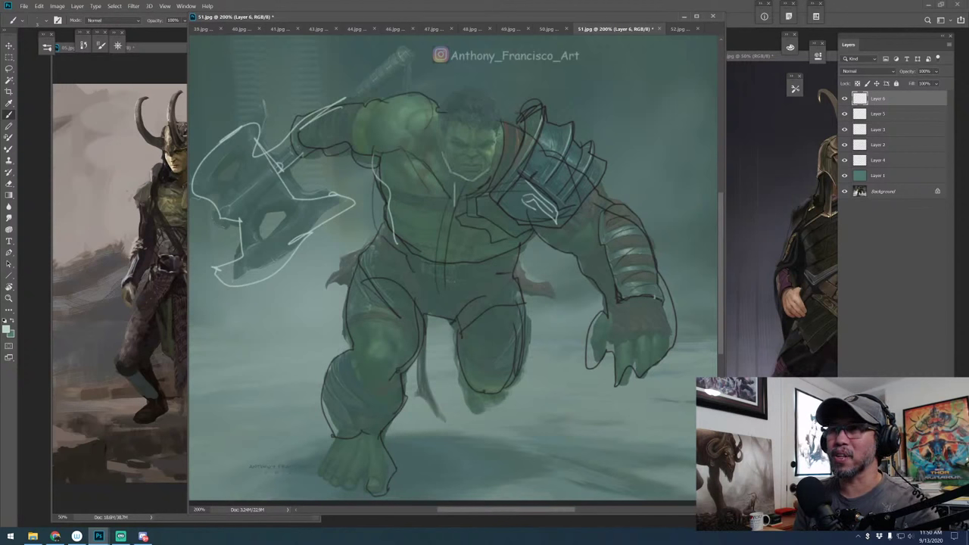
{"action": "key", "text": "ctrl+z"}
{"action": "key", "text": "ctrl+z"}
{"action": "key", "text": "ctrl+z"}
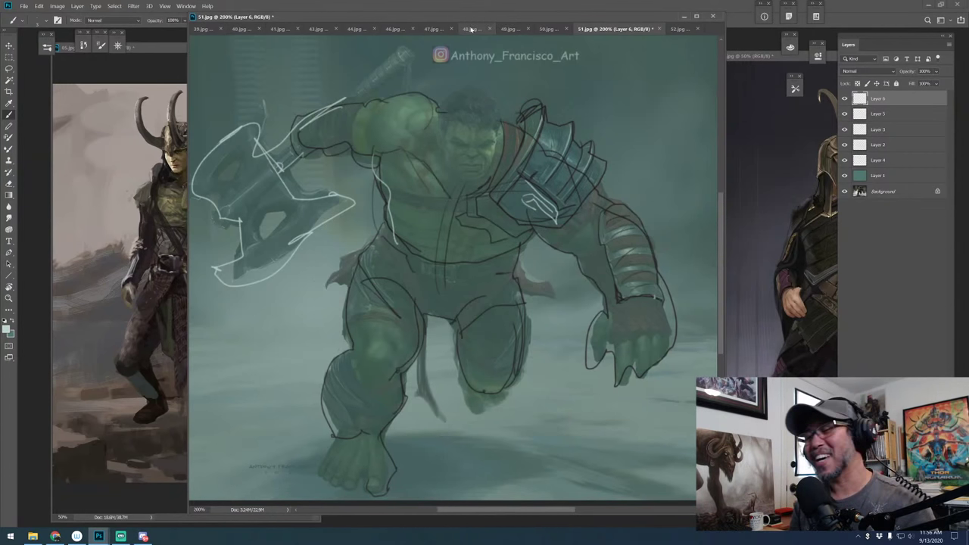
{"action": "key", "text": "e"}
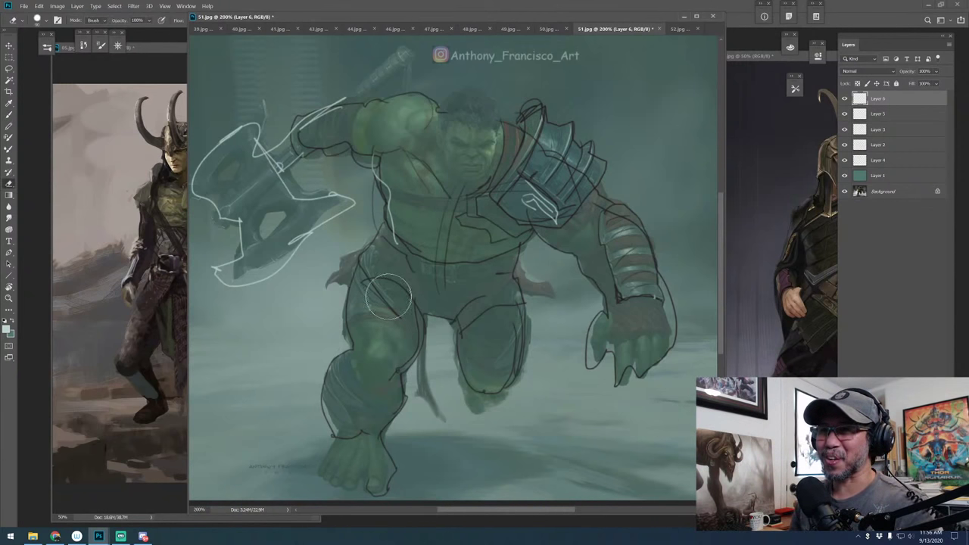
{"action": "mouse_move", "coordinate": [389, 297]}
{"action": "left_mouse_down"}
{"action": "mouse_move", "coordinate": [375, 300]}
{"action": "mouse_move", "coordinate": [417, 269]}
{"action": "left_mouse_up"}
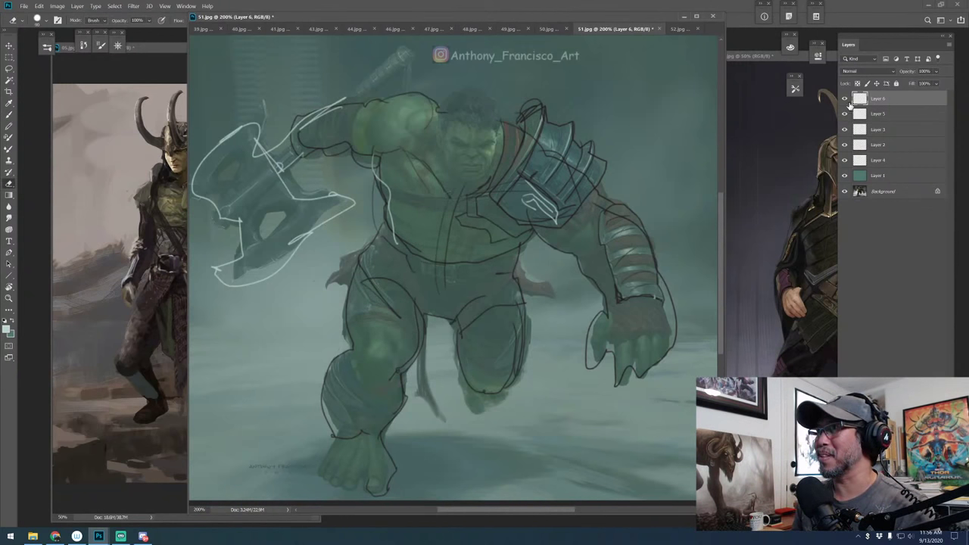
{"action": "left_click", "coordinate": [845, 99]}
{"action": "left_click", "coordinate": [846, 99]}
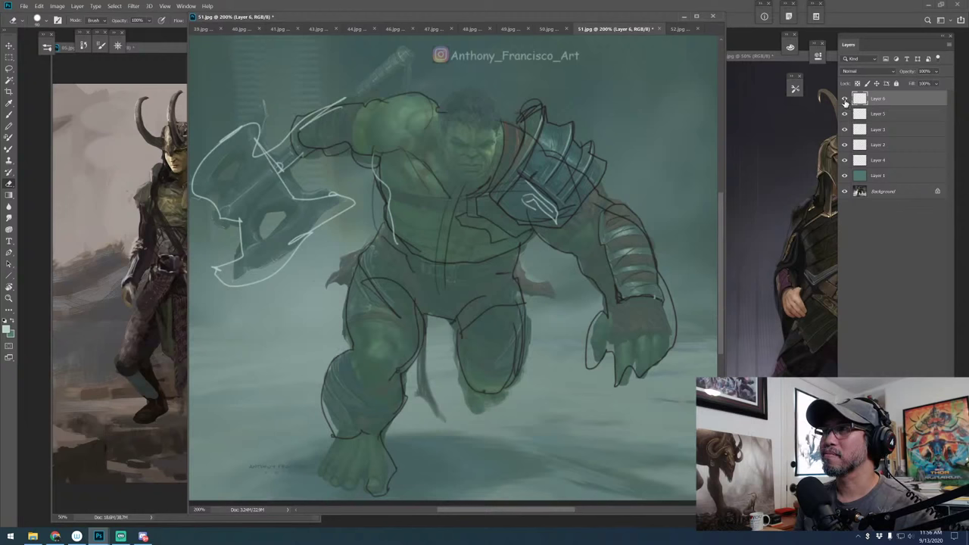
{"action": "left_click", "coordinate": [845, 99]}
{"action": "left_click", "coordinate": [846, 100]}
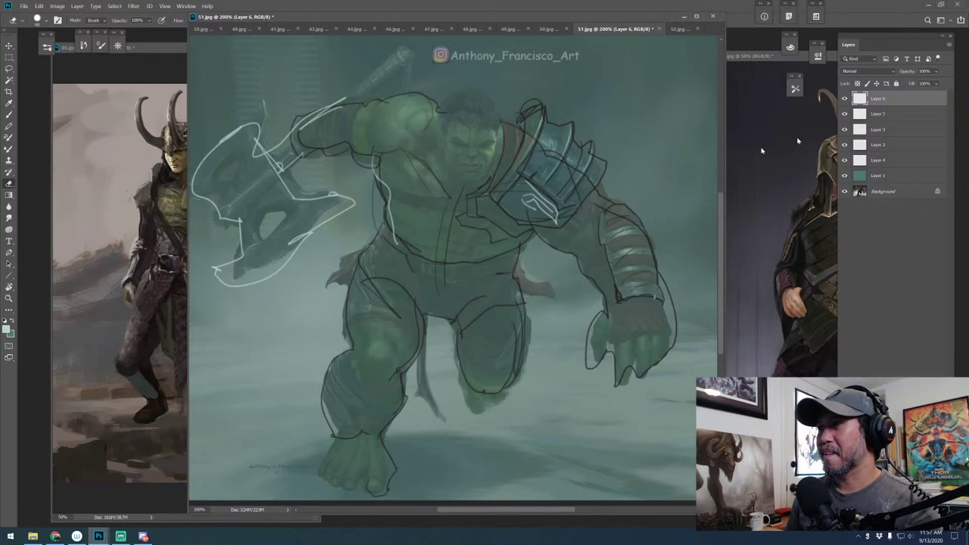
Show 52.jpg at full size and position the Loki painting window beside it
{"action": "left_click", "coordinate": [676, 30]}
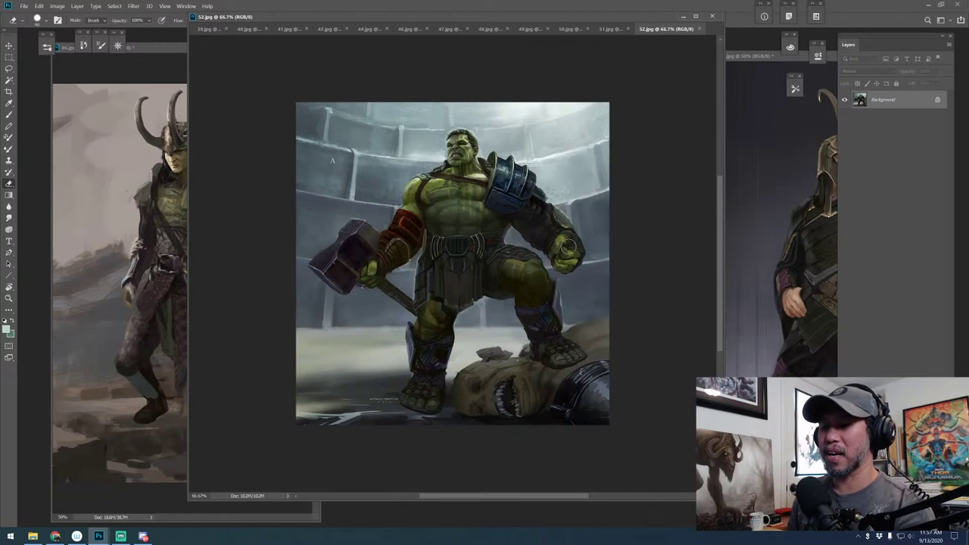
{"action": "key", "text": "ctrl+plus"}
{"action": "key", "text": "ctrl+plus"}
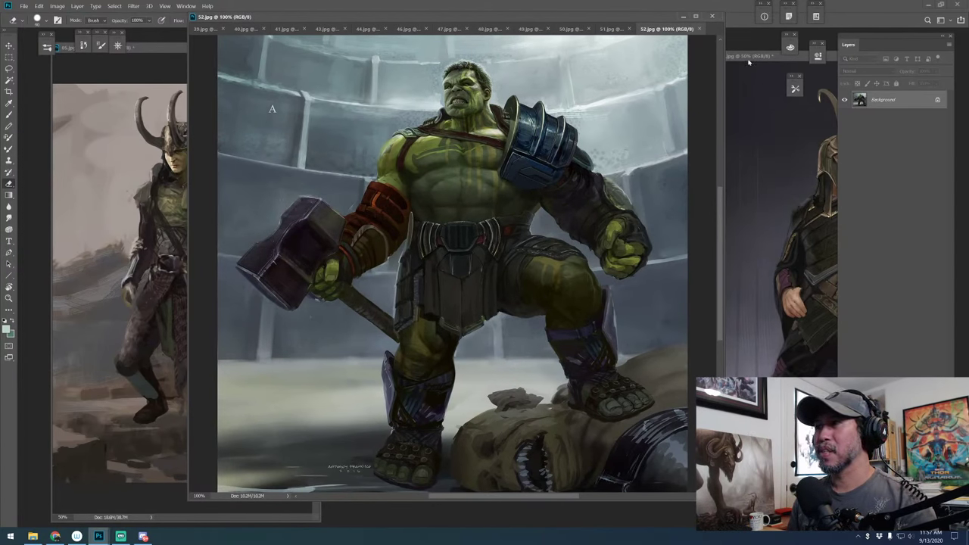
{"action": "left_click_drag", "start_coordinate": [749, 59], "coordinate": [567, 55]}
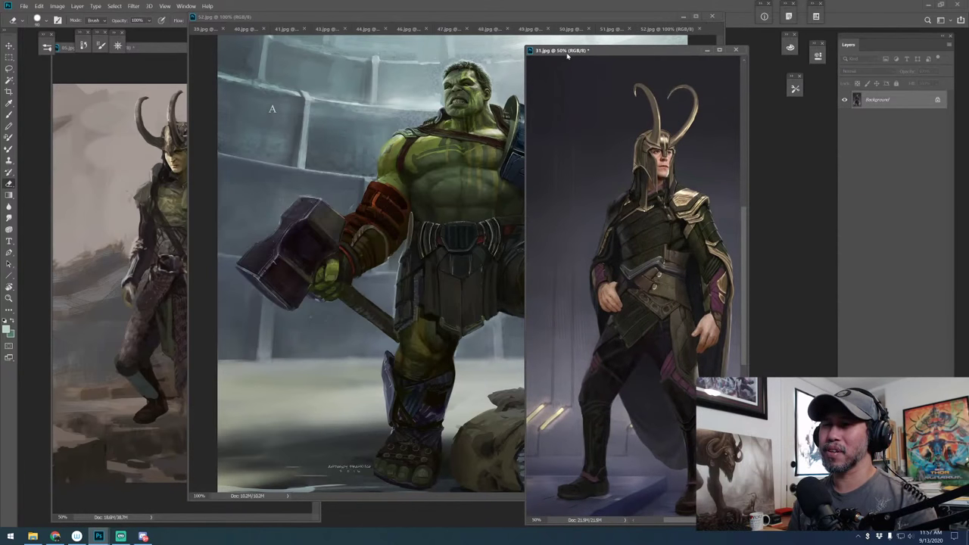
{"action": "left_click_drag", "start_coordinate": [568, 55], "coordinate": [633, 48]}
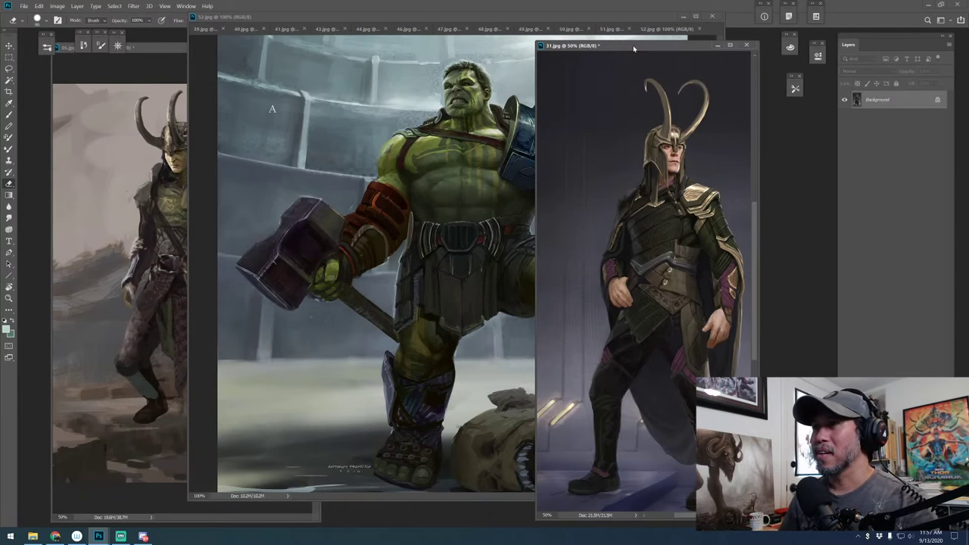
Close the Loki painting document with Ctrl+W
{"action": "key", "text": "ctrl+w"}
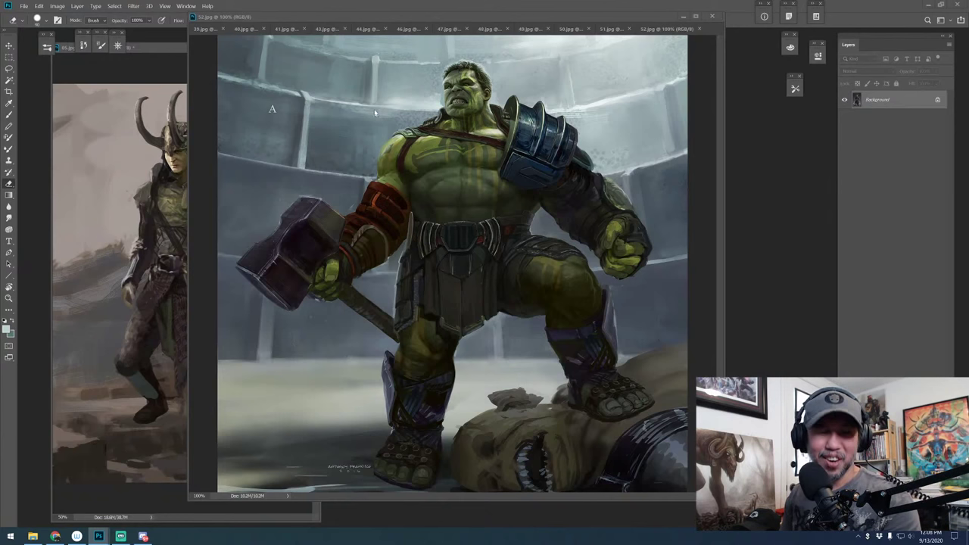
Drag the 52.jpg window rightward to uncover more of the Loki painting
{"action": "left_click_drag", "start_coordinate": [588, 16], "coordinate": [634, 13]}
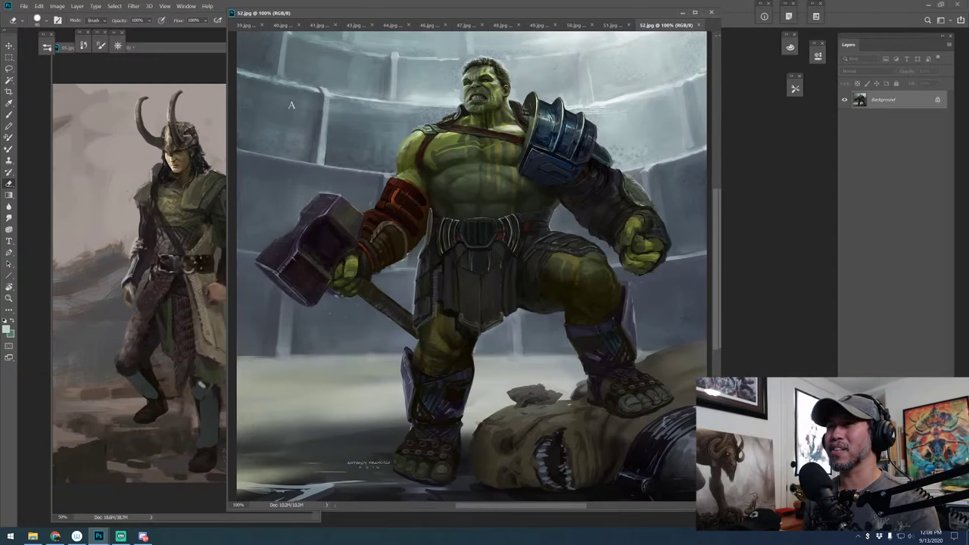
{"action": "left_click_drag", "start_coordinate": [560, 12], "coordinate": [593, 14]}
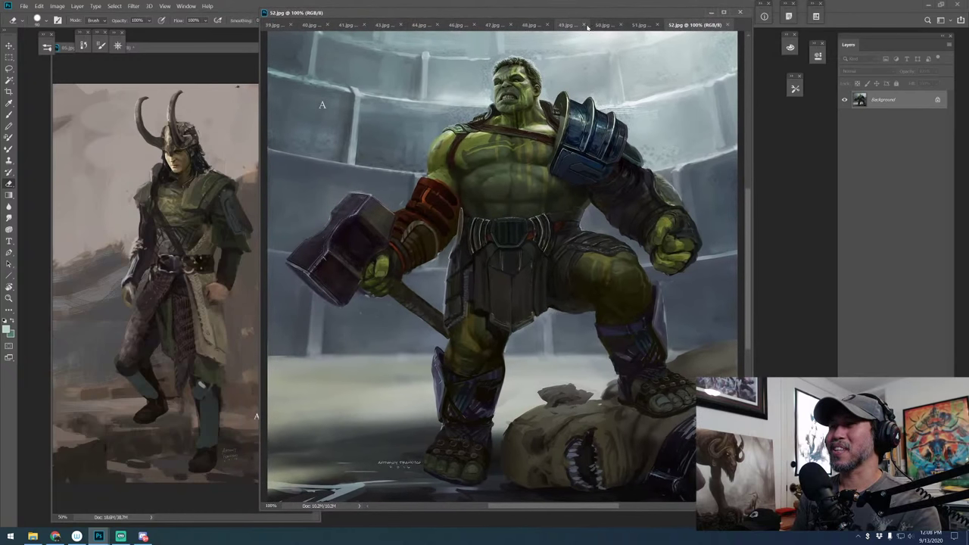